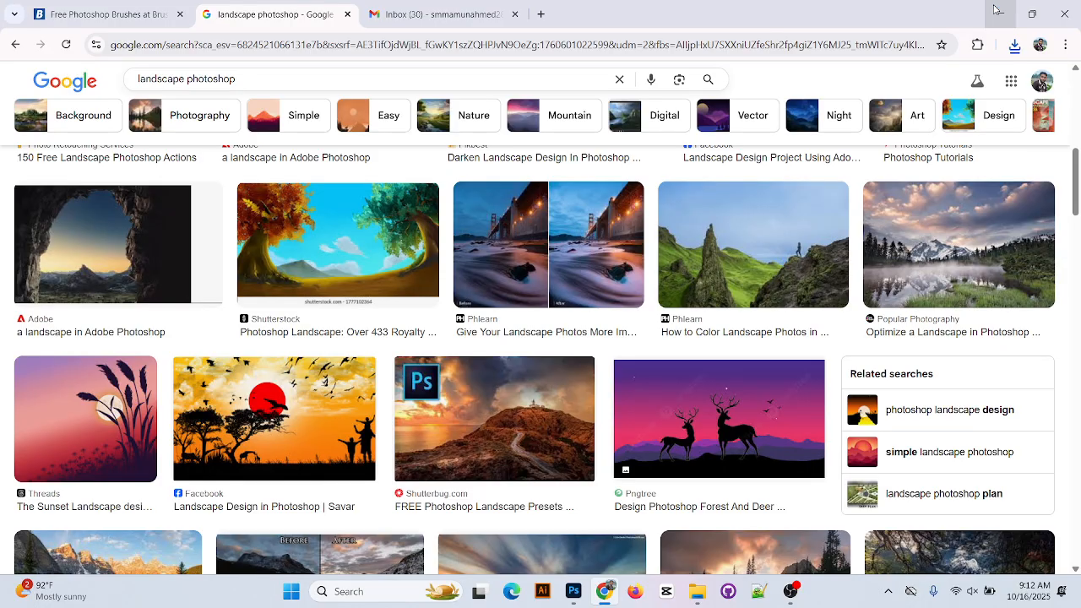
Copy the enlarged camel-and-palm sunset preview image from Google Images, then minimize Chrome
scroll(628, 518, up, 2)
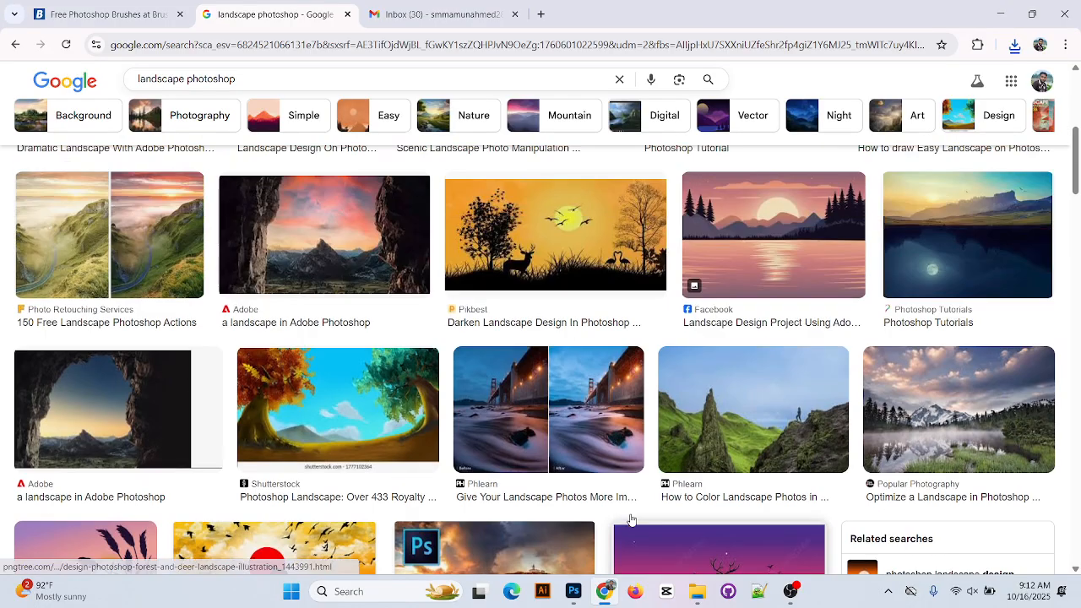
scroll(591, 494, down, 6)
scroll(591, 493, up, 3)
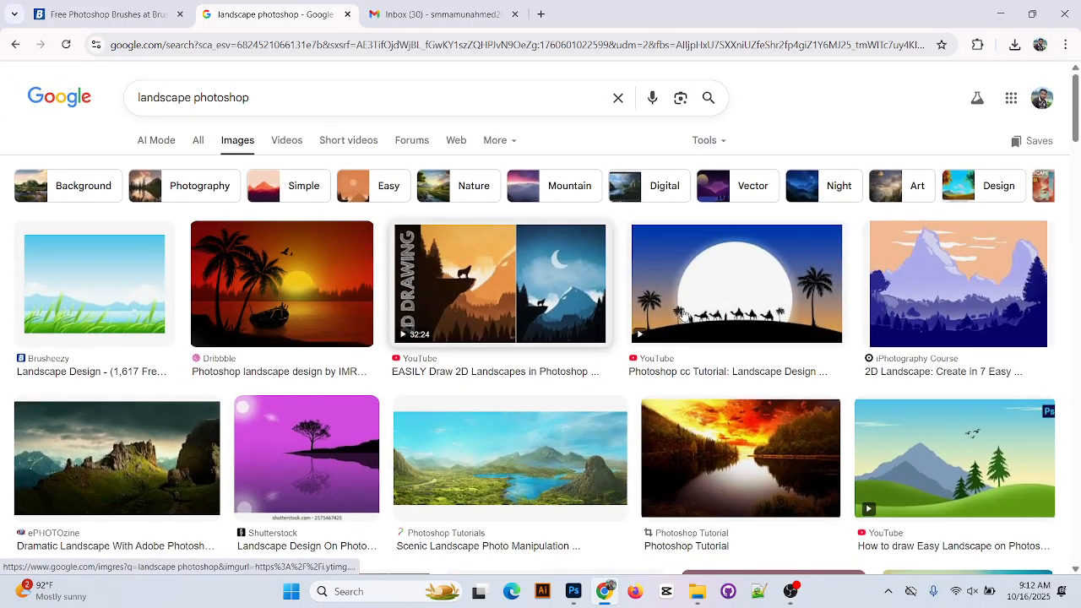
right_click(714, 261)
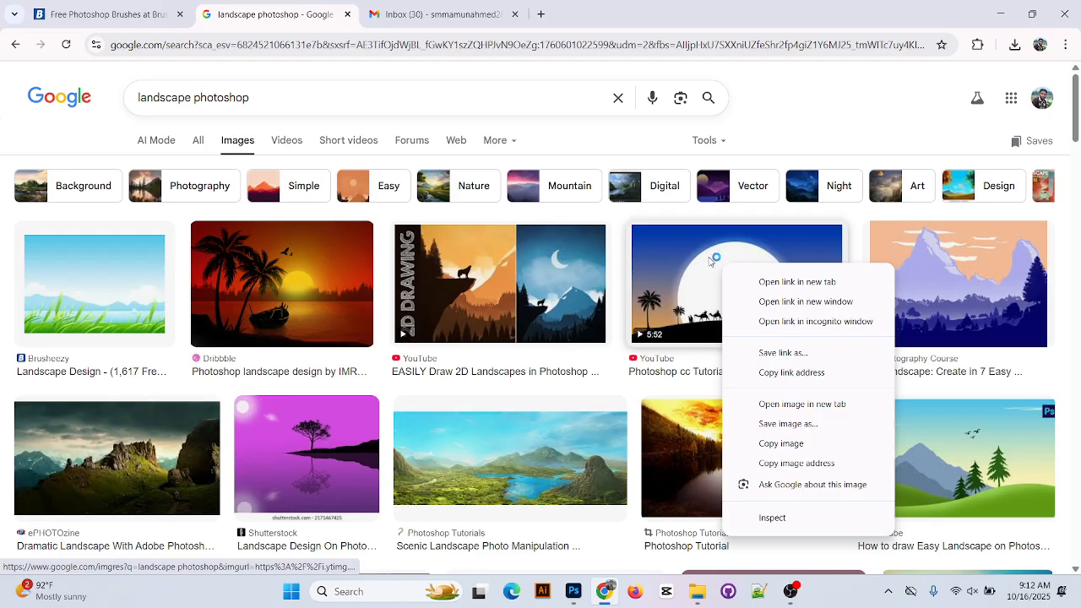
click(711, 260)
click(711, 261)
right_click(886, 314)
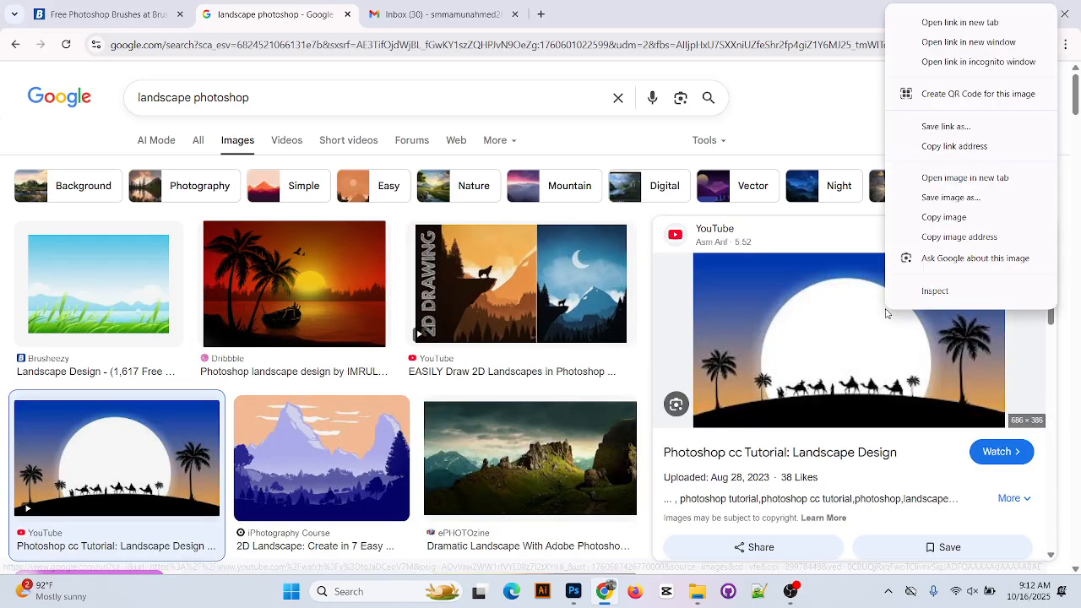
click(965, 215)
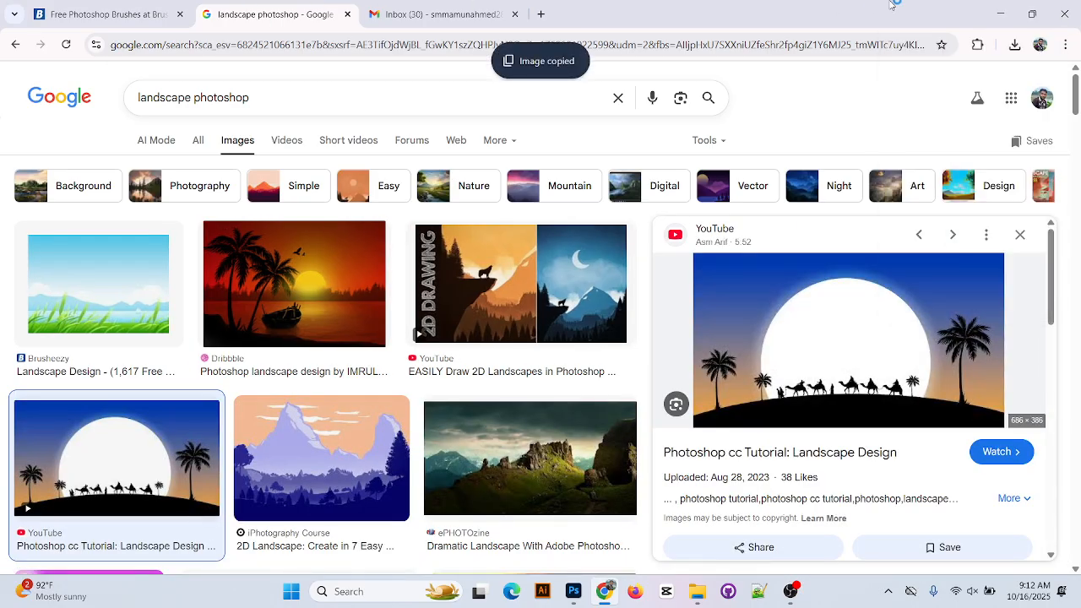
click(1000, 14)
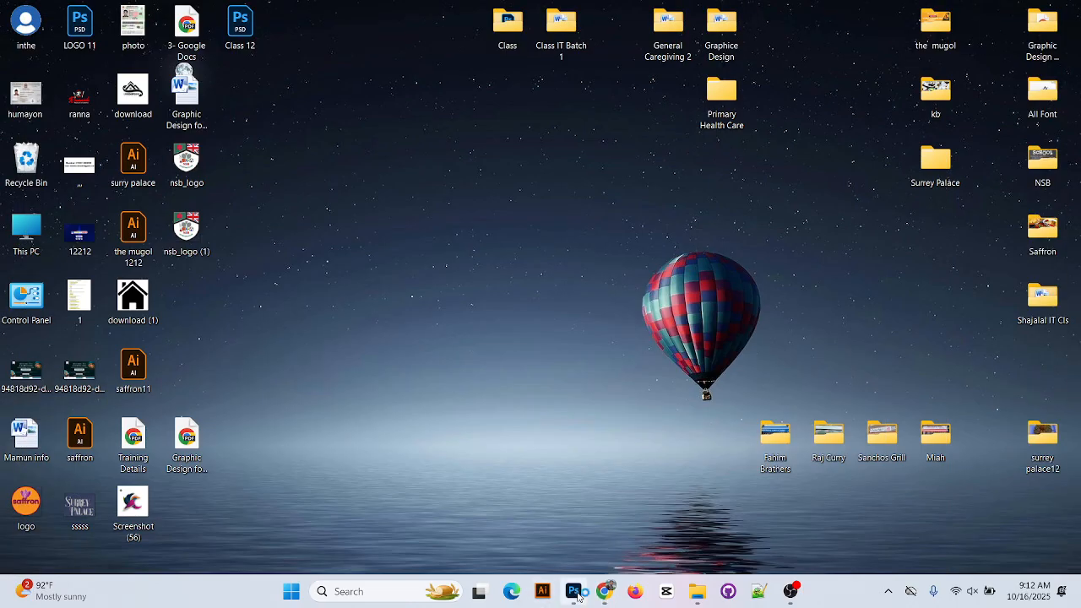
Close the BLACK BEAST logo document without saving its changes
click(573, 591)
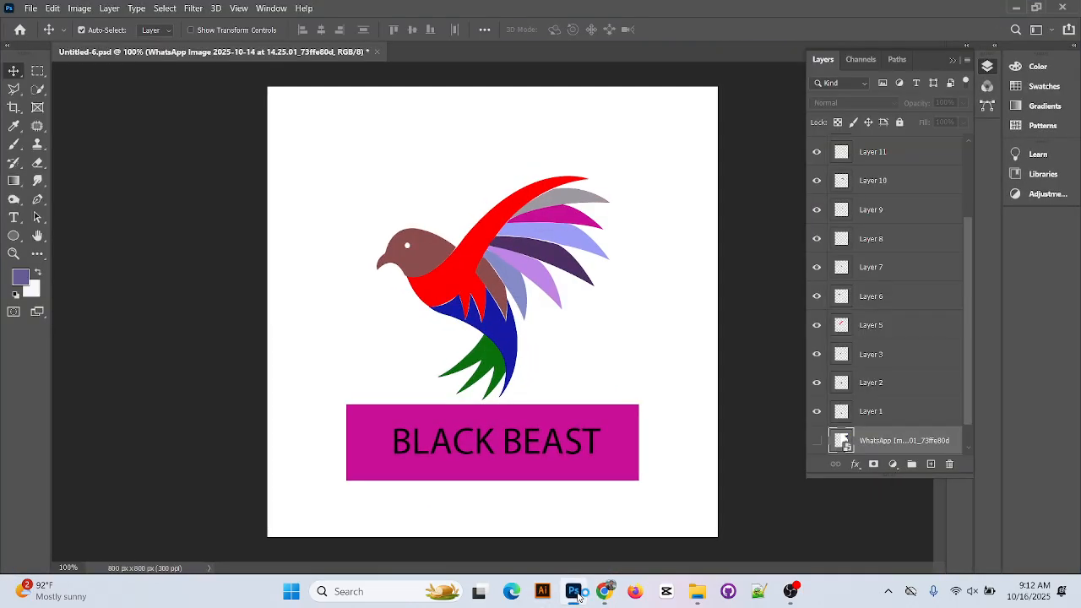
click(376, 52)
click(578, 237)
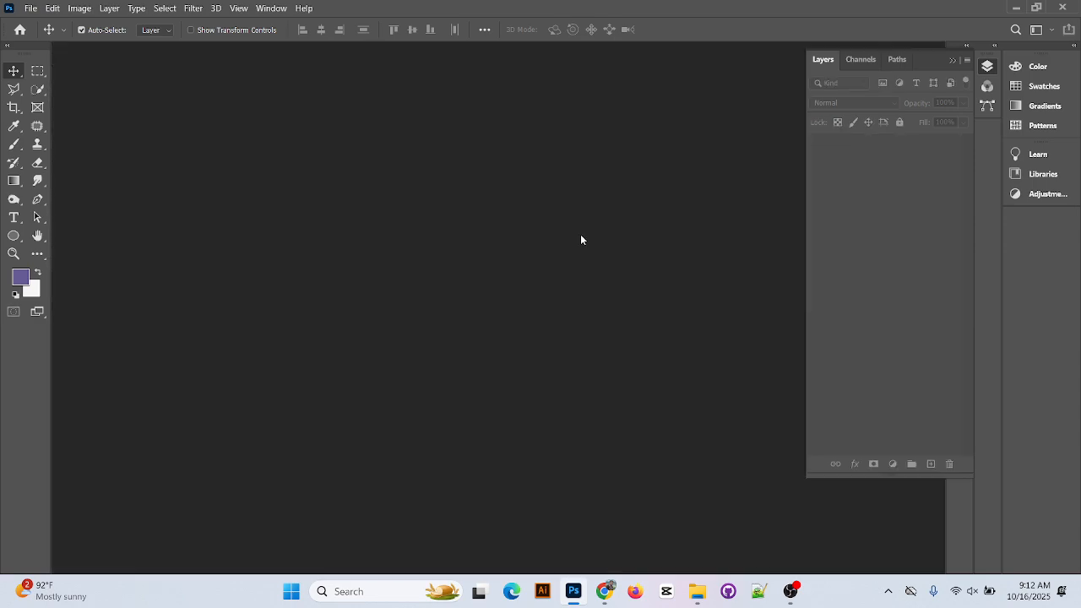
Create a new blank document 1280 px wide and 780 px high
click(29, 8)
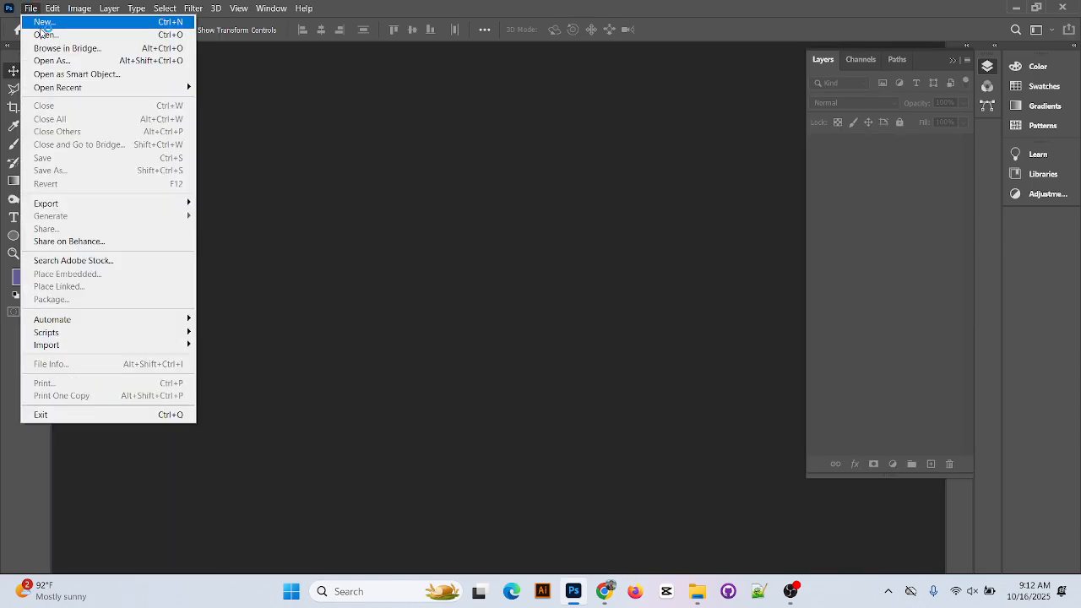
click(42, 20)
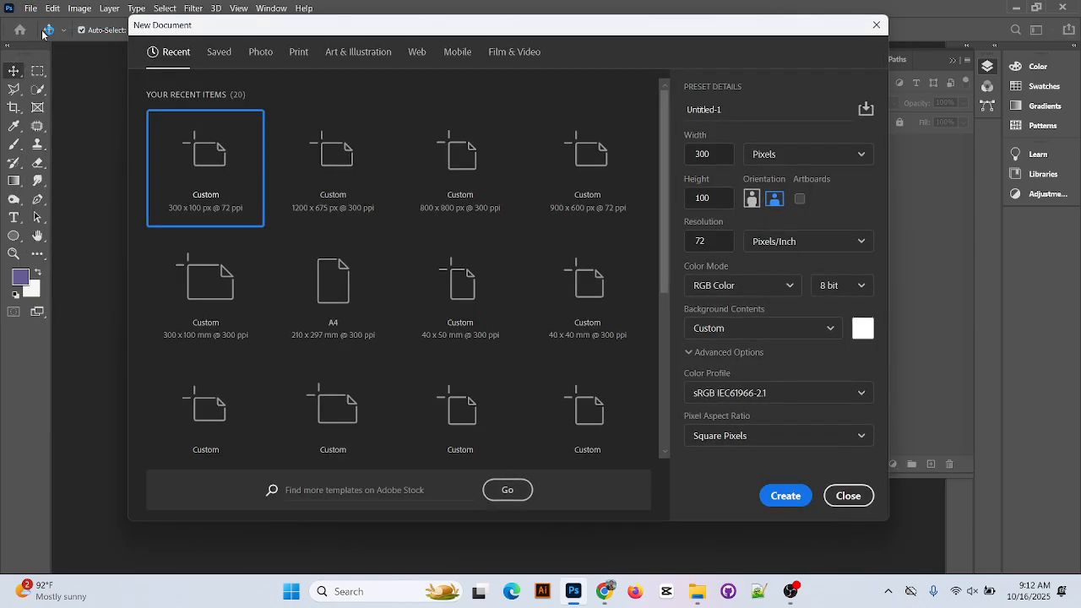
click(724, 155)
text(1280)
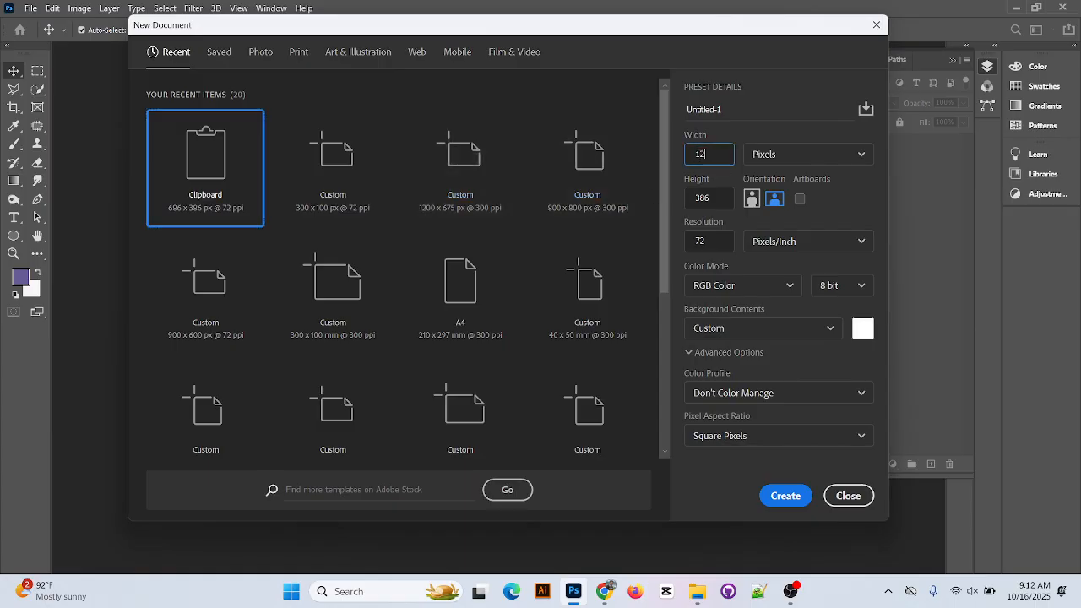
click(726, 200)
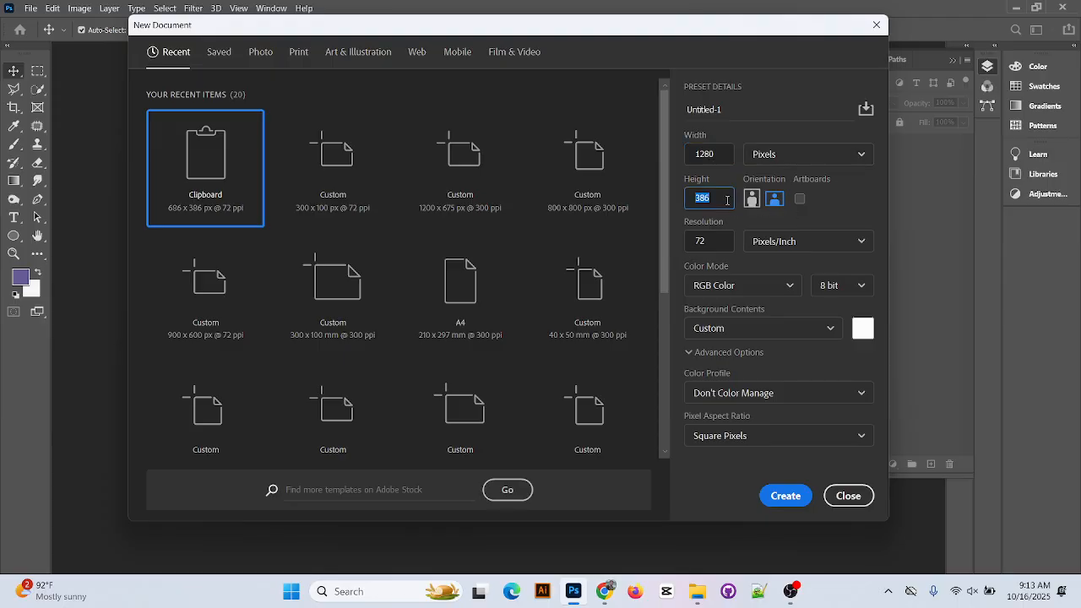
text(780)
key(Return)
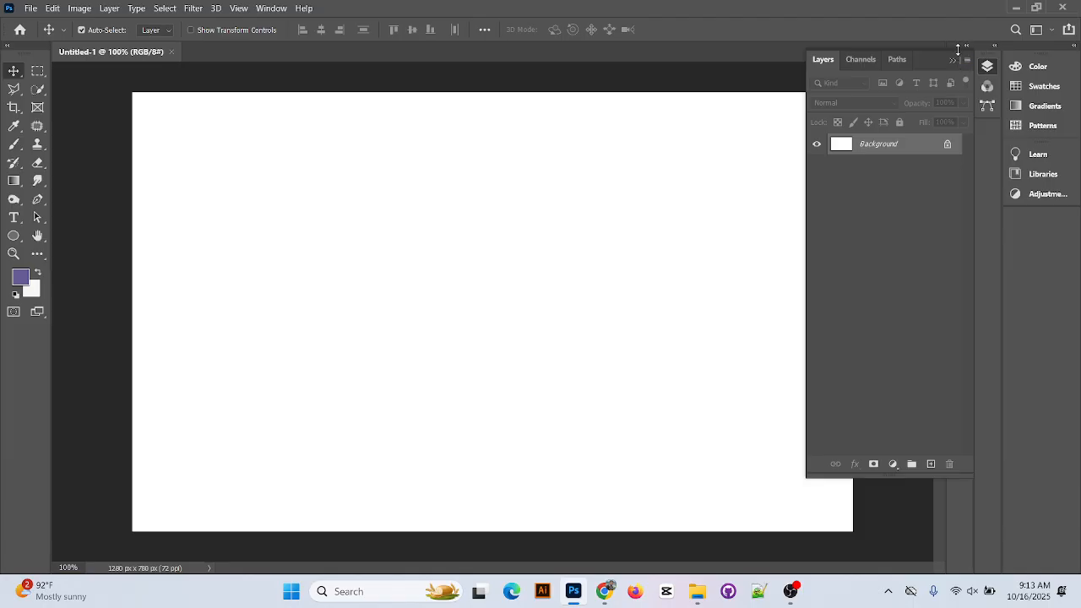
Close the Paths panel and collapse the Layers and Channels group to icons in the dock
click(969, 49)
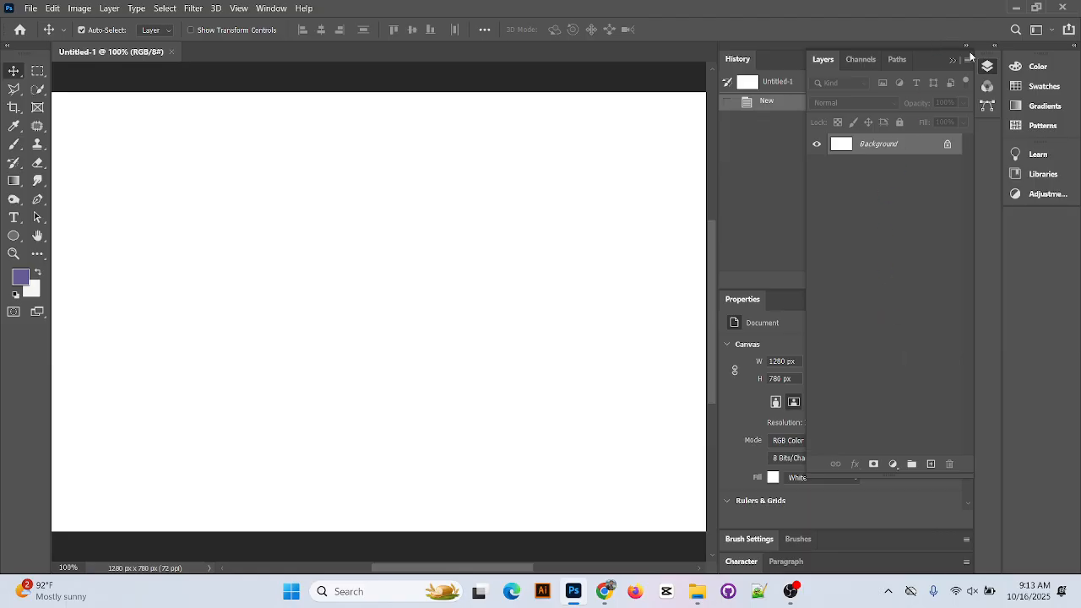
click(967, 47)
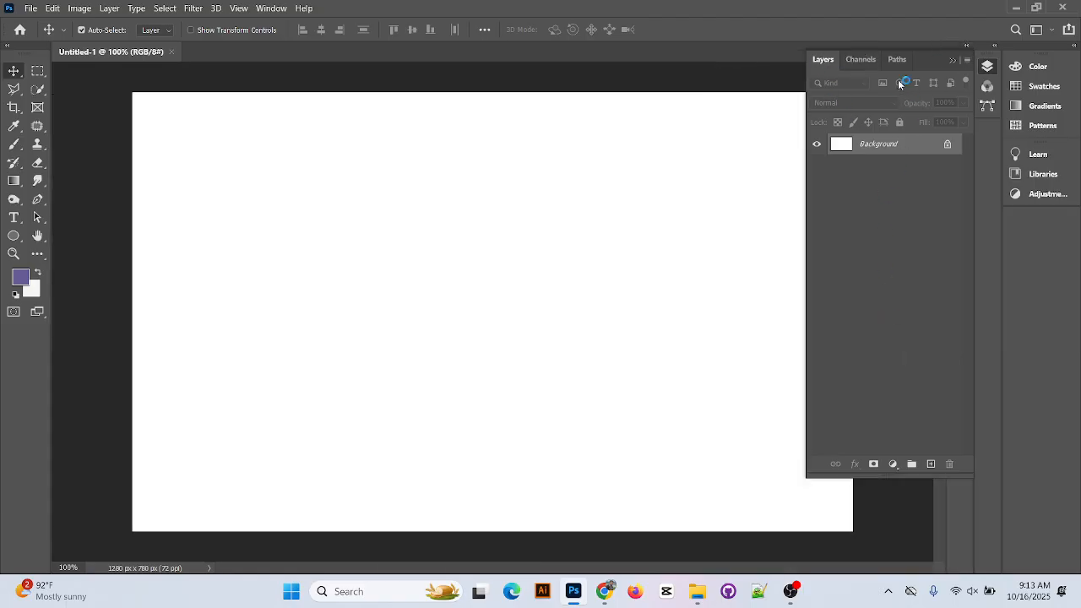
drag(897, 59, 837, 246)
click(928, 247)
drag(901, 59, 1034, 229)
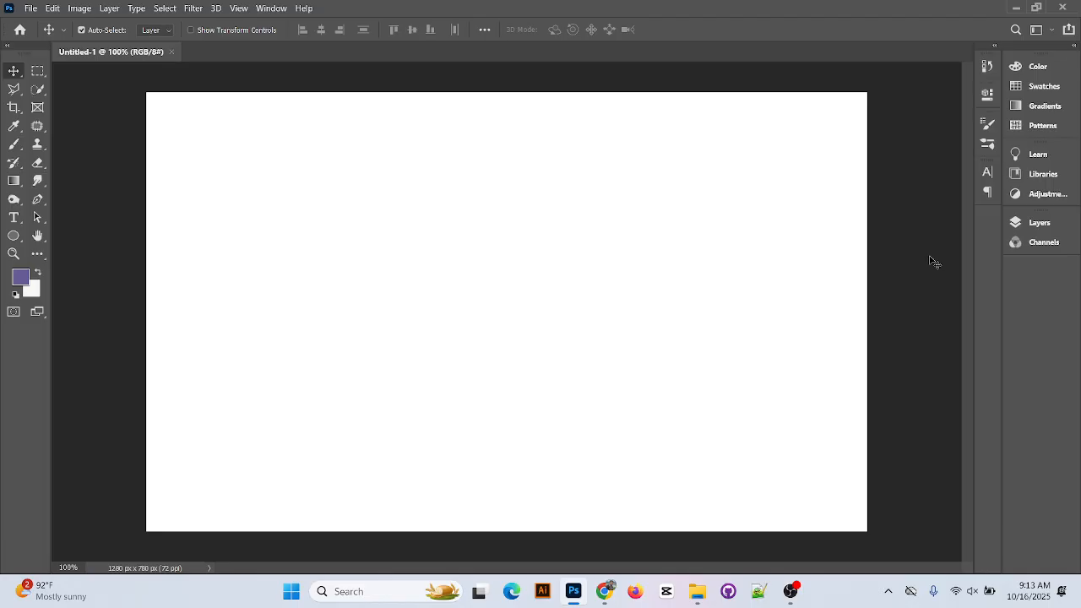
Cancel the Color Balance dialog, dismiss the invalid-entry warning, and minimize Photoshop
key(ctrl+b)
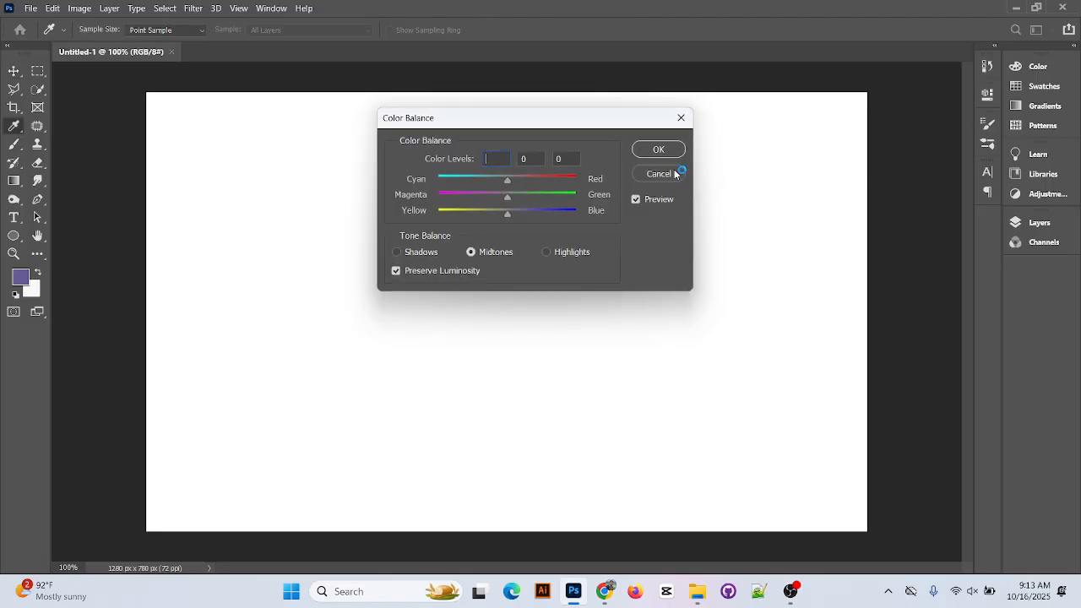
click(678, 173)
click(550, 231)
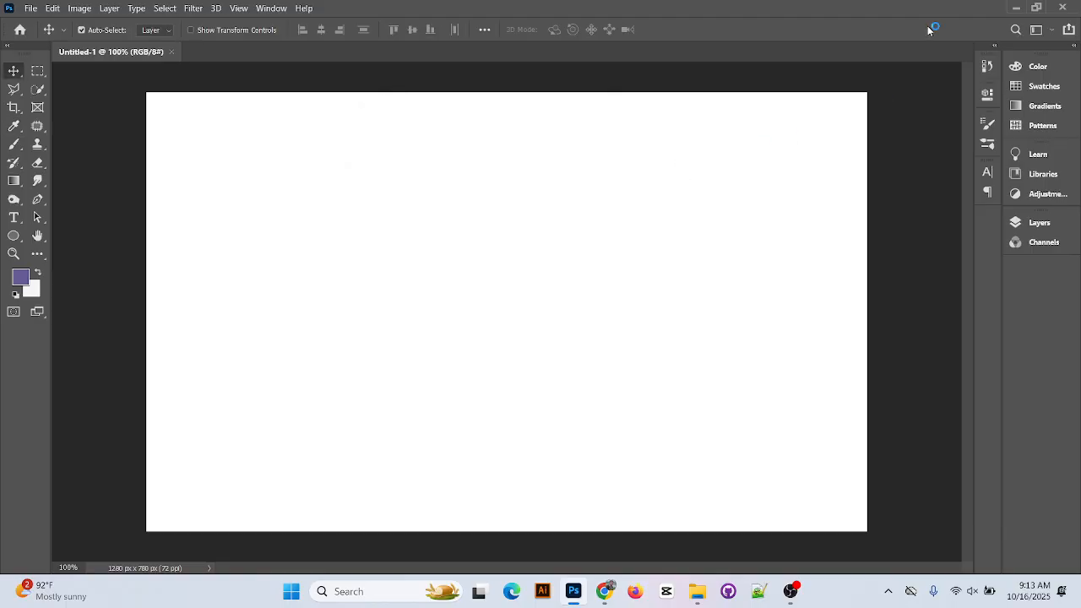
click(1016, 7)
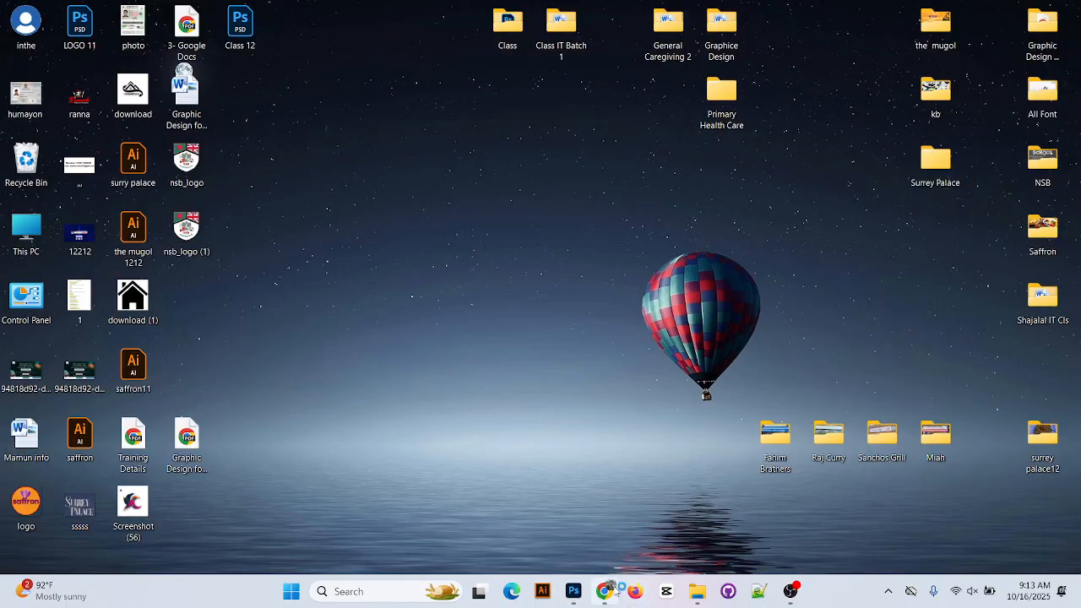
Copy the camel sunset preview image again, glance at Photoshop, and return to the desktop
click(604, 592)
right_click(861, 353)
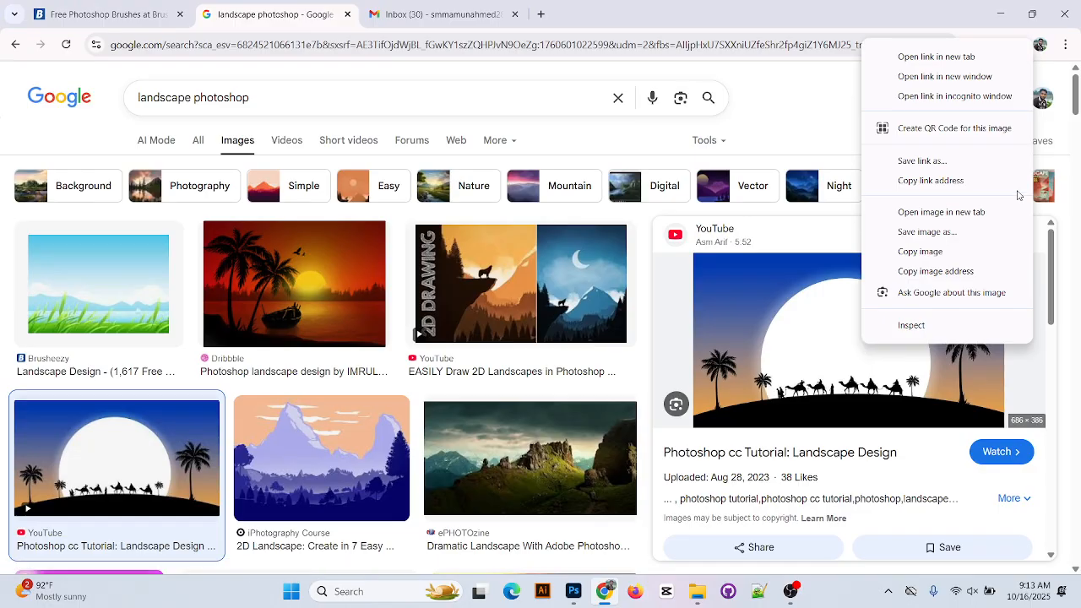
click(944, 251)
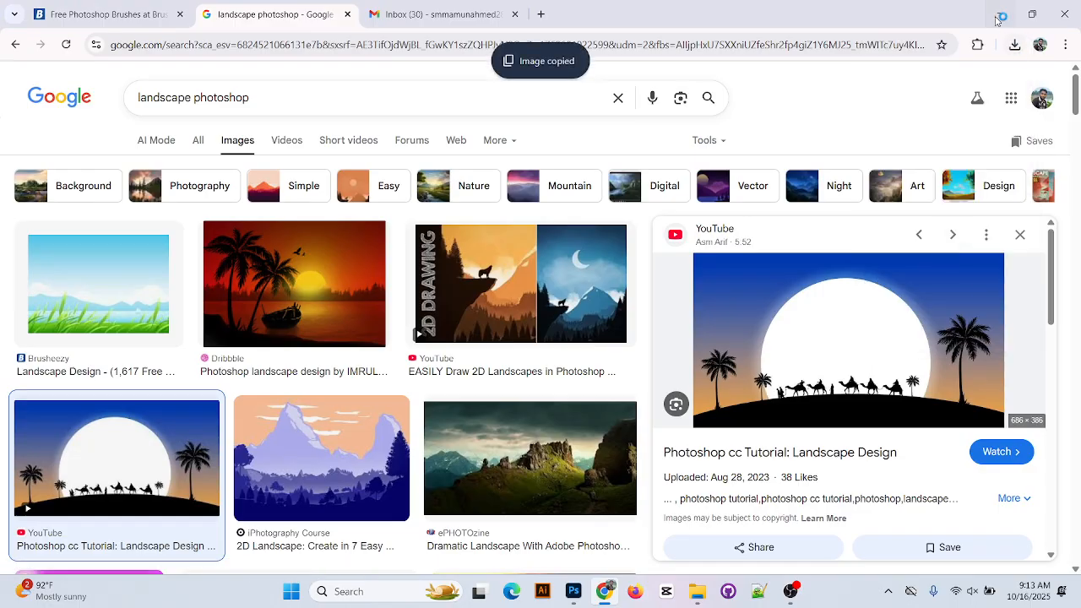
click(1000, 15)
click(573, 591)
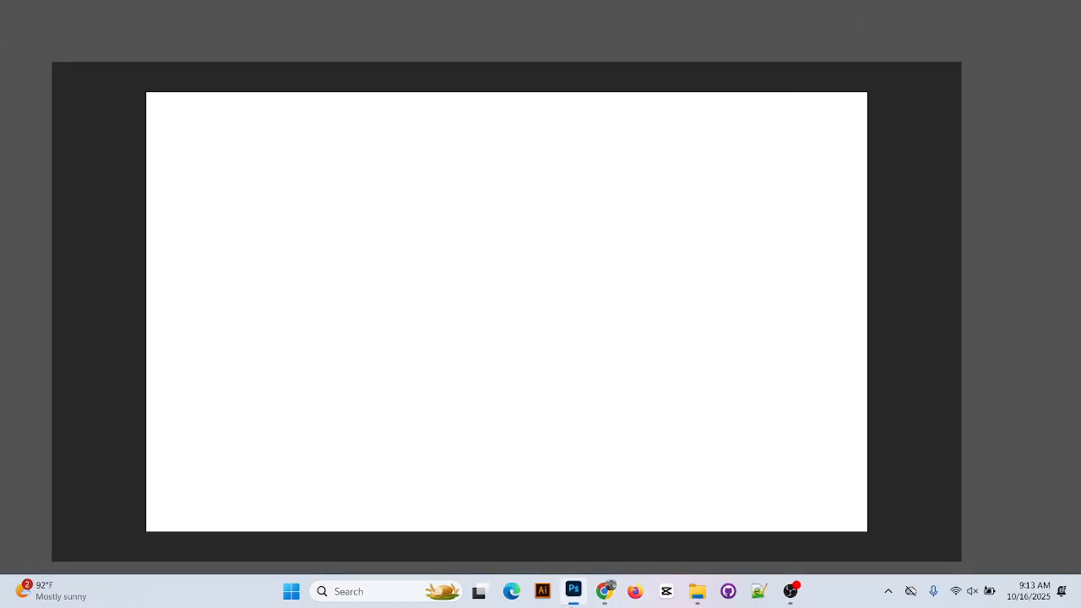
click(1016, 7)
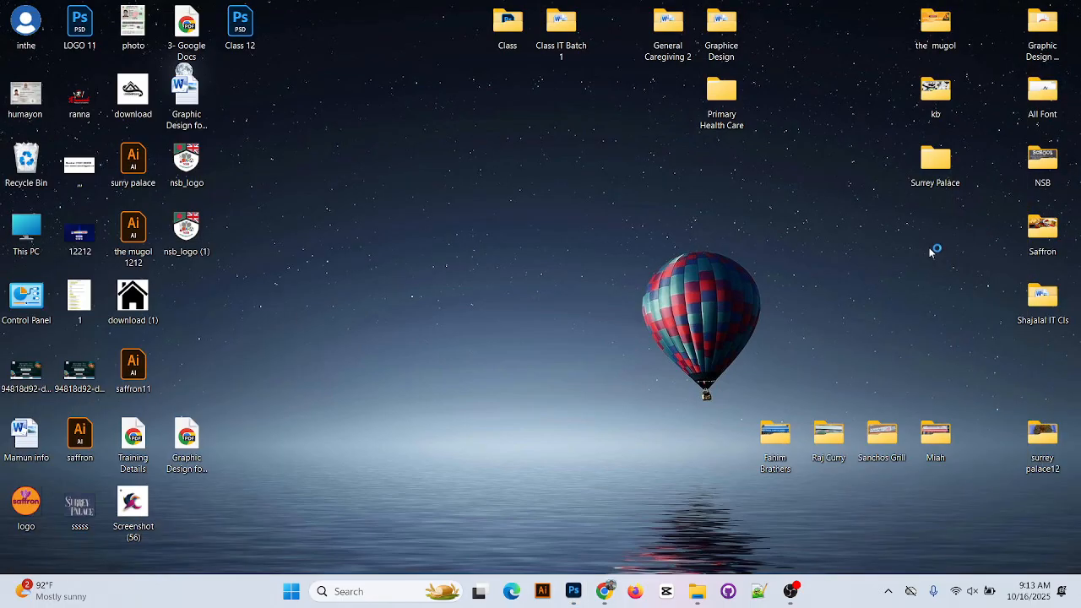
Save the camel sunset preview image as hq720.jpg in the Desktop folder
click(604, 591)
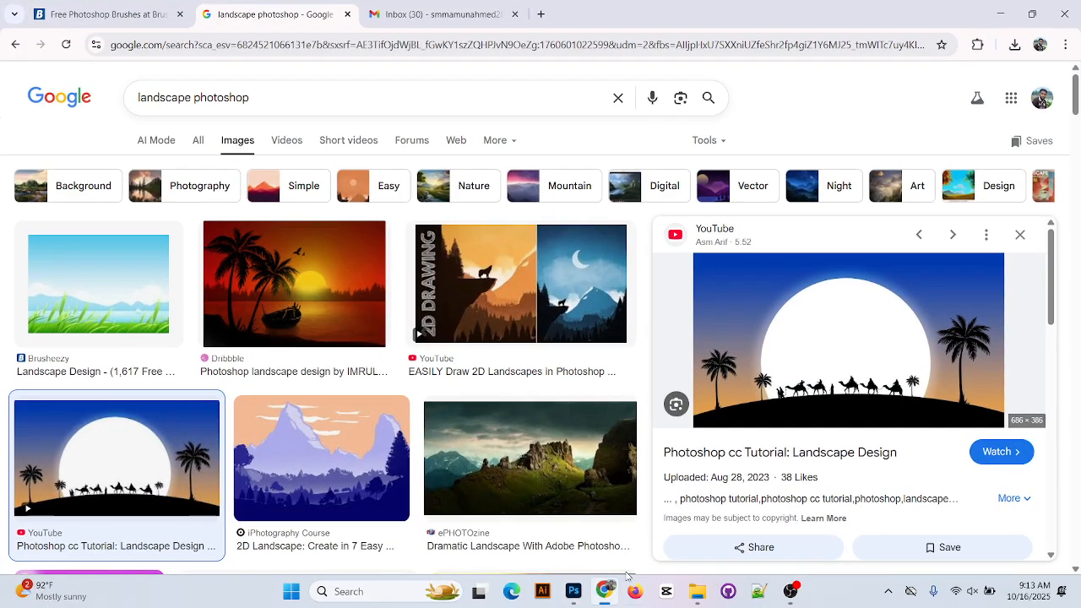
right_click(782, 340)
click(857, 244)
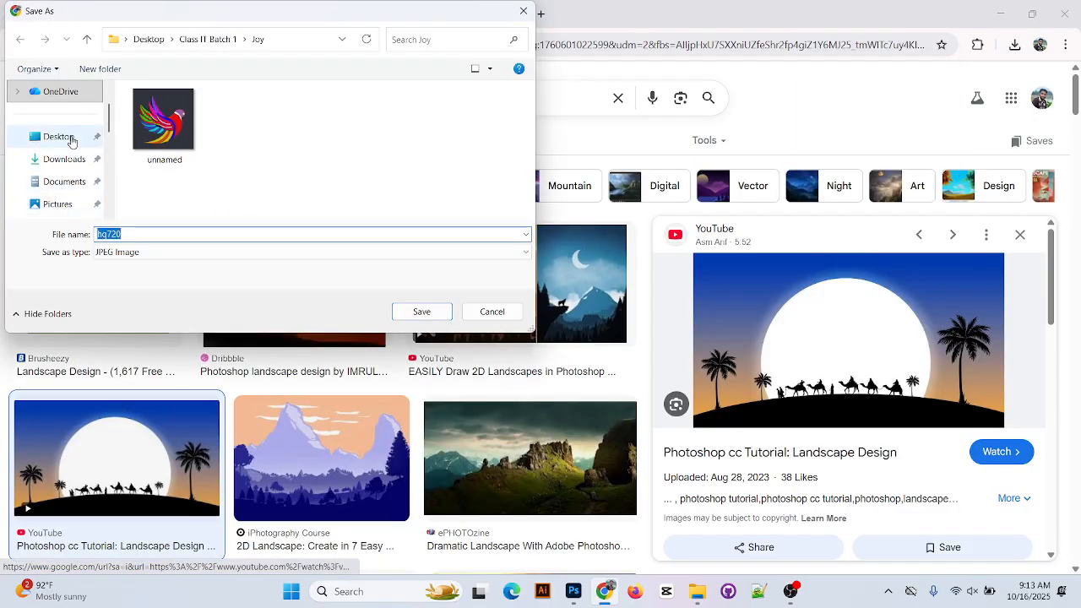
click(71, 136)
click(422, 311)
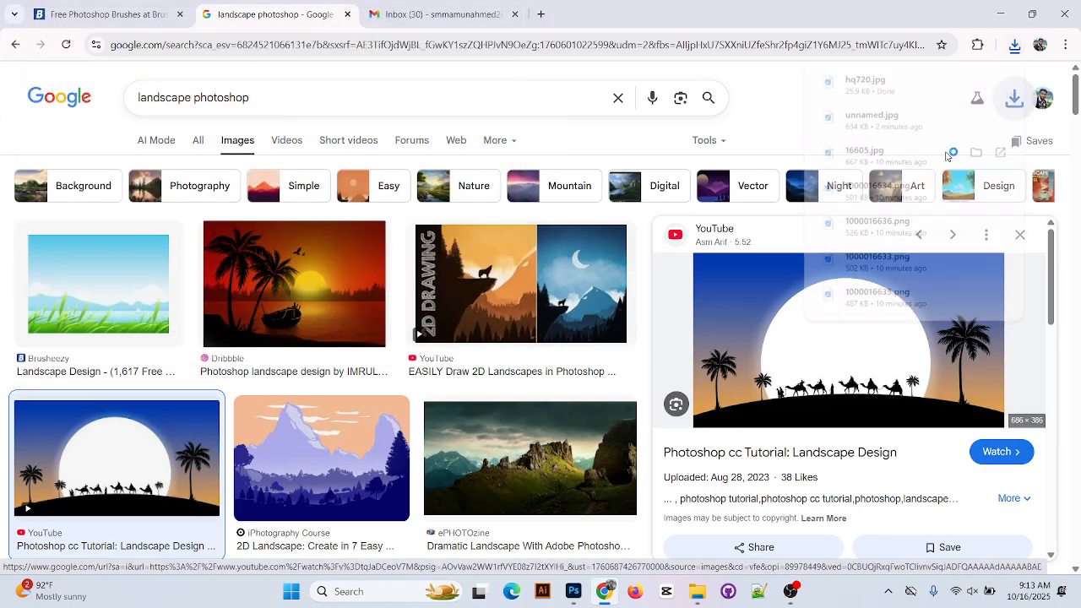
click(999, 19)
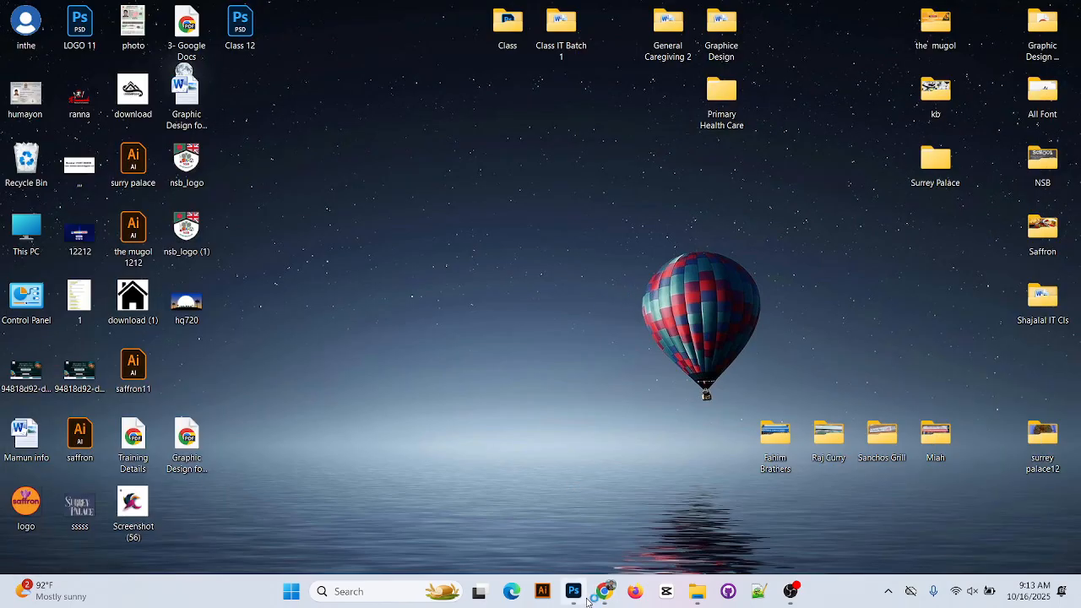
Place Embedded the hq720 image from the Desktop into the Untitled-1 canvas
click(573, 591)
click(31, 9)
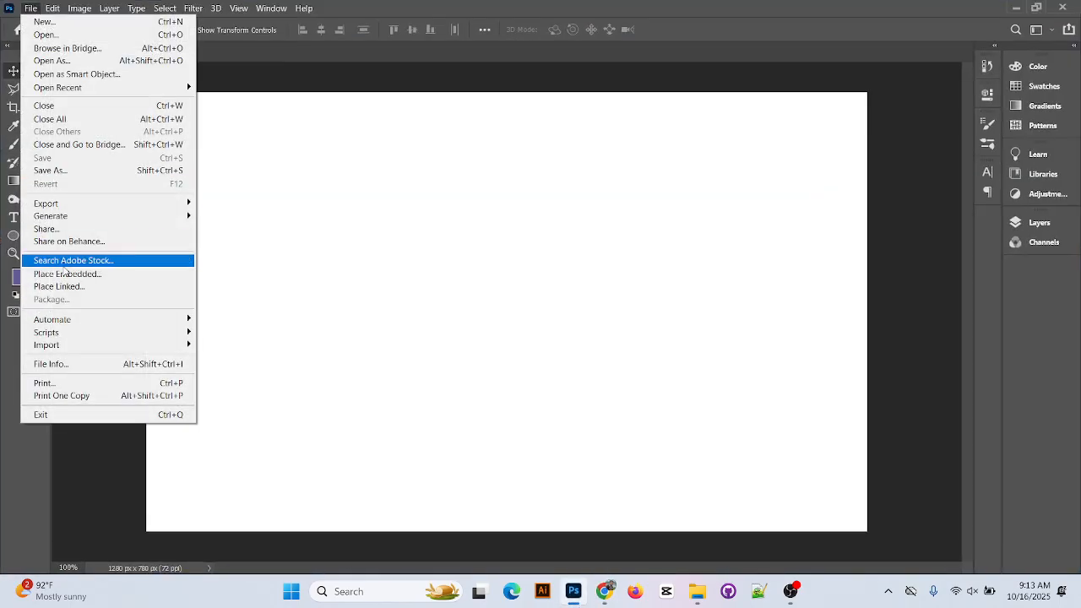
click(63, 260)
scroll(326, 204, down, 10)
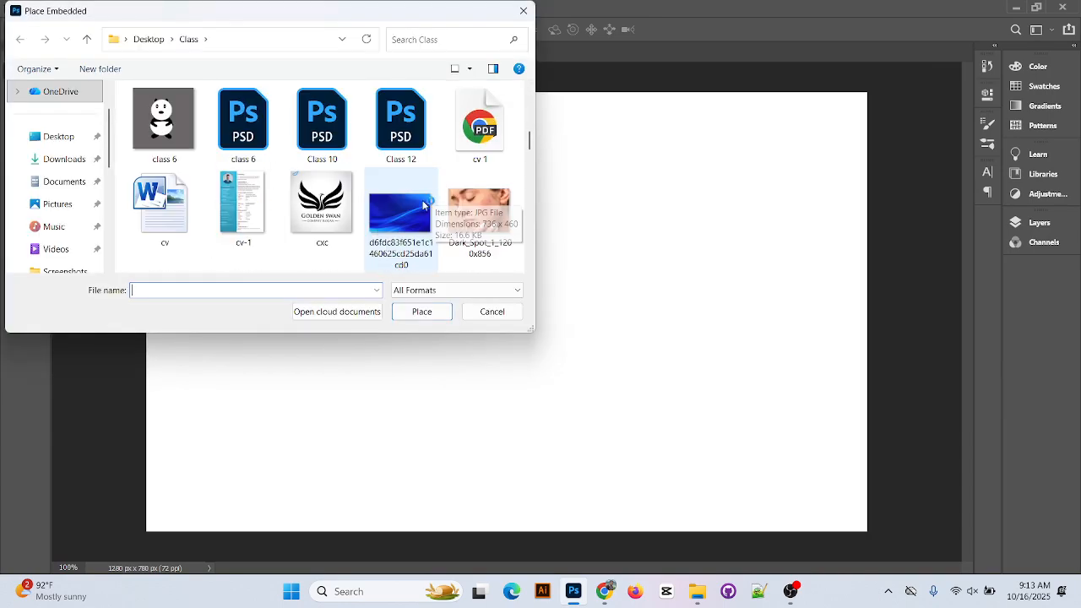
scroll(385, 228, down, 5)
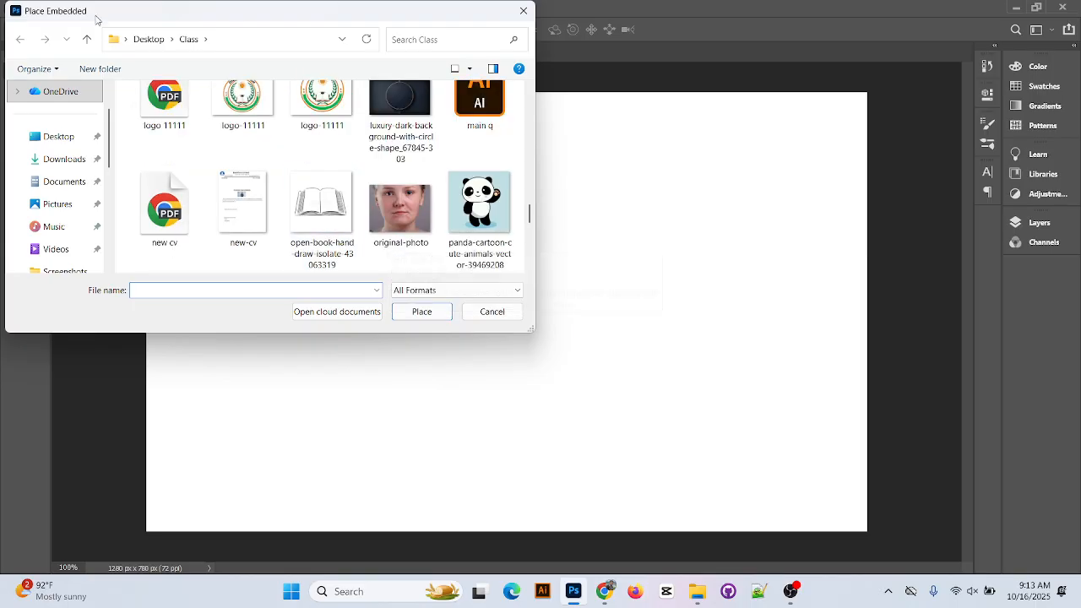
click(86, 39)
scroll(309, 185, down, 10)
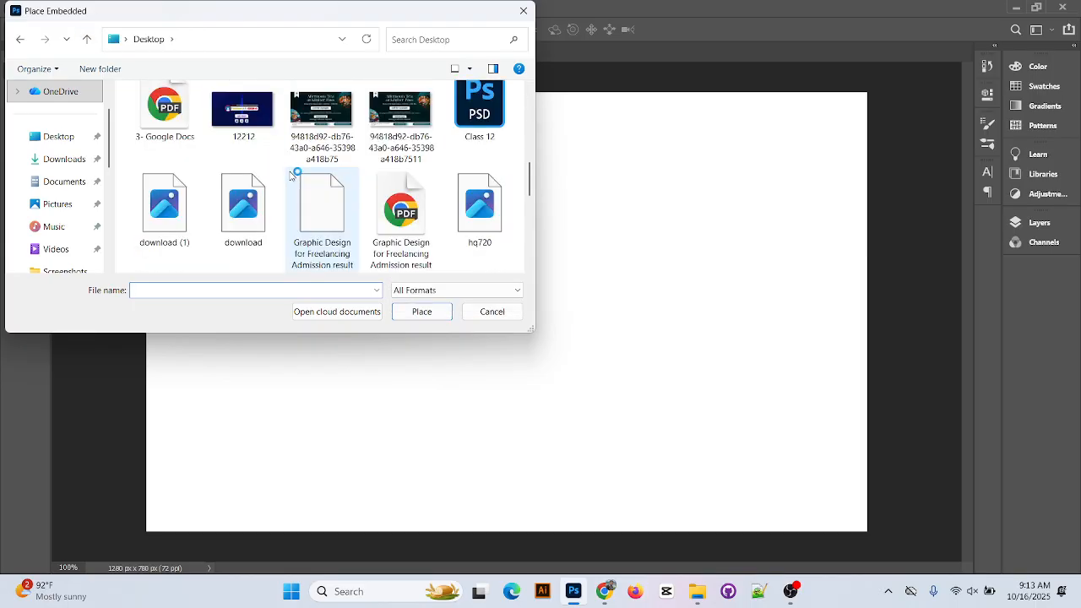
scroll(317, 195, up, 3)
click(478, 131)
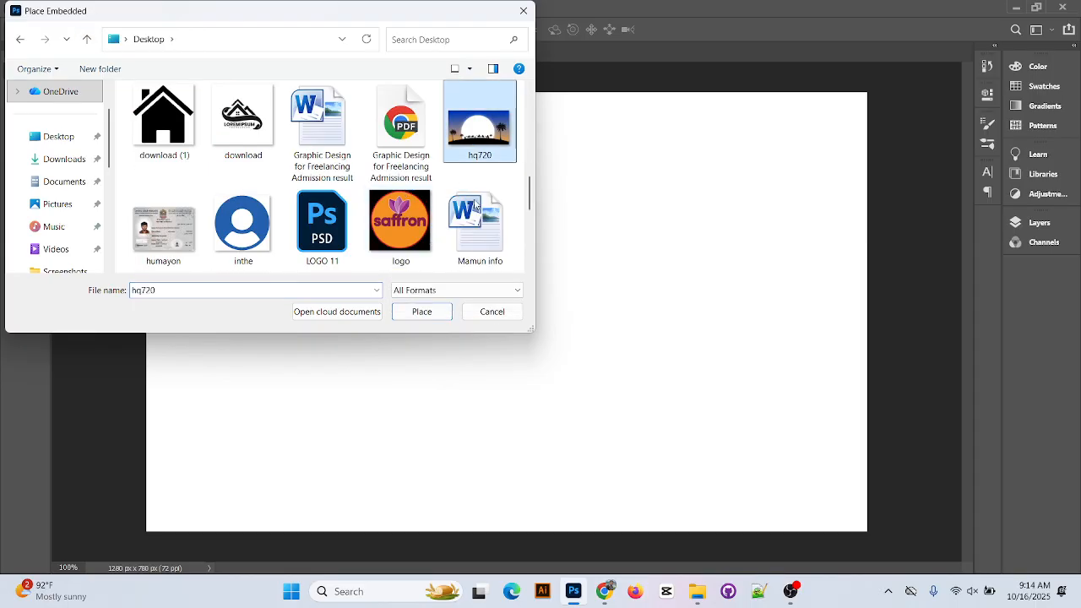
click(423, 312)
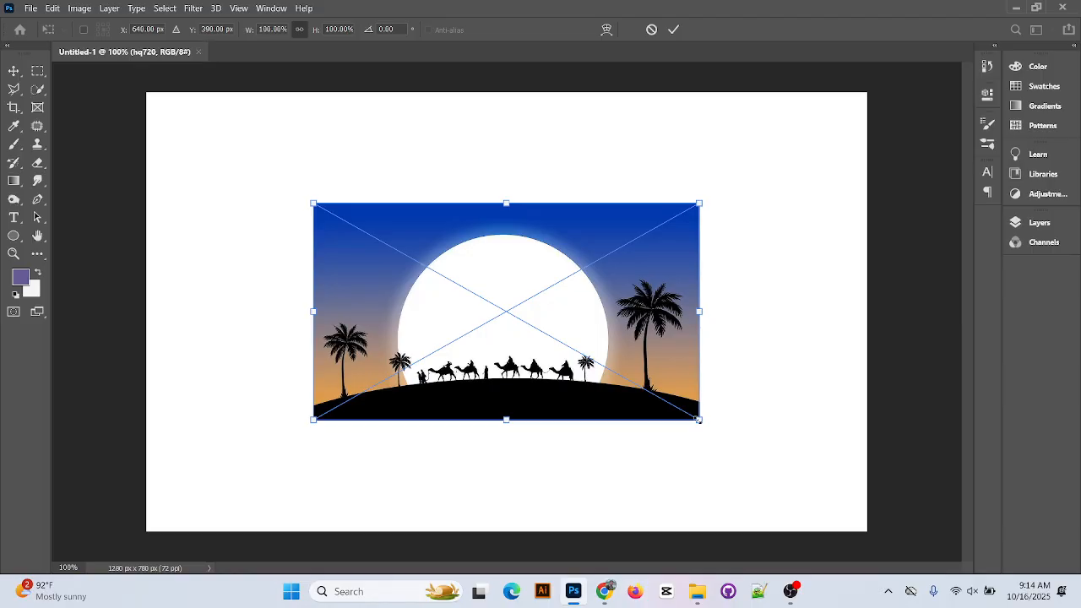
Scale the placed hq720 image up to fill the canvas, commit it, and nudge it into position
drag(698, 419, 871, 543)
click(674, 30)
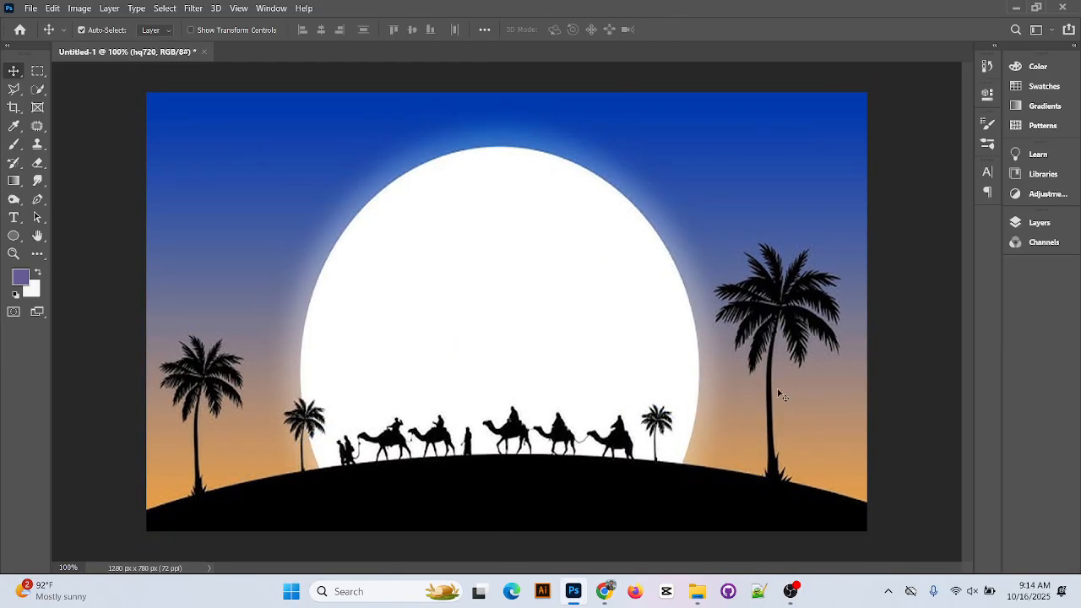
mouse_move(483, 348)
mouse_down()
mouse_move(497, 319)
mouse_move(502, 345)
mouse_up()
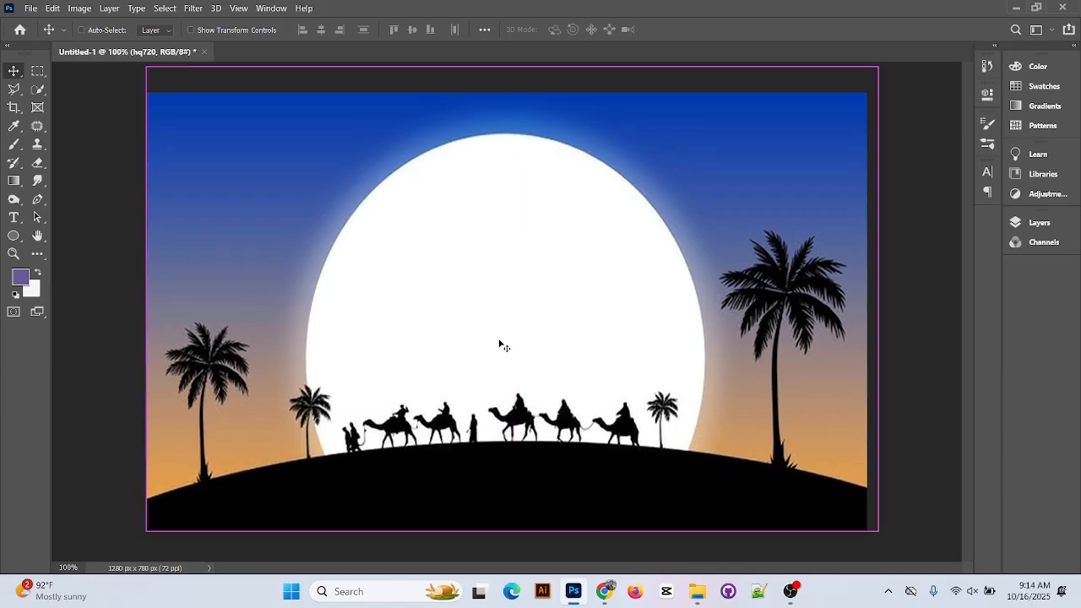
key(z)
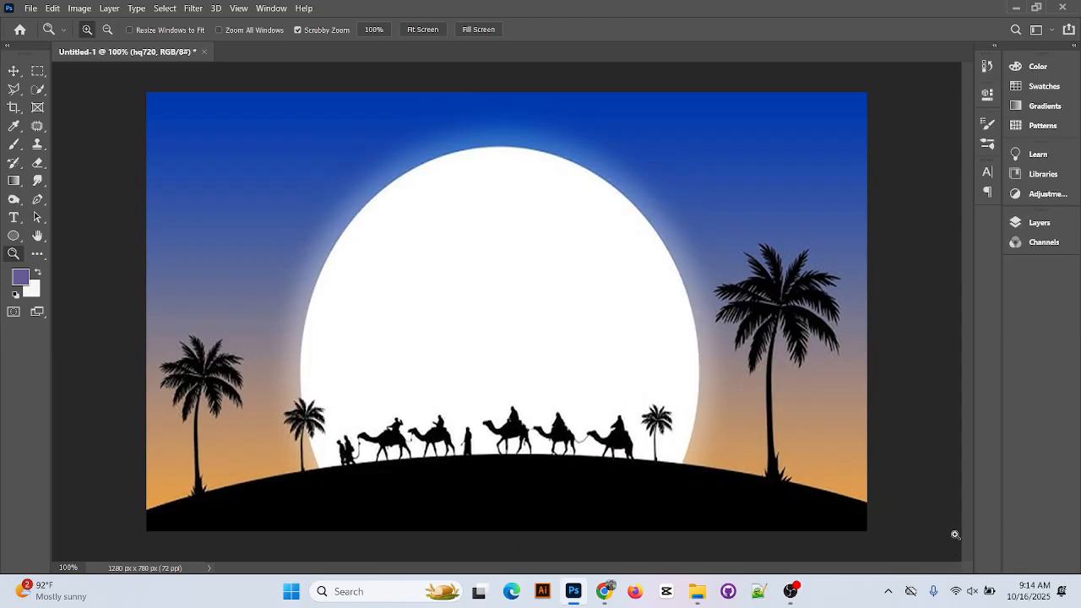
Apply Lock All to the hq720 layer, then deselect it with the Move tool
click(1030, 222)
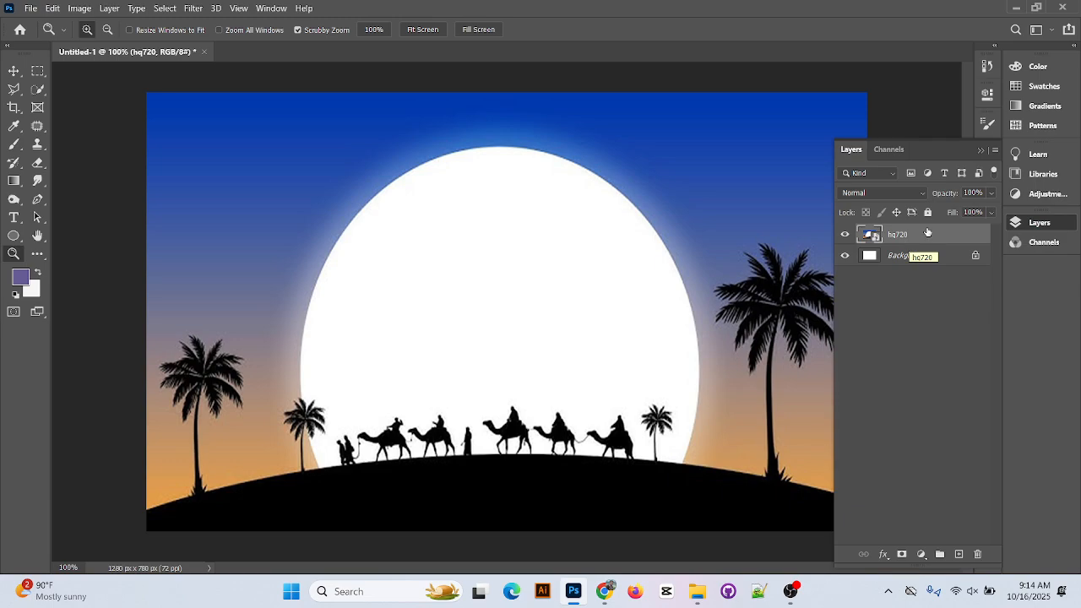
click(927, 212)
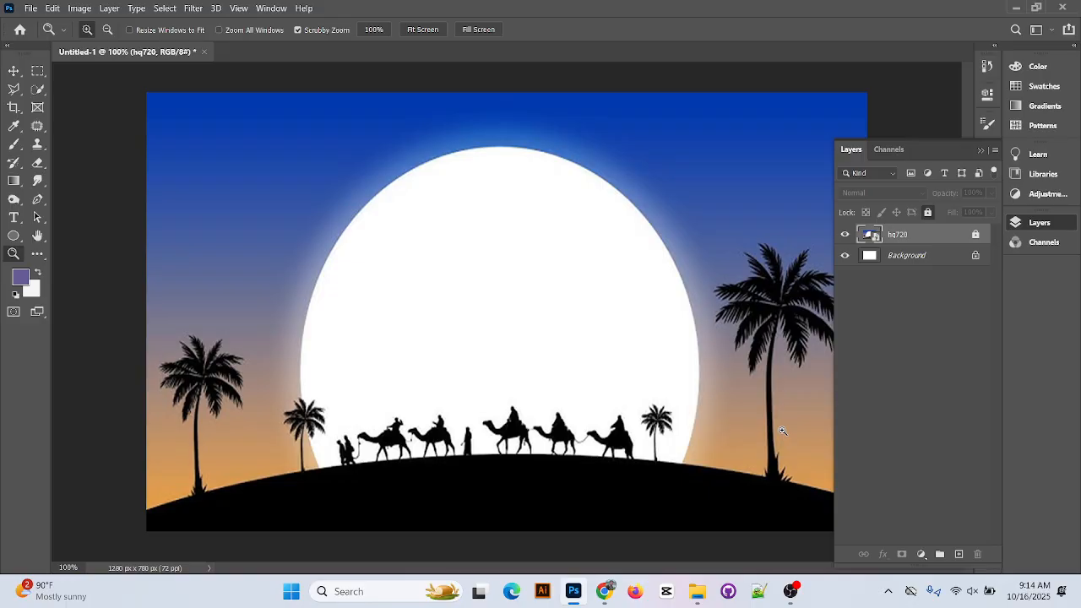
click(14, 71)
click(575, 182)
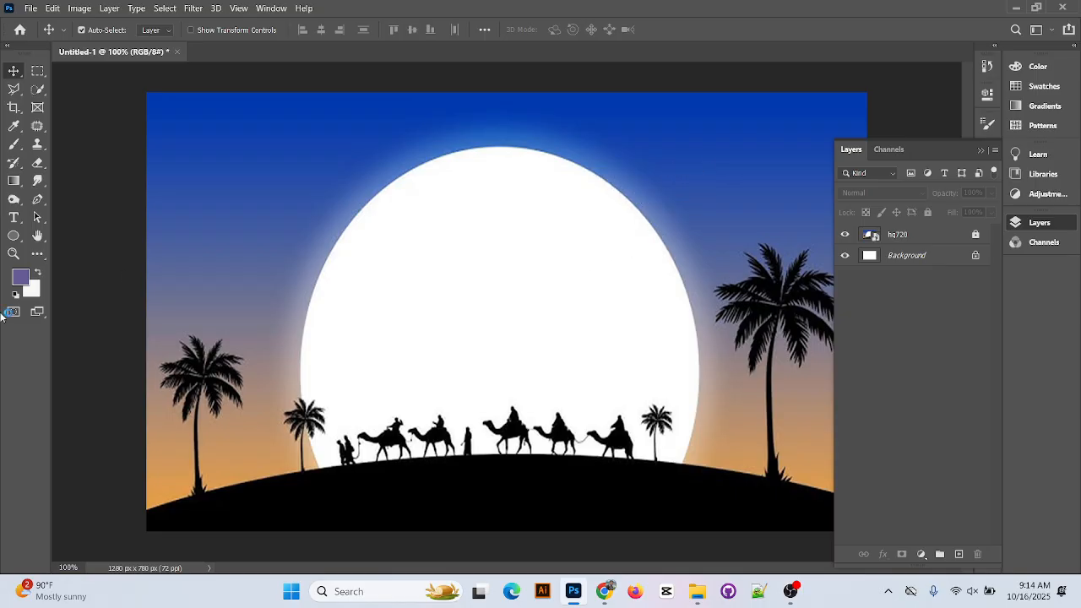
Choose the standard Pen Tool and collapse the Layers panel
click(18, 93)
right_click(19, 95)
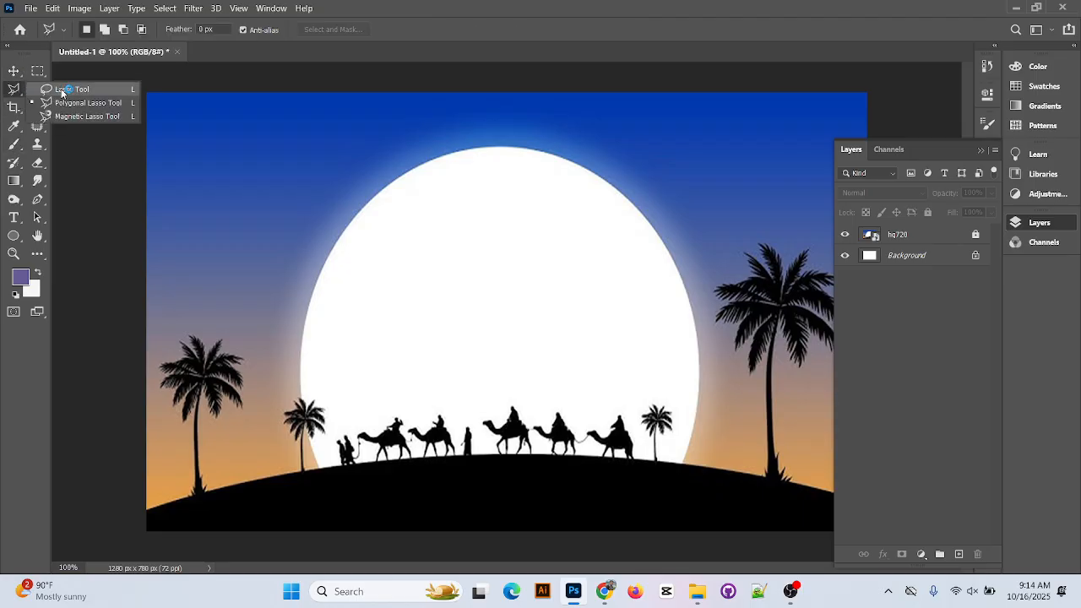
click(62, 90)
click(38, 199)
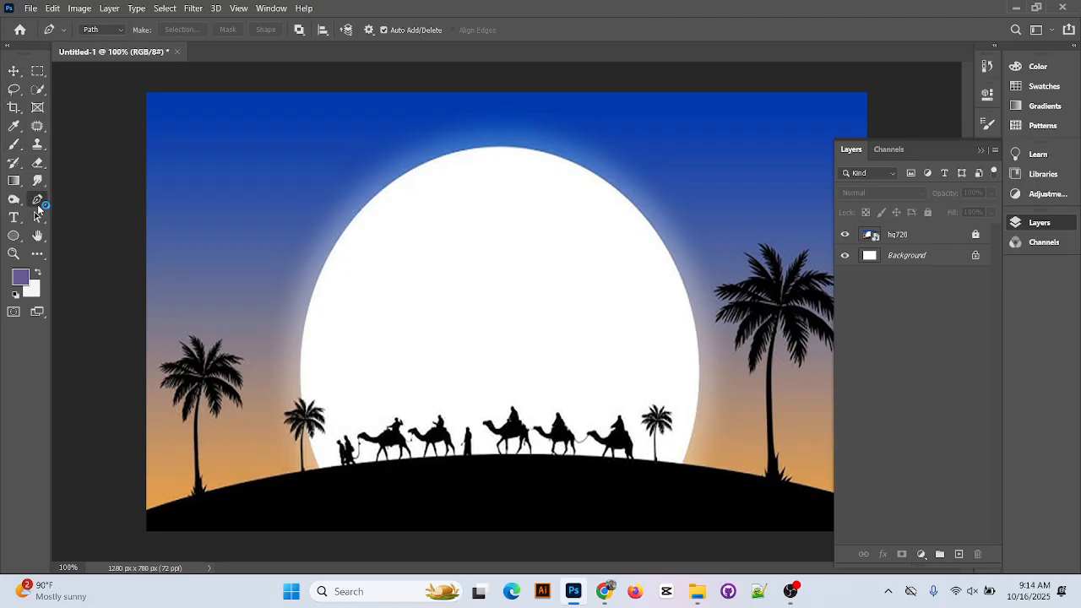
right_click(37, 199)
click(95, 201)
click(982, 149)
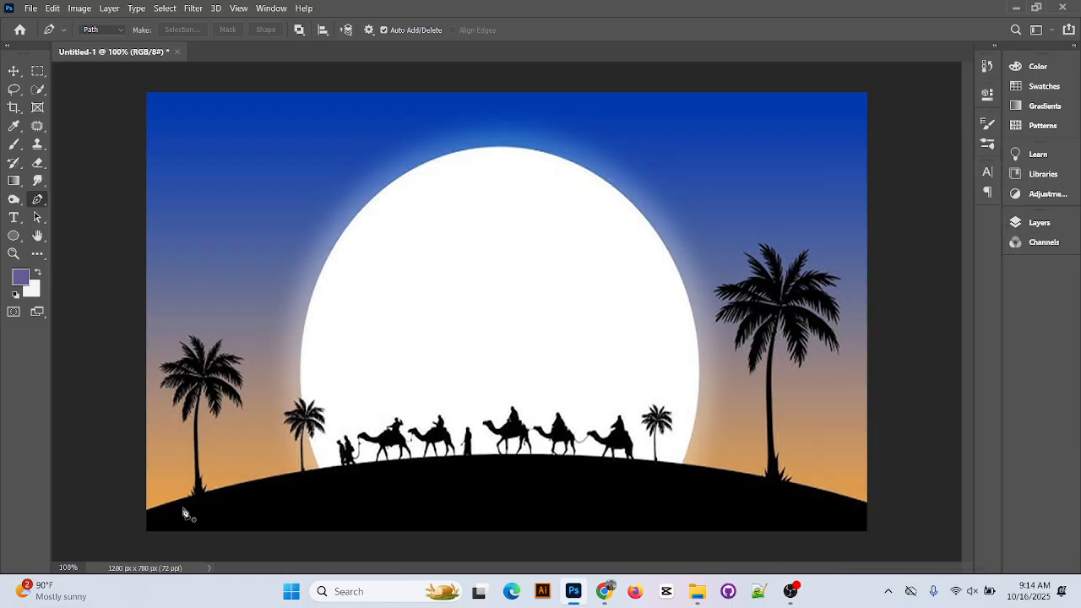
Draw a closed four-anchor path from above the hill line down to both bottom corners
click(147, 431)
click(867, 425)
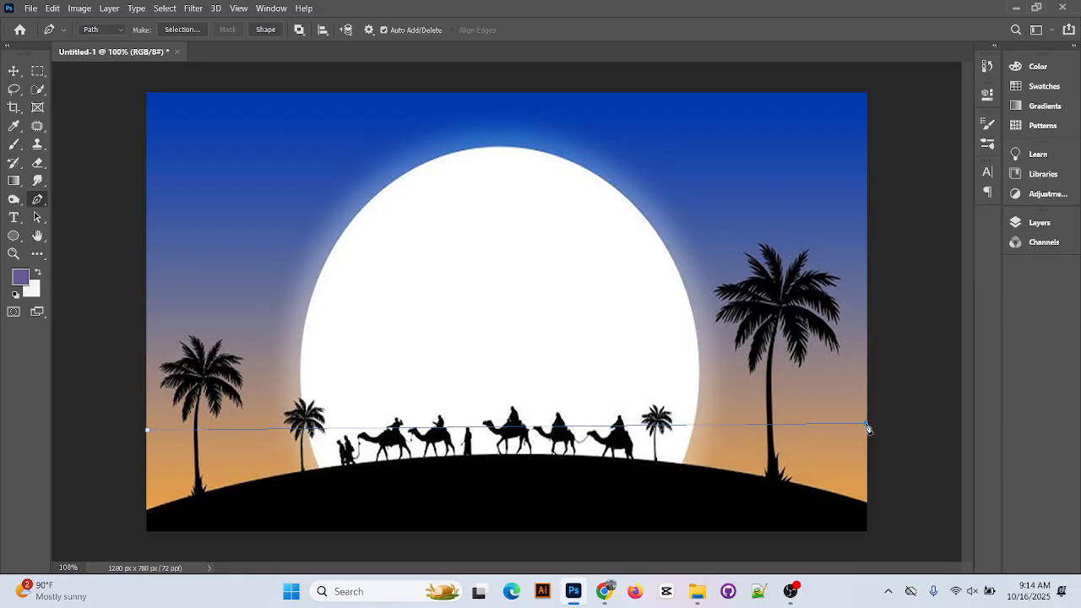
click(866, 534)
click(148, 534)
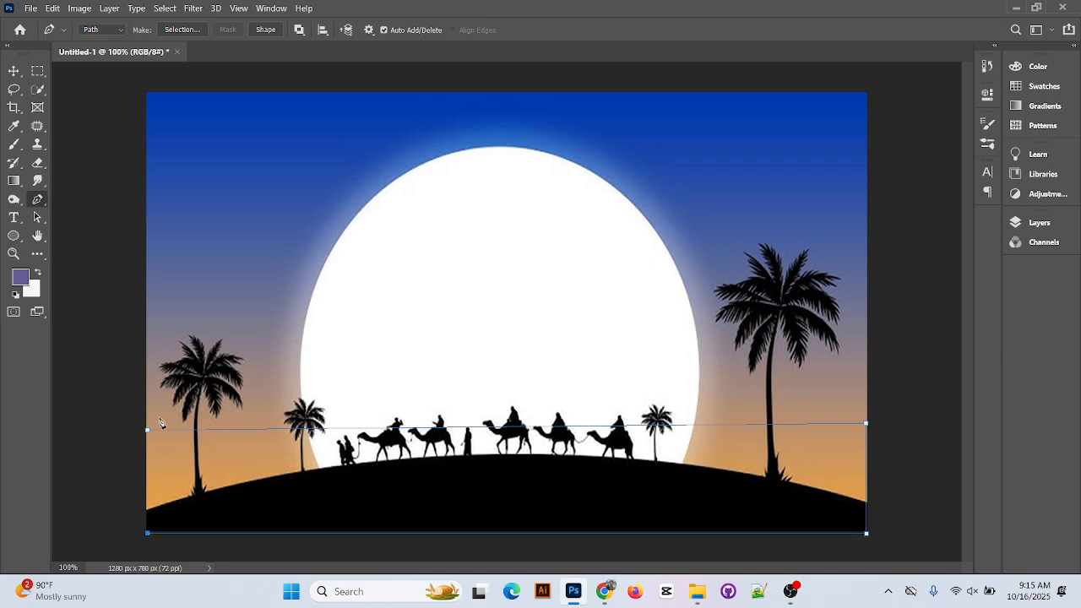
click(149, 432)
click(37, 217)
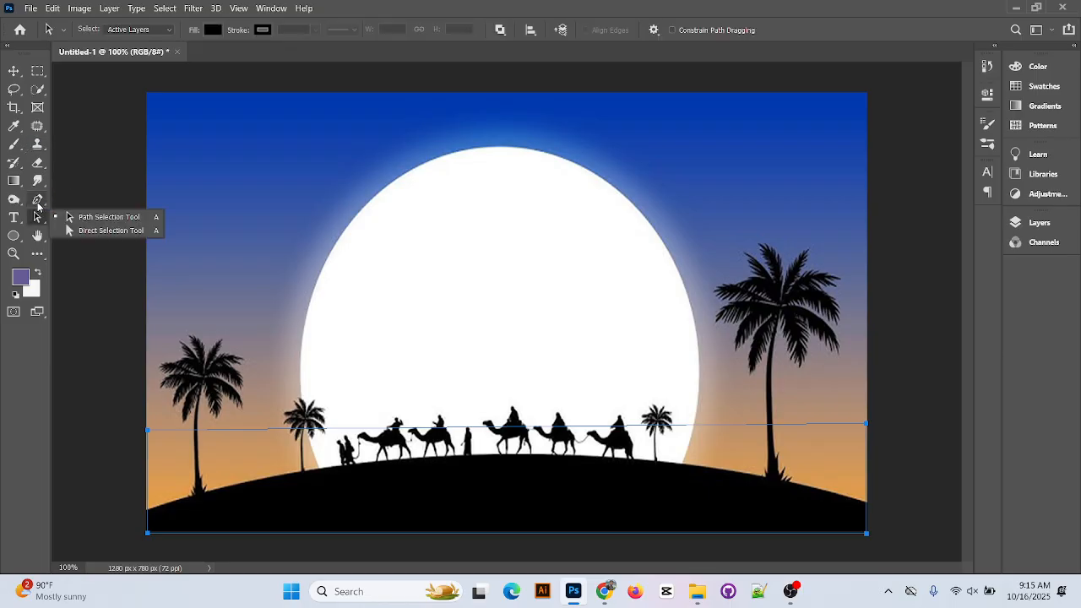
click(38, 201)
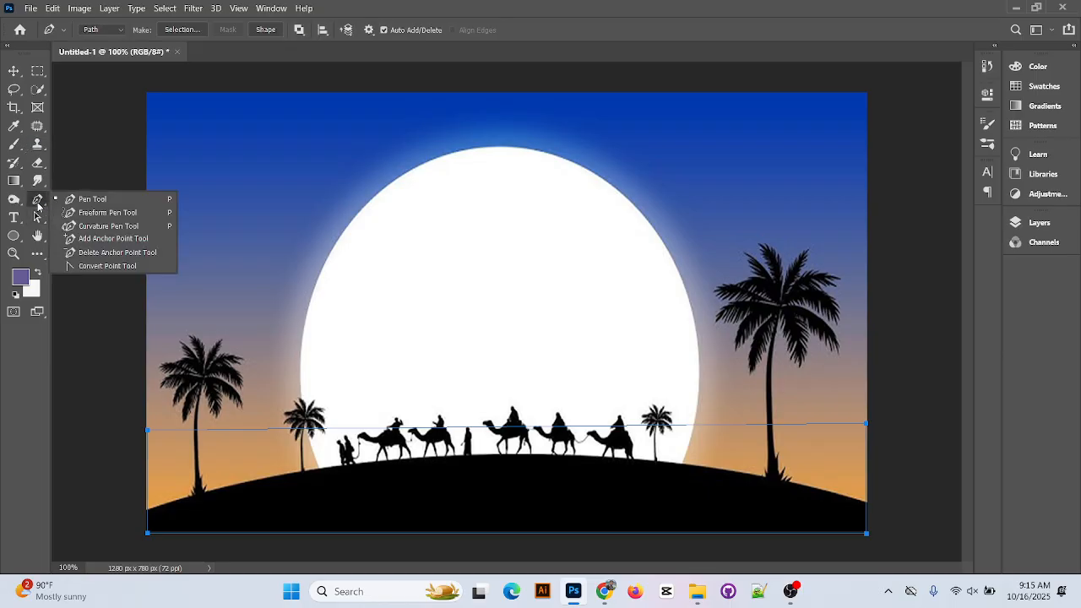
Add an anchor point to the path, then delete the accidentally duplicated hq720 copy layer
click(123, 239)
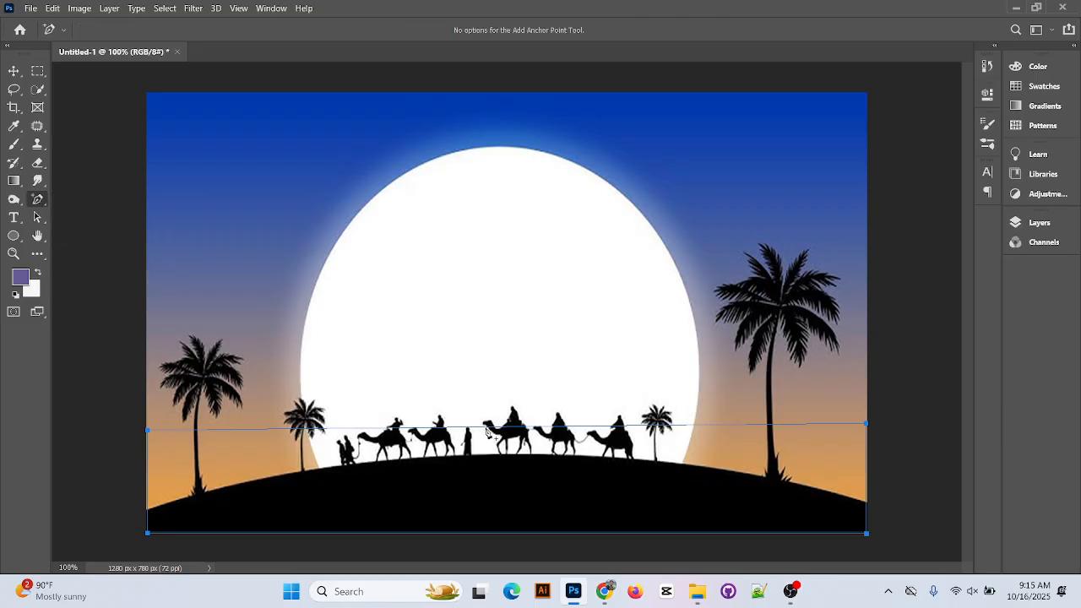
key(ctrl+plus)
key(ctrl+plus)
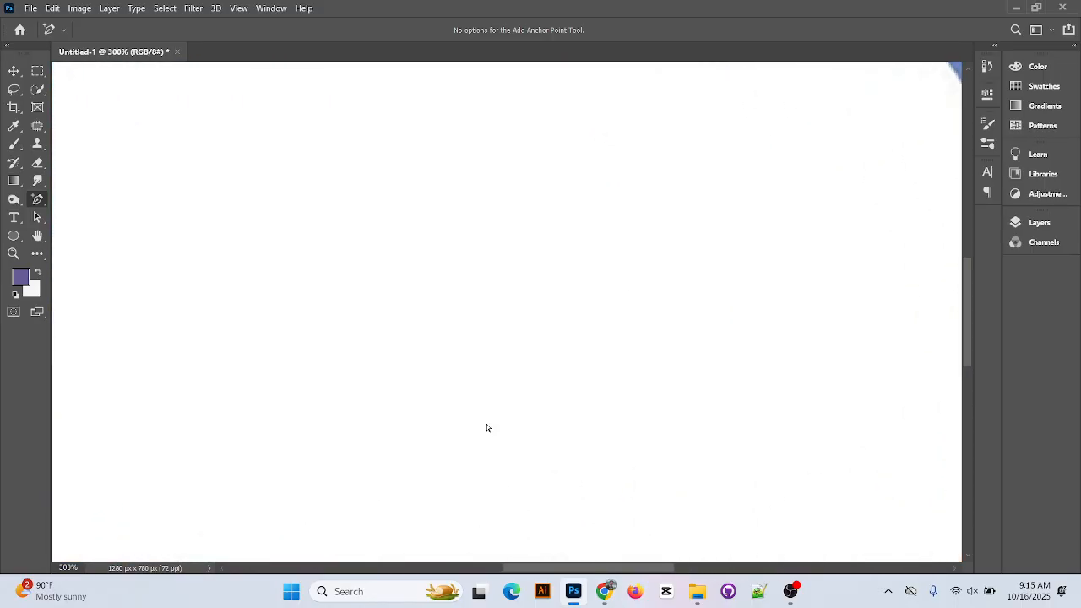
scroll(570, 414, down, 3)
scroll(549, 398, down, 2)
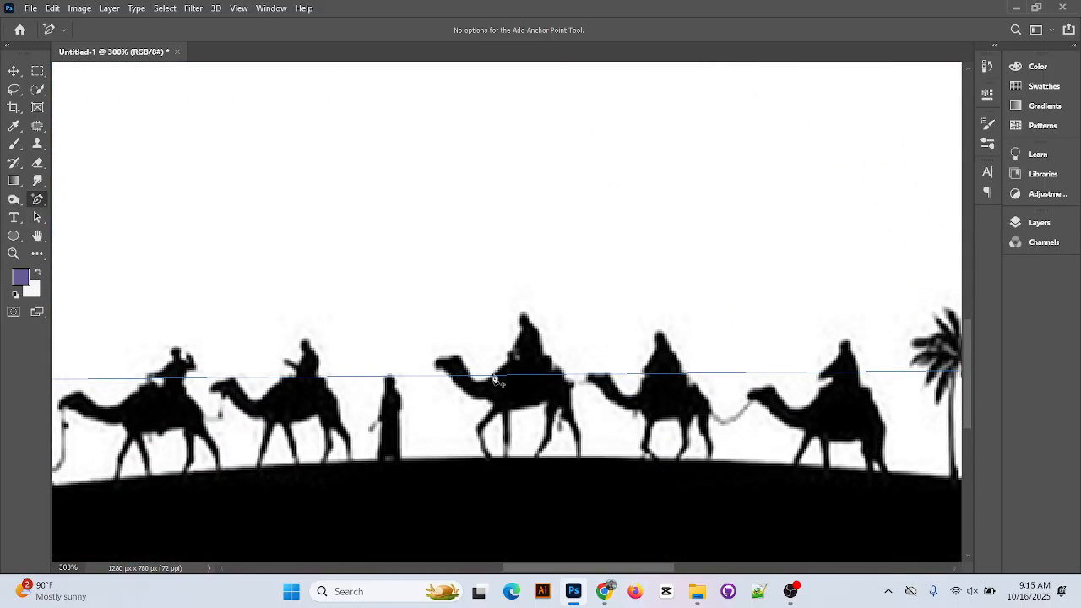
click(15, 70)
key(ctrl+minus)
key(ctrl+minus)
key(ctrl+minus)
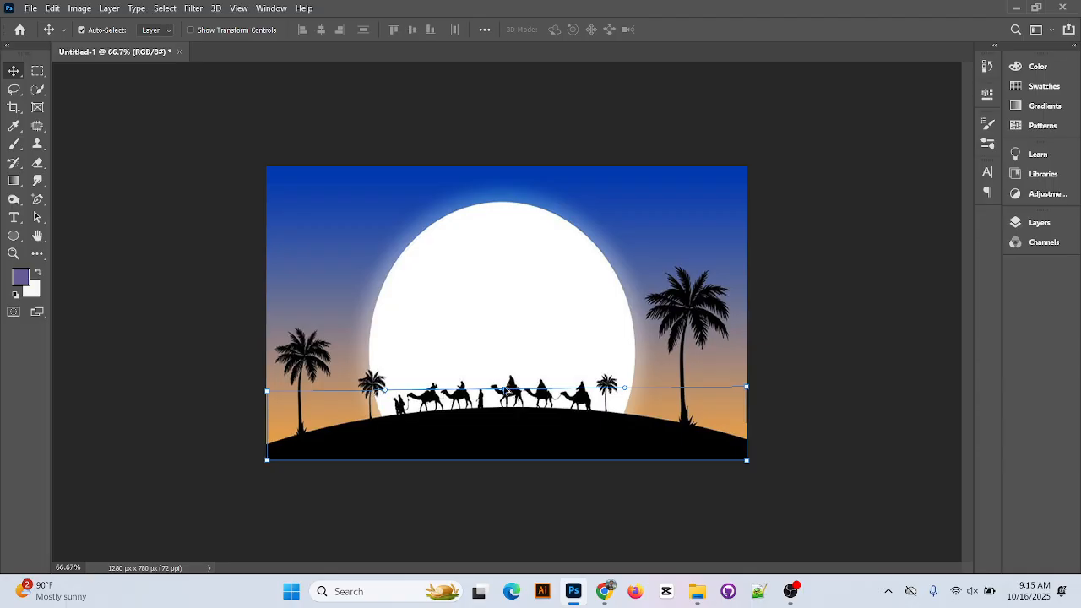
drag(505, 391, 519, 355)
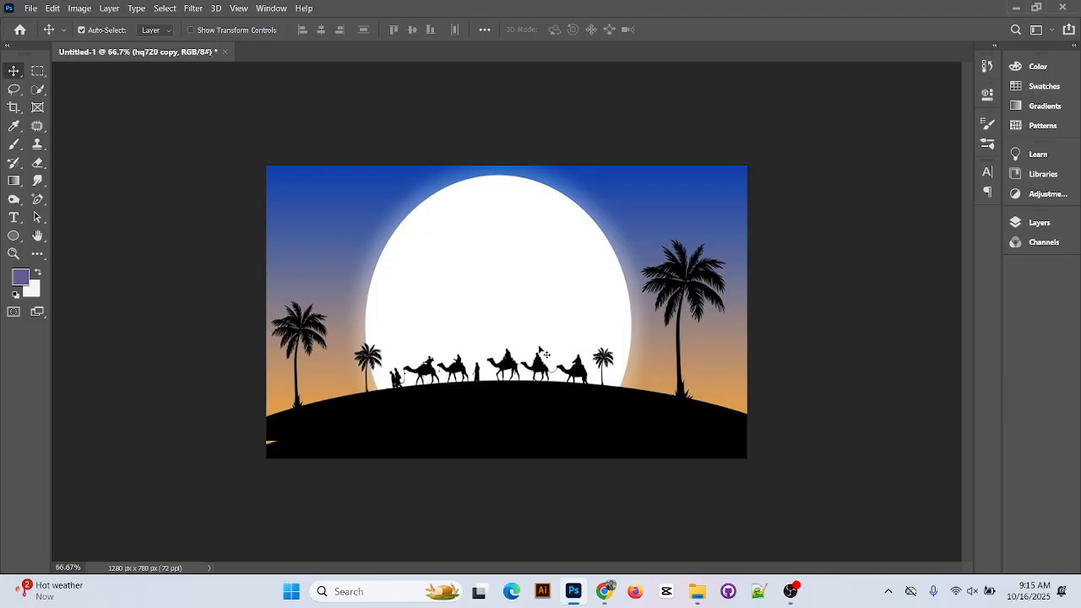
click(545, 416)
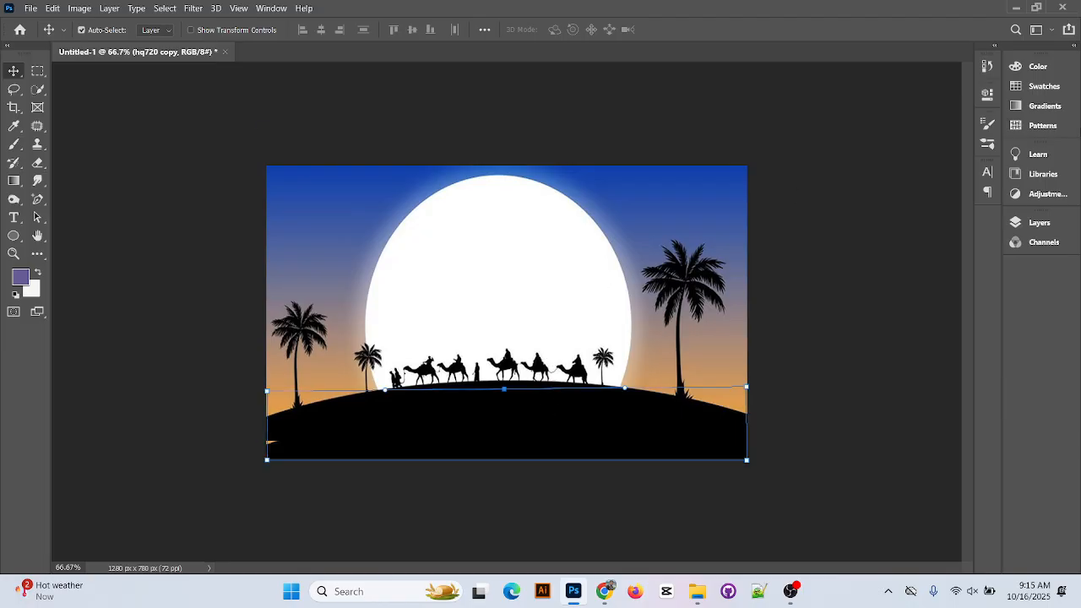
click(1041, 224)
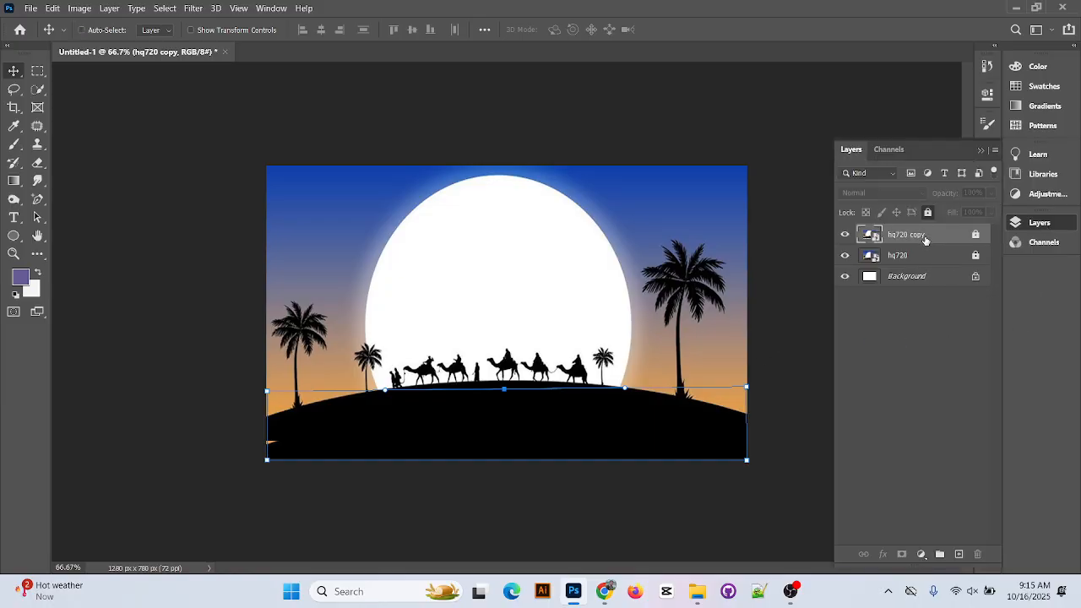
key(Delete)
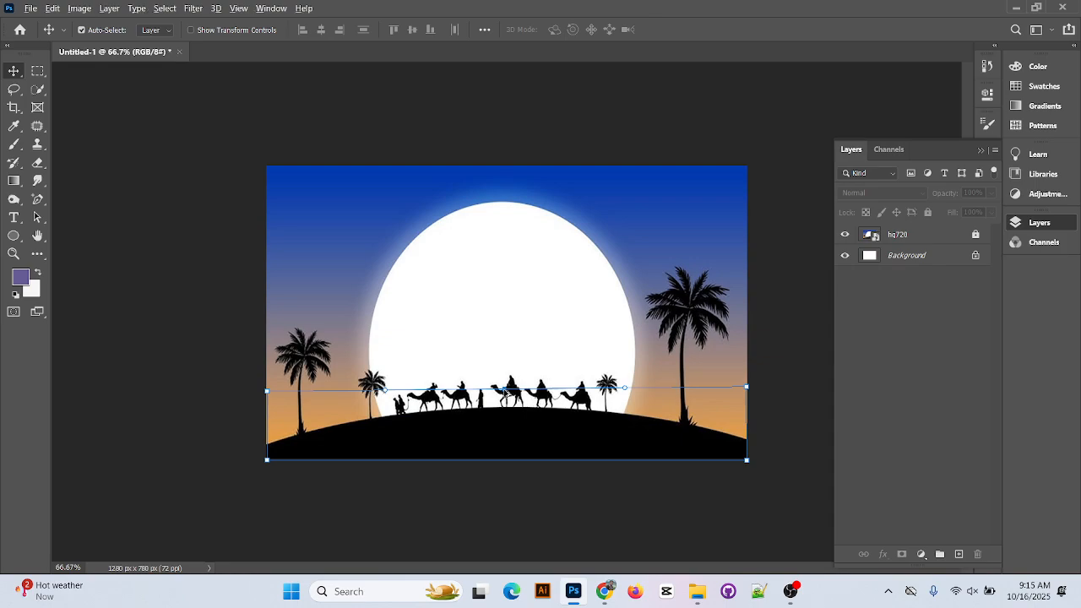
Bend the path near the camels with the Convert Point Tool, then undo the path away
click(37, 220)
click(37, 201)
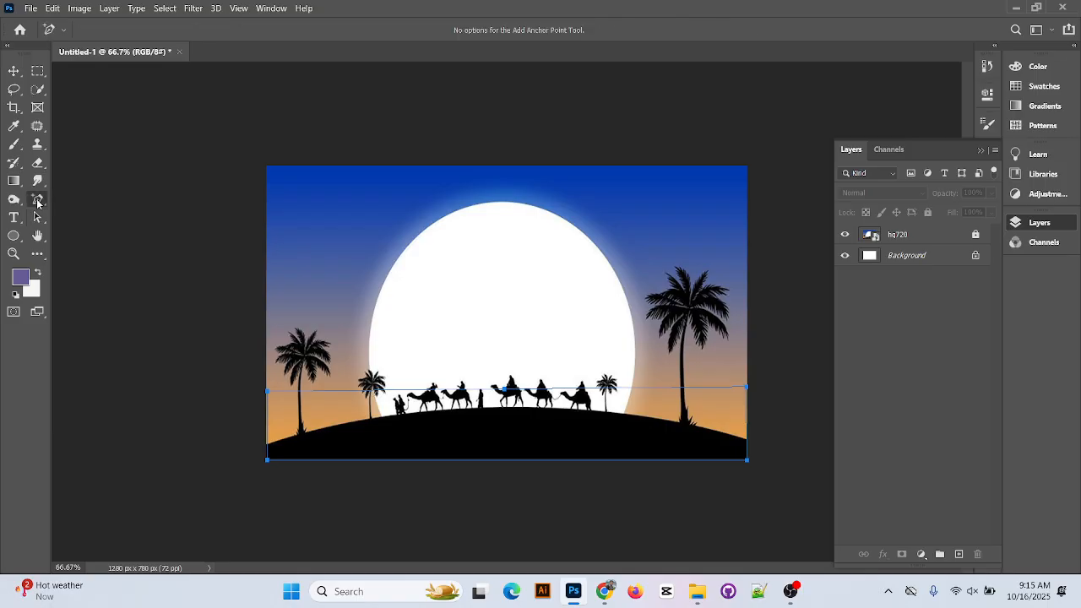
right_click(37, 203)
click(97, 269)
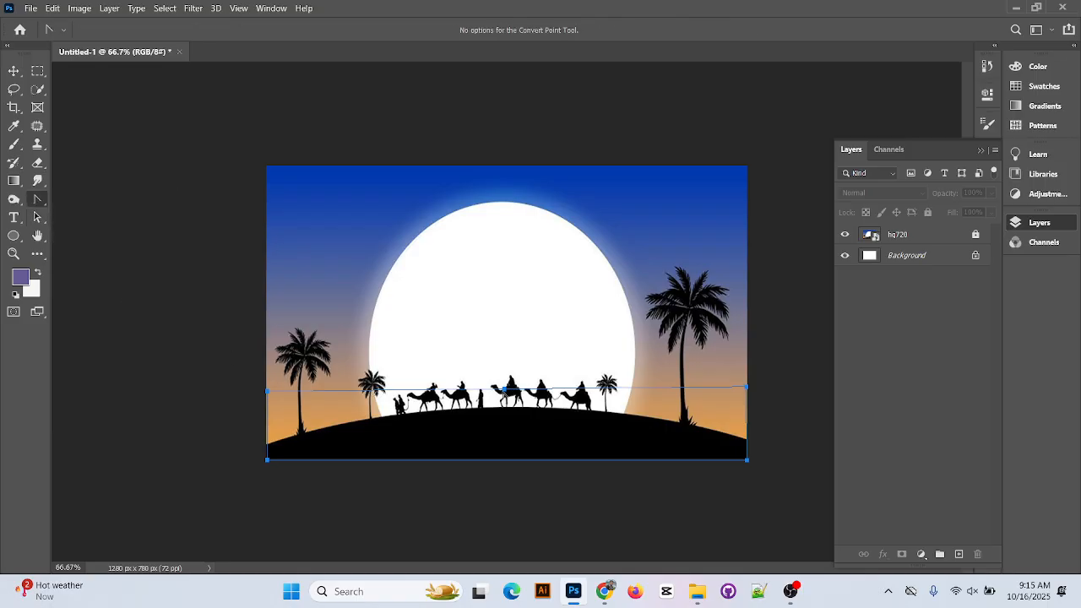
drag(504, 391, 530, 386)
key(ctrl+z)
key(ctrl+z)
key(ctrl+z)
key(ctrl+z)
key(ctrl+z)
key(ctrl+z)
key(ctrl+z)
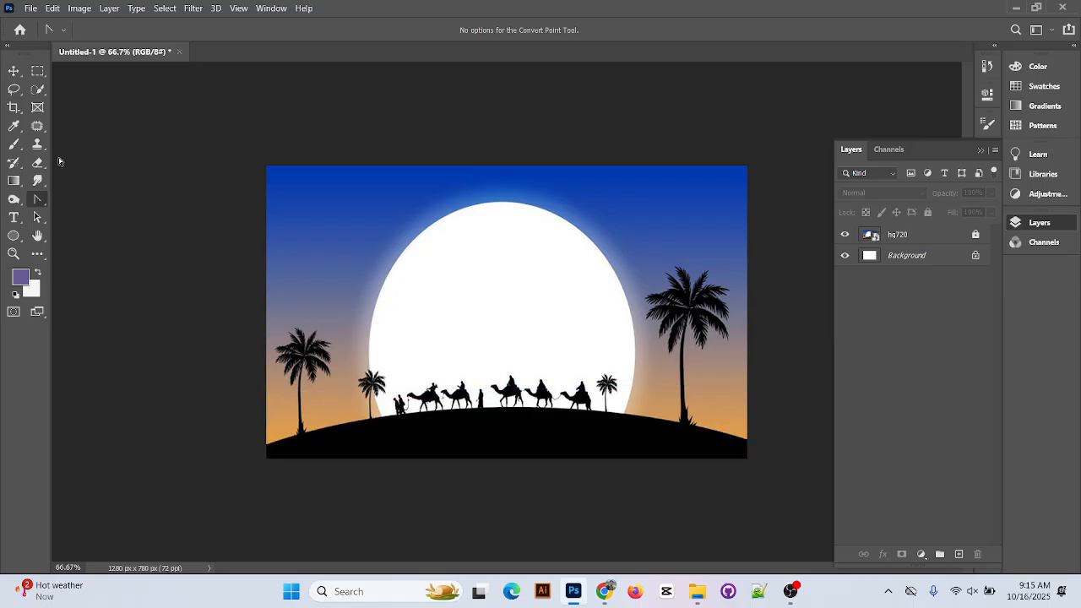
right_click(43, 201)
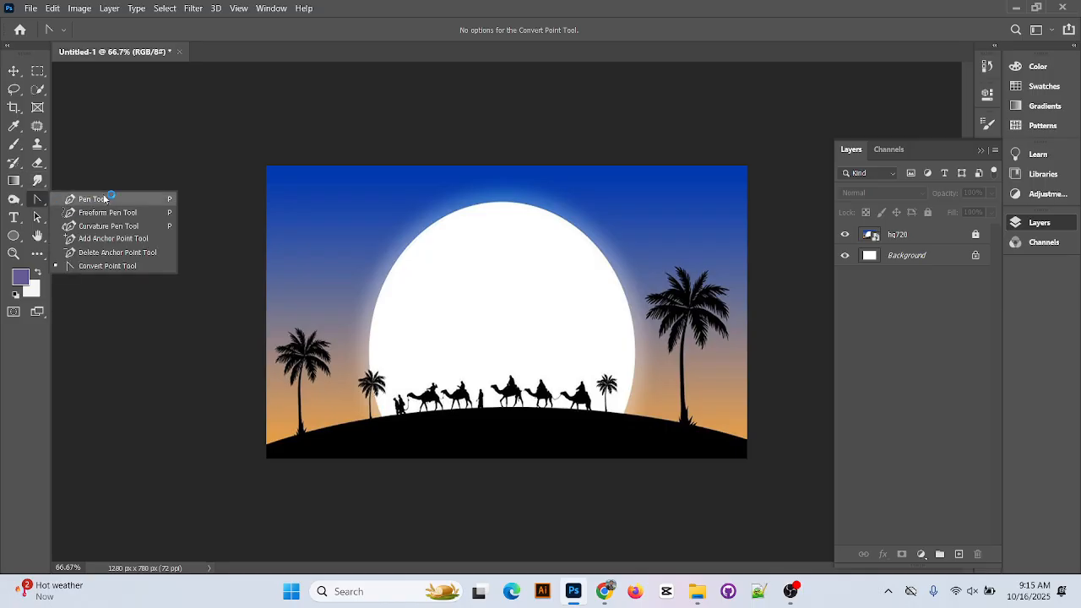
Undo a stray pen point and switch to the Polygonal Lasso Tool
click(126, 199)
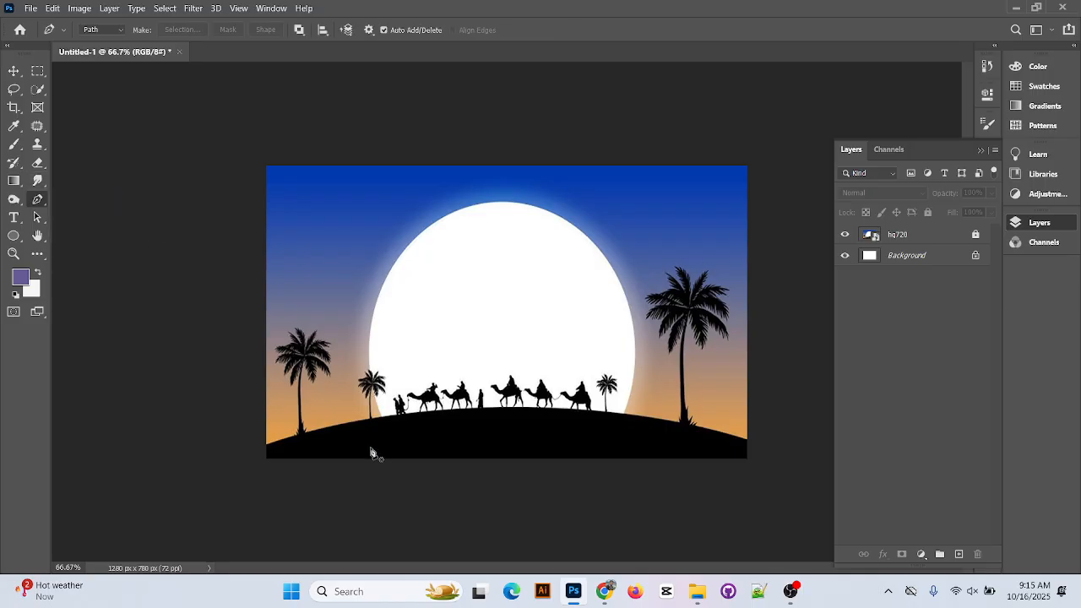
click(266, 380)
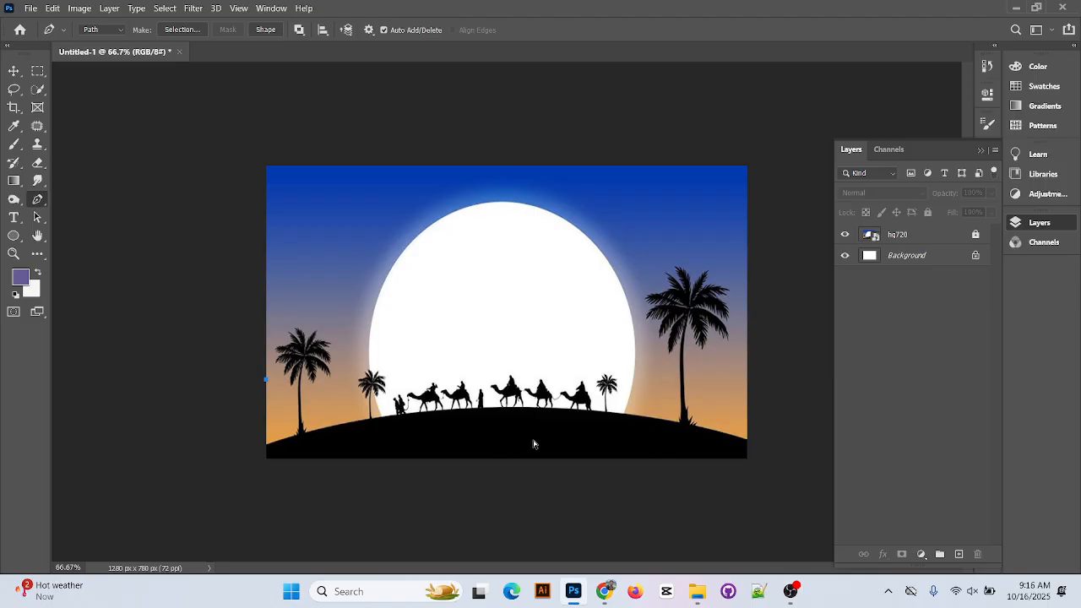
key(ctrl+z)
click(15, 107)
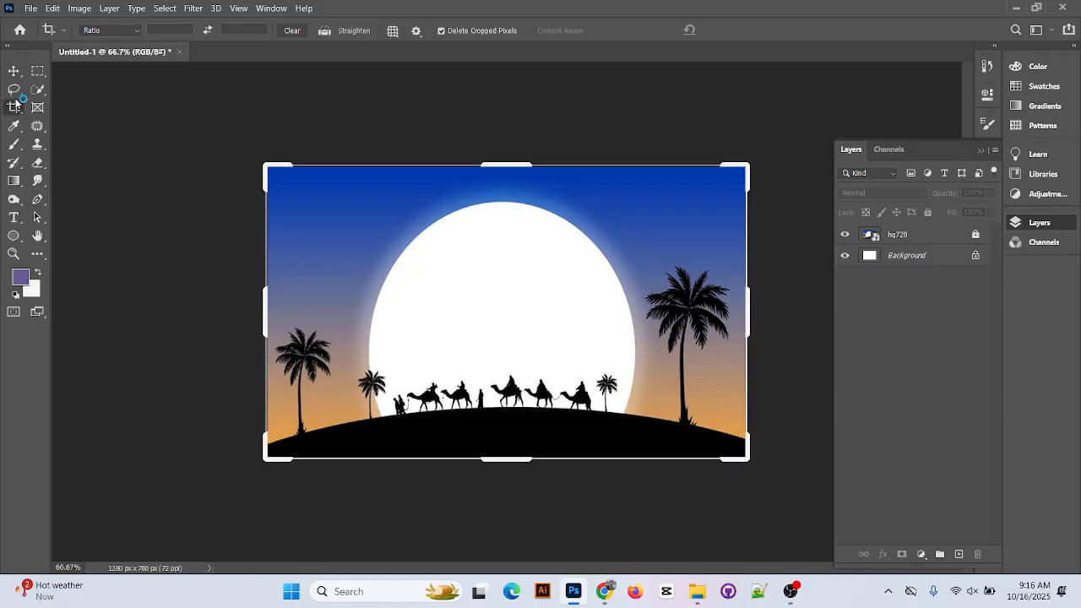
click(15, 89)
right_click(16, 90)
click(42, 102)
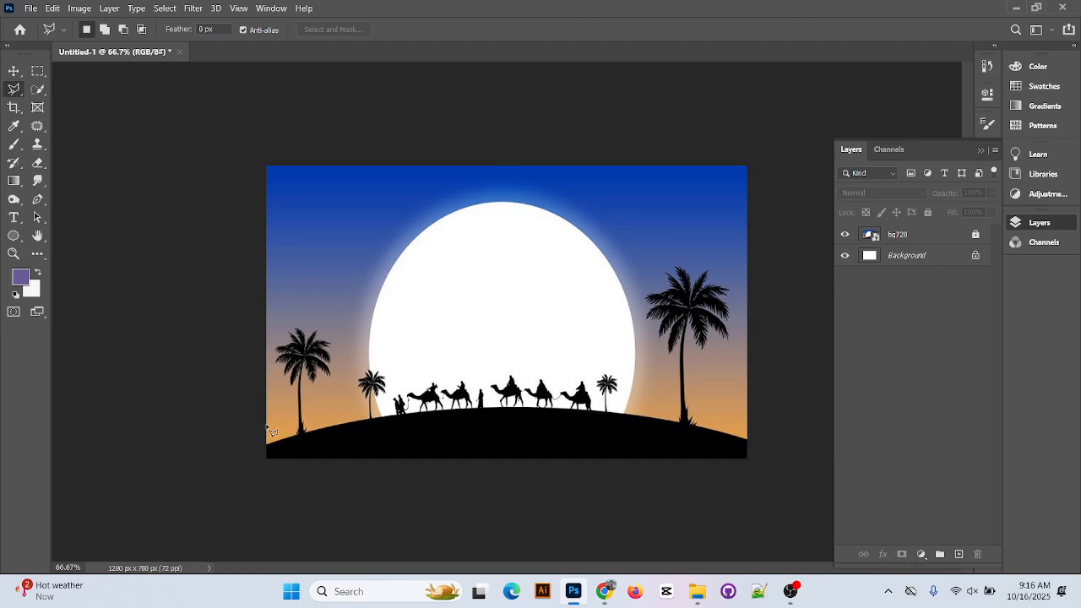
Trace a polygonal selection above the camels and palms, around past the canvas sides and bottom
click(339, 399)
click(510, 378)
click(595, 383)
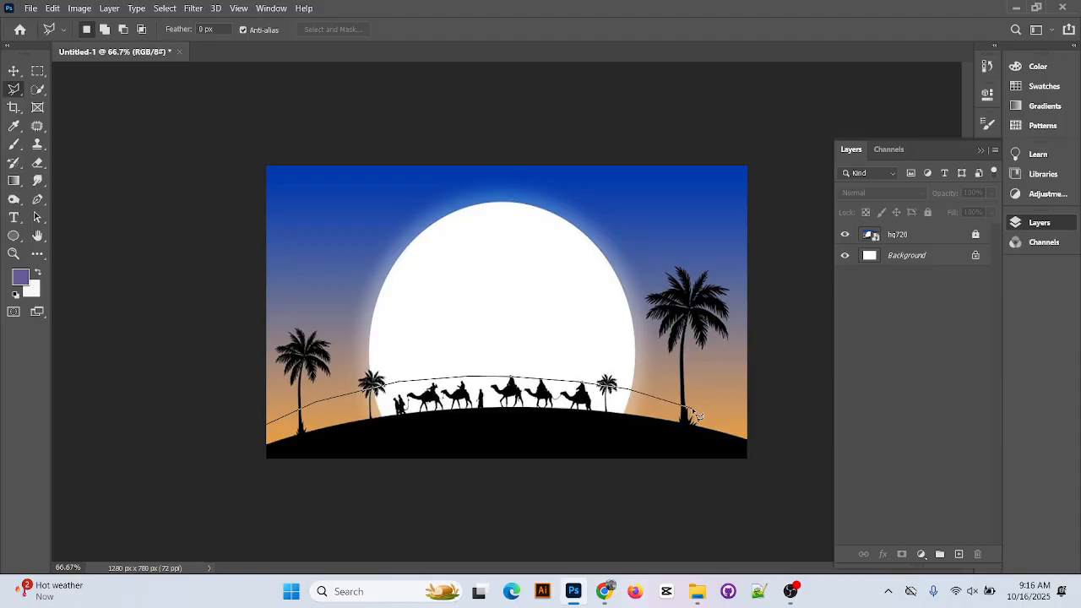
click(749, 432)
click(751, 460)
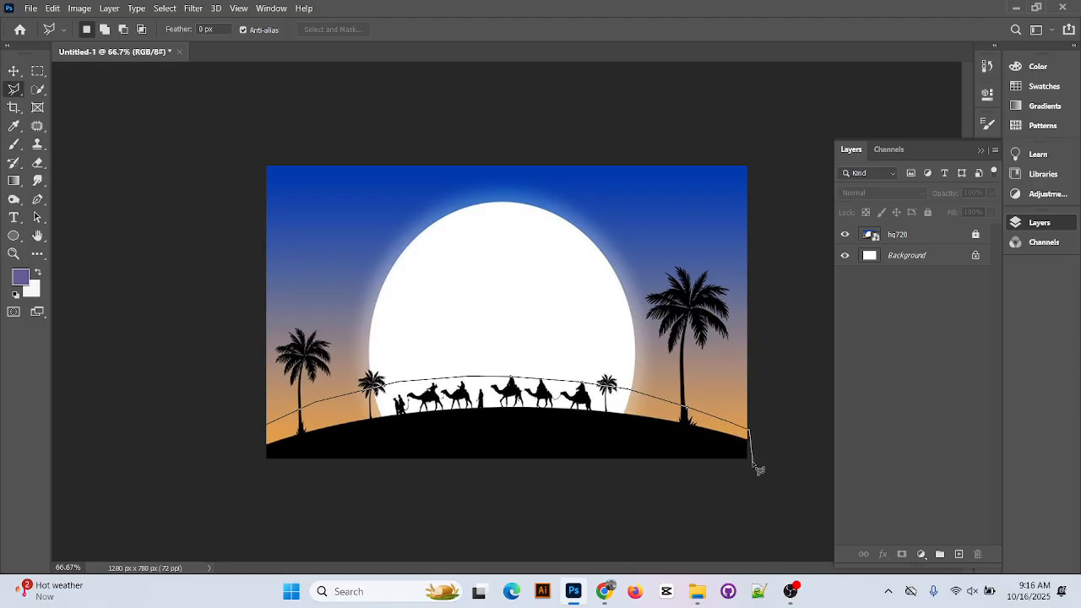
click(686, 490)
click(371, 481)
click(255, 487)
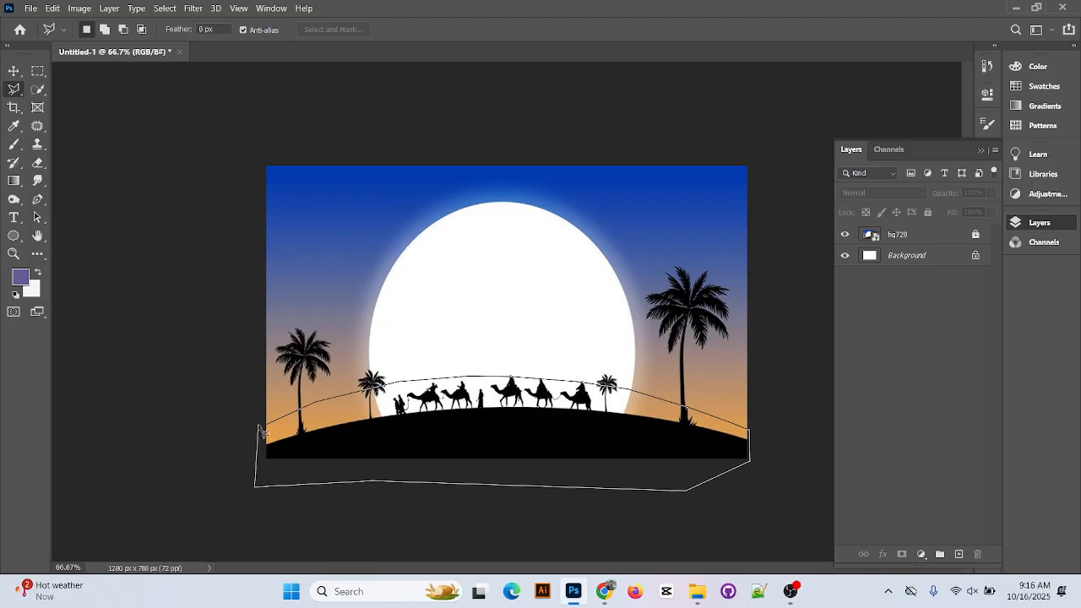
click(273, 427)
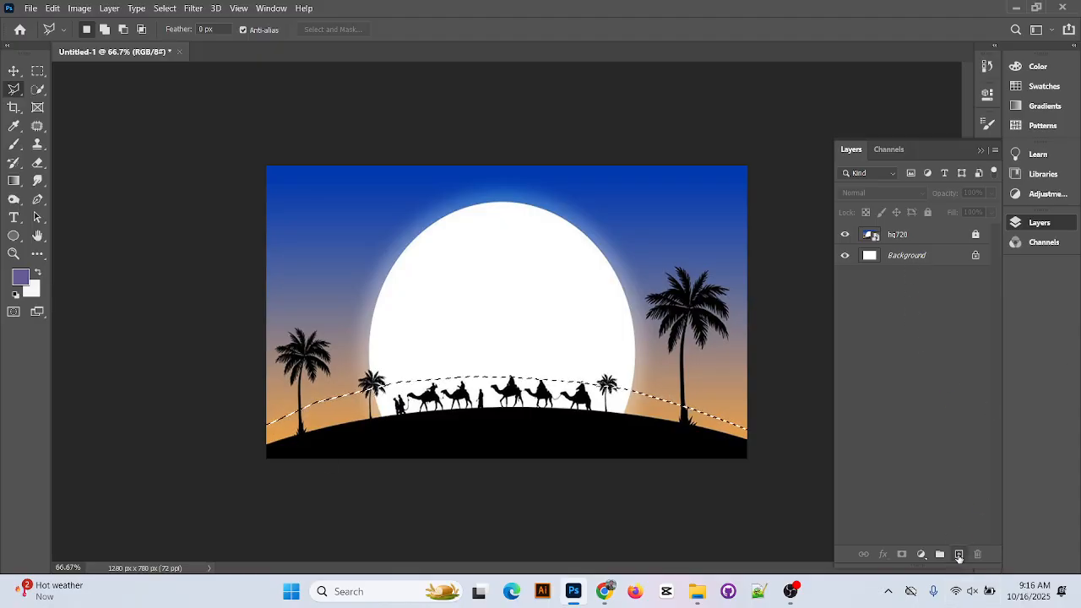
Fill the hill selection with black on a new Layer 1, then deselect
click(958, 554)
click(22, 278)
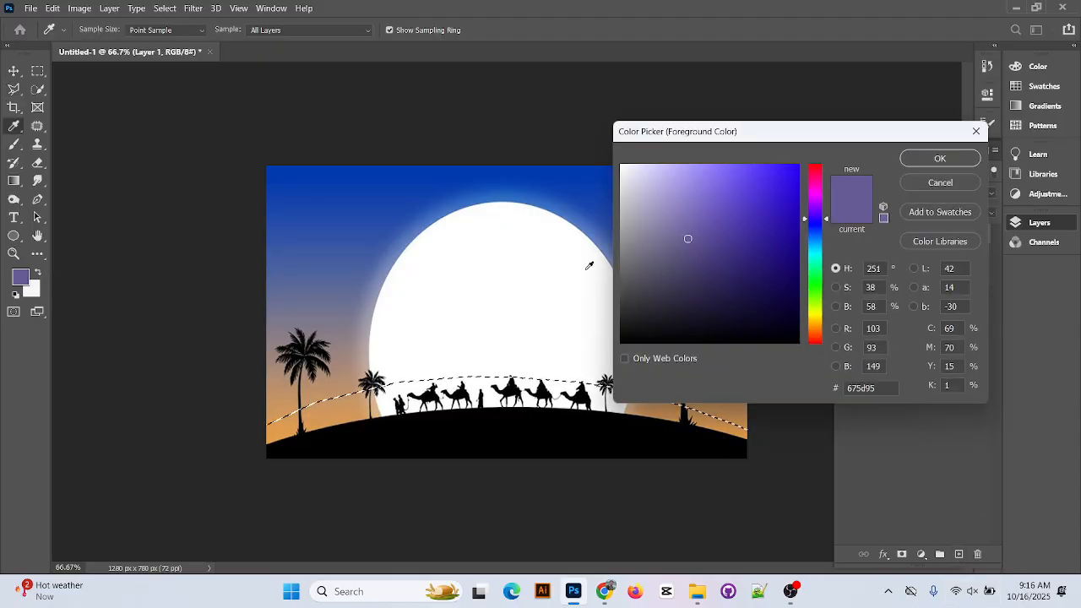
drag(585, 270, 811, 344)
click(940, 158)
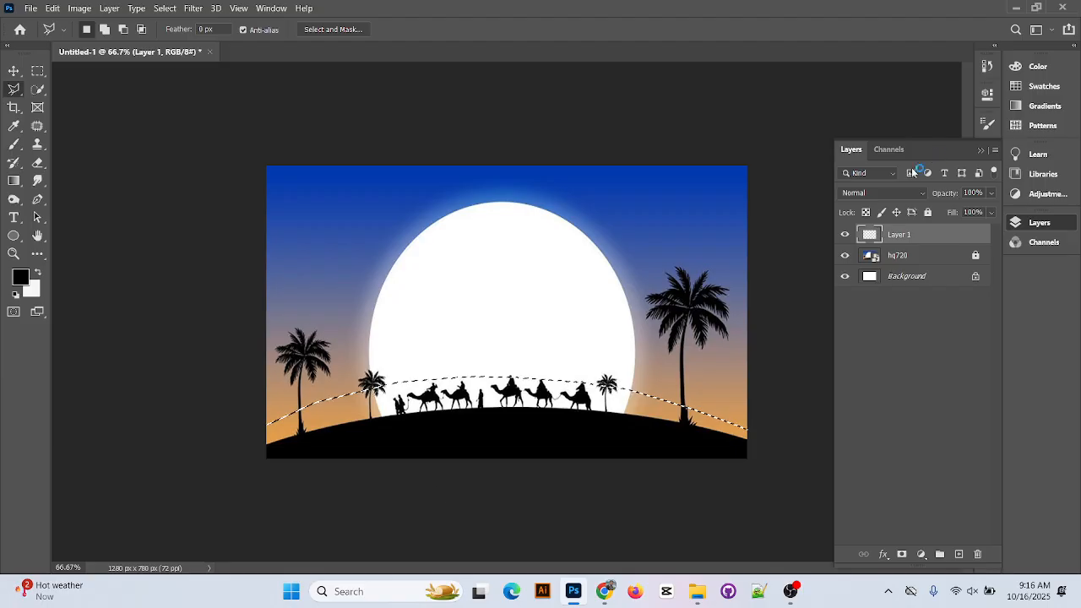
key(alt+BackSpace)
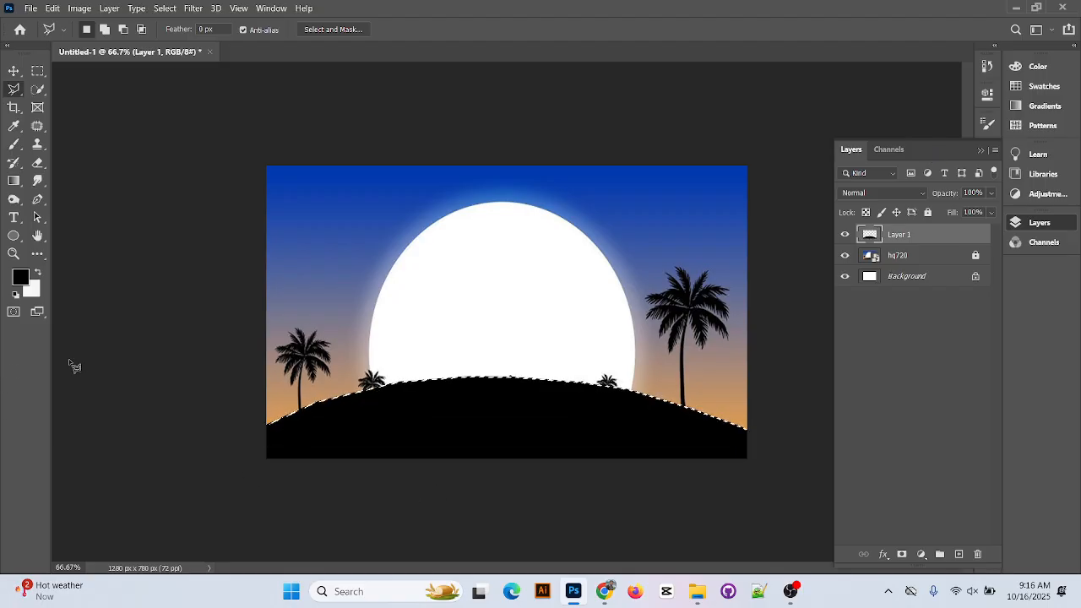
key(ctrl+d)
Move the original hq720 picture slightly upward with the Move Tool
click(10, 74)
drag(524, 273, 546, 216)
mouse_move(623, 281)
mouse_down()
mouse_move(613, 259)
mouse_move(622, 151)
mouse_move(634, 254)
mouse_move(608, 266)
mouse_move(608, 255)
mouse_move(614, 269)
mouse_up()
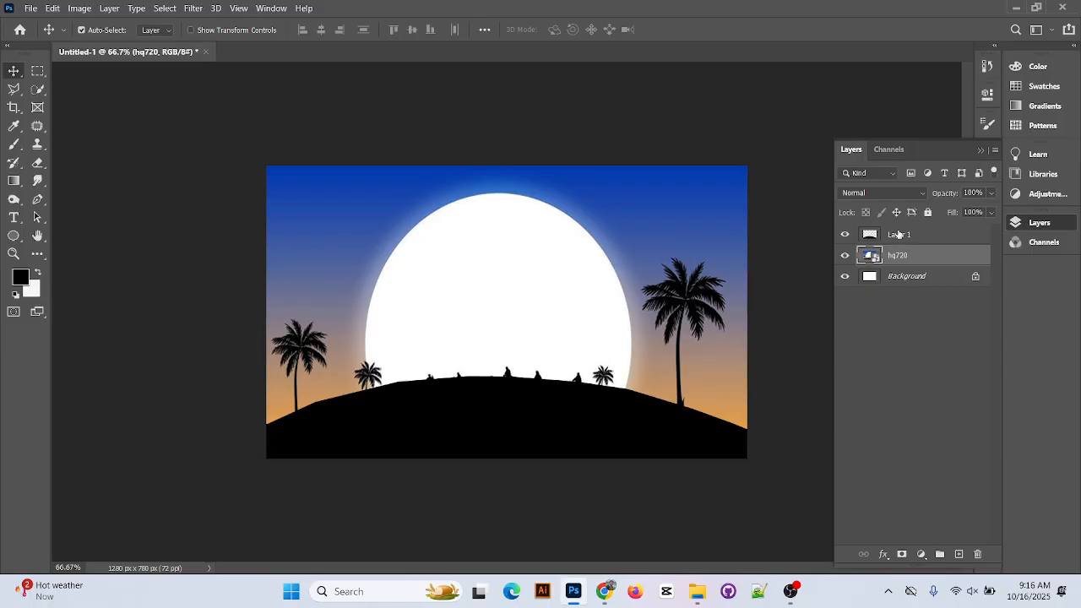
Add a new Layer 2 above Layer 1 and switch to the Gradient Tool
click(900, 236)
click(960, 554)
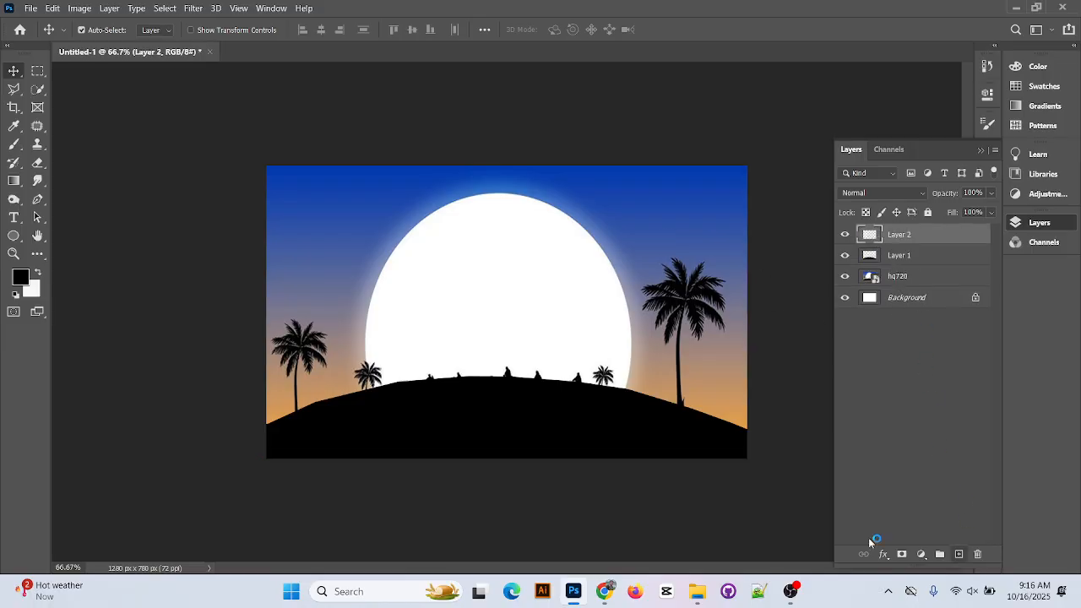
click(39, 71)
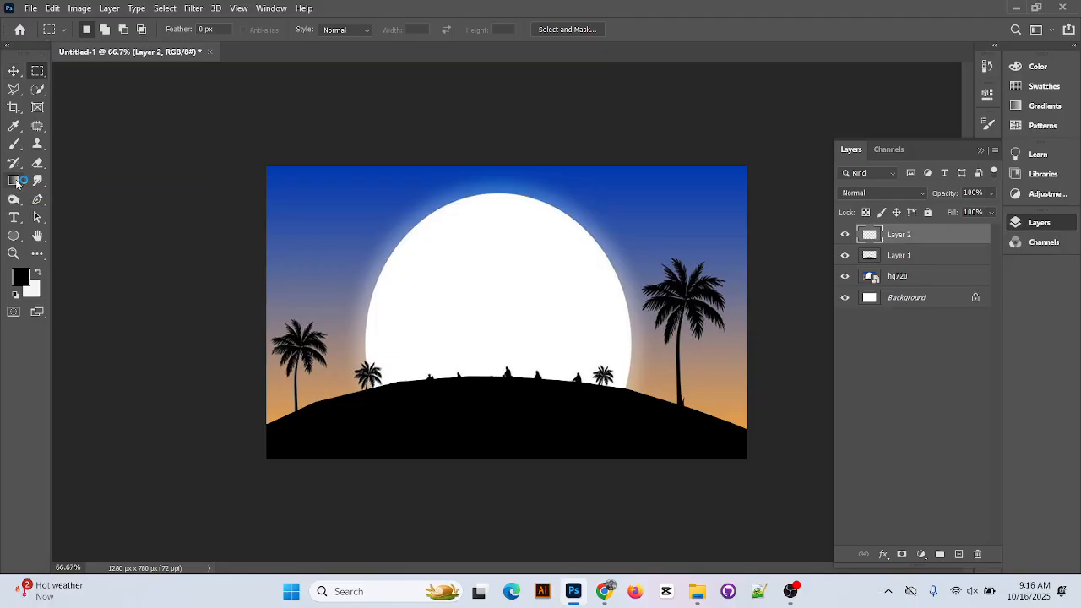
click(13, 180)
Set the gradient stops to sky blue #013aae and horizon orange #de9c53, sampled from the image
click(104, 29)
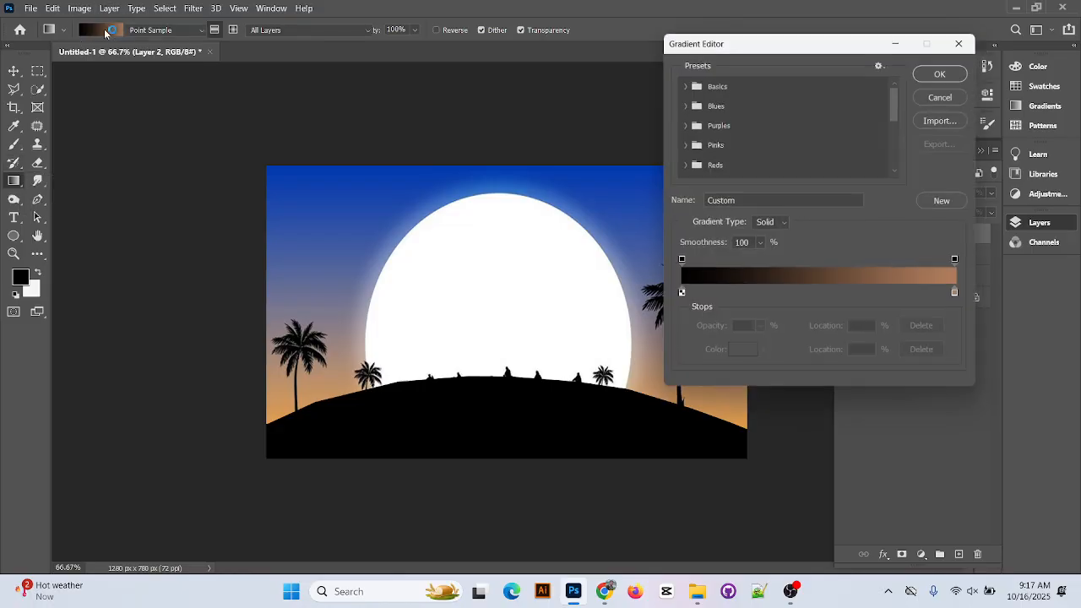
drag(820, 31, 869, 23)
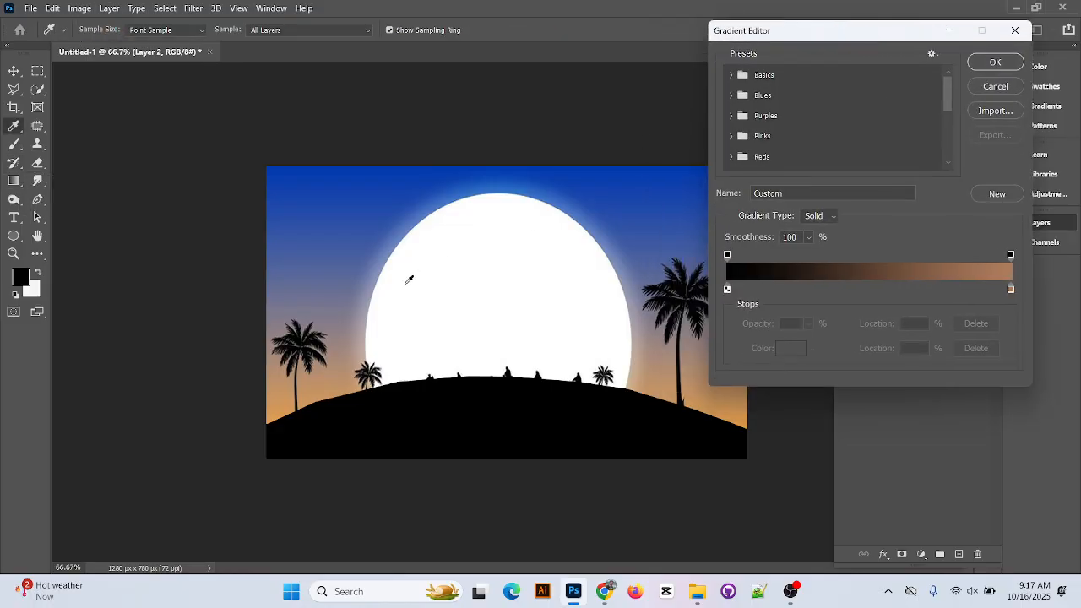
double_click(728, 289)
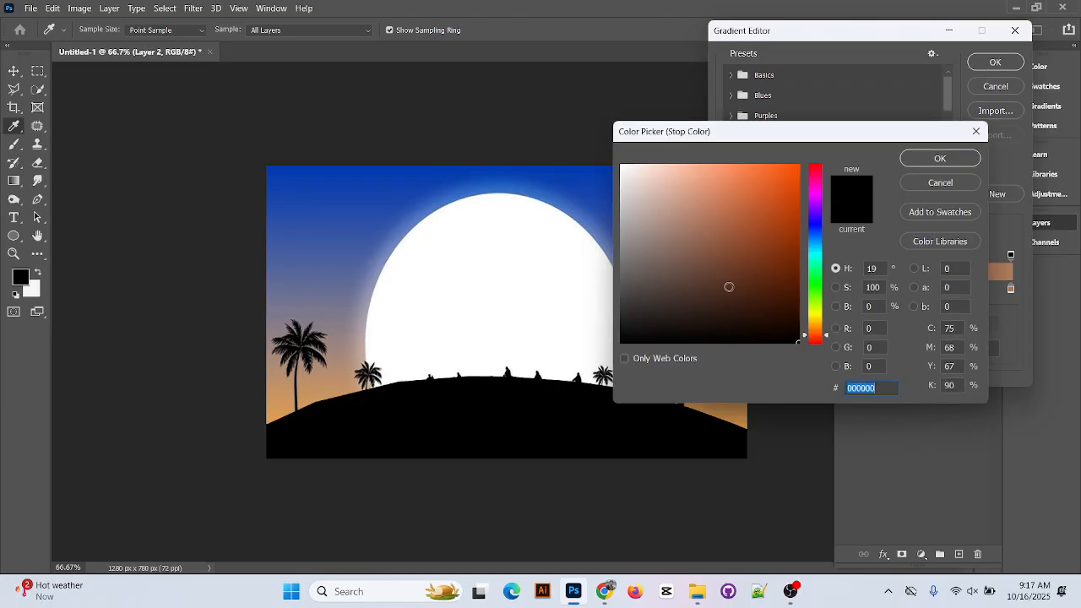
click(335, 166)
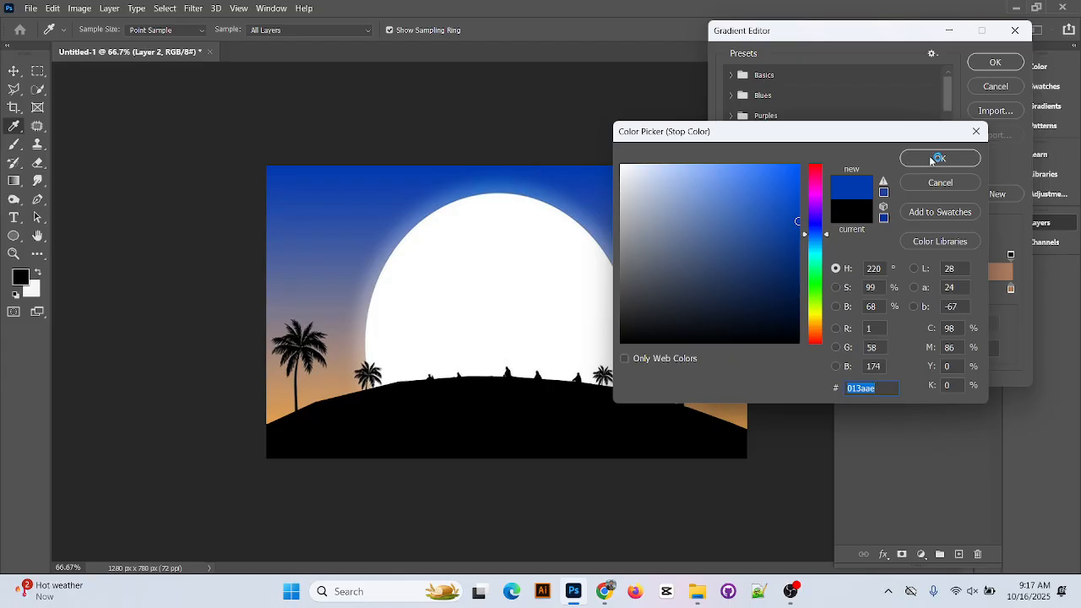
click(932, 161)
double_click(1011, 290)
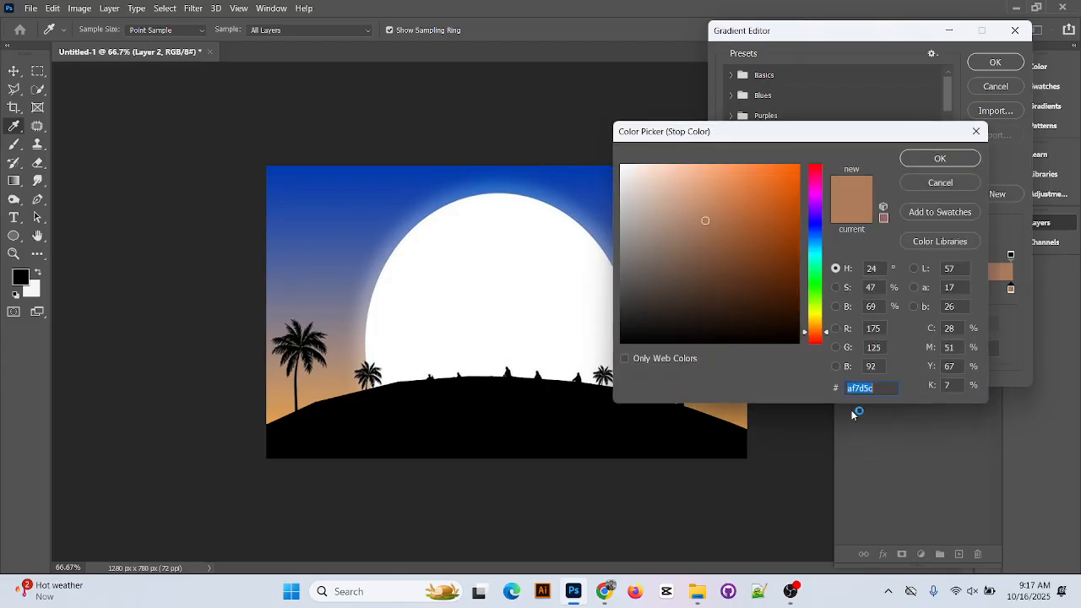
click(752, 420)
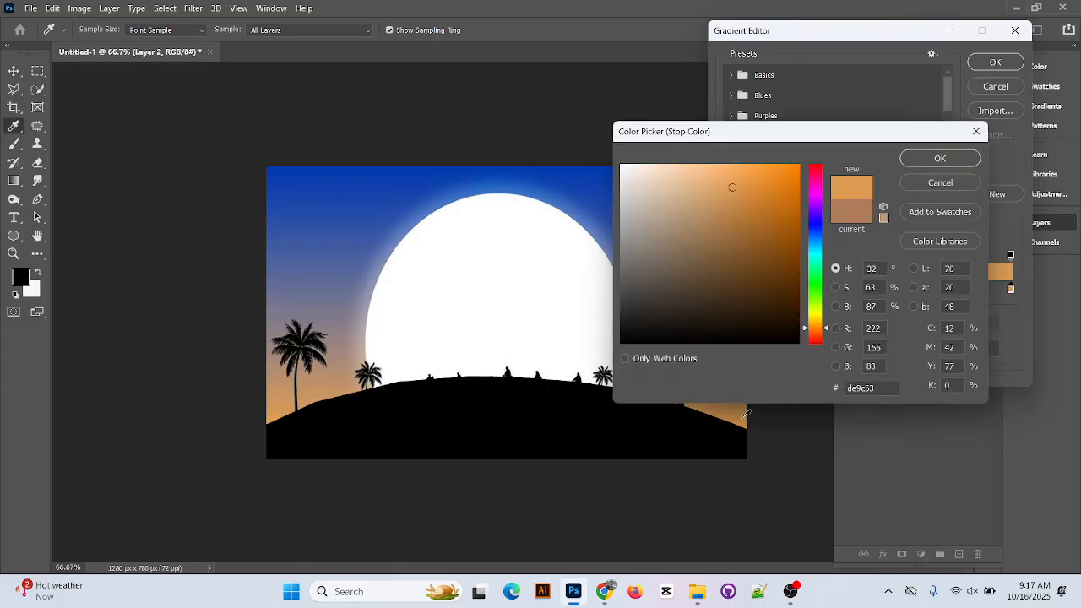
click(952, 162)
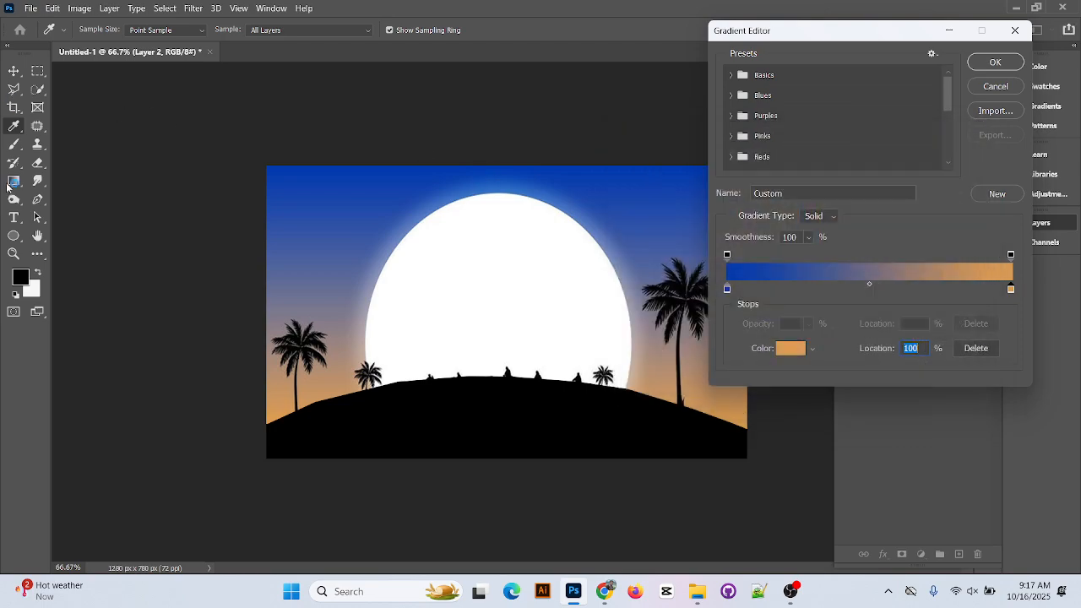
click(1005, 64)
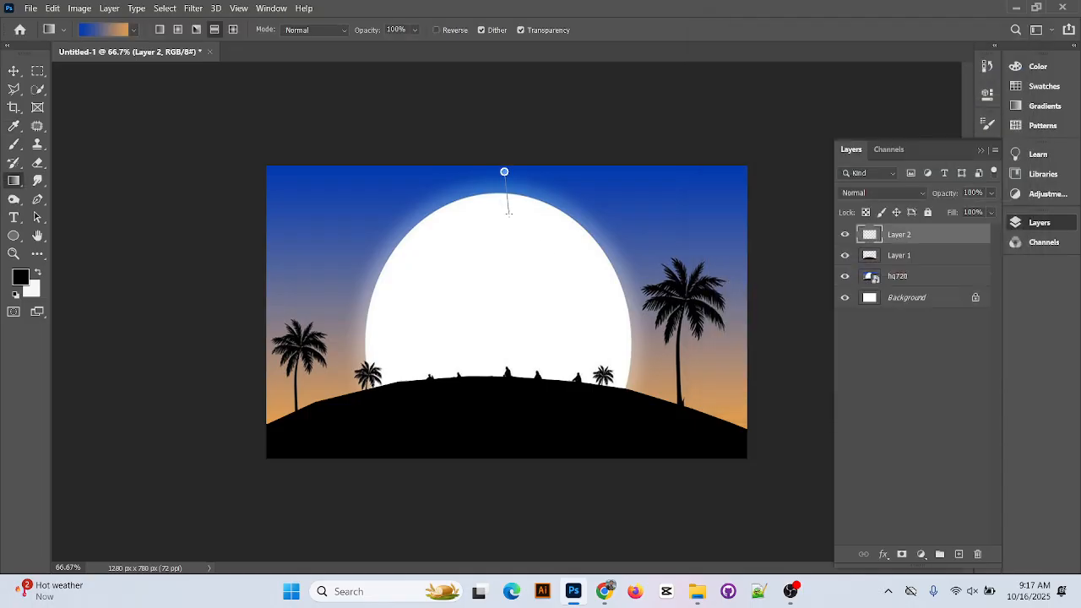
Fill Layer 2 with a top-to-bottom blue-to-orange gradient and stack hq720 beneath it, above Background
drag(508, 226, 501, 316)
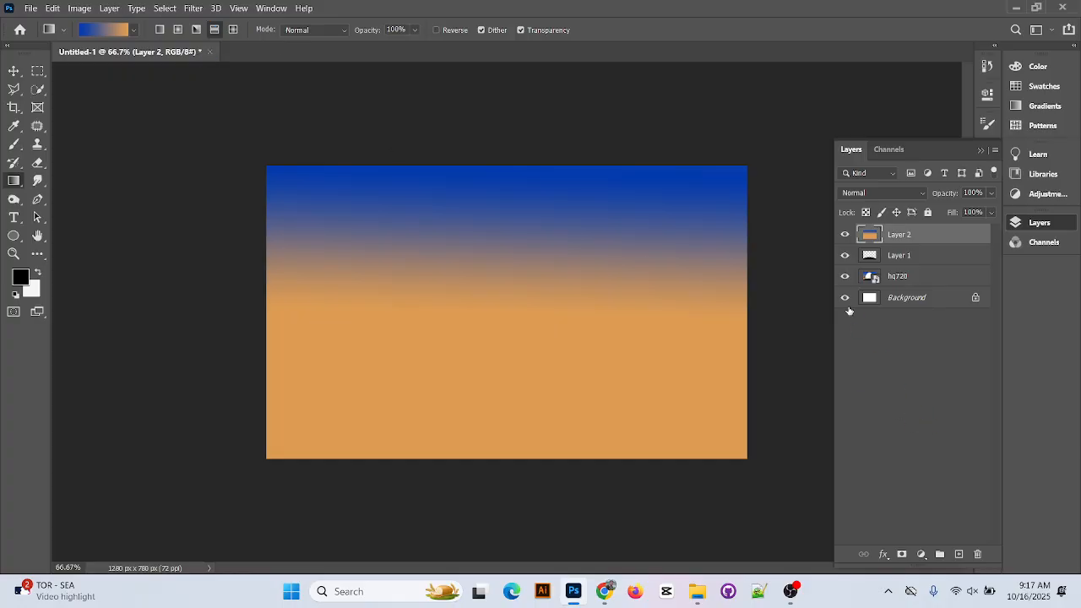
drag(931, 241, 933, 261)
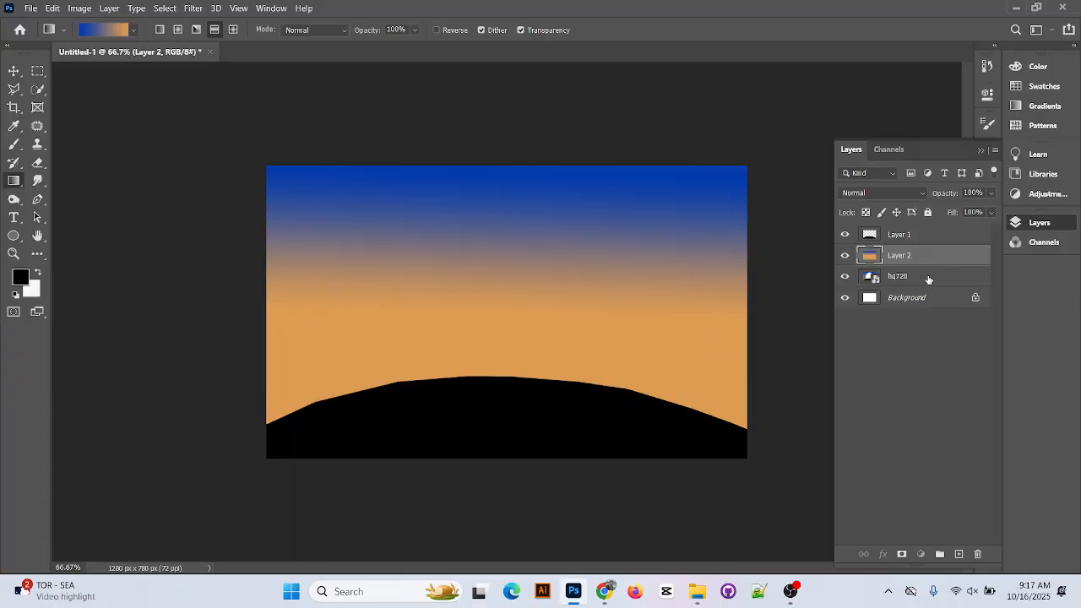
click(928, 280)
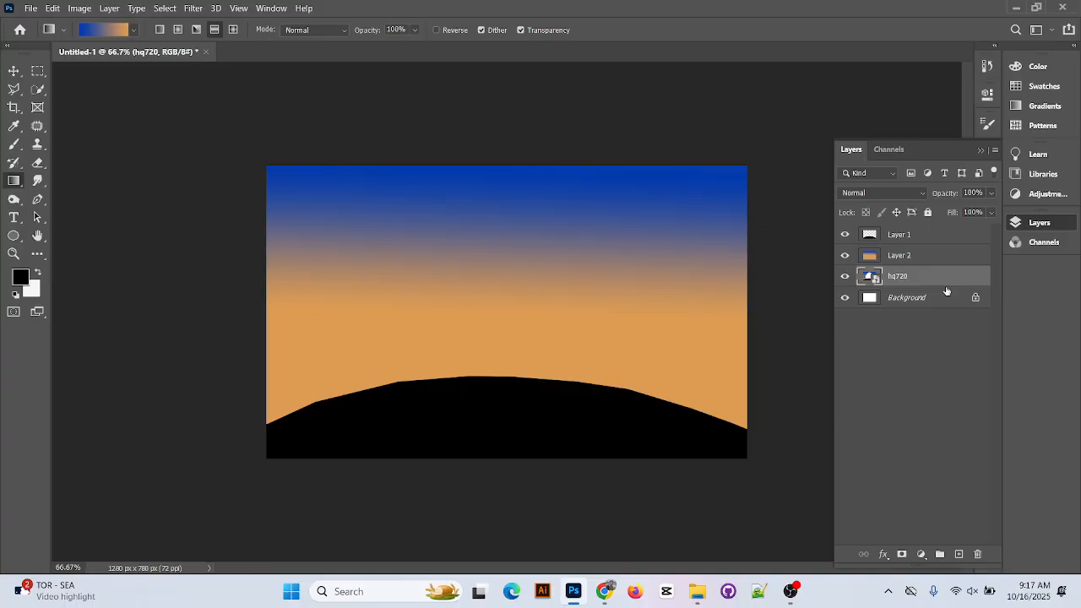
mouse_move(908, 278)
mouse_down()
mouse_move(909, 242)
mouse_move(922, 295)
mouse_up()
Select the regular Brush Tool, browse the brush preset folders, then minimize Photoshop
click(20, 146)
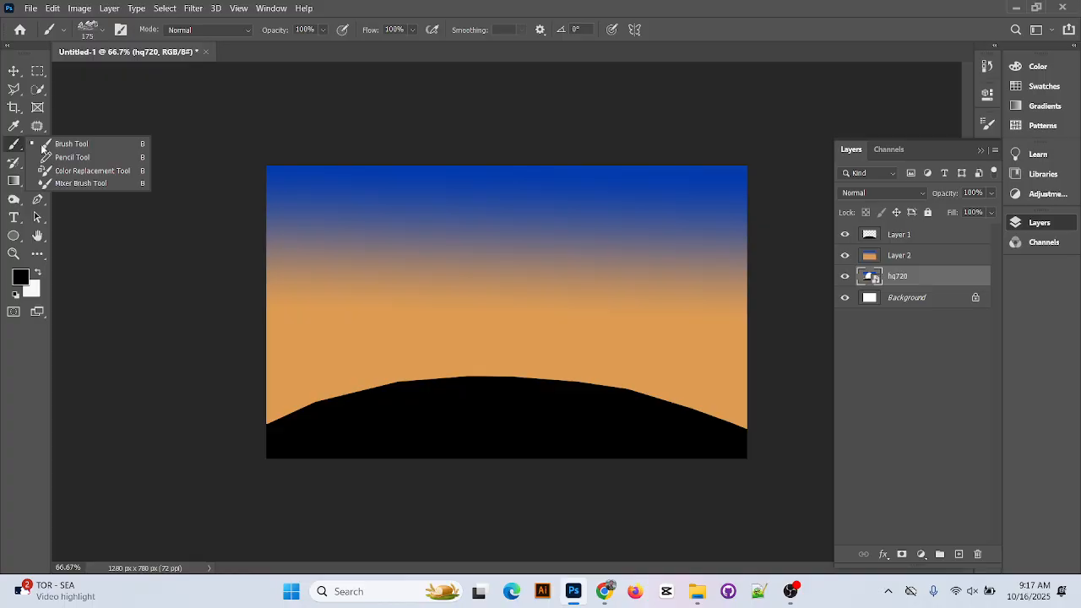
click(67, 150)
click(66, 152)
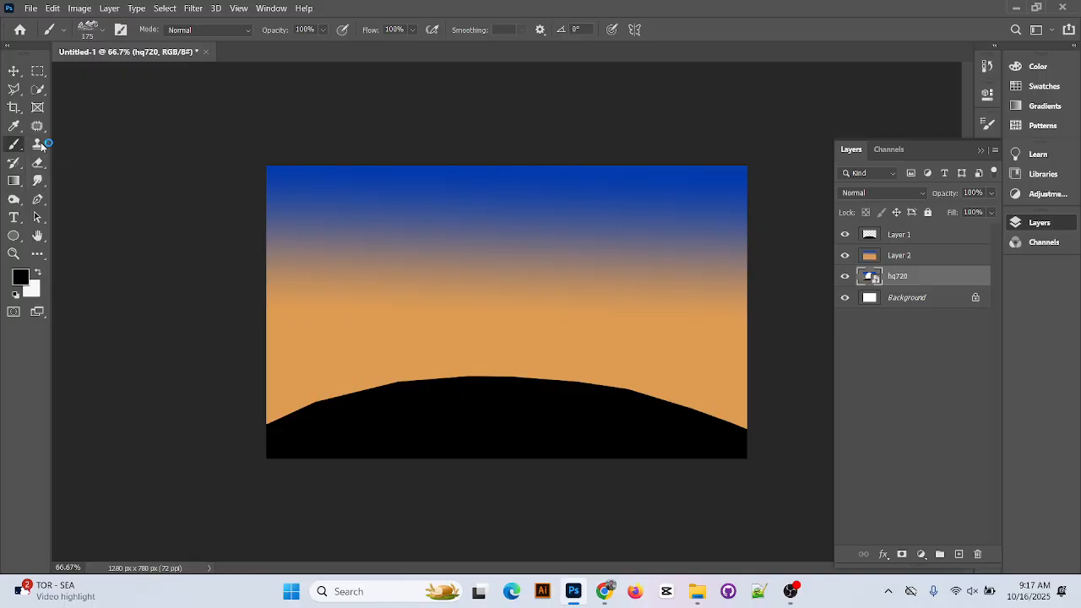
click(103, 30)
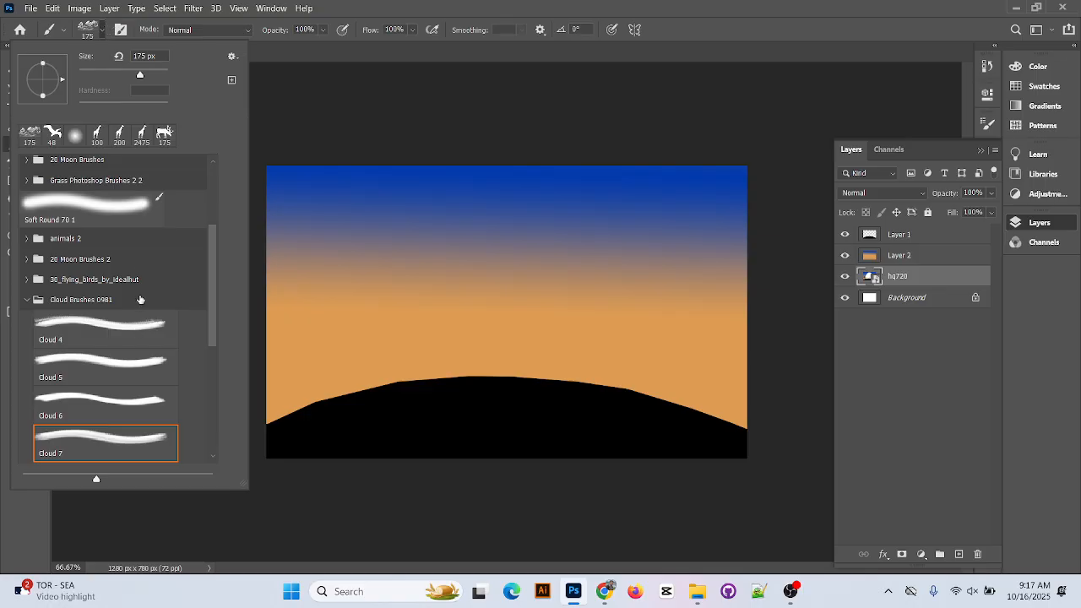
scroll(140, 299, up, 4)
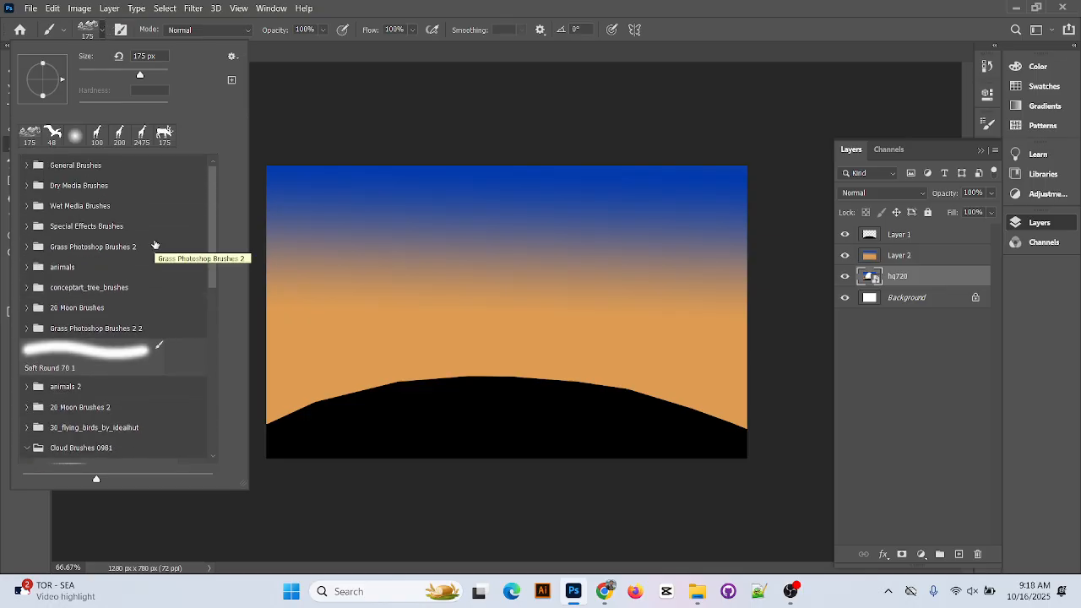
click(1014, 7)
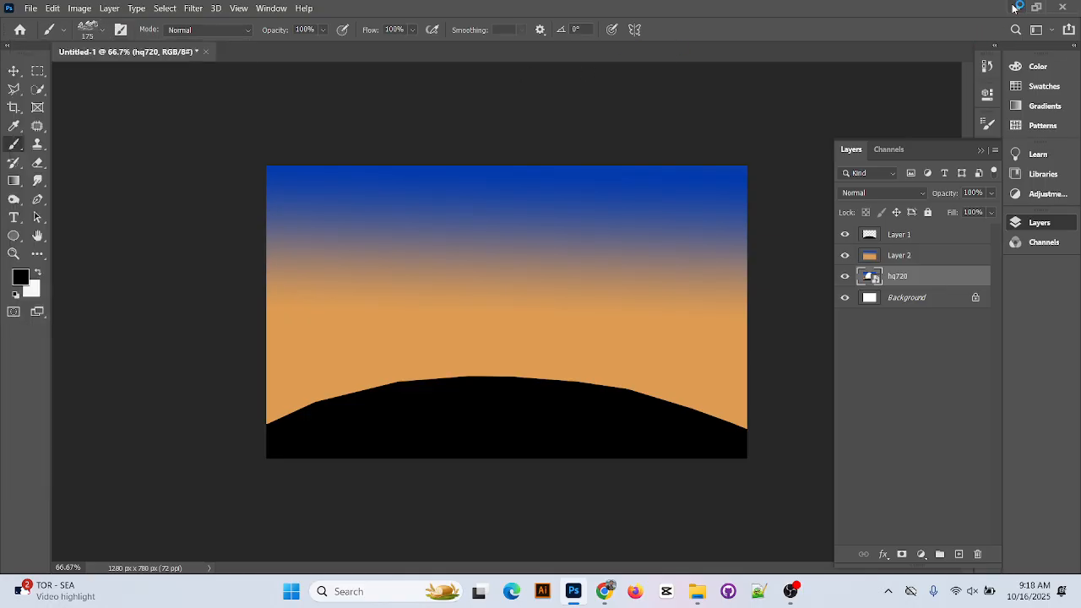
click(1014, 7)
Back in Chrome's Brusheezy tab, search for 'tree' and scroll through the matching brushes
click(604, 591)
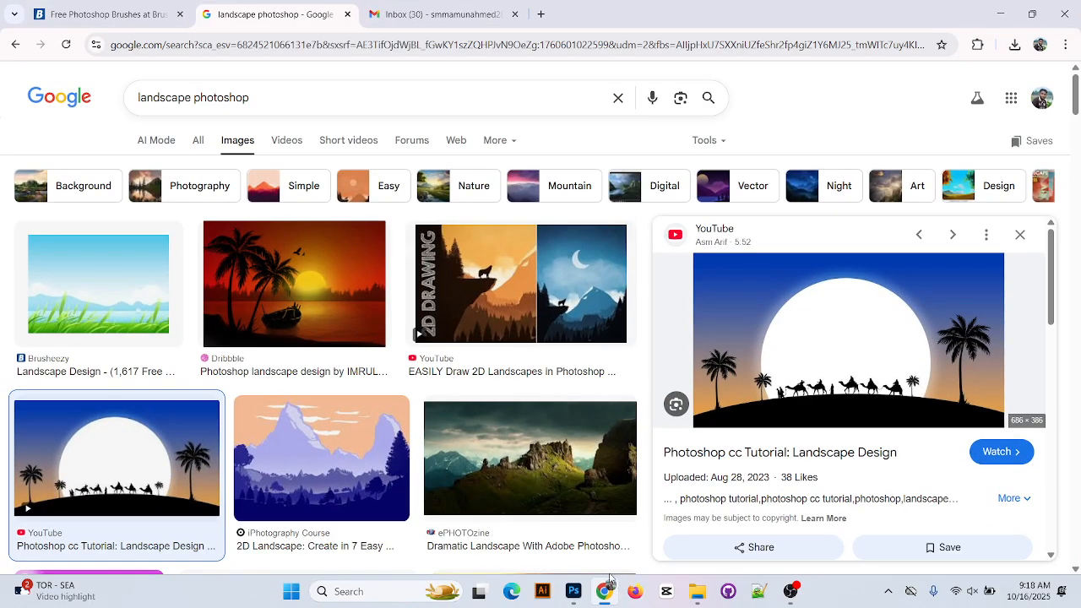
key(ctrl+1)
scroll(463, 314, up, 10)
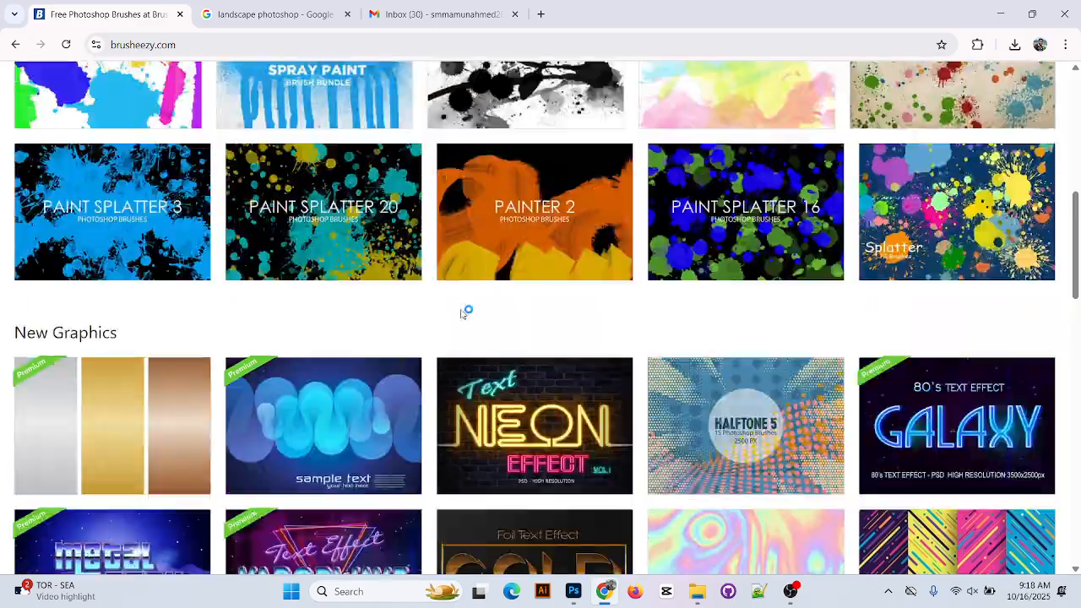
scroll(462, 314, up, 1)
click(409, 202)
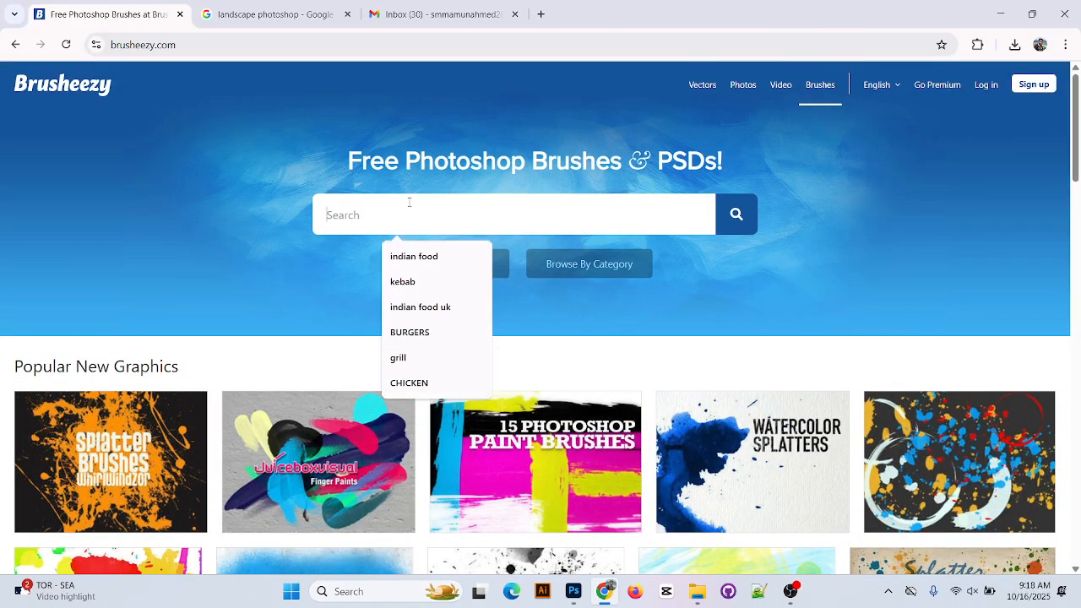
text(tree)
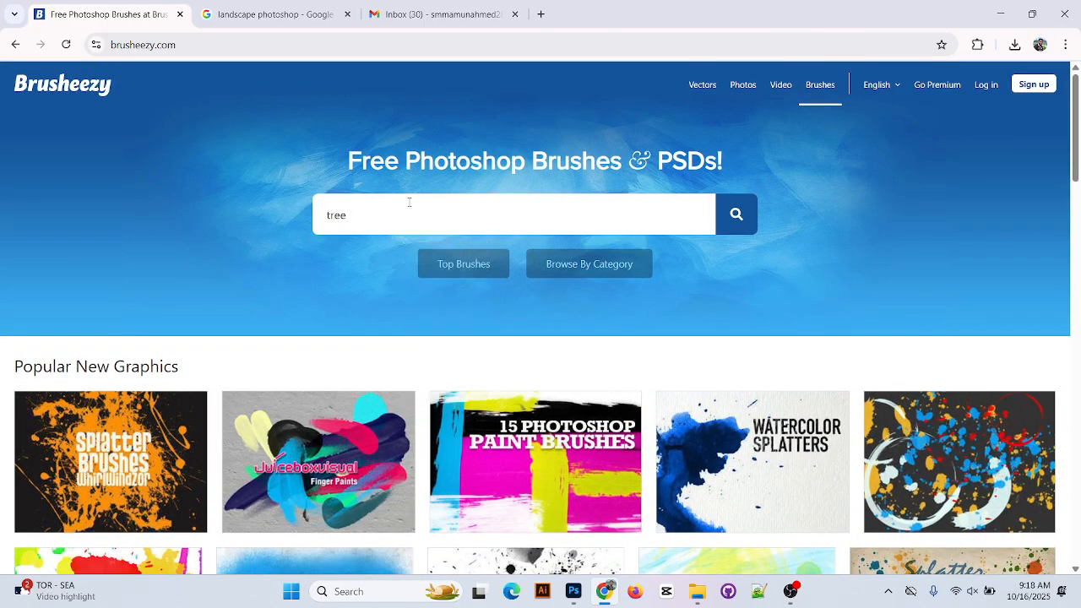
key(Return)
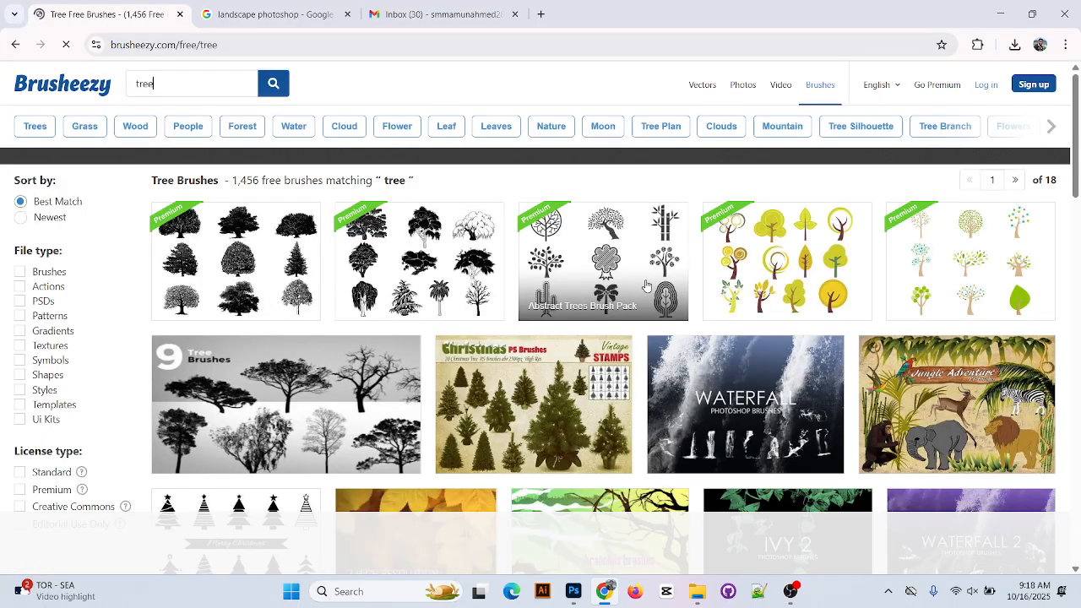
scroll(290, 246, down, 3)
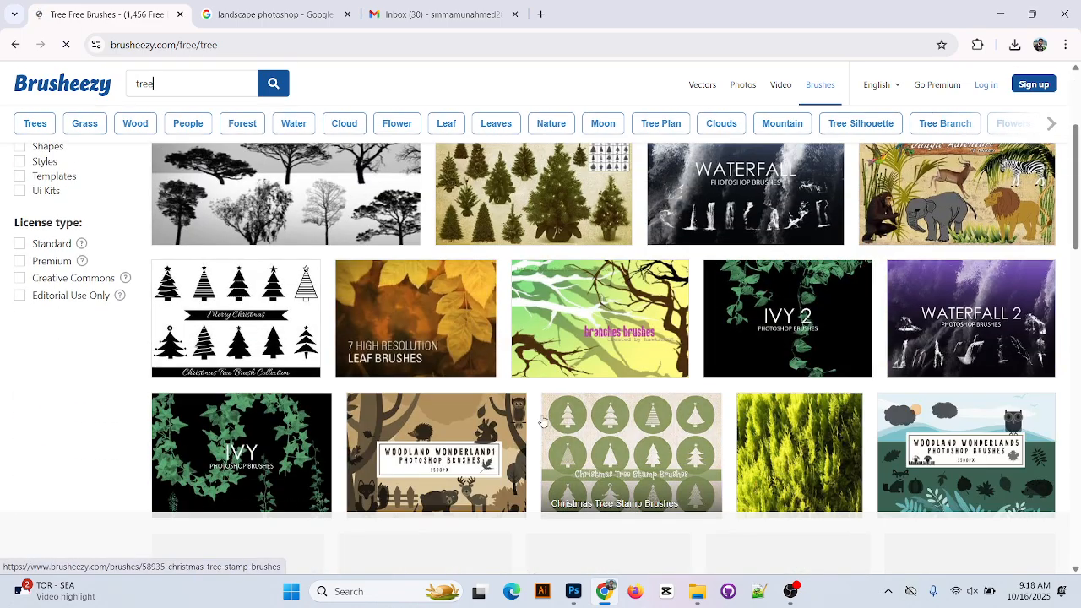
scroll(629, 380, down, 2)
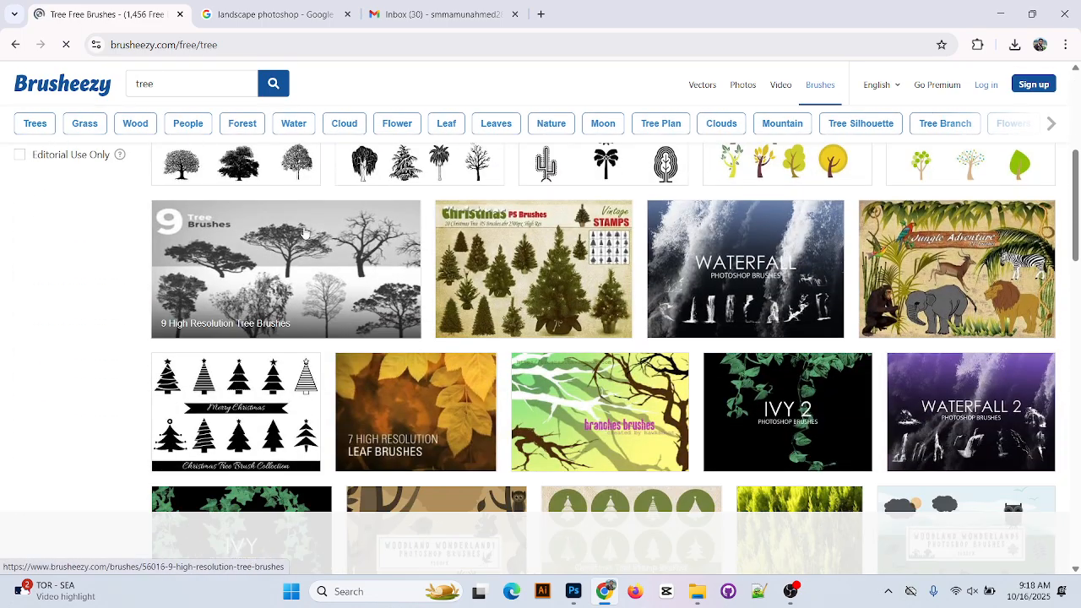
Open the 9 High Resolution Tree Brushes pack and try Free Download, dismissing the ad and pop-ups
click(336, 266)
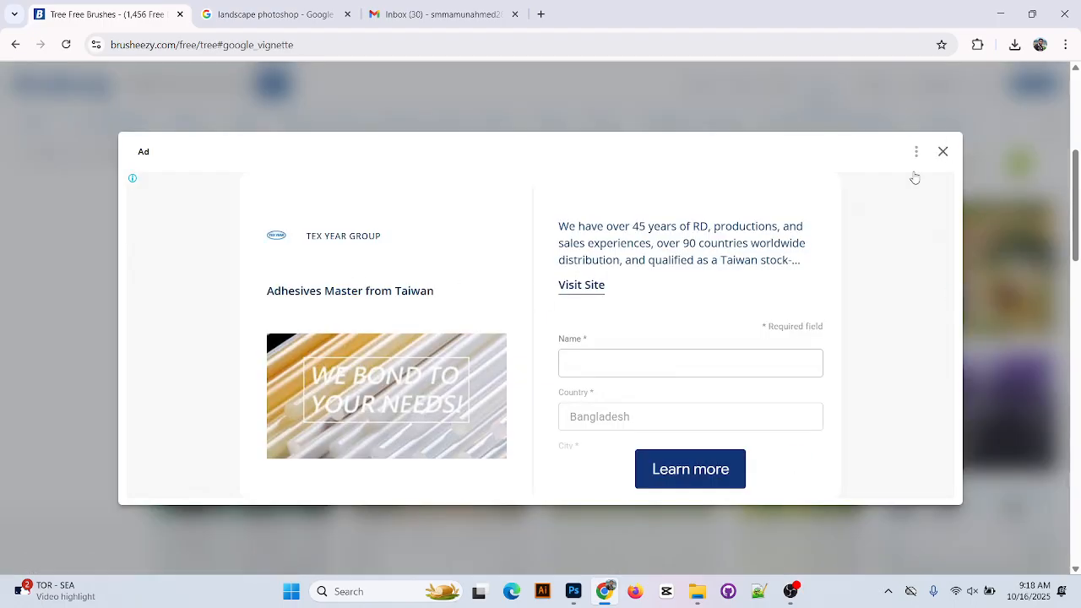
click(942, 151)
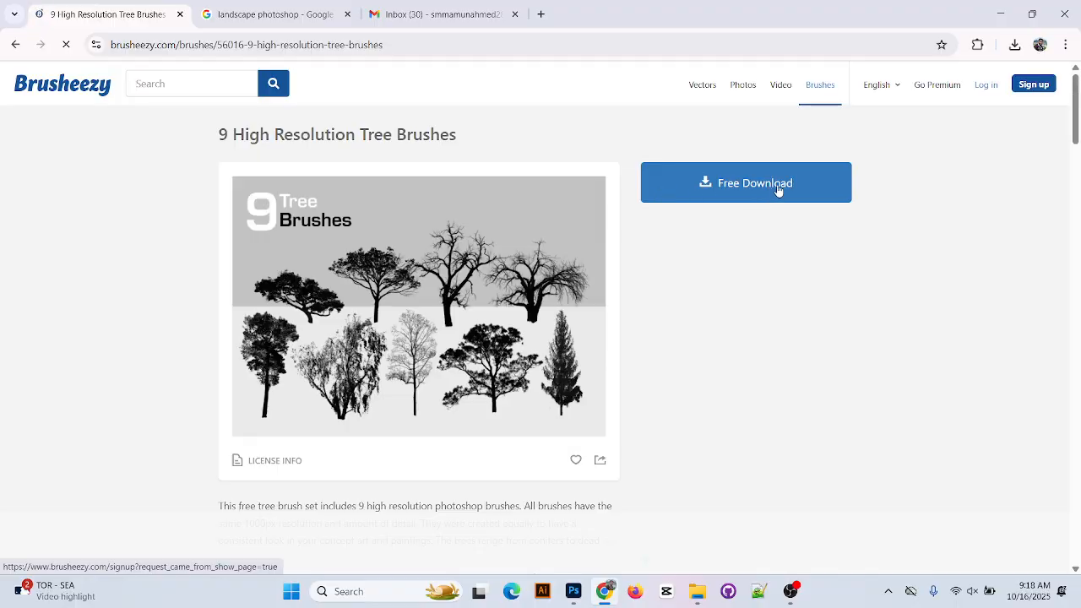
click(805, 190)
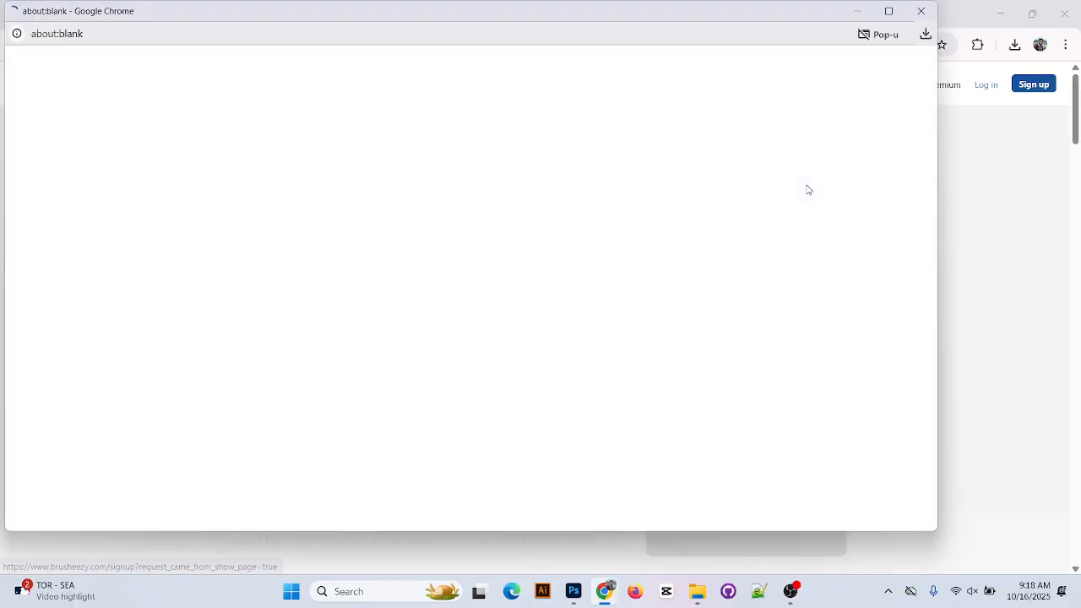
click(920, 11)
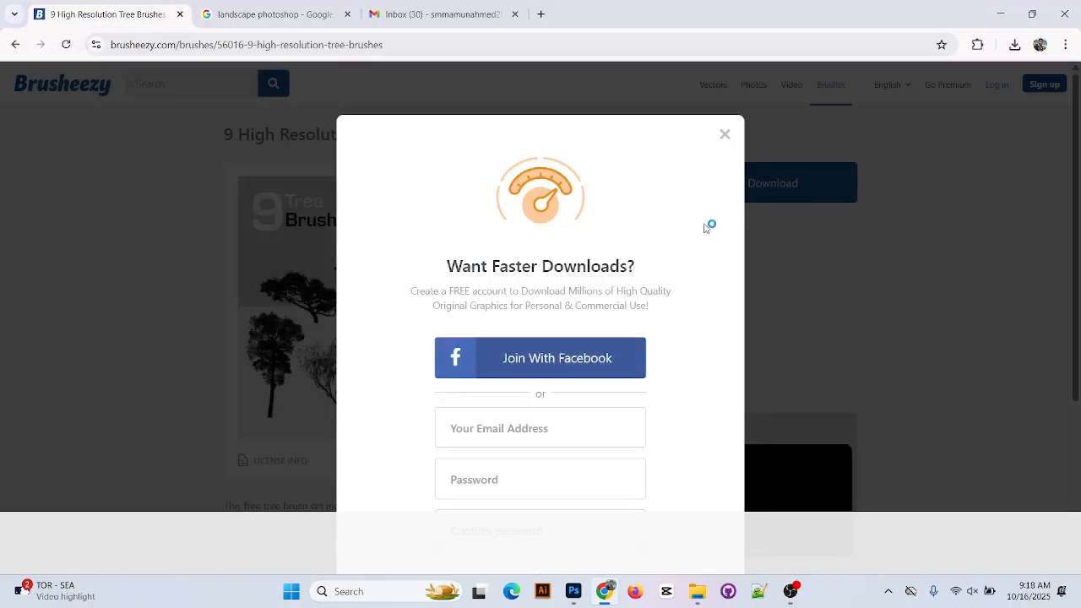
click(725, 134)
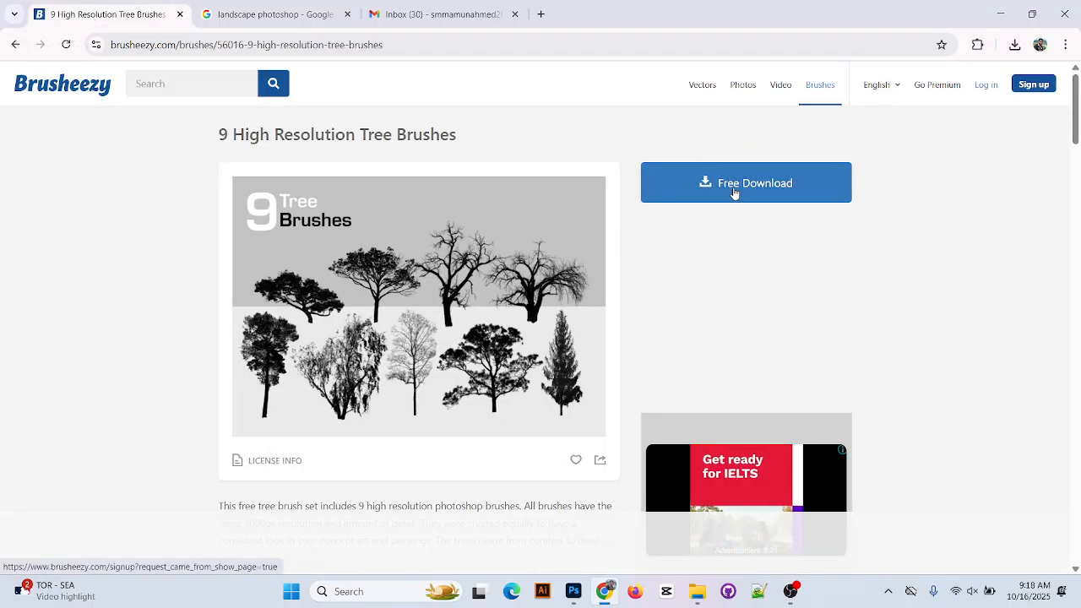
click(733, 193)
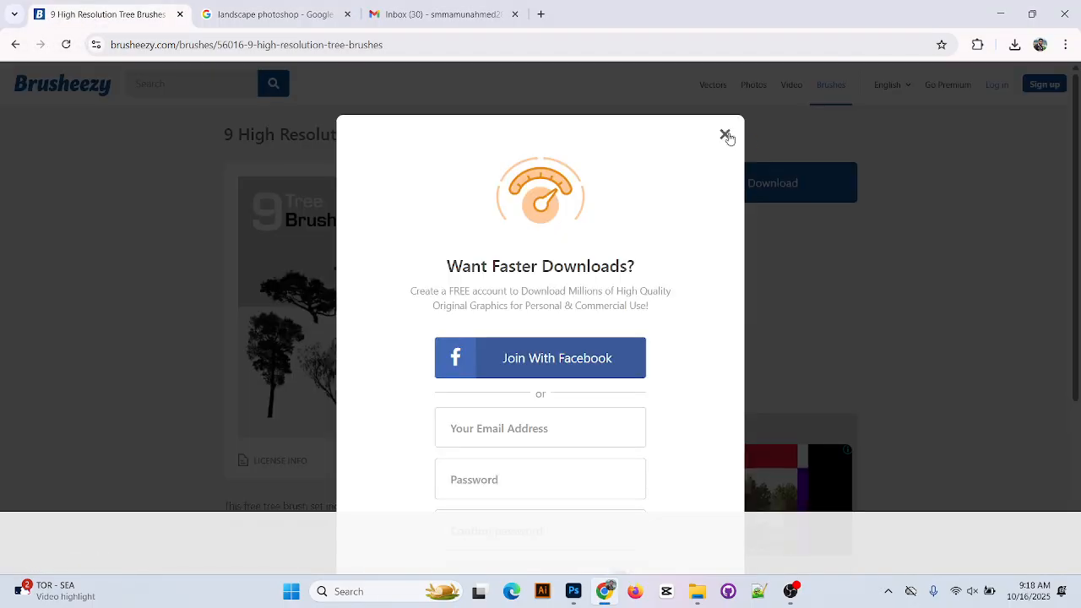
click(726, 134)
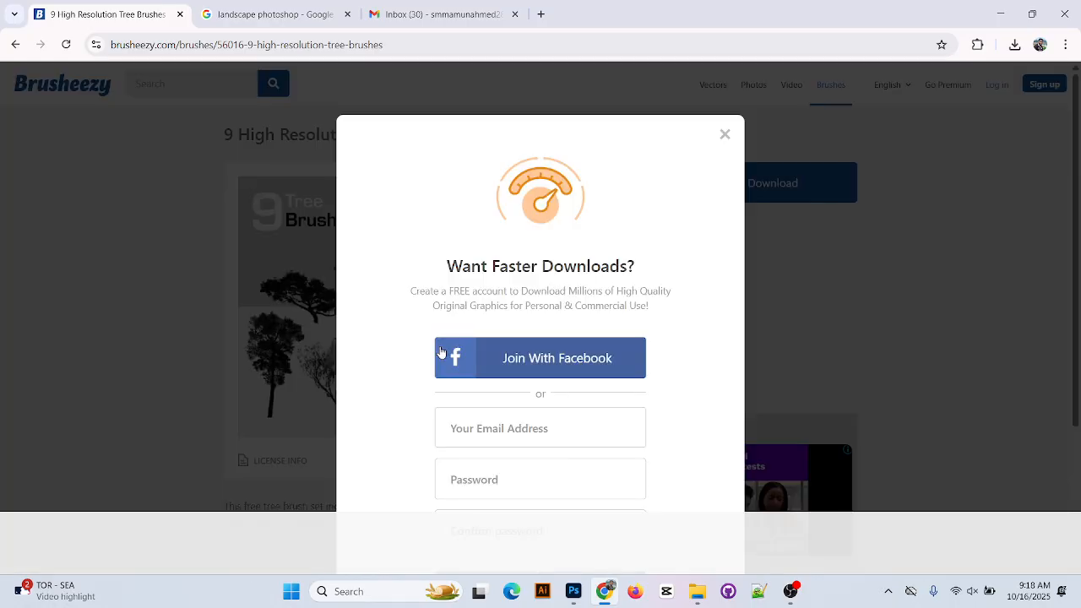
Open the Create an Account form and start typing the user's e-mail address
click(497, 427)
scroll(650, 402, down, 3)
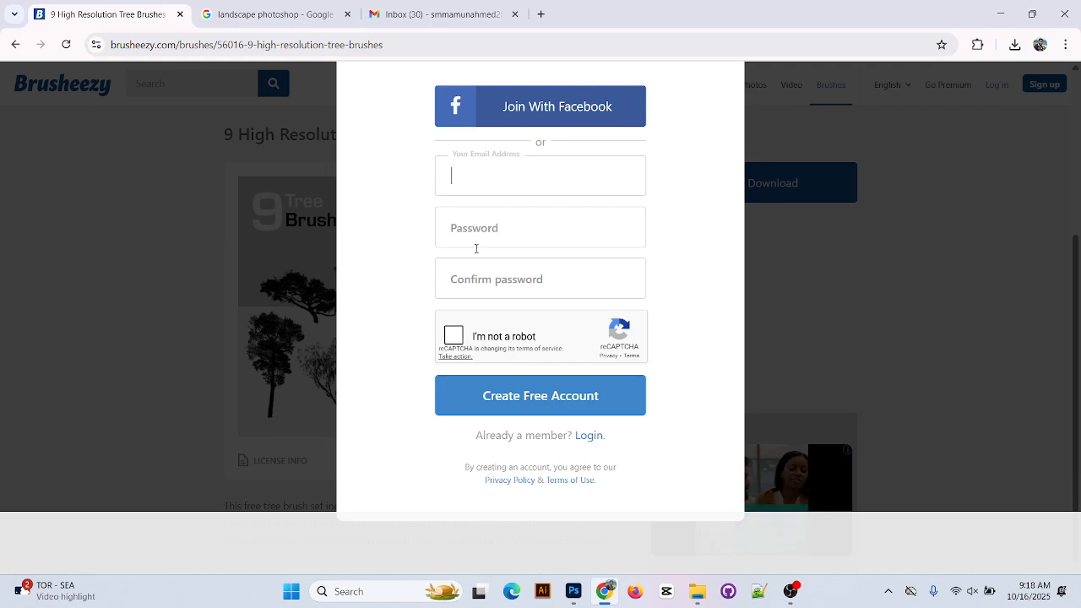
click(587, 436)
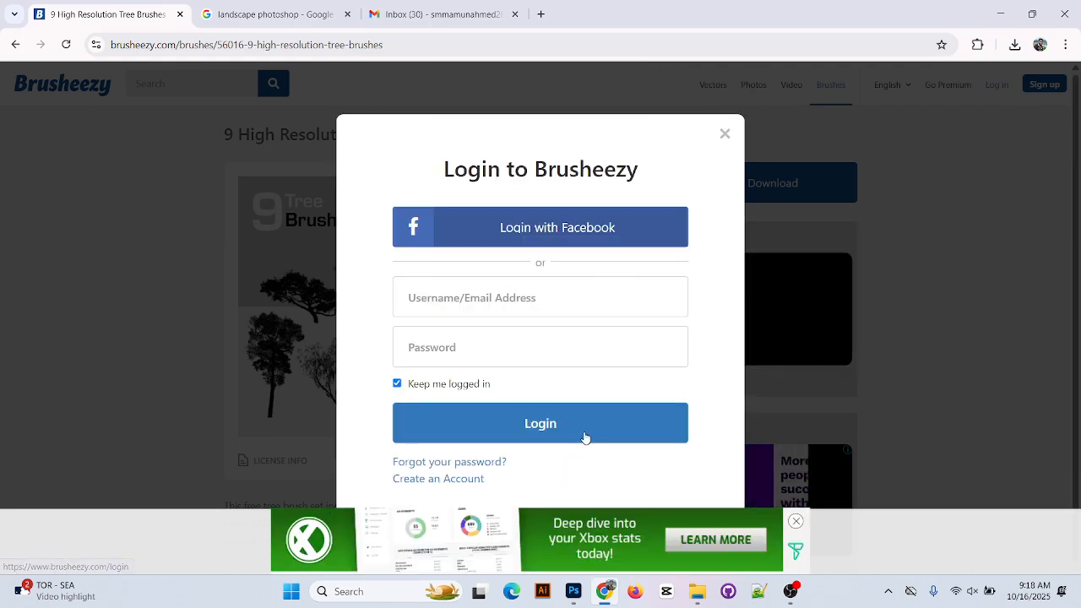
click(478, 284)
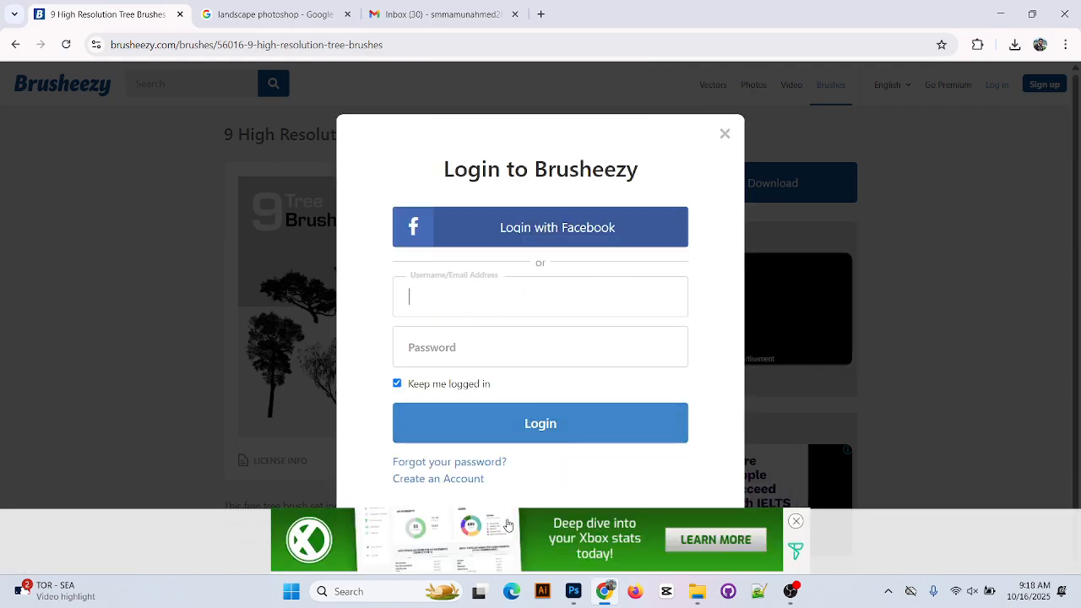
click(458, 481)
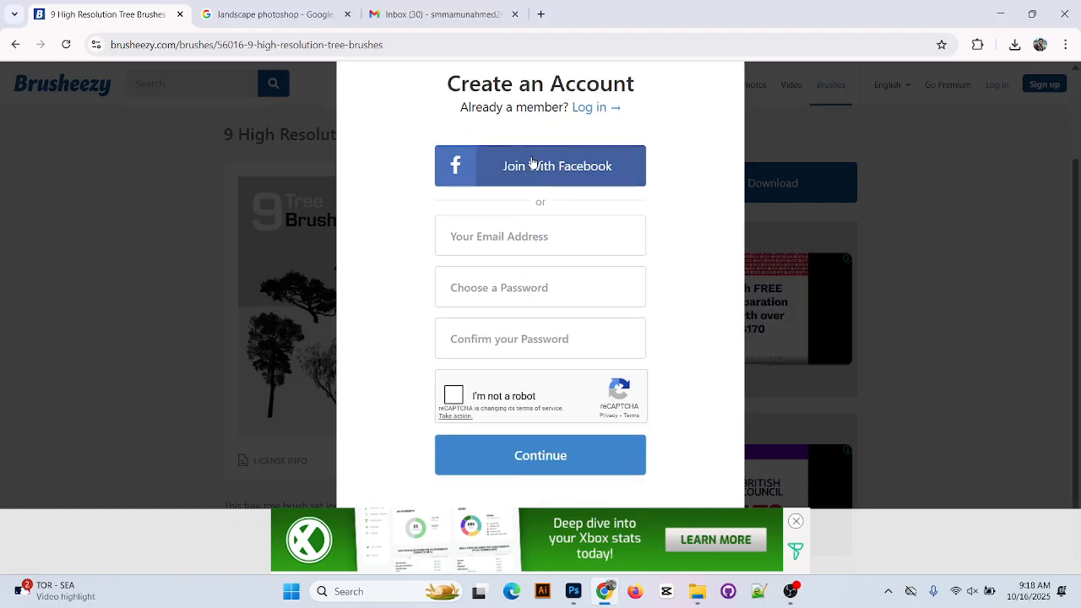
click(520, 240)
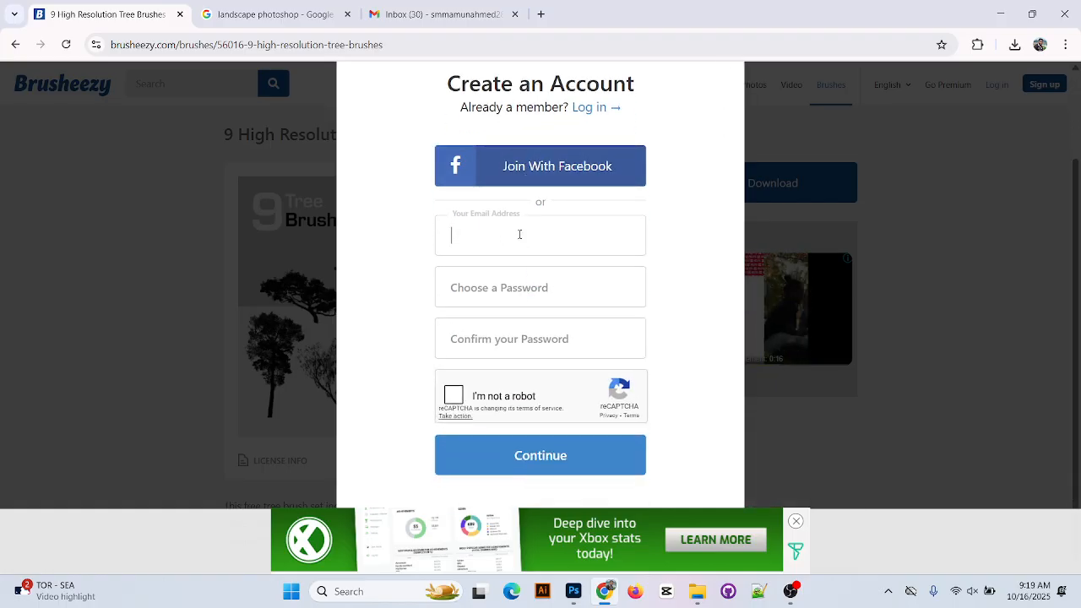
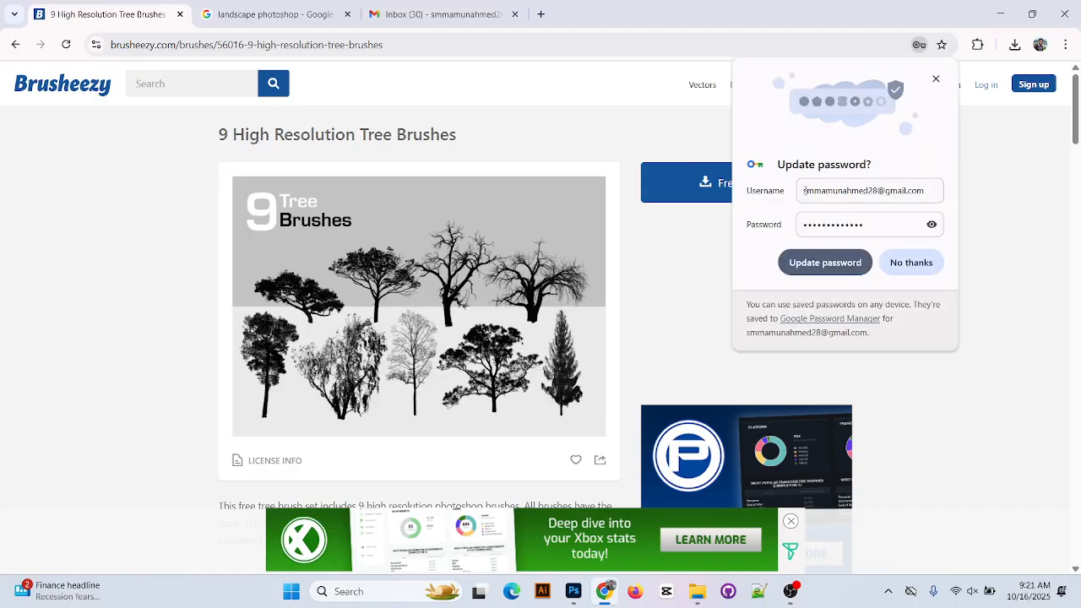
Request the free tree brush download and try signing up with Facebook, which reports 'App not active'
click(911, 263)
scroll(565, 400, down, 3)
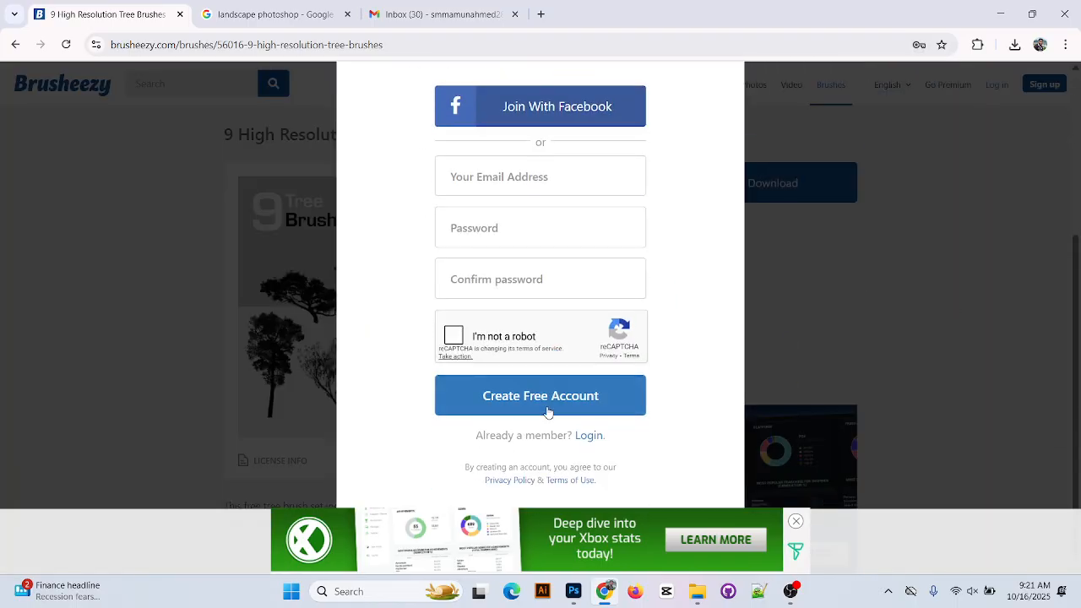
click(569, 114)
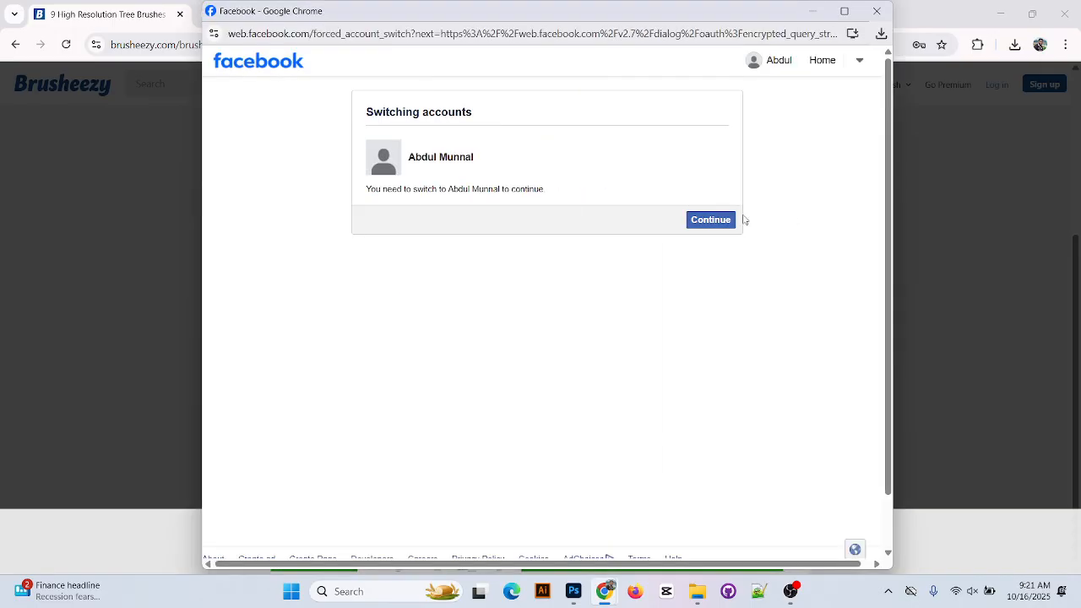
click(706, 220)
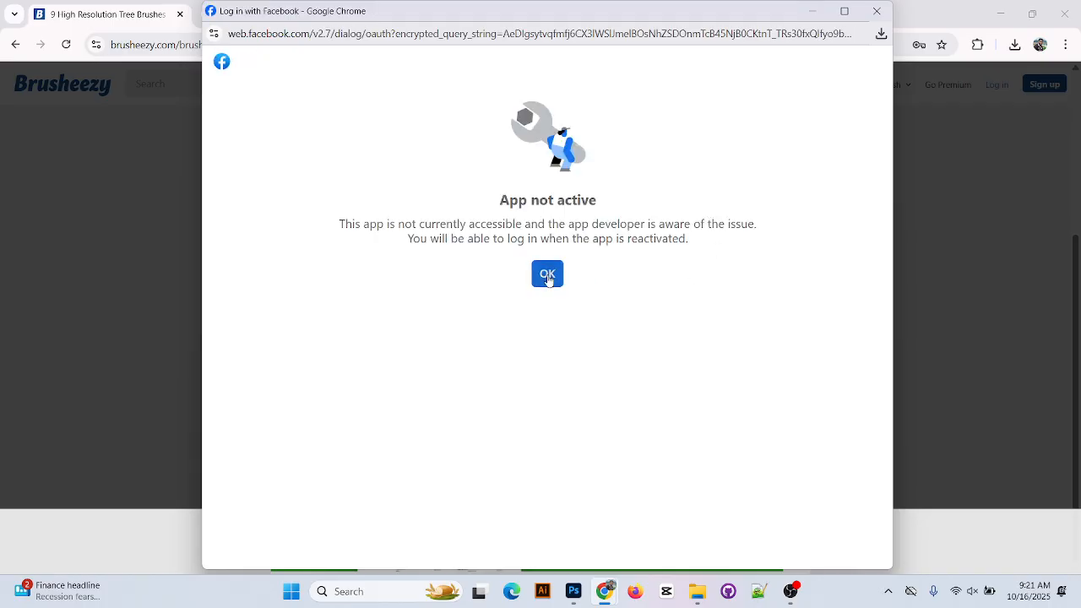
click(548, 272)
Close the sign-up prompt, retry the download, close the prompt again, and open a new browser tab
scroll(598, 300, up, 3)
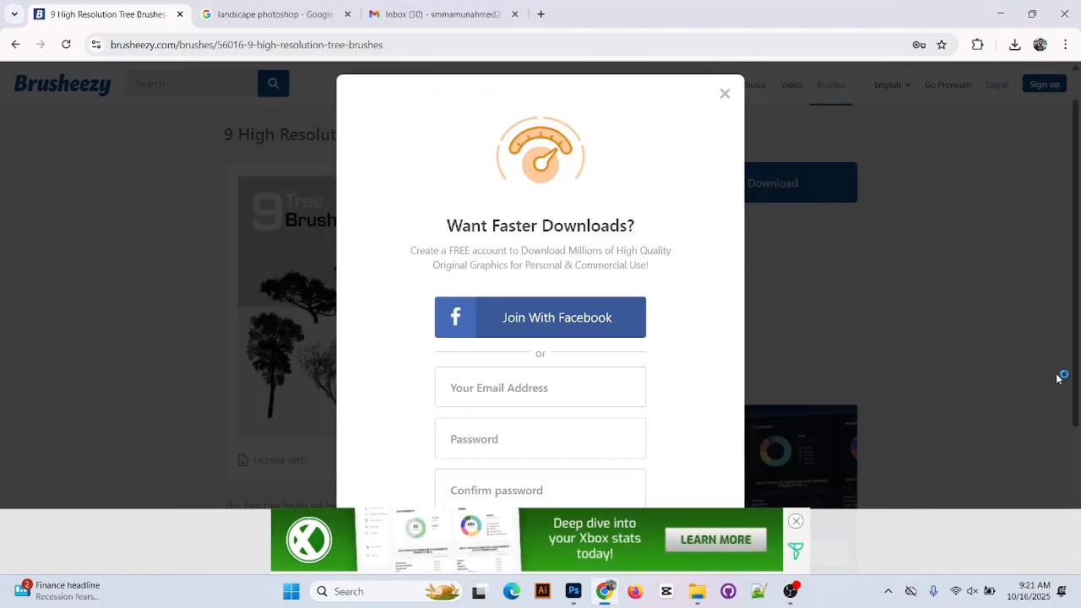
click(1064, 374)
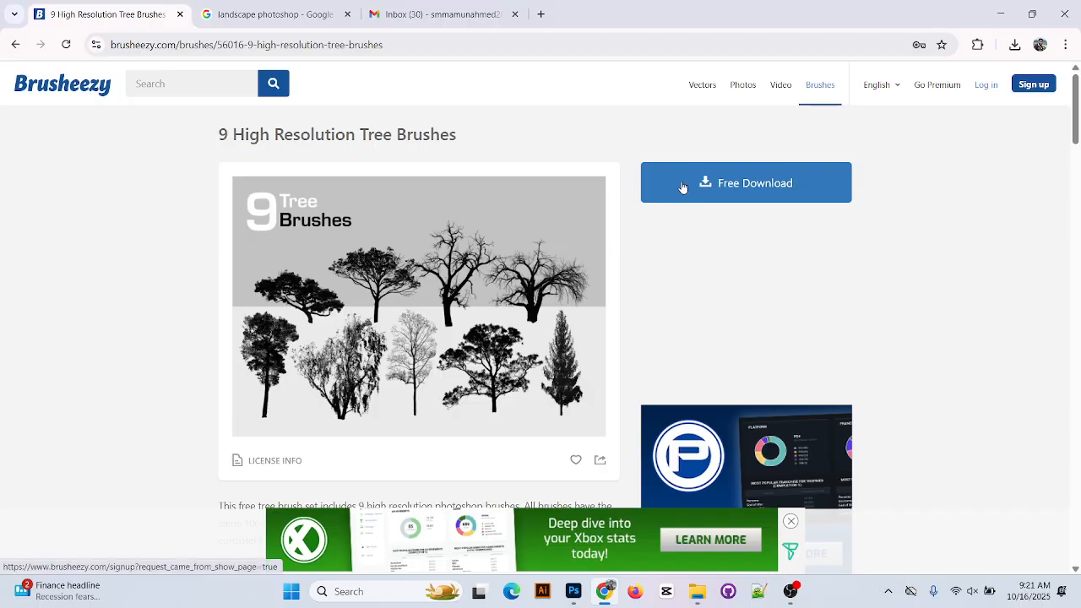
click(683, 187)
click(725, 137)
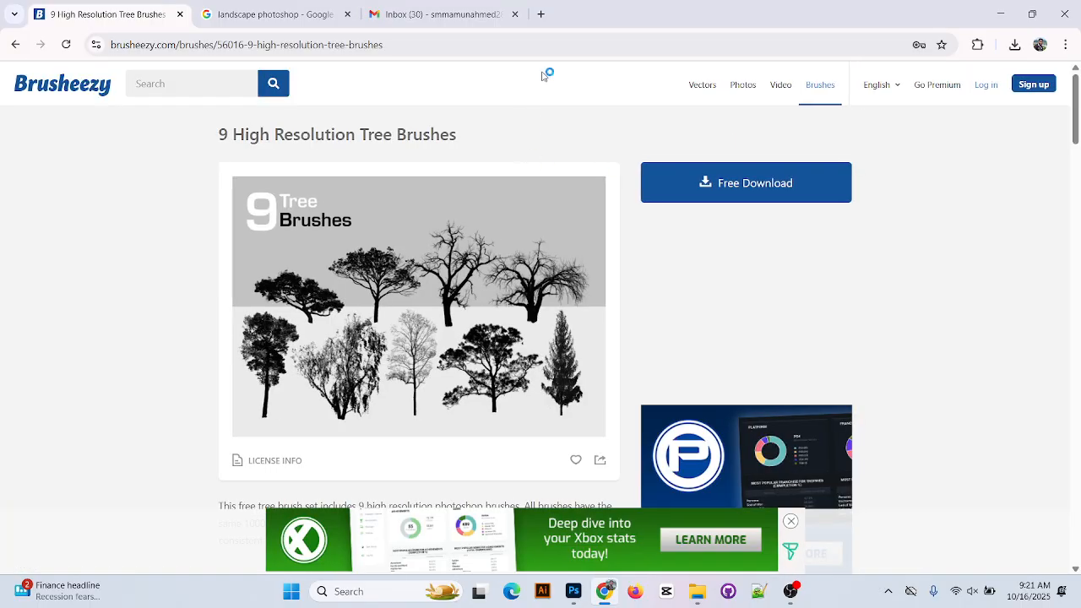
click(540, 14)
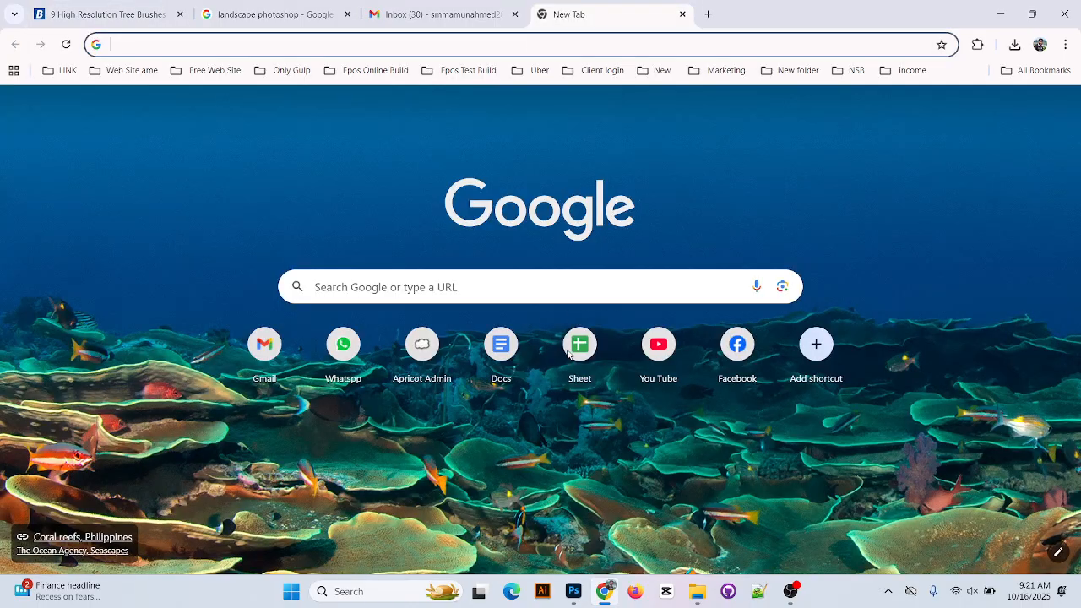
Load Facebook's home feed in the new tab, check the account menu, then switch to OBS Studio
click(748, 387)
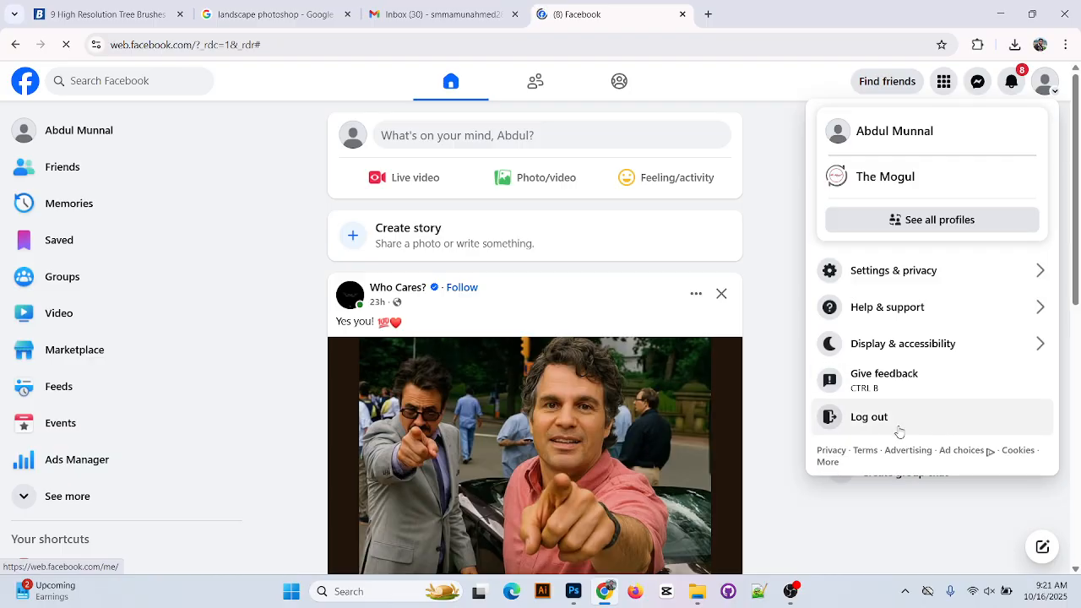
click(898, 430)
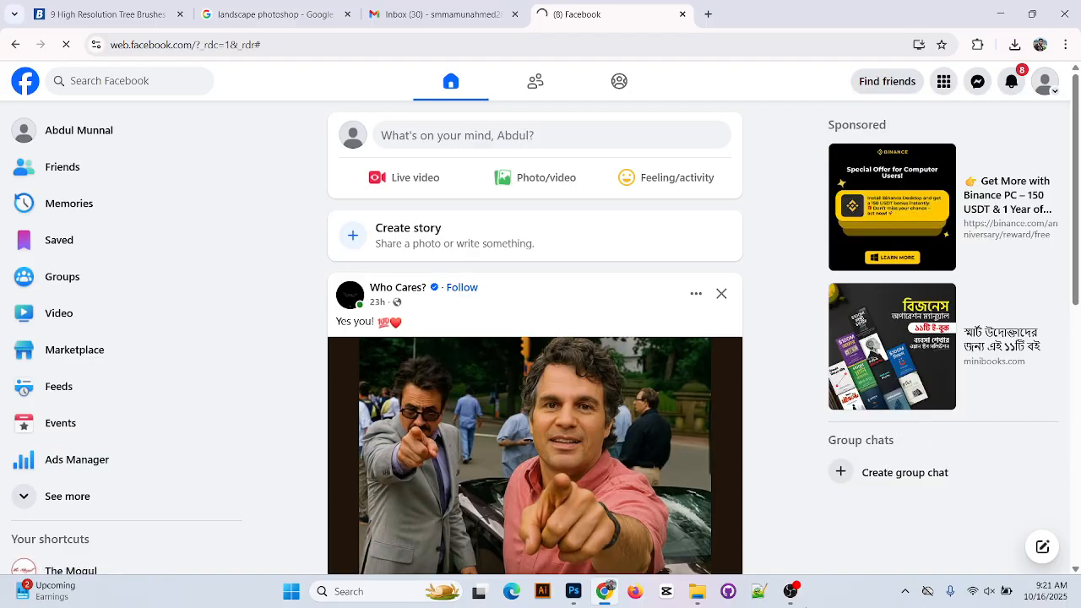
click(790, 591)
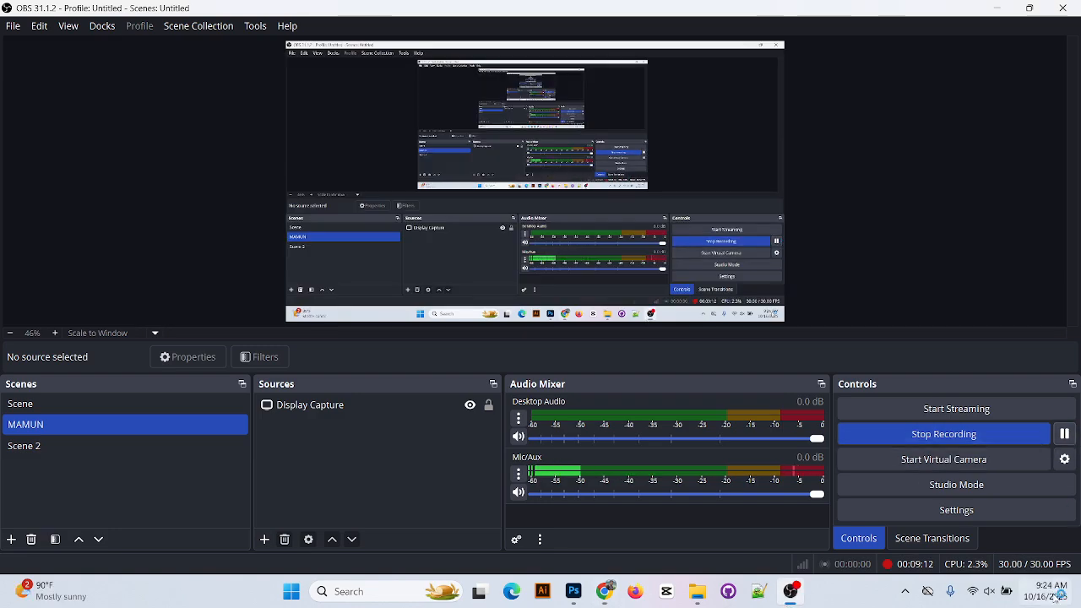
Bring Chrome back to the front on Brusheezy's Haloween Tree brush page
click(606, 591)
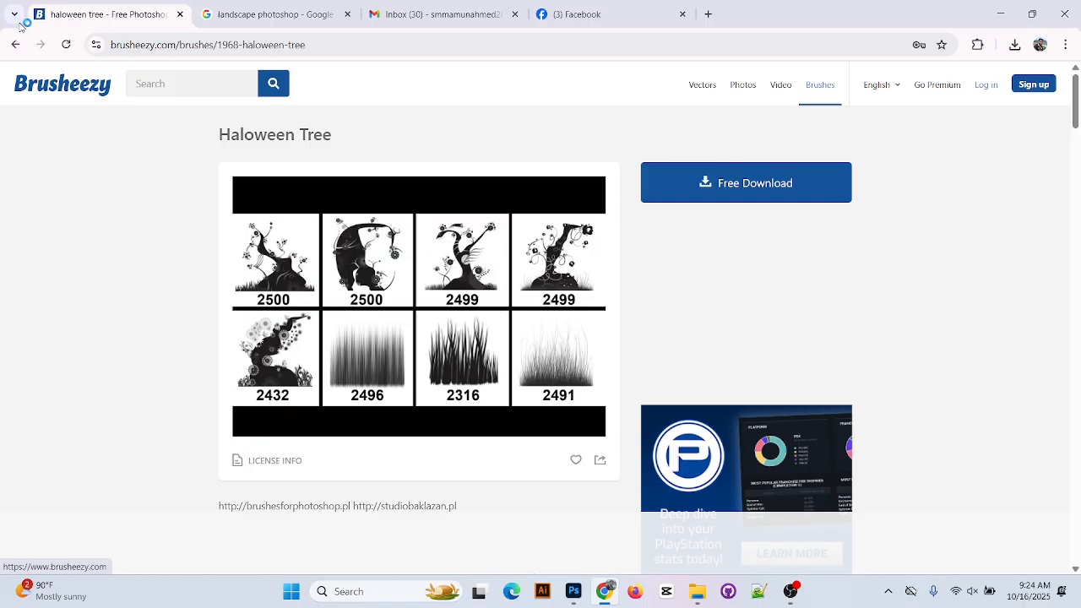
Go back toward the tree results, glancing at the Gmail and Google Images tabs along the way
click(15, 44)
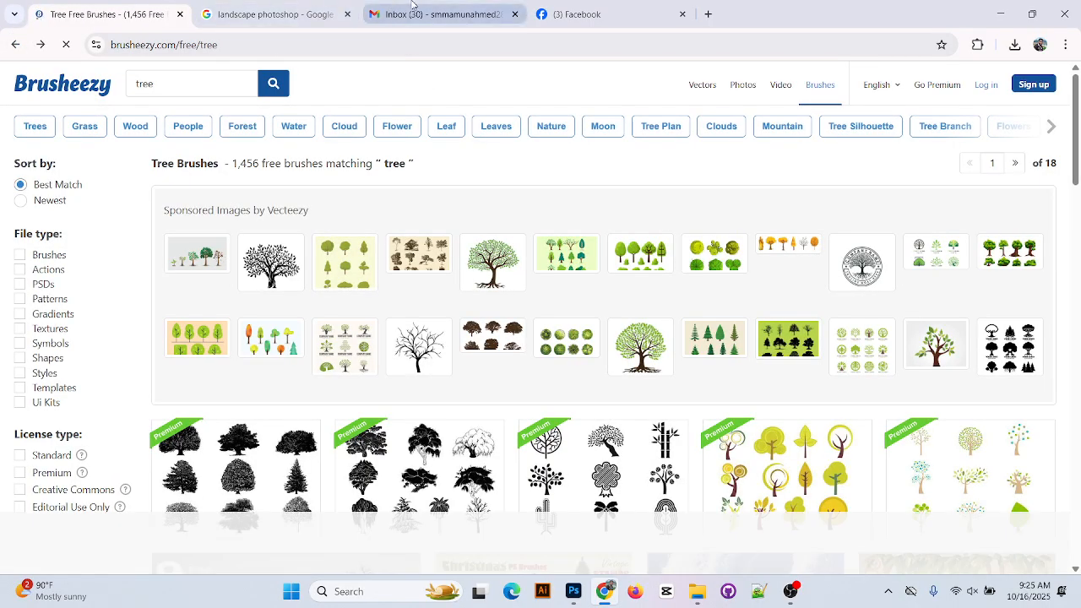
click(403, 15)
click(216, 119)
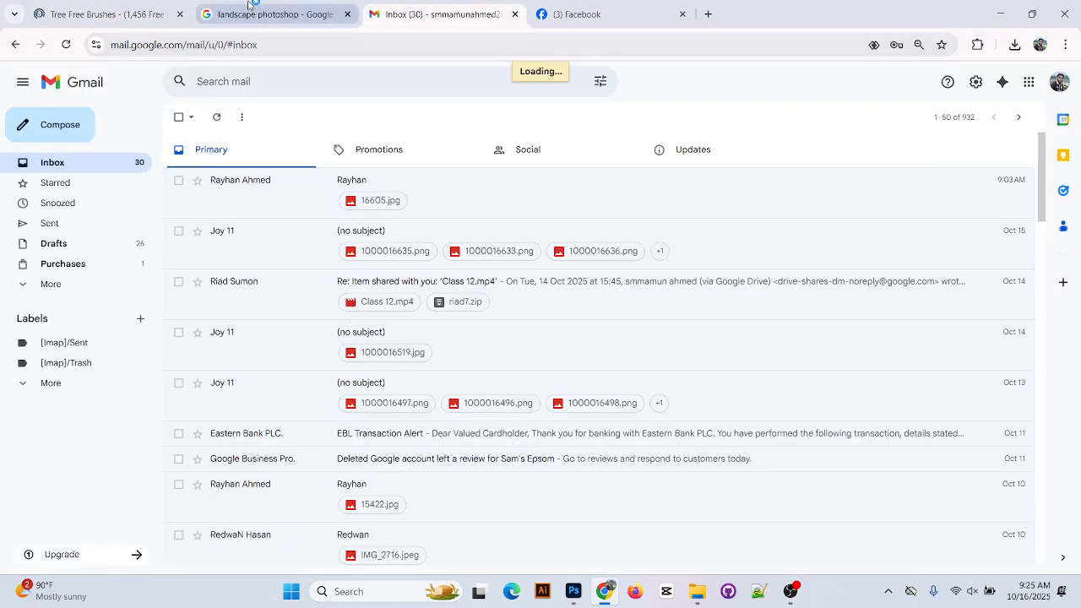
click(279, 15)
click(109, 15)
click(291, 10)
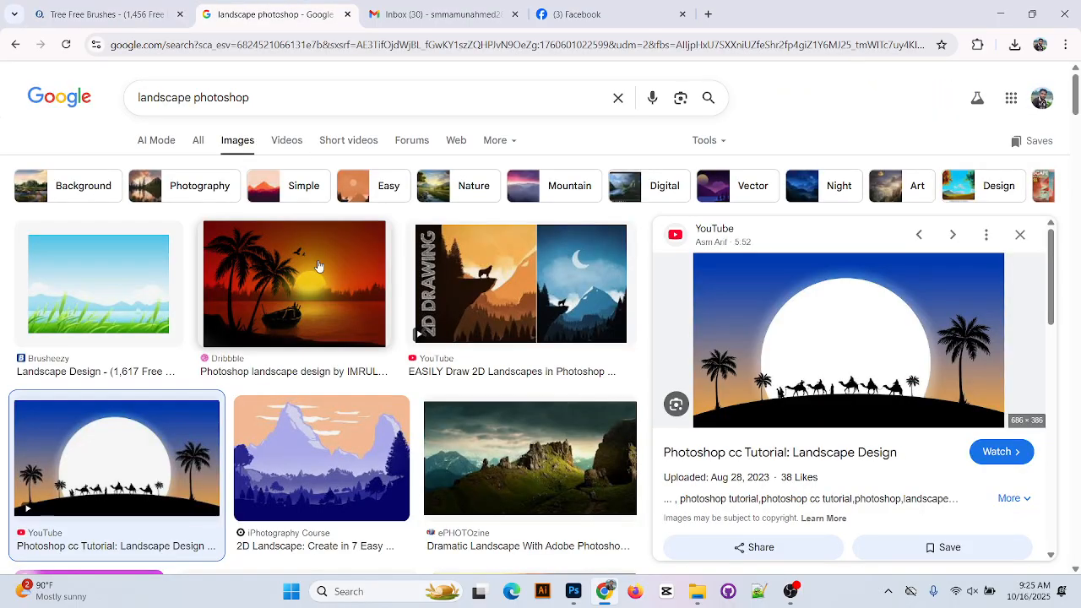
click(122, 10)
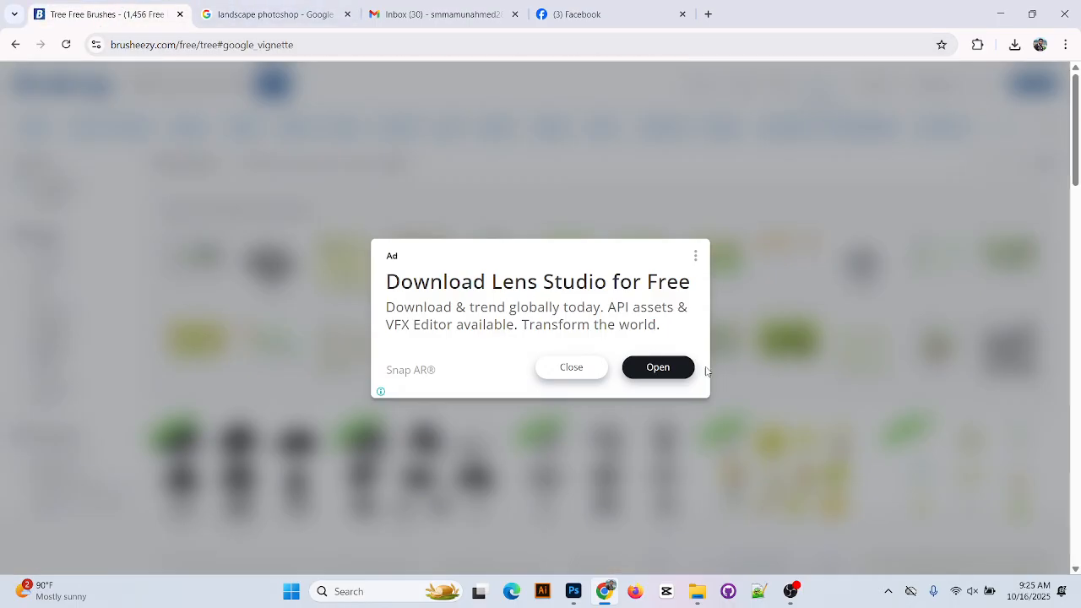
Close the full-page ad and request the free download of the 9 High Resolution Tree Brushes
click(594, 374)
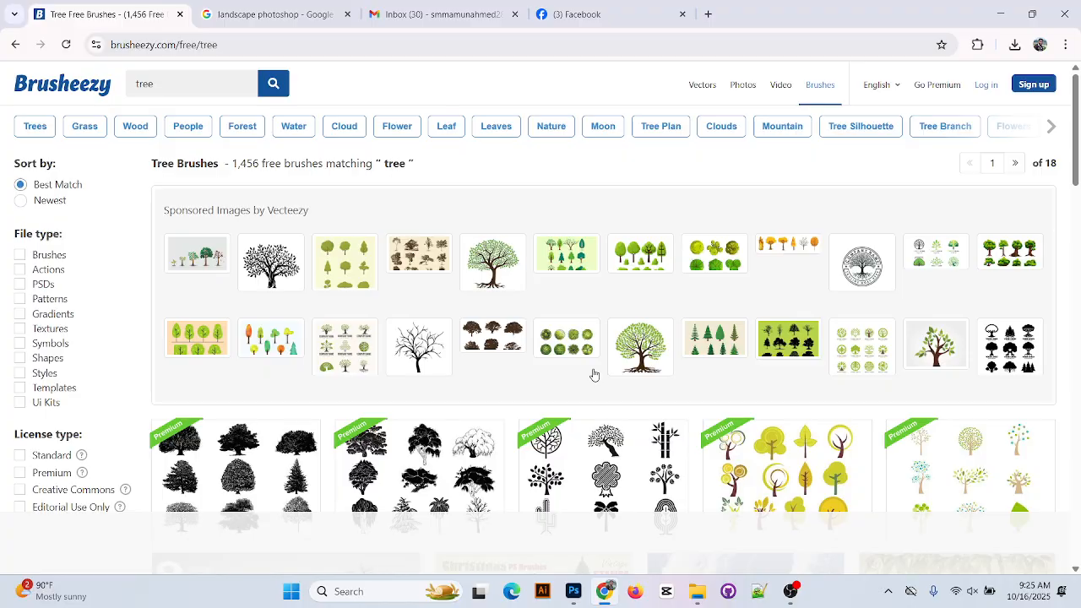
scroll(354, 361, down, 3)
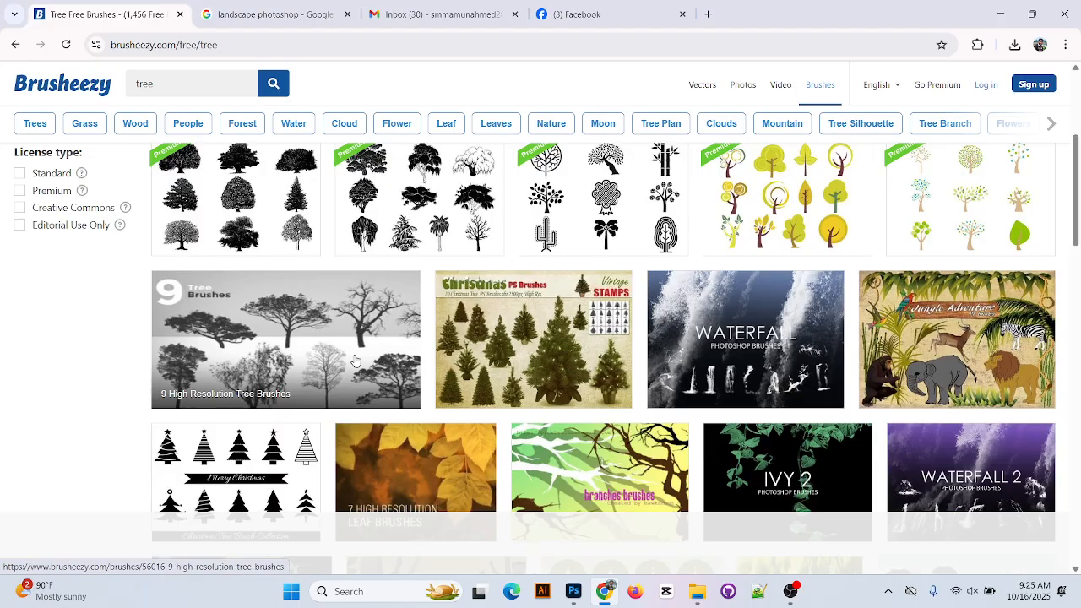
click(318, 344)
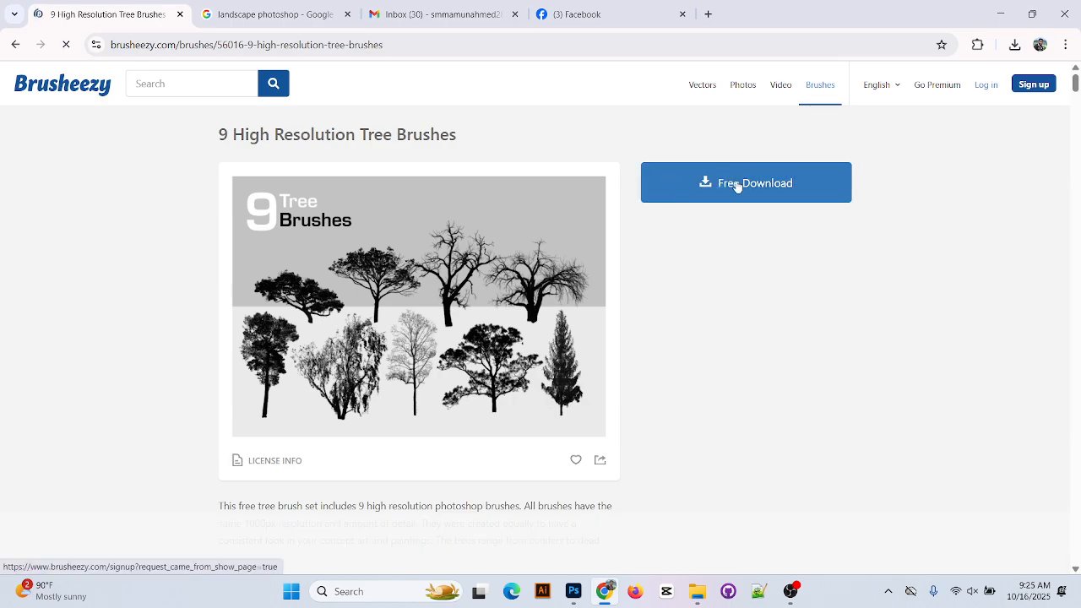
click(743, 200)
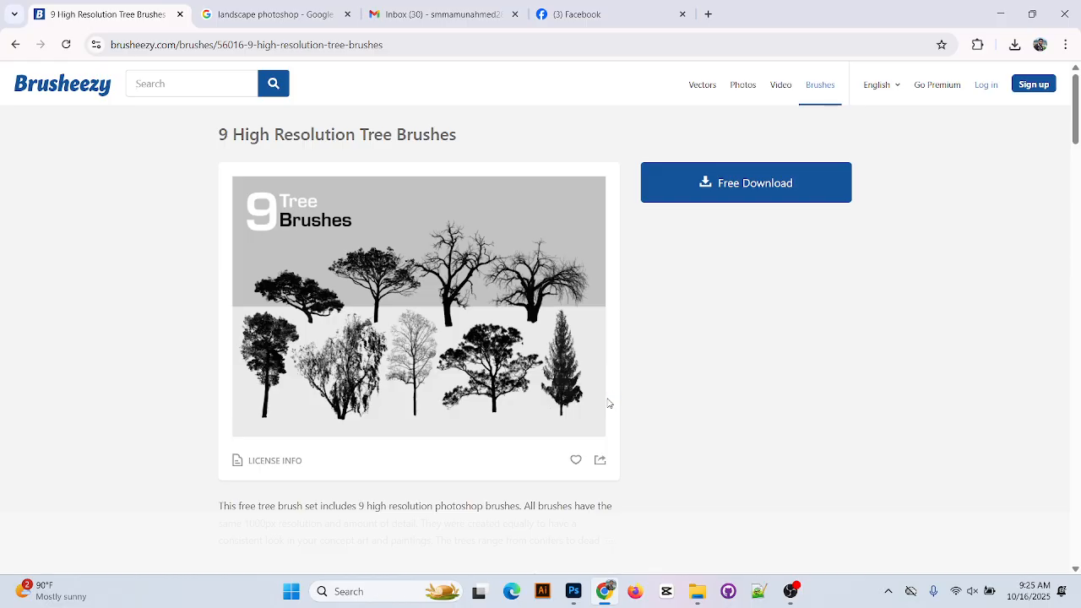
Return to the 'tree' results, scroll through the 1,456 brushes, and minimize Chrome
click(17, 44)
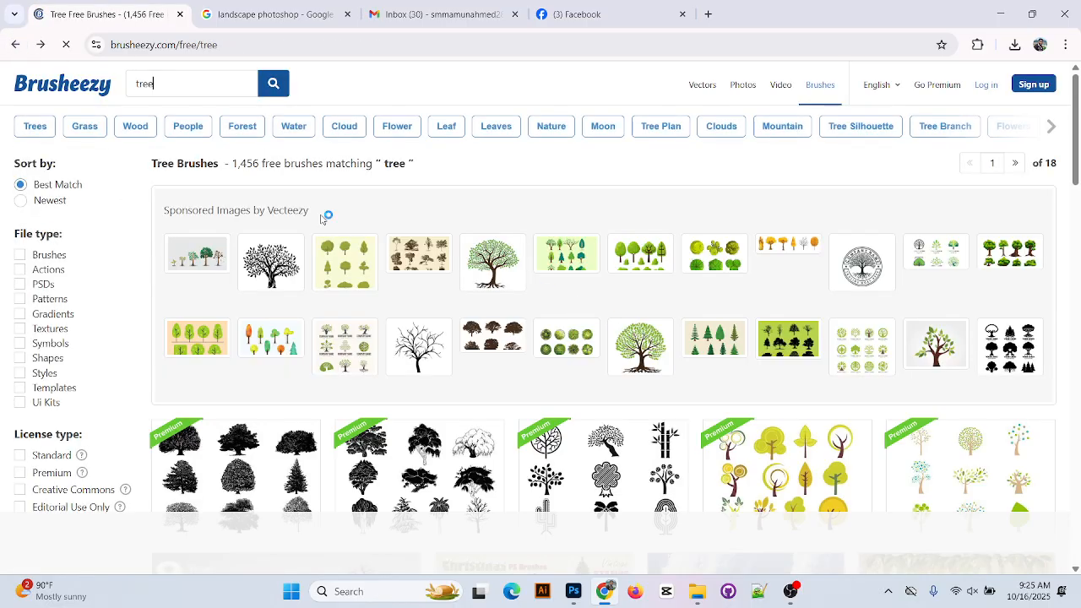
scroll(404, 397, down, 3)
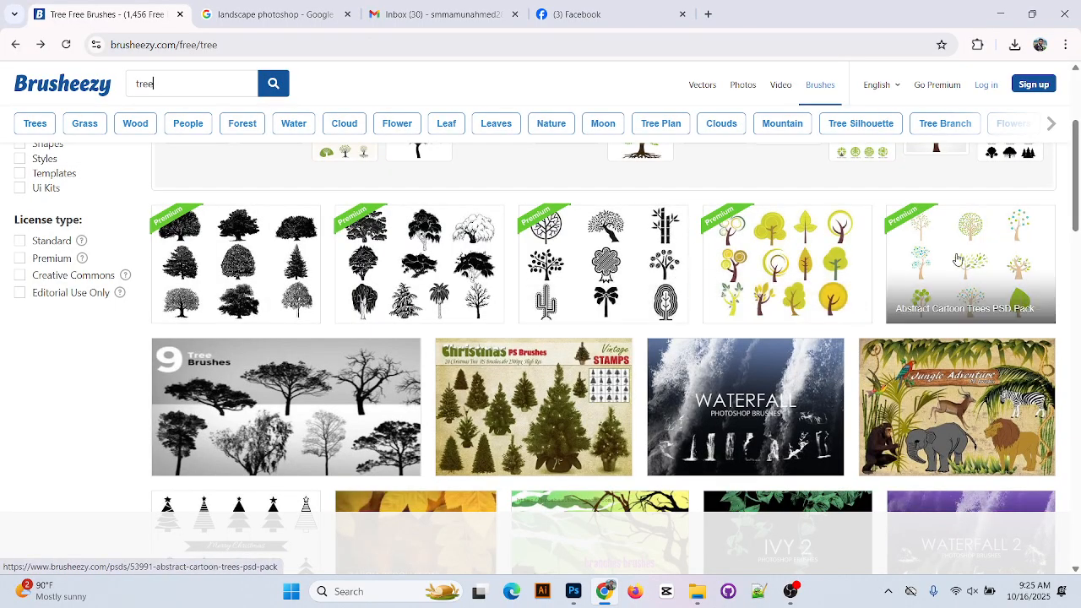
scroll(1005, 299, down, 3)
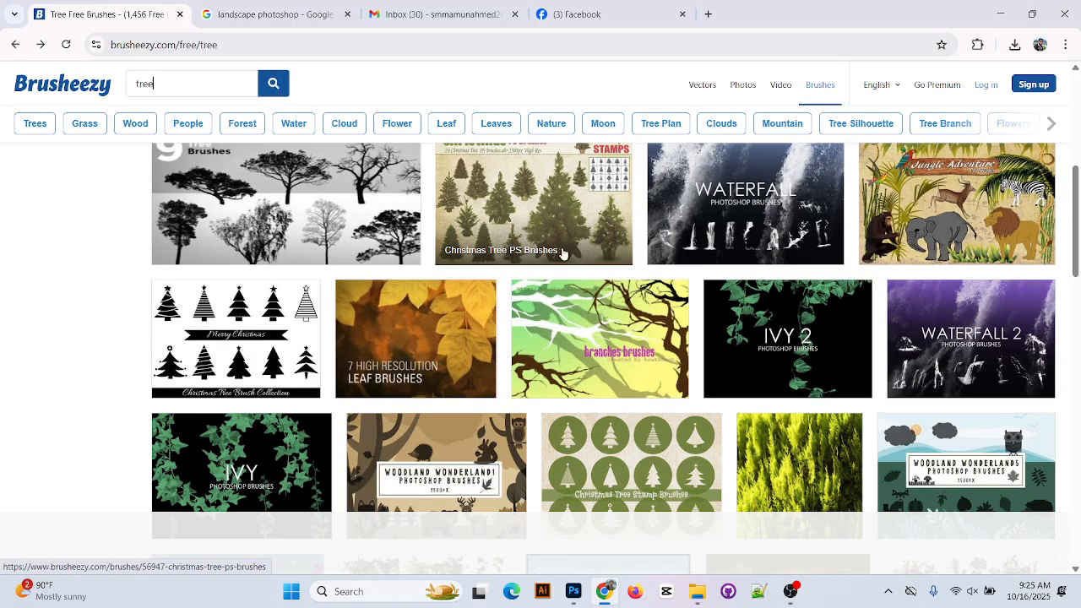
scroll(564, 254, up, 1)
scroll(597, 289, down, 5)
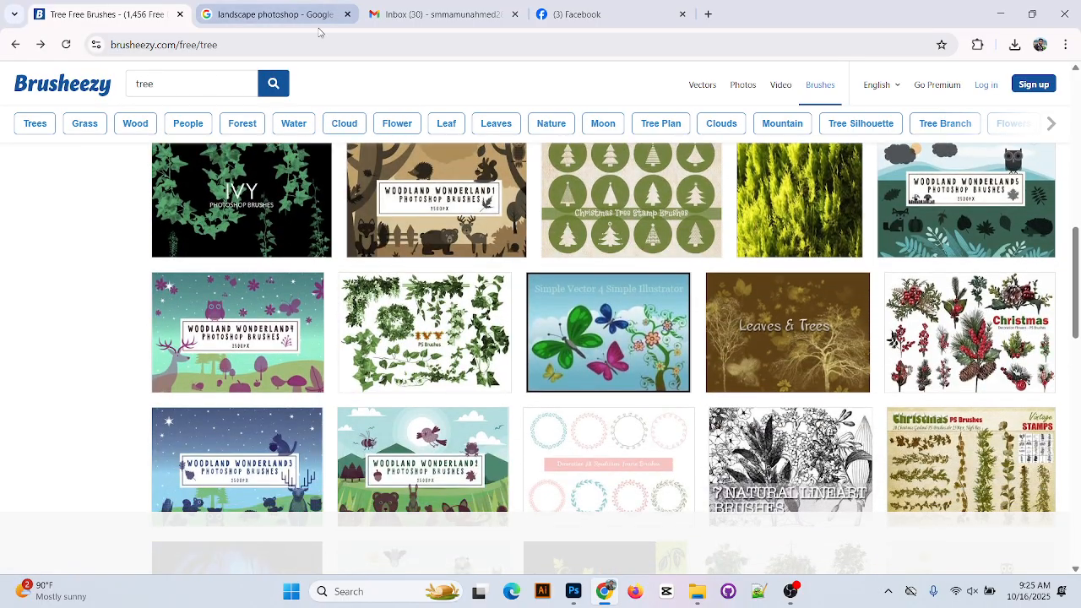
click(1003, 14)
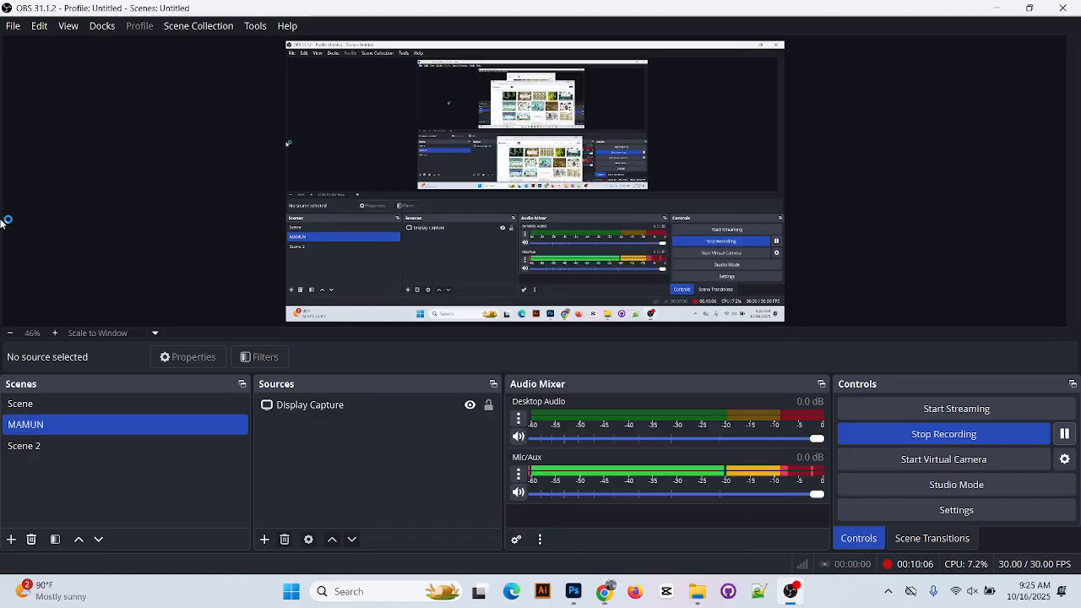
Minimize OBS and browse This PC to the riad7 archive in Downloads
click(1005, 6)
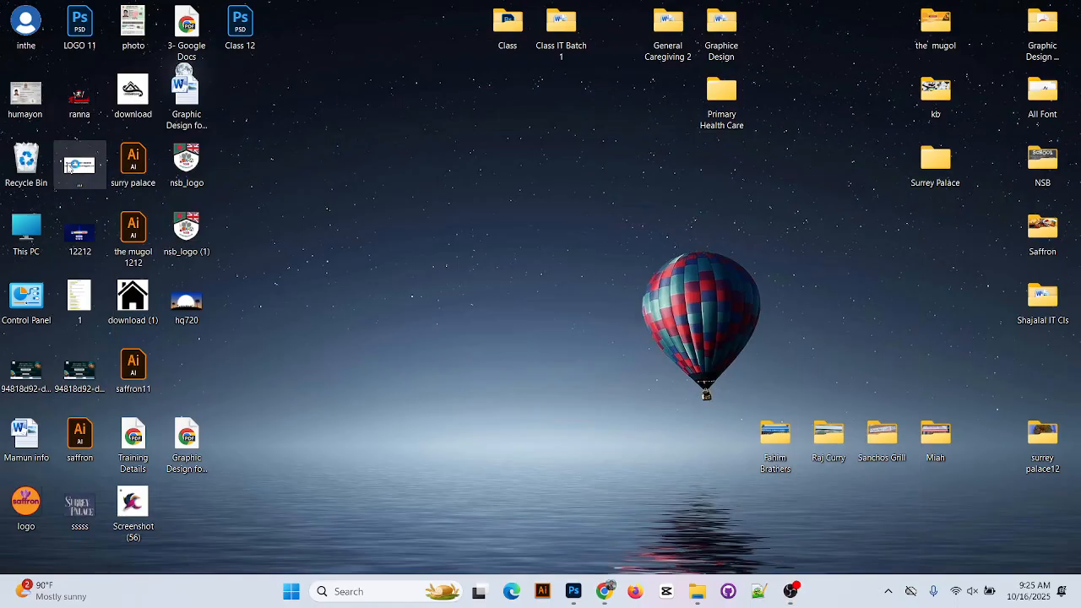
double_click(17, 245)
click(80, 225)
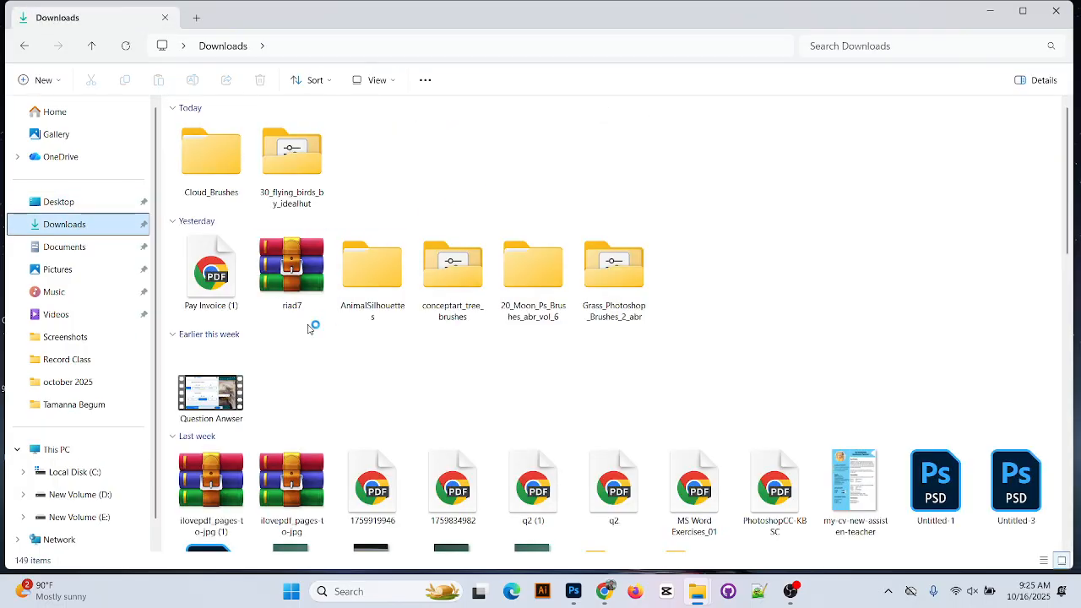
drag(300, 287, 456, 187)
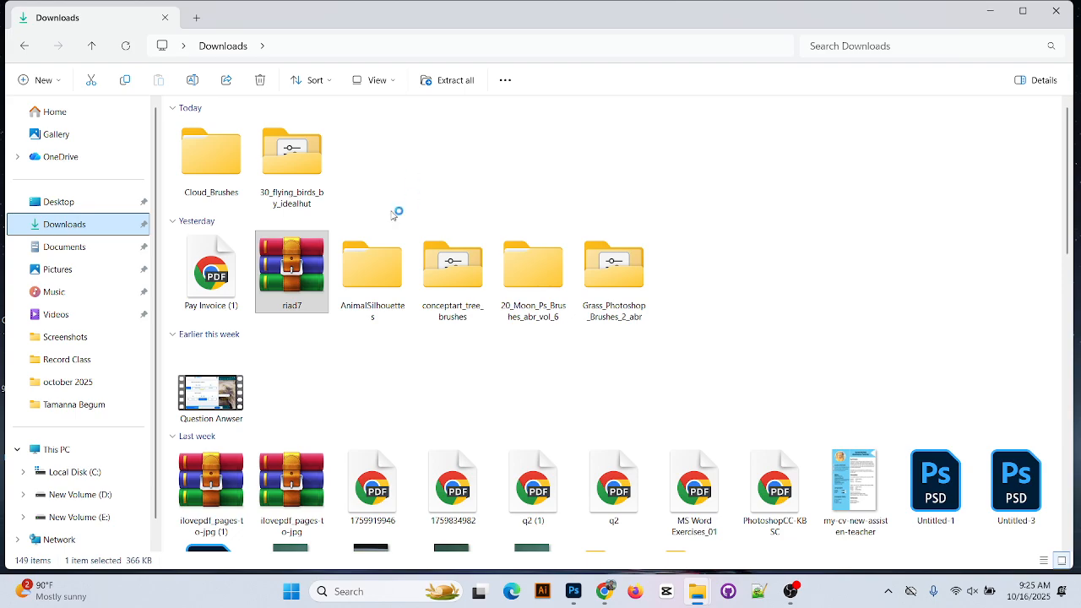
drag(278, 271, 376, 186)
mouse_move(303, 279)
mouse_down()
mouse_move(287, 283)
mouse_move(296, 292)
mouse_up()
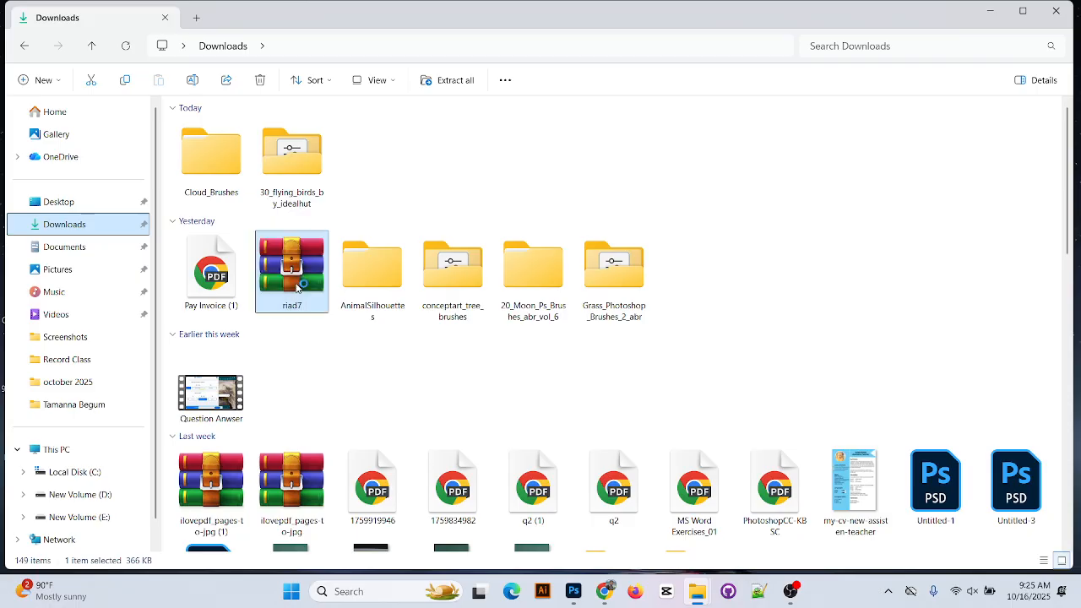
Extract the riad7 archive into a new riad7 folder, then return to Photoshop's sunset canvas
right_click(295, 286)
click(372, 328)
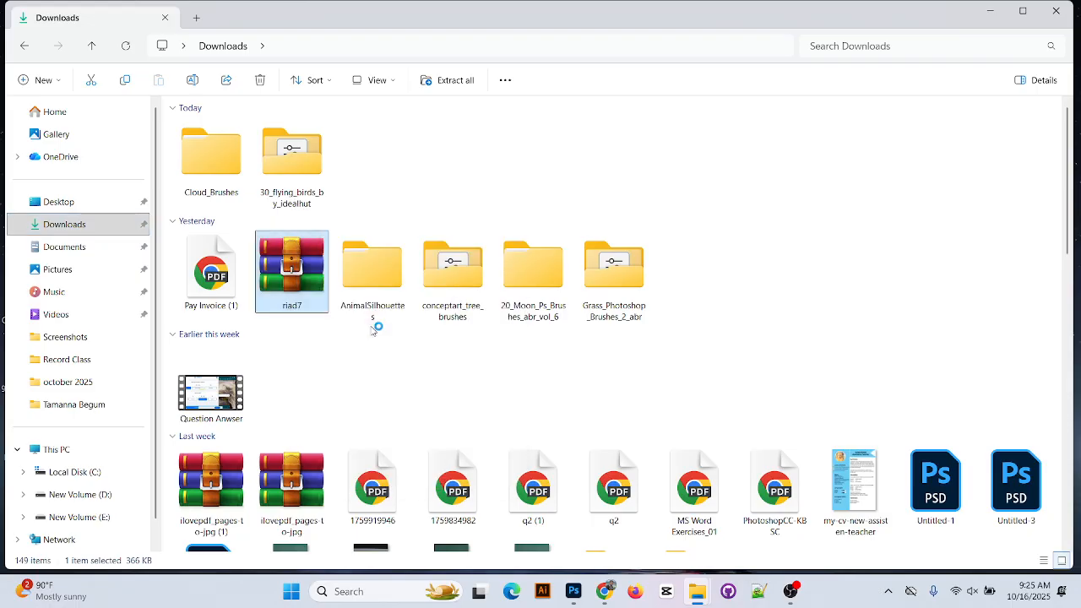
click(658, 437)
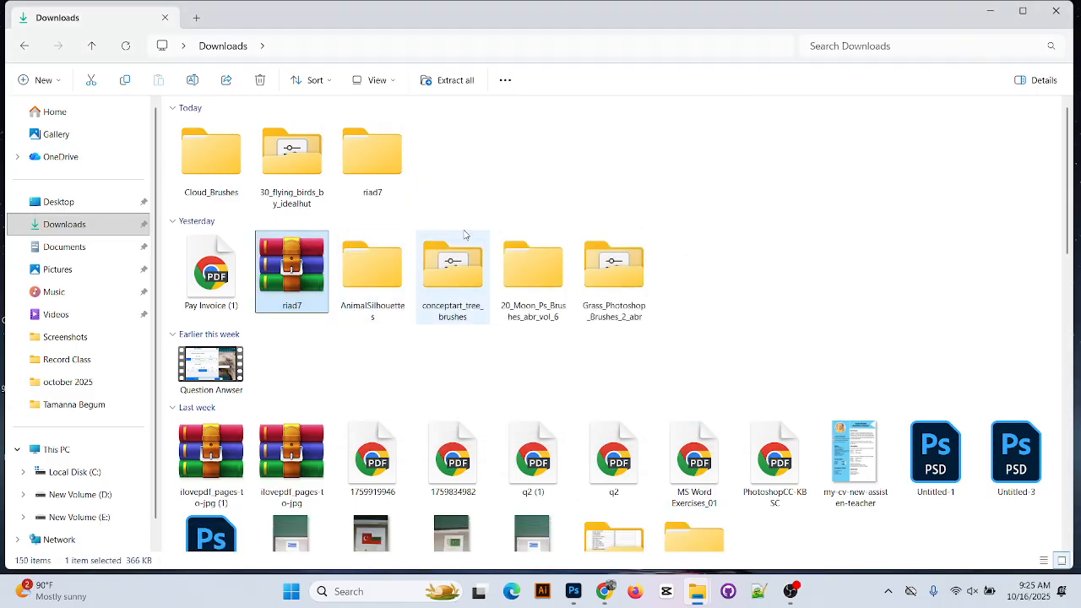
click(363, 156)
click(290, 163)
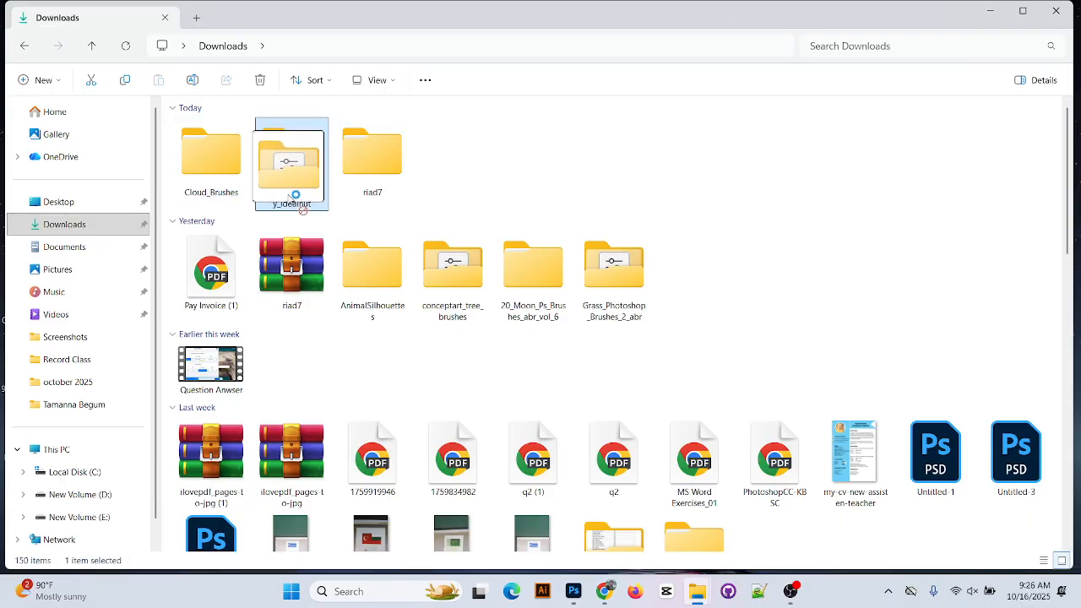
click(573, 593)
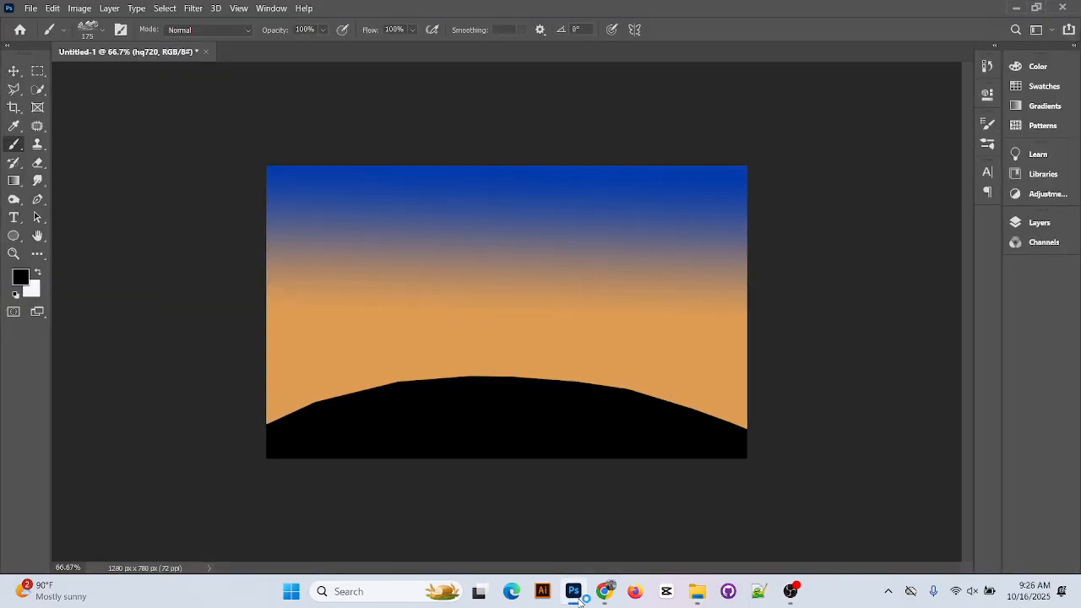
Select the regular Brush tool and bring up the brush preset picker
right_click(14, 144)
click(72, 143)
click(65, 31)
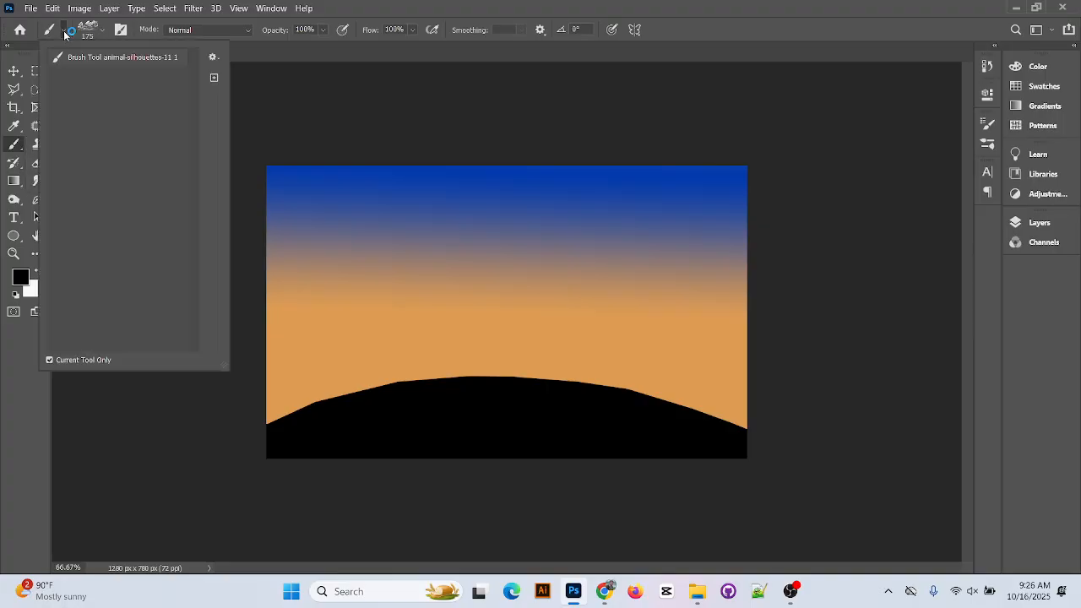
click(65, 31)
click(103, 31)
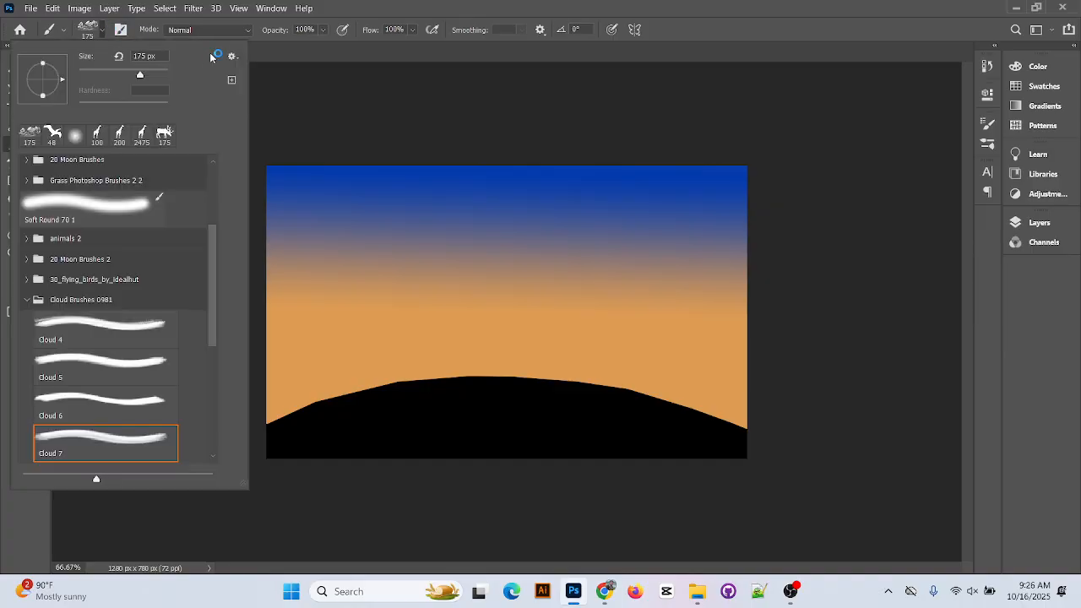
scroll(207, 219, up, 4)
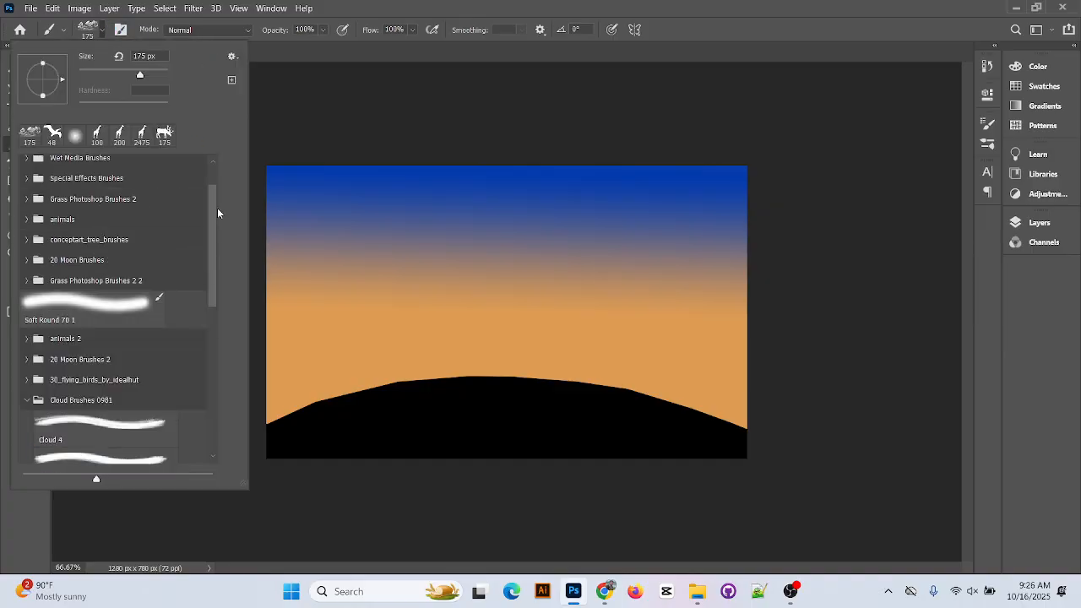
Import the 30_flying_birds_by_idealhut brush file from Downloads into the brush presets
click(234, 57)
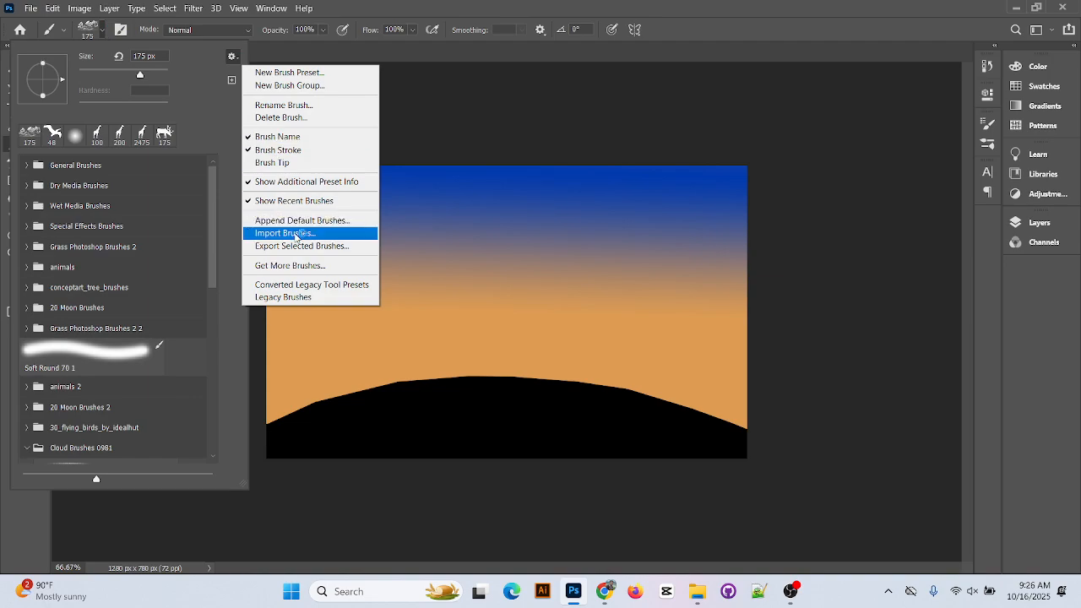
click(295, 233)
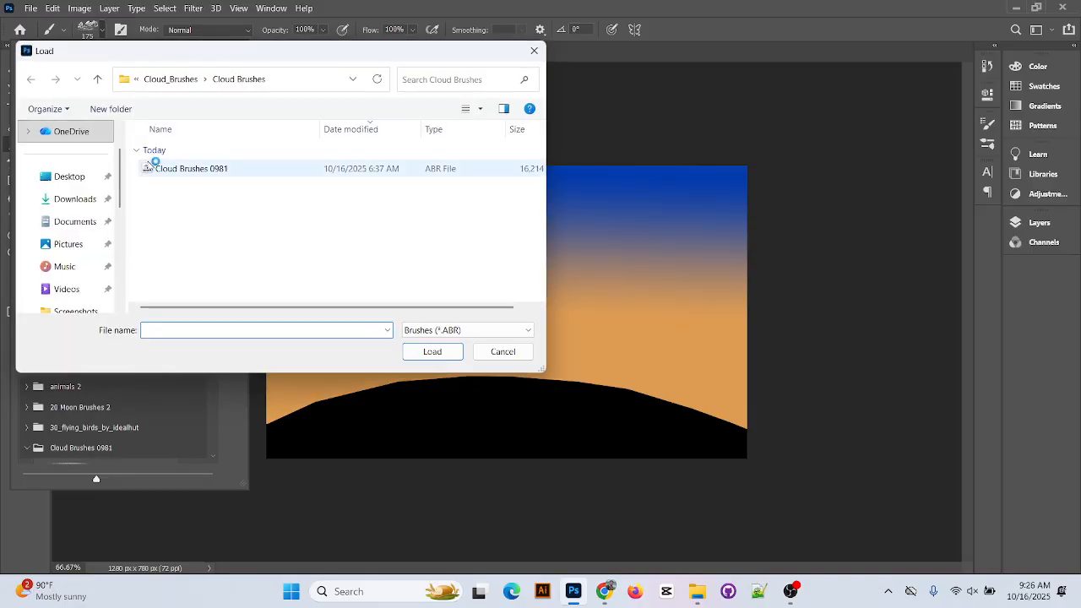
click(94, 183)
click(73, 200)
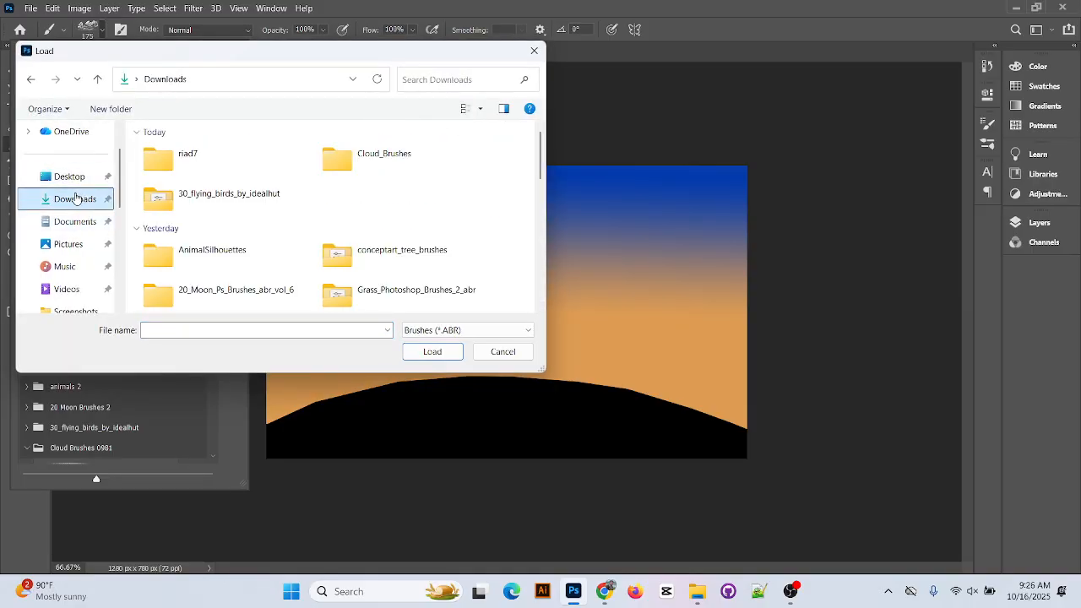
double_click(234, 199)
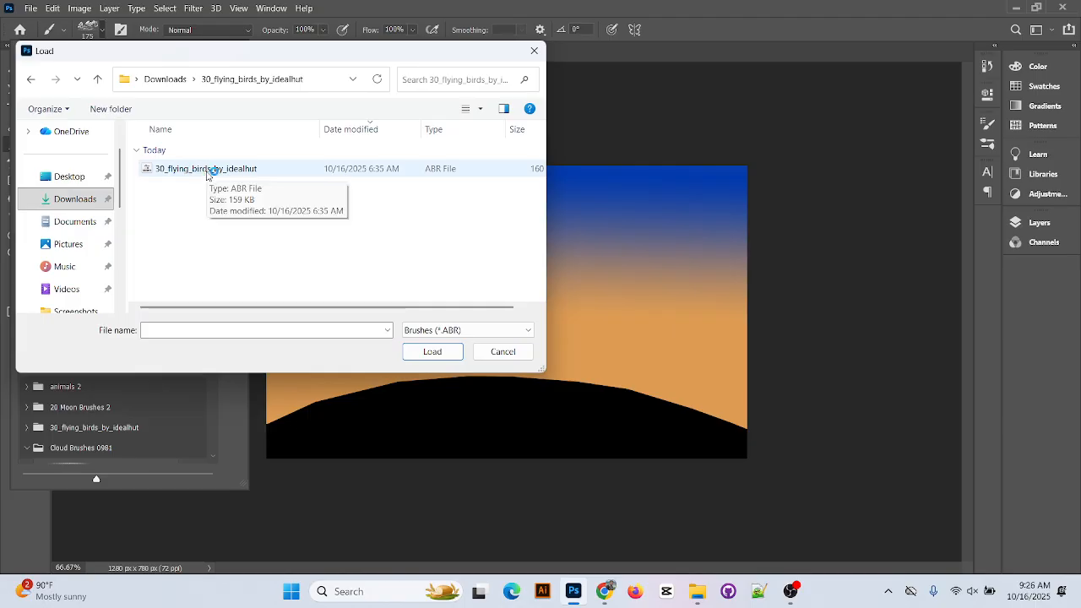
double_click(207, 170)
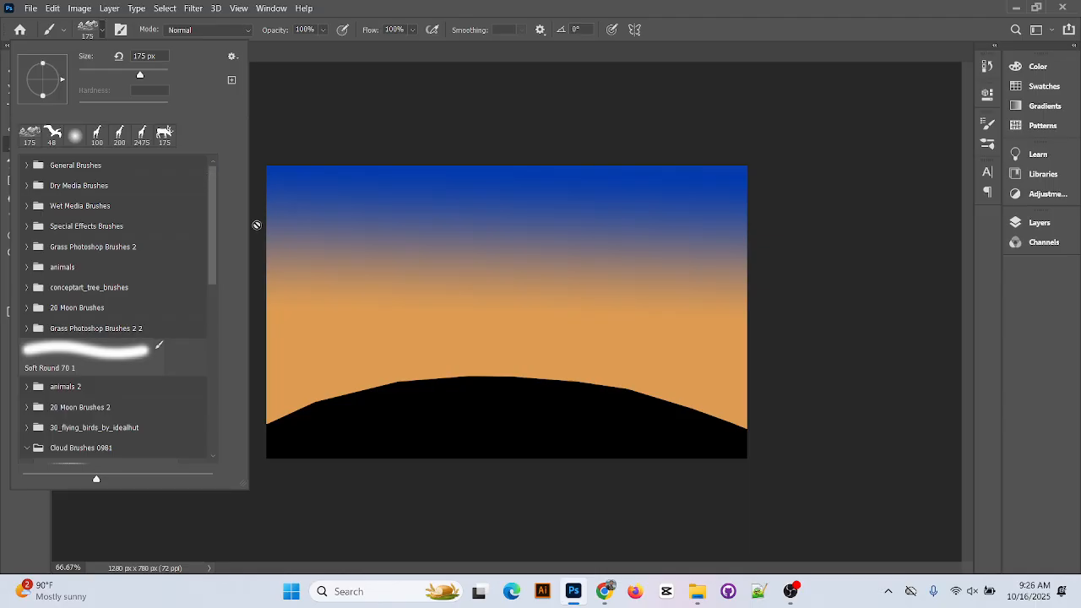
scroll(132, 277, down, 2)
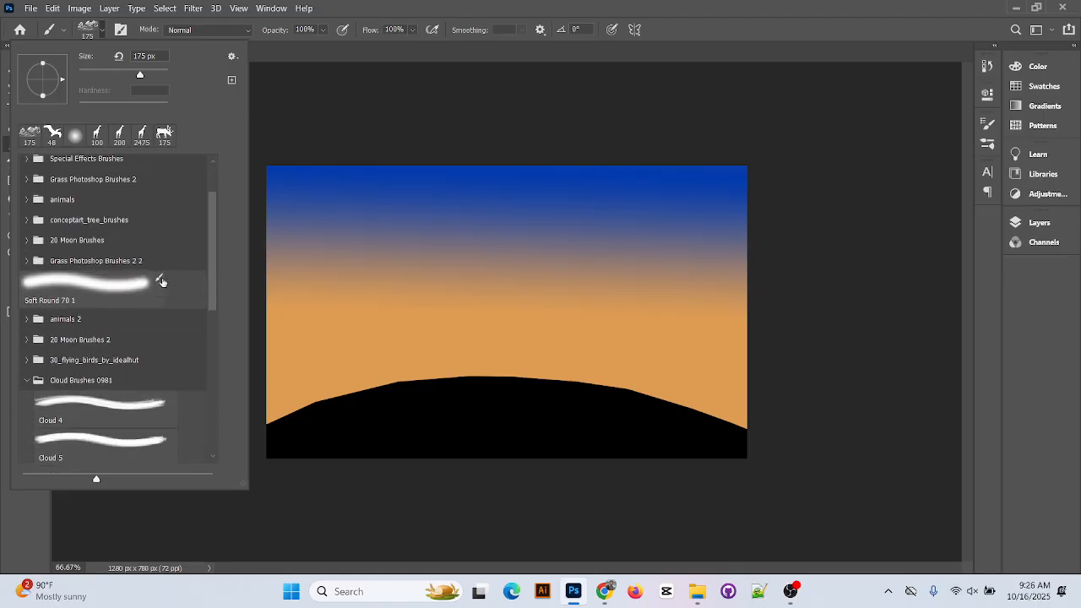
scroll(132, 277, up, 1)
Import Cloud Brushes 0981.abr from Downloads > Cloud_Brushes into the brush presets
click(232, 57)
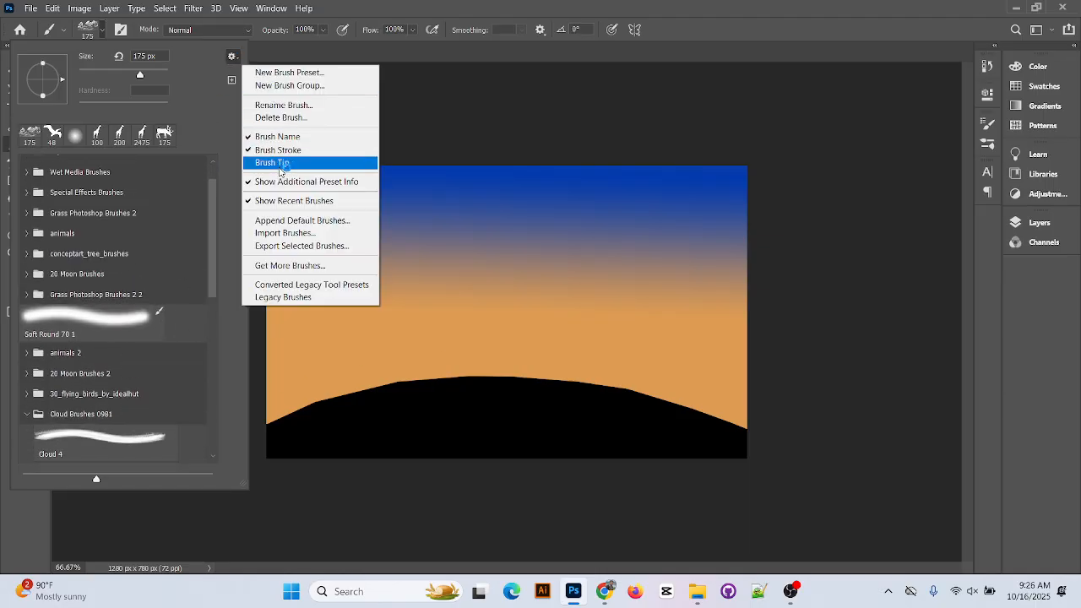
click(285, 233)
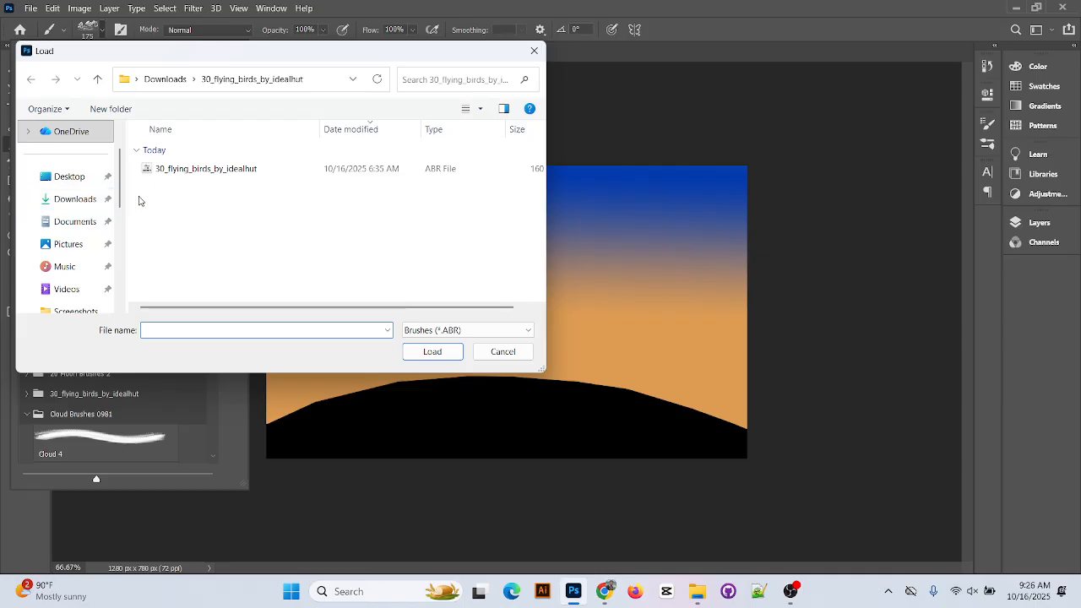
scroll(73, 245, down, 3)
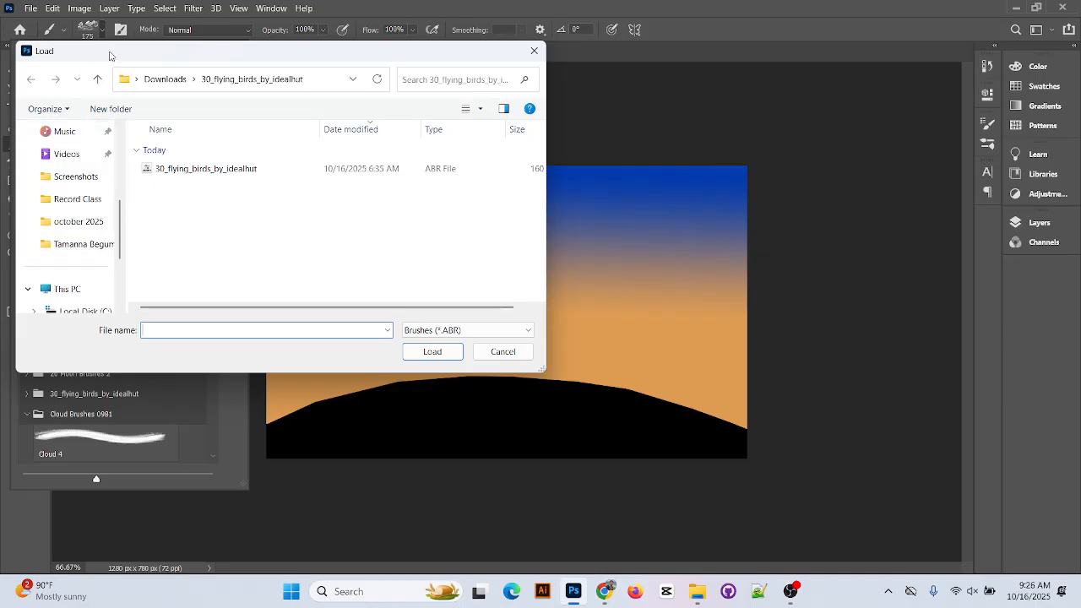
scroll(74, 236, up, 5)
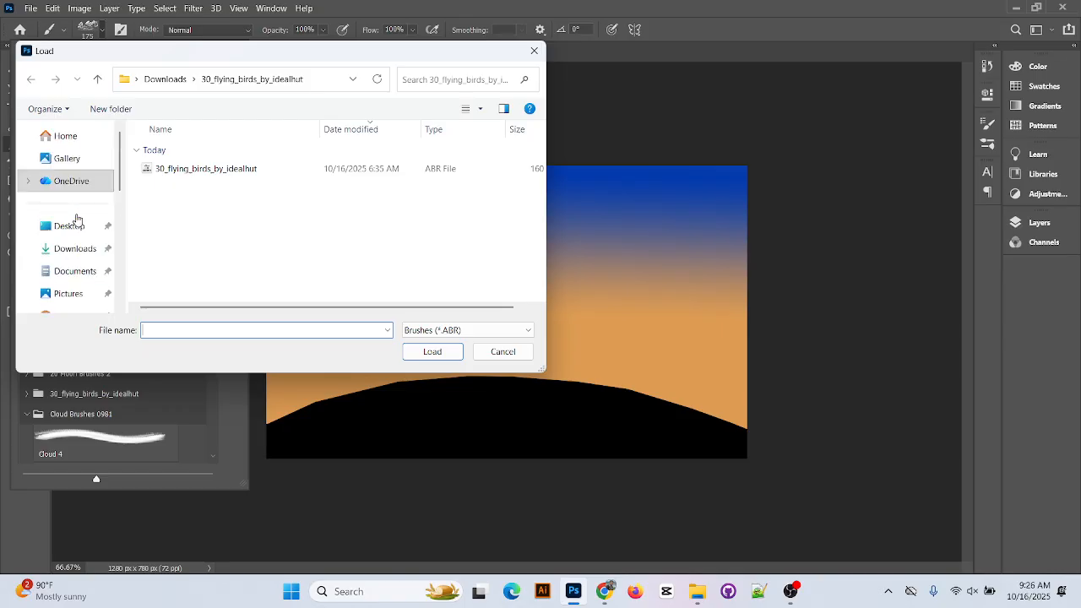
click(97, 79)
double_click(366, 161)
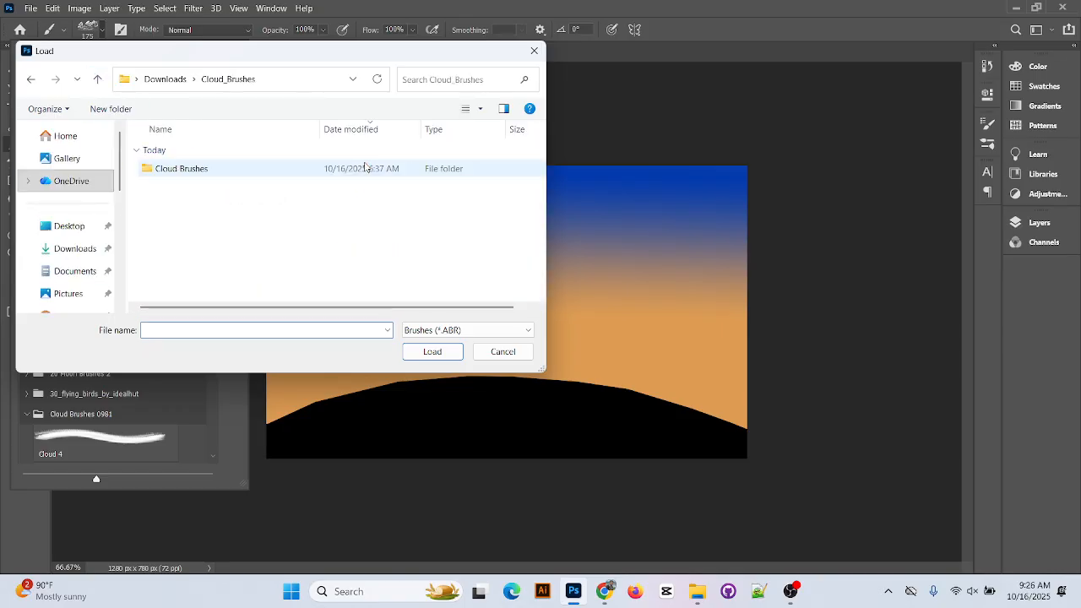
double_click(261, 167)
click(242, 175)
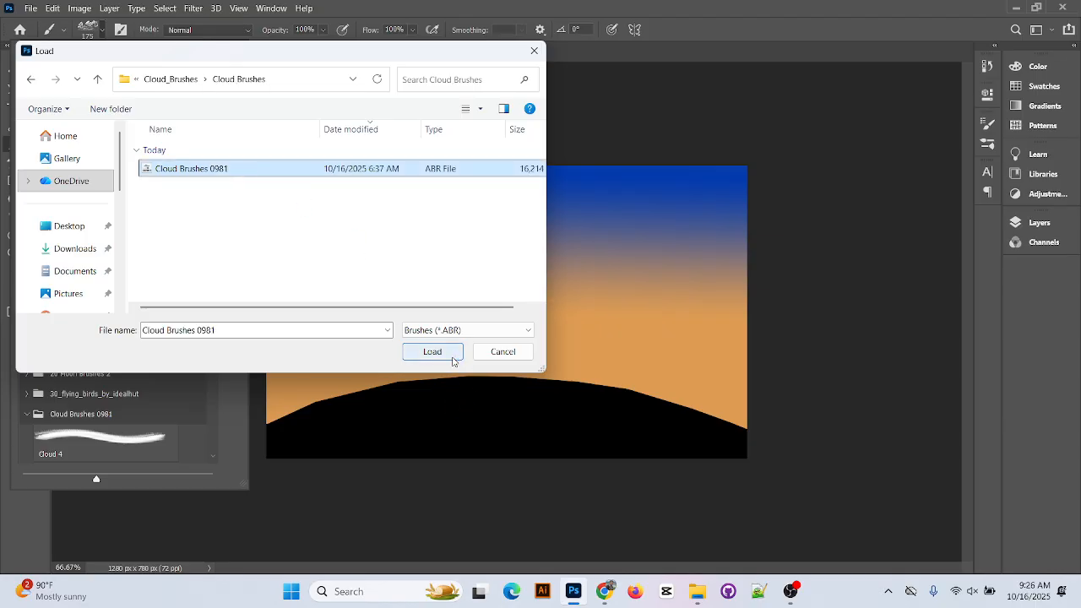
click(432, 351)
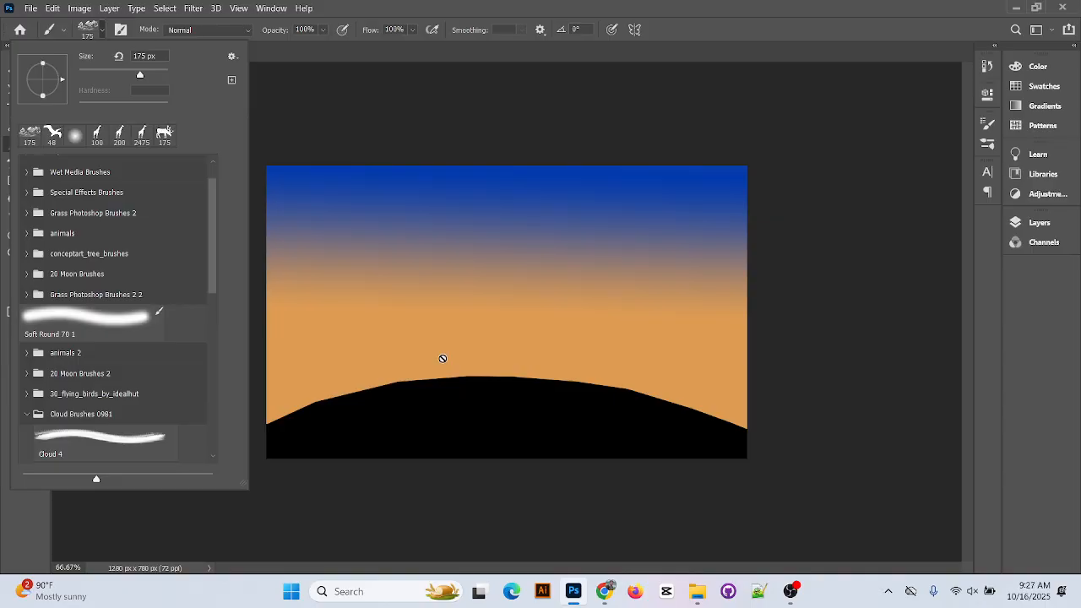
Dismiss the rasterize prompt without rasterizing and add a new empty Layer 3 above Layer 1
click(326, 141)
click(602, 243)
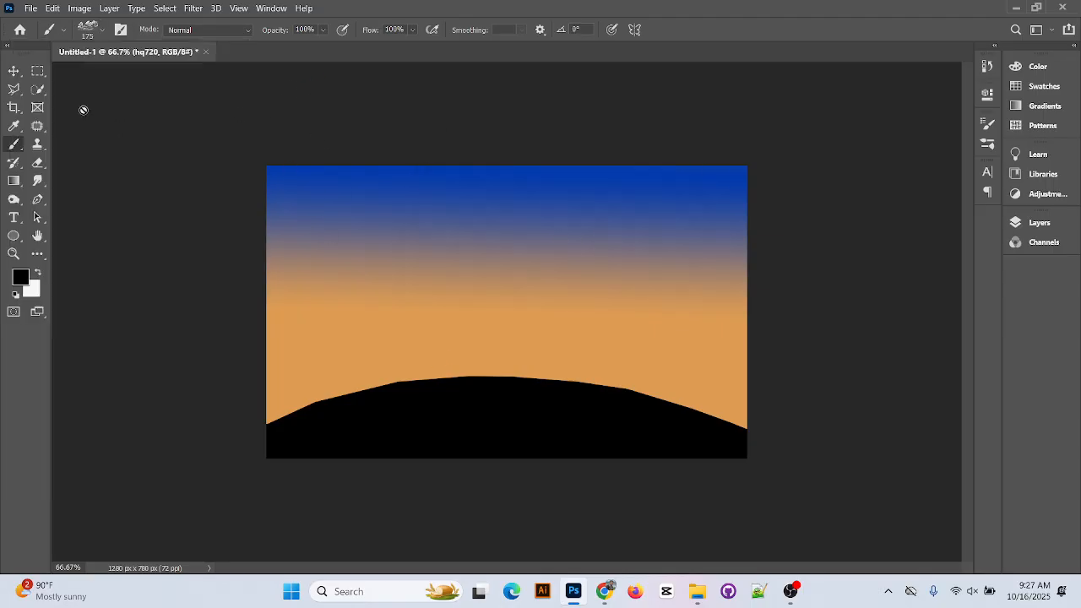
click(1032, 224)
click(924, 232)
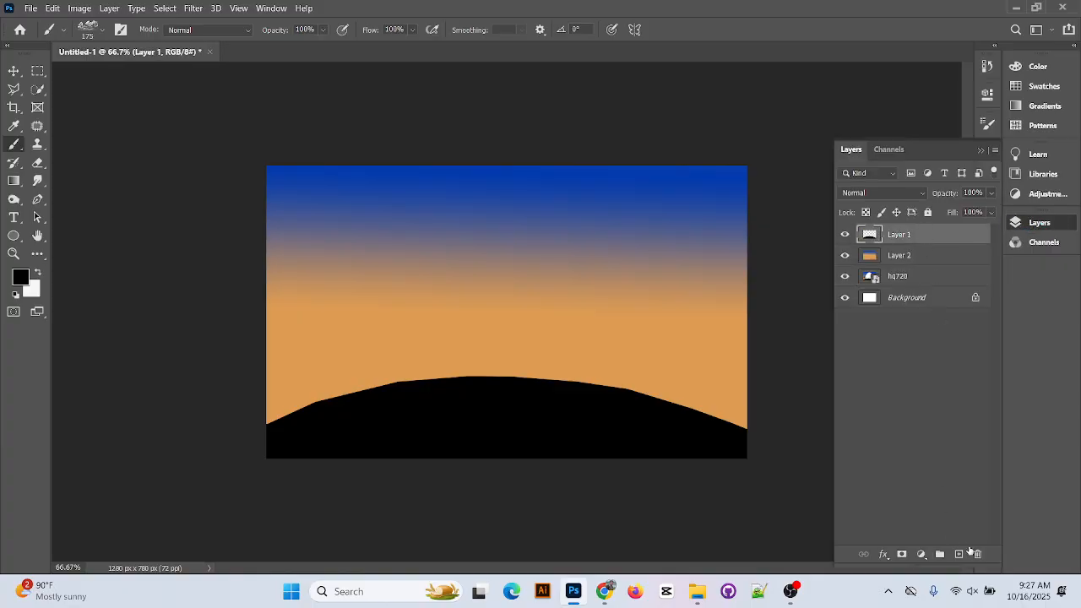
click(959, 554)
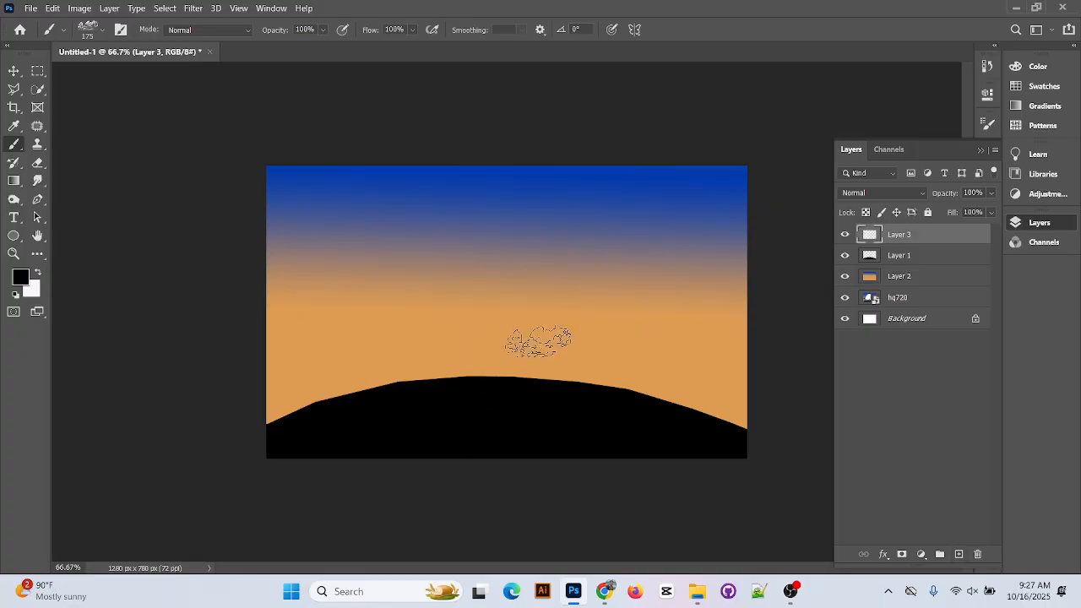
Stamp a trial cloud in the sky, undo it, and reopen the brush presets
click(454, 260)
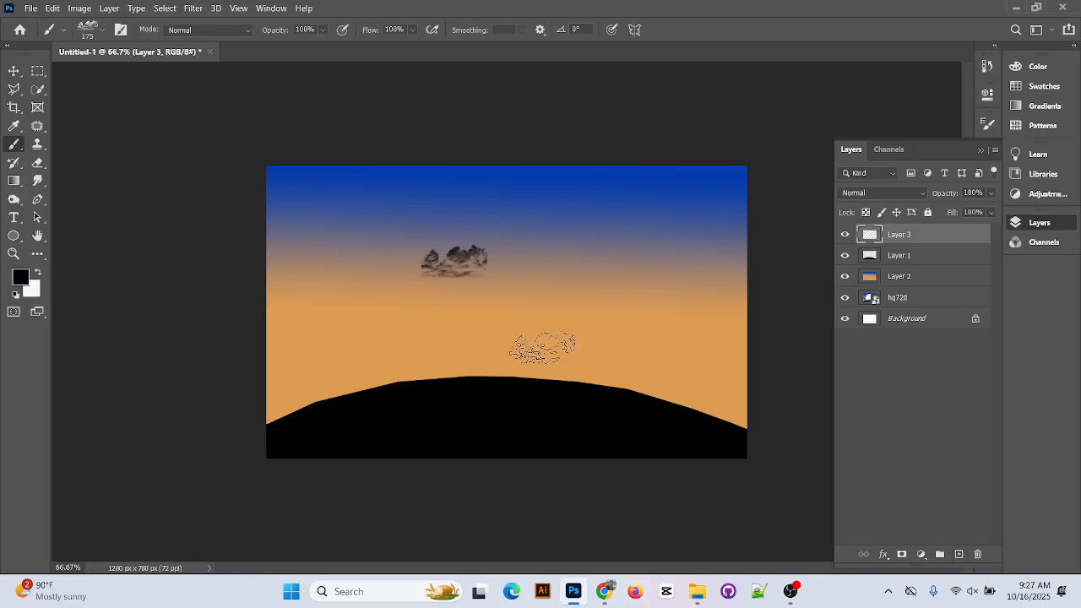
key(ctrl+z)
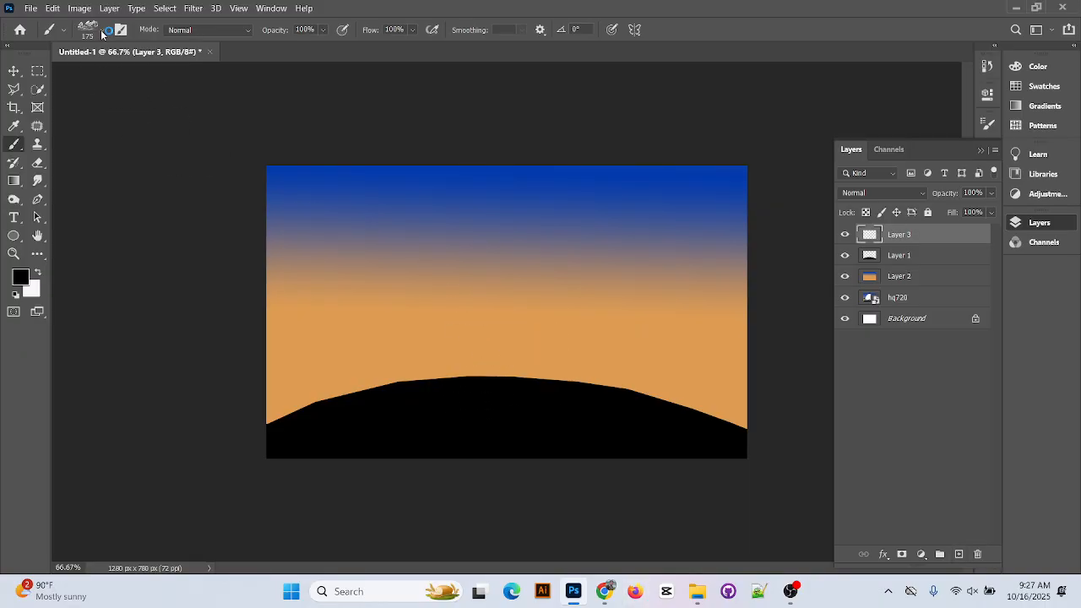
click(102, 30)
scroll(26, 258, up, 2)
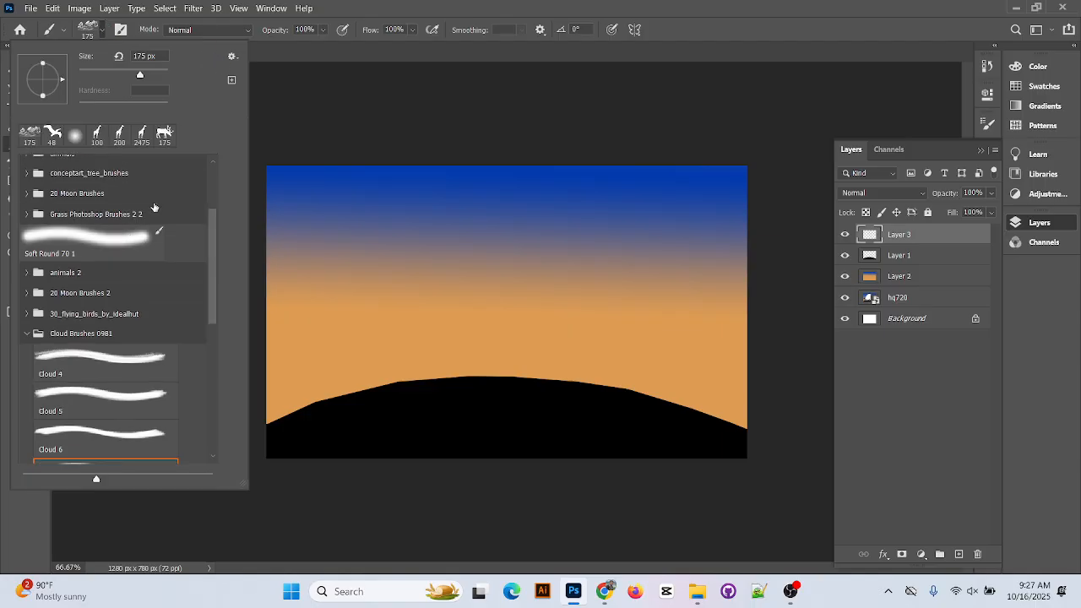
Pick the Moon 1 brush from 20 Moon Brushes and shrink it from 2500 to 400 px
click(28, 345)
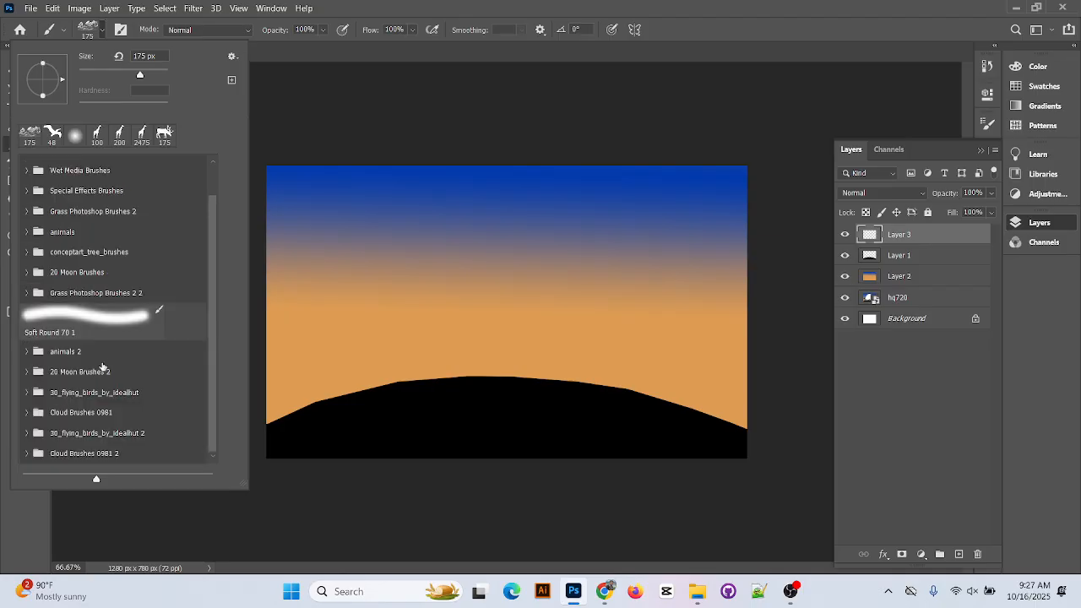
scroll(105, 313, up, 1)
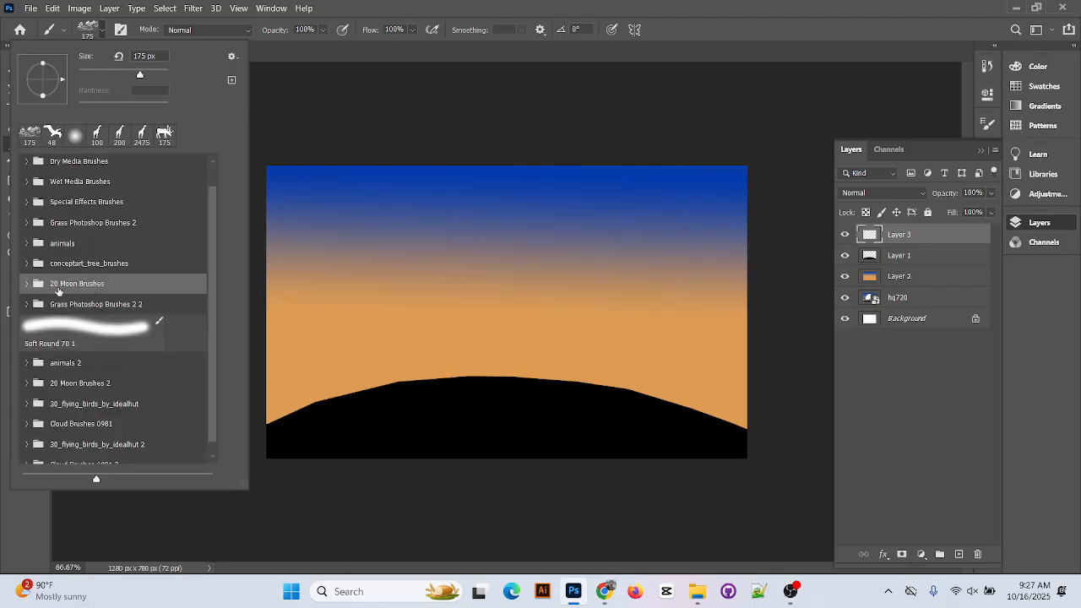
click(27, 283)
scroll(162, 339, down, 3)
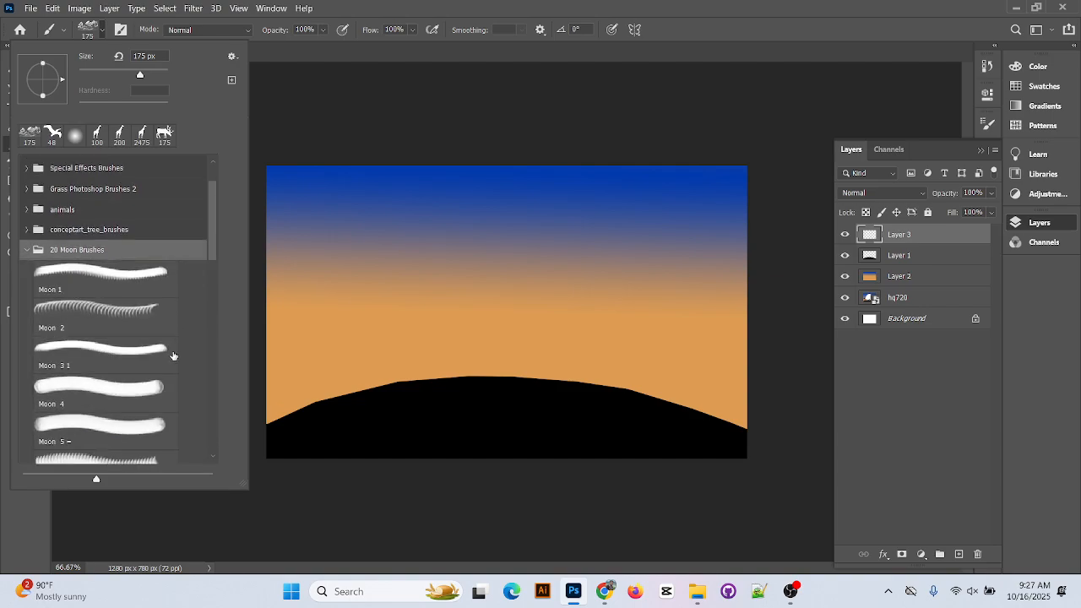
click(106, 243)
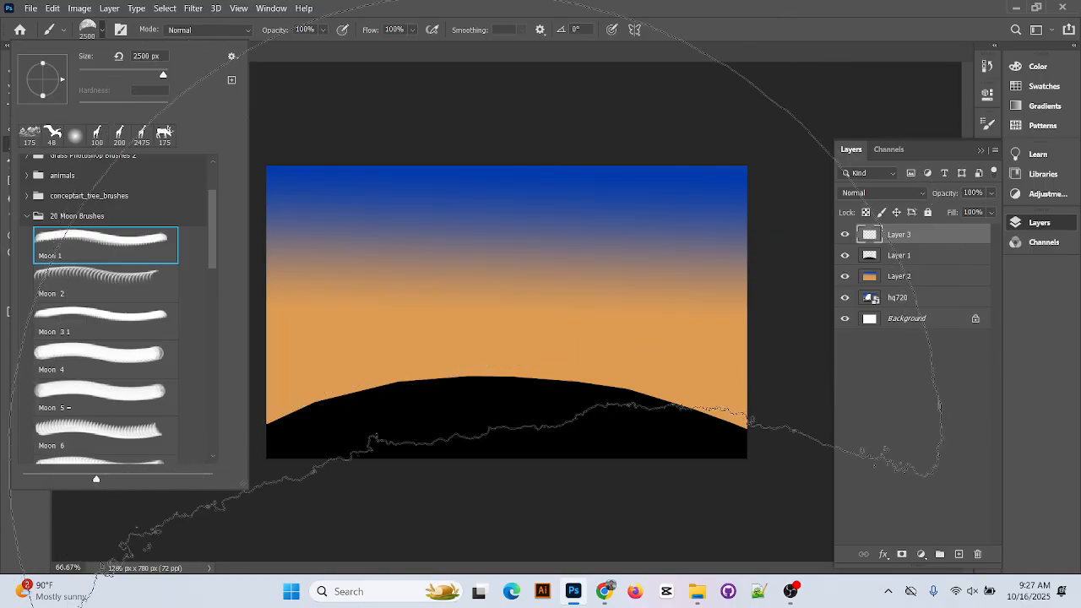
click(387, 5)
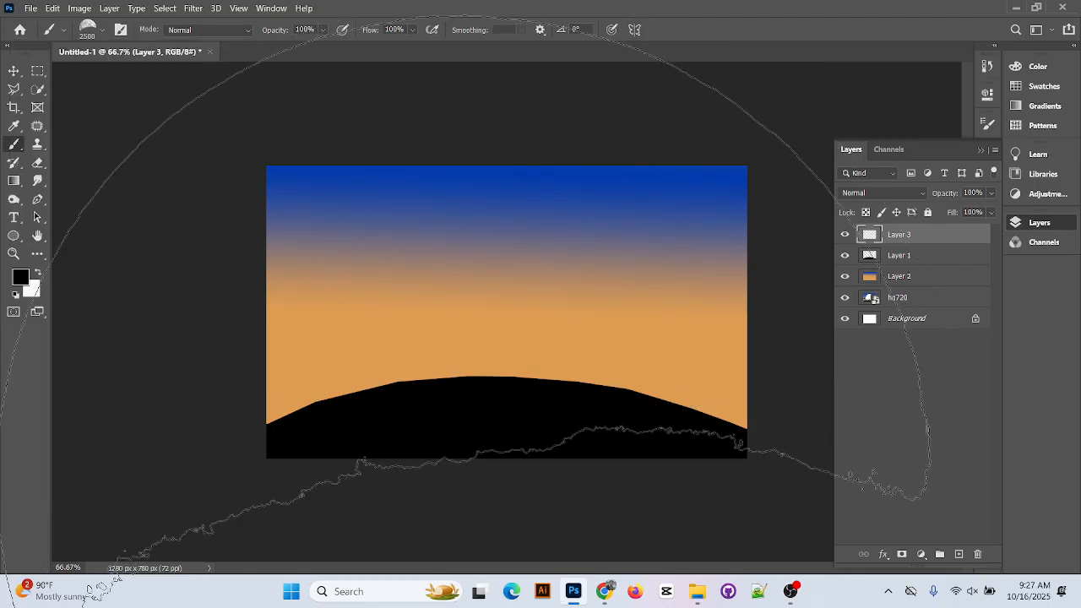
key(bracketleft)
key(bracketleft)
key(bracketleft)
key(bracketleft)
key(bracketleft)
key(bracketleft)
key(bracketleft)
key(bracketleft)
key(bracketleft)
key(bracketleft)
key(bracketleft)
key(bracketleft)
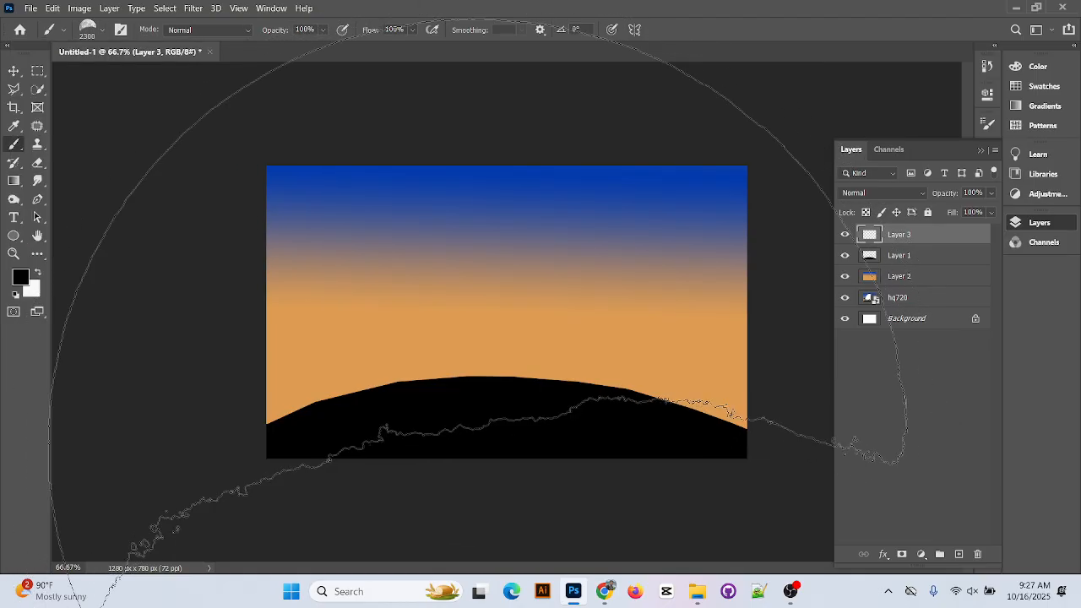
key(bracketleft)
key(bracketleft)
key(bracketleft)
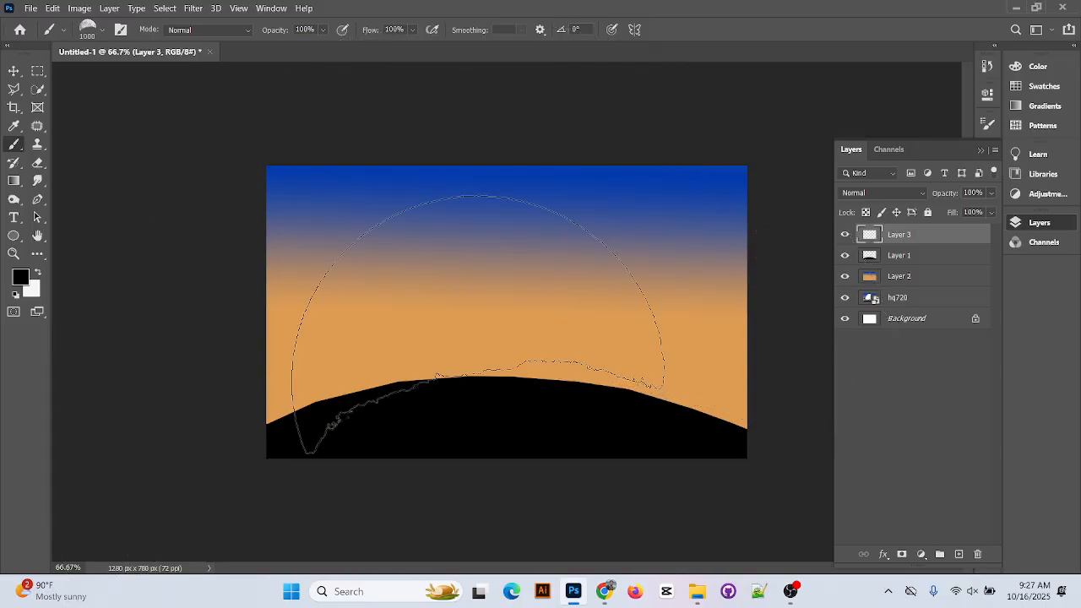
key(bracketleft)
key(bracketleft)
key(bracketleft)
key(bracketleft)
key(bracketleft)
key(bracketleft)
key(bracketleft)
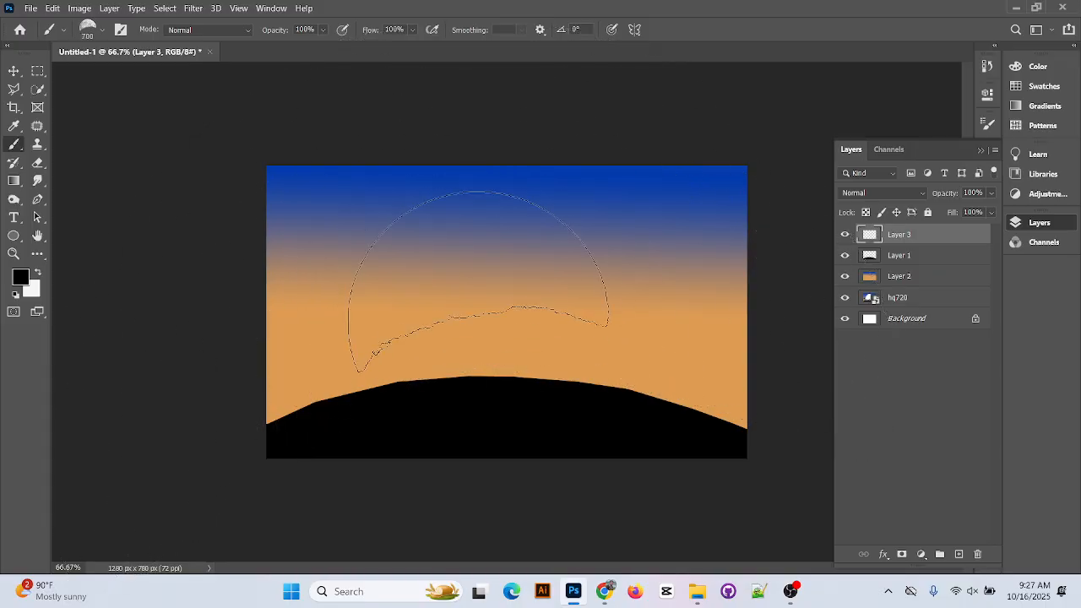
Stamp trial moons in the sky, switching to white, and undo the last one
click(391, 259)
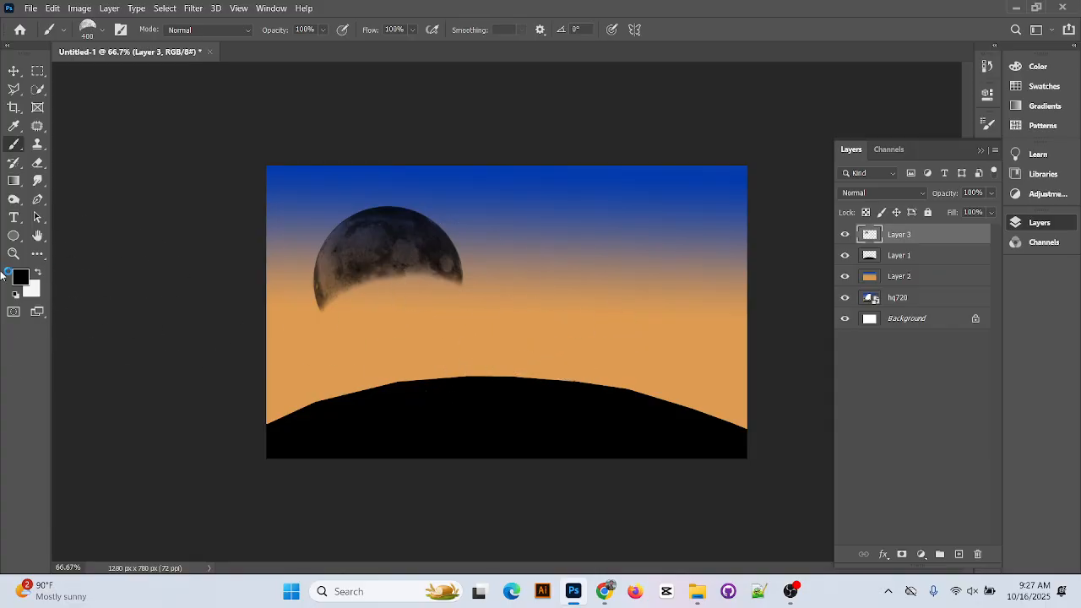
click(38, 272)
click(600, 272)
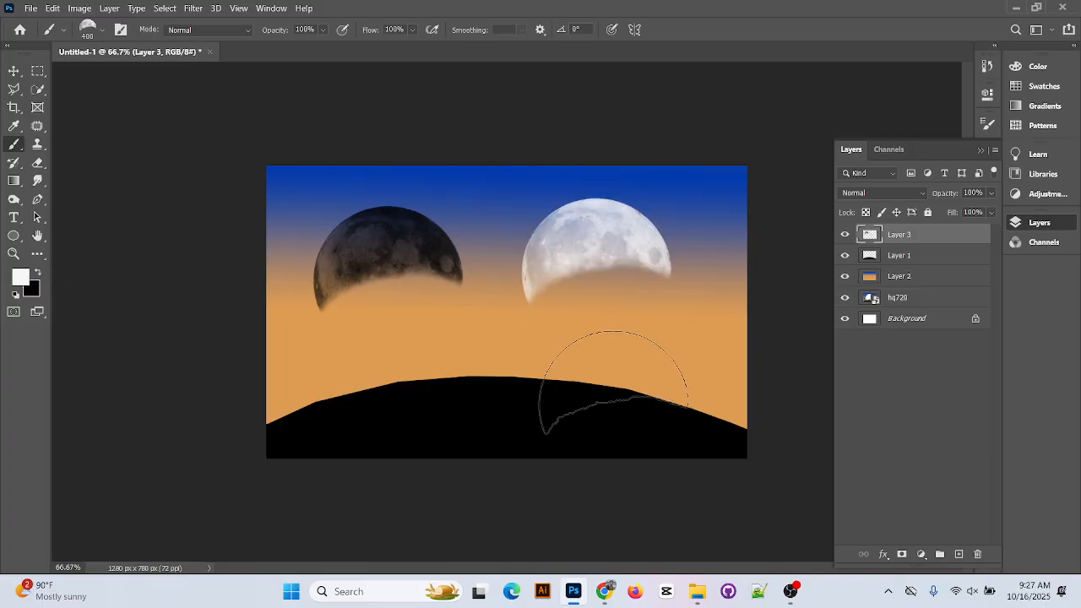
click(615, 323)
key(ctrl+z)
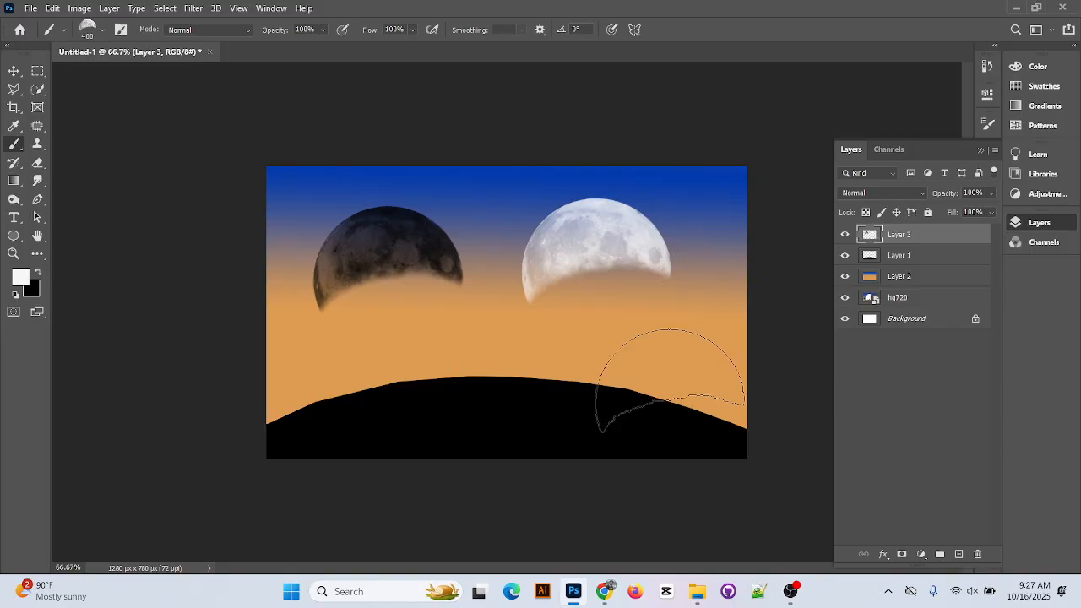
Switch to the Moon 4 brush at 400 px, stamp two trial moons, and undo them
click(95, 31)
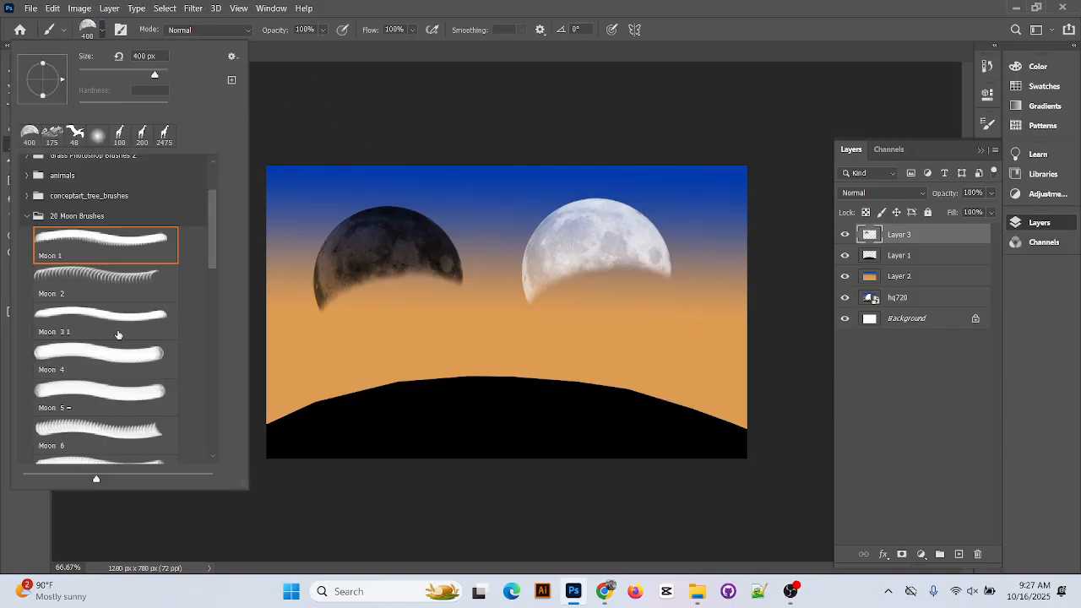
click(126, 358)
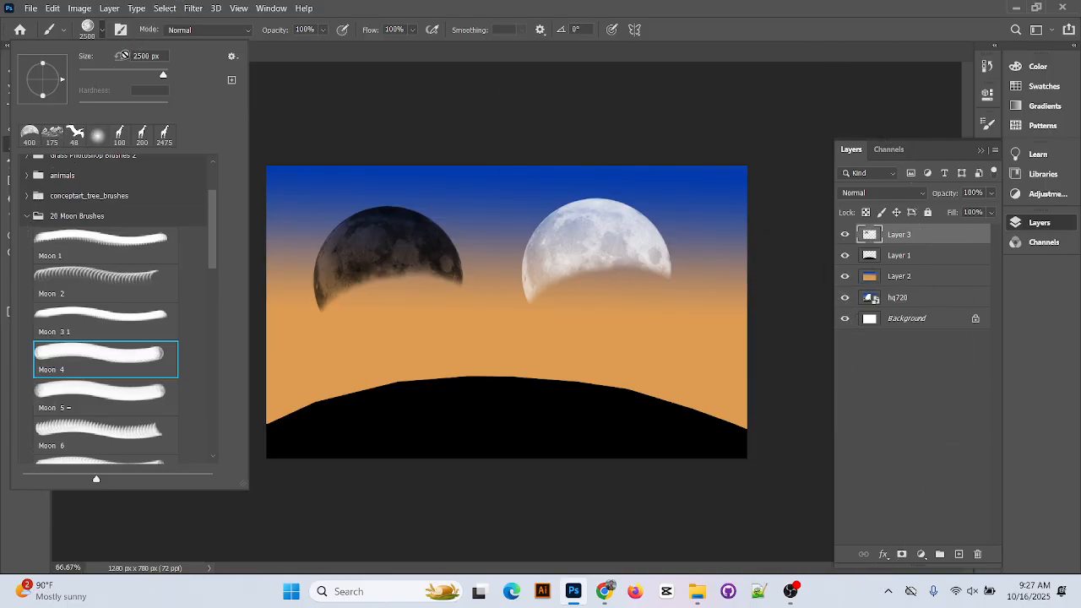
drag(164, 76, 128, 75)
click(344, 5)
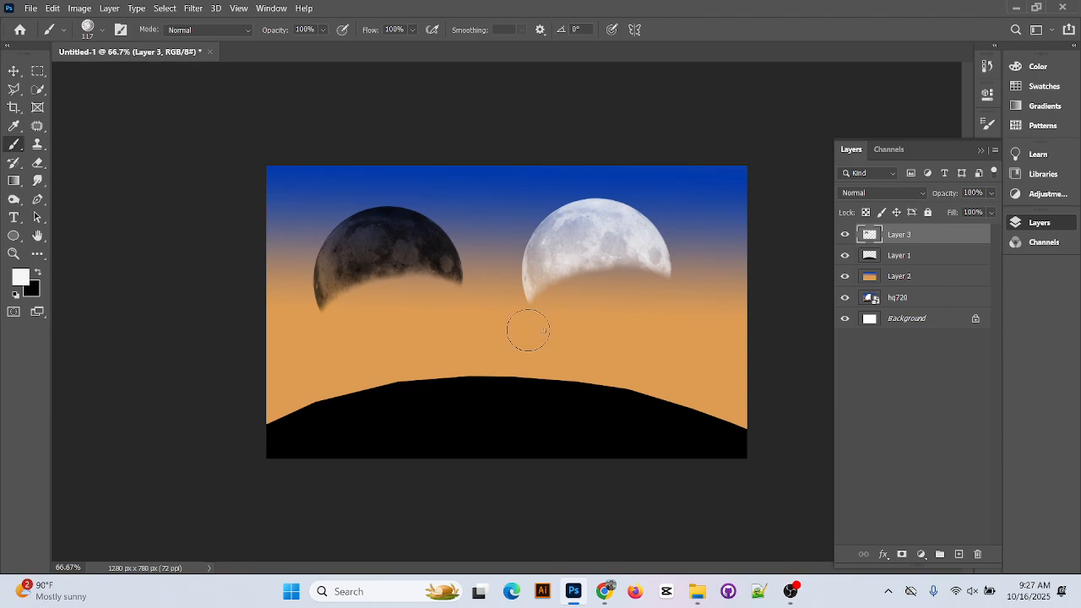
key(bracketright)
key(bracketright)
key(bracketright)
key(bracketright)
key(bracketright)
key(bracketright)
key(bracketright)
click(459, 322)
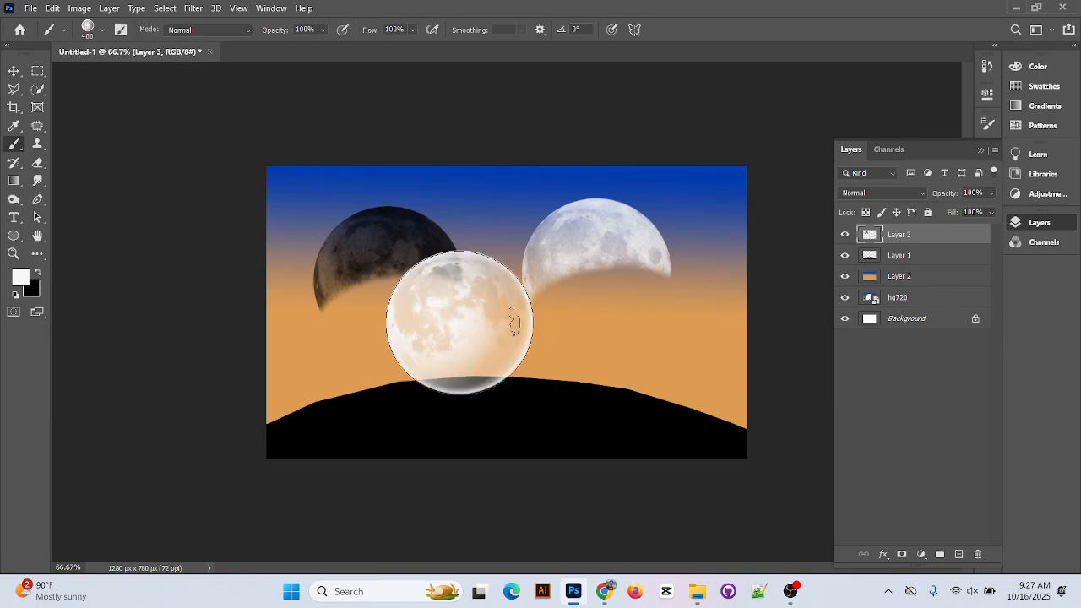
click(614, 325)
key(ctrl+z)
key(ctrl+z)
key(ctrl+z)
key(ctrl+z)
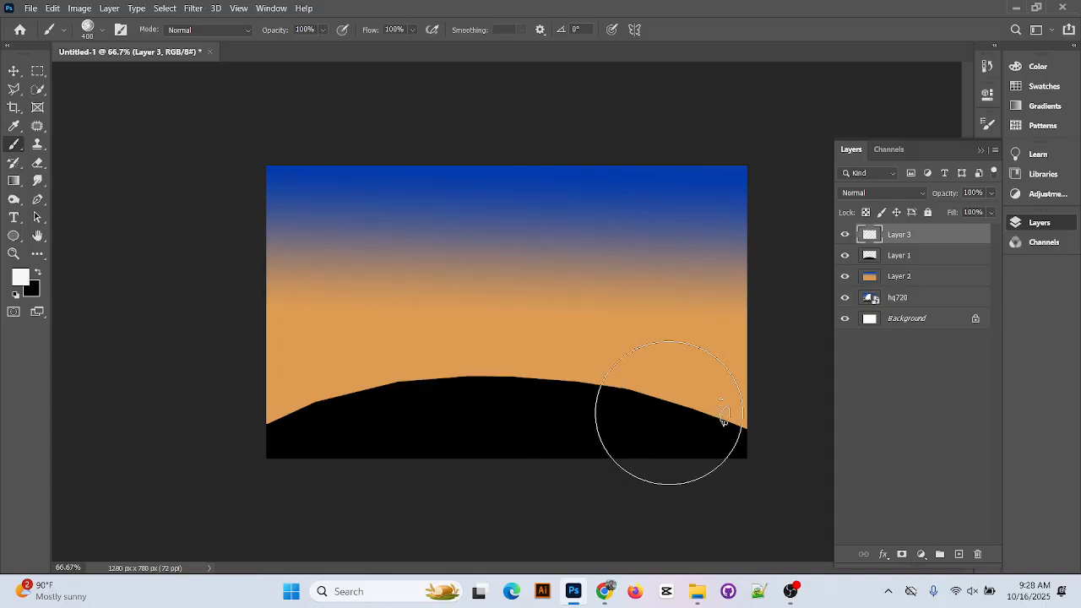
click(100, 30)
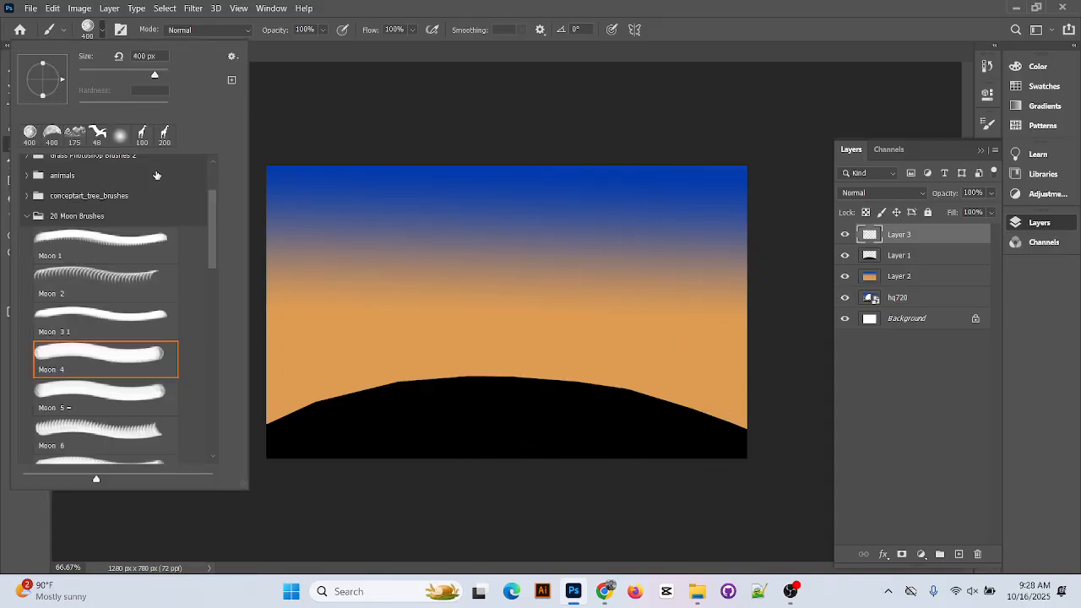
Stamp the animal-silhouettes-6 giraffe brush at 400 px in black above the hill, then undo it
scroll(124, 246, up, 3)
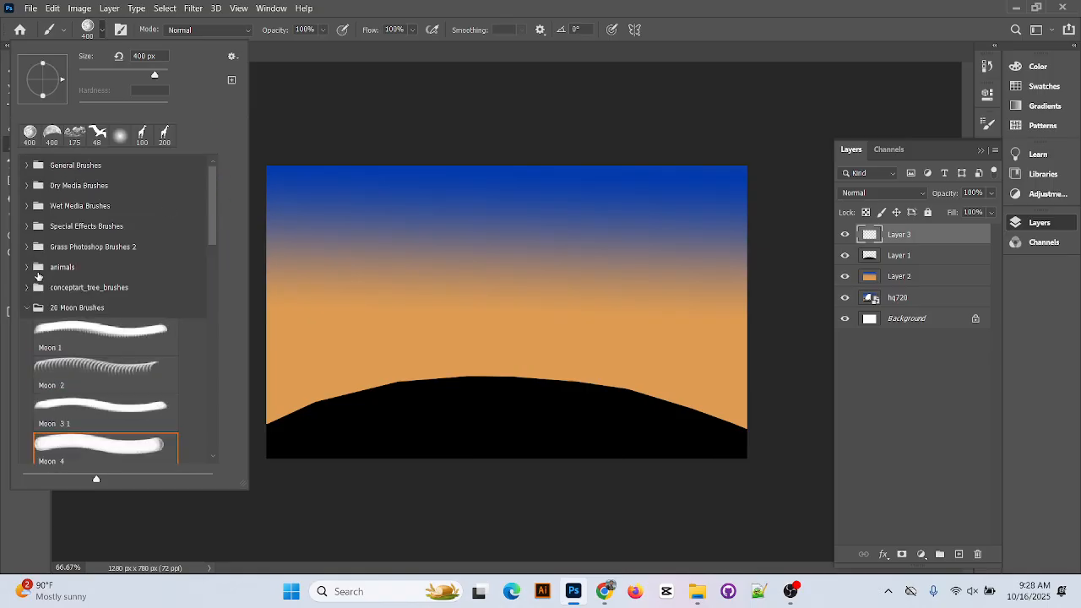
click(26, 267)
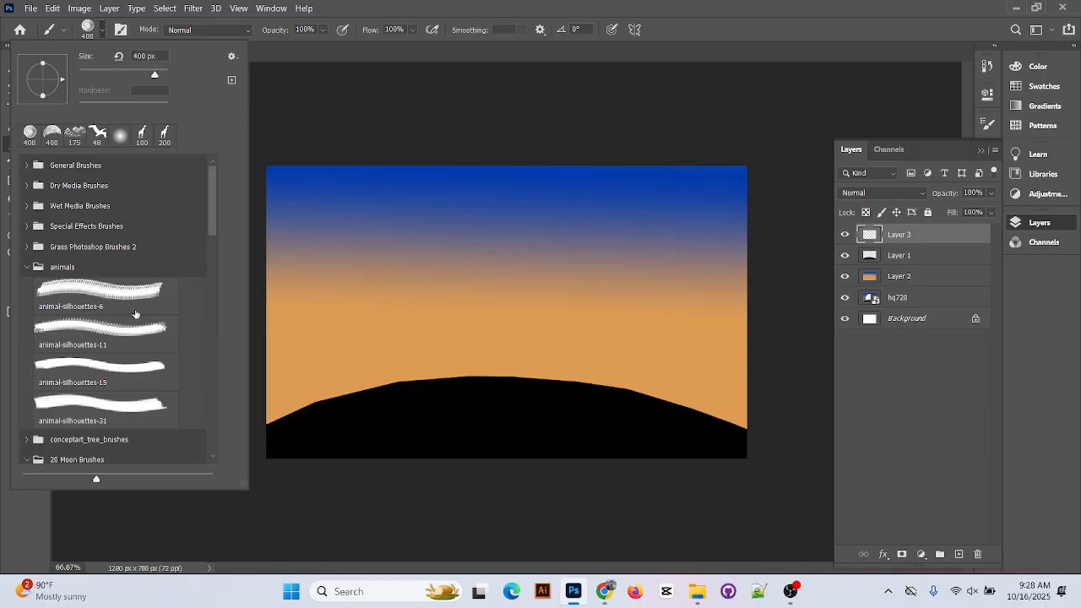
click(129, 293)
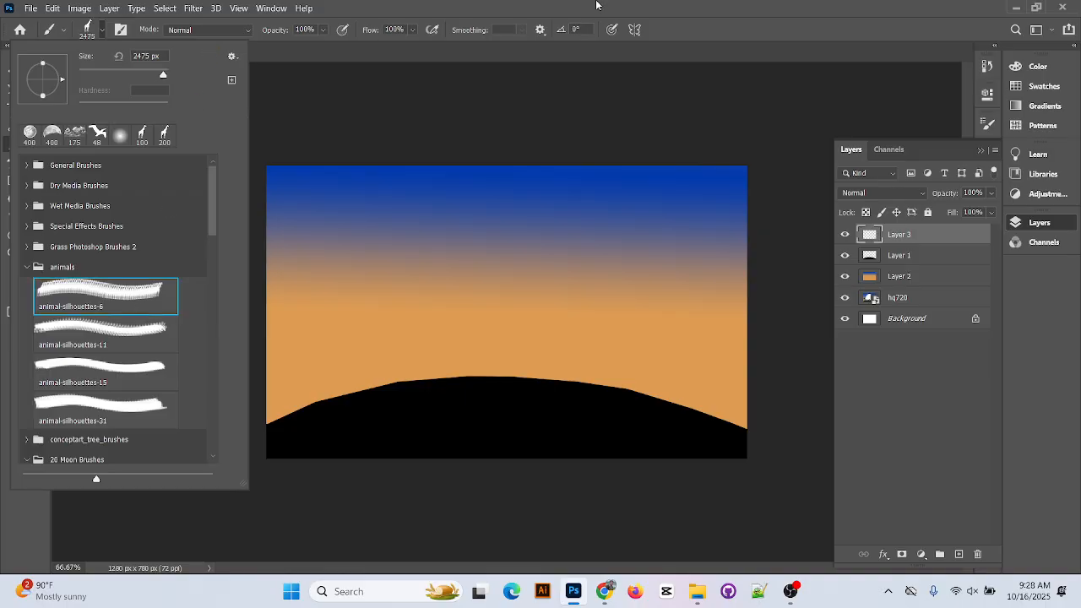
click(598, 5)
key(bracketleft)
key(bracketleft)
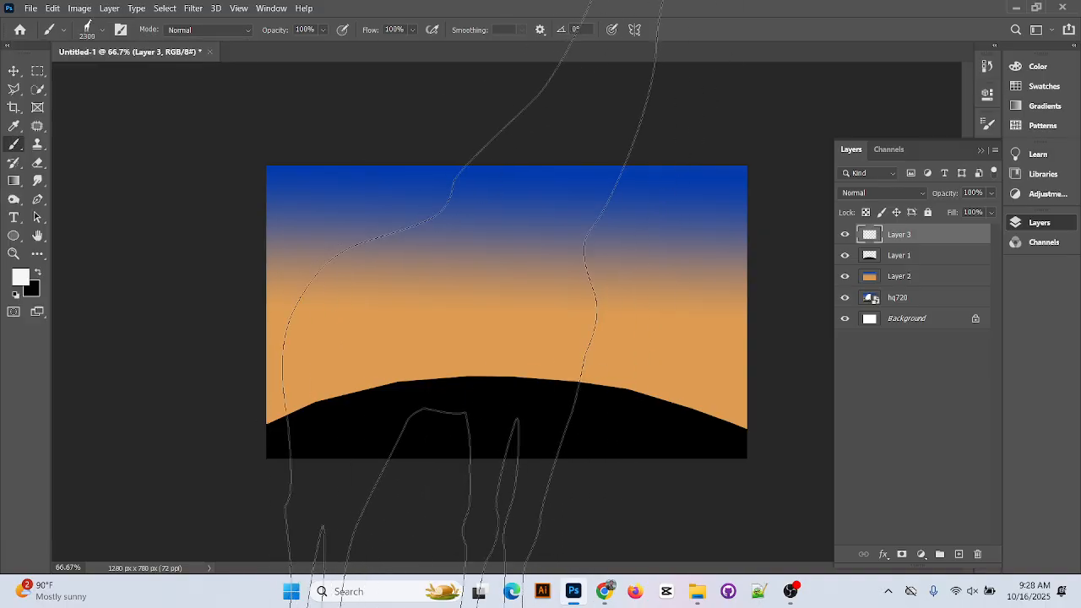
key(bracketleft)
key(bracketleft)
key(bracketleft)
key(bracketleft)
key(bracketleft)
key(bracketleft)
key(bracketleft)
key(bracketleft)
key(bracketleft)
key(bracketleft)
key(bracketleft)
key(bracketleft)
key(bracketleft)
key(bracketleft)
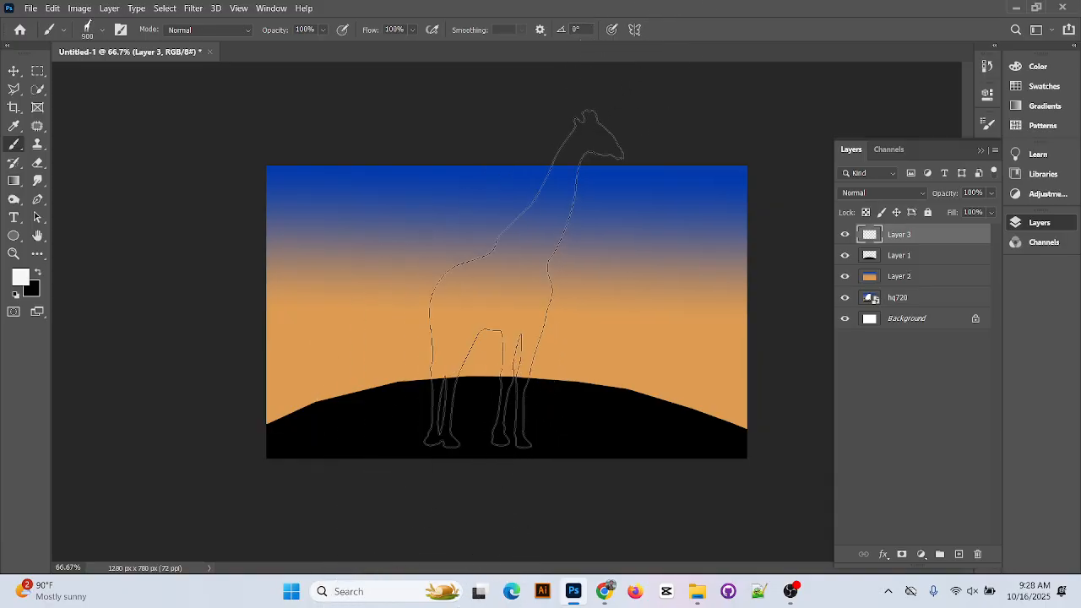
key(bracketleft)
key(bracketleft)
key(bracketleft)
key(bracketleft)
key(bracketleft)
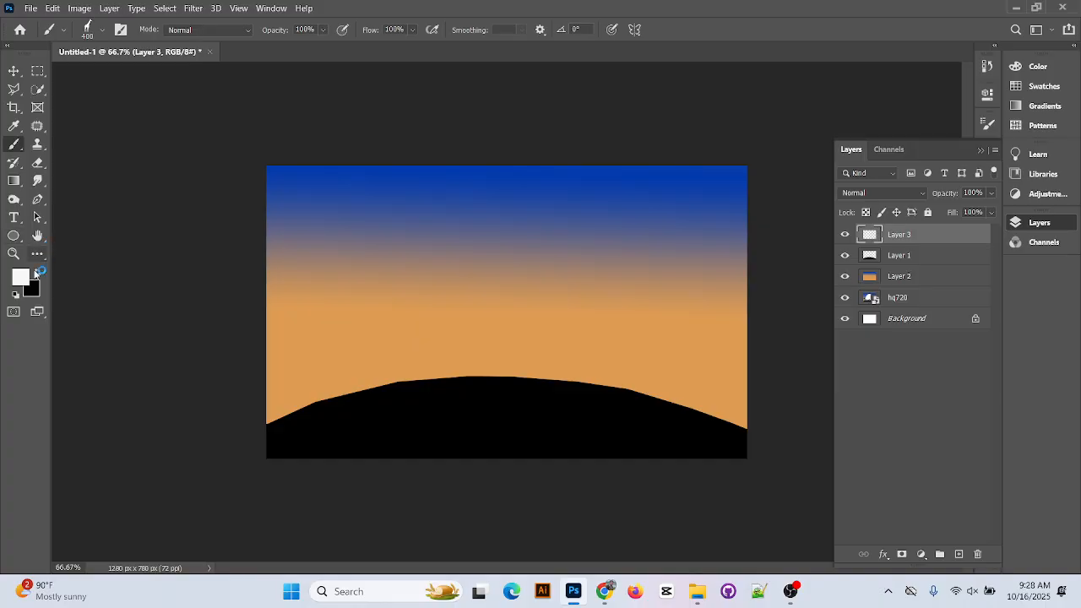
click(36, 272)
click(485, 280)
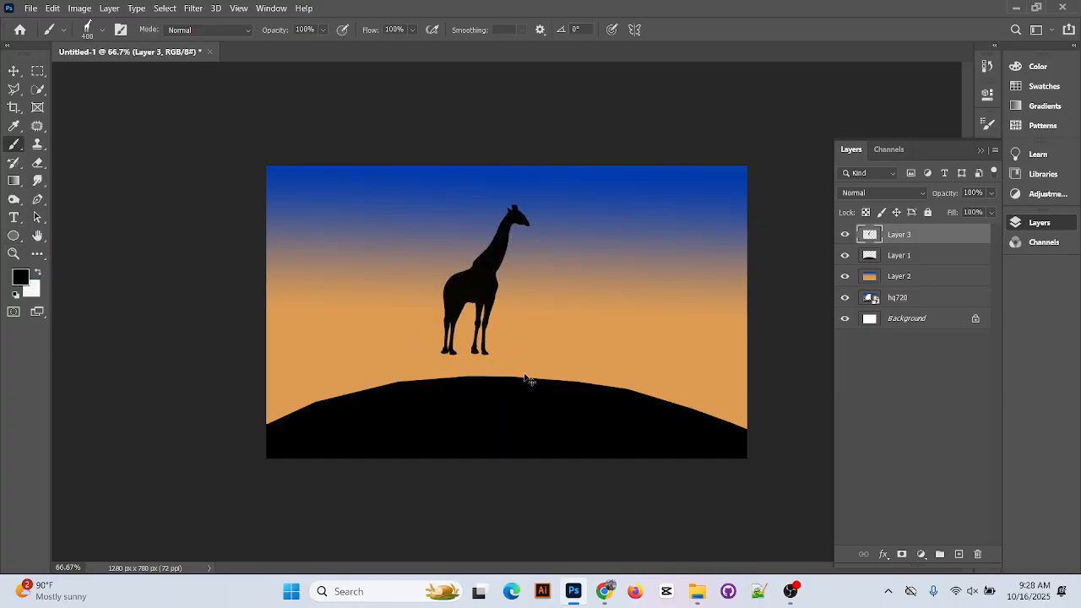
key(ctrl+z)
Collapse the animals and moon folders and pick Cloud 4 from Cloud Brushes 0981 2 at 900 px
click(102, 32)
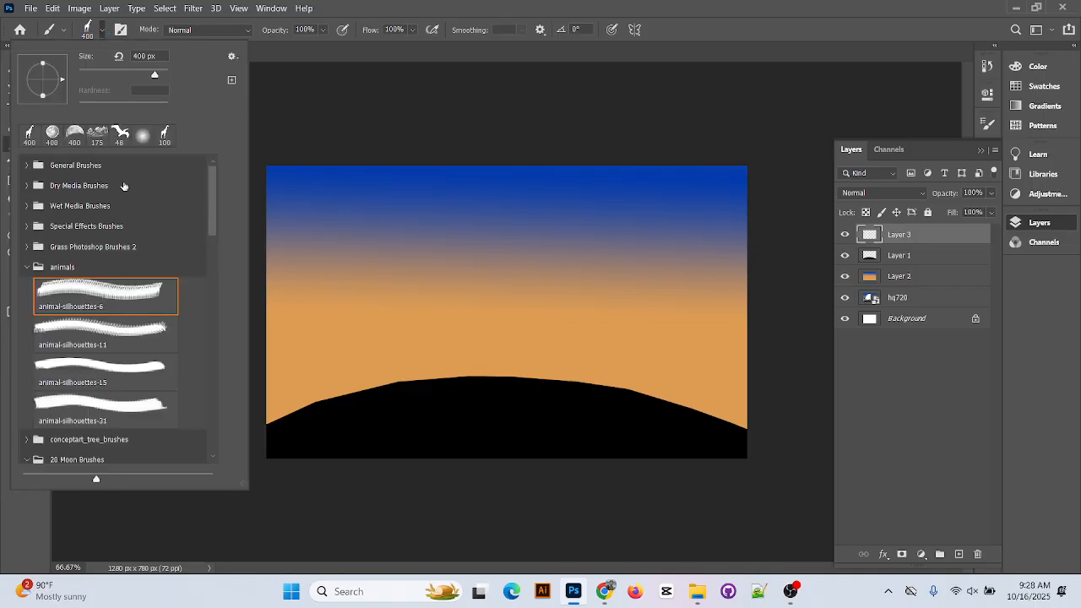
scroll(124, 296, down, 1)
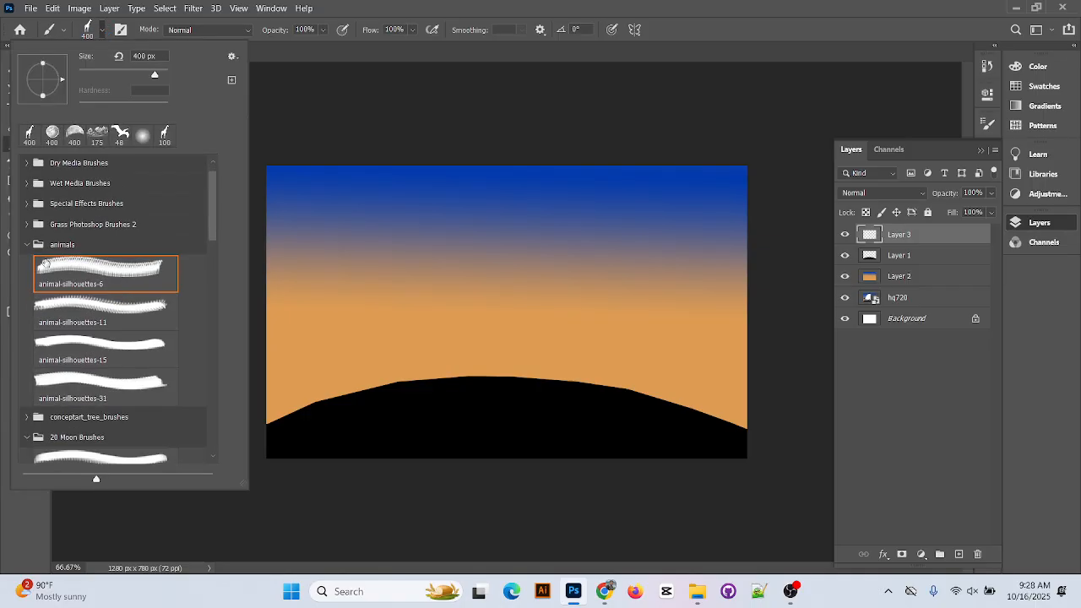
click(26, 245)
scroll(54, 320, down, 2)
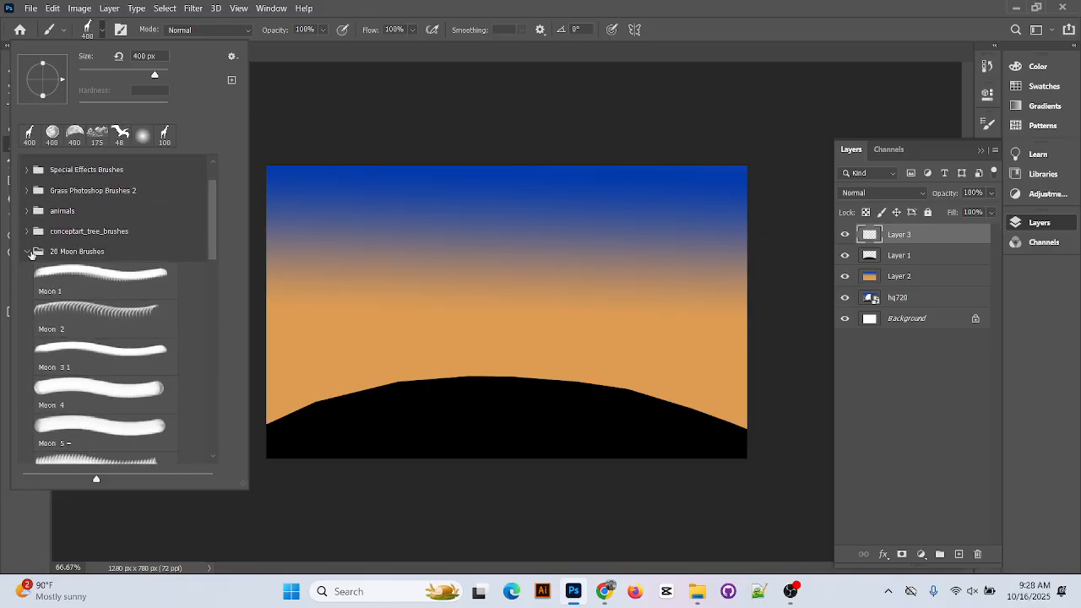
click(28, 252)
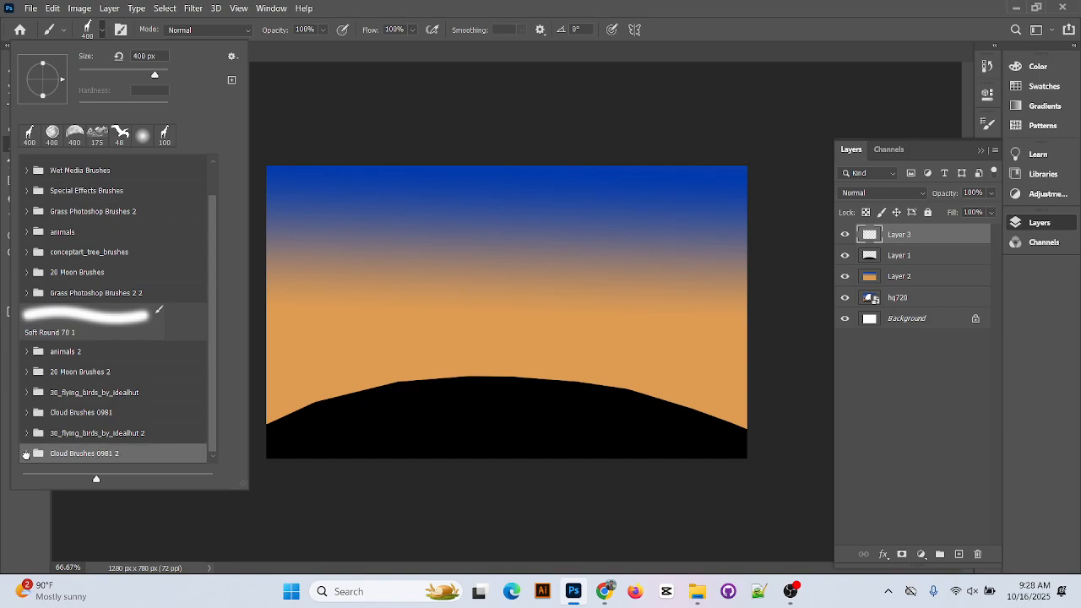
click(27, 454)
scroll(97, 411, down, 5)
click(102, 266)
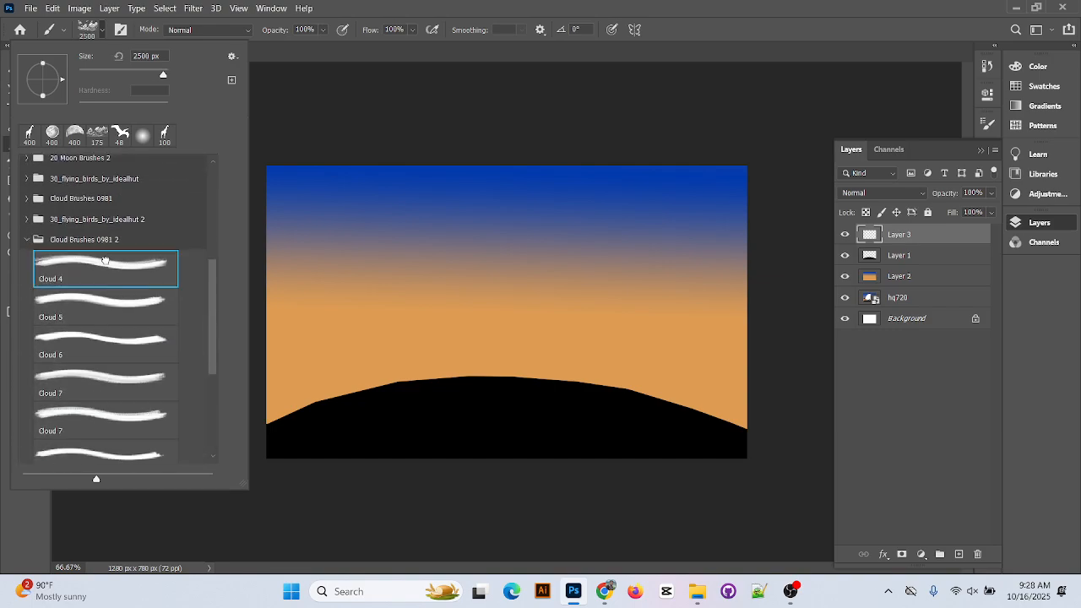
click(865, 4)
key(bracketleft)
key(bracketleft)
key(bracketleft)
key(bracketleft)
key(bracketleft)
key(bracketleft)
key(bracketleft)
key(bracketleft)
key(bracketleft)
key(bracketleft)
key(bracketleft)
key(bracketleft)
key(bracketleft)
key(bracketleft)
key(bracketleft)
key(bracketleft)
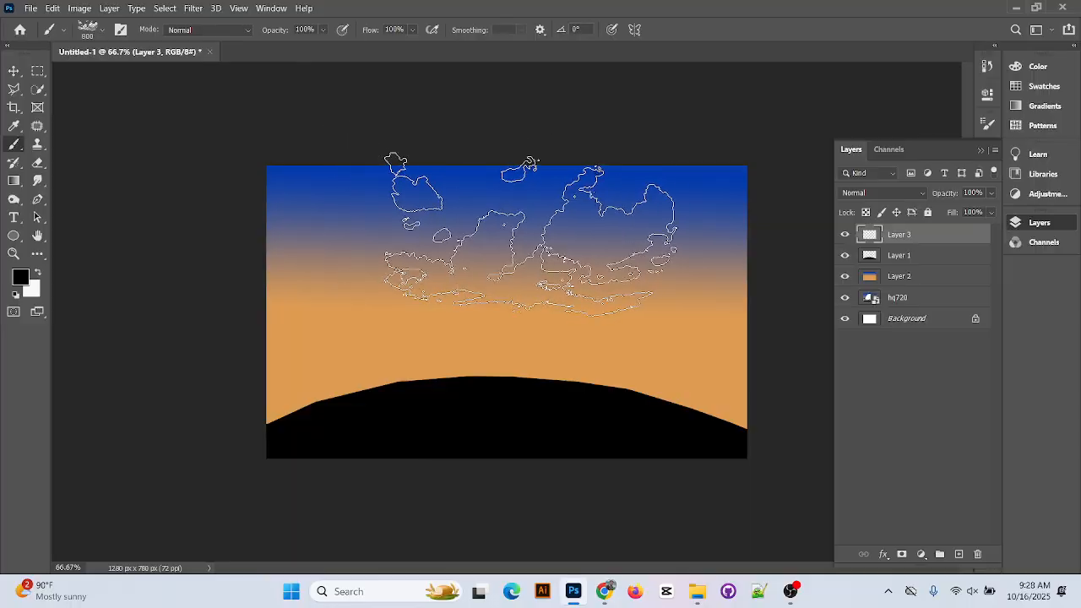
Stamp a dark cloud and two 300 px white clouds in the sky, then undo them all
click(530, 236)
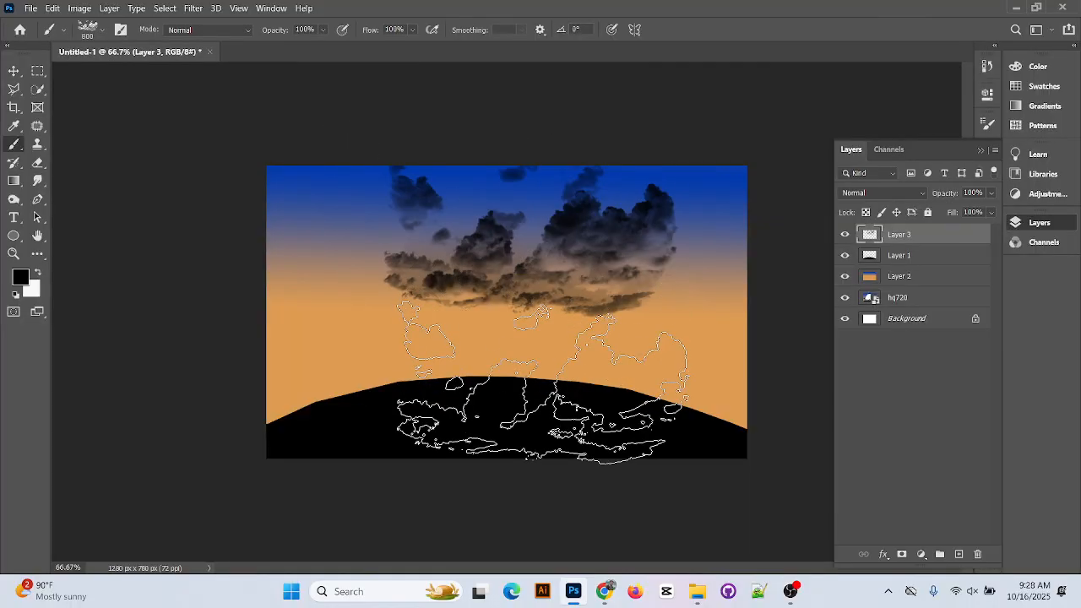
click(38, 273)
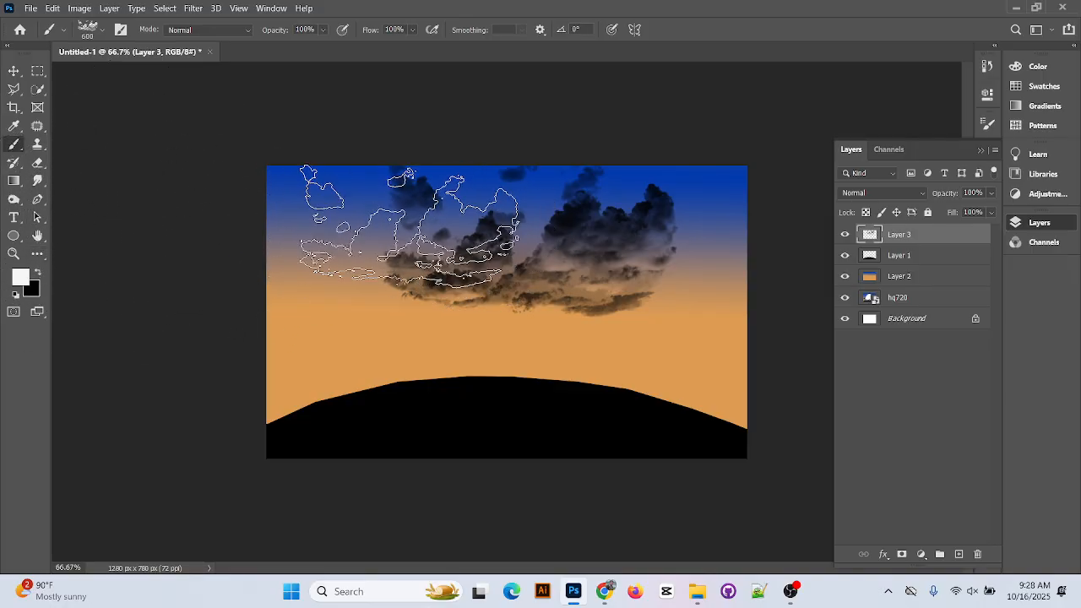
key(bracketleft)
key(bracketleft)
key(bracketleft)
click(367, 325)
click(333, 215)
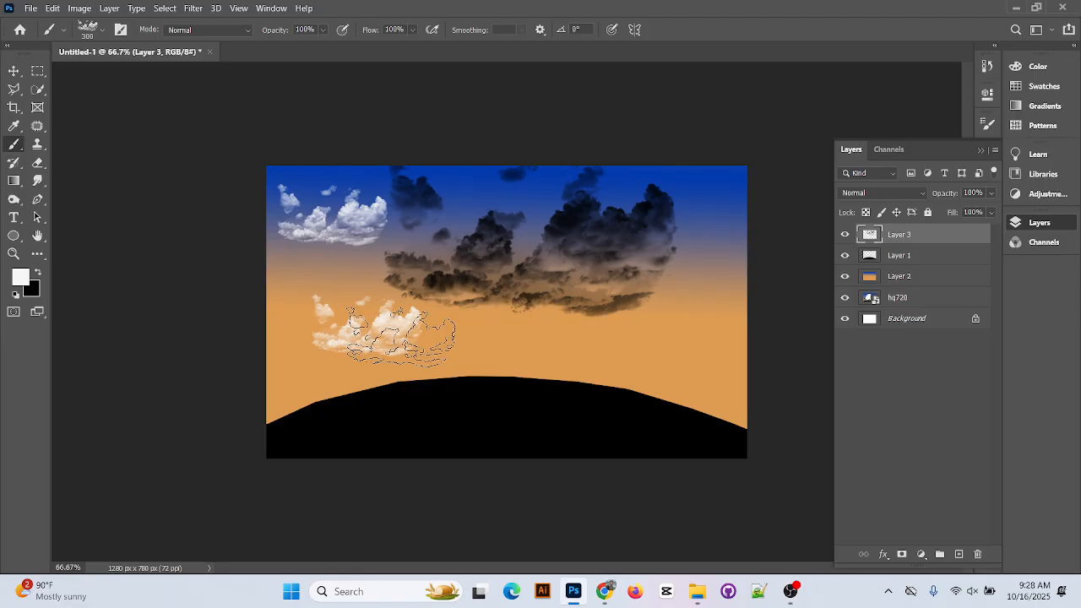
key(ctrl+z)
key(ctrl+z)
key(ctrl+z)
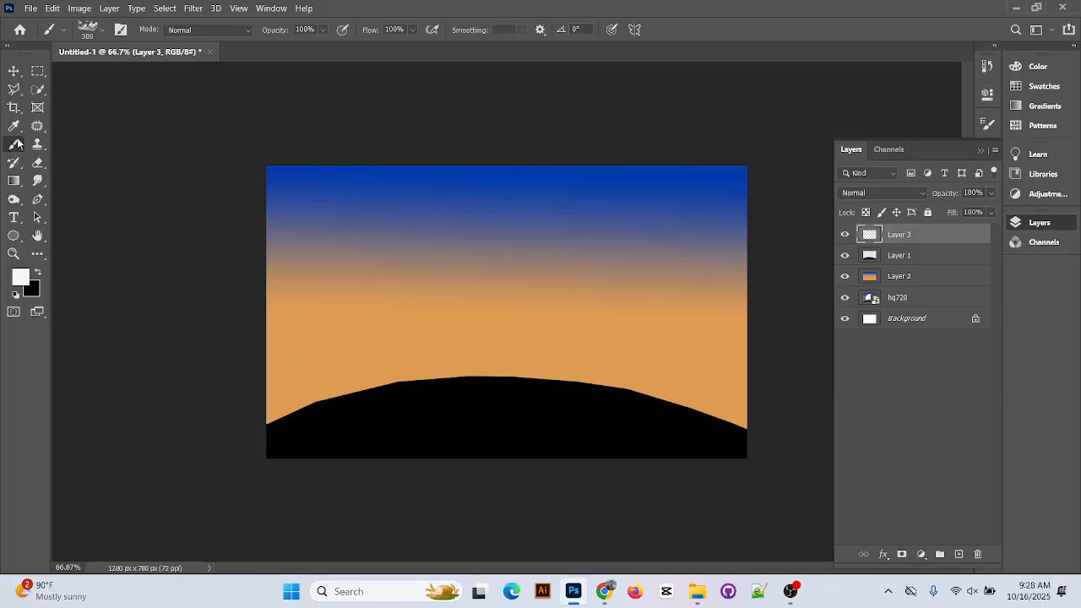
In the brush presets, collapse Cloud Brushes 0981 2 and expand the 20 Moon Brushes 2 folder
click(102, 31)
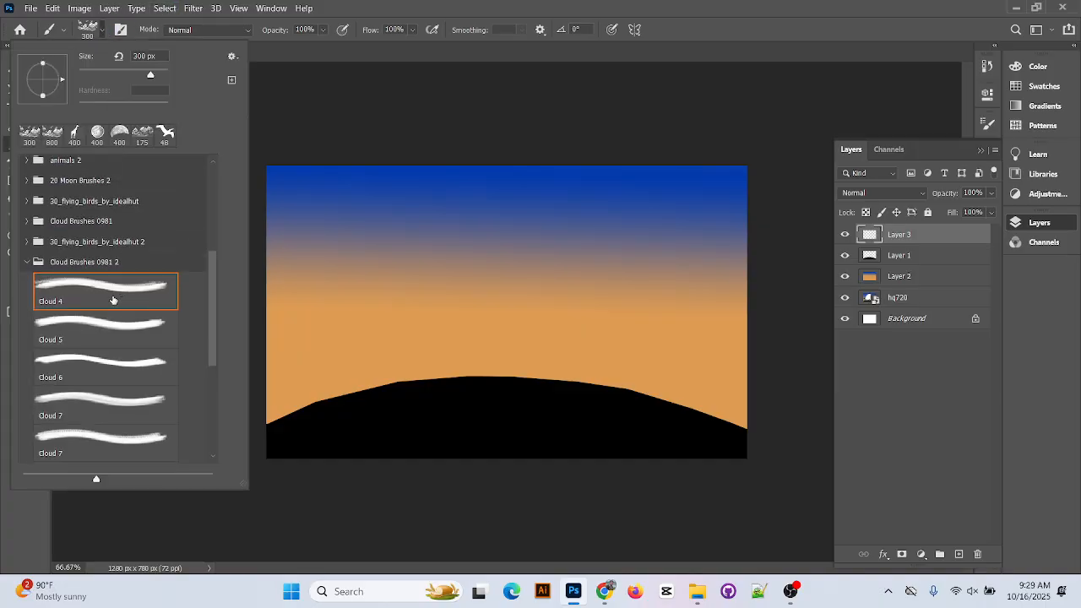
scroll(71, 265, up, 1)
scroll(40, 270, up, 1)
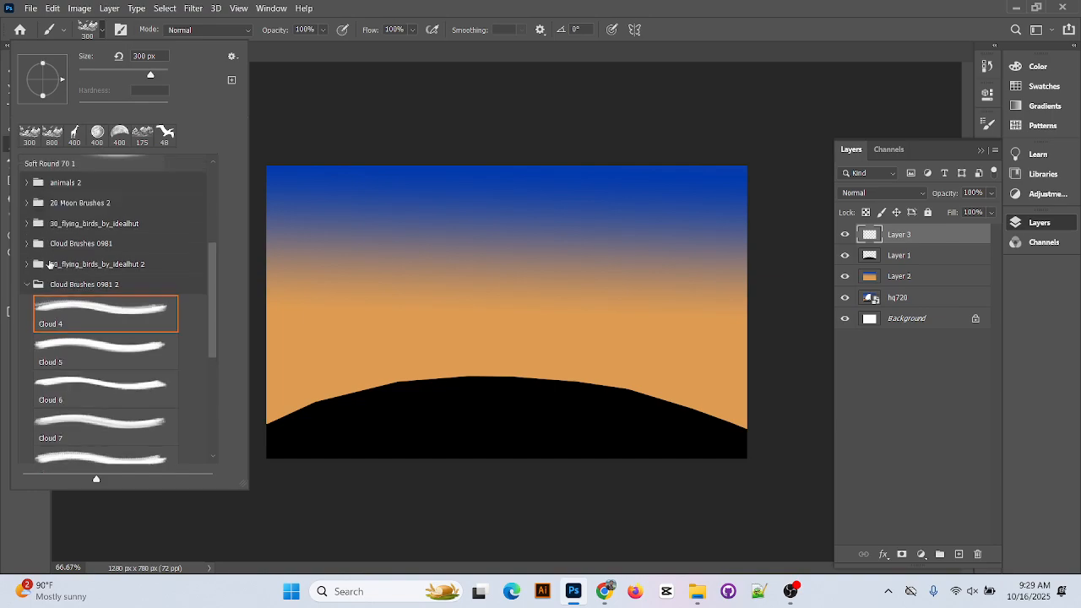
scroll(35, 301, down, 1)
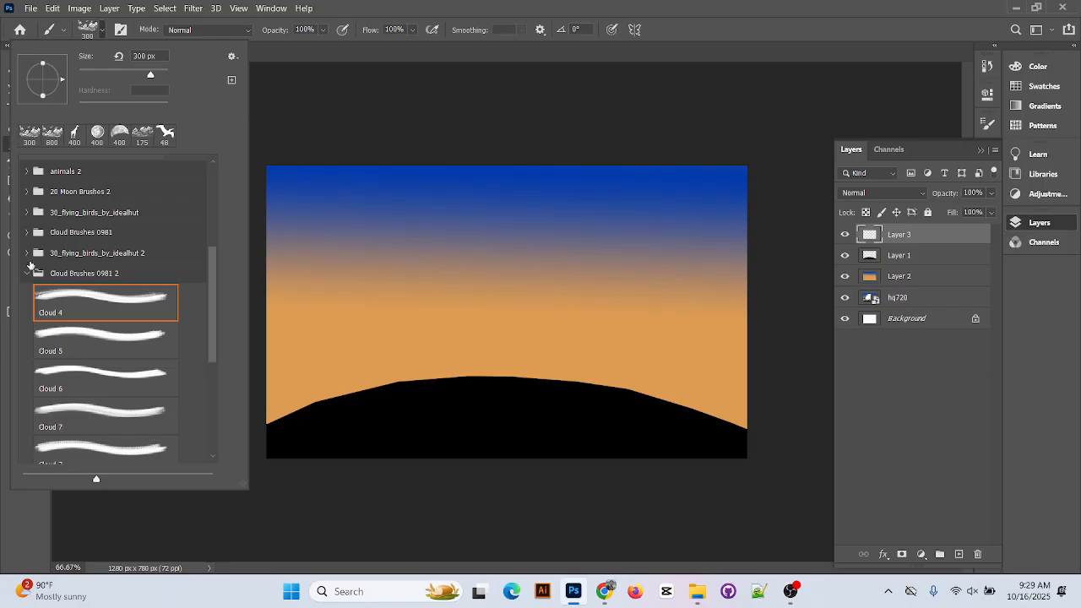
click(31, 274)
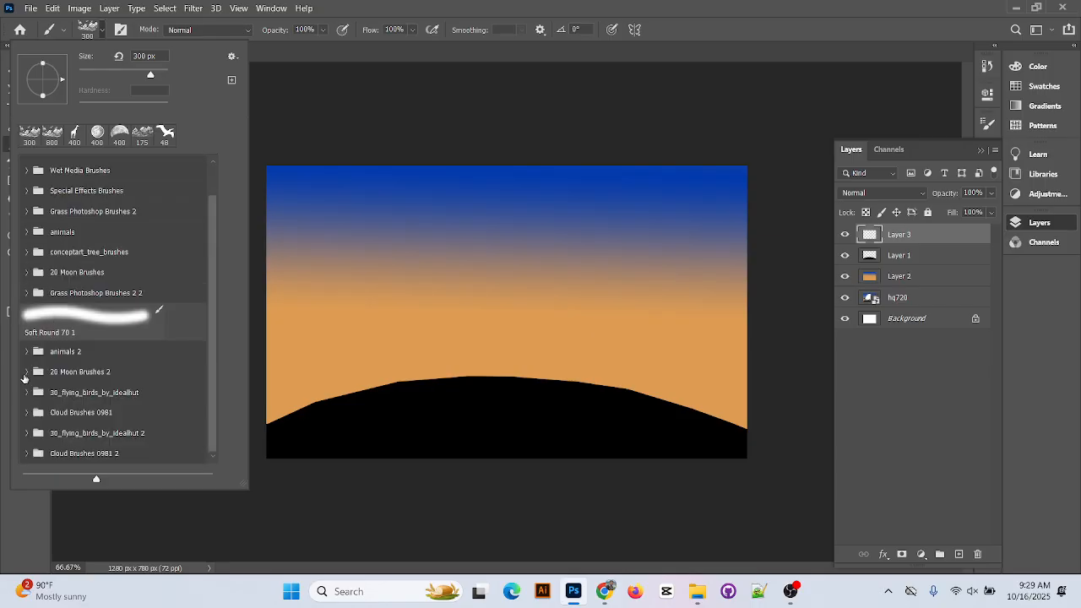
click(25, 374)
scroll(135, 440, down, 2)
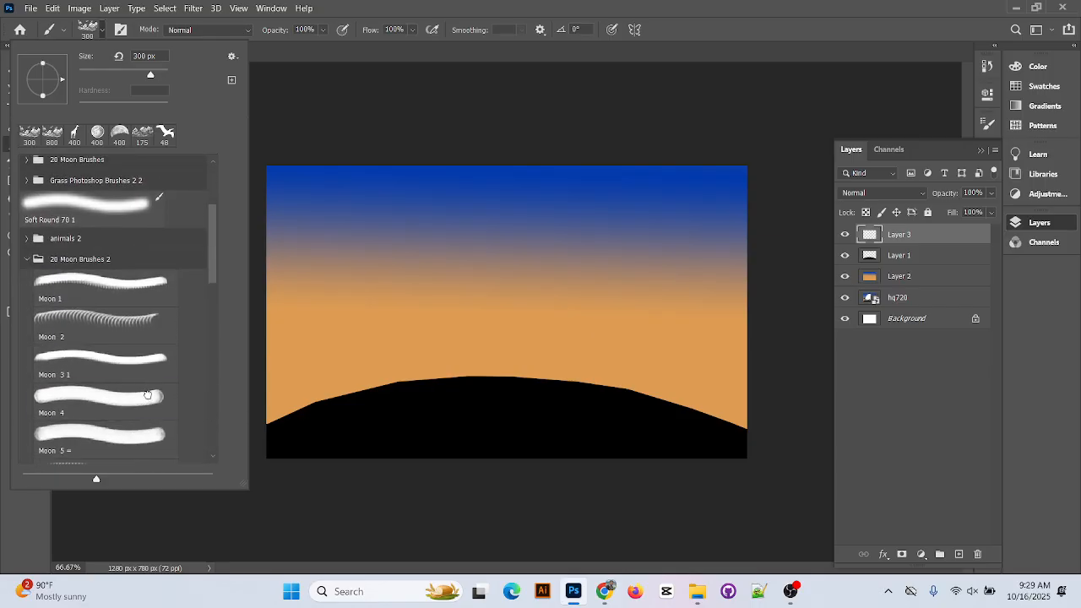
Try Moon 4, 5, 8, 7 and 10, then settle on Moon 11 at 73 px
click(148, 395)
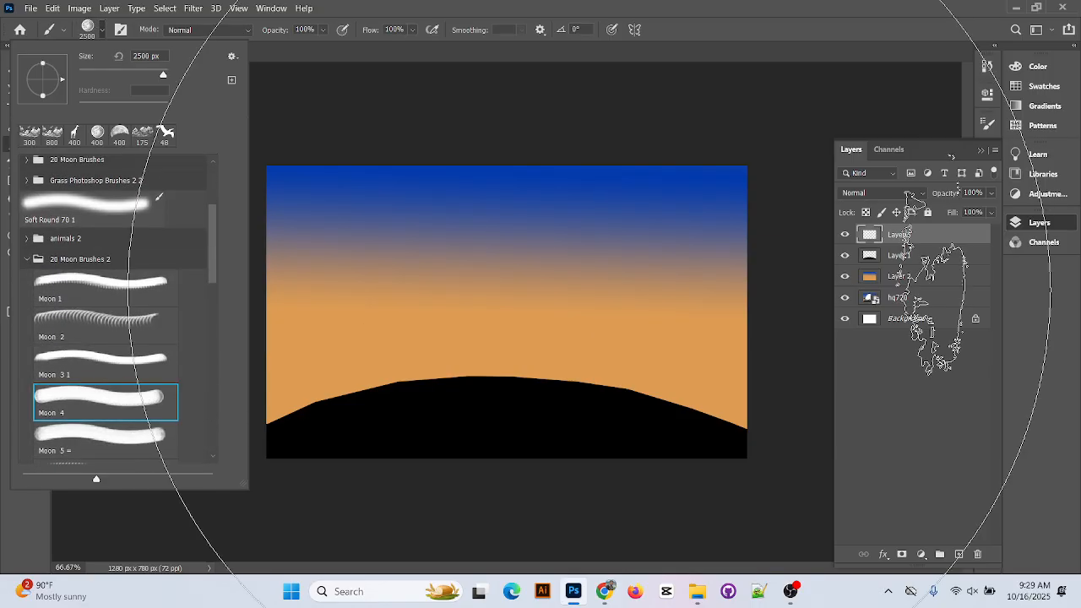
click(122, 436)
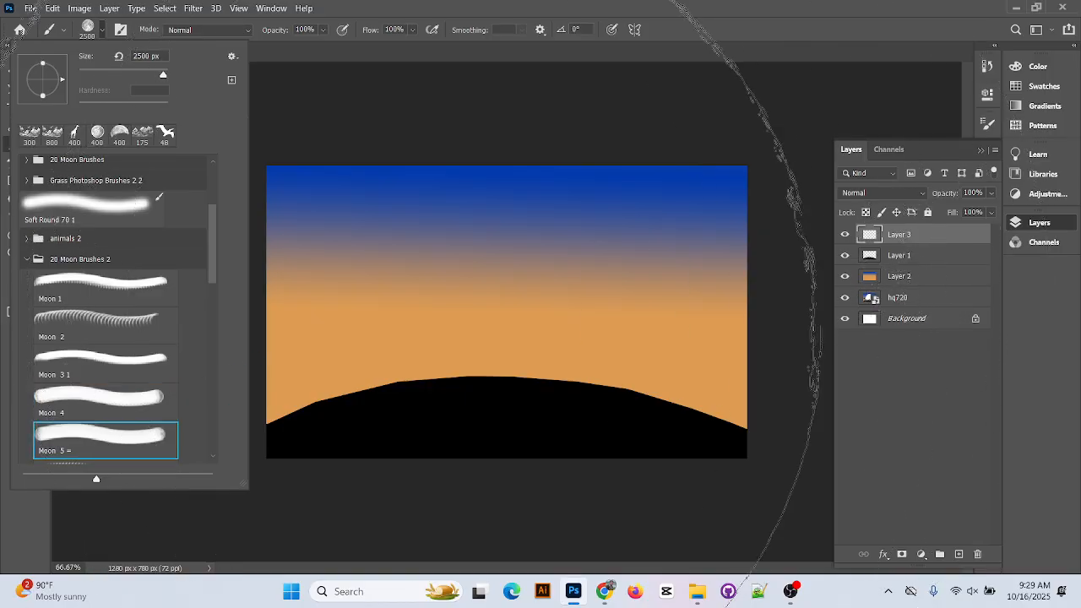
scroll(158, 395, down, 1)
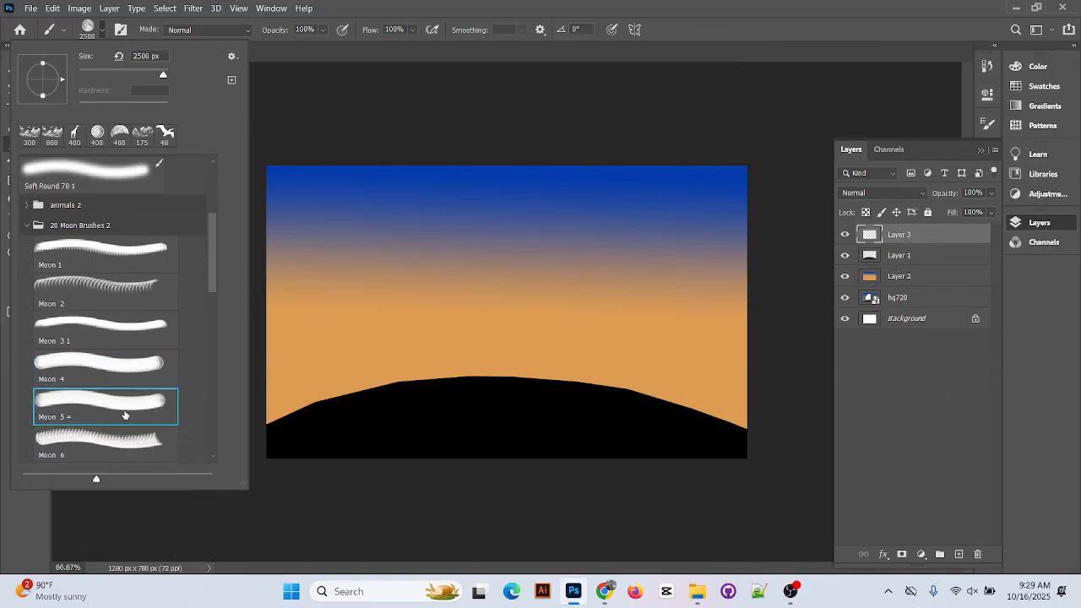
scroll(126, 413, down, 2)
click(130, 439)
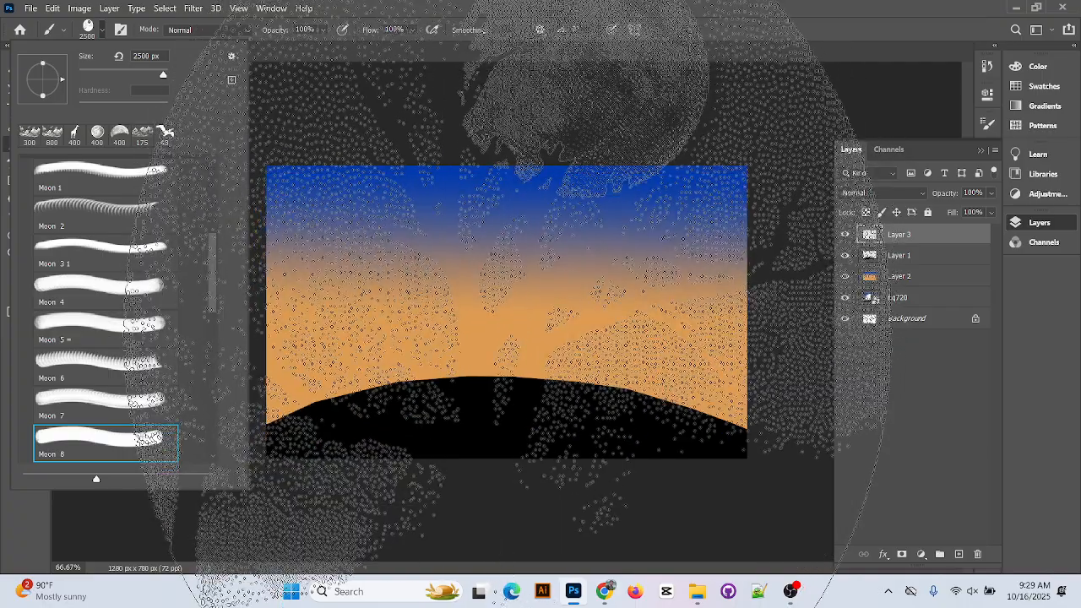
click(152, 405)
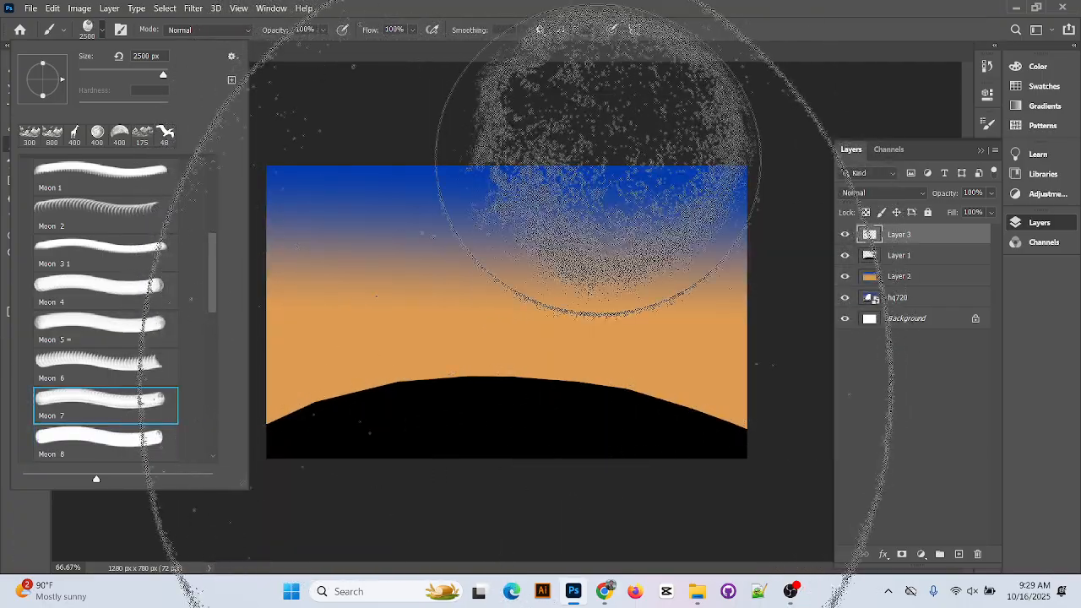
scroll(156, 422, down, 3)
click(149, 429)
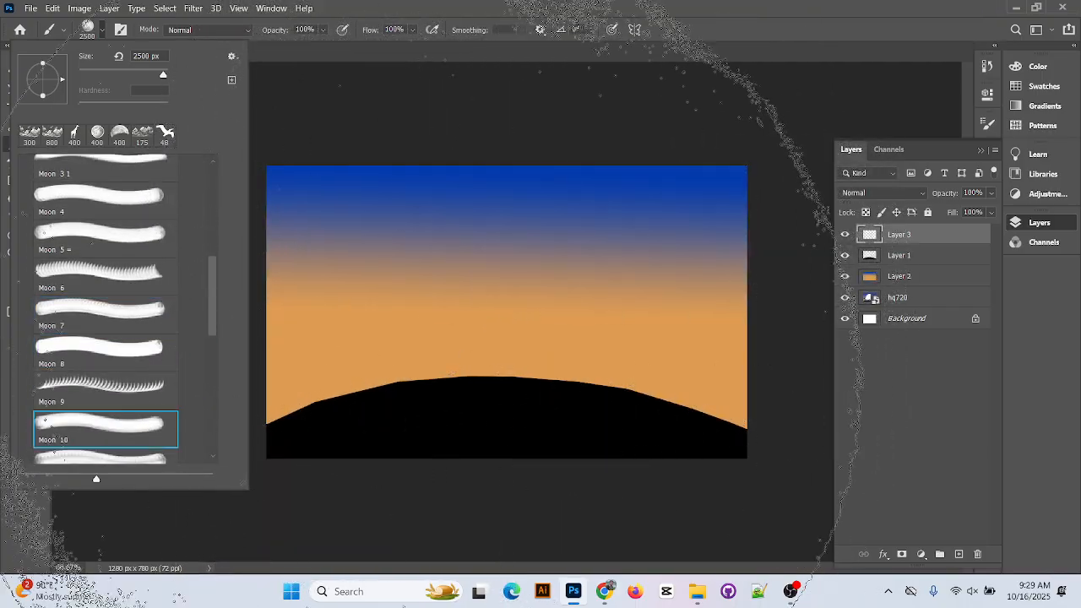
scroll(54, 386, down, 2)
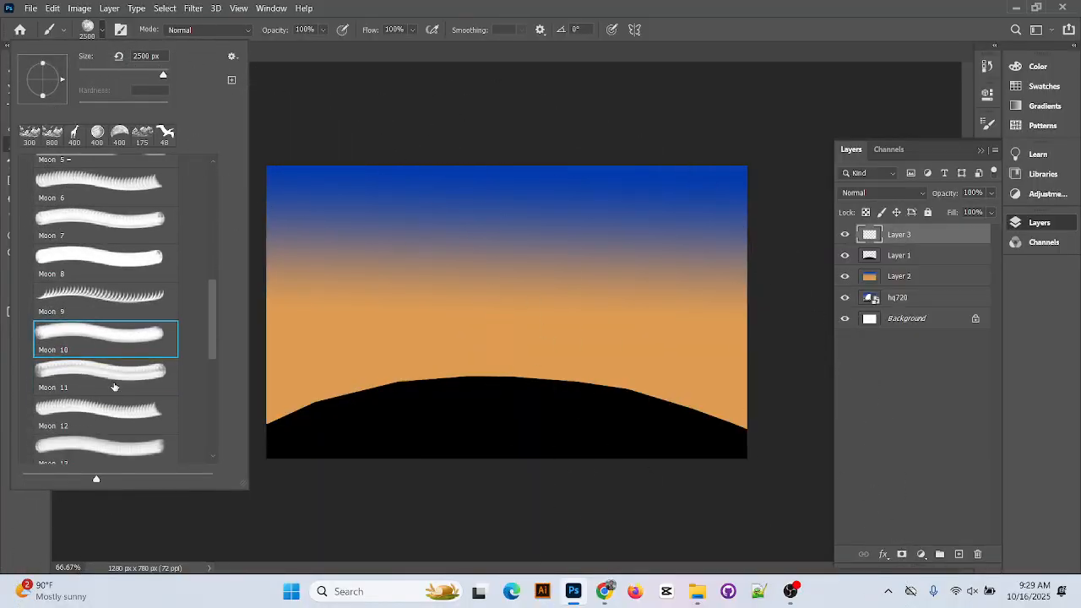
click(54, 387)
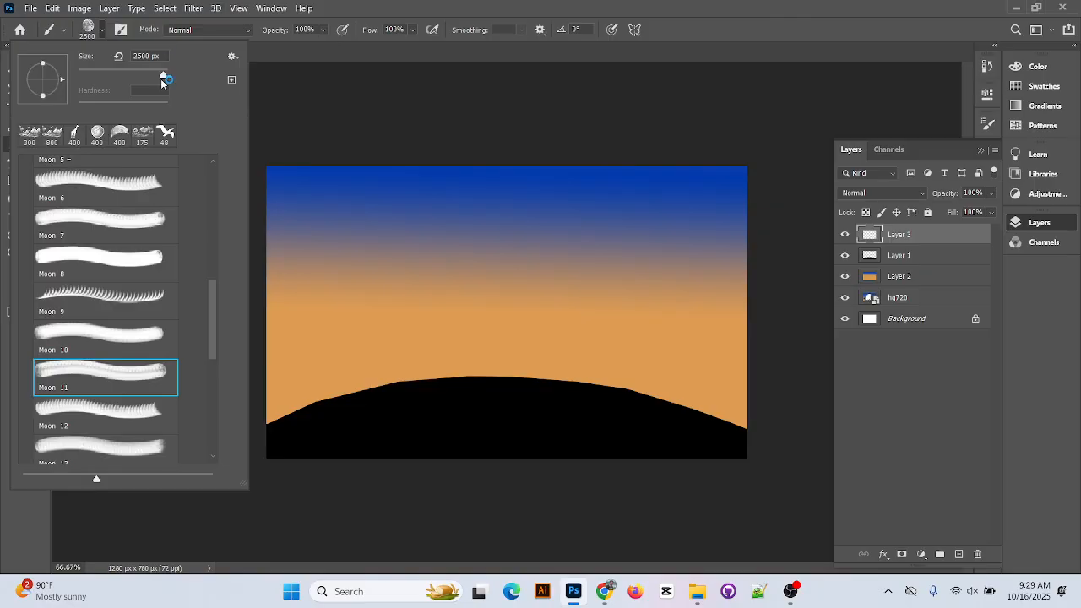
drag(164, 76, 111, 76)
Resize the Moon 11 brush up to 1000 px, then down to 800 px
click(707, 4)
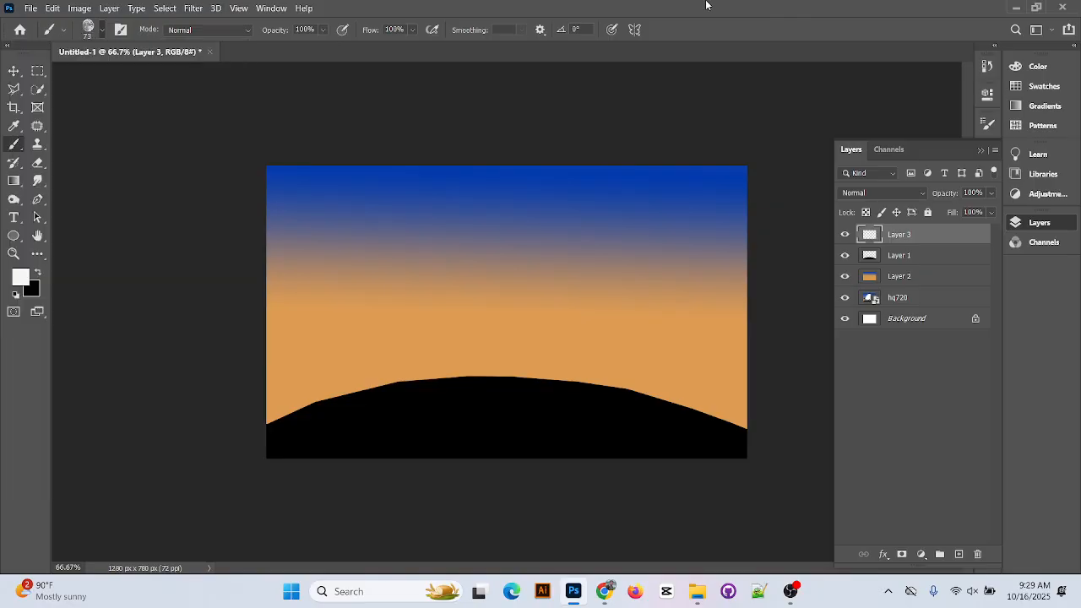
key(bracketright)
key(bracketright)
key(bracketright)
key(bracketright)
key(bracketright)
key(bracketright)
key(bracketright)
key(bracketright)
key(bracketright)
key(bracketright)
key(bracketright)
key(bracketright)
key(bracketright)
key(bracketright)
key(bracketright)
key(bracketright)
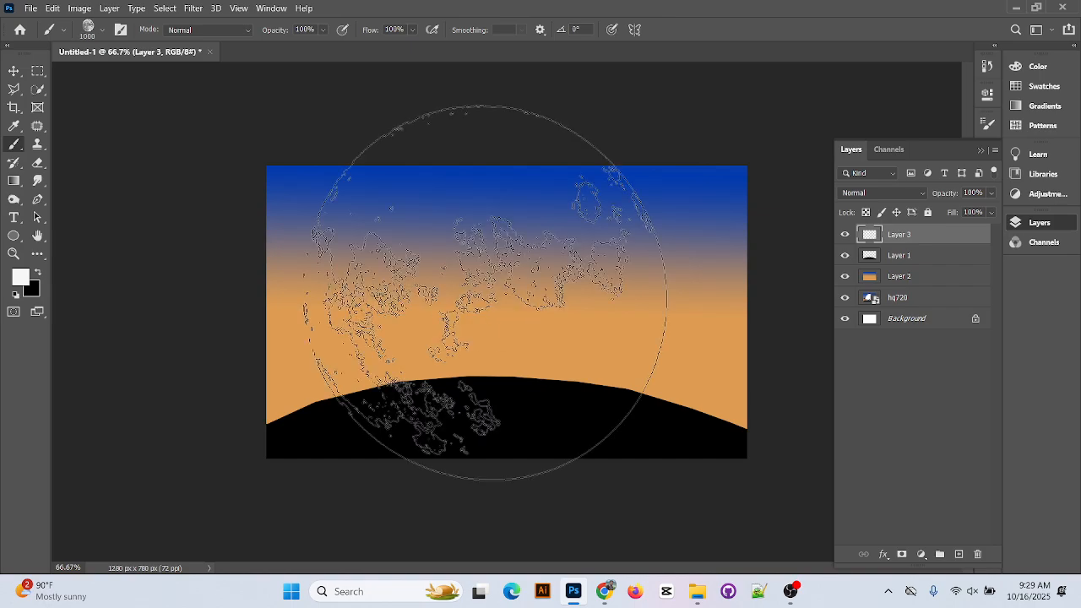
key(bracketleft)
key(bracketleft)
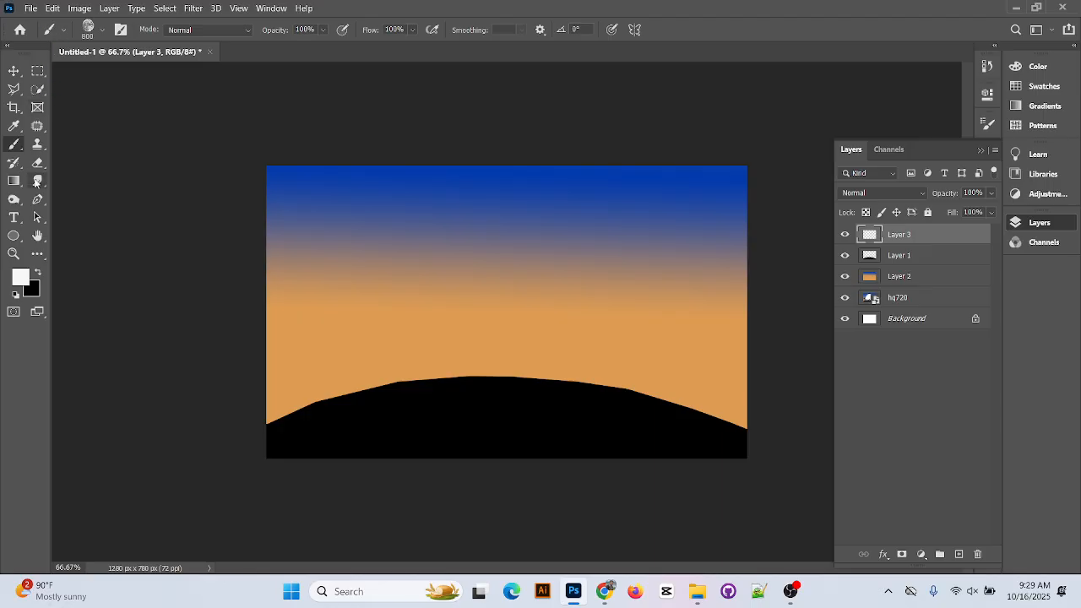
Keep the regular Brush Tool from the painting flyout and show the brush presets
right_click(16, 149)
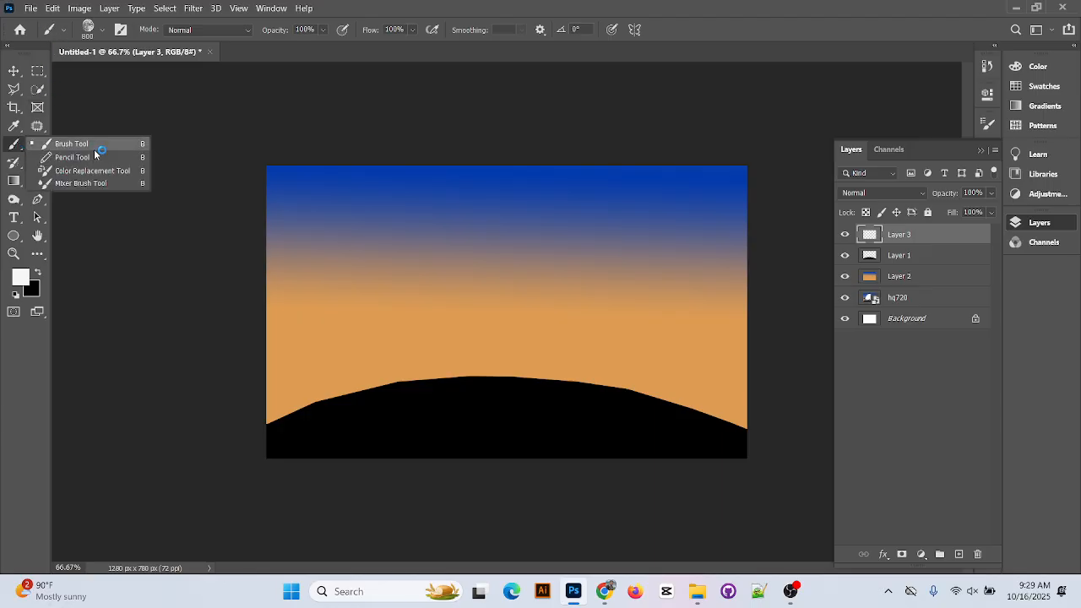
click(90, 148)
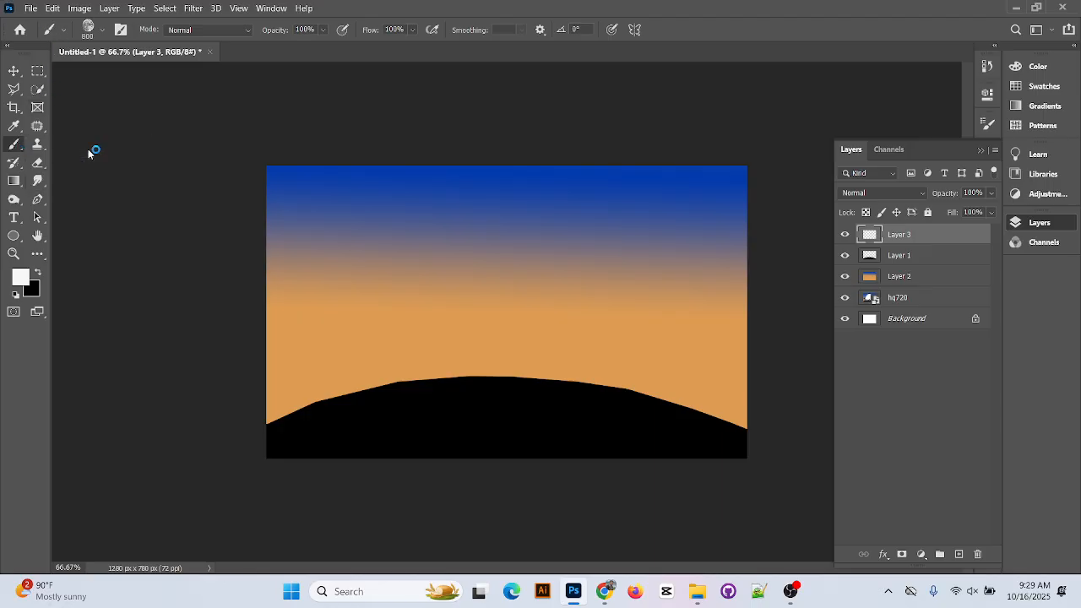
click(101, 28)
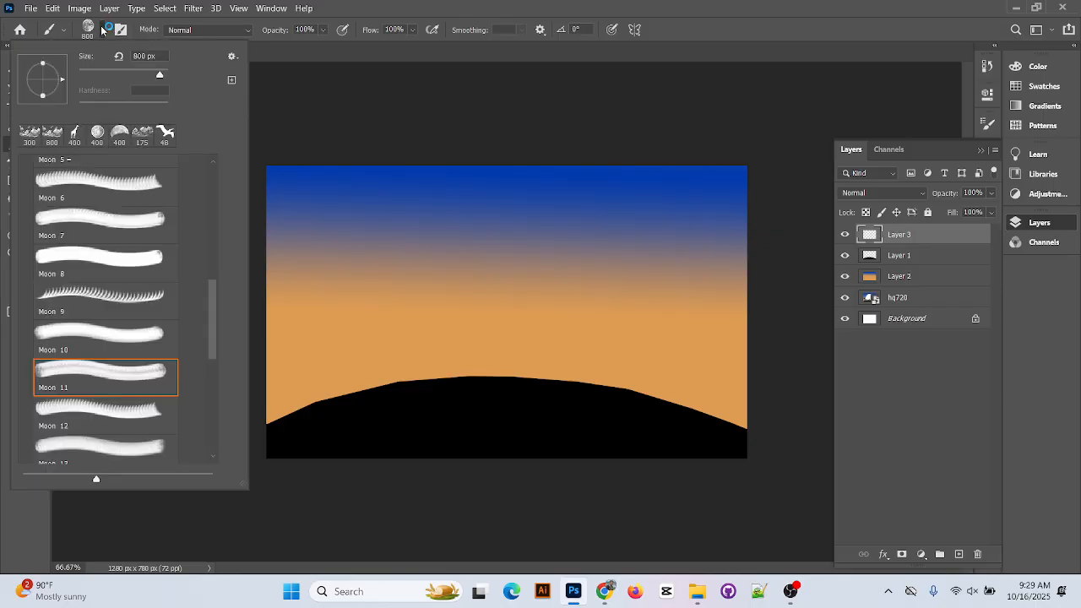
Import Cloud Brushes 0981.abr from the preset picker's menu, then close the picker
click(232, 59)
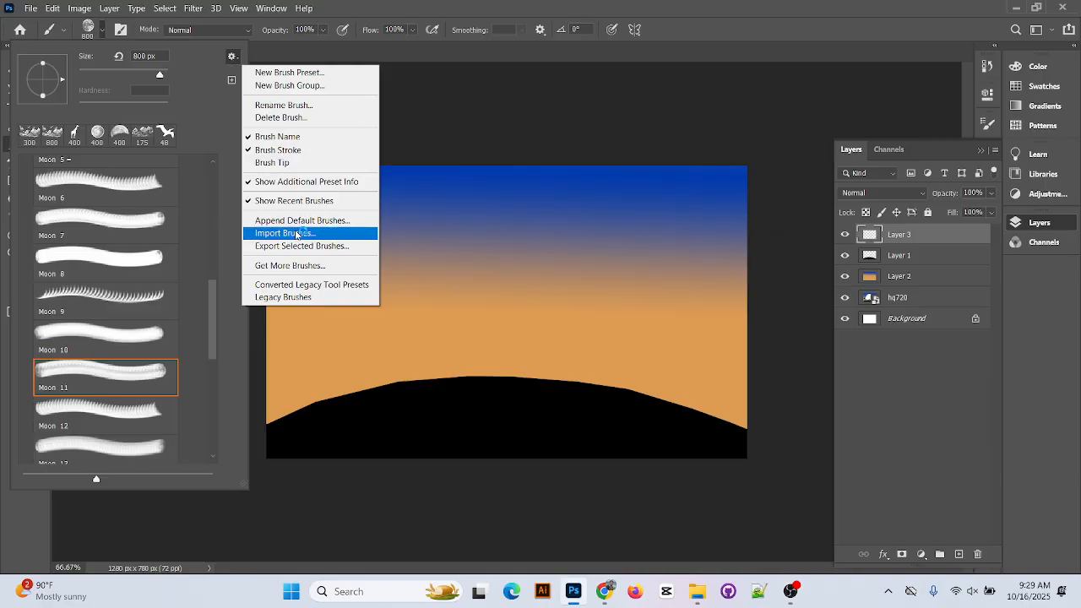
click(296, 234)
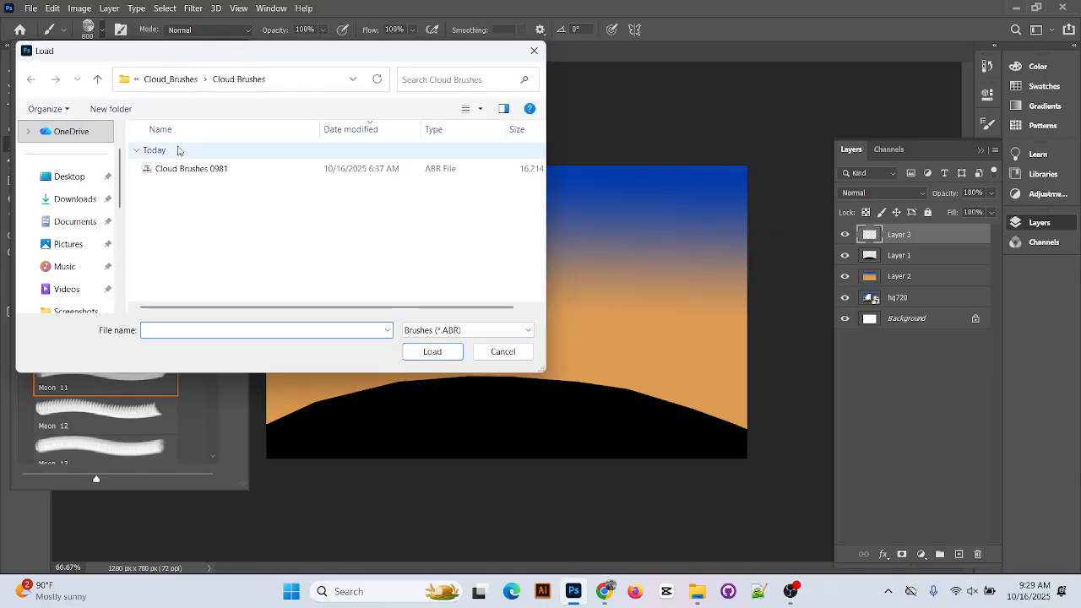
click(213, 174)
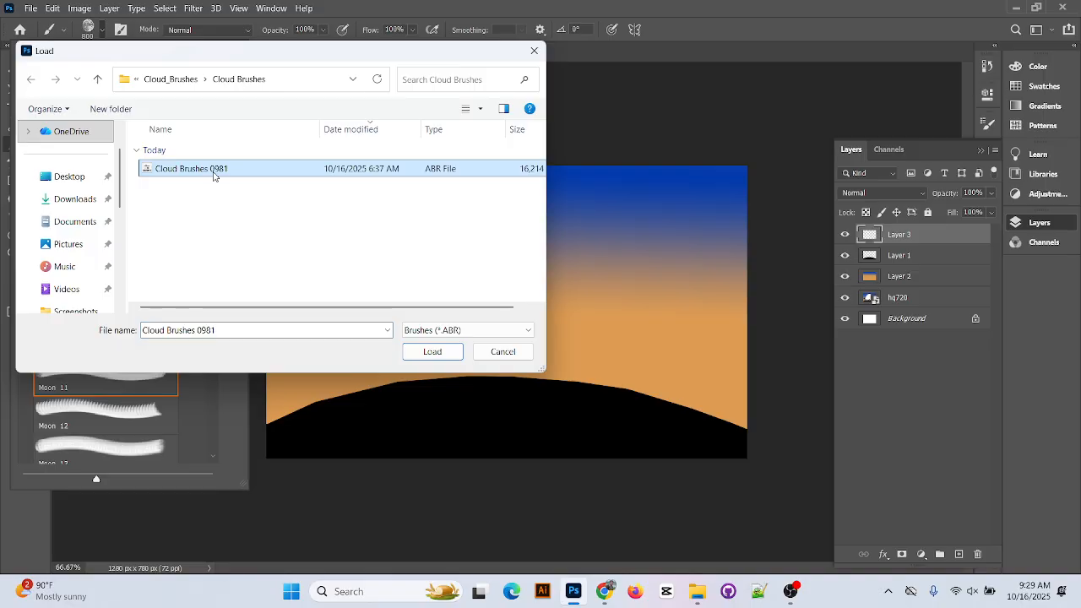
click(432, 351)
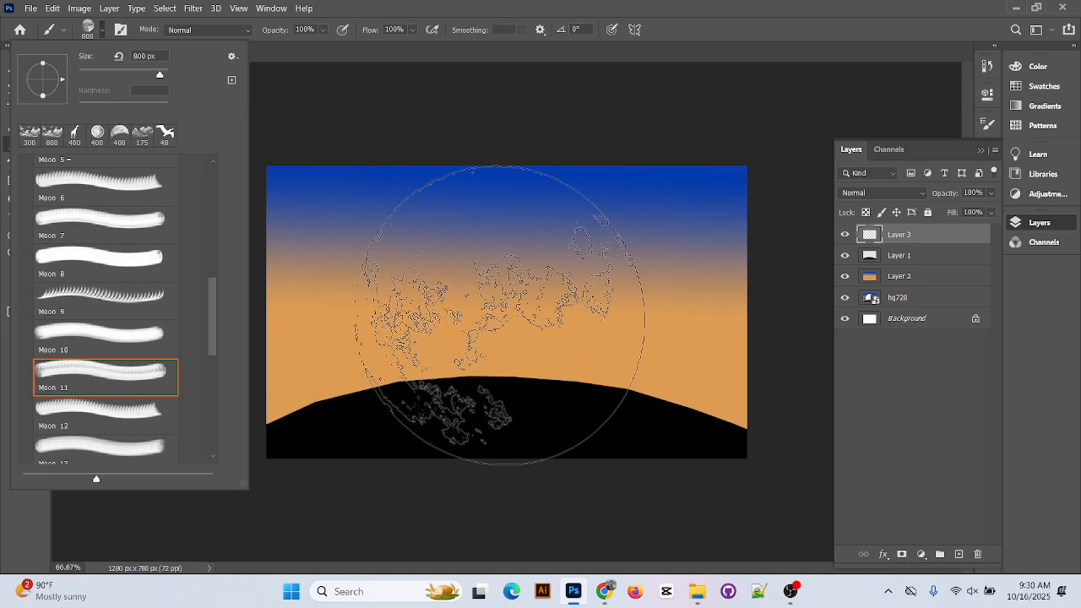
click(803, 5)
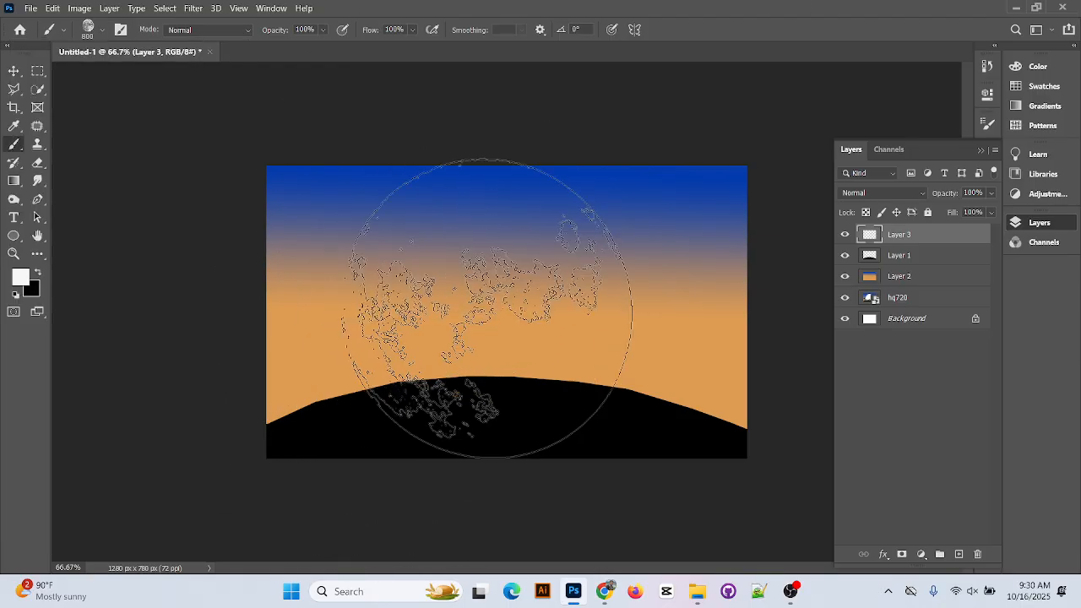
Stamp the moon with a 600 px brush, then drag it to centre it over the hill
key(bracketleft)
key(bracketleft)
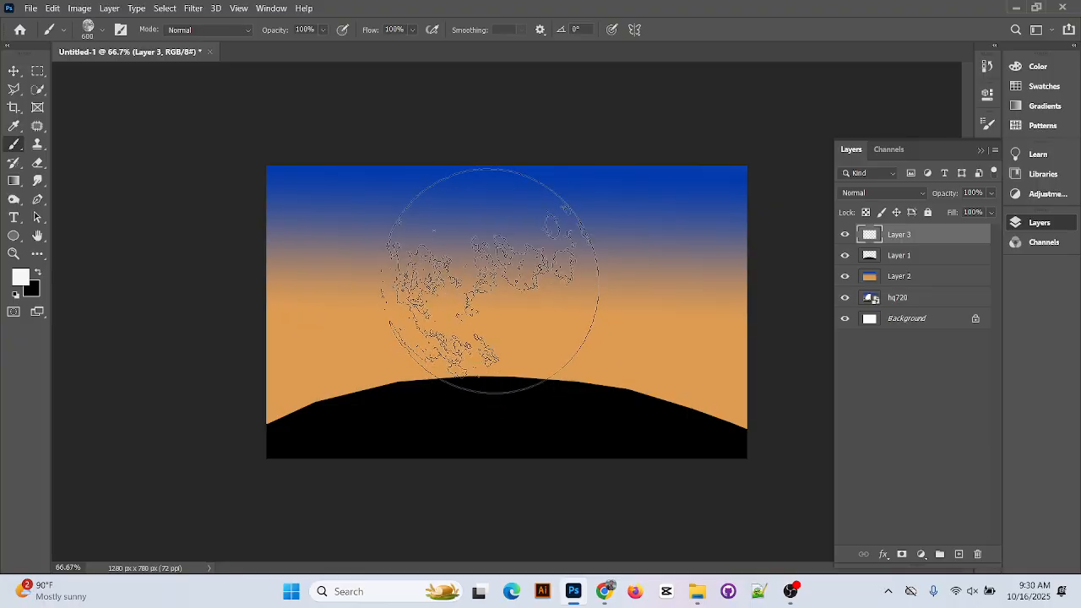
click(492, 298)
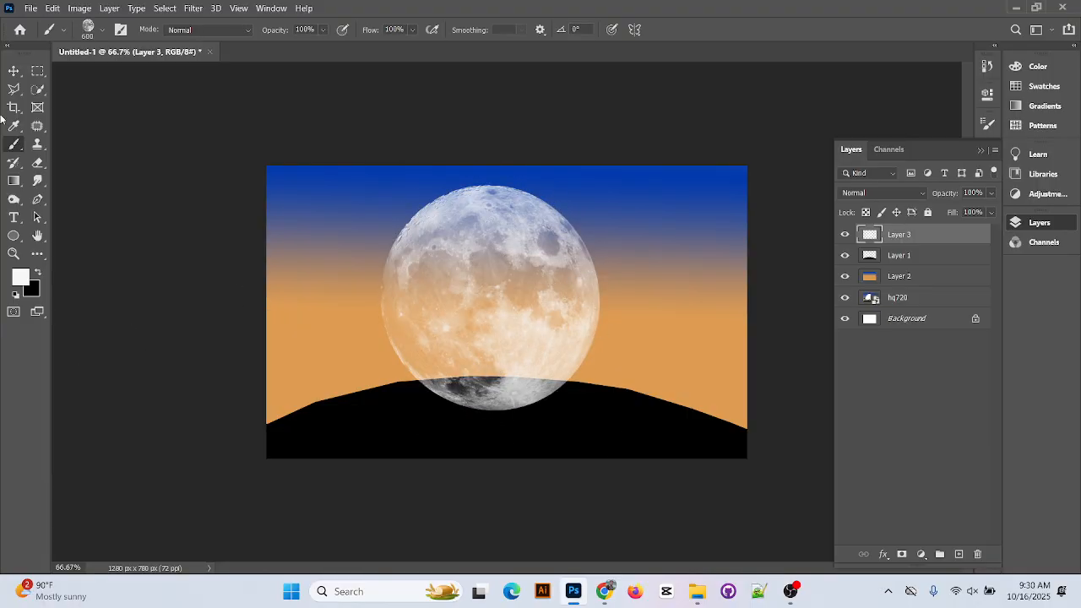
click(14, 71)
drag(564, 311, 554, 311)
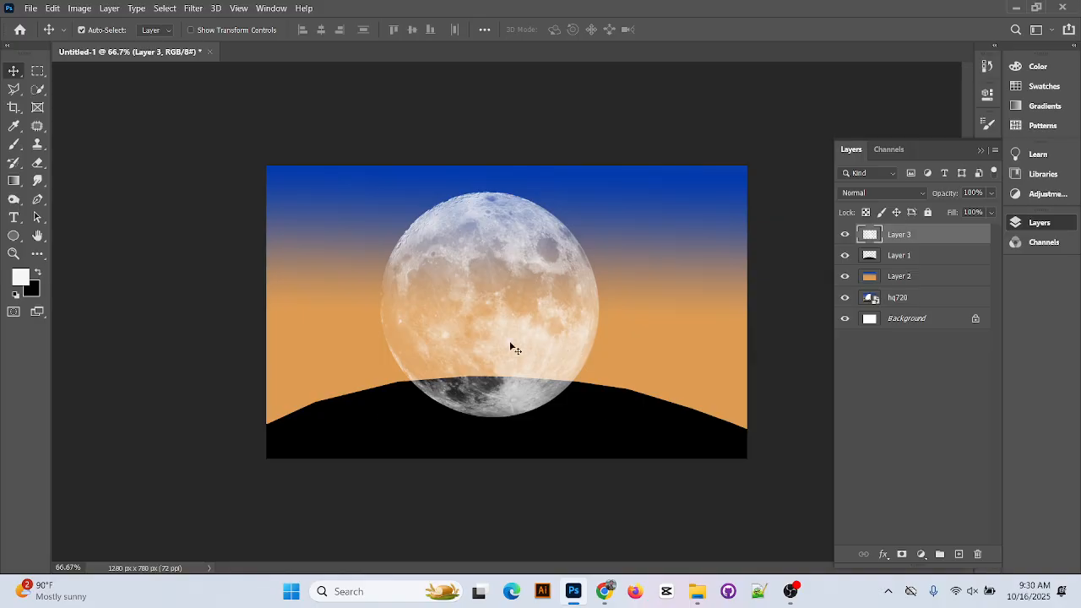
drag(511, 352, 523, 341)
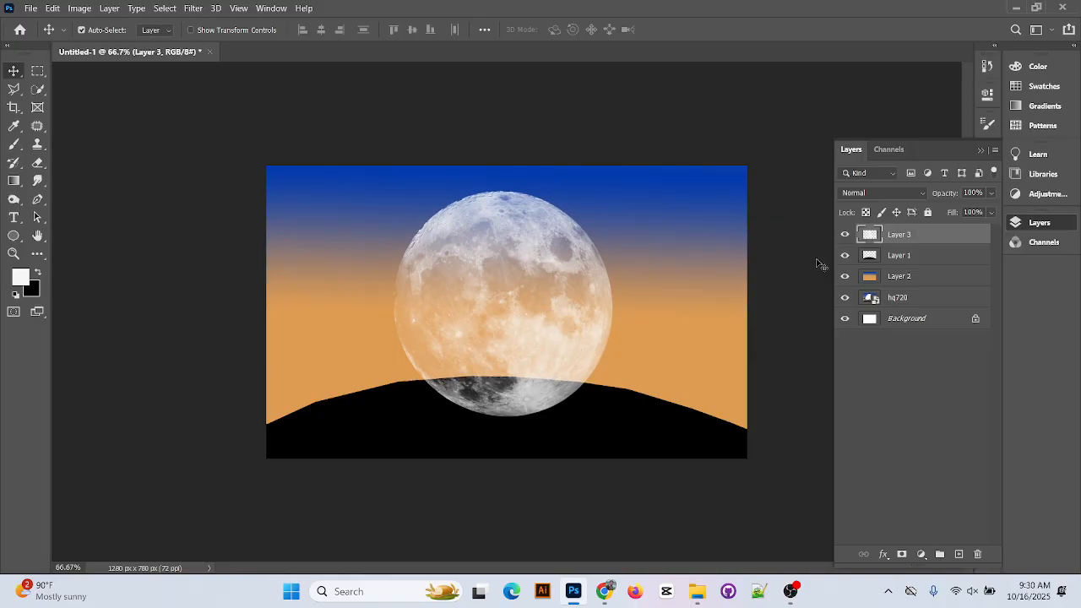
Set the foreground colour to a salmon pink in the Color Picker
click(21, 278)
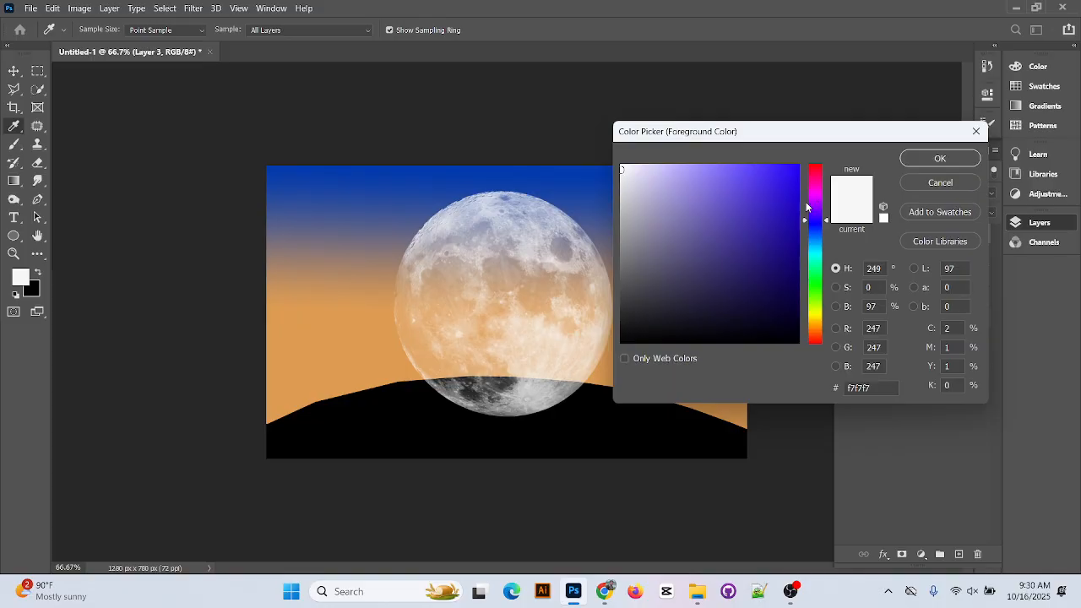
click(810, 175)
click(785, 220)
click(815, 165)
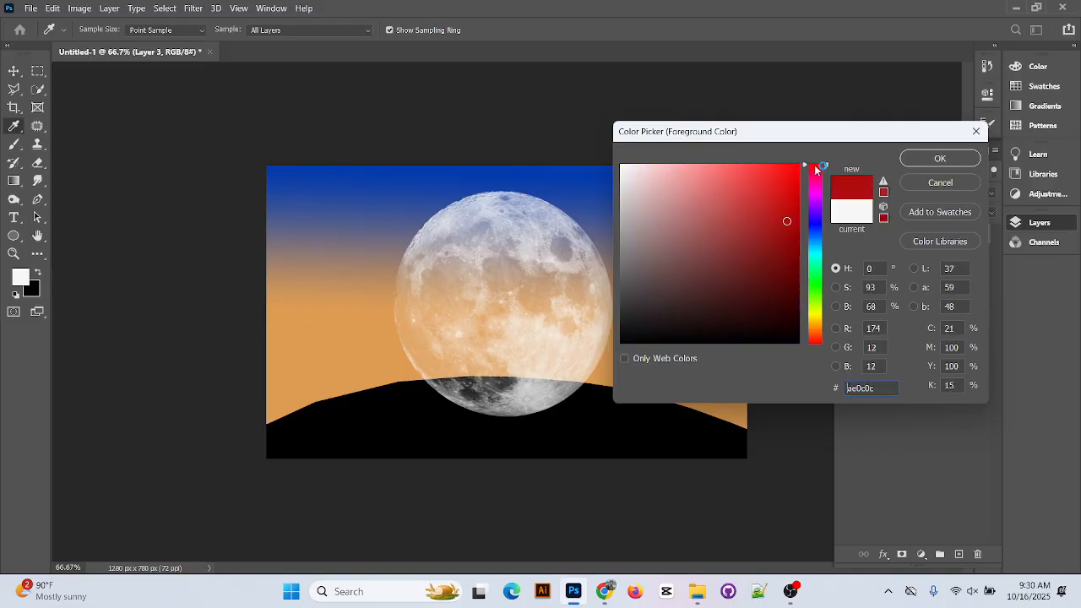
mouse_move(777, 215)
mouse_down()
mouse_move(796, 199)
mouse_move(797, 212)
mouse_move(763, 231)
mouse_move(714, 236)
mouse_move(692, 225)
mouse_move(684, 200)
mouse_move(717, 176)
mouse_up()
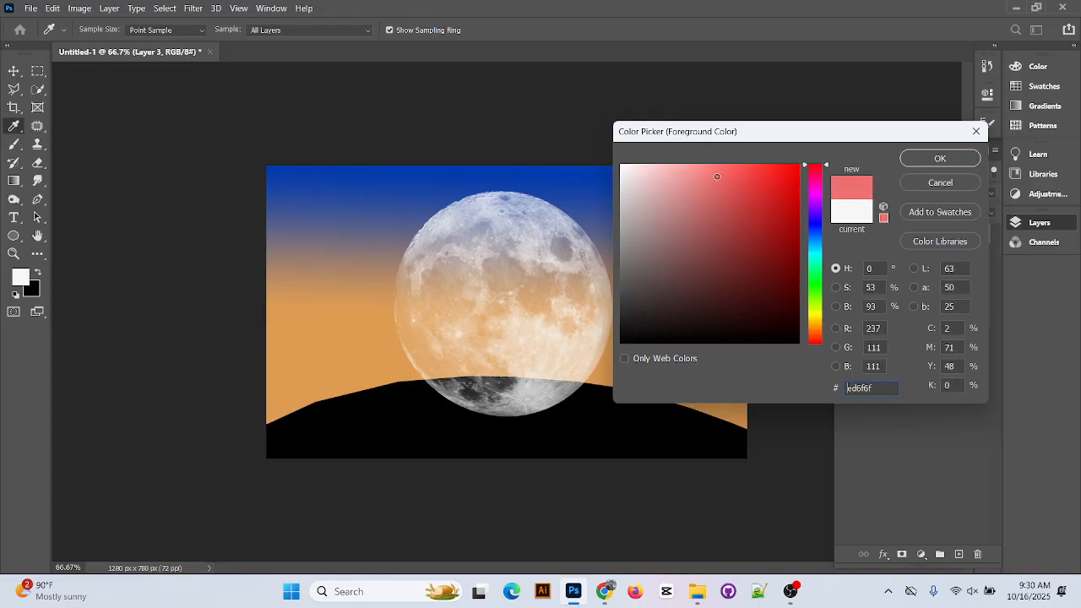
click(950, 159)
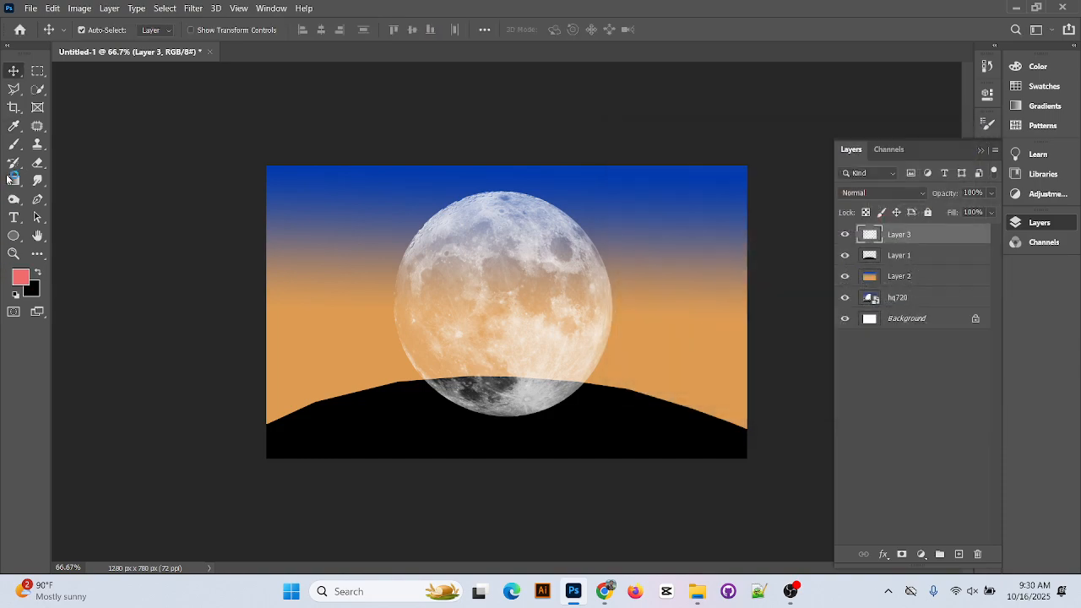
Dab pink on the moon, then select all, delete it, save, and deselect
click(13, 144)
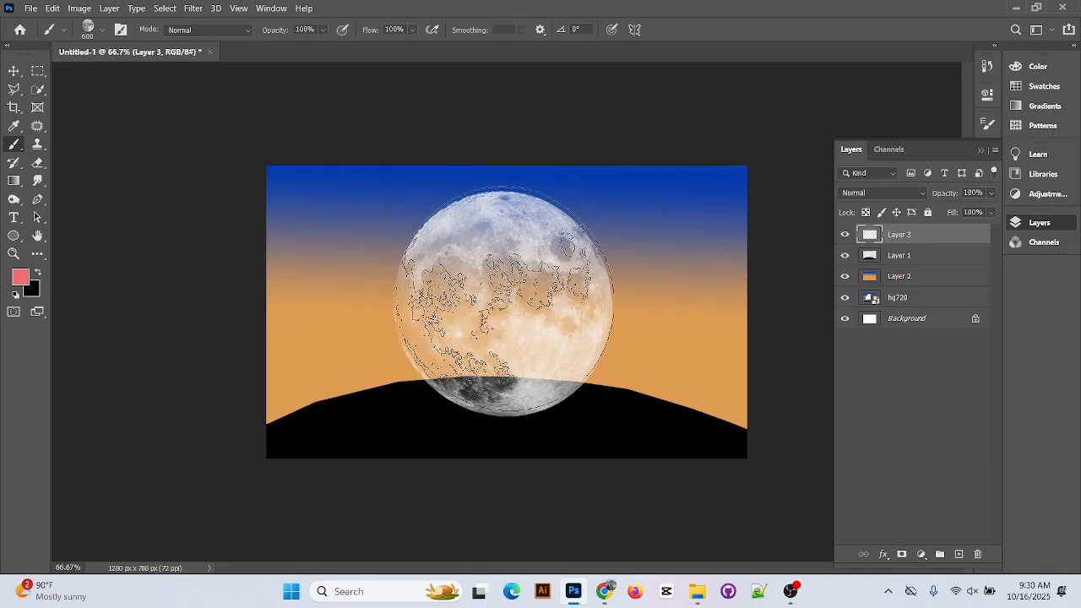
click(505, 303)
mouse_move(576, 601)
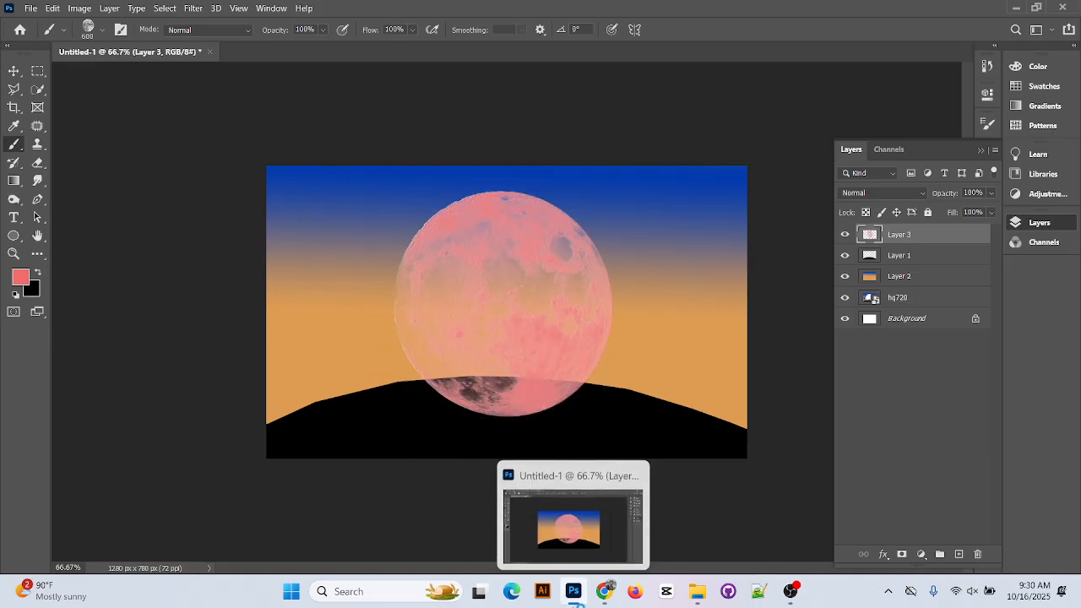
key(ctrl+a)
key(Delete)
key(ctrl+s)
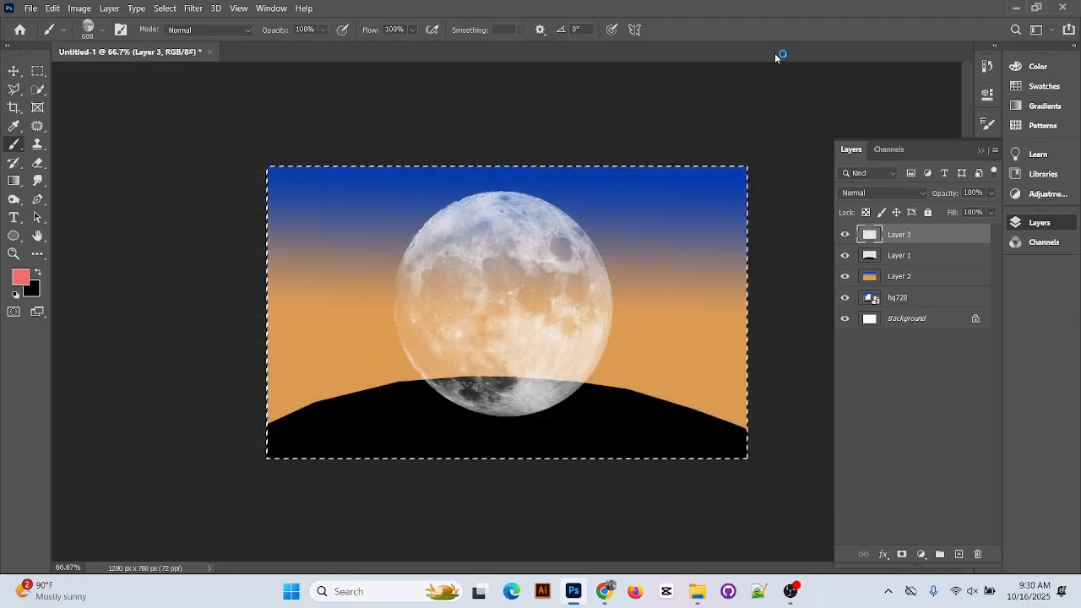
click(773, 56)
key(ctrl+d)
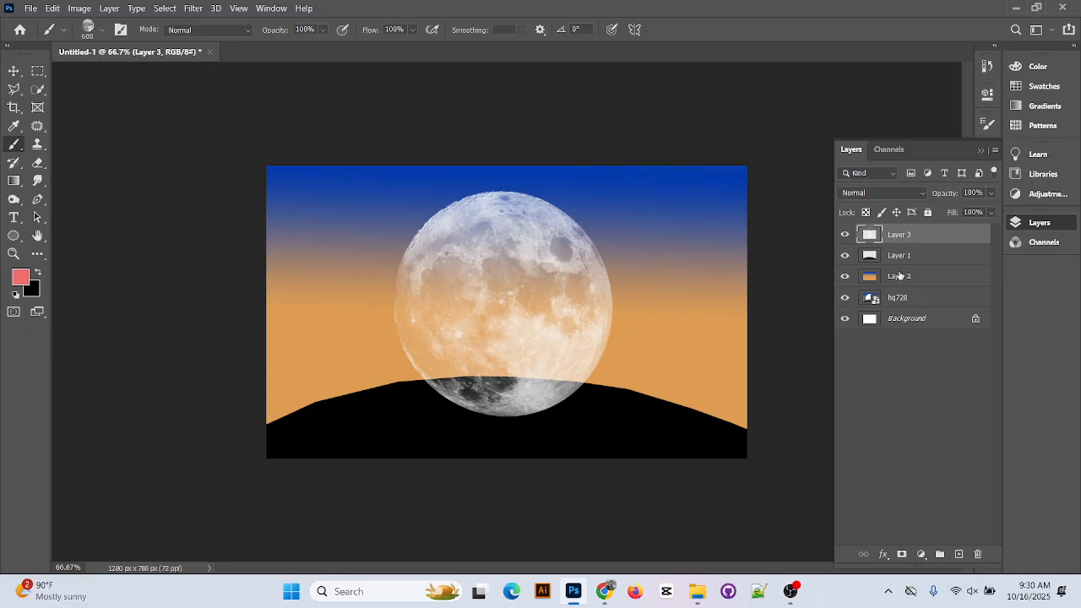
Reorder the moon layer, set the foreground colour to white (ffffff), and select Layer 3
drag(908, 242, 920, 284)
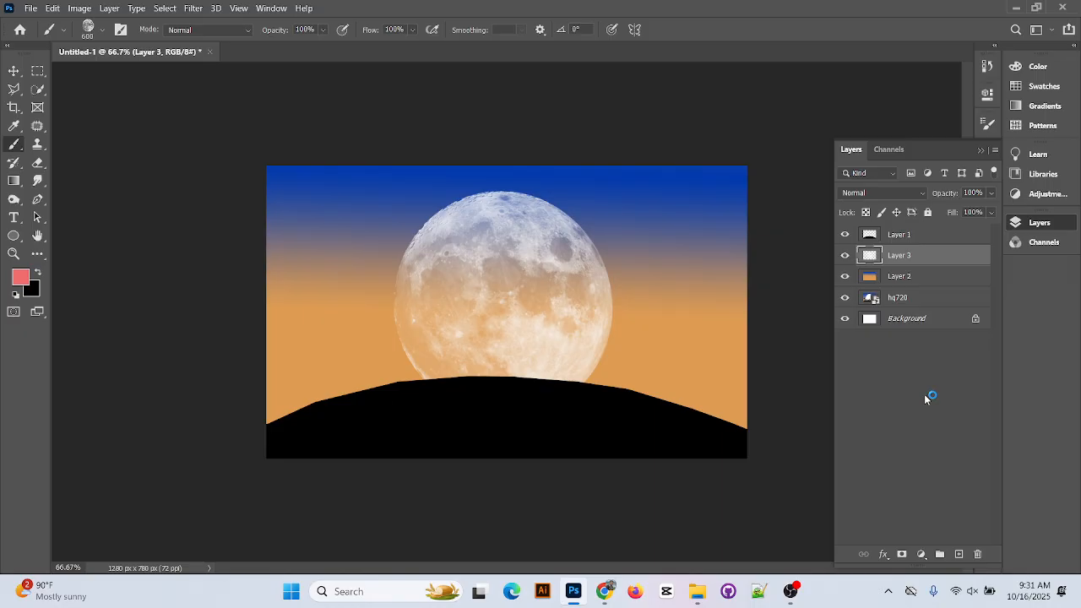
click(22, 278)
text(ffffff)
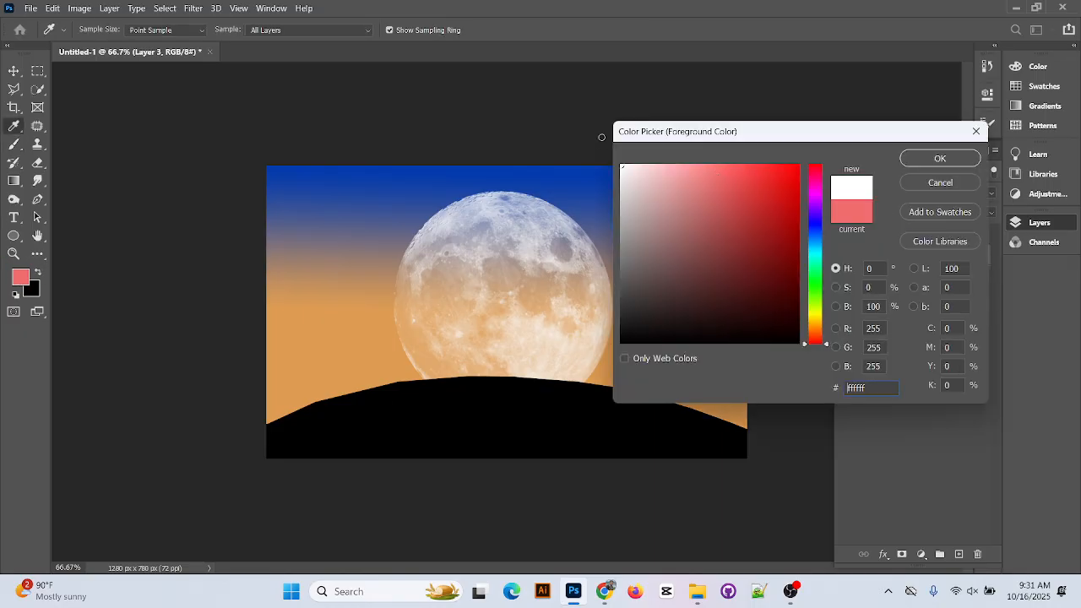
click(939, 158)
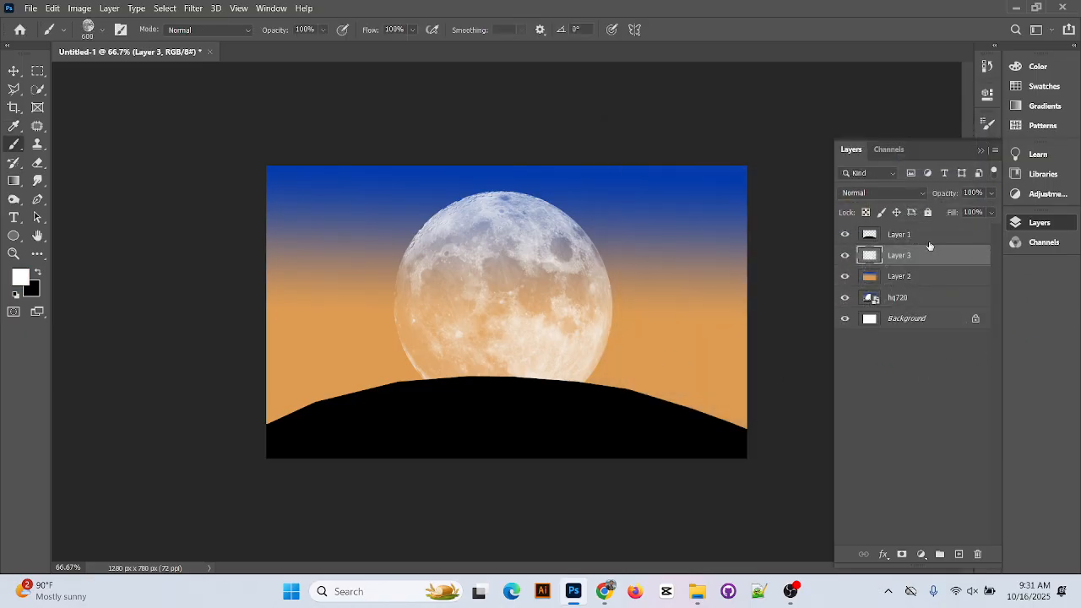
click(929, 237)
click(932, 255)
Add a new layer above Layer 3 and choose the General Brushes Soft Round at about 259 px
click(960, 554)
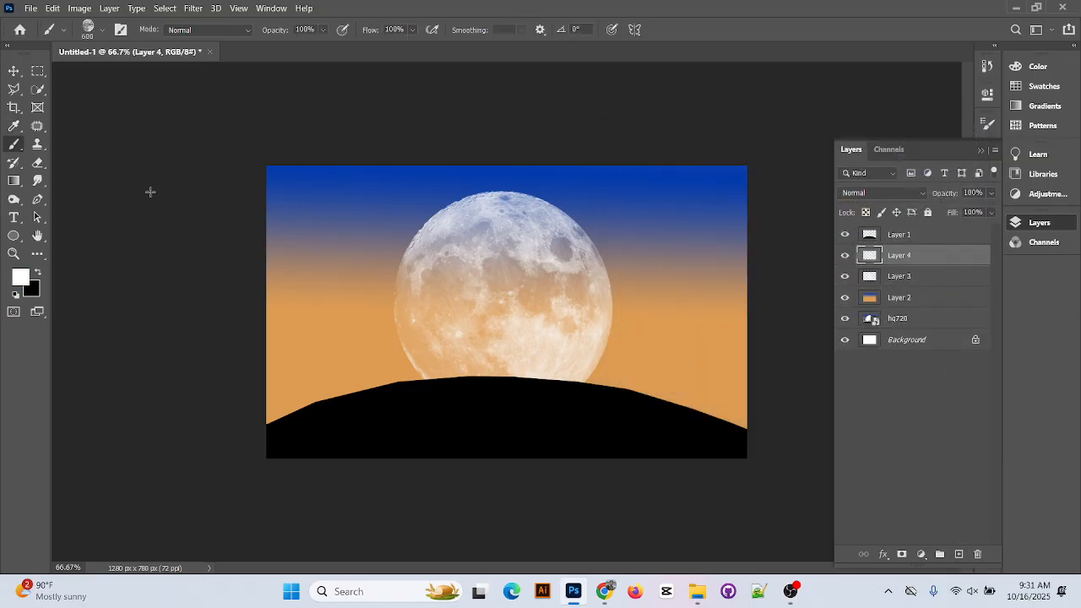
click(63, 31)
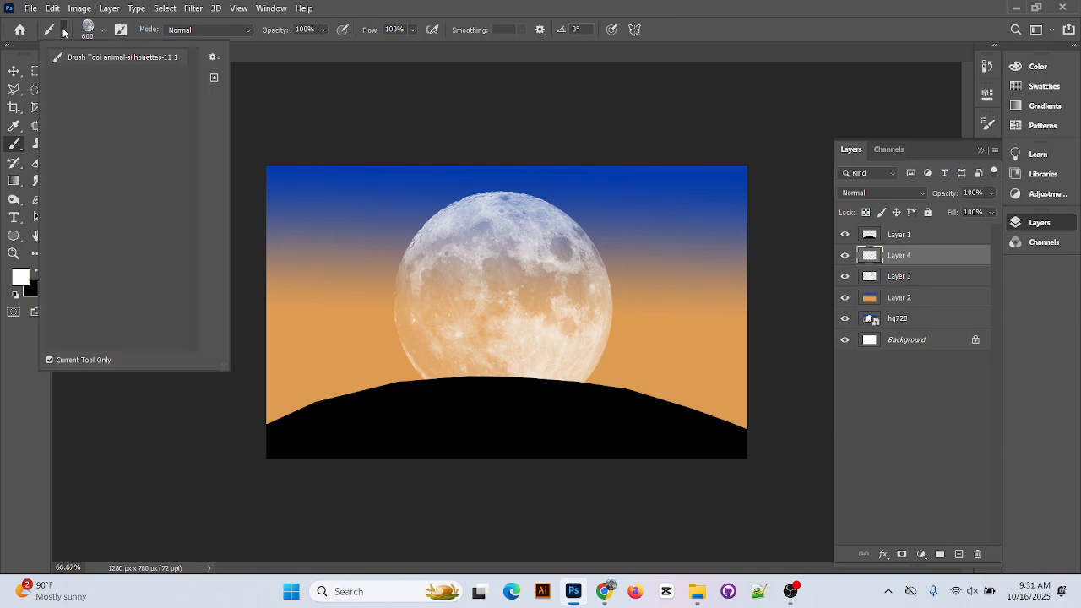
click(64, 32)
click(102, 30)
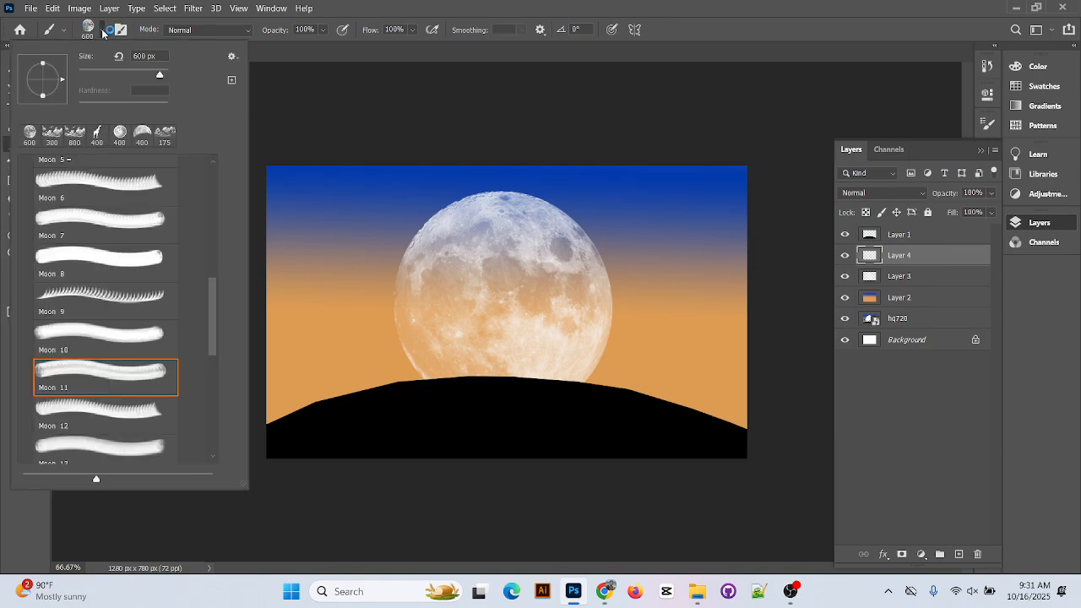
scroll(90, 173, up, 1)
scroll(89, 173, up, 8)
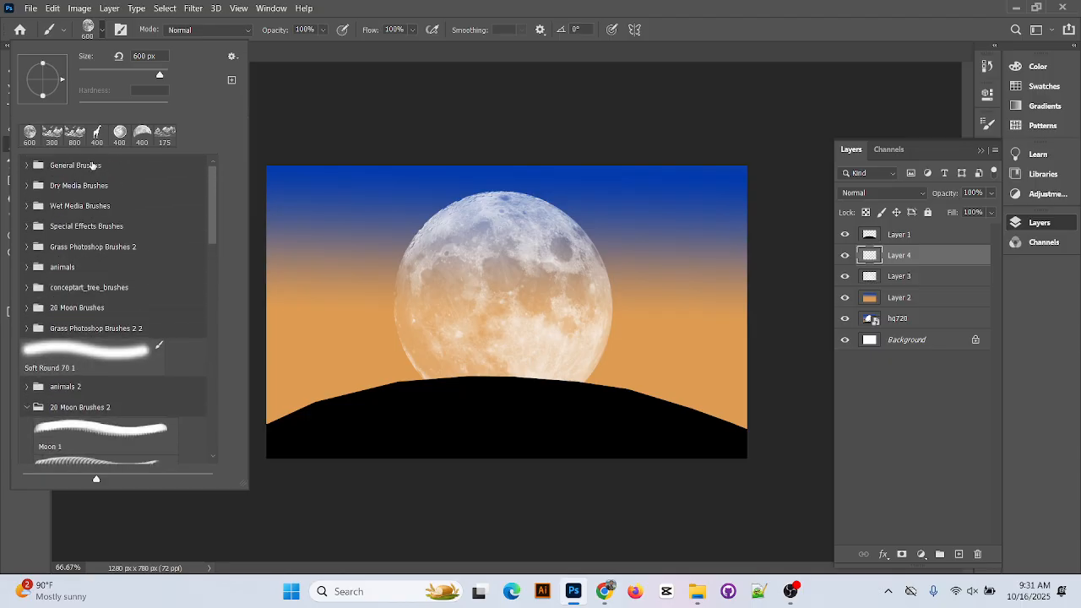
click(26, 165)
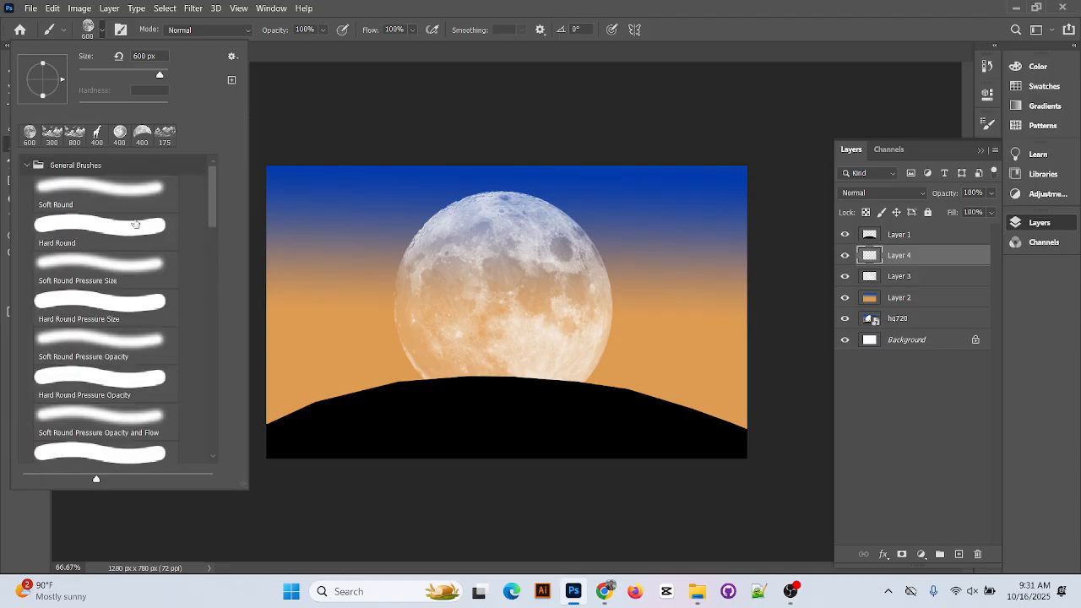
click(139, 191)
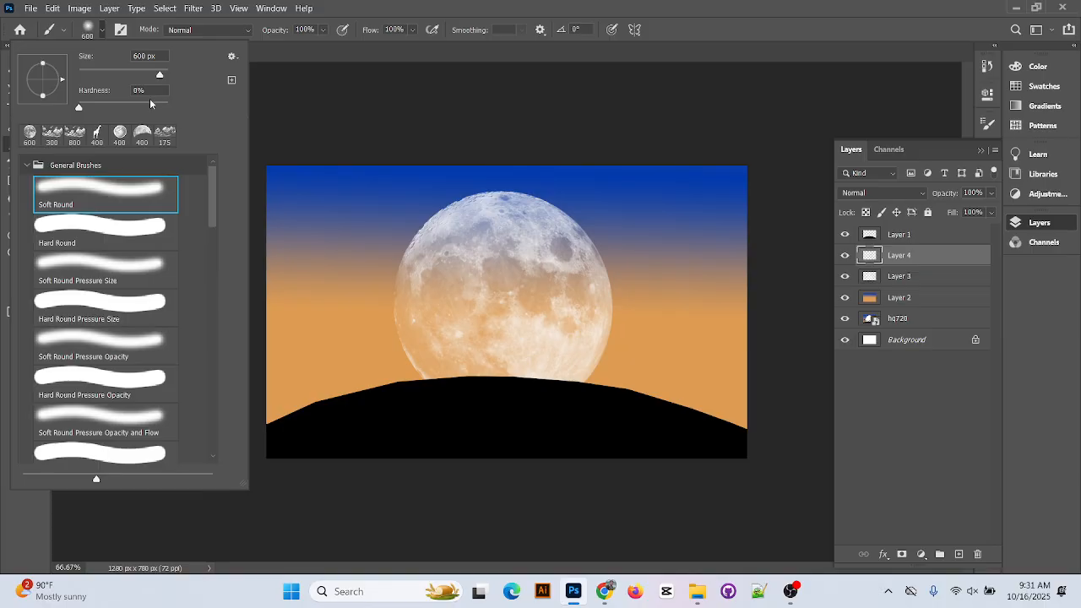
drag(159, 76, 150, 74)
click(737, 21)
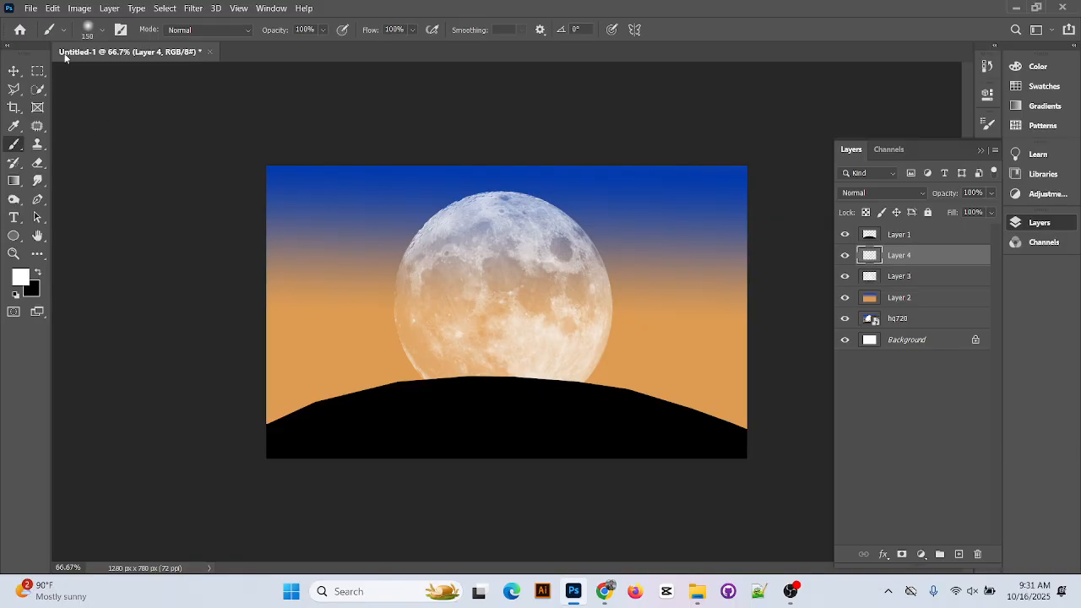
Reduce the Soft Round brush to 111 px
key(bracketleft)
key(bracketleft)
key(bracketleft)
key(bracketleft)
key(bracketleft)
key(bracketleft)
key(bracketleft)
key(bracketleft)
key(bracketleft)
key(bracketleft)
key(bracketleft)
key(bracketleft)
key(bracketleft)
key(bracketleft)
click(101, 31)
drag(126, 76, 126, 75)
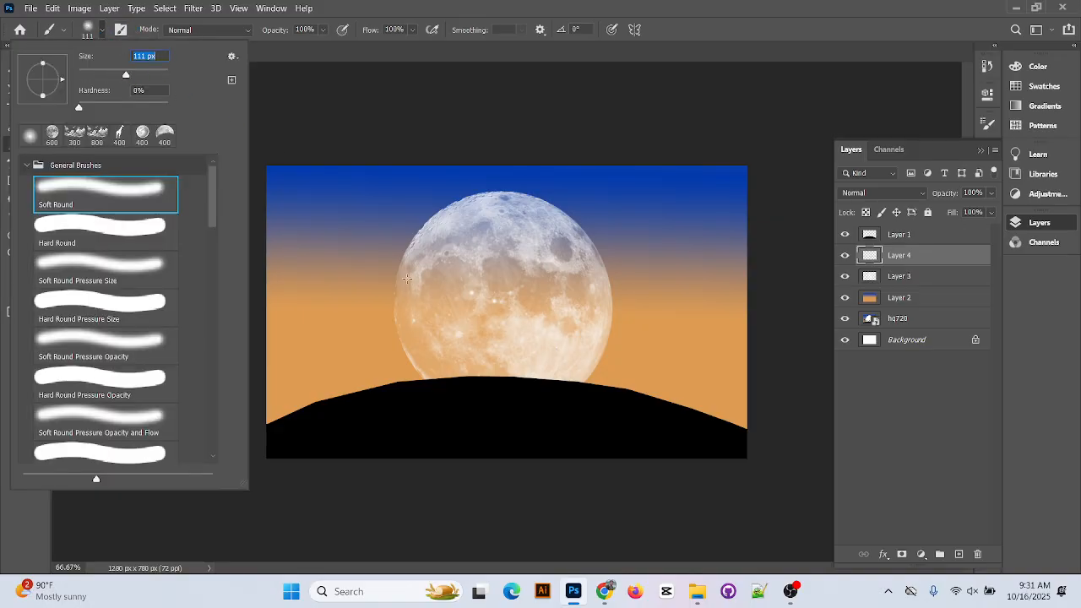
click(804, 18)
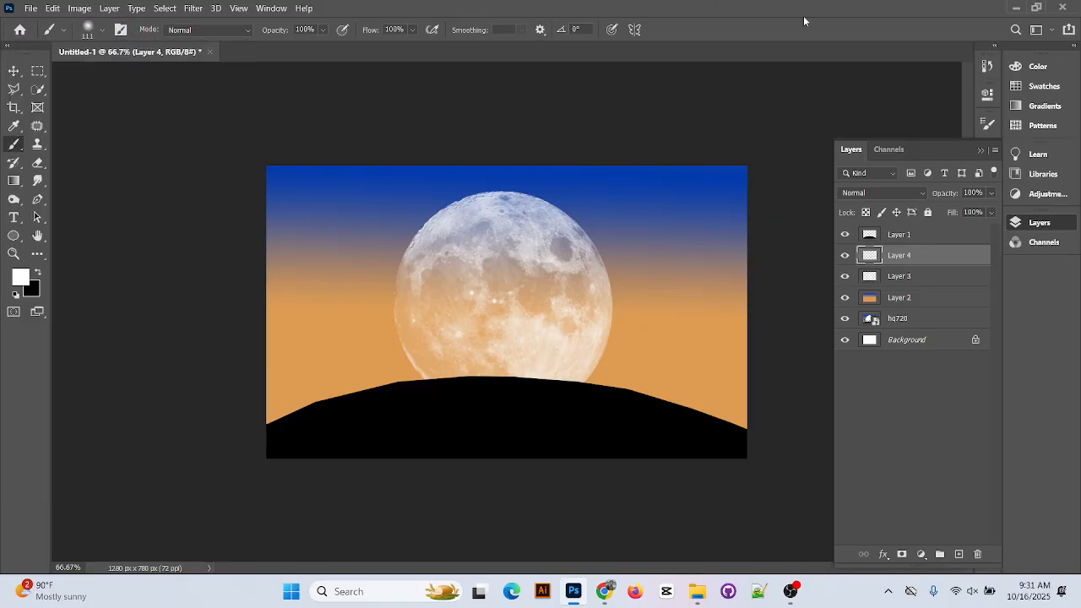
Dab soft white on the moon, undoing two oversized dabs
click(527, 271)
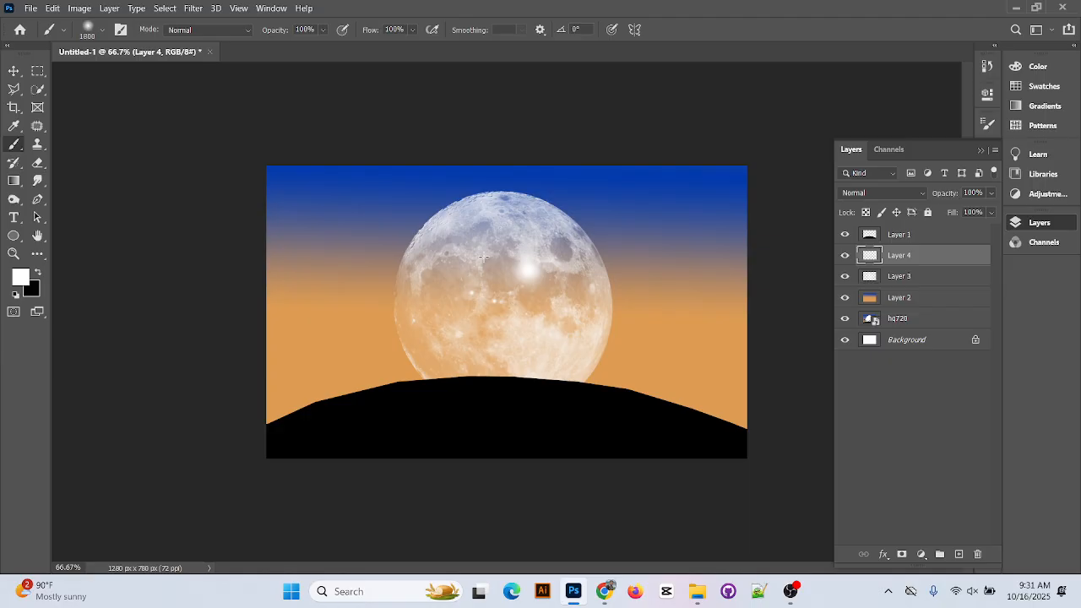
click(483, 257)
key(ctrl+z)
click(509, 271)
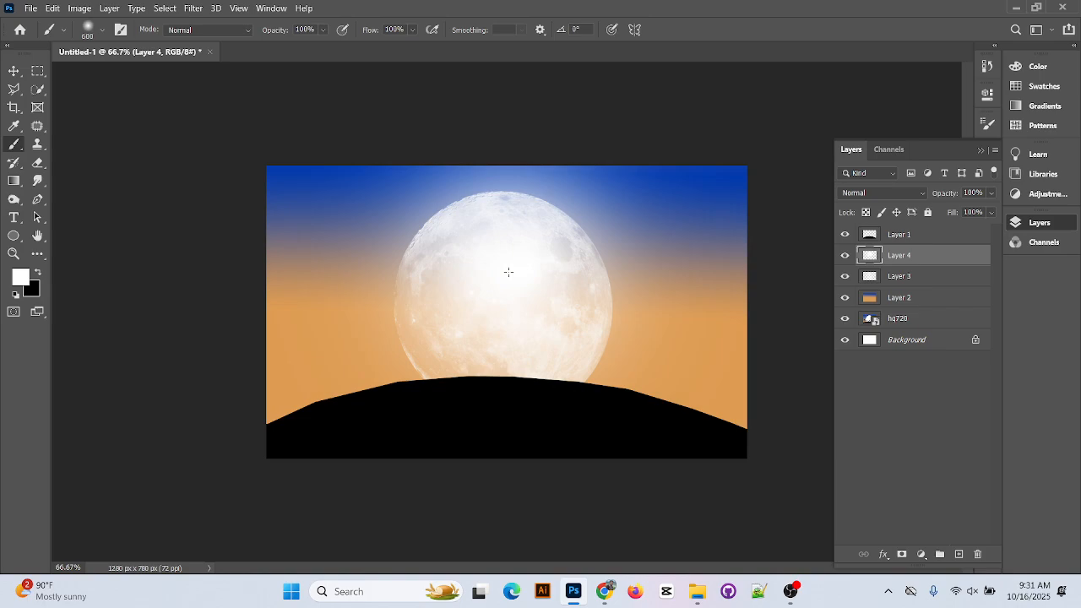
key(ctrl+z)
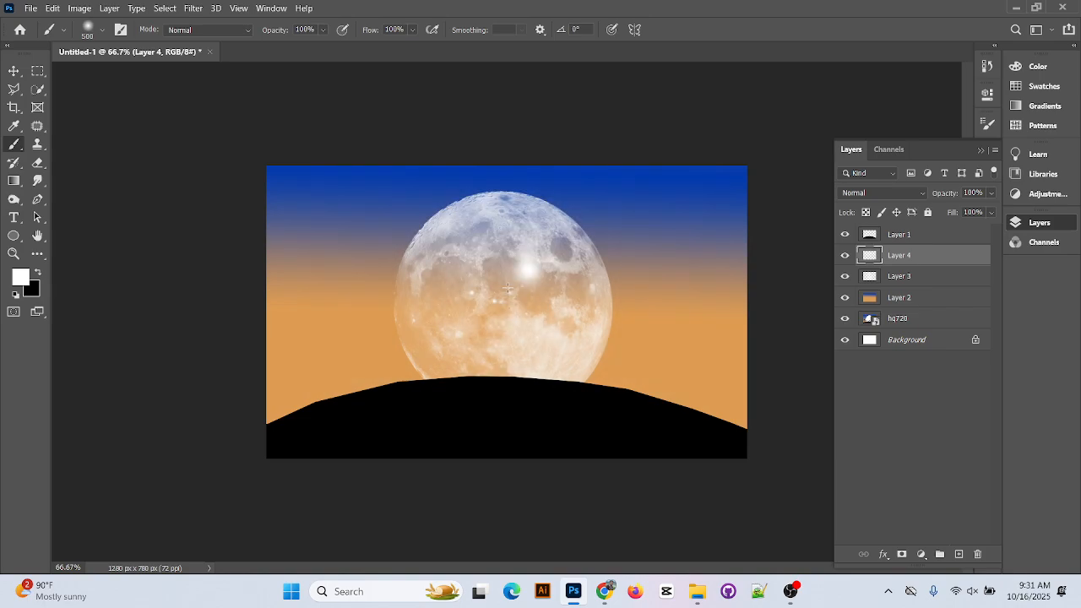
Paint soft white glow over the moon's centre, top, lower-left edge and right side
click(505, 306)
click(498, 252)
click(458, 282)
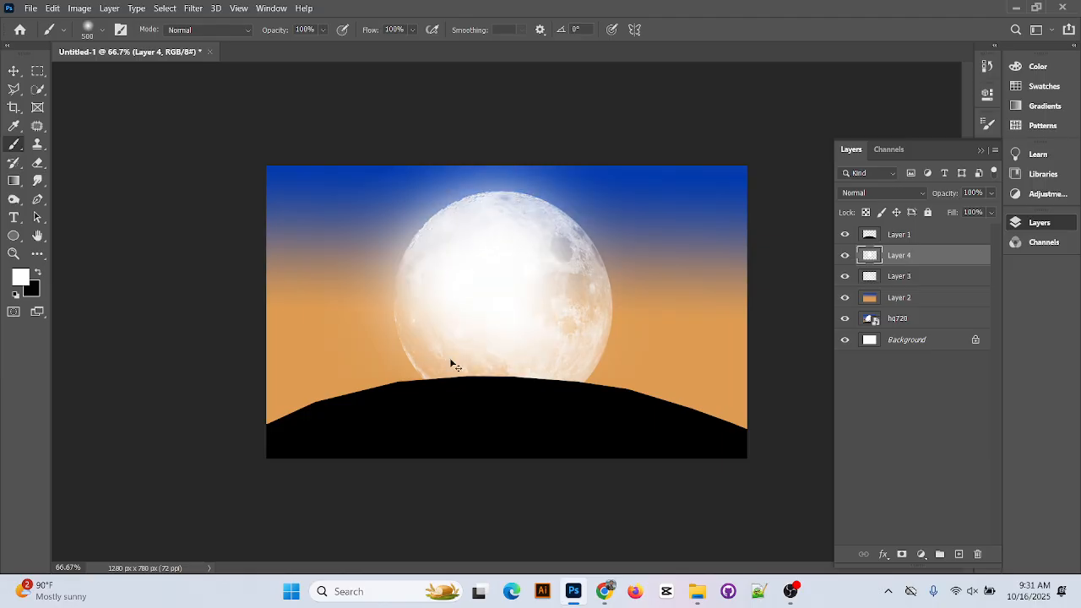
key(ctrl+z)
drag(446, 362, 420, 305)
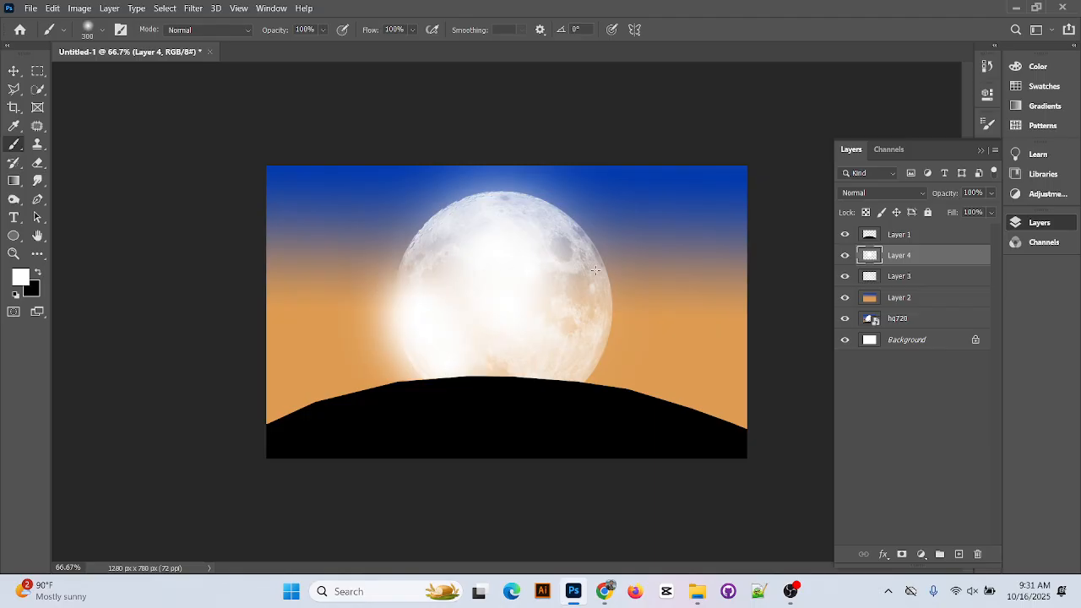
click(589, 302)
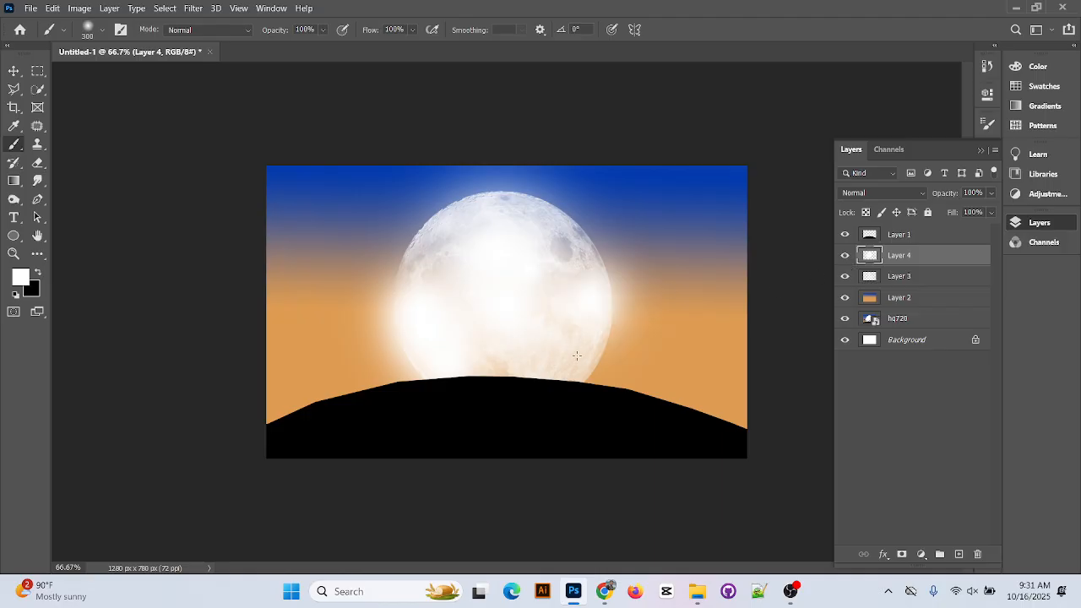
mouse_move(576, 355)
mouse_down()
mouse_move(587, 325)
mouse_move(566, 236)
mouse_move(486, 201)
mouse_move(456, 254)
mouse_up()
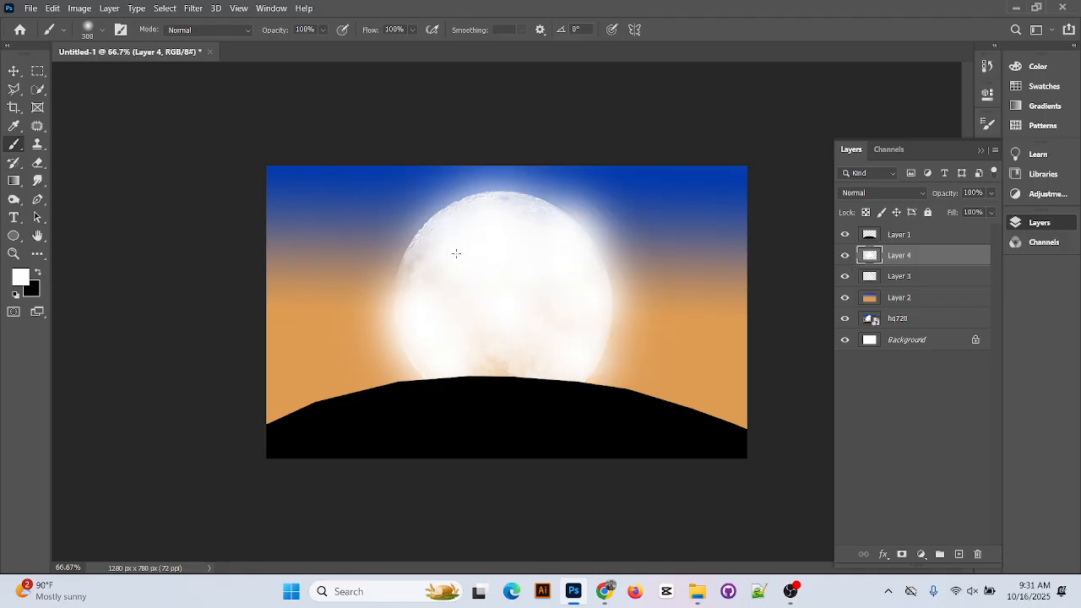
Try Layer 4 below Layer 3 while toggling Layer 3's visibility, then revert the order
key(v)
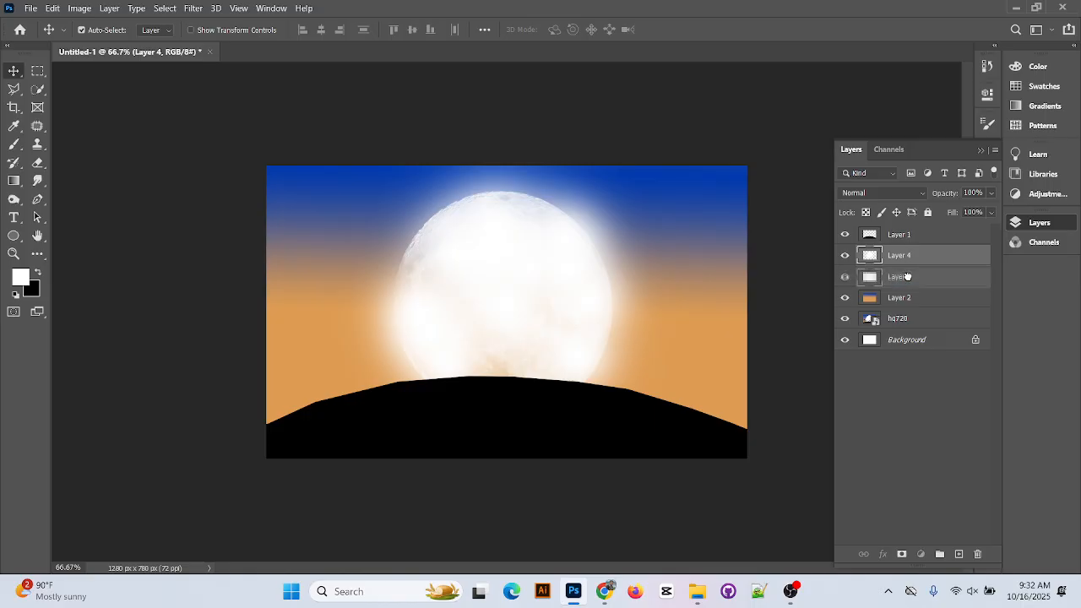
key(ctrl+bracketleft)
click(844, 255)
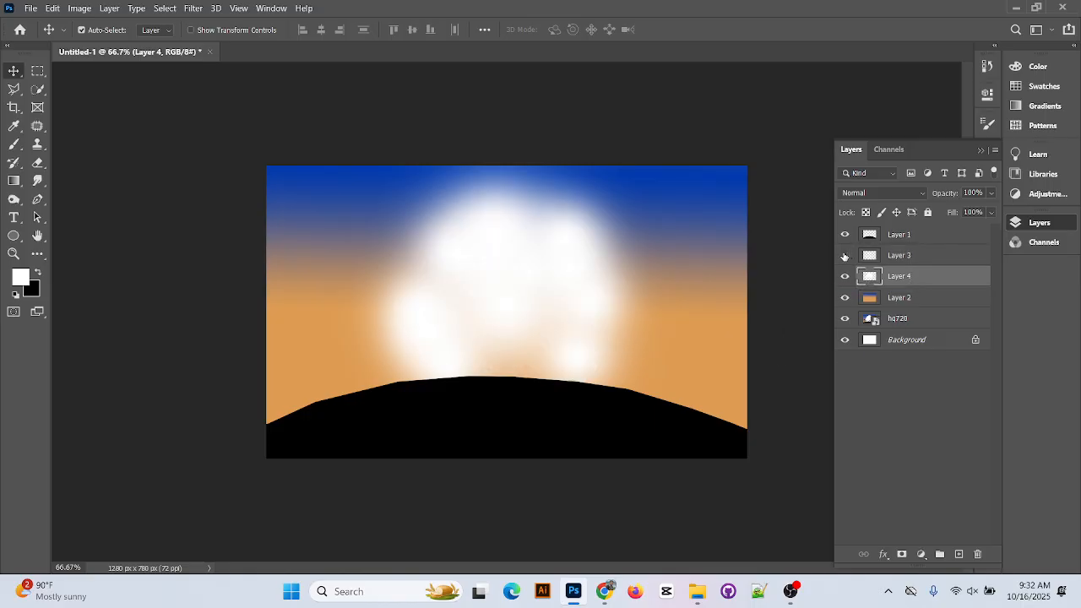
click(844, 255)
click(878, 255)
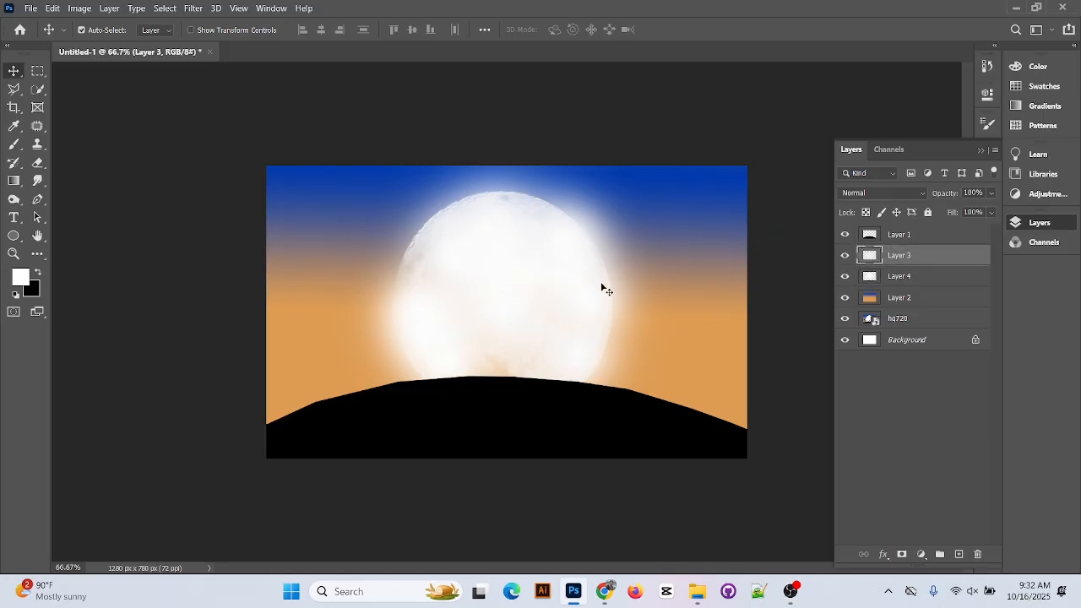
key(ctrl+comma)
key(ctrl+comma)
key(ctrl+z)
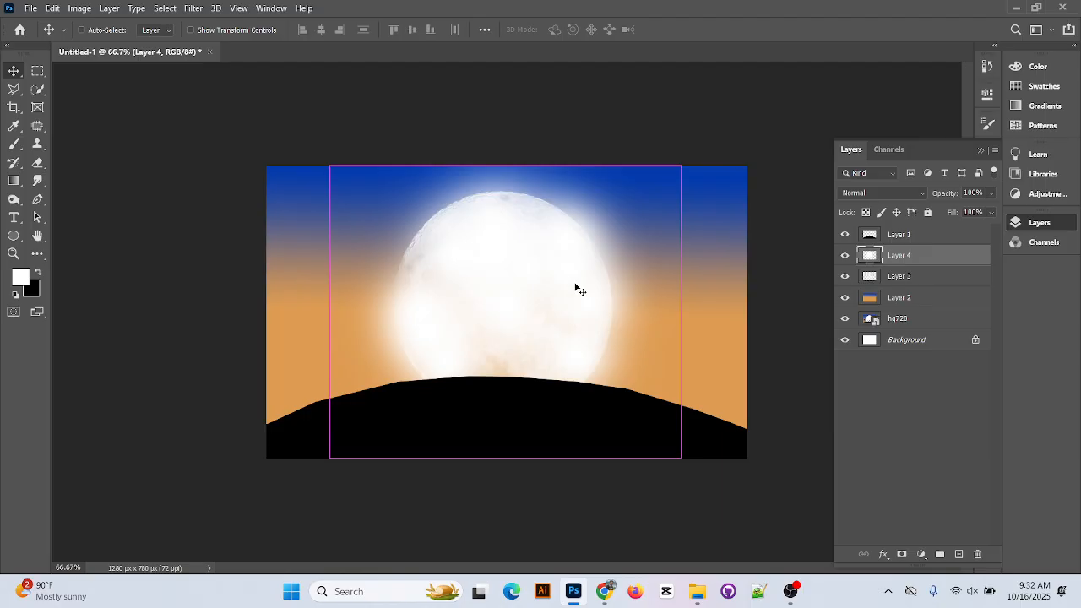
Undo several glow dabs, hide Layer 4, and add a new Layer 5 above it
key(ctrl+z)
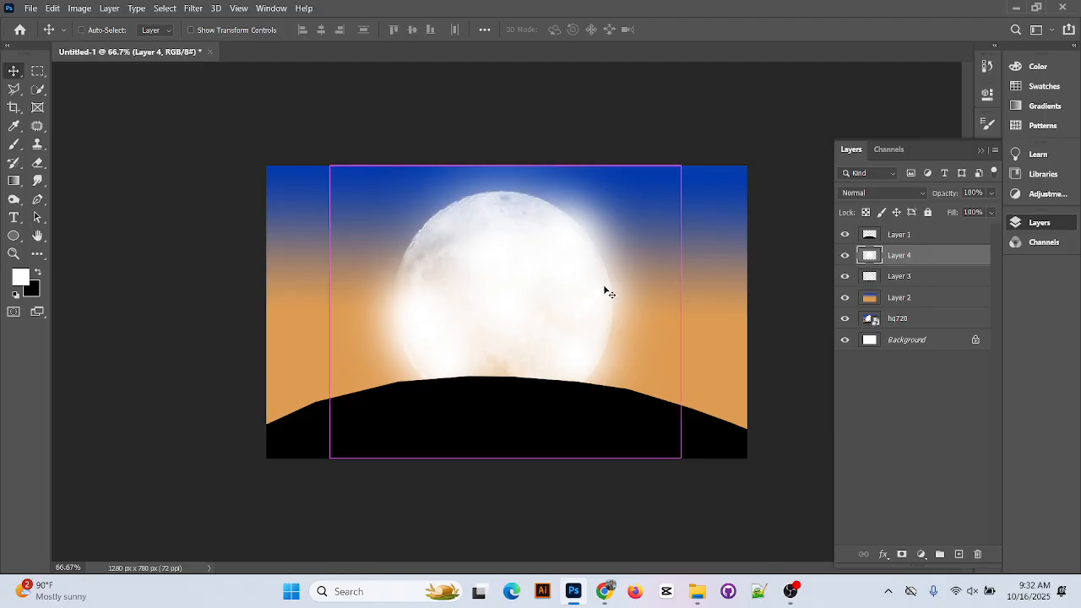
key(ctrl+z)
key(ctrl+z)
key(ctrl+z)
key(ctrl+z)
key(ctrl+z)
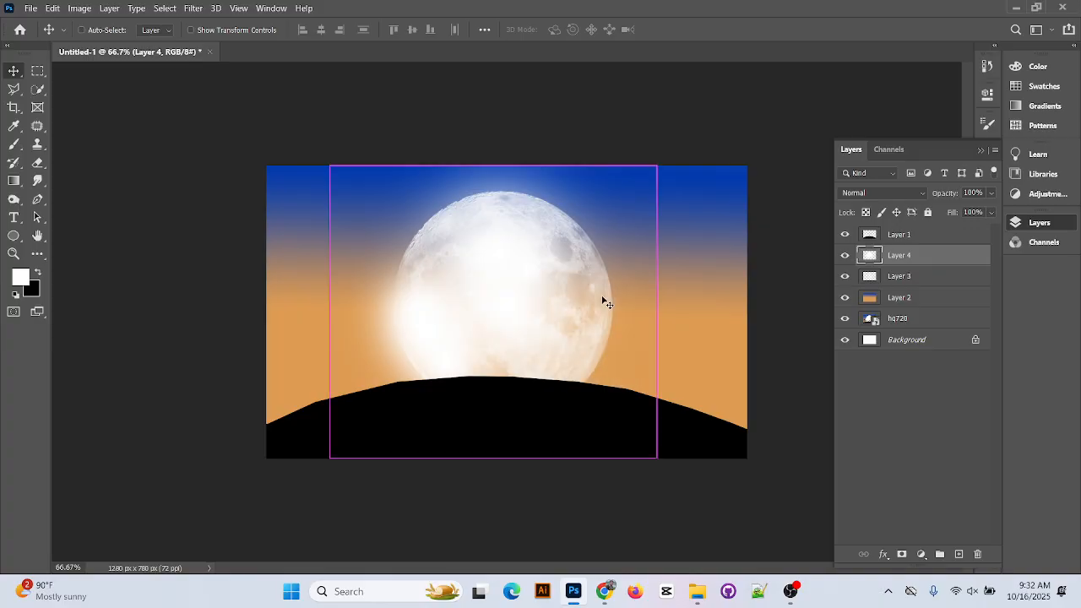
key(z)
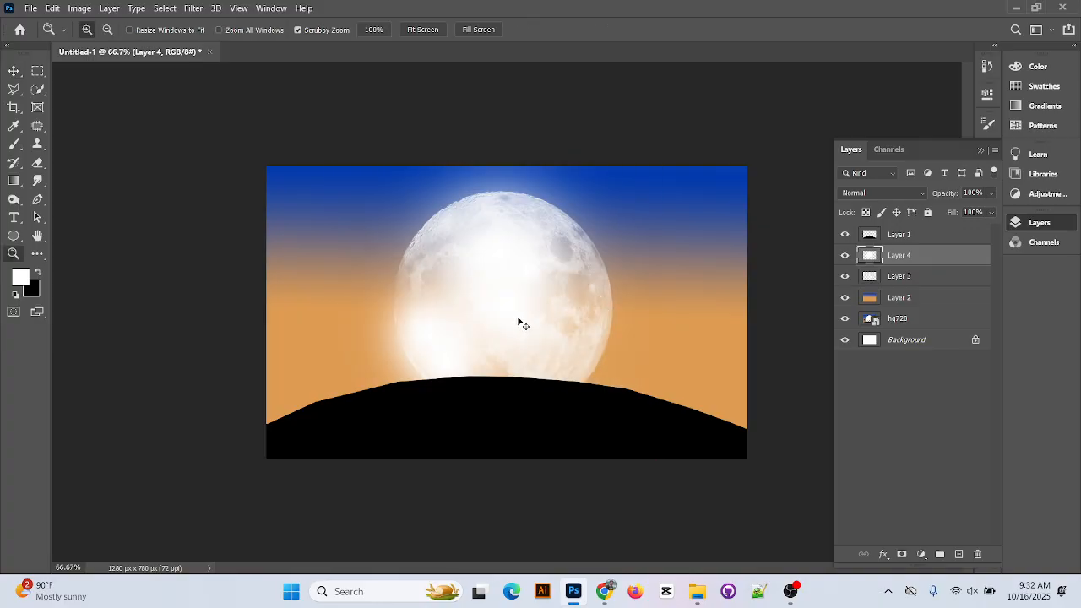
click(845, 256)
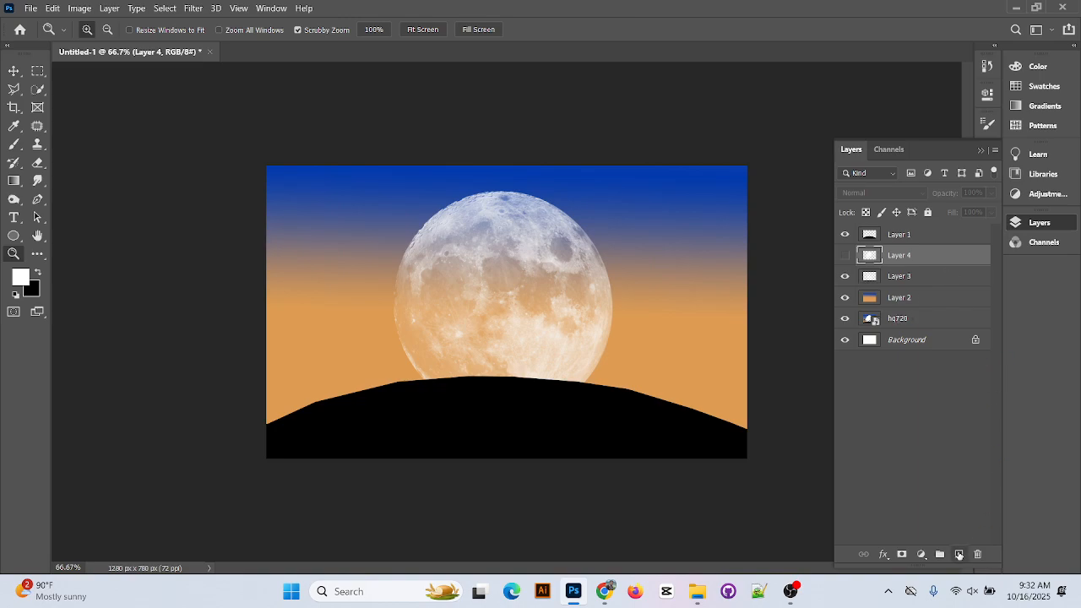
click(960, 554)
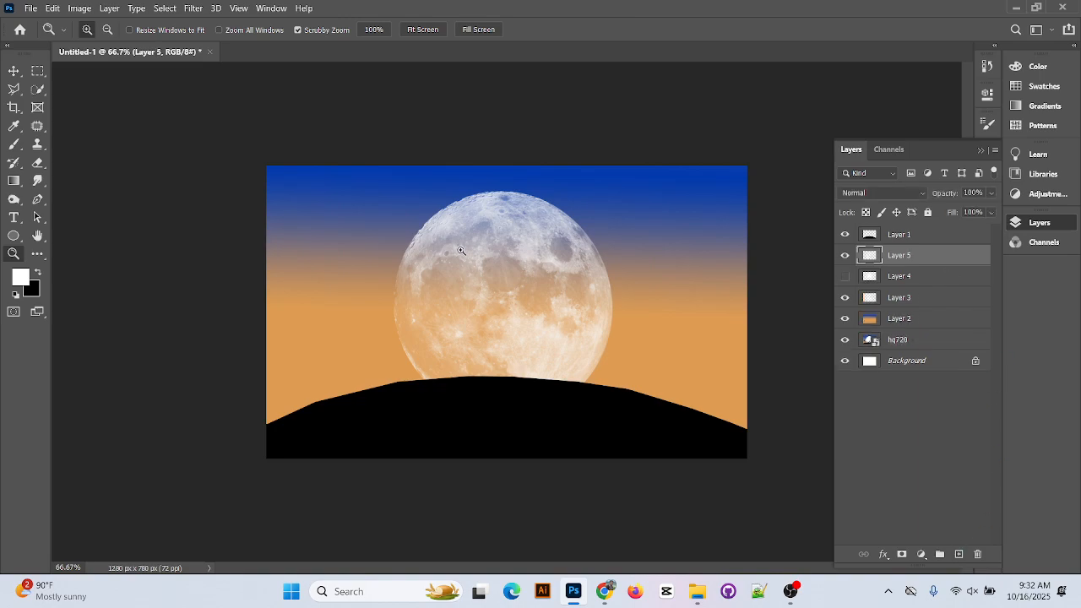
With the Brush tool, dab soft white glow on the moon's centre and lower-left area
click(15, 145)
click(102, 31)
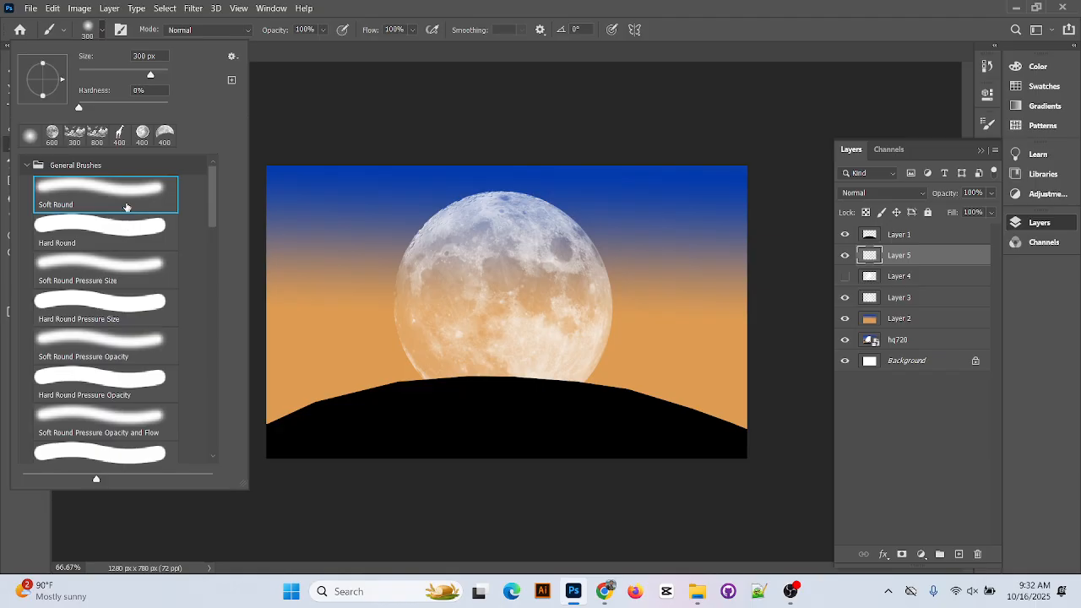
click(579, 7)
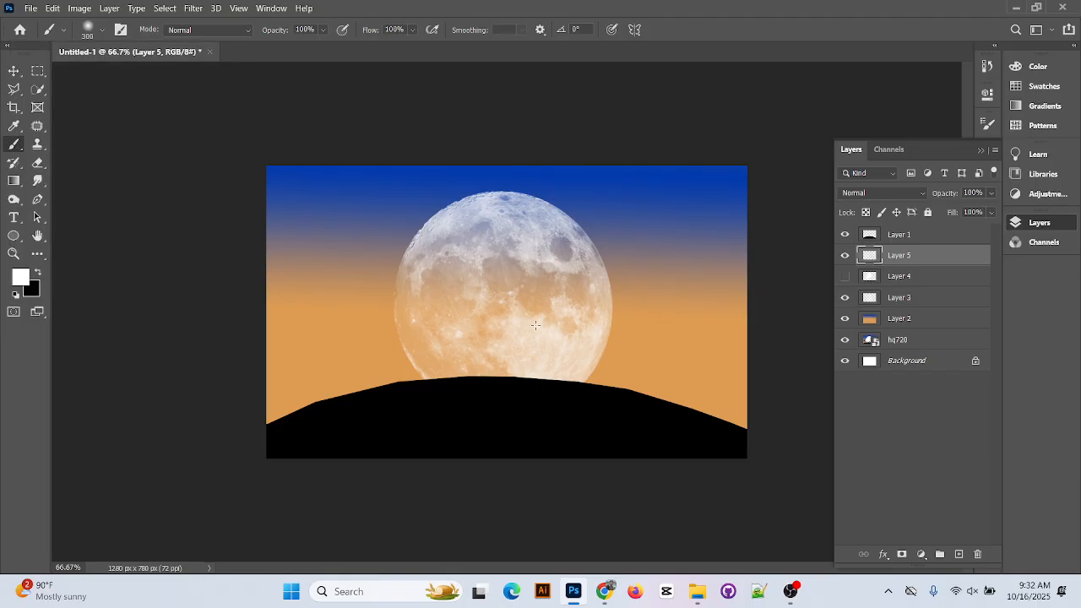
click(519, 277)
click(493, 254)
click(453, 319)
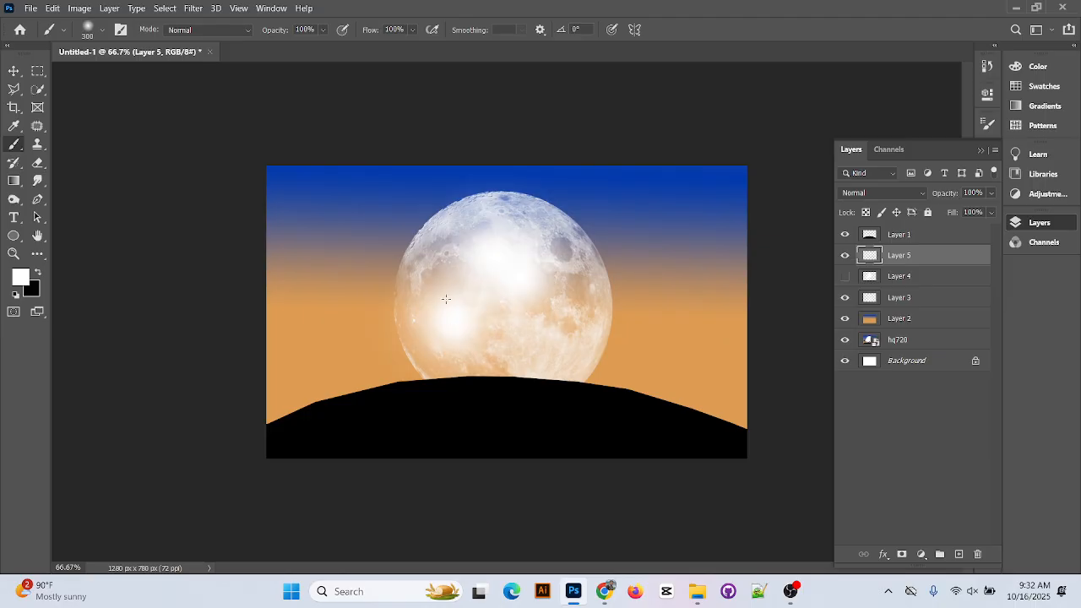
click(441, 293)
click(477, 342)
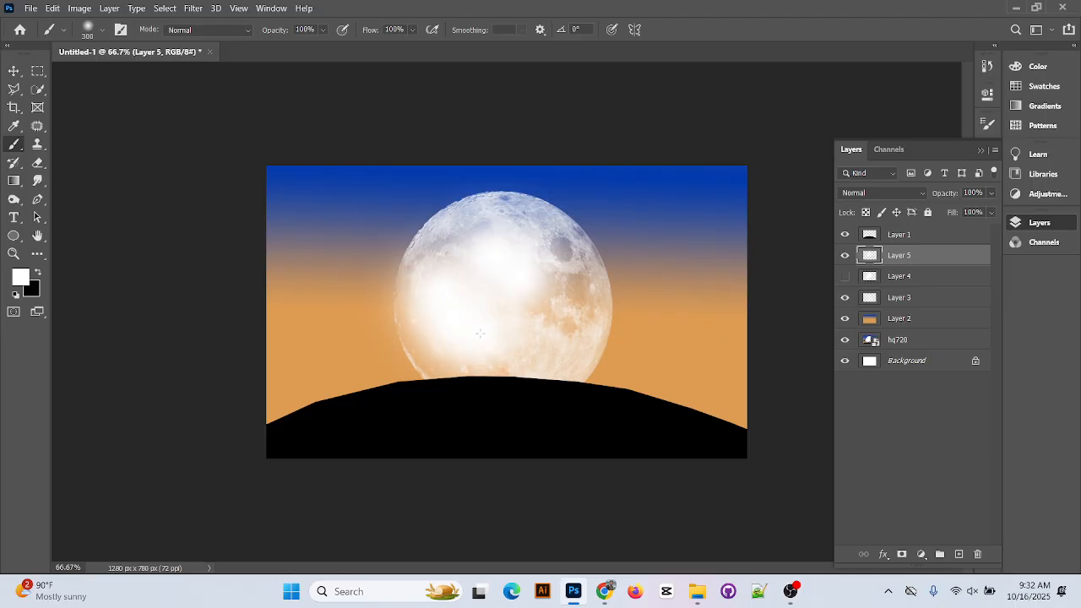
click(473, 338)
Add glow around the moon's left, top, right and upper edges, then drag Layer 5 below Layer 4
click(460, 344)
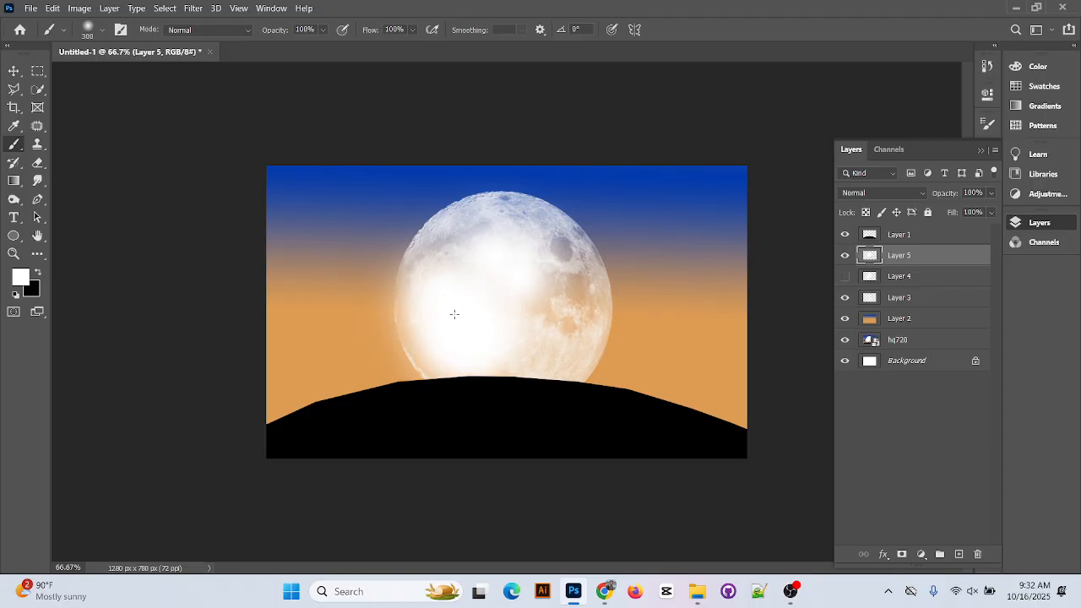
click(434, 282)
click(489, 224)
click(578, 285)
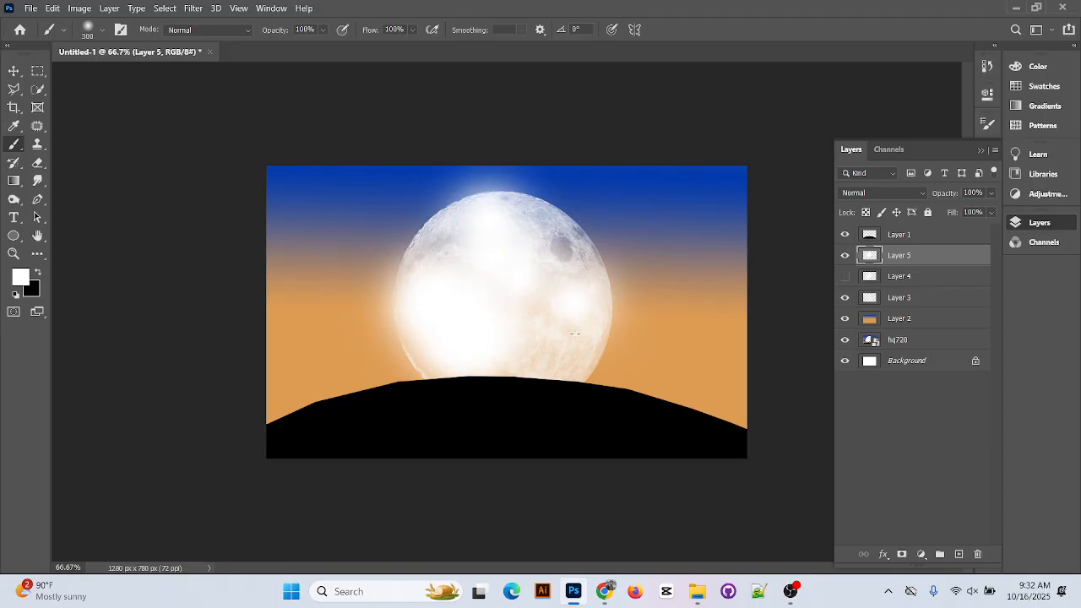
click(572, 362)
click(563, 255)
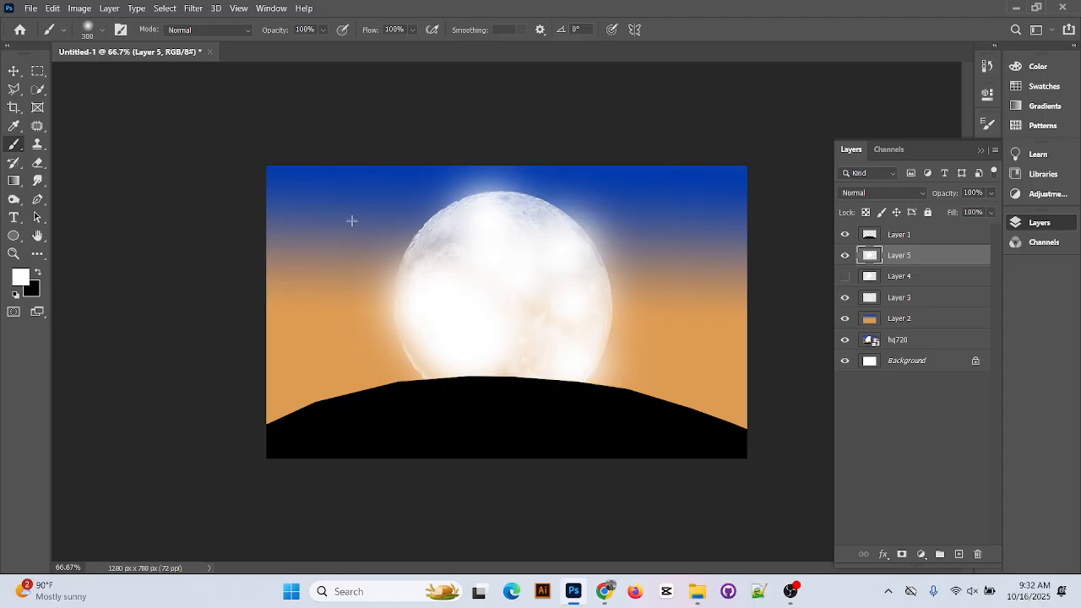
click(438, 264)
click(13, 71)
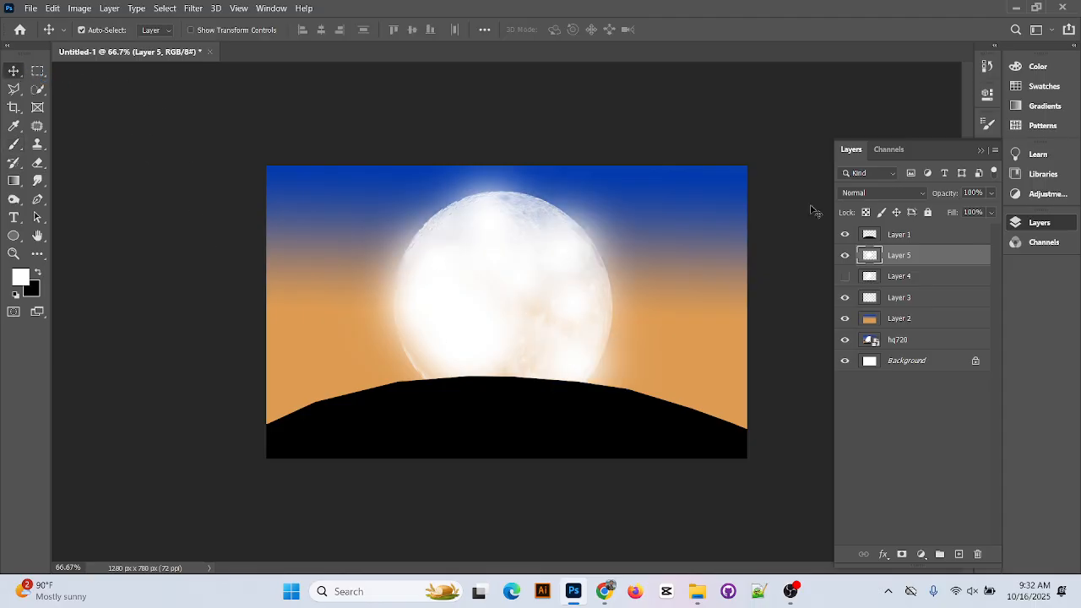
drag(954, 256, 935, 295)
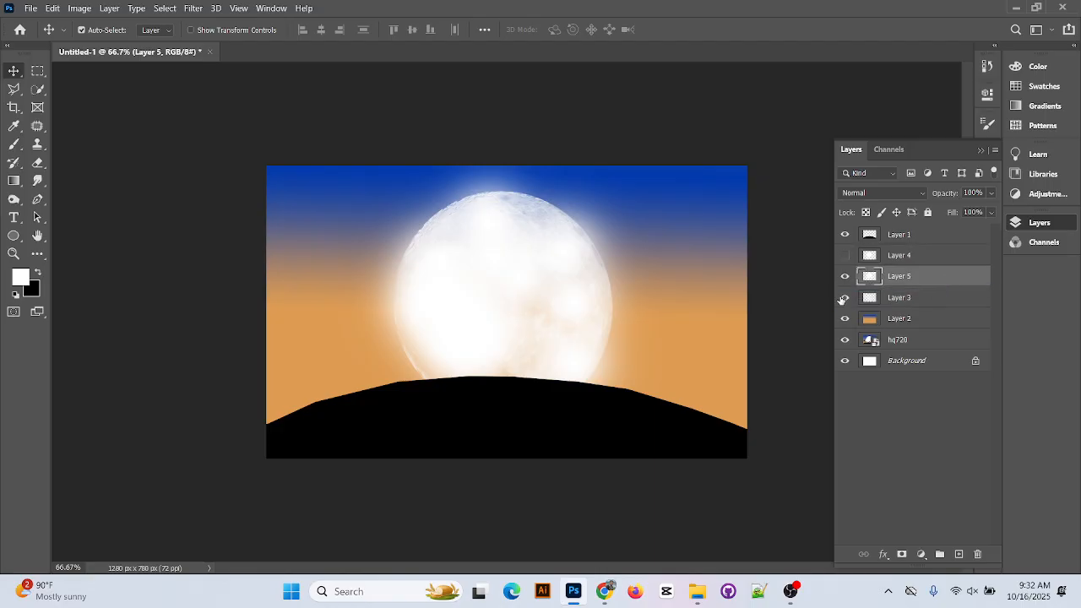
Compare with Layer 3 toggled, then set Layer 5's opacity to 55%
click(846, 298)
click(846, 297)
click(991, 212)
drag(990, 212, 975, 212)
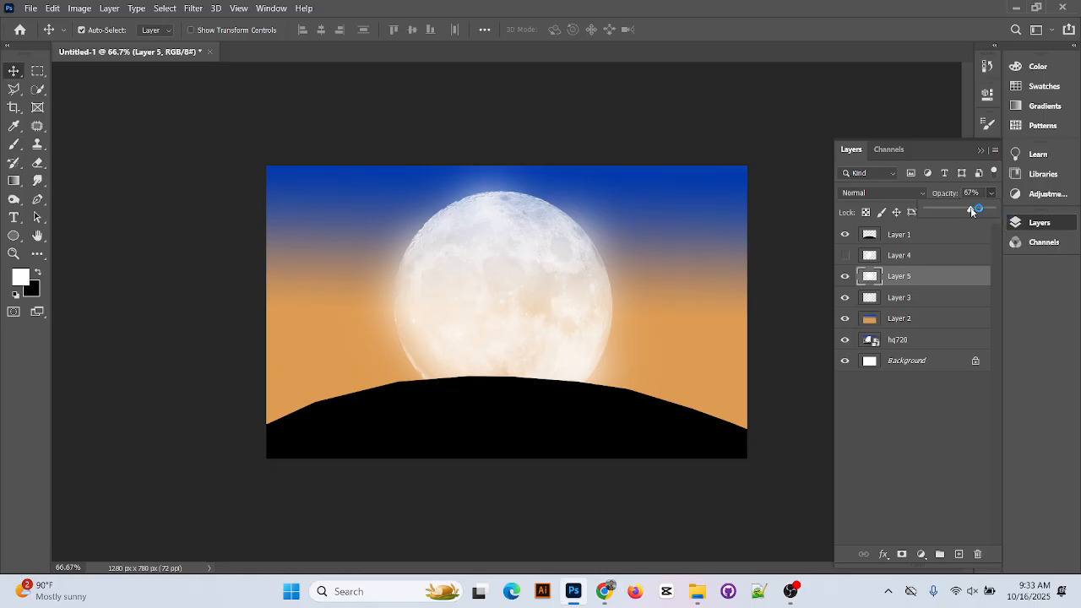
drag(972, 209, 897, 209)
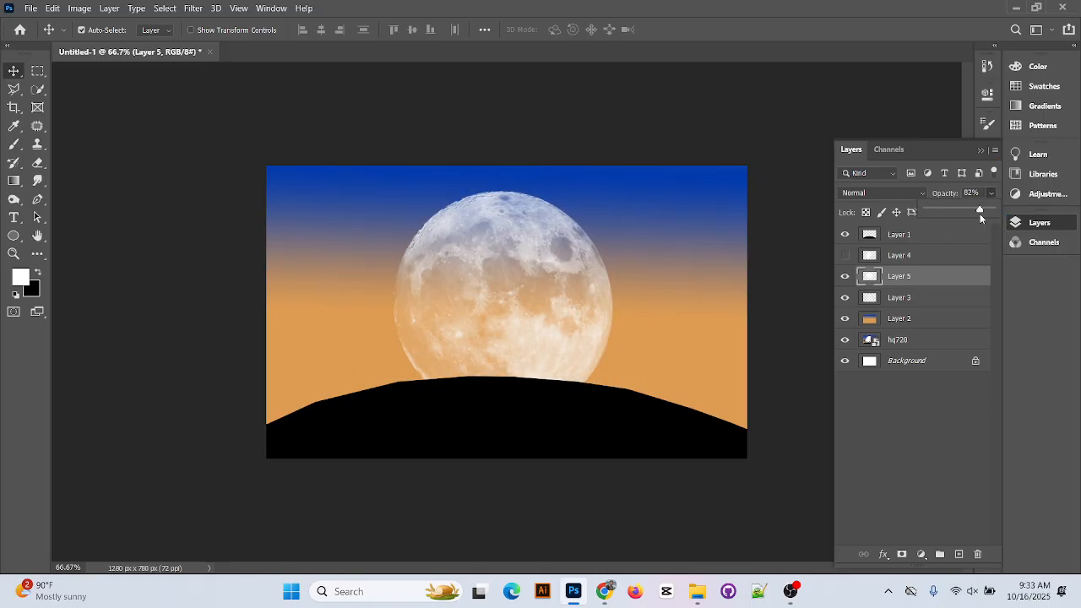
click(986, 210)
drag(969, 208, 964, 211)
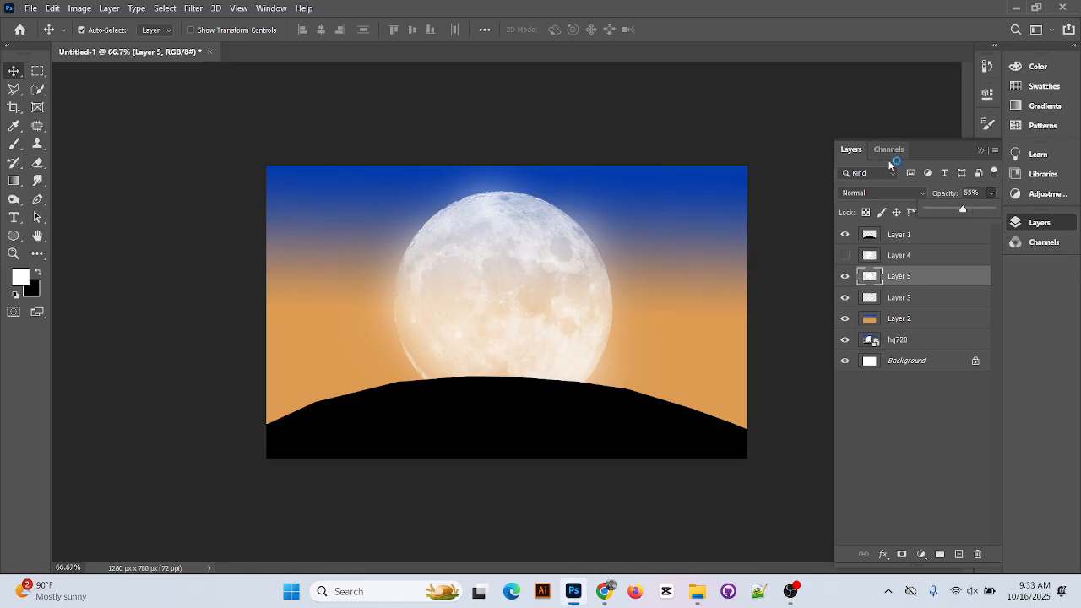
click(829, 2)
Collapse the Layers panel, choose the regular Brush Tool, and show the brush presets
click(977, 150)
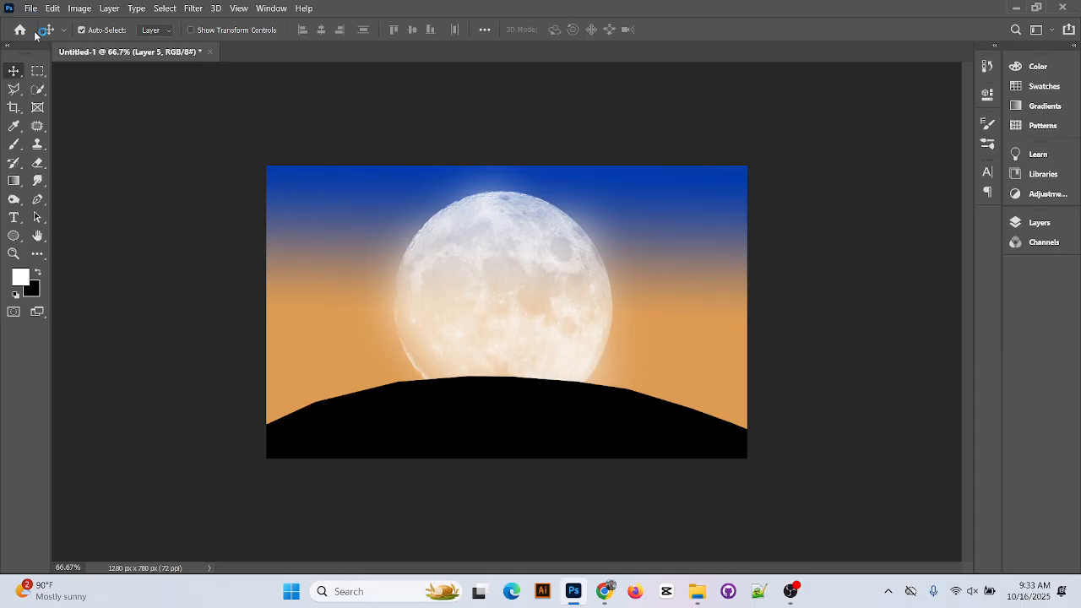
click(17, 147)
right_click(17, 147)
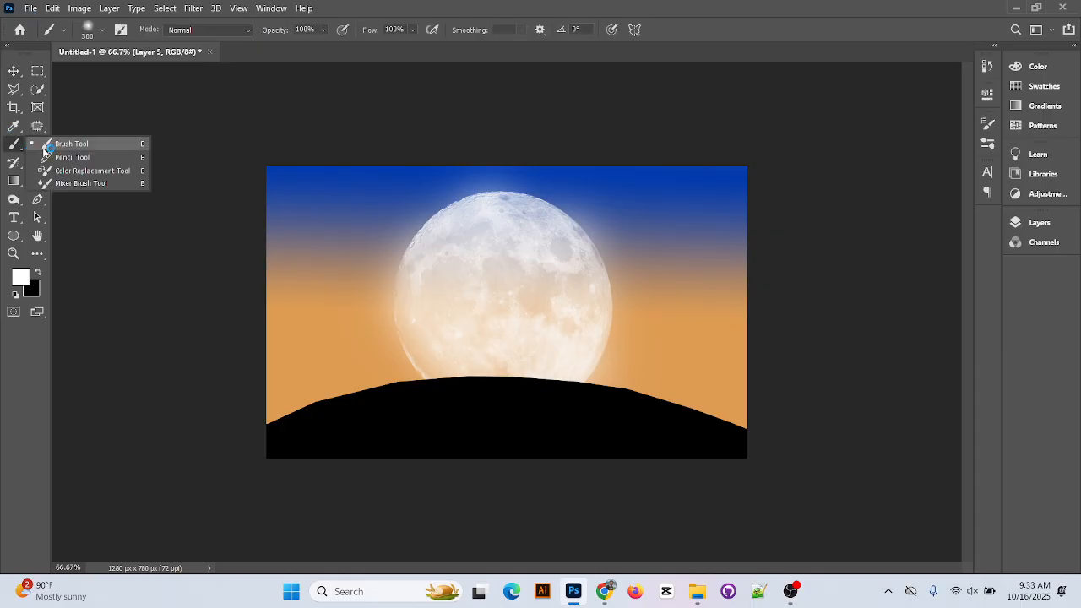
click(44, 147)
click(101, 31)
Collapse the 20 Moon Brushes 2 set and expand Cloud Brushes 0981 in the preset picker
scroll(98, 373, down, 5)
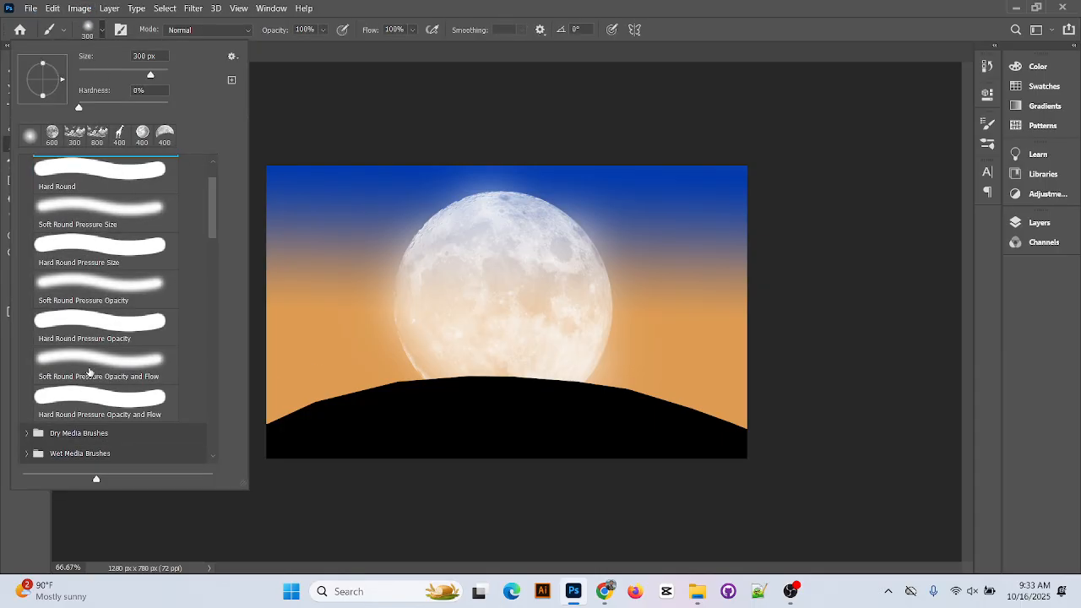
scroll(97, 373, down, 1)
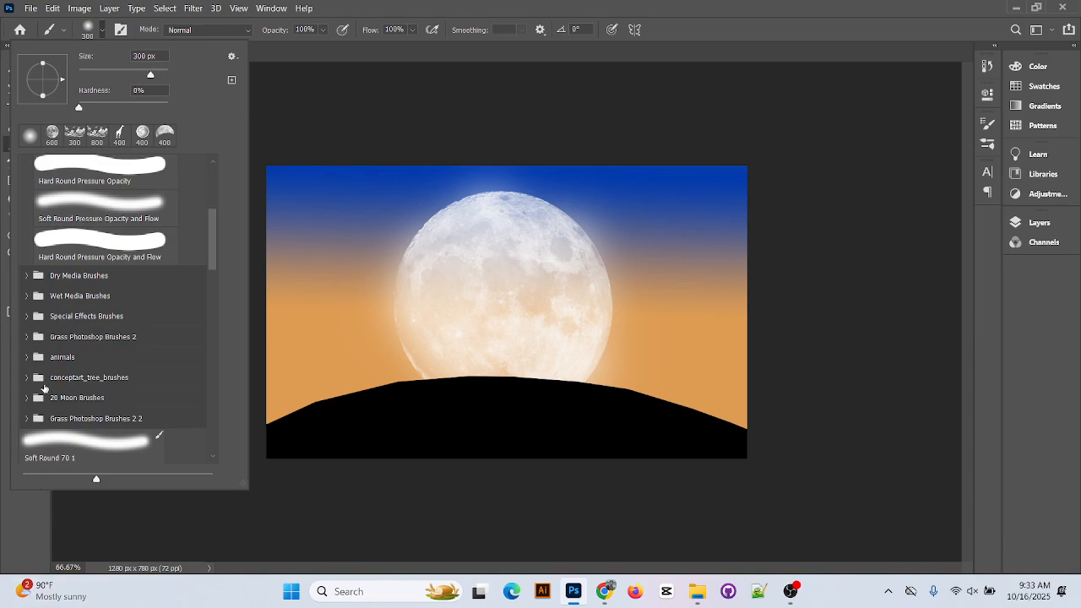
scroll(43, 411, down, 3)
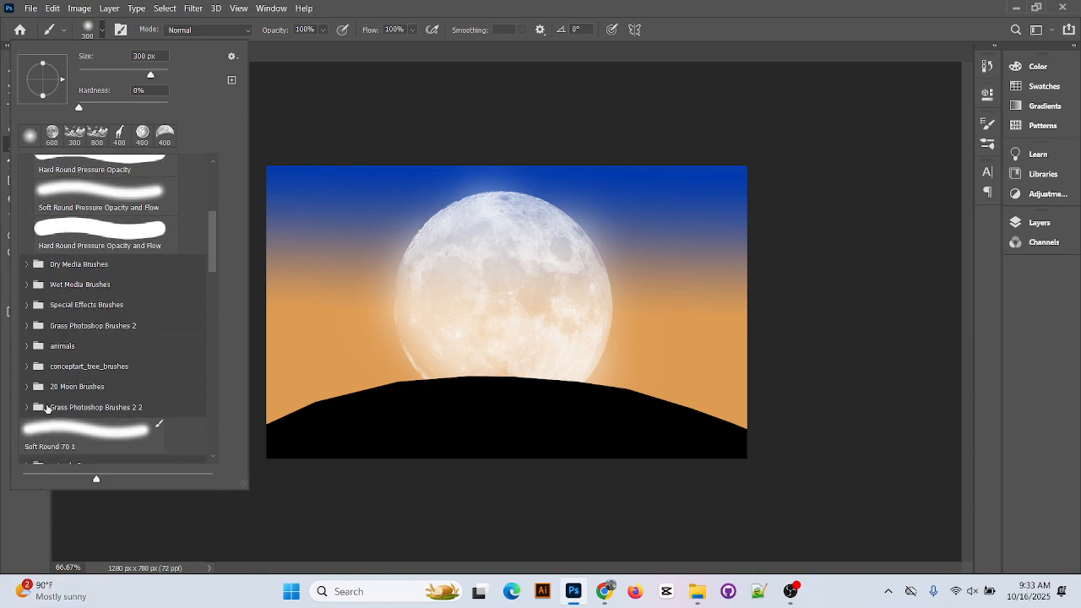
scroll(45, 419, down, 1)
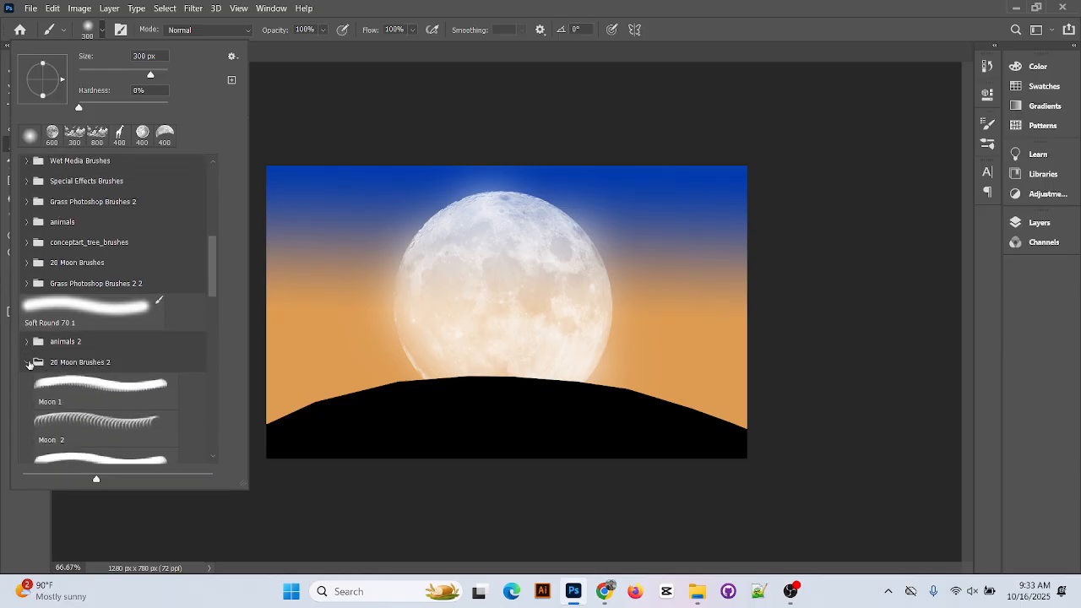
click(28, 362)
click(27, 393)
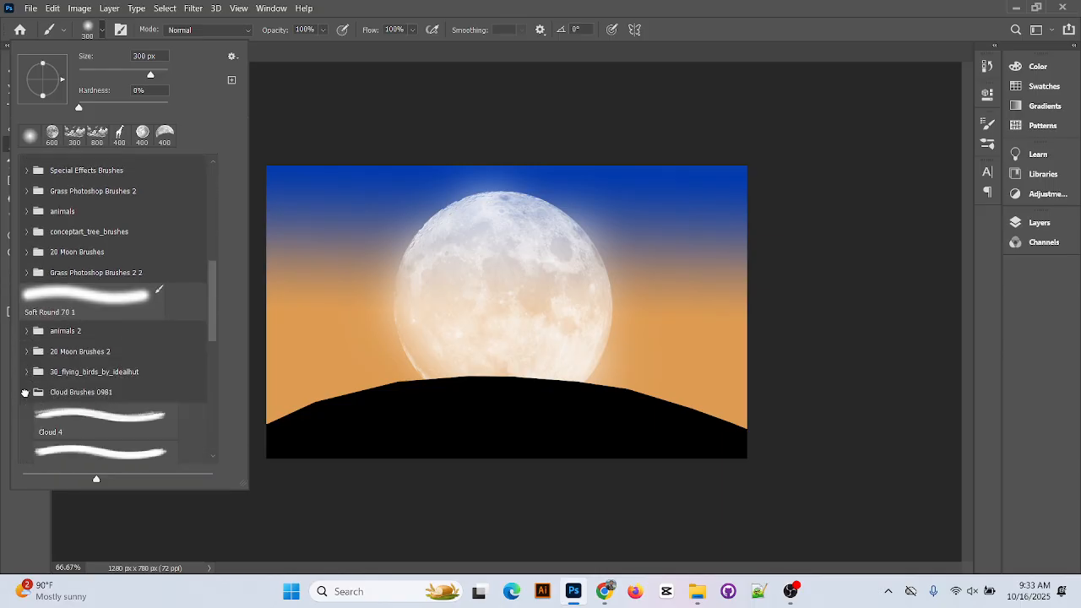
Preview the Cloud 4, 5, 6, 7 and 8 brushes
scroll(93, 376, down, 1)
click(100, 368)
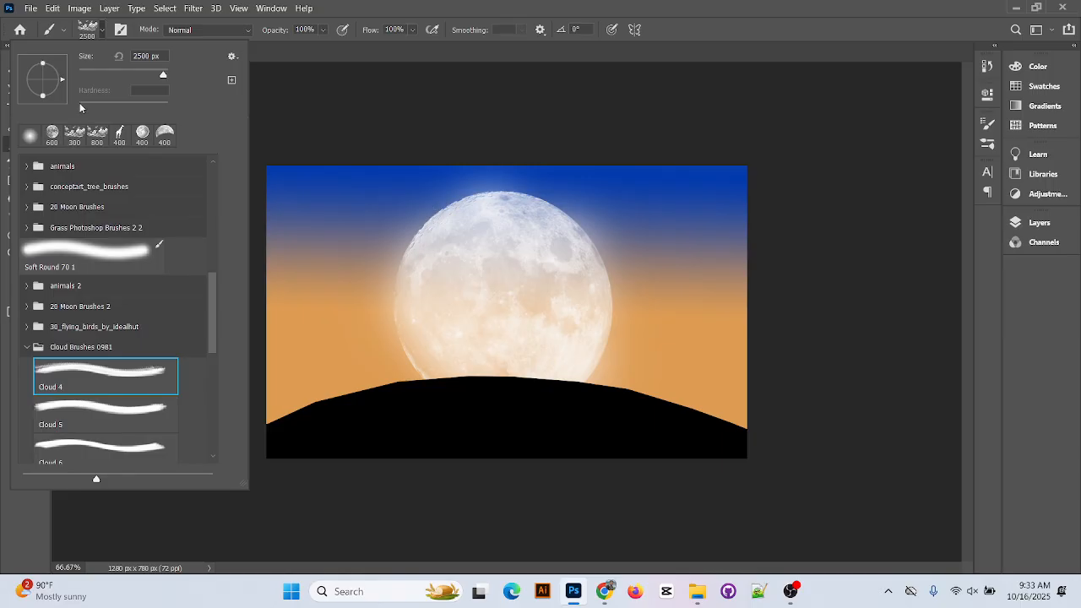
scroll(123, 437, down, 1)
click(108, 381)
scroll(123, 424, down, 1)
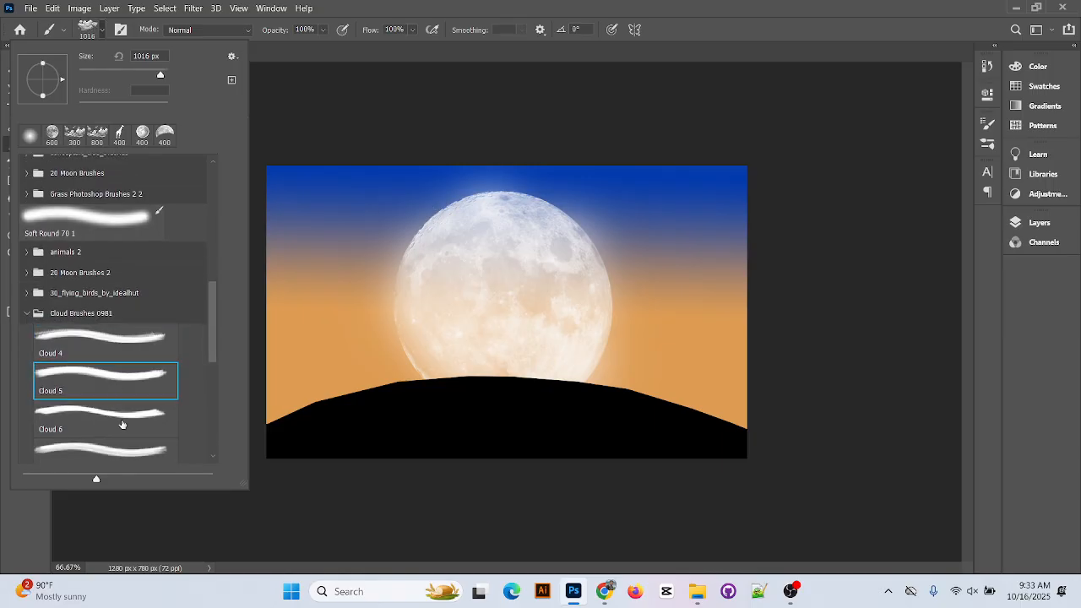
click(122, 424)
scroll(122, 424, down, 1)
click(131, 431)
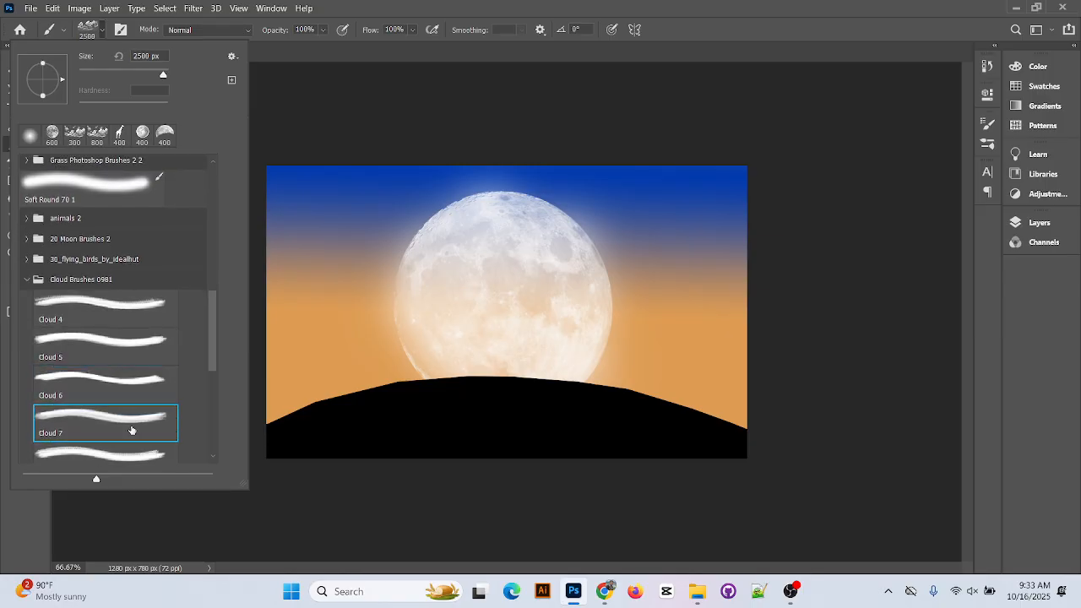
scroll(131, 431, down, 1)
click(140, 460)
Try Cloud 7, 9, 10, 11 and 13, then settle on Cloud 12 and close the picker
scroll(140, 456, down, 2)
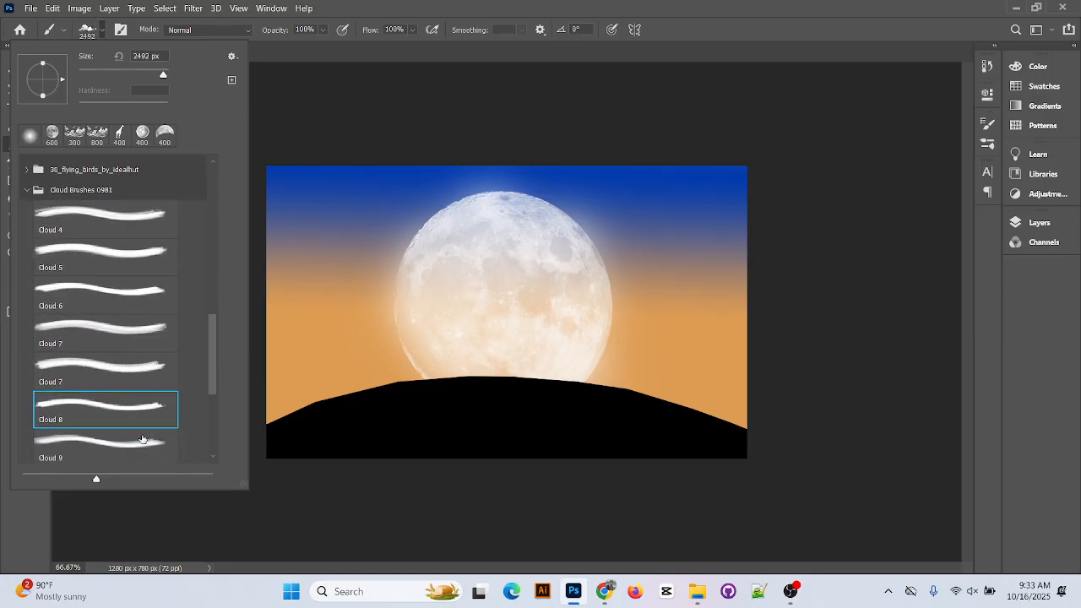
click(133, 369)
scroll(138, 399, down, 1)
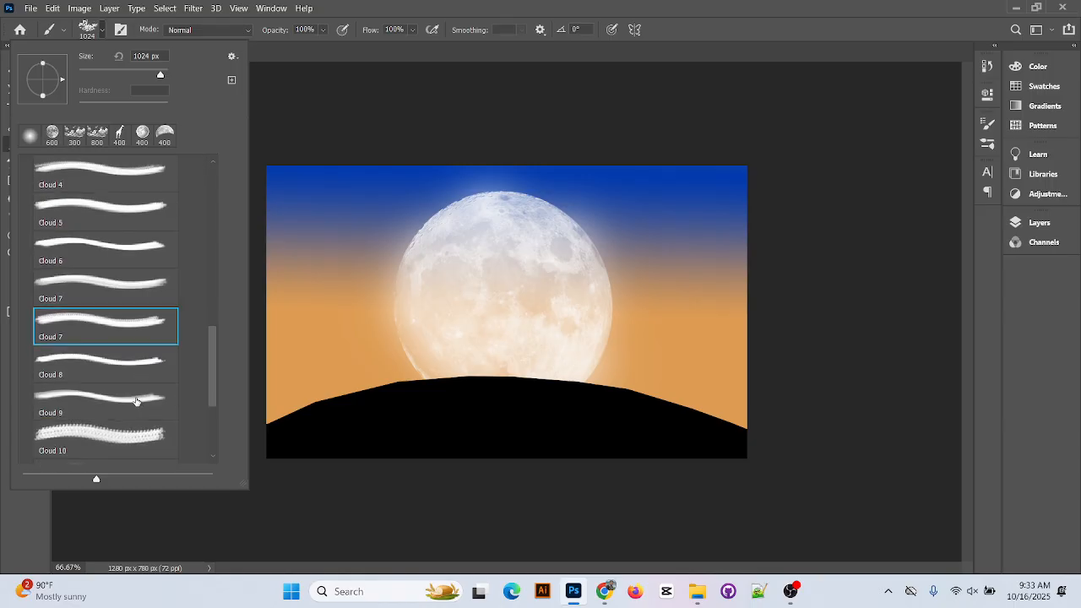
click(136, 401)
scroll(142, 414, down, 1)
click(143, 409)
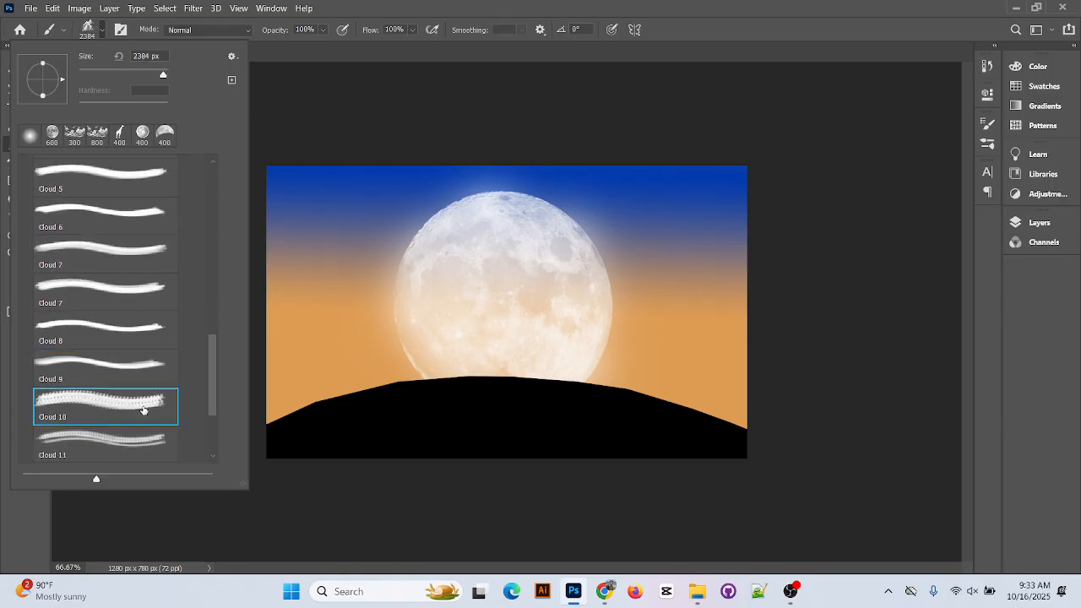
scroll(143, 411, down, 1)
click(142, 412)
scroll(147, 418, down, 1)
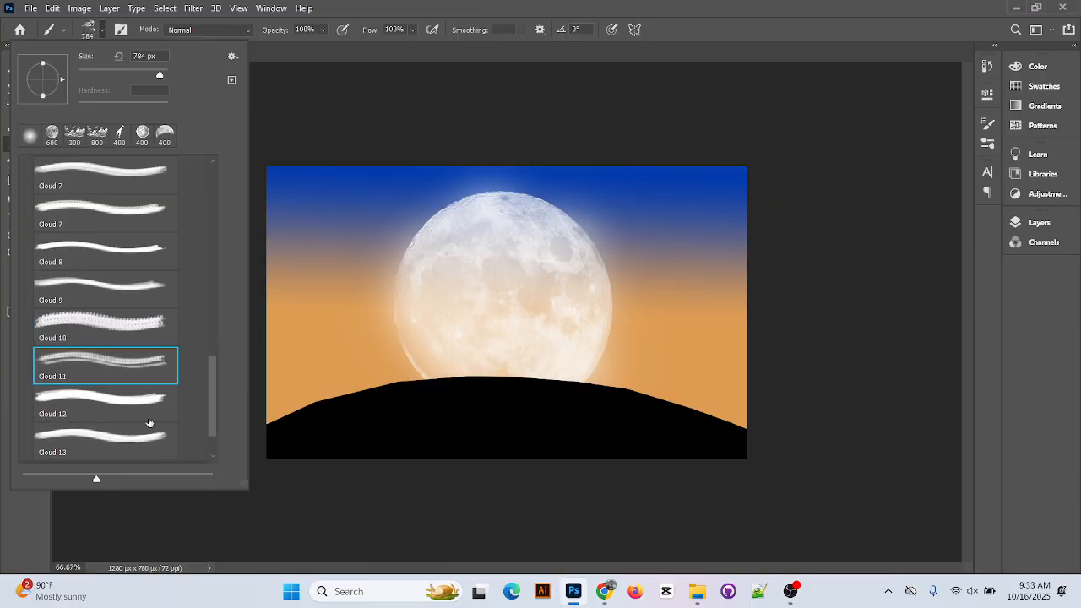
click(150, 426)
click(144, 397)
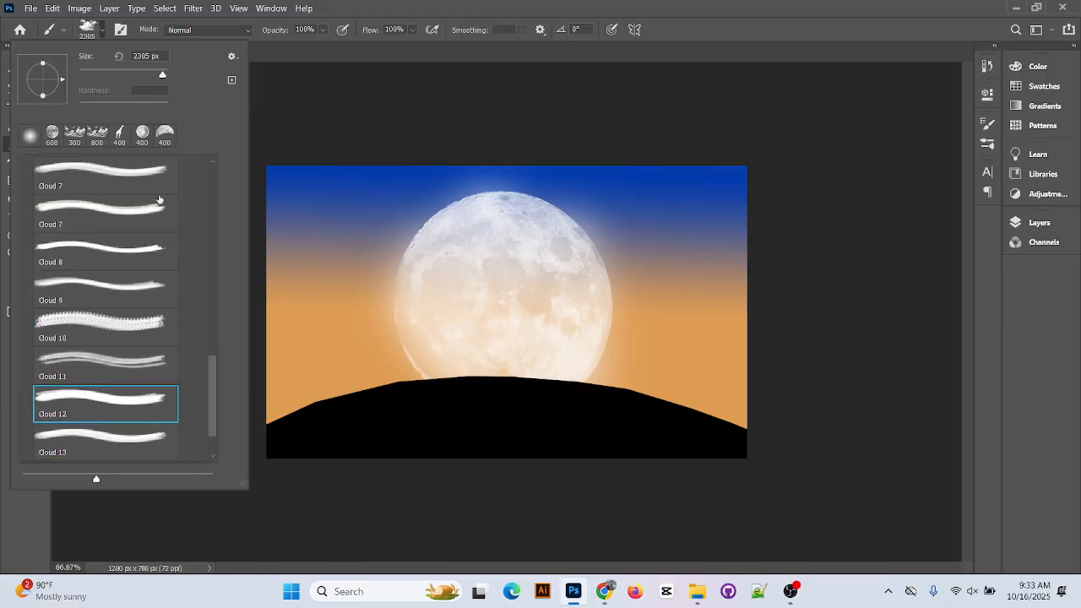
click(579, 5)
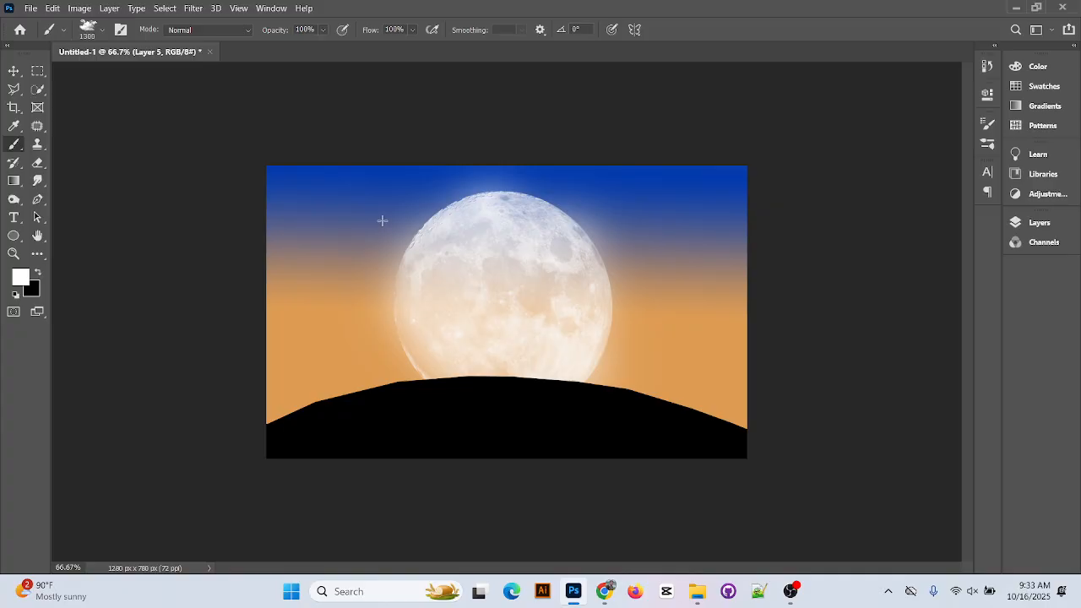
Test Cloud 12 dabs and strokes in the sky at 100% view, undoing them all
key(bracketleft)
key(bracketleft)
key(bracketleft)
key(bracketleft)
key(bracketleft)
key(bracketleft)
key(bracketleft)
click(360, 194)
drag(297, 192, 344, 241)
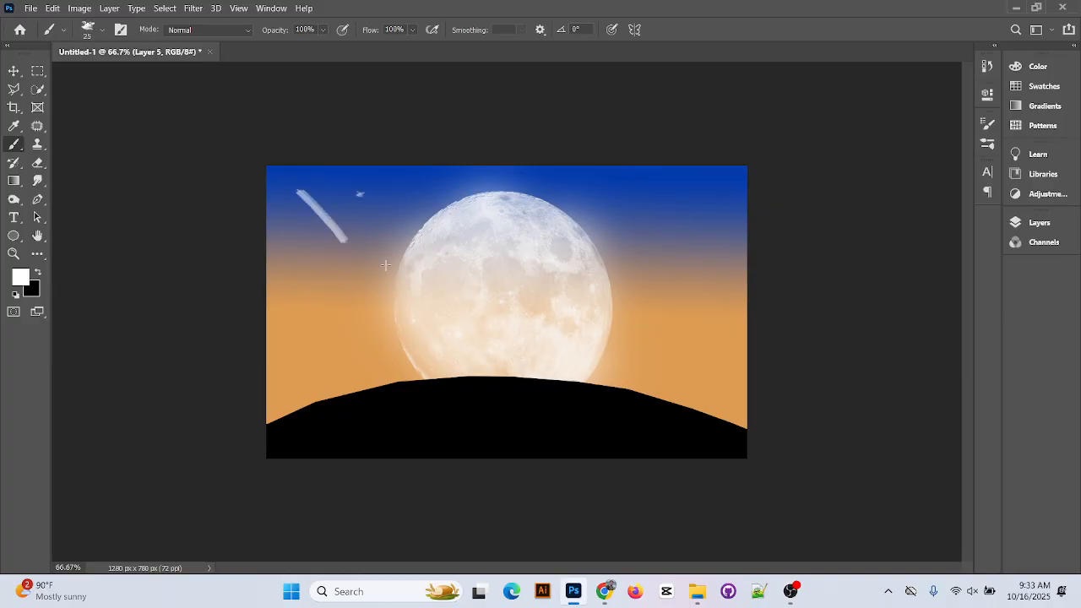
key(ctrl+z)
key(ctrl+z)
key(ctrl+z)
click(103, 30)
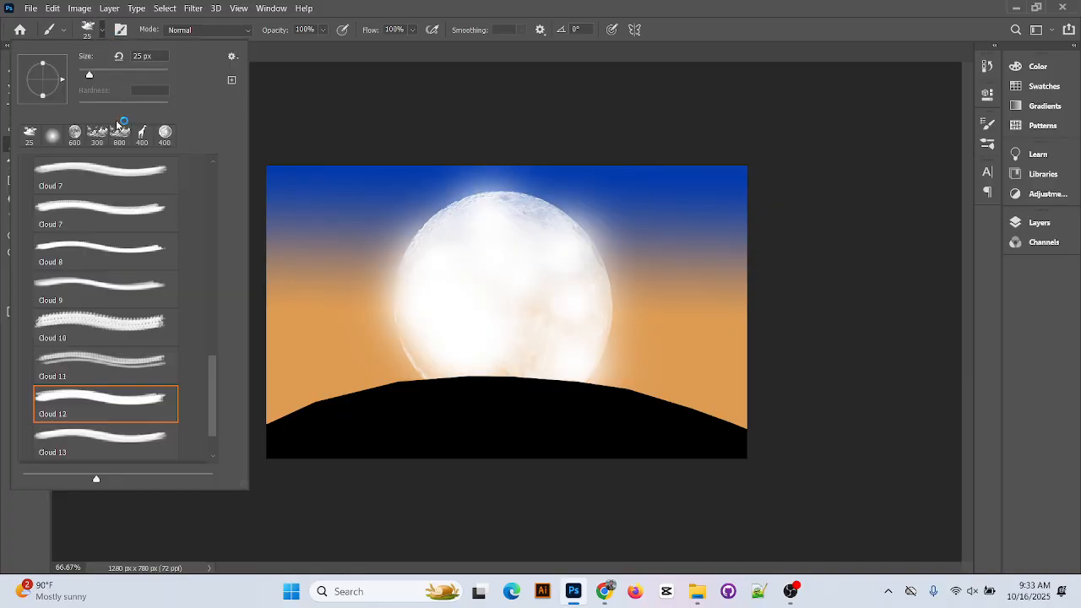
click(119, 131)
click(336, 205)
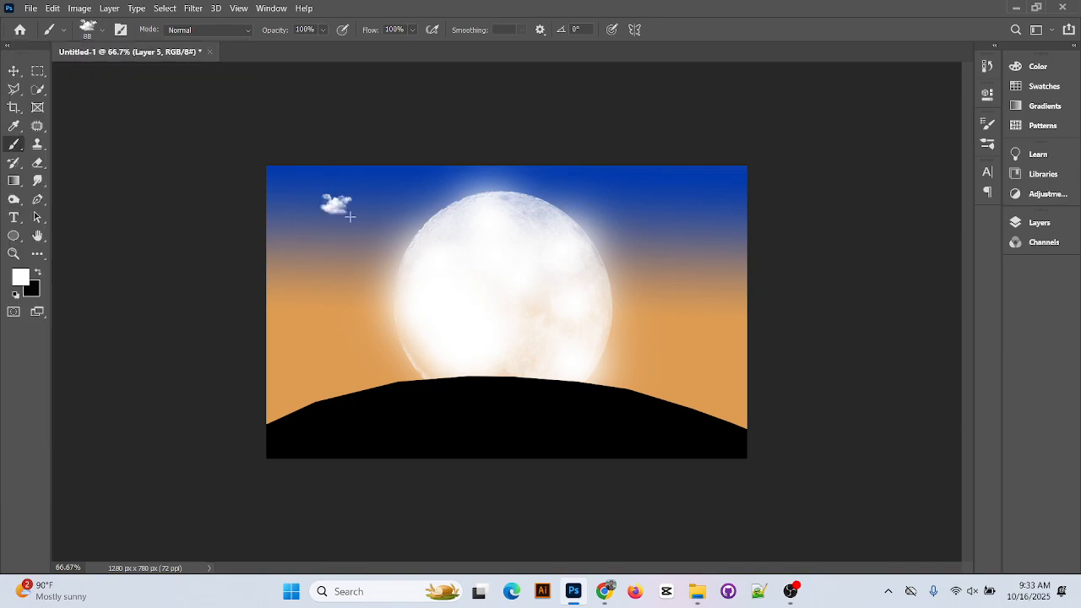
key(ctrl+plus)
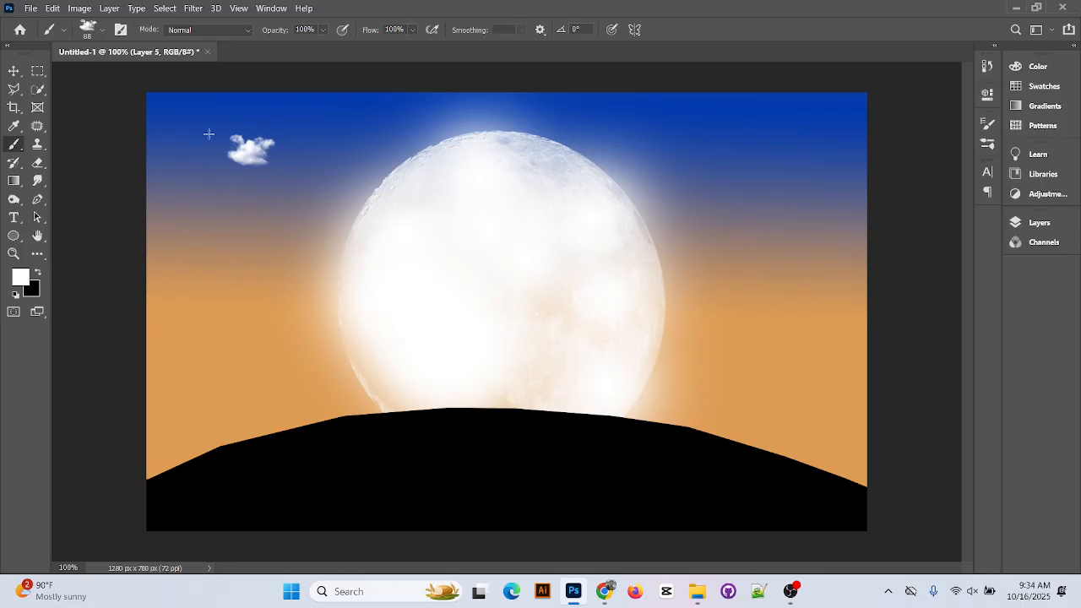
key(ctrl+z)
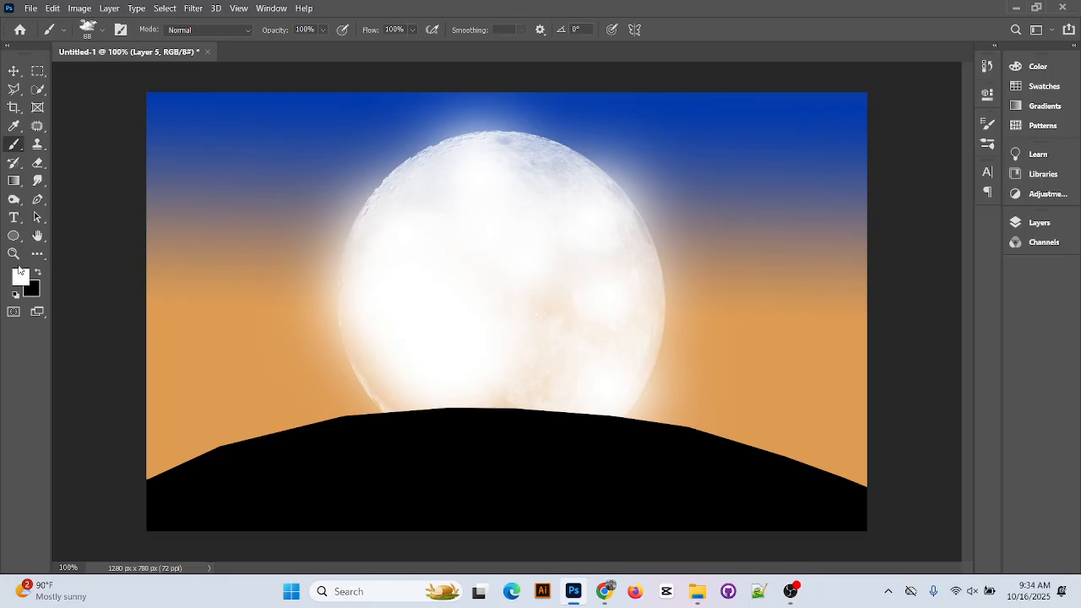
Sample sky blue #445893 from the sky as the foreground colour and restore the layers list
click(20, 273)
click(169, 157)
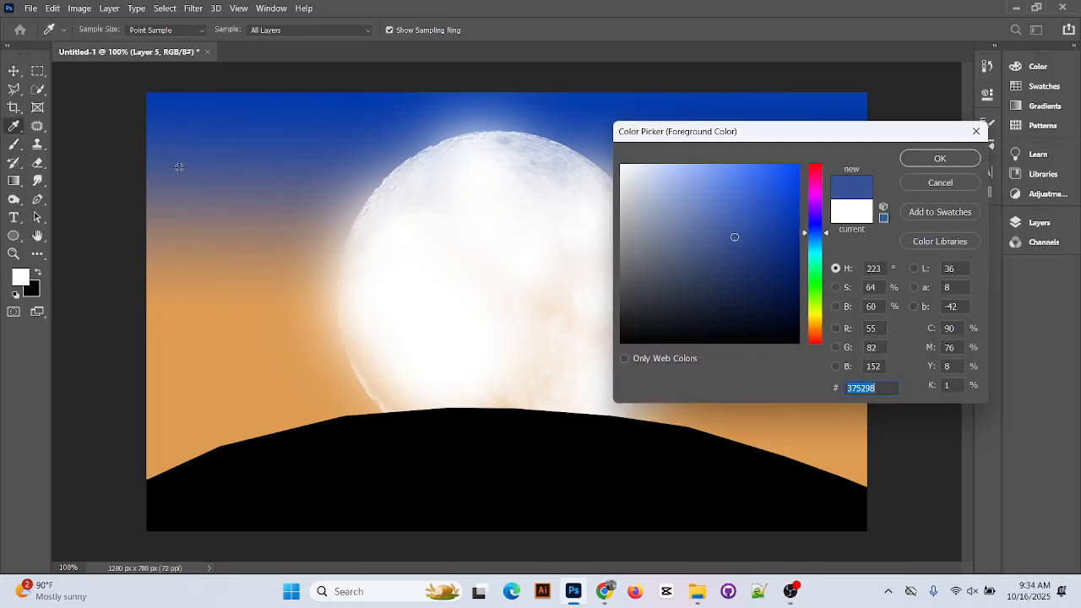
click(179, 168)
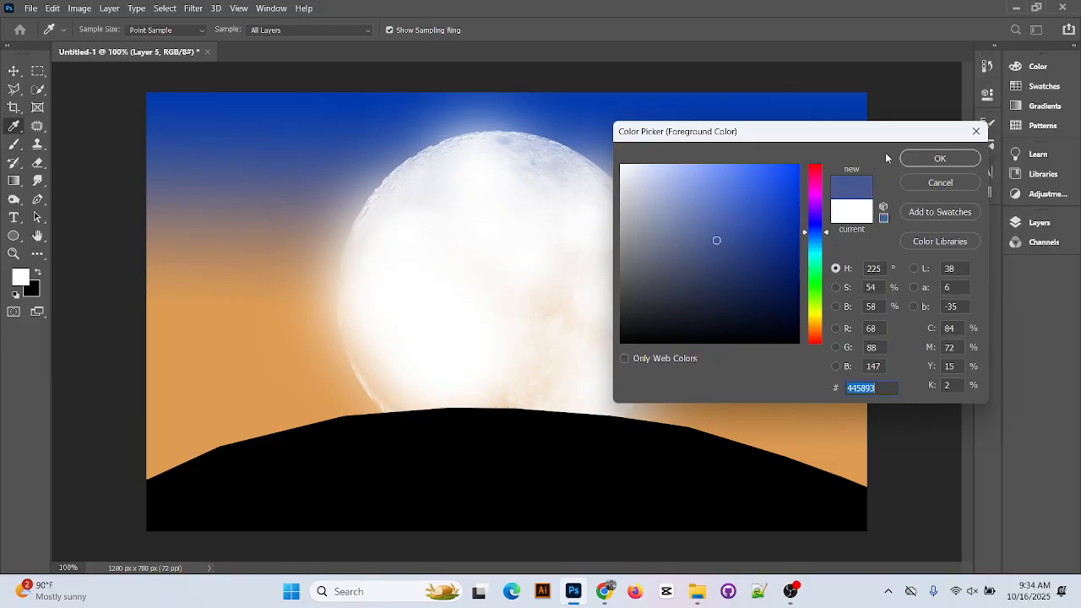
click(934, 161)
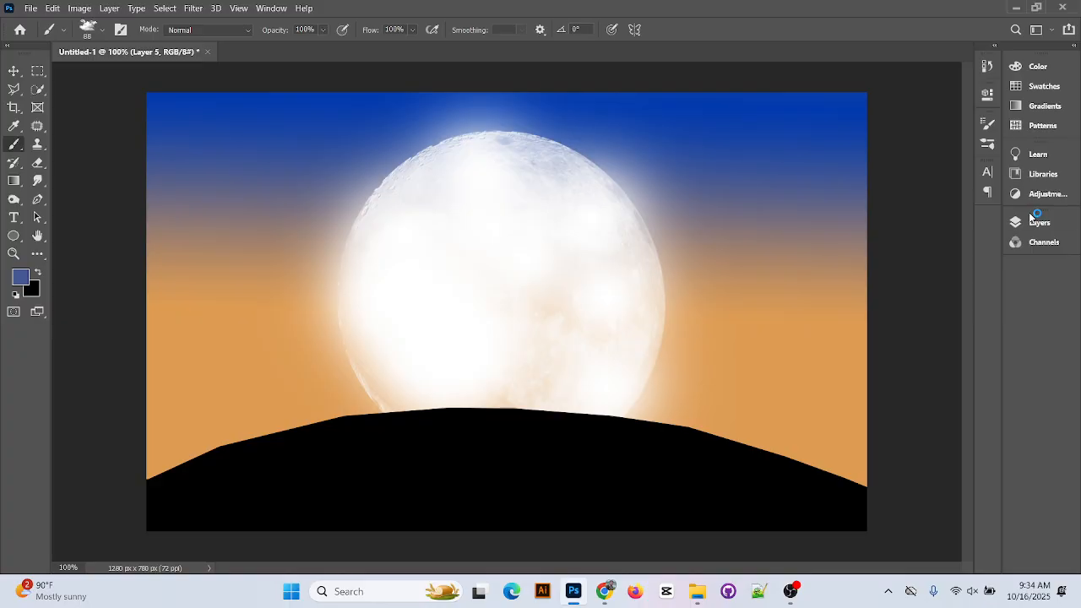
click(1035, 222)
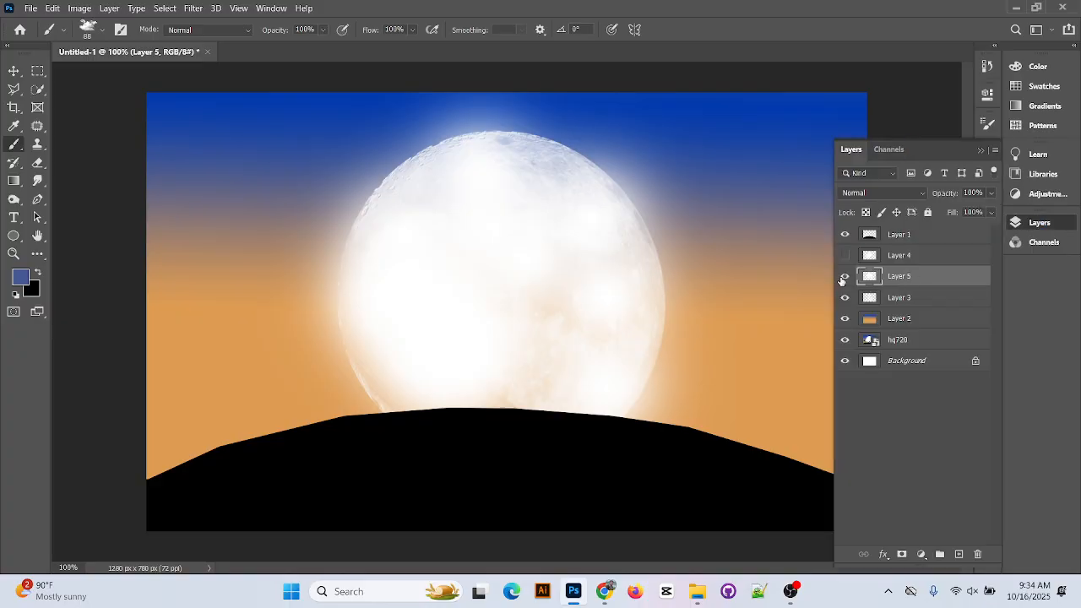
Stamp faint blue cloud dabs across the upper-left sky, undoing the last two
click(844, 276)
click(844, 276)
click(929, 233)
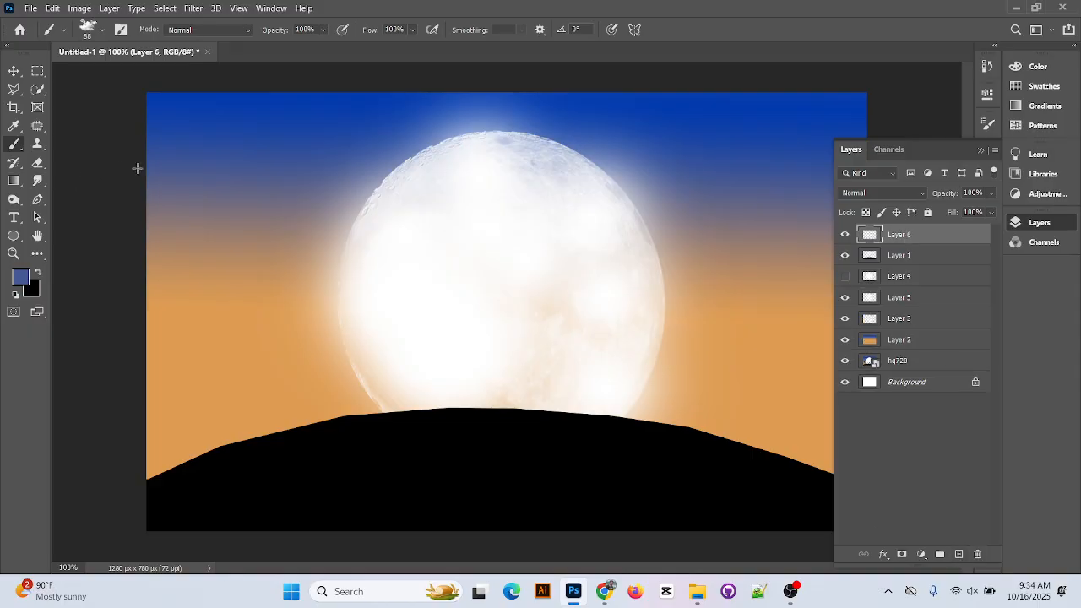
click(173, 149)
click(198, 119)
click(229, 155)
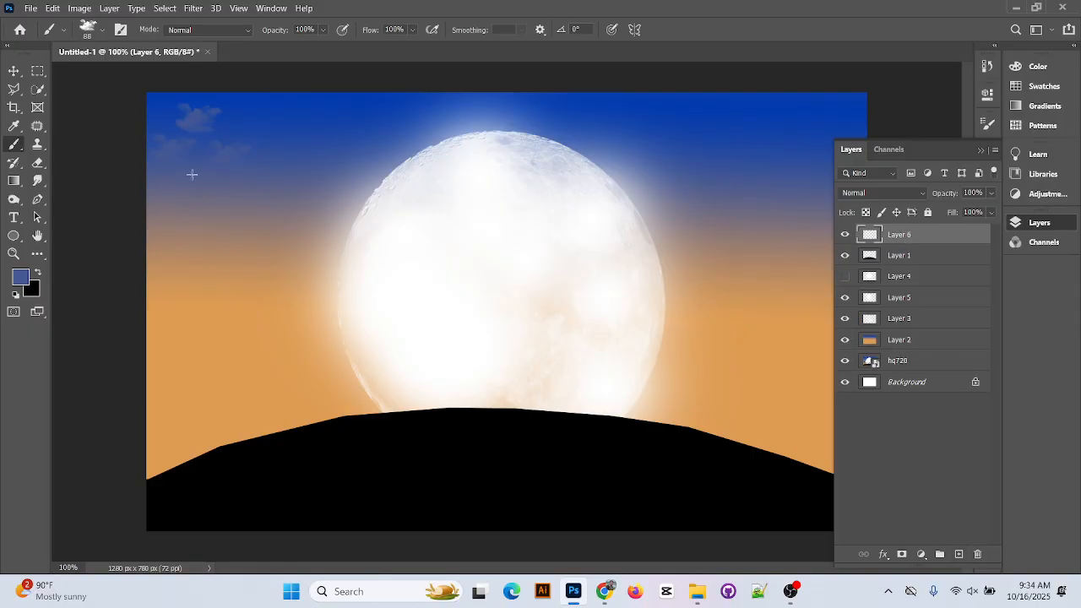
click(191, 176)
click(233, 134)
click(255, 124)
click(330, 107)
click(279, 144)
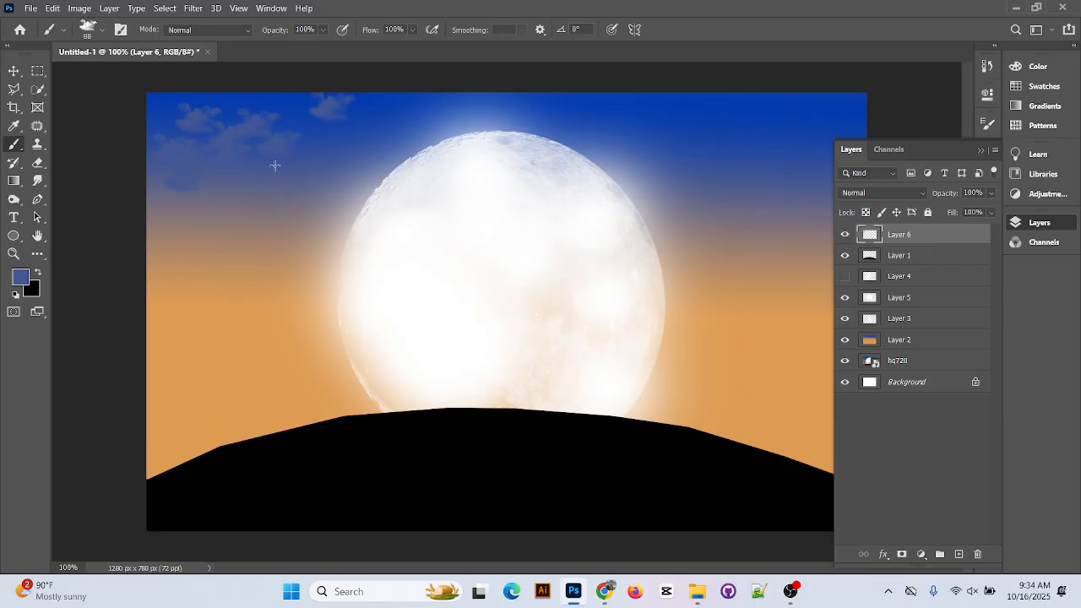
key(ctrl+z)
key(ctrl+z)
key(ctrl+z)
key(ctrl+z)
key(ctrl+z)
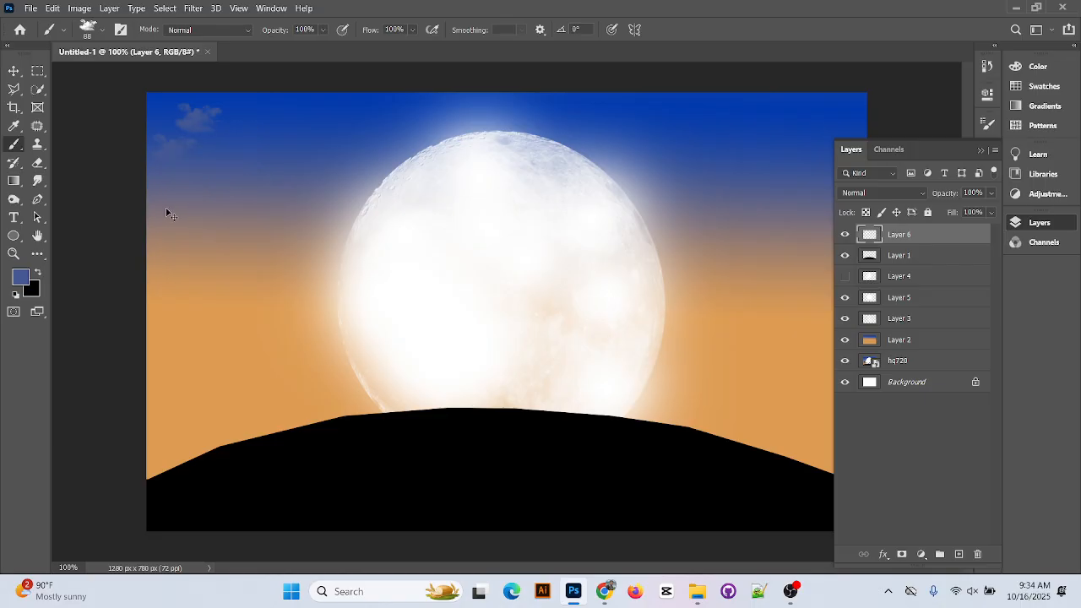
key(ctrl+z)
key(ctrl+z)
Switch the foreground to a lighter blue-grey, #697aac, and undo a test stamp
click(22, 279)
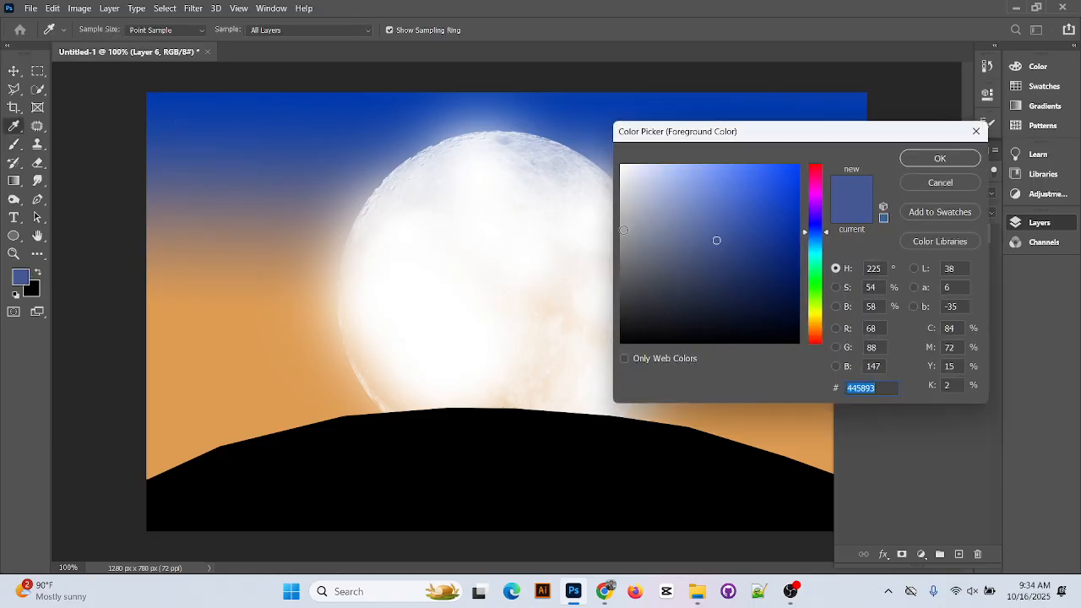
click(700, 230)
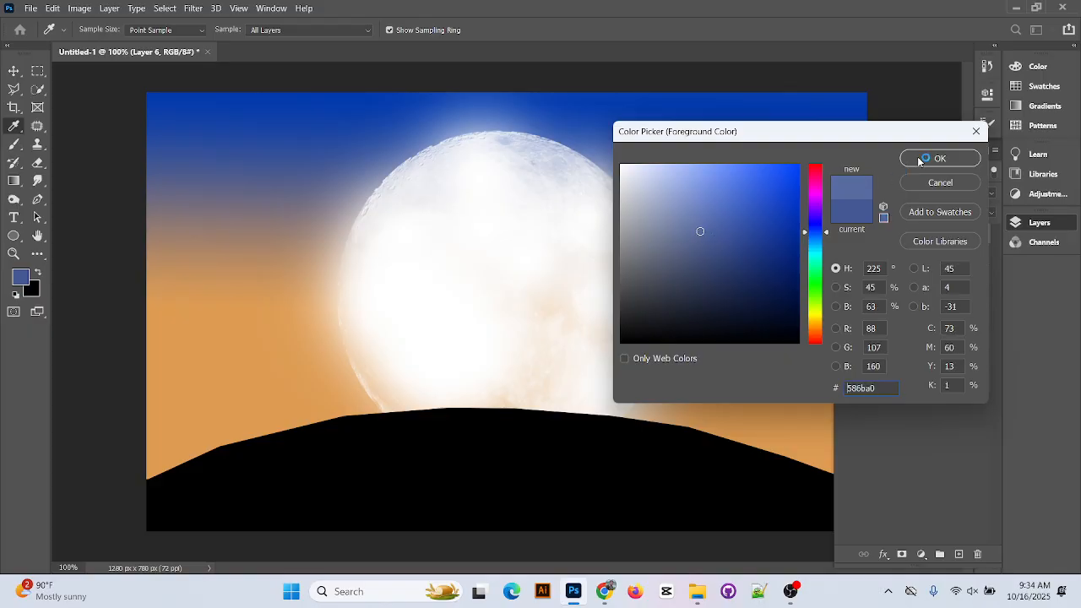
click(919, 160)
click(217, 141)
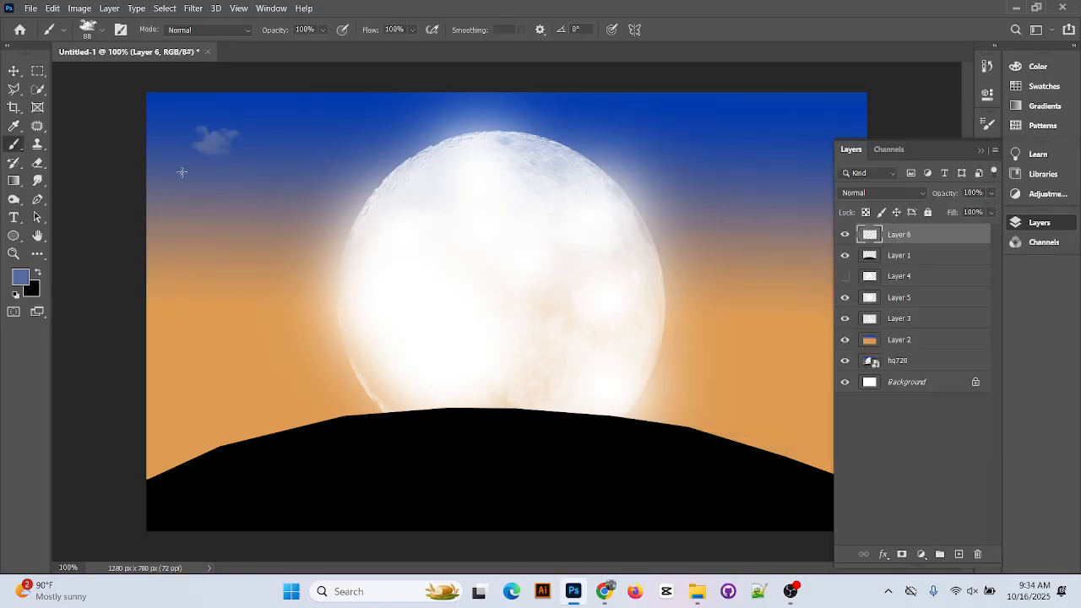
click(20, 278)
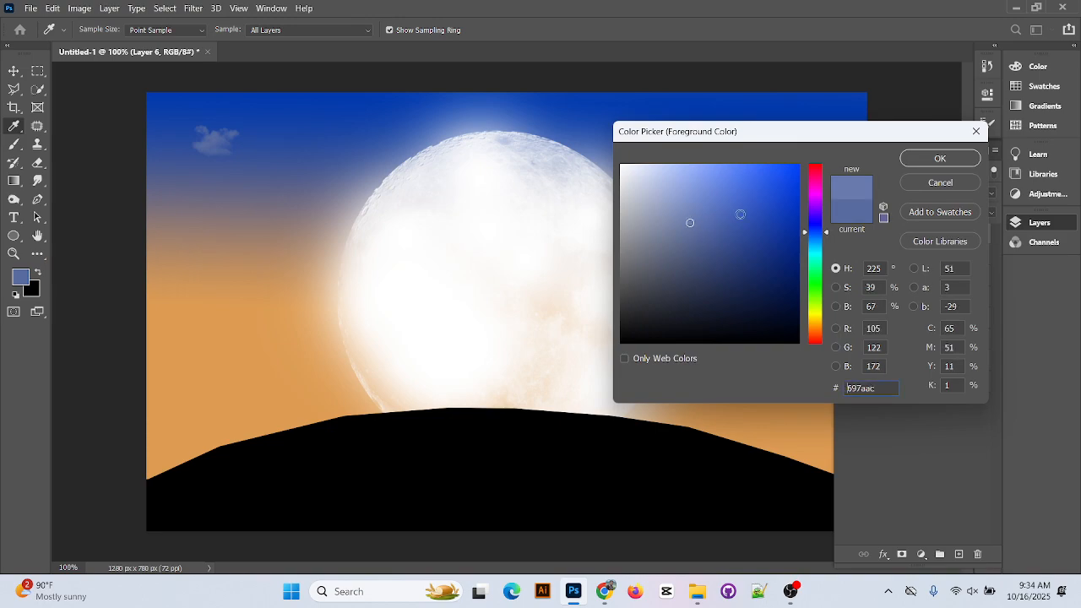
click(958, 158)
key(ctrl+z)
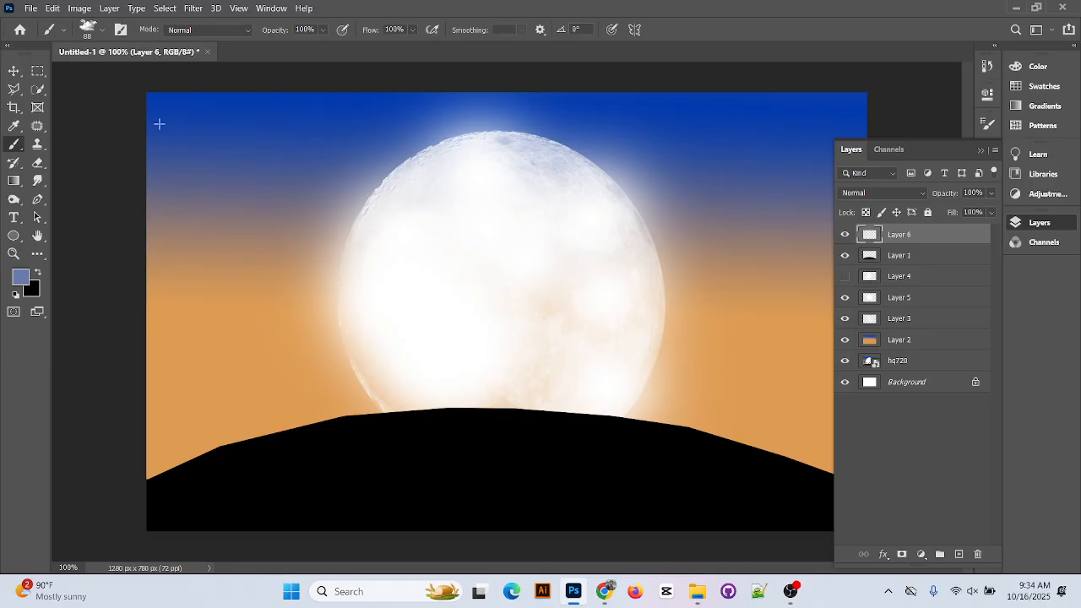
Stamp five lighter blue-grey clouds across the top-left sky
click(176, 115)
click(179, 154)
click(215, 150)
click(249, 131)
click(355, 108)
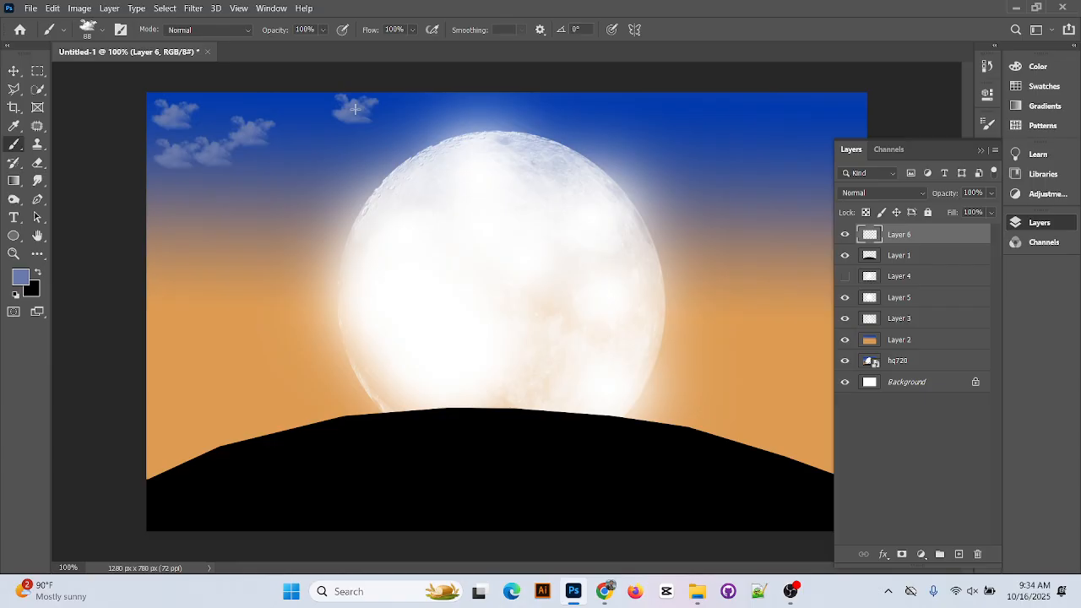
Try the Cloud 13 brush at large and small sizes, undoing both test stamps
click(94, 26)
scroll(107, 372, down, 2)
click(107, 396)
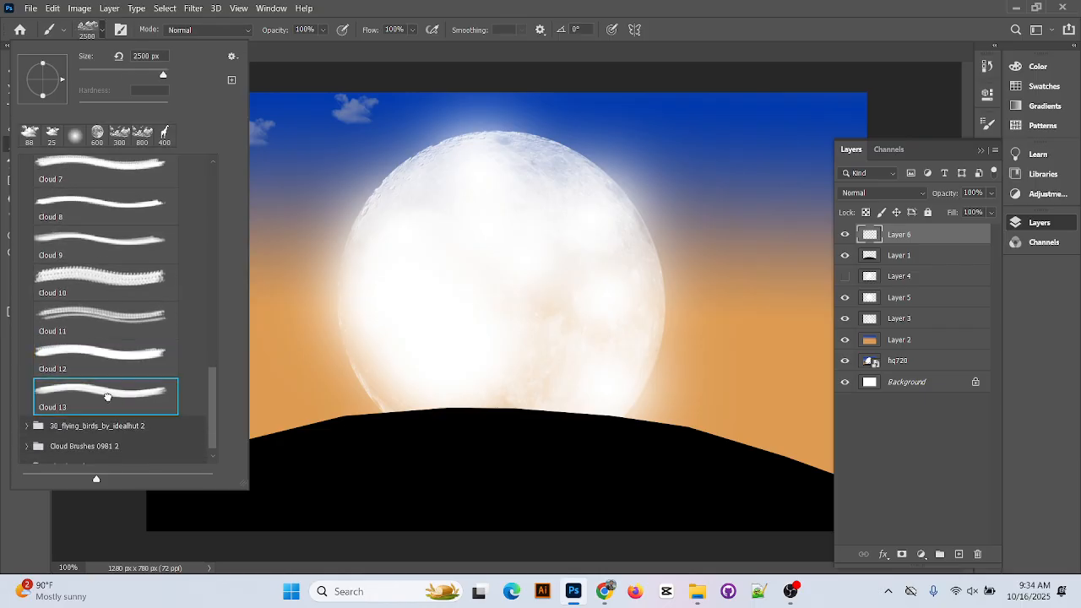
click(287, 173)
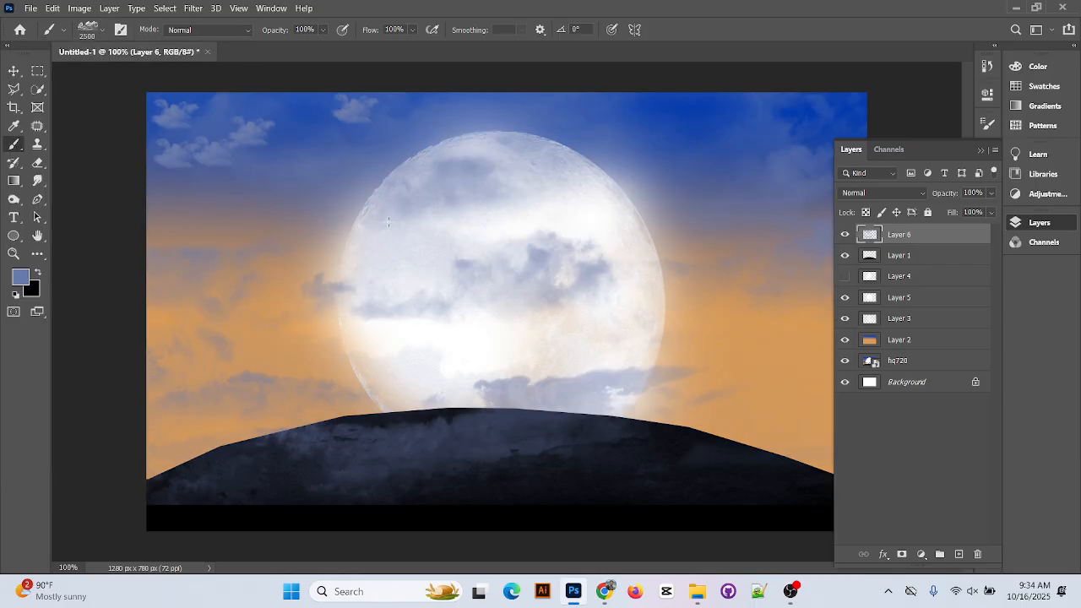
key(ctrl+z)
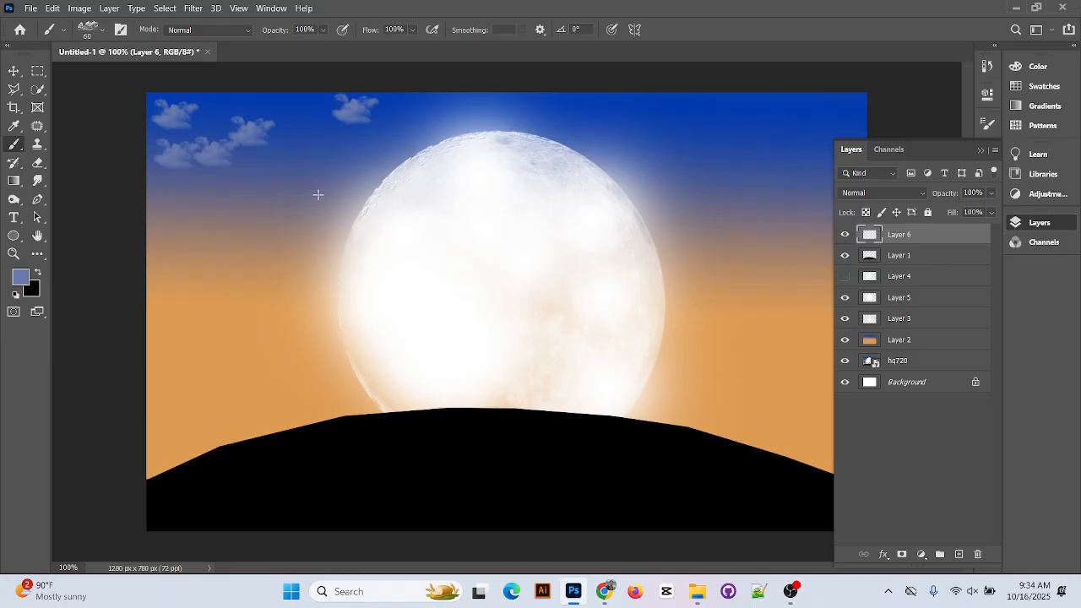
key(bracketleft)
click(289, 141)
key(bracketright)
key(ctrl+z)
Stamp a row of clouds from left of the moon to the top-right, undoing the last
click(309, 167)
click(306, 120)
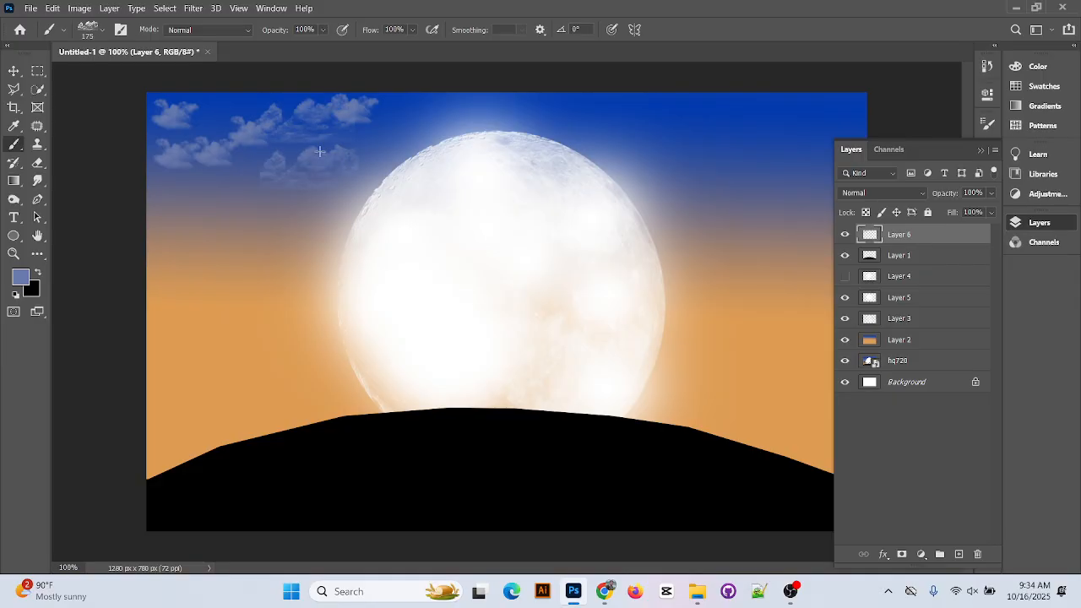
click(457, 118)
click(584, 115)
click(676, 124)
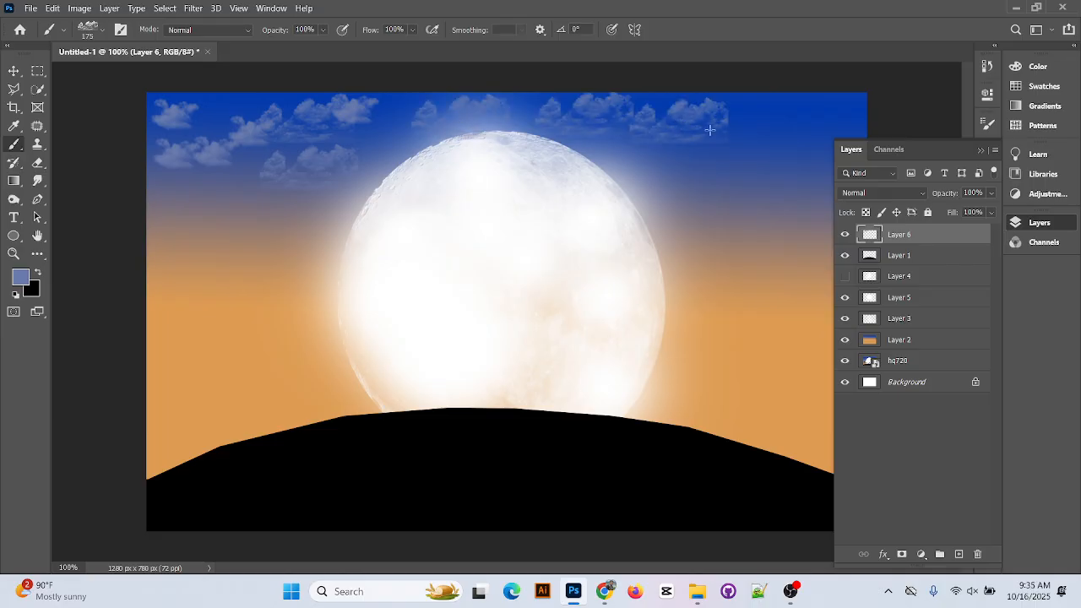
click(799, 152)
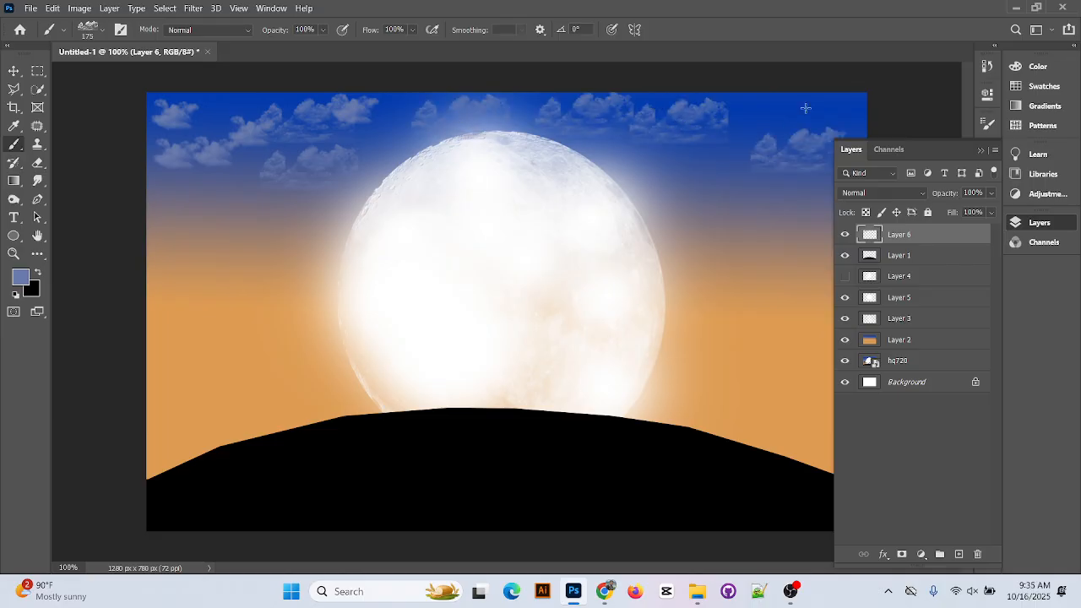
click(803, 109)
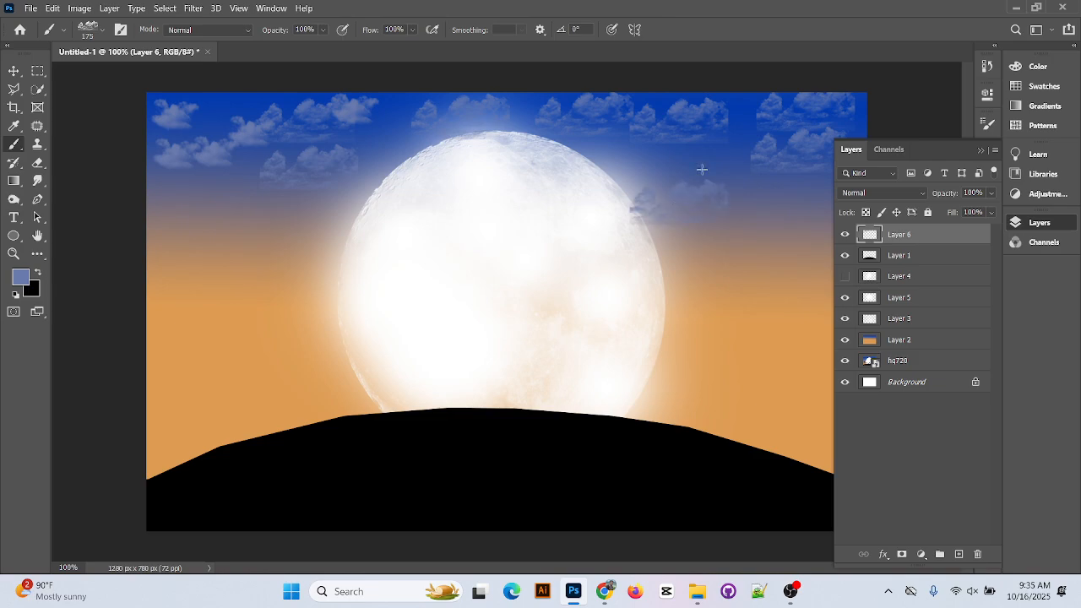
key(ctrl+z)
key(ctrl+z)
key(ctrl+z)
key(ctrl+z)
key(ctrl+z)
key(ctrl+z)
key(ctrl+z)
key(ctrl+z)
key(ctrl+z)
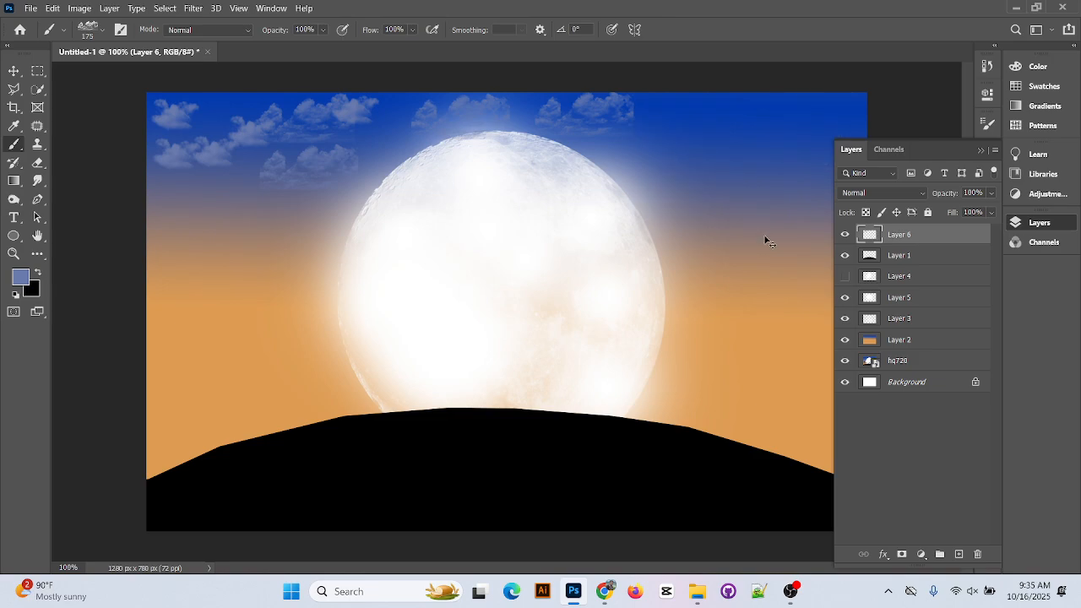
Browse back up the Cloud presets and choose Cloud 10
click(88, 32)
scroll(127, 306, up, 2)
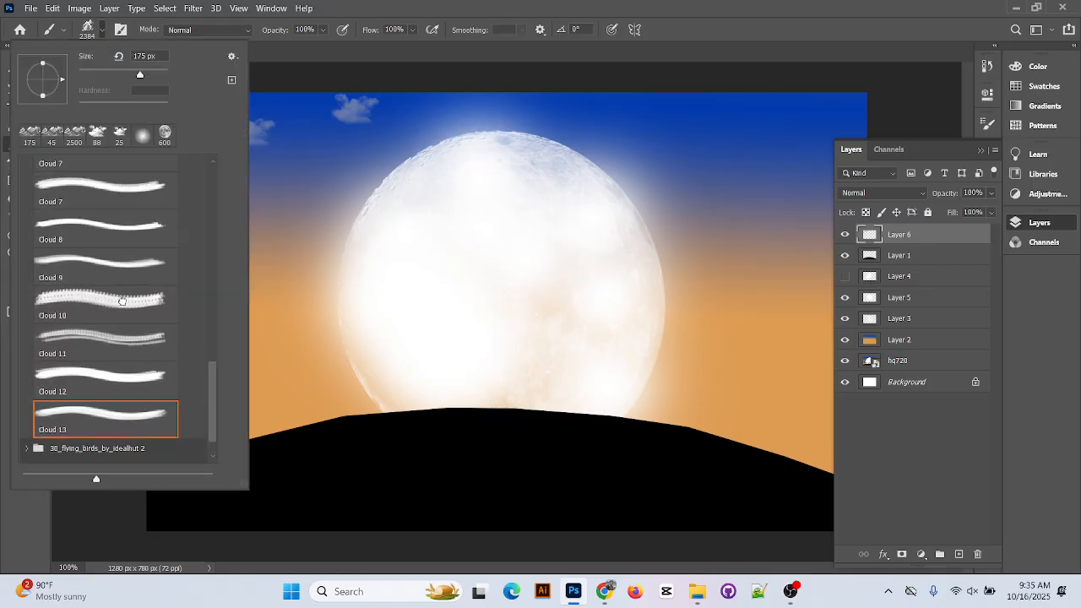
click(126, 307)
scroll(127, 304, up, 3)
Compare Cloud 7, 6 and 4 before settling on the Cloud 5 brush
click(125, 254)
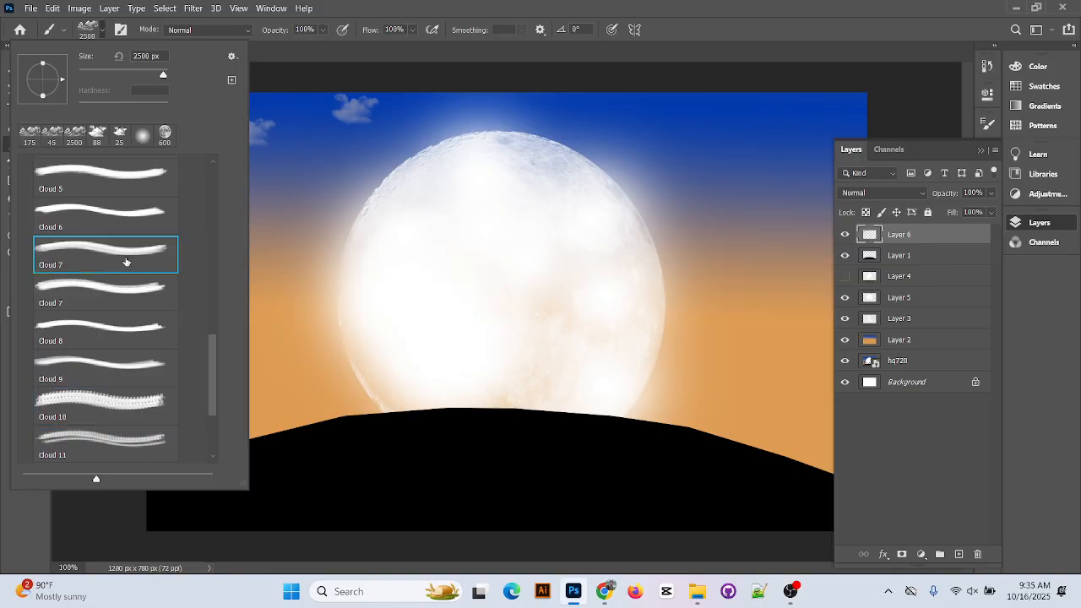
click(125, 213)
scroll(127, 224, up, 2)
click(127, 228)
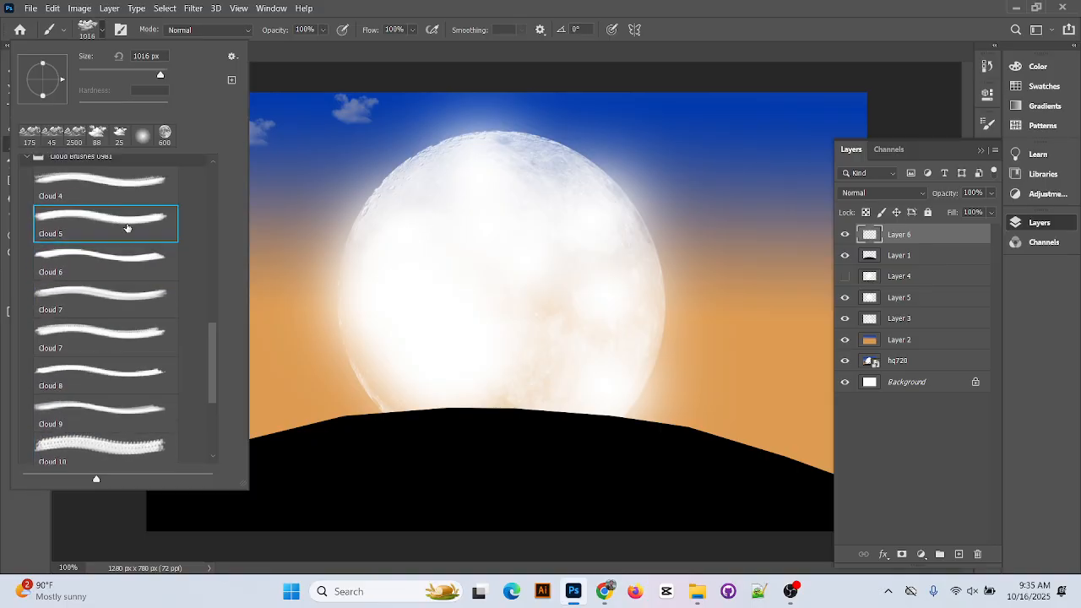
scroll(127, 227, up, 2)
click(128, 223)
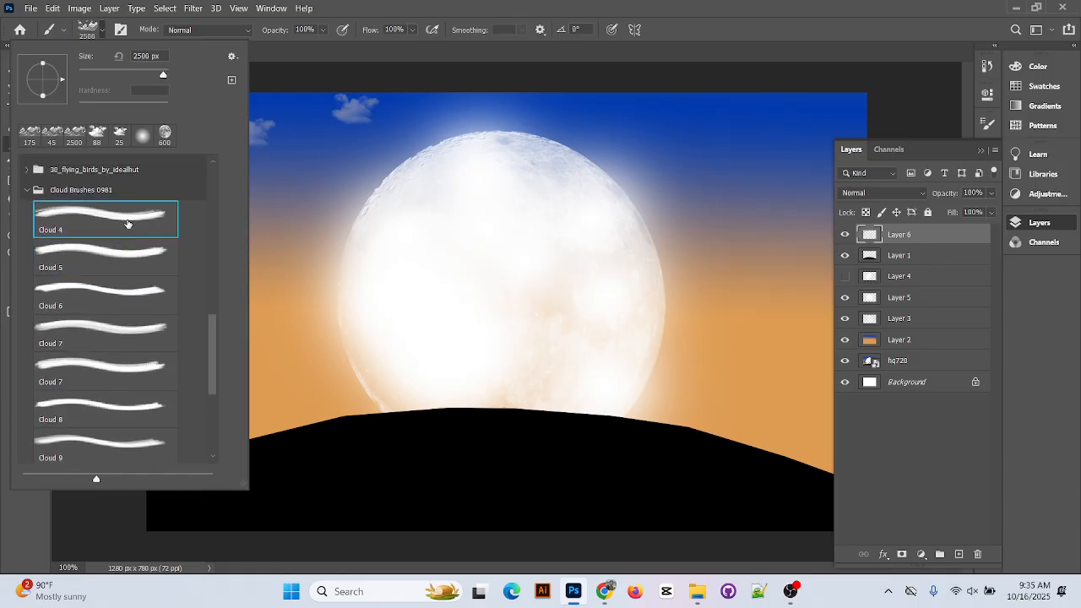
click(143, 264)
click(409, 59)
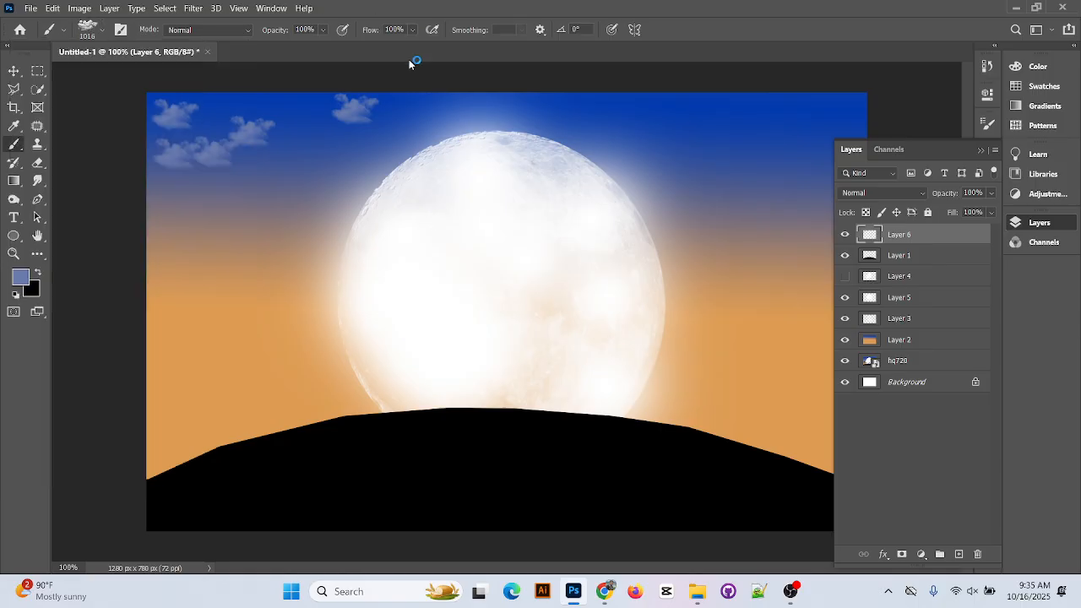
Shrink Cloud 5 to 158 px, hide Layer 6 and create empty Layer 7
click(107, 31)
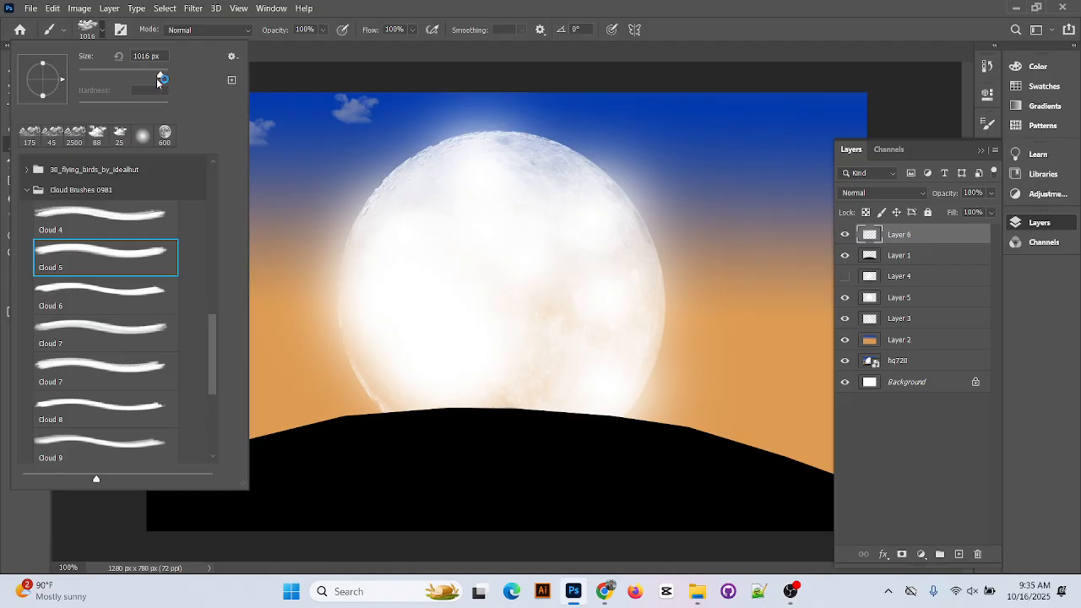
drag(160, 77, 136, 78)
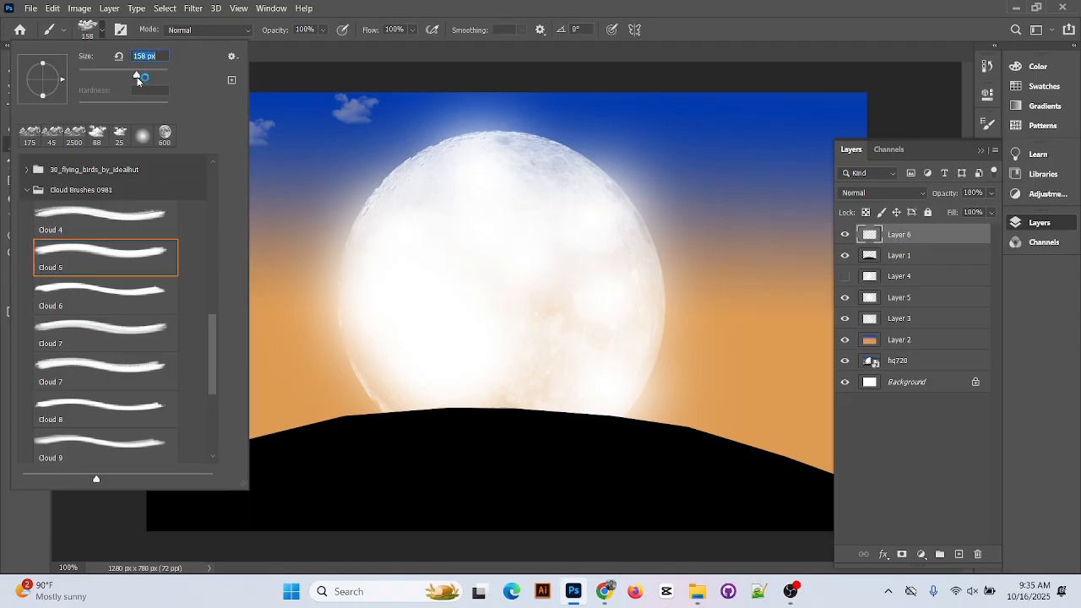
click(373, 59)
click(317, 163)
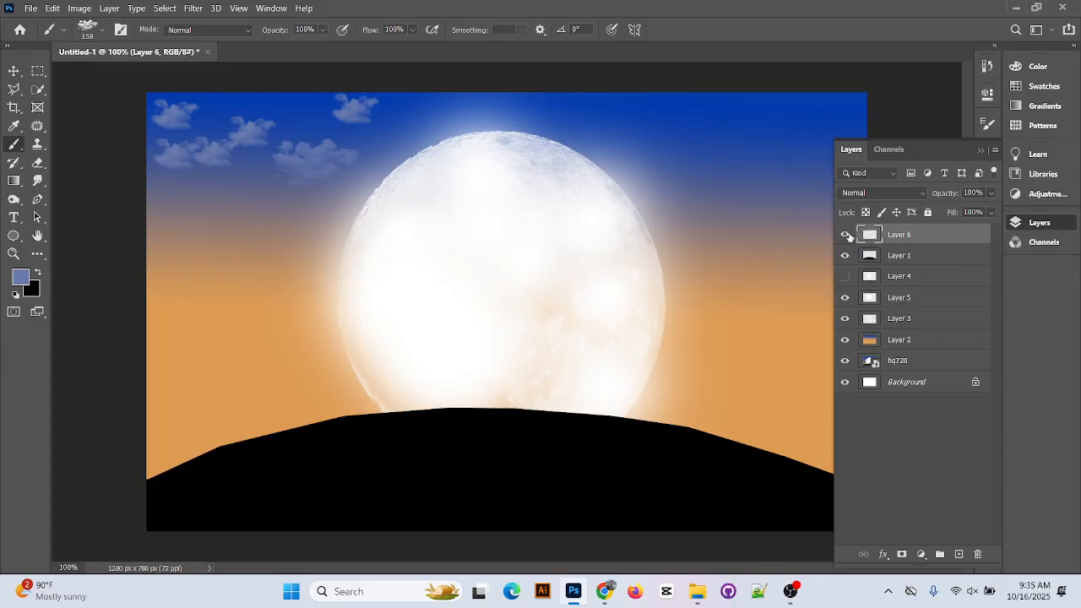
click(844, 234)
click(959, 554)
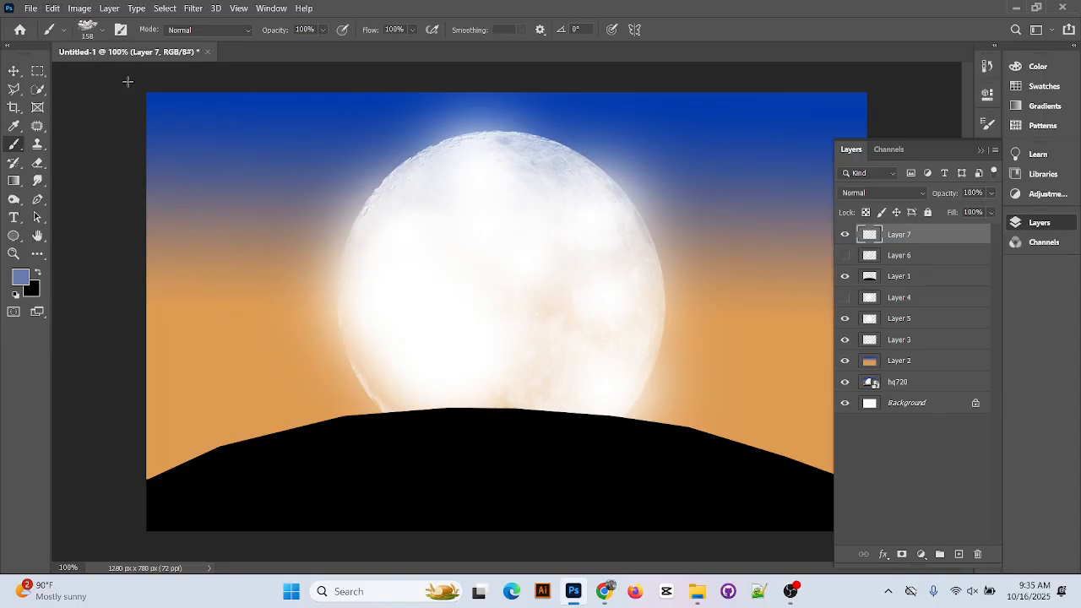
Stamp clouds across the upper-left sky and along the top above the moon
click(181, 165)
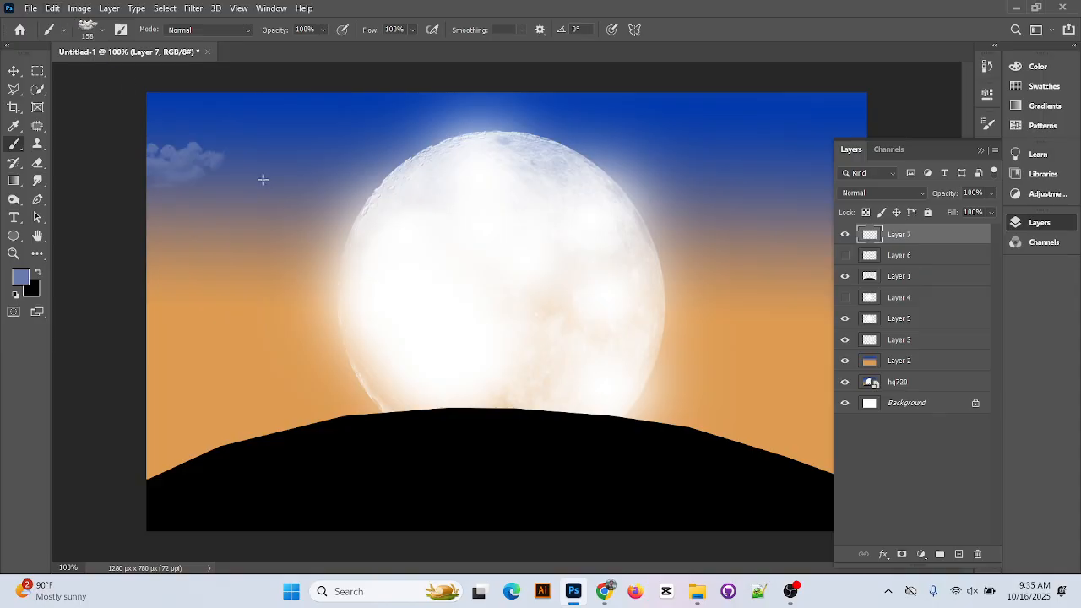
click(249, 134)
click(173, 115)
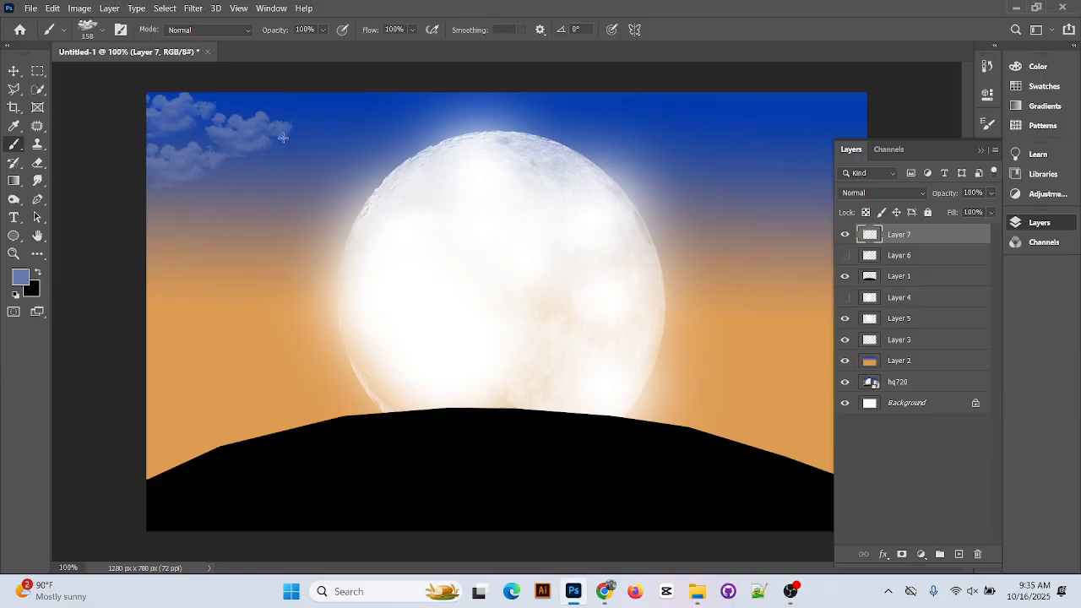
click(343, 141)
click(313, 113)
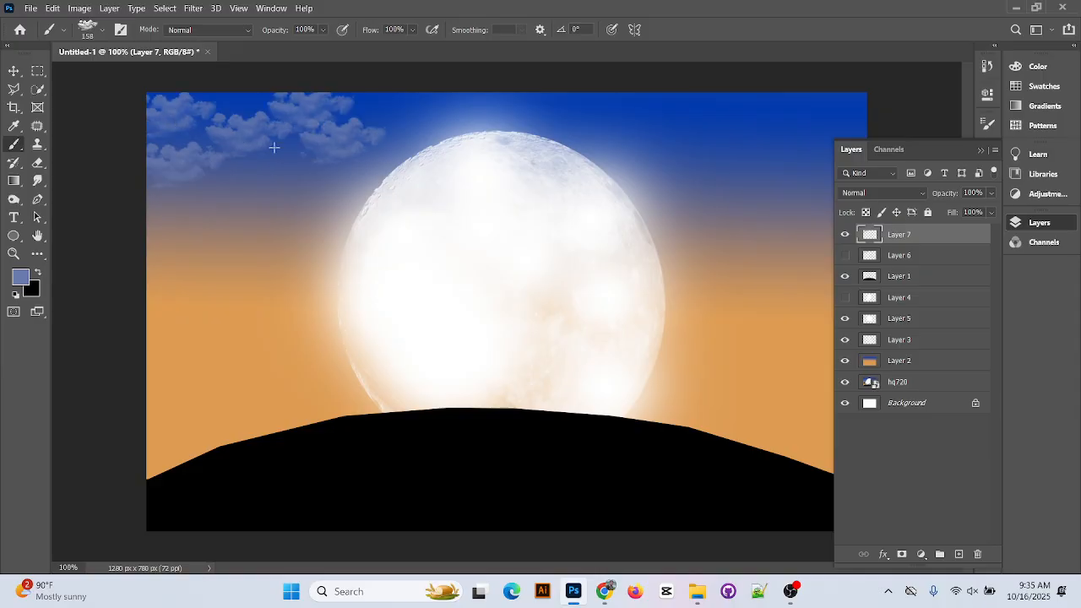
click(267, 176)
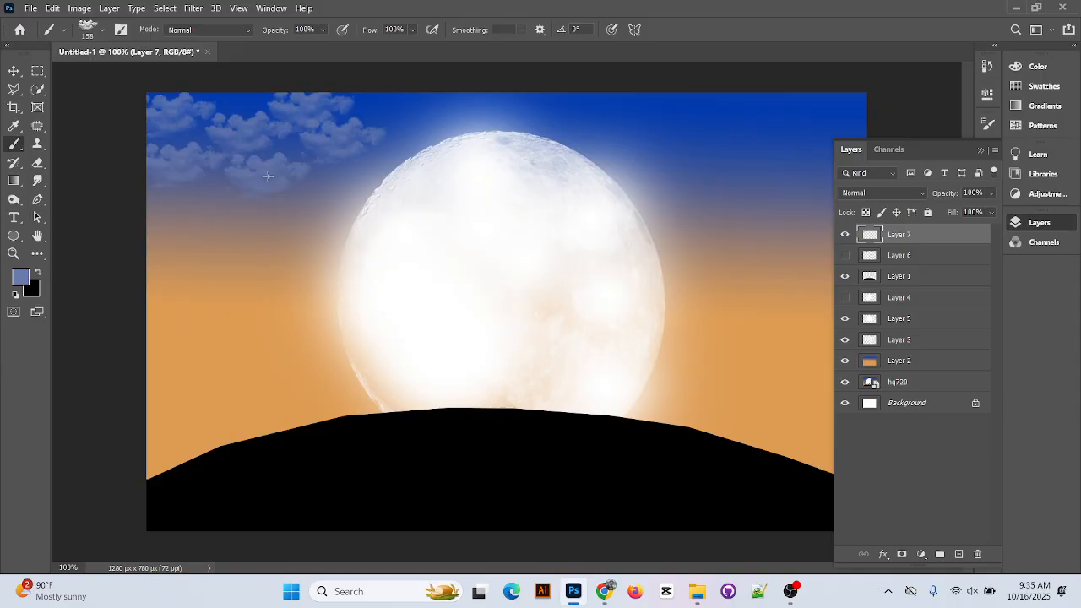
click(422, 114)
click(525, 124)
click(629, 121)
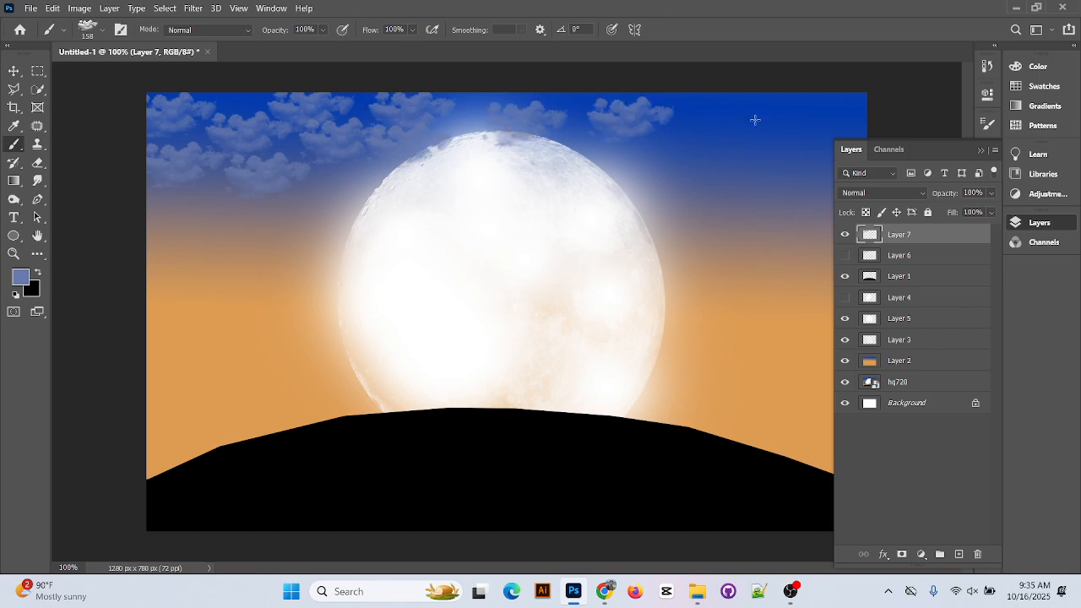
Fill the right side of the sky with clouds, undoing one stray low stamp
click(357, 190)
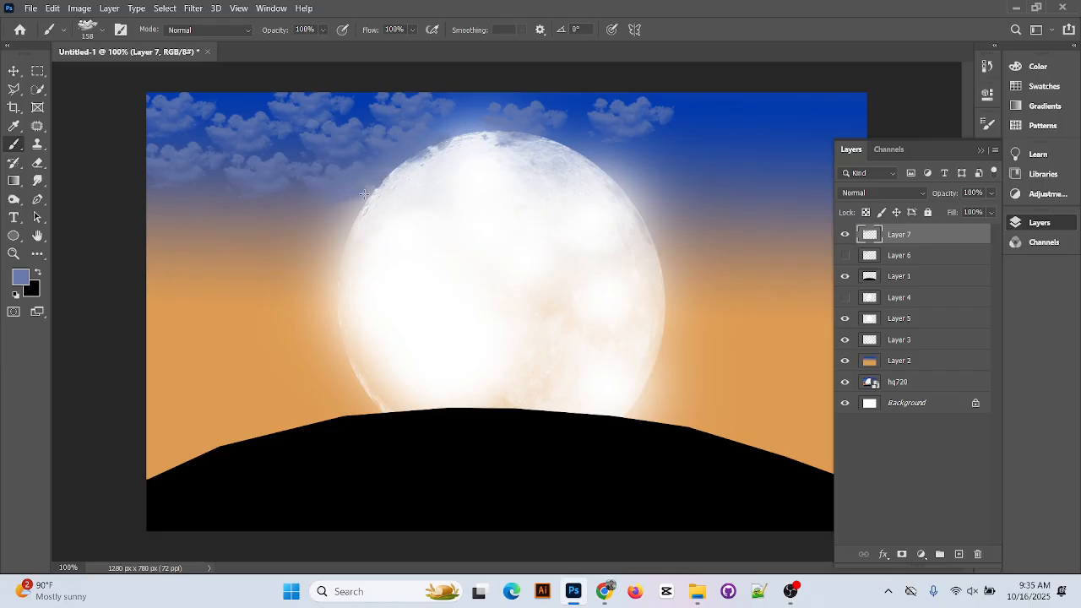
click(628, 169)
click(700, 137)
click(729, 111)
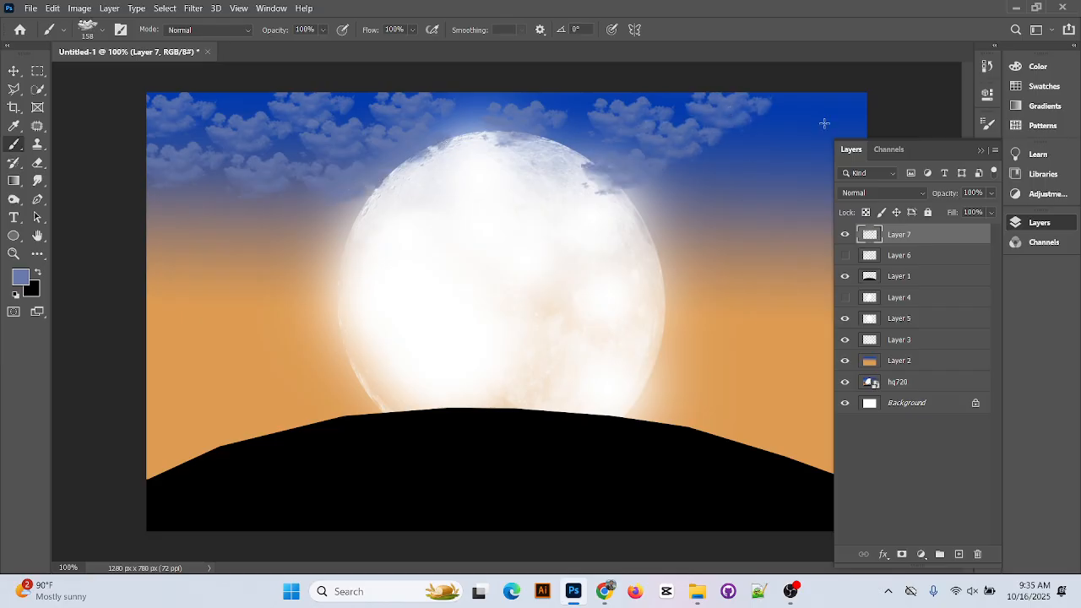
click(796, 116)
click(845, 118)
click(673, 200)
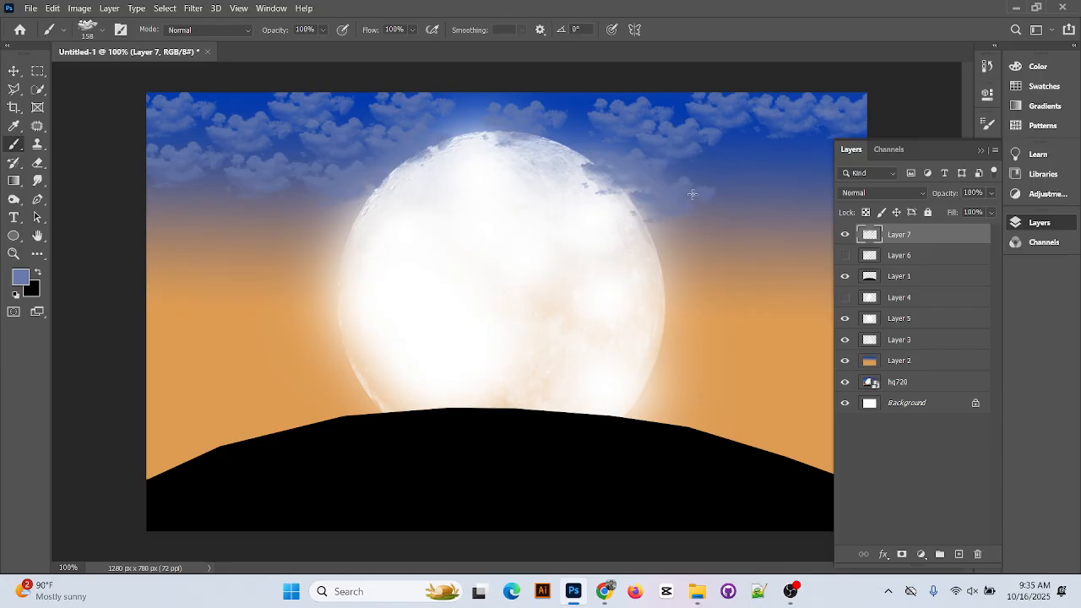
click(735, 177)
click(756, 147)
click(777, 251)
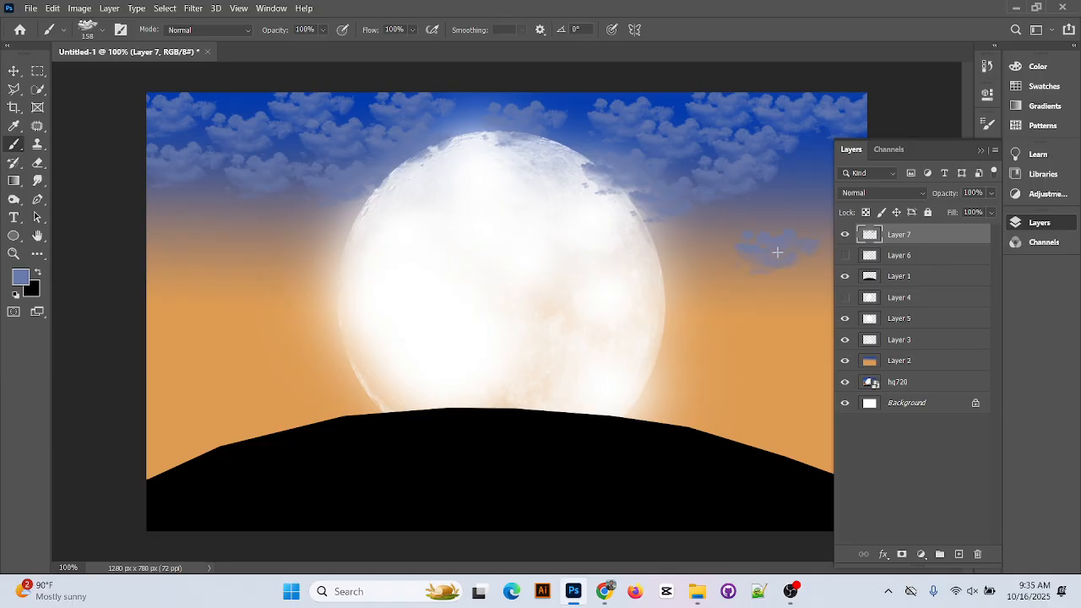
key(ctrl+z)
click(808, 204)
click(813, 160)
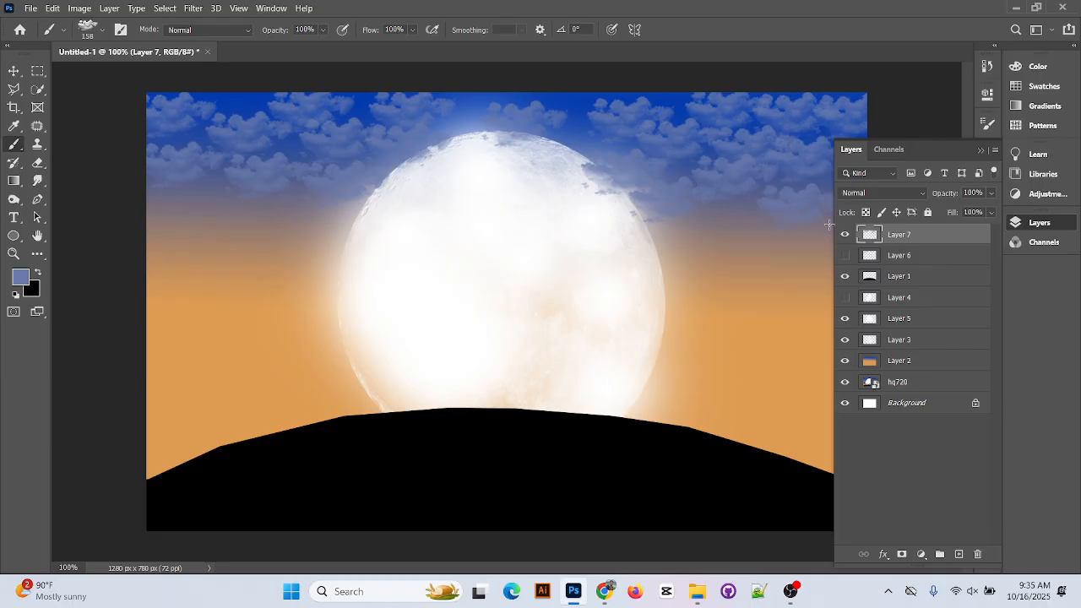
Fill the sky gap above the moon and add more clouds at the top-left and top
click(473, 150)
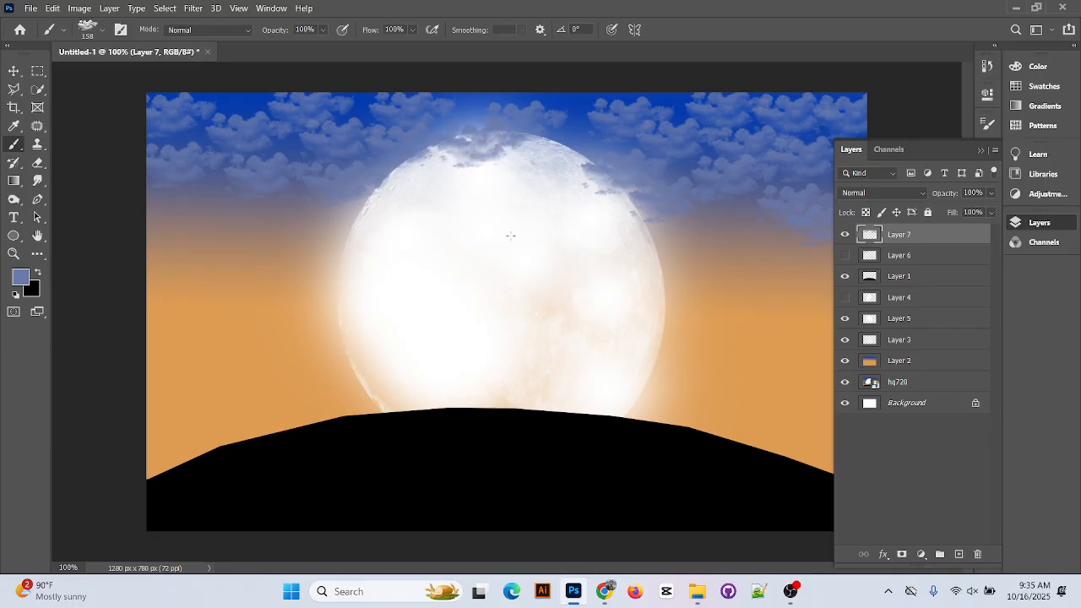
click(476, 106)
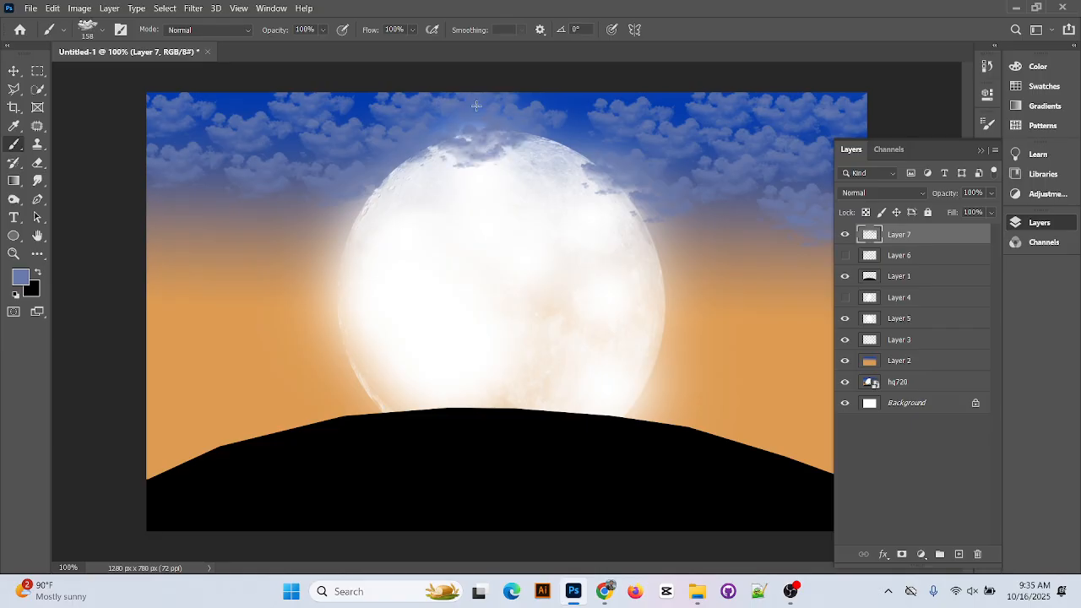
click(569, 104)
click(570, 134)
click(244, 115)
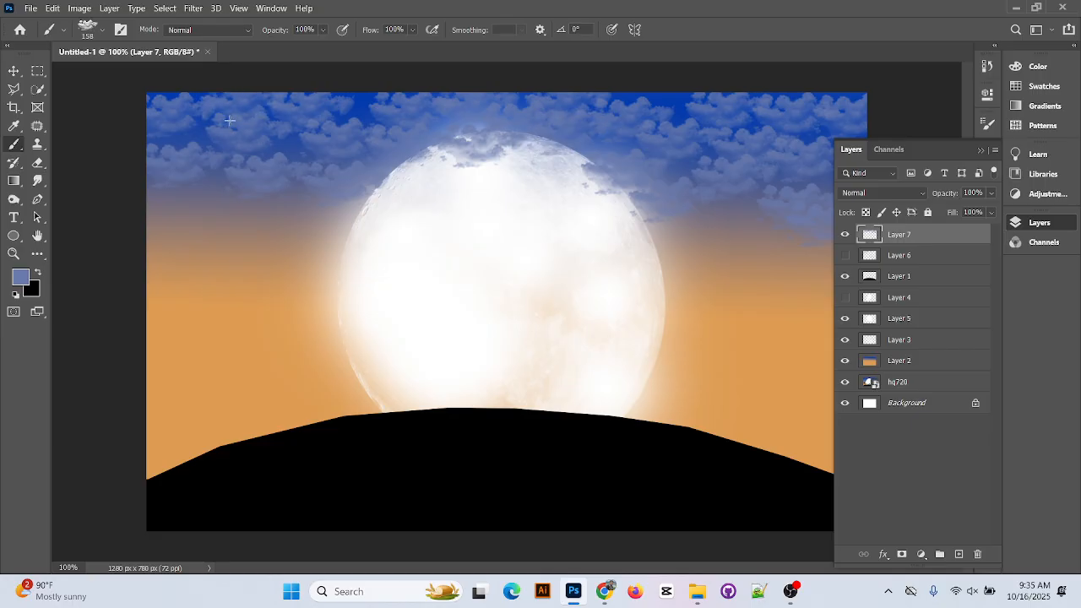
click(203, 198)
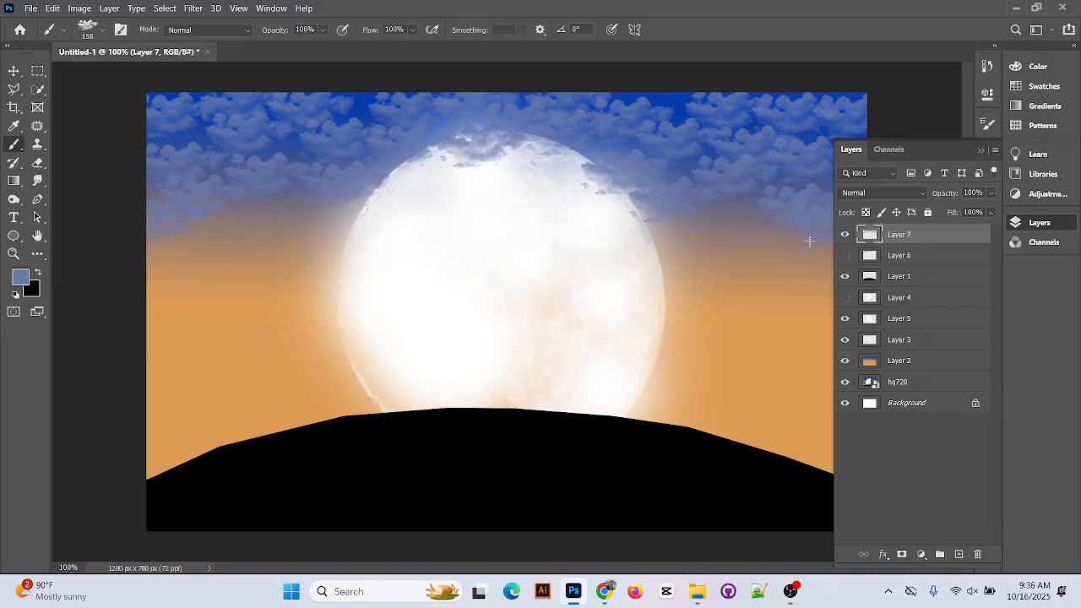
click(671, 102)
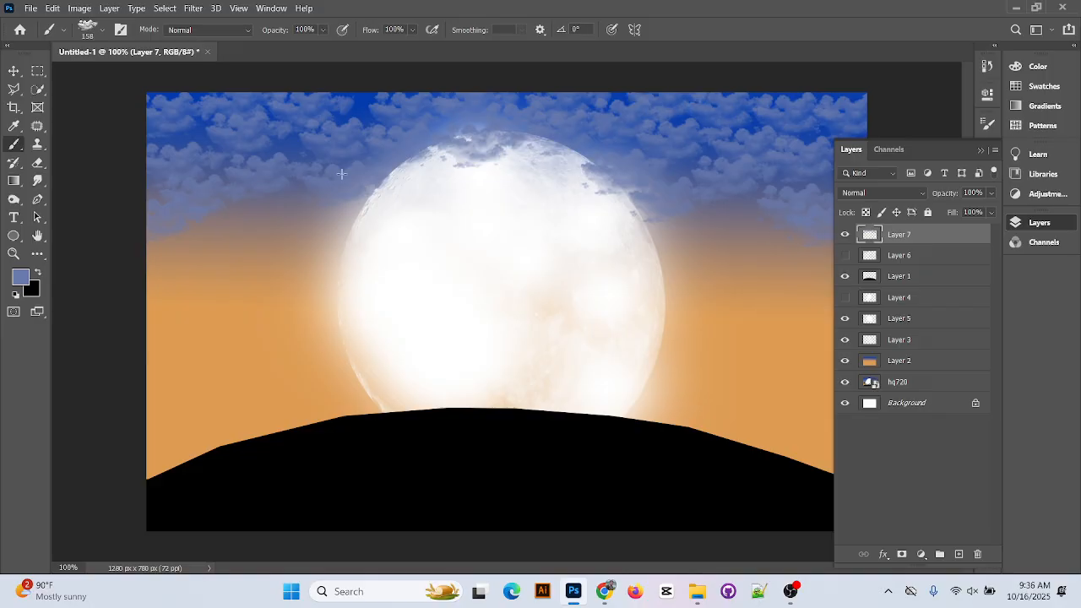
click(17, 73)
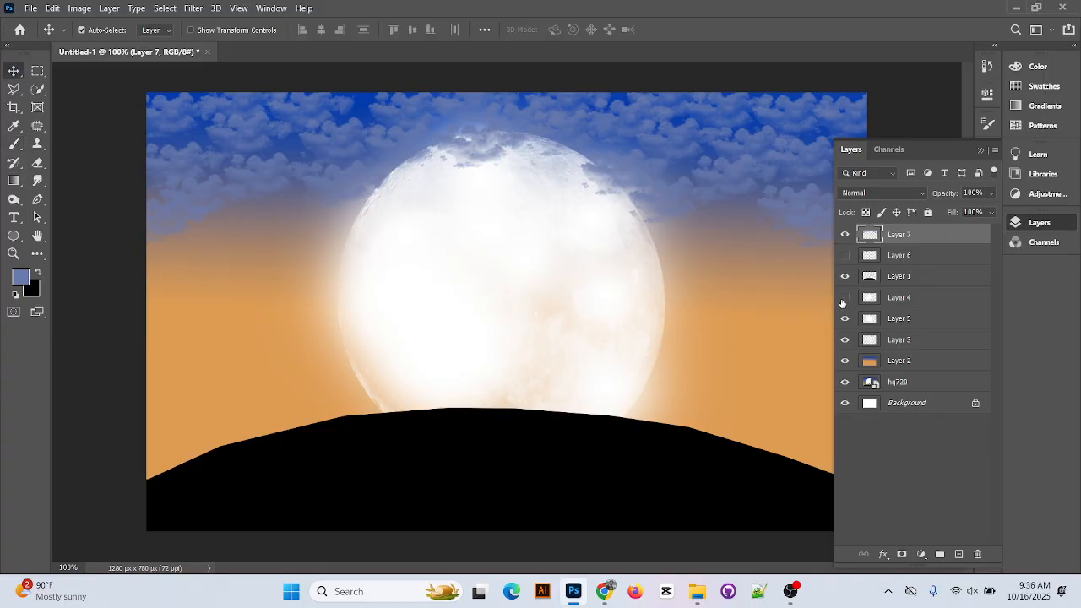
Move Layer 7 below the Layer 5 moon glow
click(848, 301)
click(847, 300)
drag(917, 239, 914, 327)
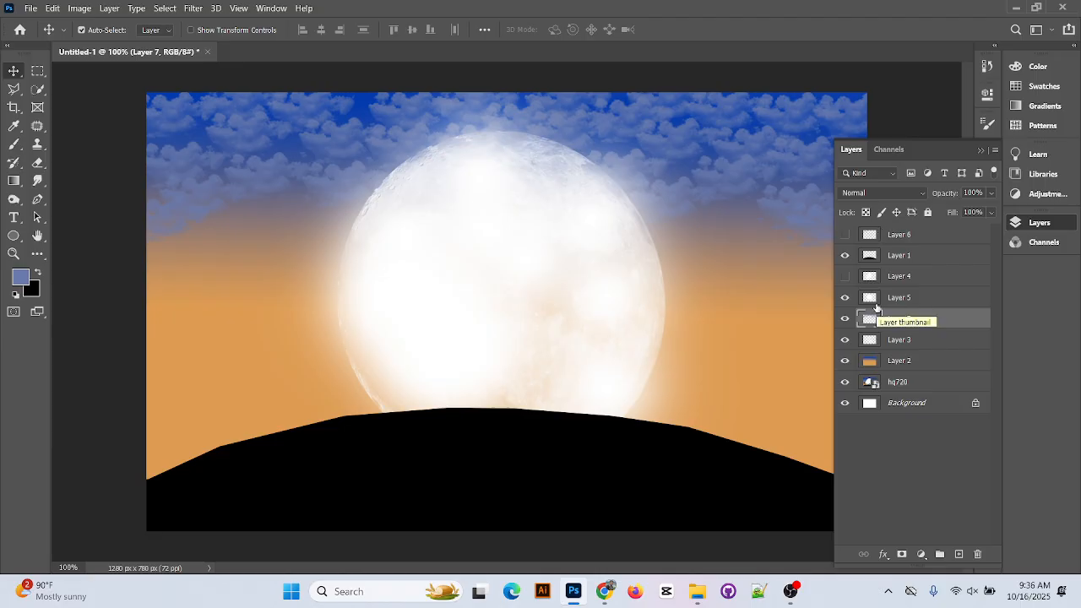
Select Layer 6 and add a new empty Layer 8 above it
click(981, 151)
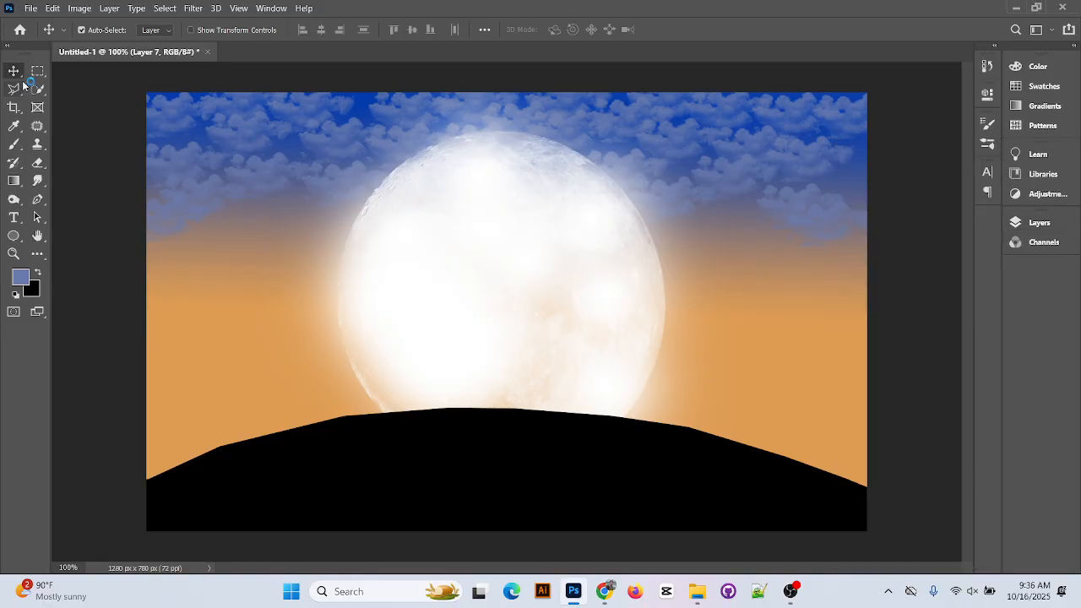
click(1037, 223)
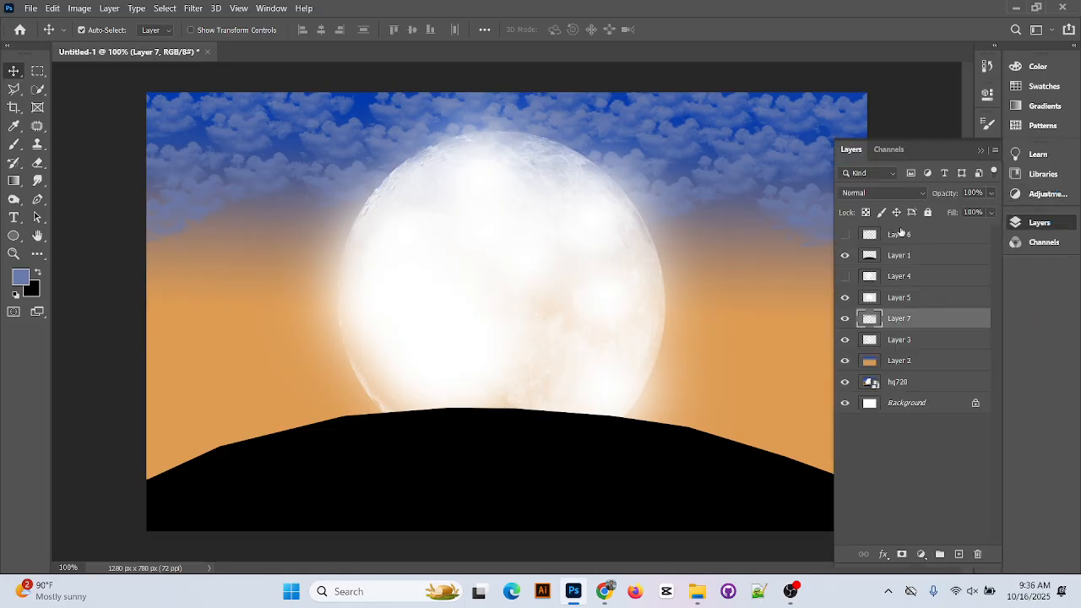
click(902, 236)
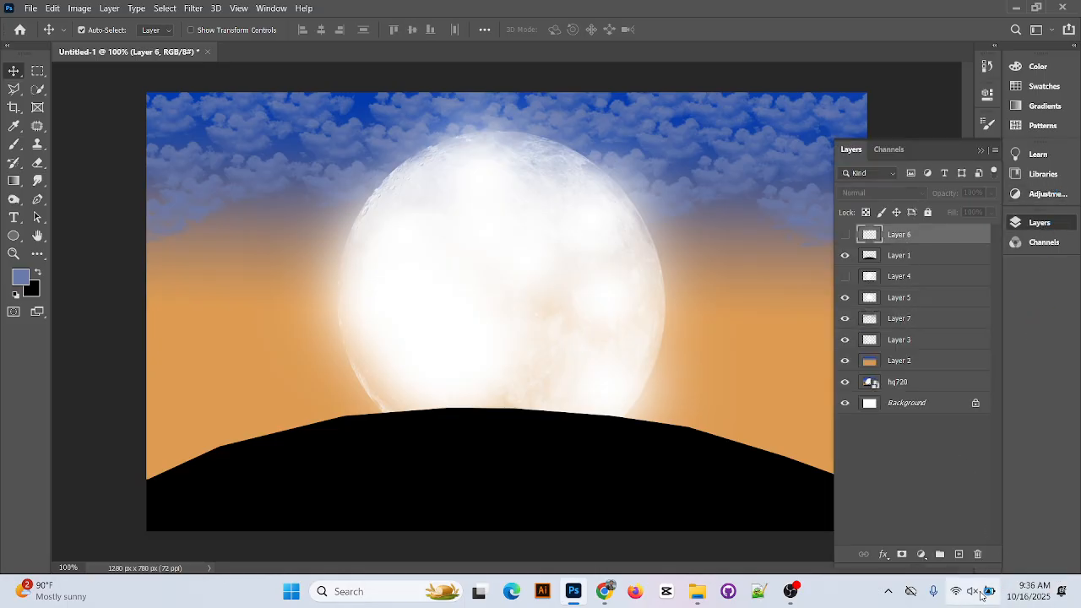
click(959, 555)
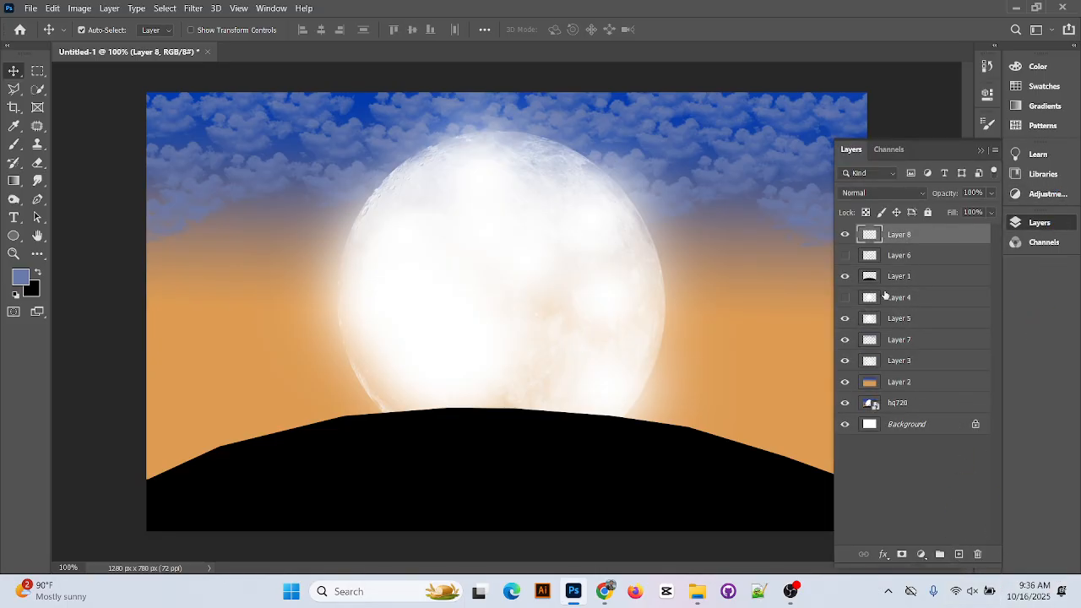
click(15, 142)
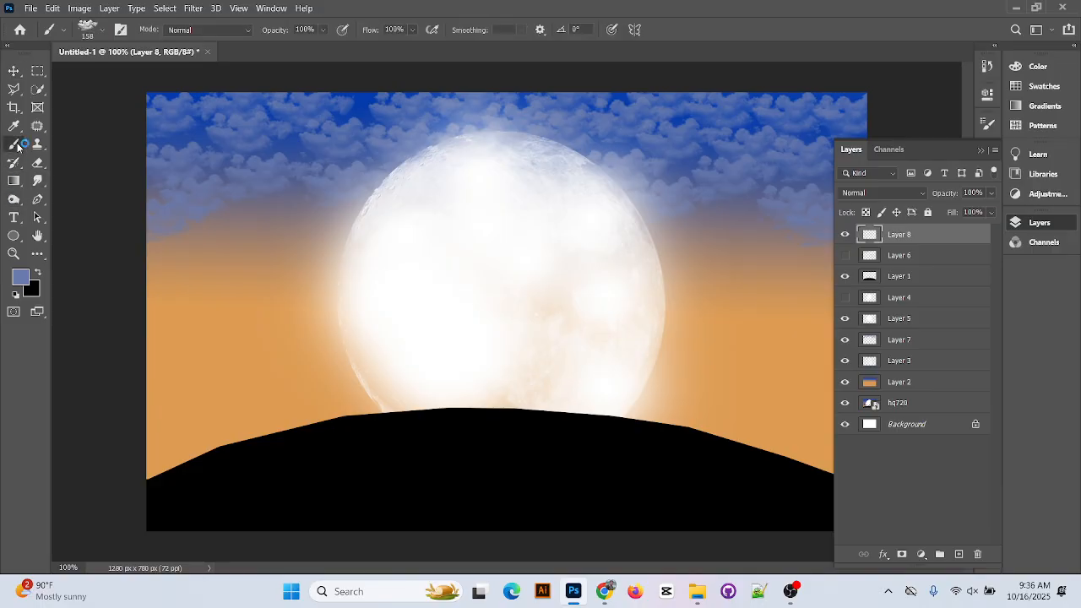
Browse the brush preset list and collapse the Cloud Brushes 0981 folder
click(104, 32)
scroll(88, 290, up, 3)
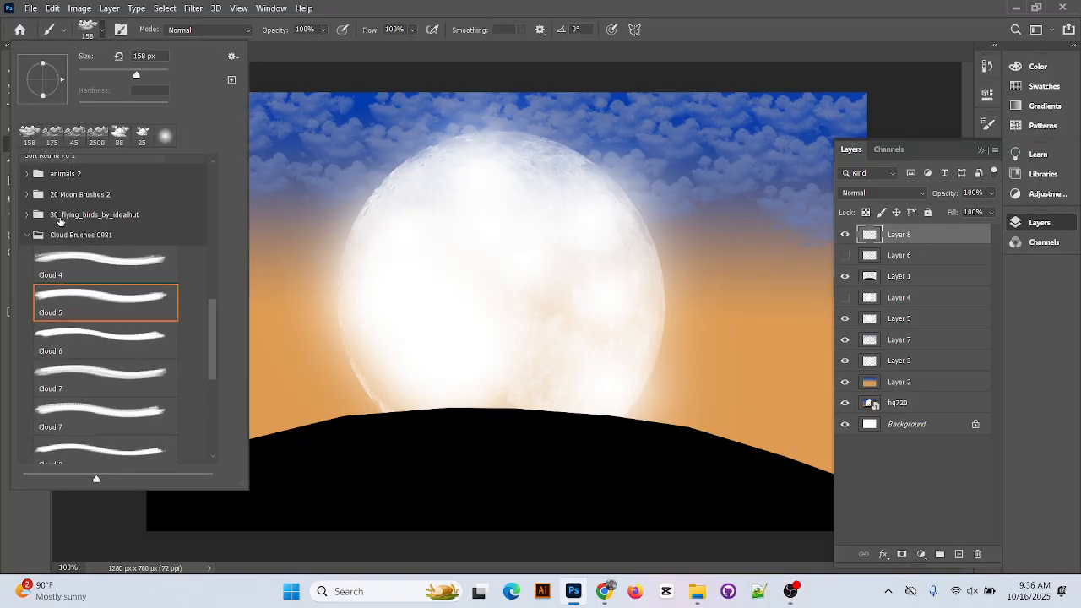
scroll(88, 289, up, 5)
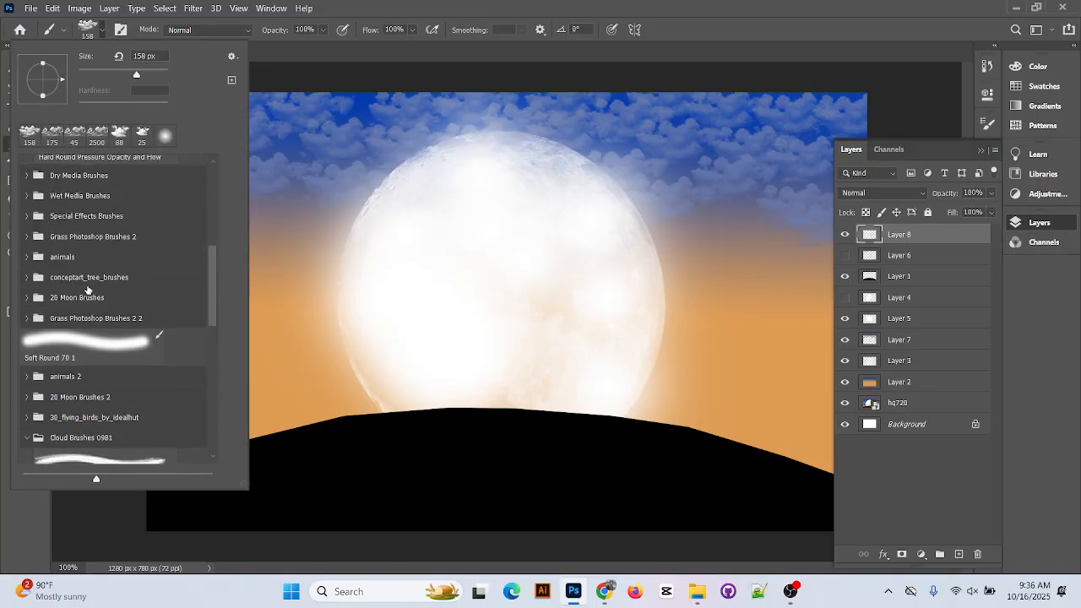
scroll(92, 326, up, 4)
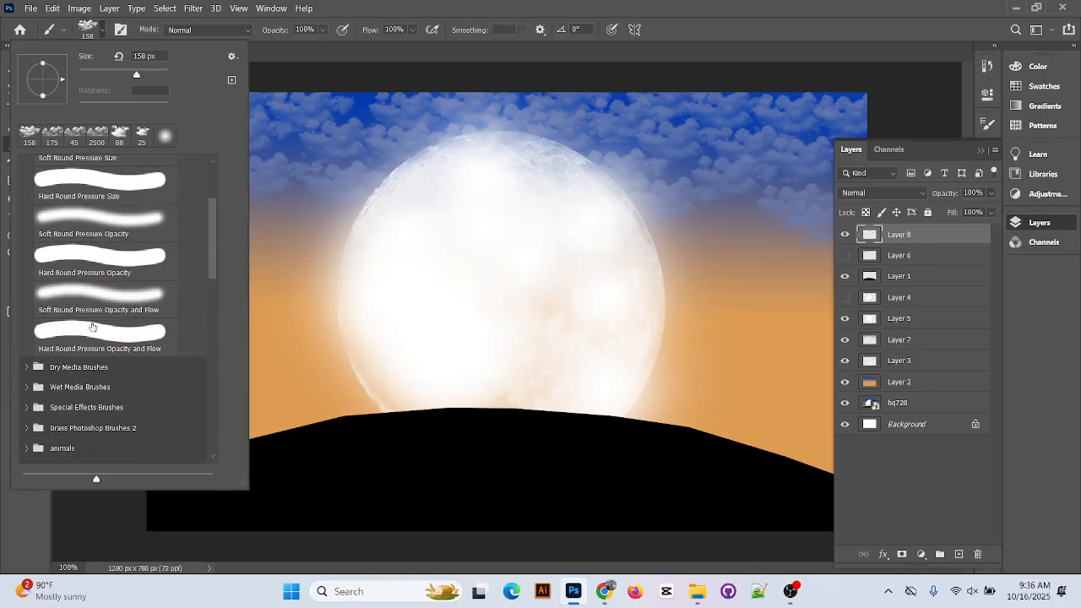
scroll(79, 372, down, 5)
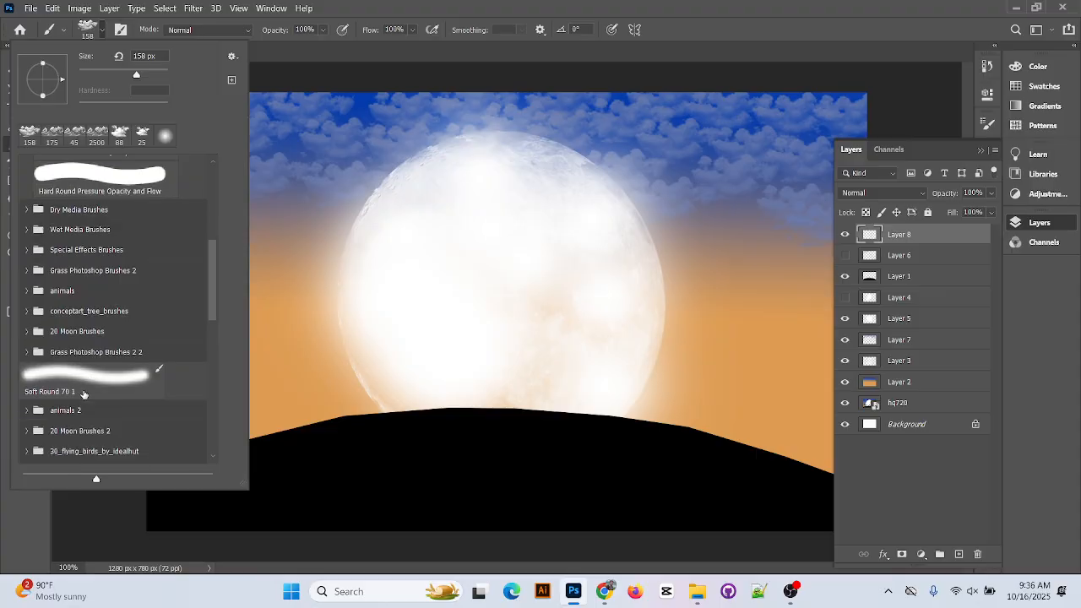
scroll(80, 396, down, 4)
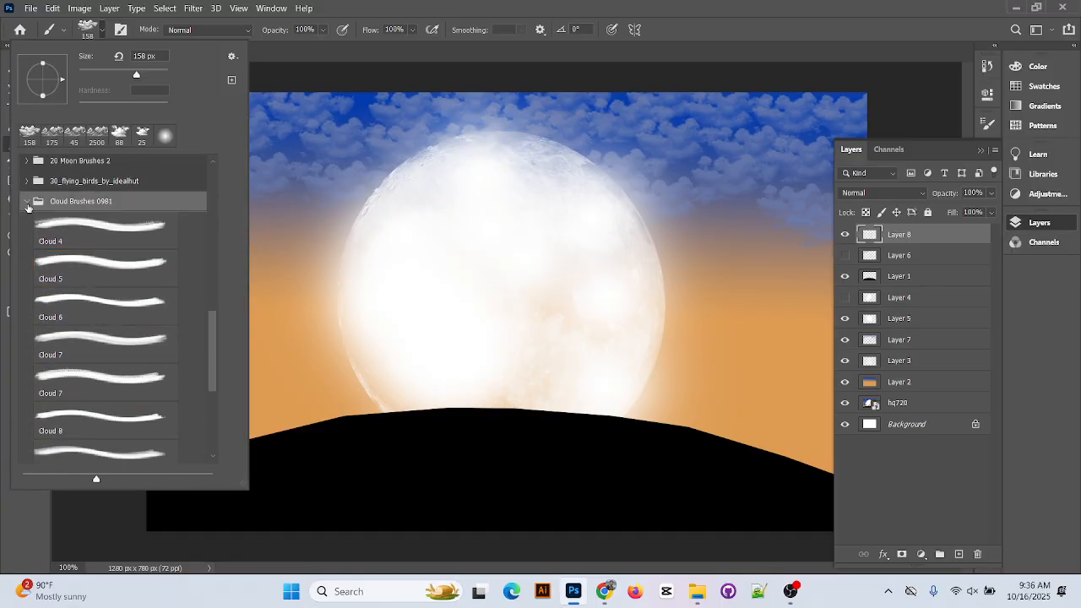
click(31, 202)
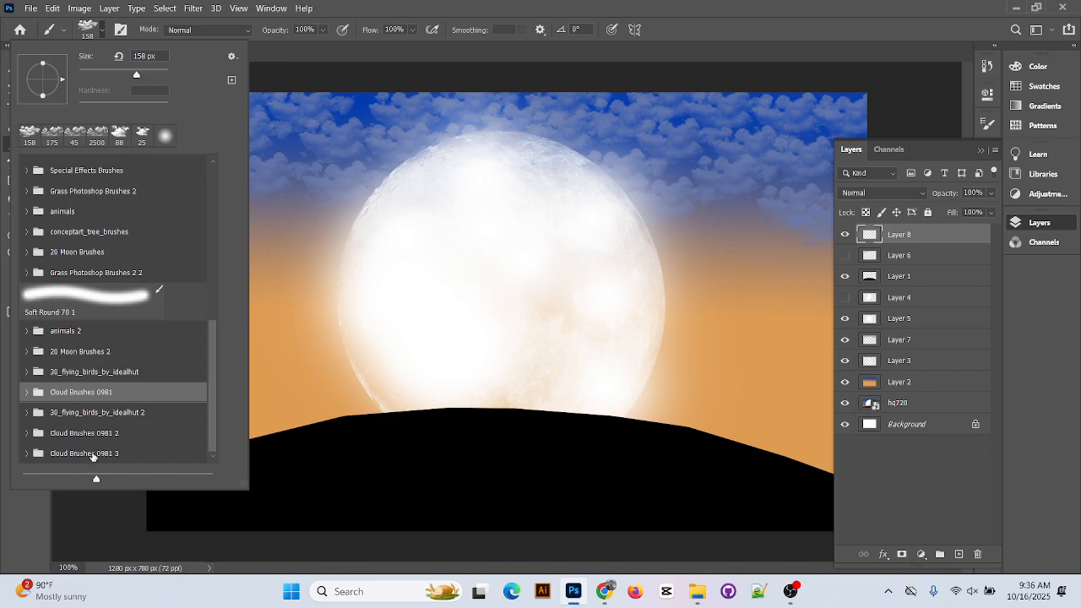
scroll(92, 387, up, 3)
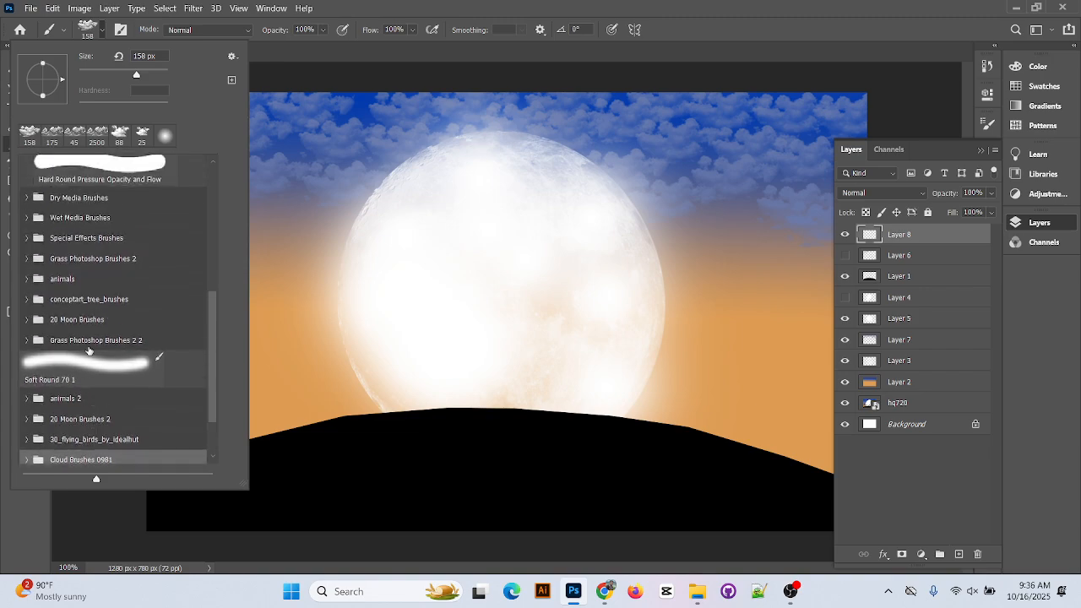
Expand the conceptart_tree_brushes folder and select Tree Brush 3 at 1000 px
click(37, 303)
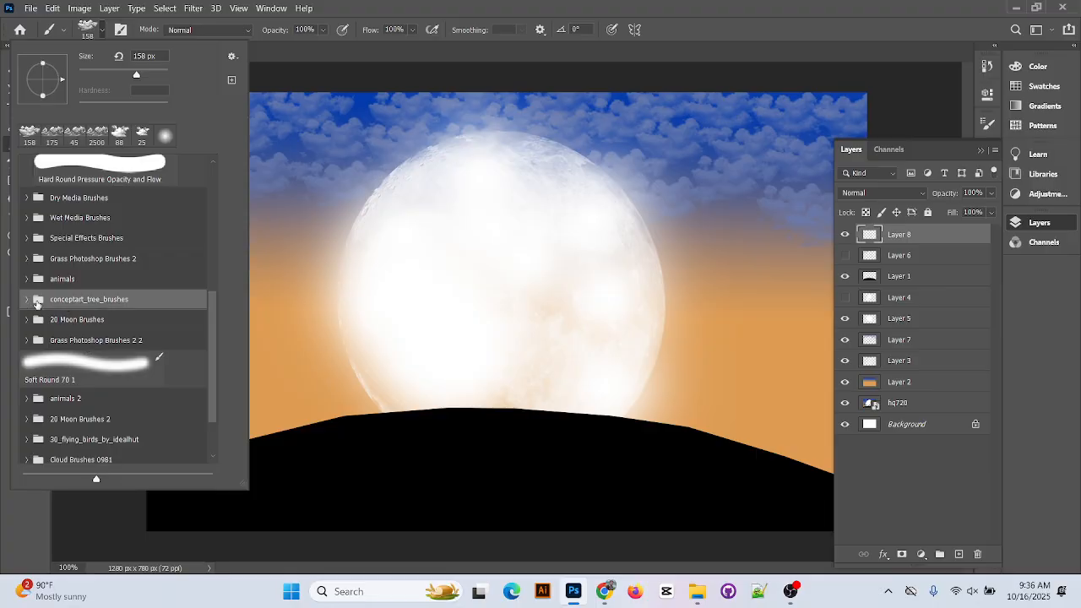
click(28, 300)
scroll(144, 275, down, 2)
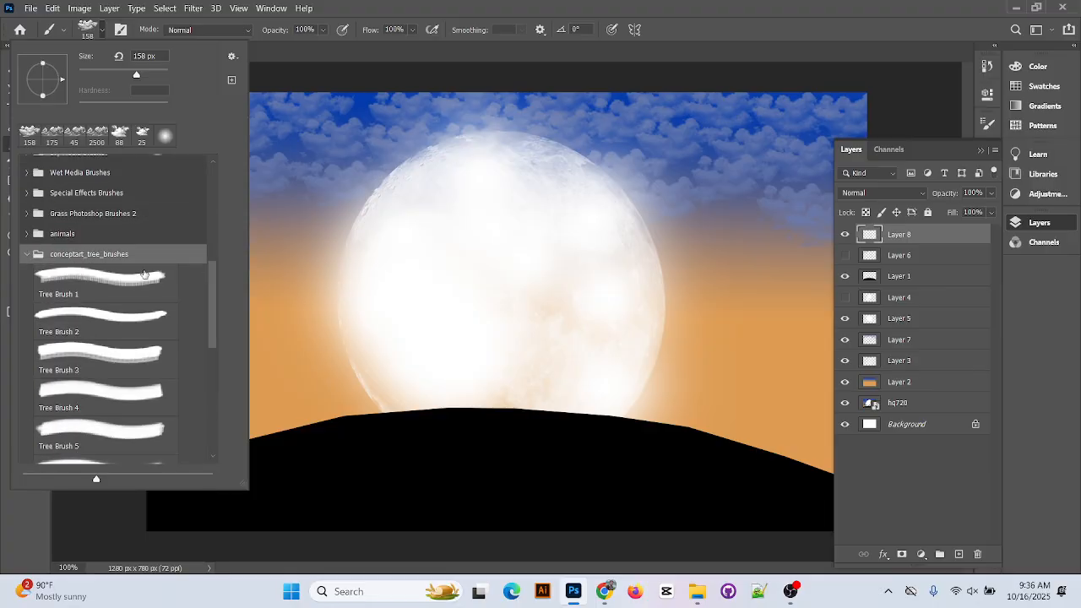
click(144, 279)
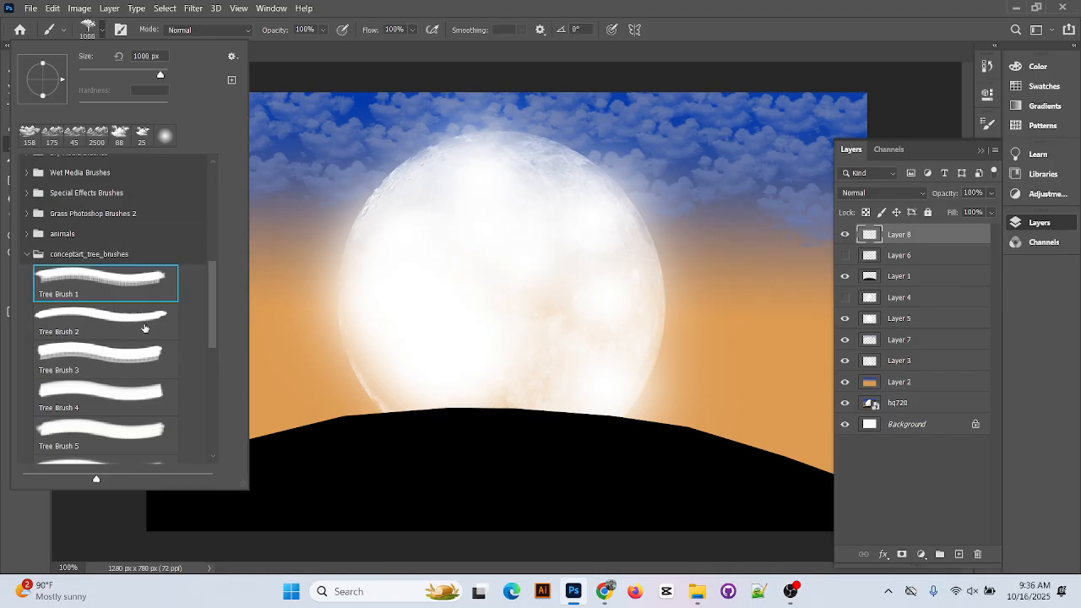
click(144, 328)
click(151, 357)
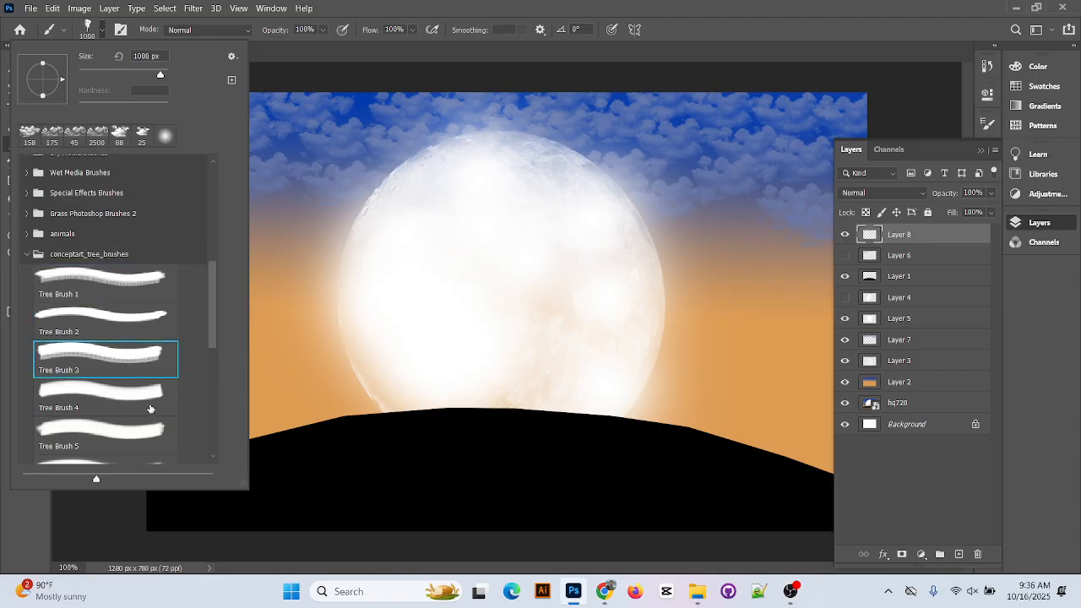
Stamp a trial tree on the hill, undo it, and open the foreground Color Picker at #697aac
click(311, 186)
click(299, 240)
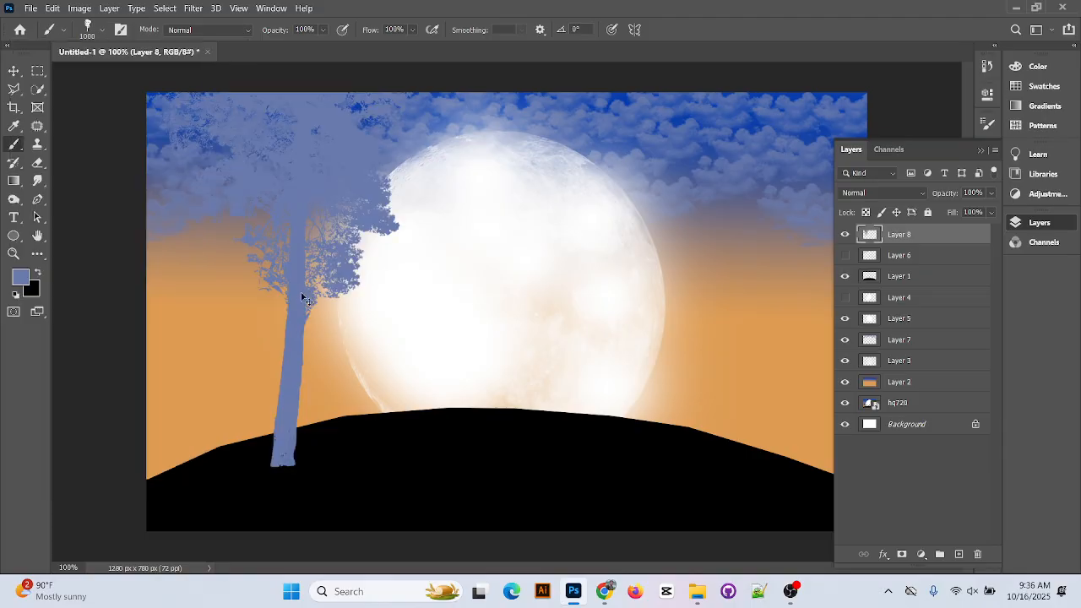
key(ctrl+z)
click(21, 278)
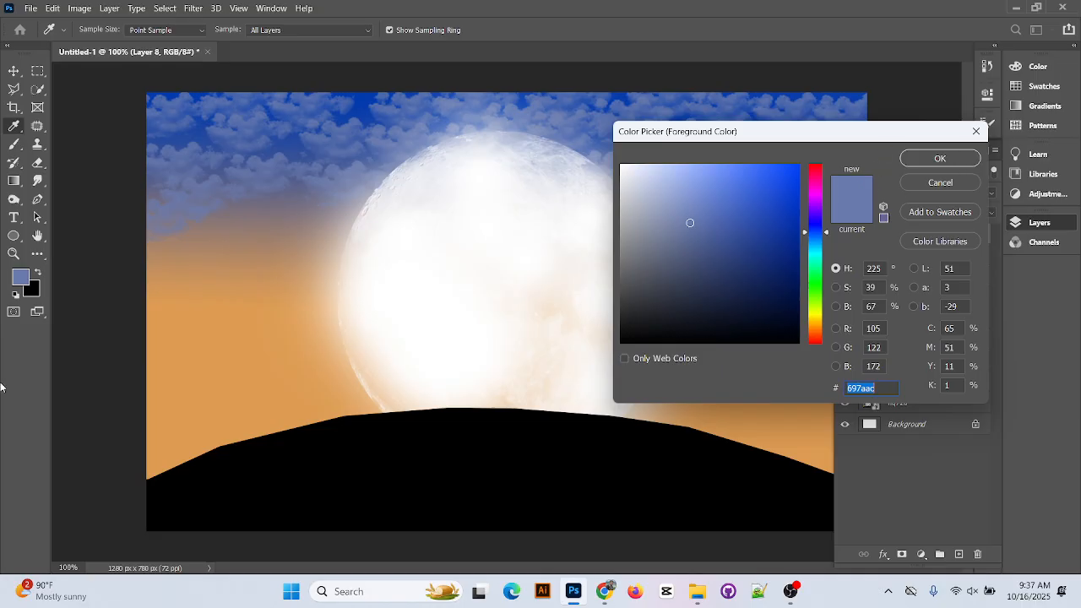
Switch the painting colour to black, trial-stamp a tree, undo it and shrink the brush
click(913, 160)
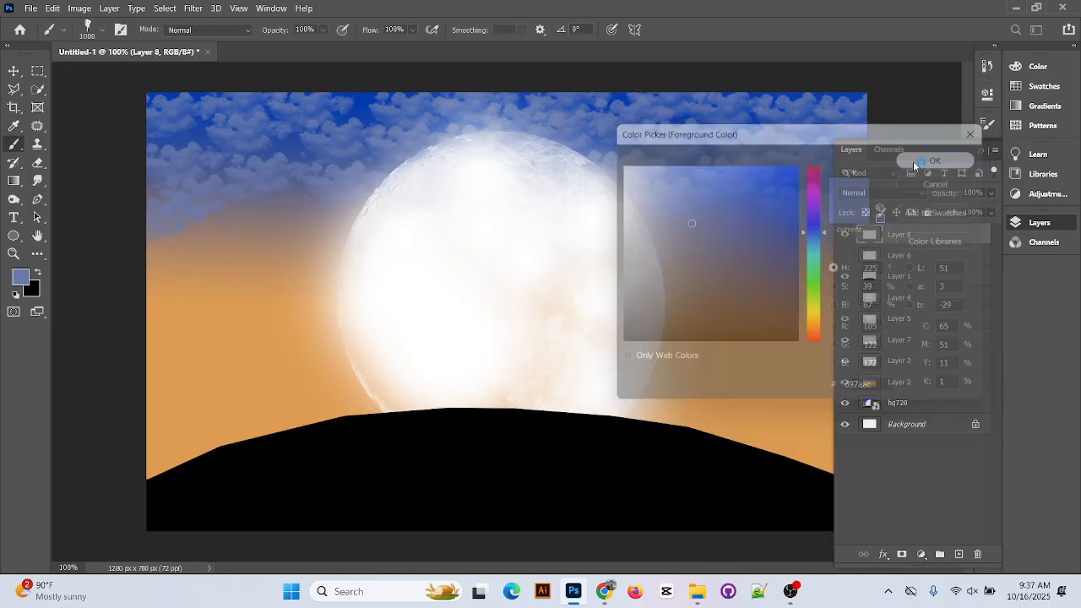
click(38, 271)
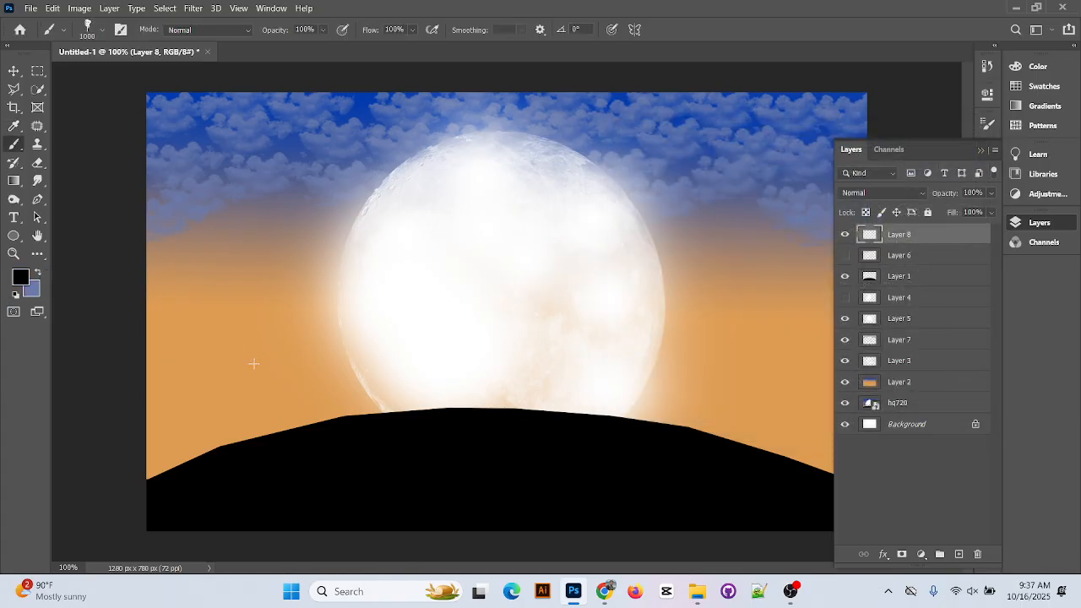
click(253, 363)
key(ctrl+z)
key(bracketleft)
key(bracketleft)
Stamp a large black tree silhouette on the hill's left, then add empty Layer 9
click(251, 351)
key(ctrl+z)
click(256, 339)
key(ctrl+z)
click(229, 375)
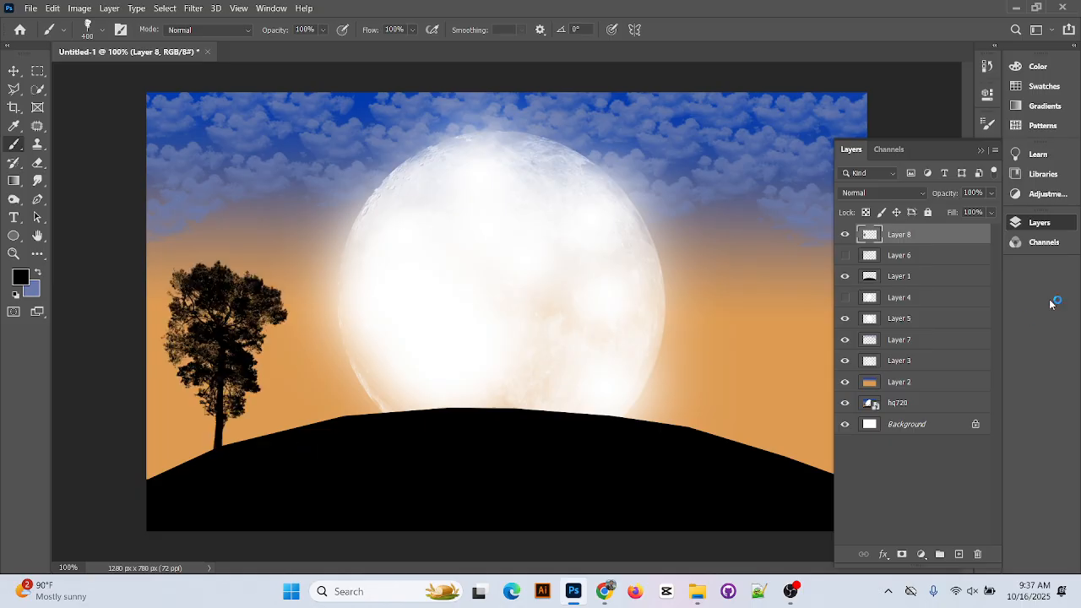
click(959, 554)
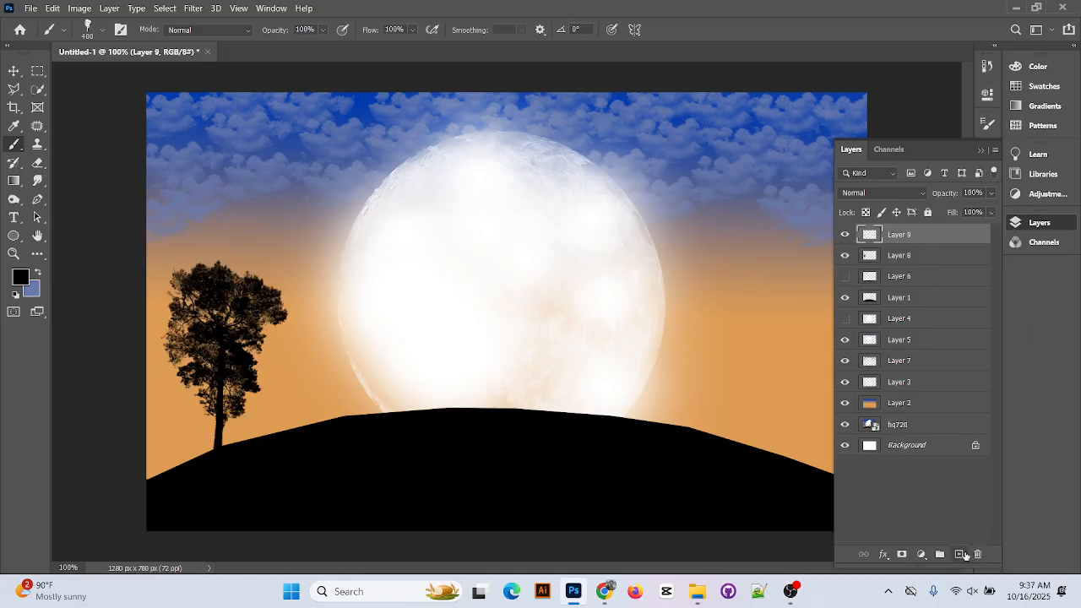
Stamp a second black tree silhouette on the right side of the hill
click(753, 421)
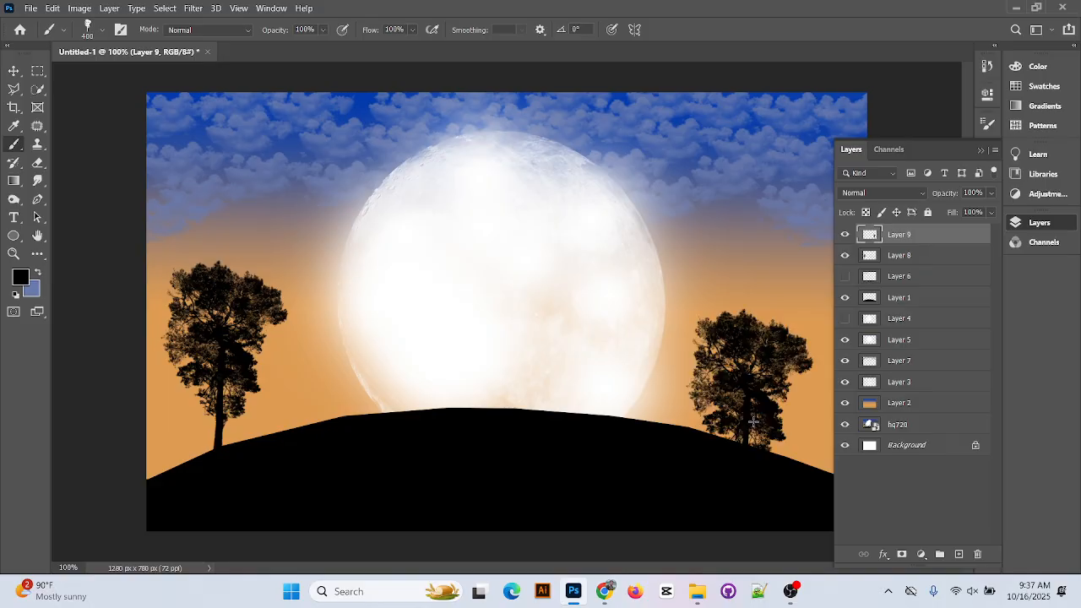
click(13, 70)
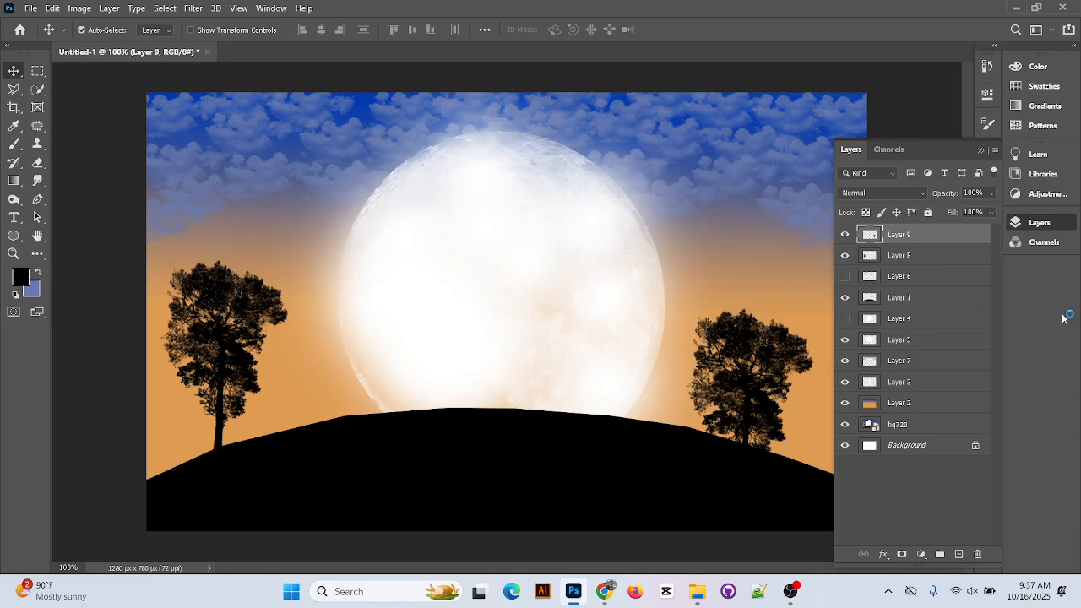
click(976, 150)
mouse_move(760, 376)
mouse_down()
mouse_move(773, 342)
mouse_move(781, 355)
mouse_move(758, 356)
mouse_up()
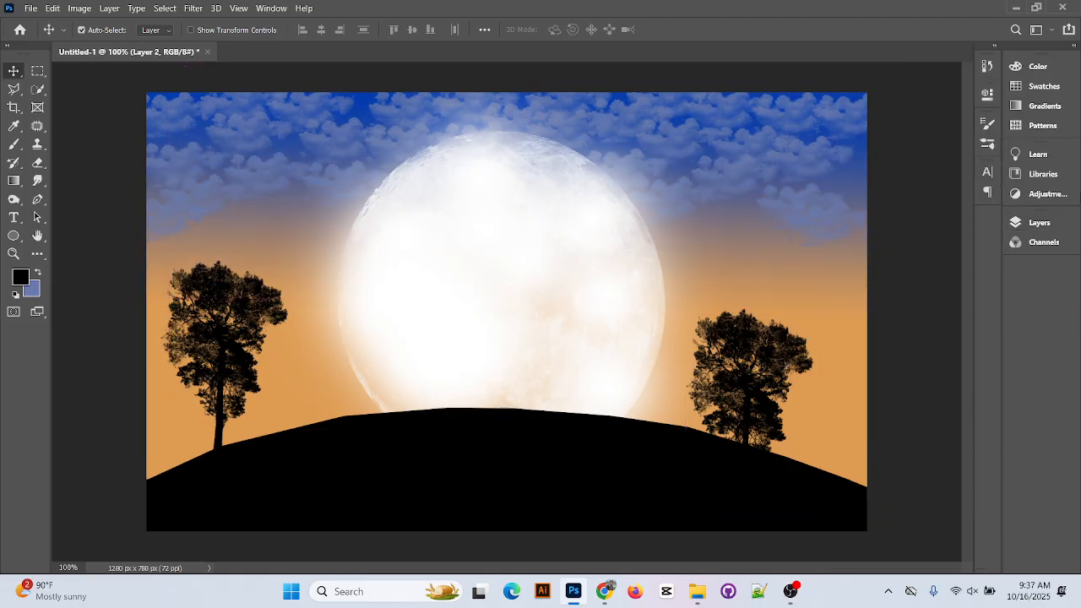
Move the right tree on Layer 9 up and left toward the moon
click(1038, 222)
click(920, 236)
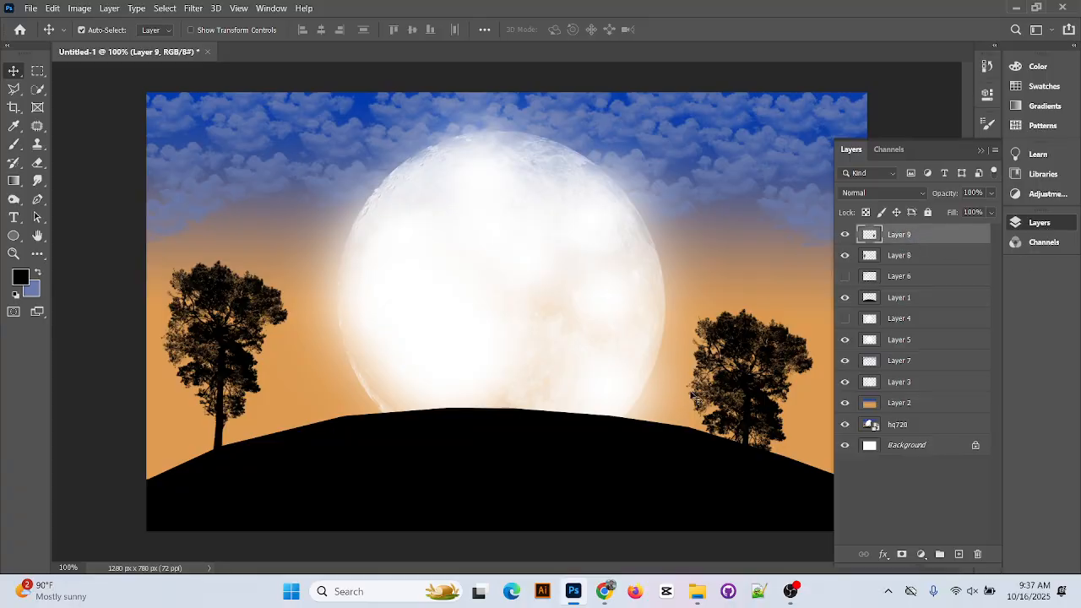
drag(733, 396, 777, 348)
click(228, 352)
drag(228, 352, 221, 356)
drag(777, 361, 701, 325)
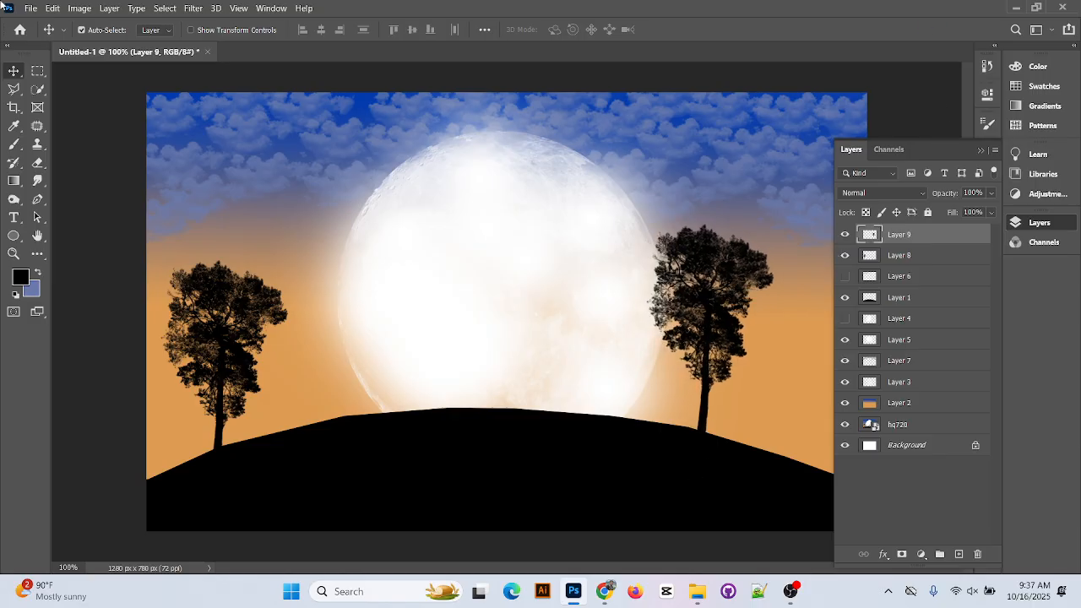
click(15, 144)
Try Tree Brush 2, 1 and 3, test-stamping a big tree left of the moon and undoing it
click(95, 31)
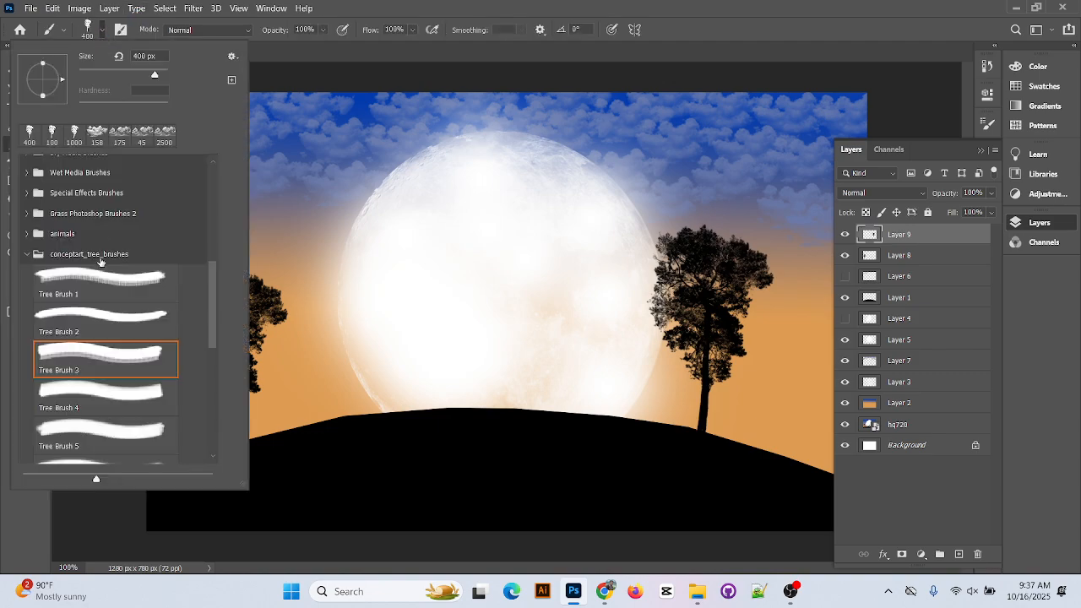
click(110, 311)
scroll(110, 312, up, 1)
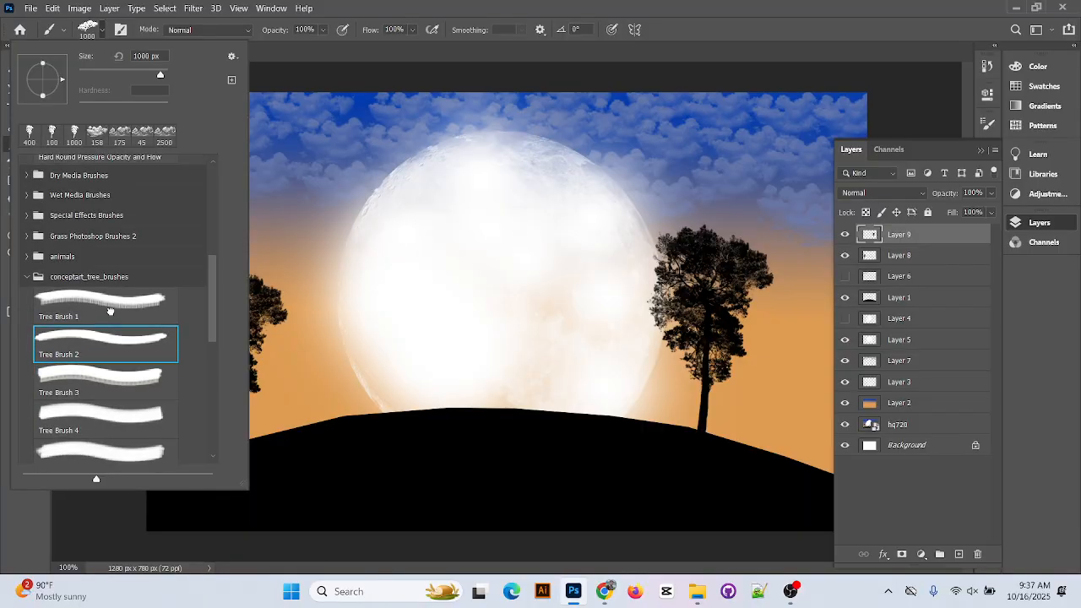
click(110, 311)
scroll(110, 312, down, 2)
click(113, 326)
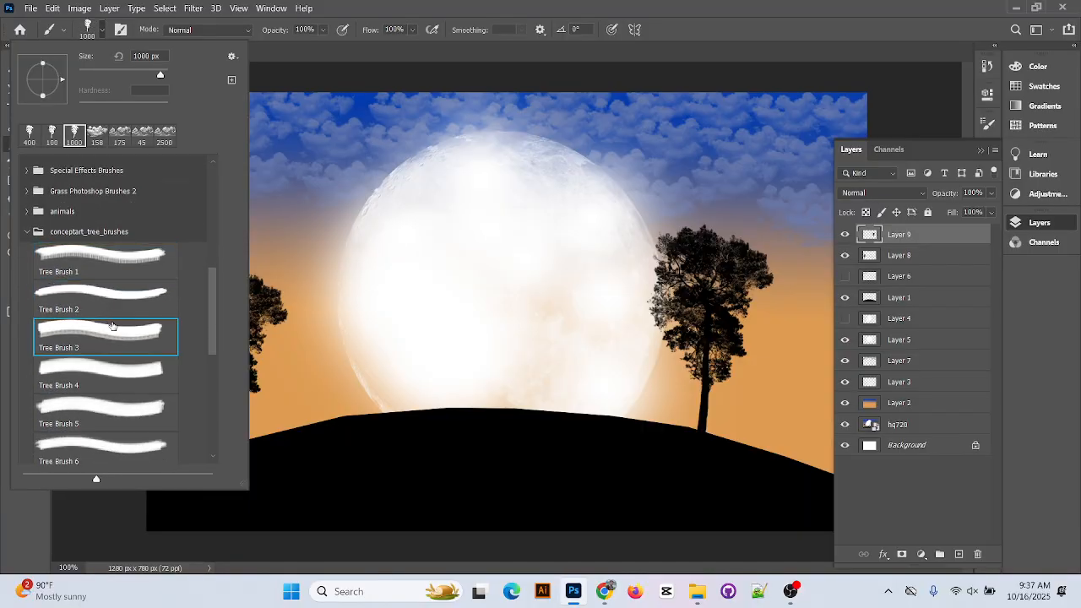
key(Return)
click(393, 404)
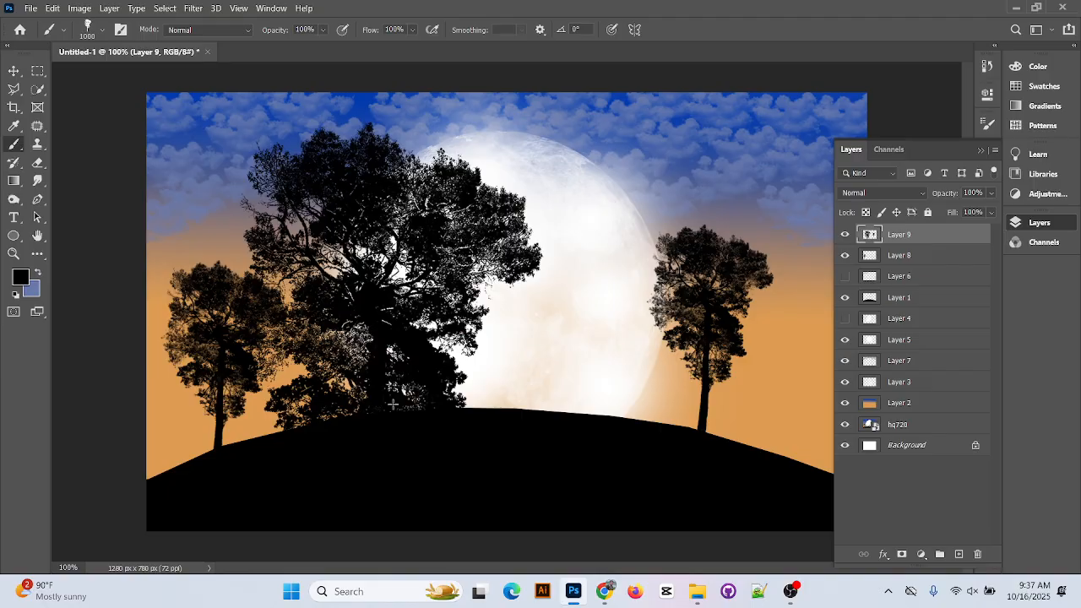
key(ctrl+z)
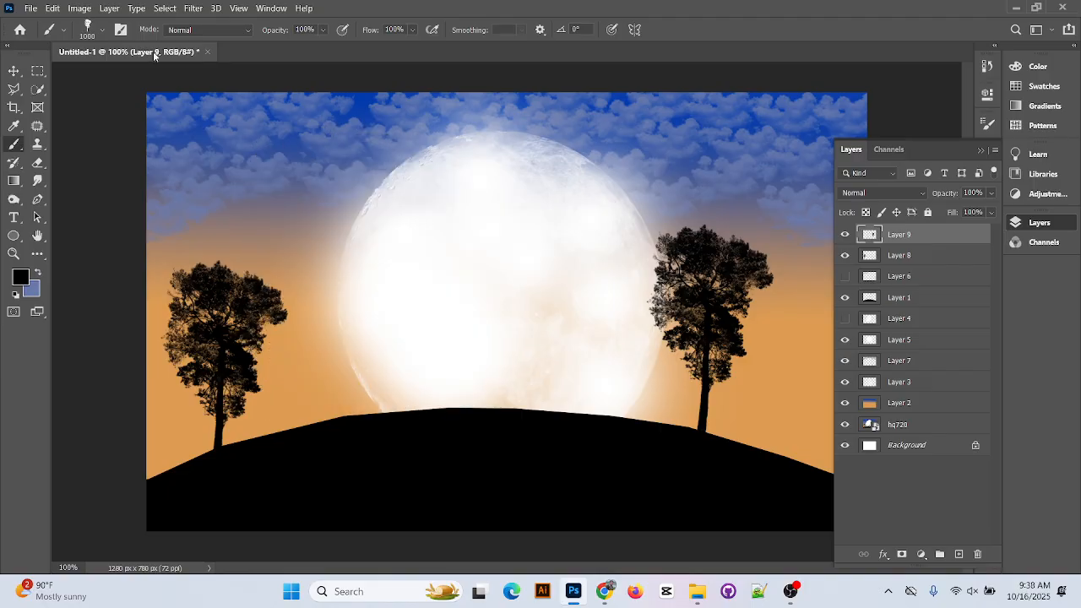
Switch to the Tree Brush 4 pine preset and test smaller pine stamps, discarding them
click(100, 30)
scroll(114, 345, down, 1)
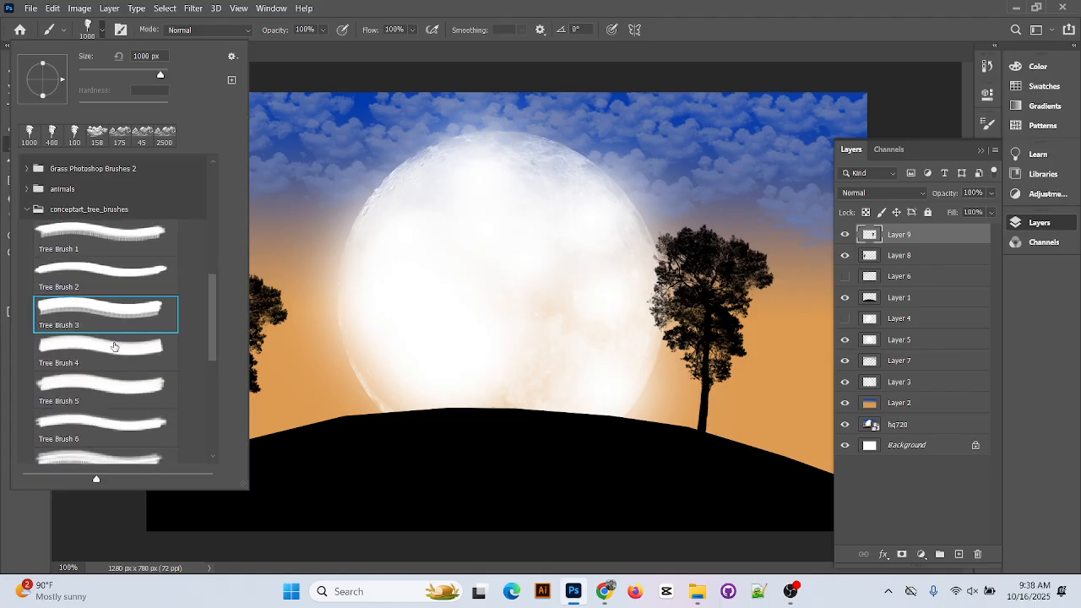
click(114, 347)
key(Return)
click(222, 426)
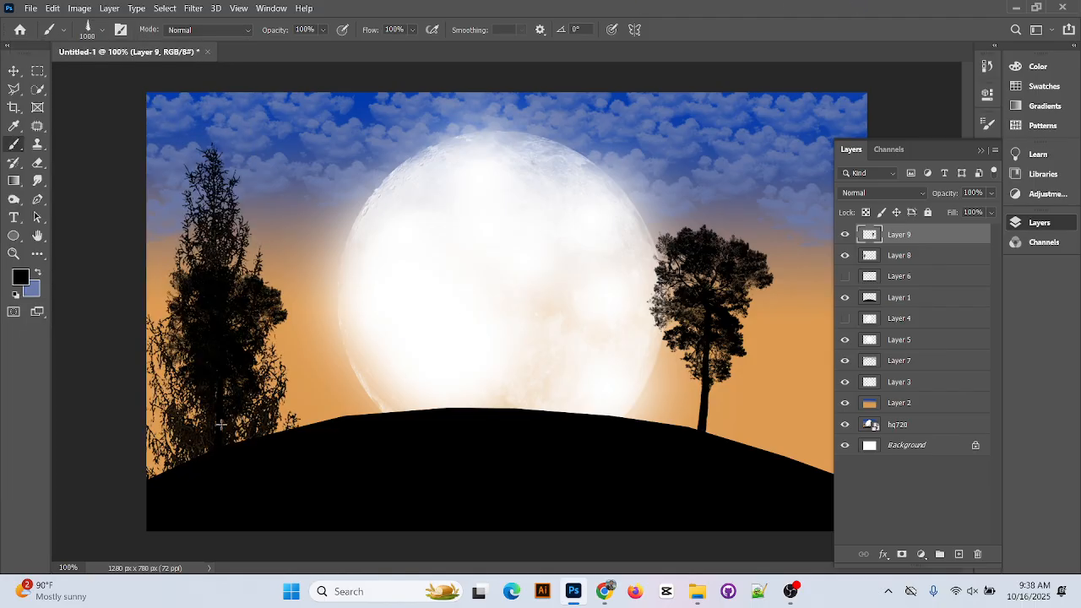
key(Delete)
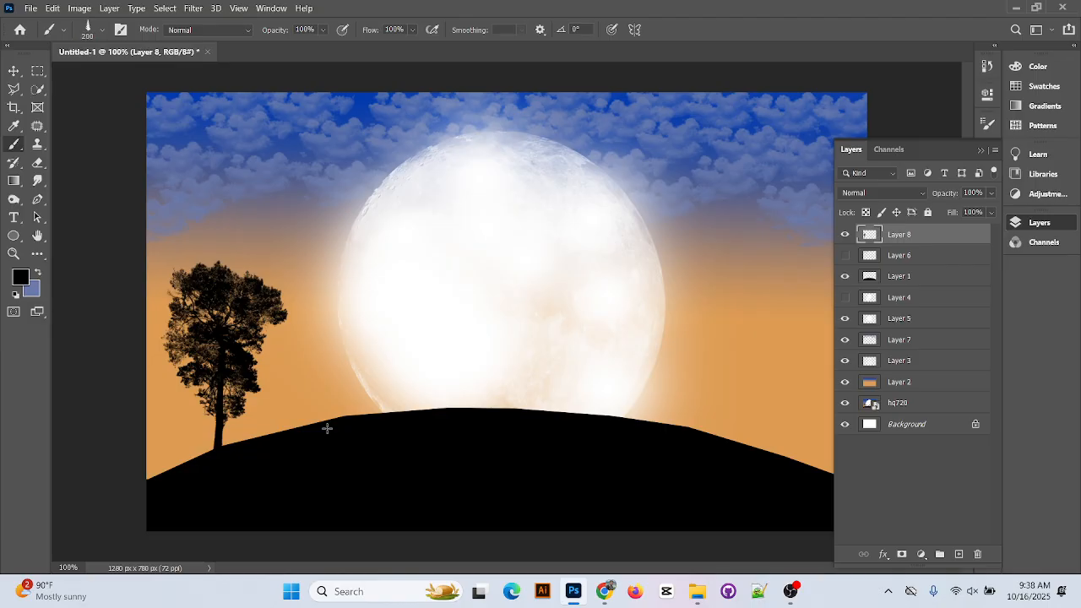
key(bracketleft)
key(bracketleft)
click(327, 425)
key(ctrl+z)
click(302, 401)
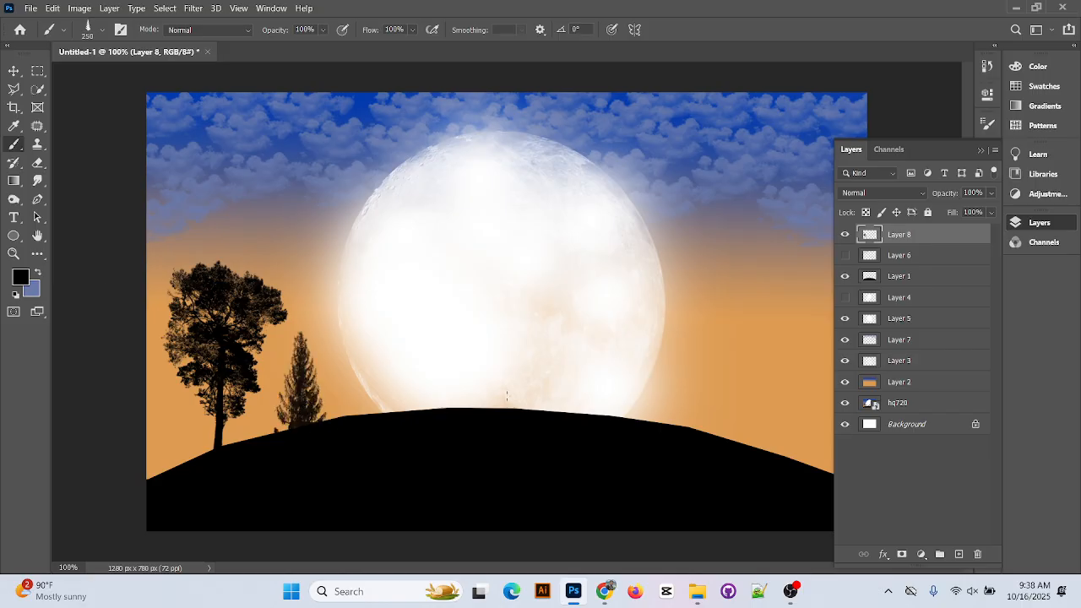
click(844, 254)
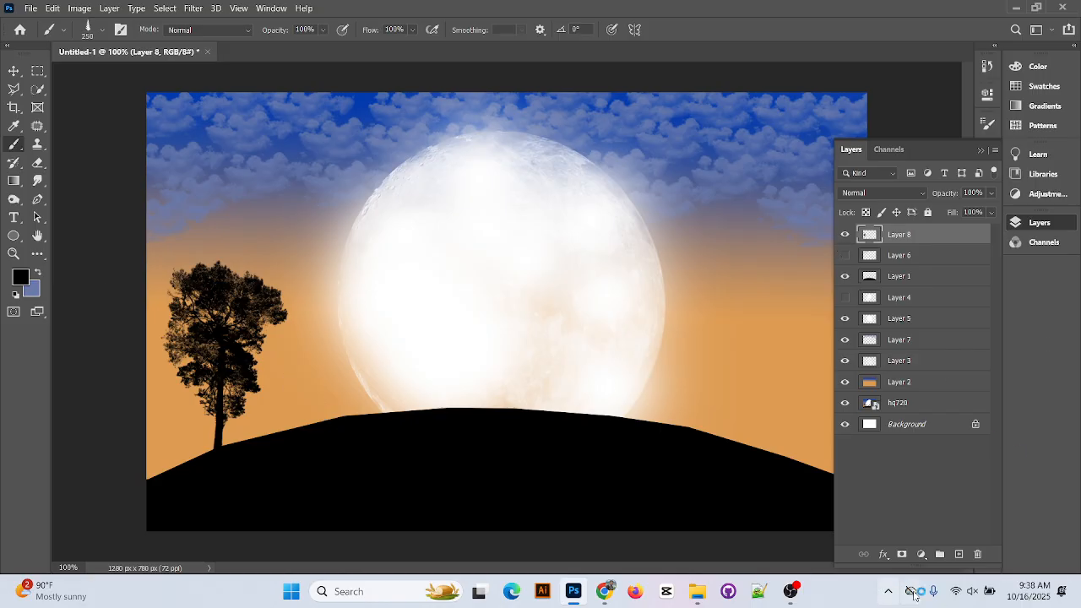
Add a new layer, trial pines beside the left tree and on the right, then undo them
click(960, 555)
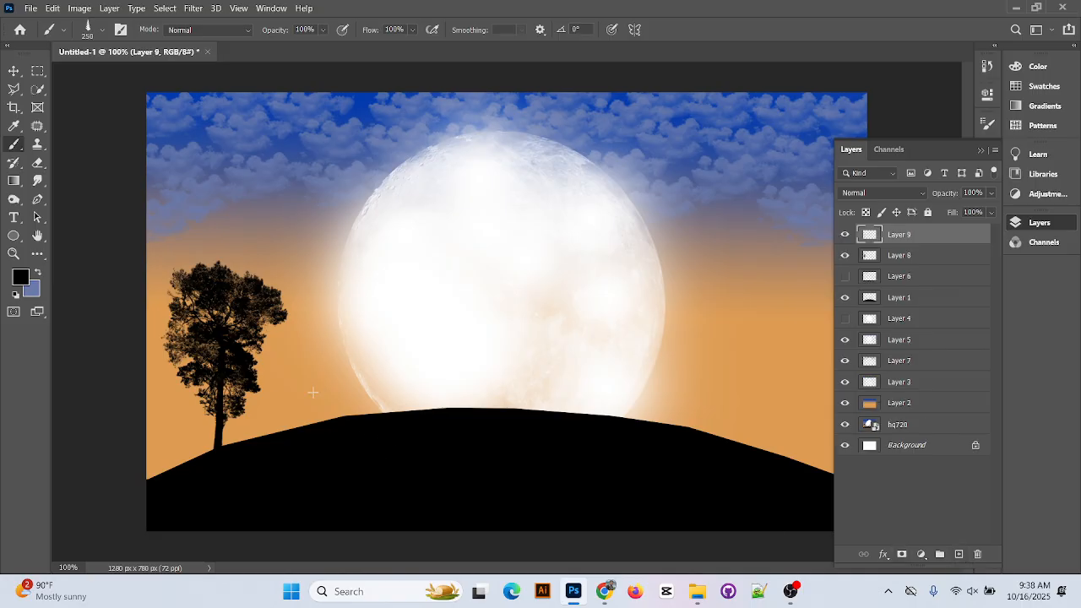
click(288, 389)
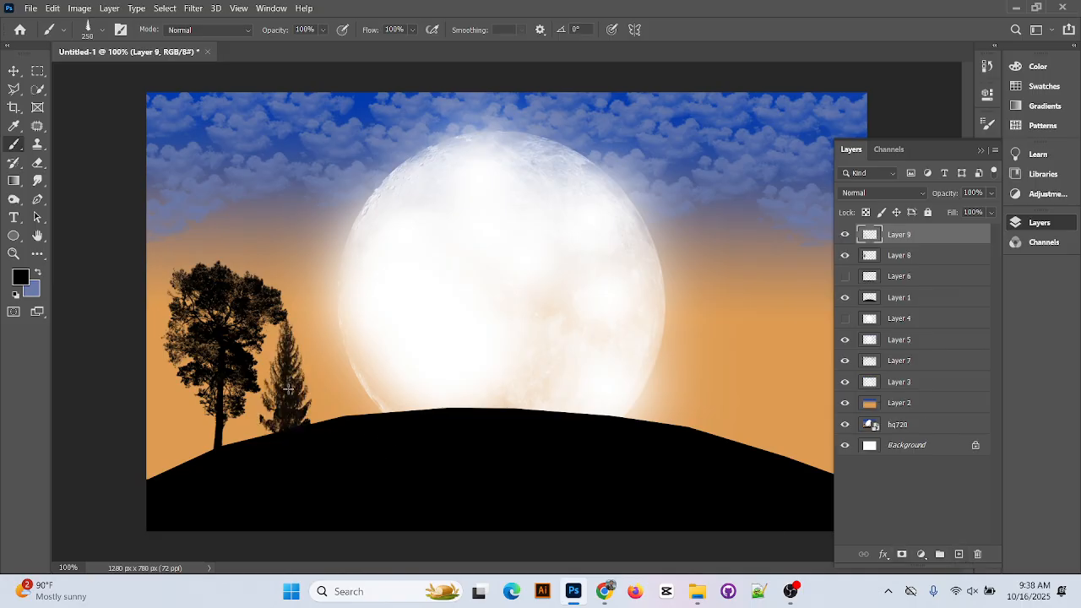
click(807, 456)
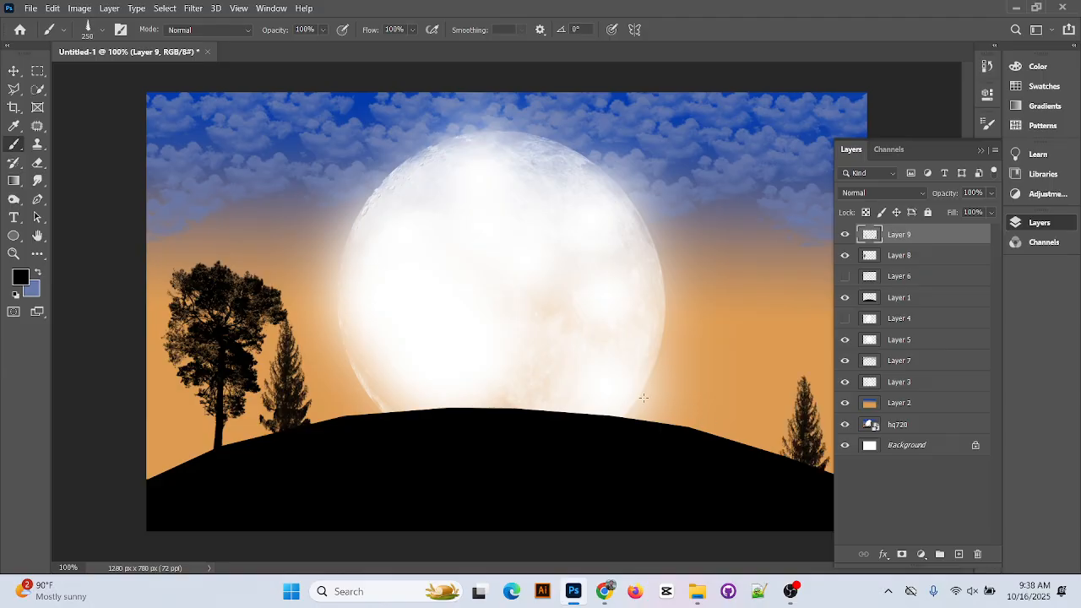
click(847, 283)
click(847, 282)
key(ctrl+z)
key(ctrl+z)
key(ctrl+z)
key(ctrl+z)
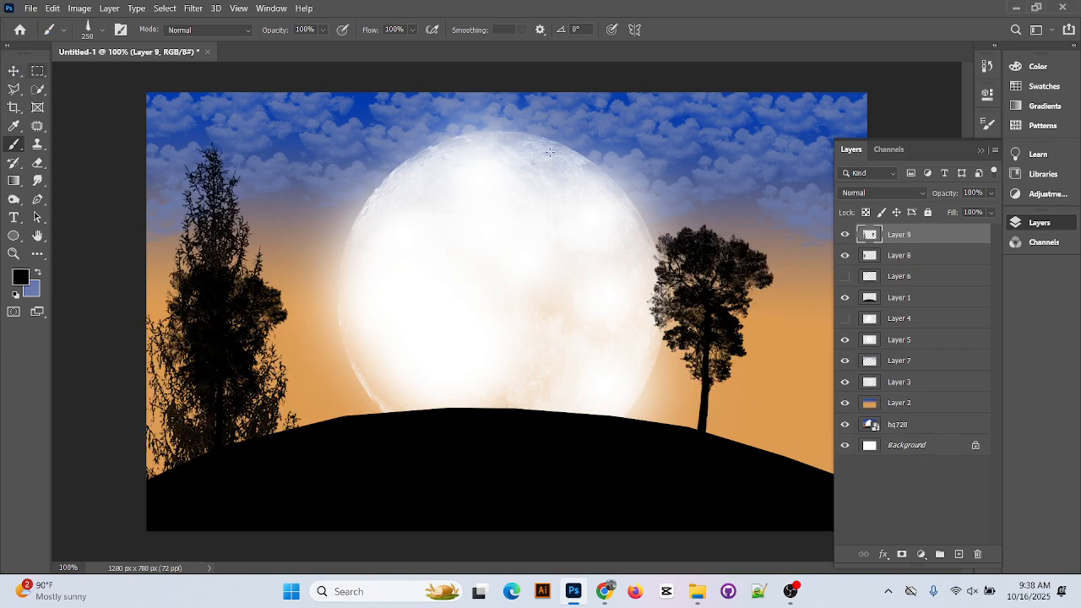
key(ctrl+z)
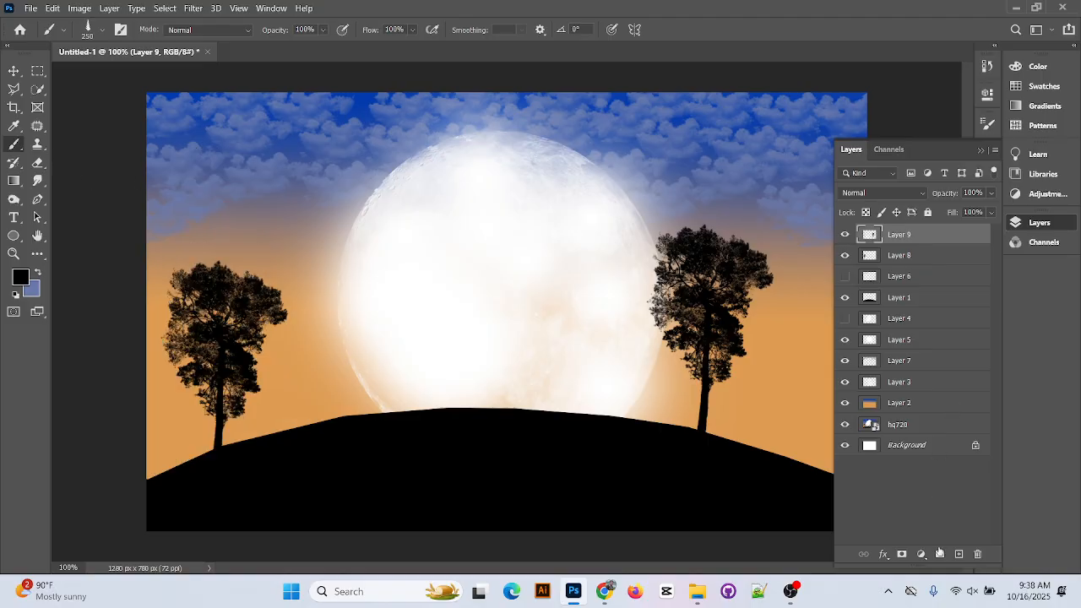
Stamp small pines on Layers 10–12: beside the left tree, left of the right tree, and at the right edge
click(958, 553)
click(288, 388)
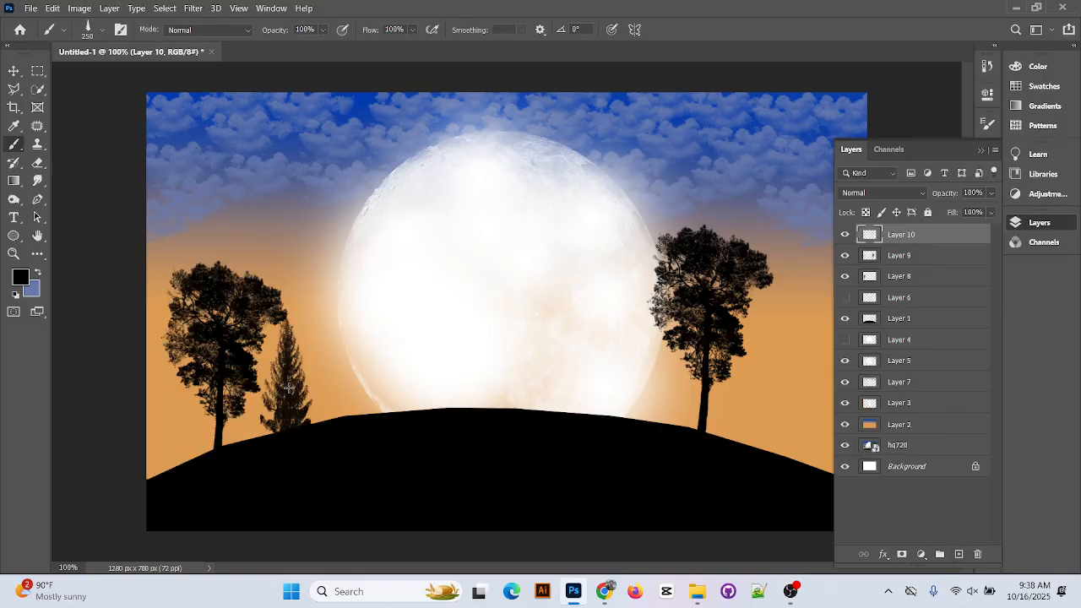
click(653, 422)
click(958, 554)
click(674, 413)
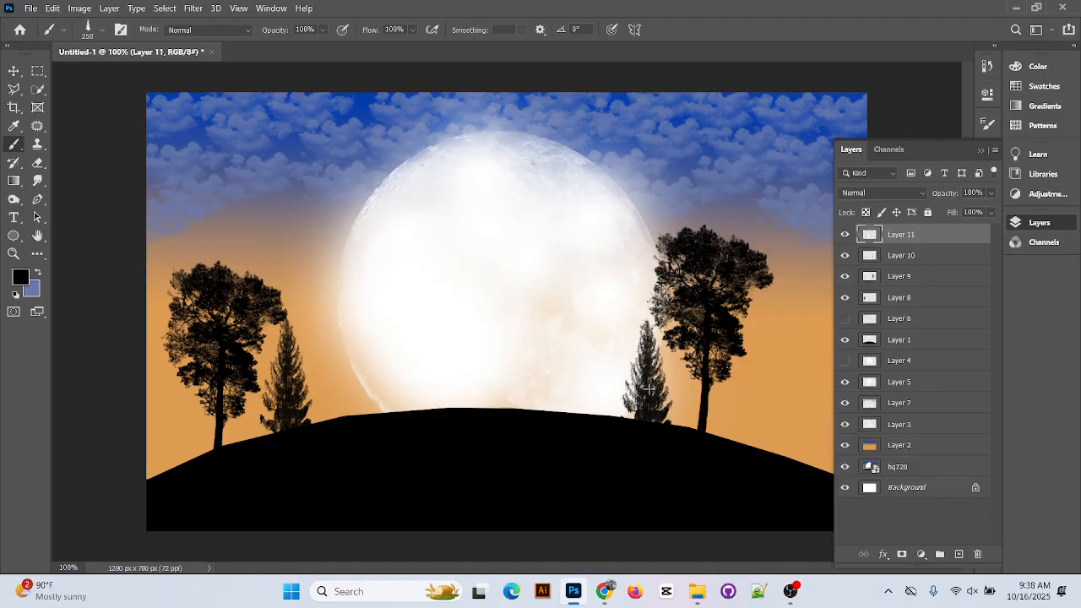
click(959, 554)
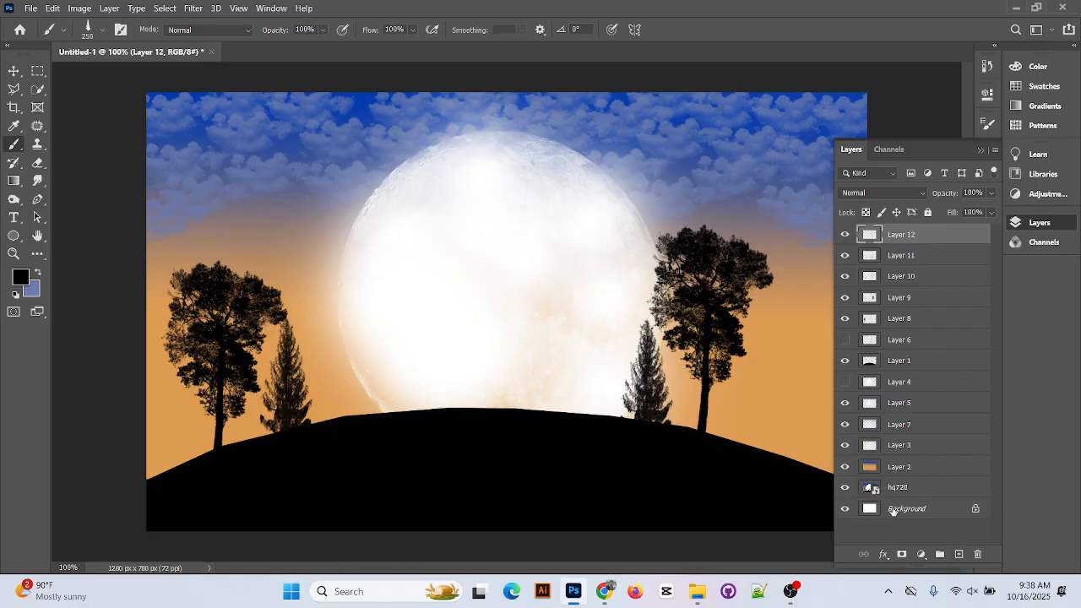
click(806, 447)
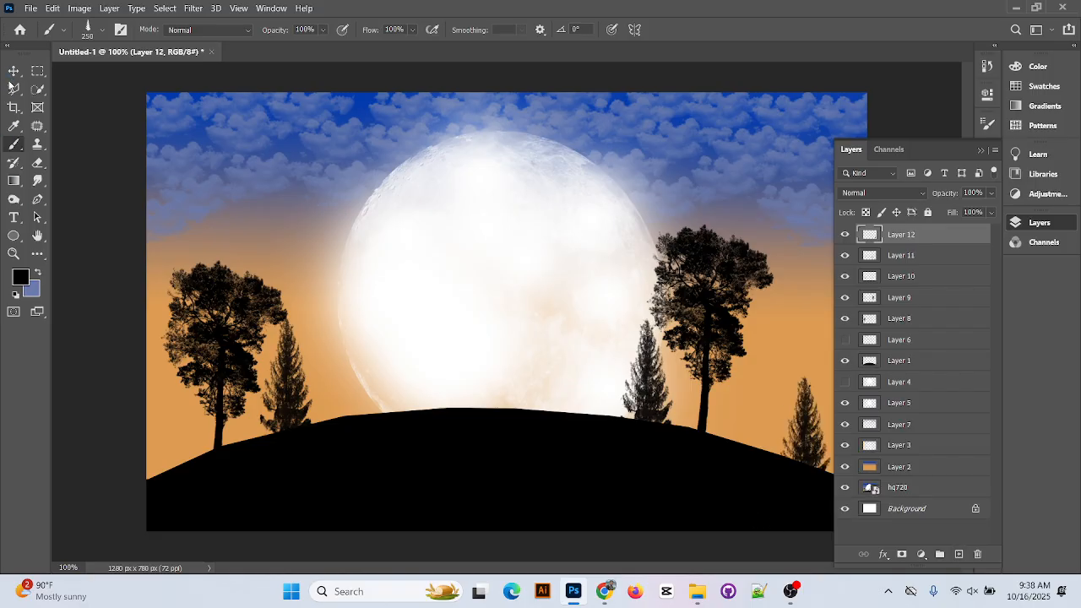
click(19, 74)
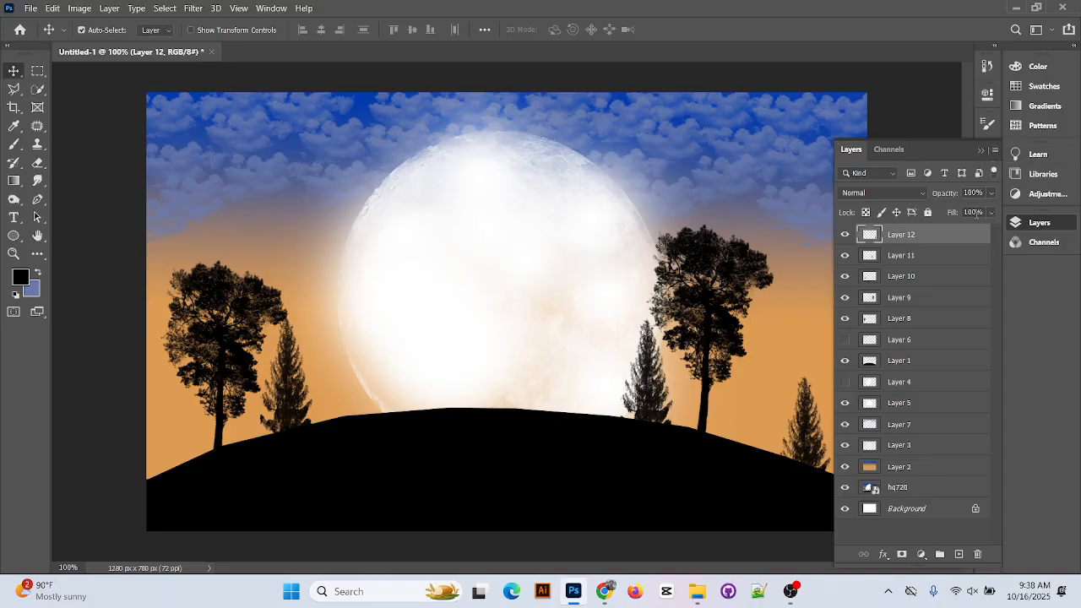
Reposition the right-edge and middle pines, then shrink the pine right of the moon onto the hill
click(977, 148)
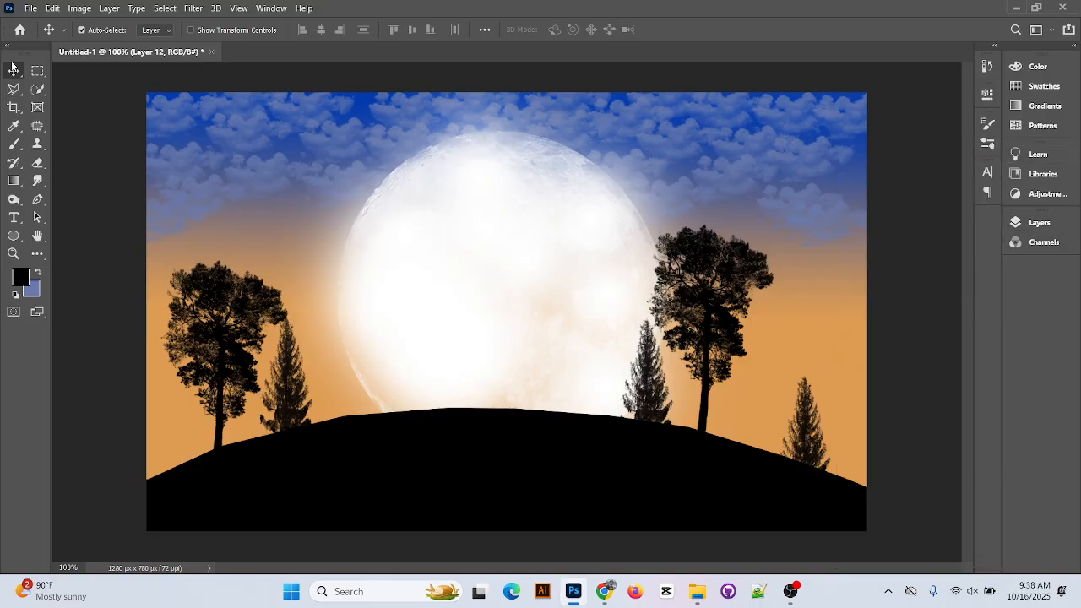
drag(818, 443, 844, 400)
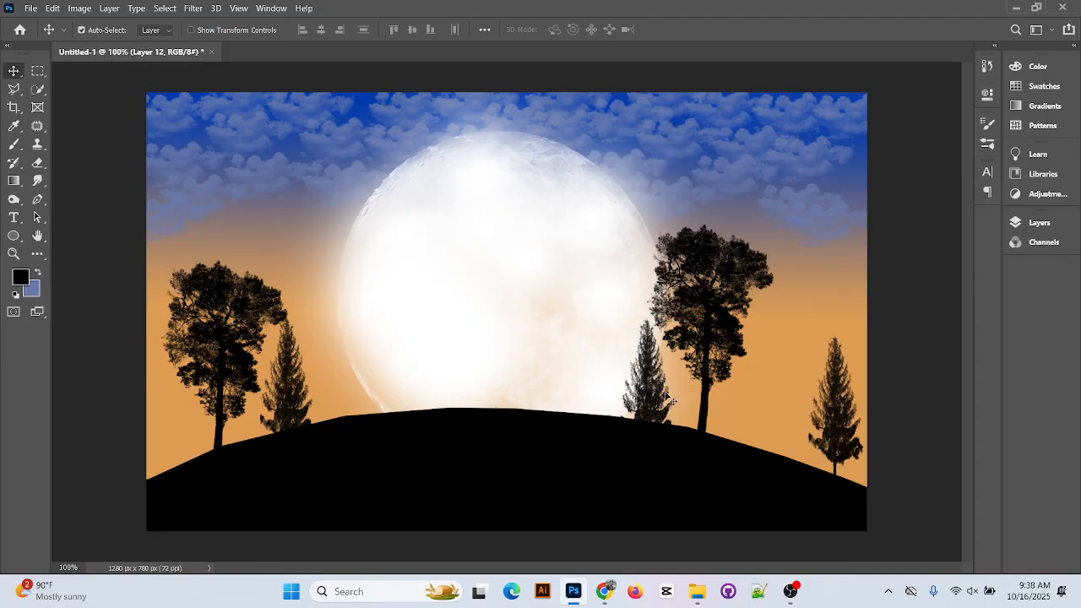
drag(660, 392, 648, 356)
key(ctrl+t)
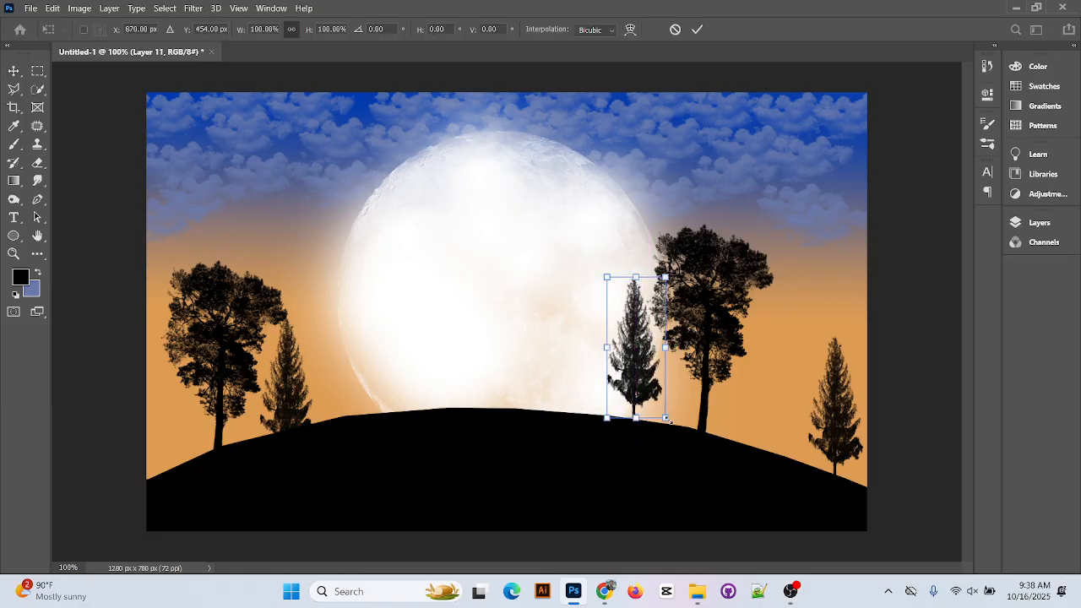
drag(667, 419, 655, 395)
drag(644, 347, 647, 402)
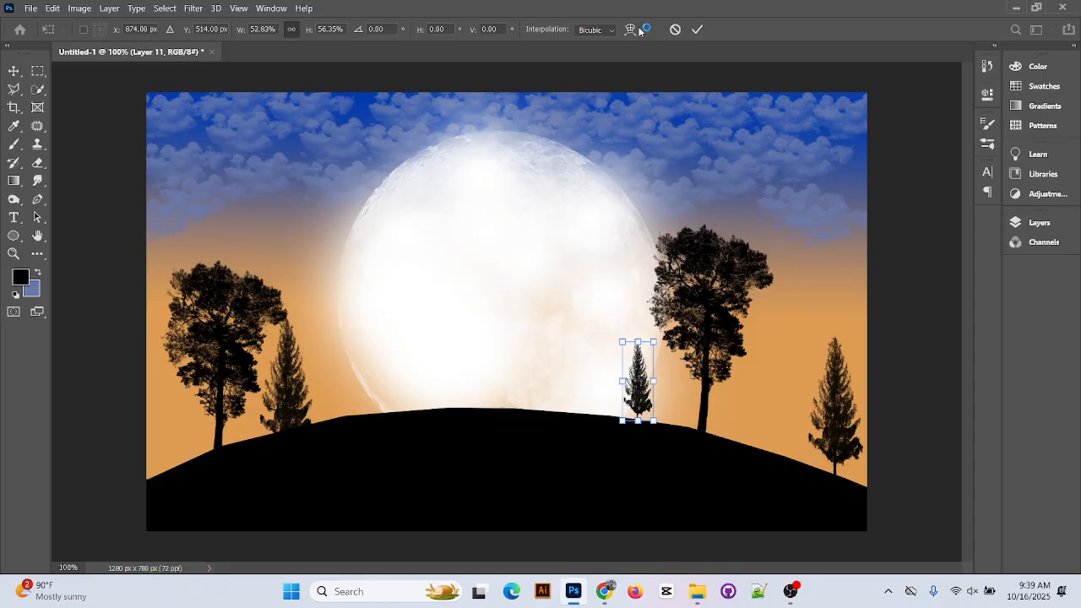
click(697, 31)
Scale the left pine to about 83% × 69% and set it on the hill slope
mouse_move(297, 409)
mouse_down()
mouse_move(309, 379)
mouse_move(306, 409)
mouse_up()
key(ctrl+t)
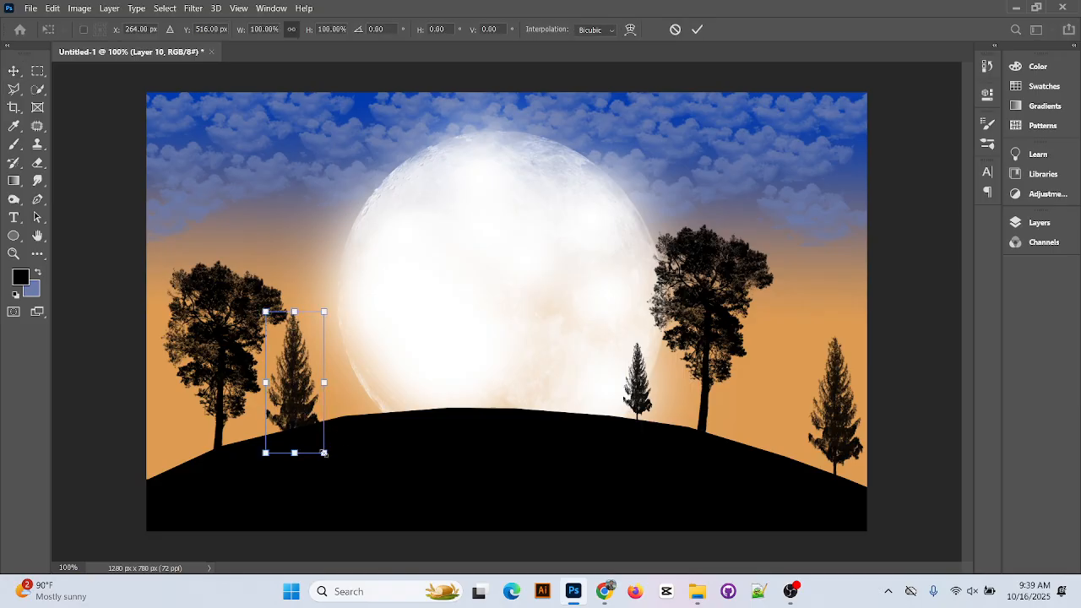
drag(323, 453, 318, 431)
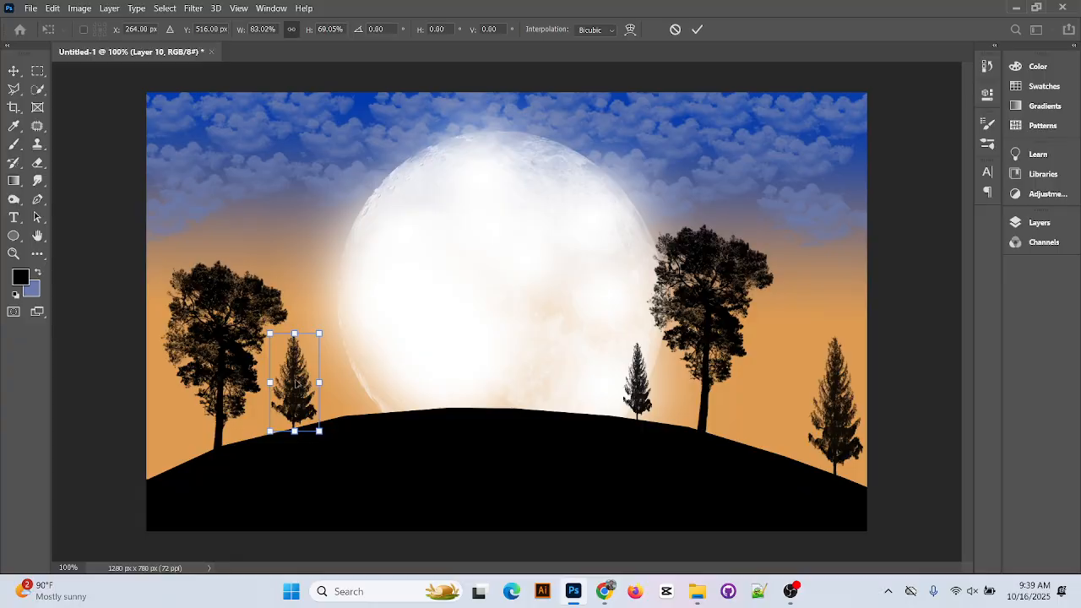
drag(294, 383, 294, 377)
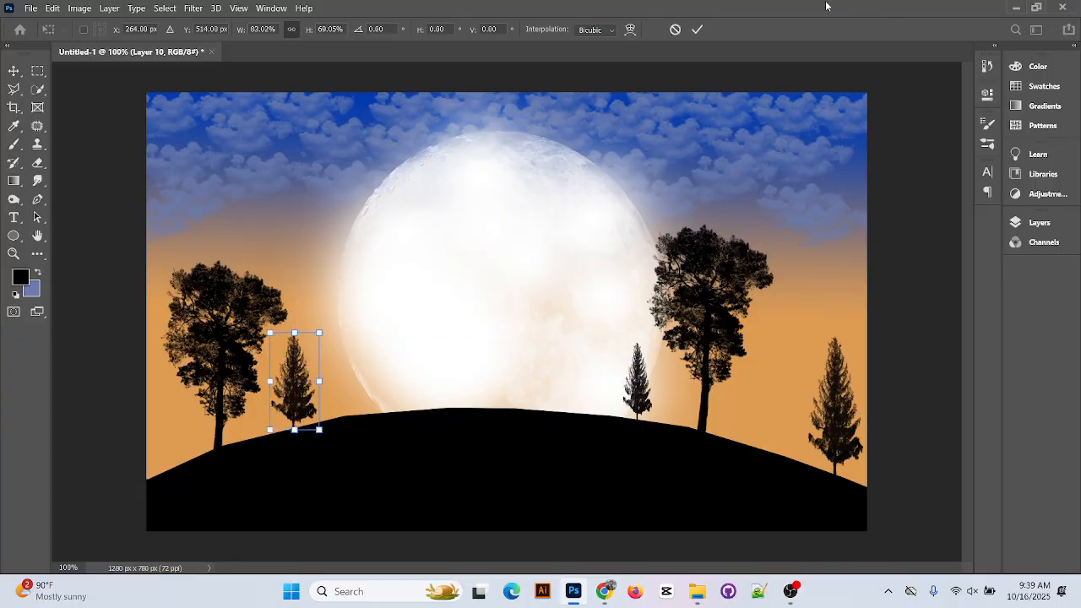
click(696, 29)
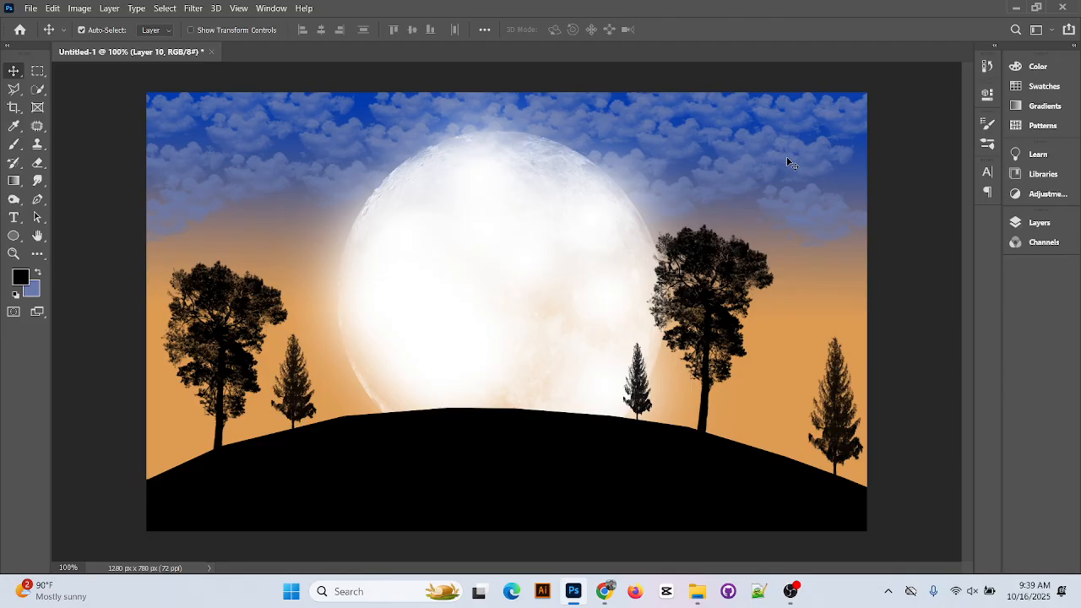
Create new Layer 13 and drag it to the top of the layer stack
click(14, 144)
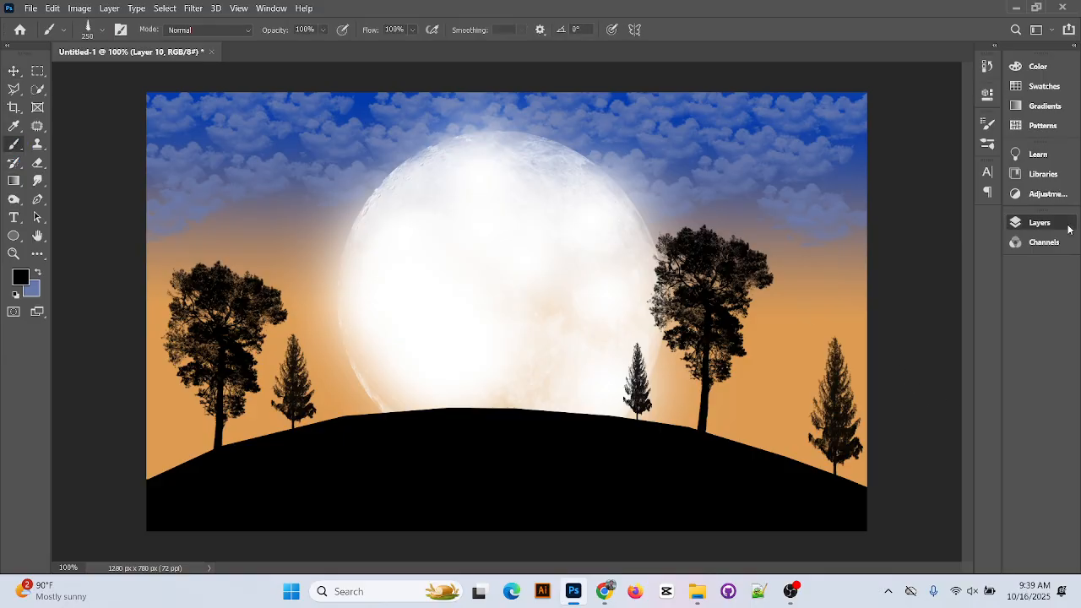
click(1066, 226)
click(958, 554)
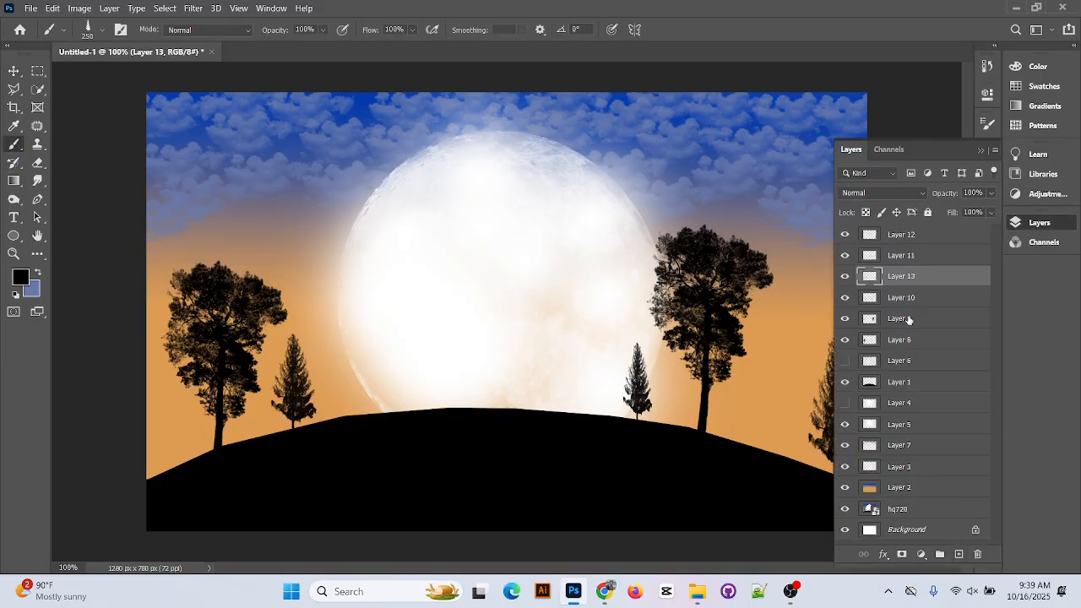
drag(906, 280, 889, 249)
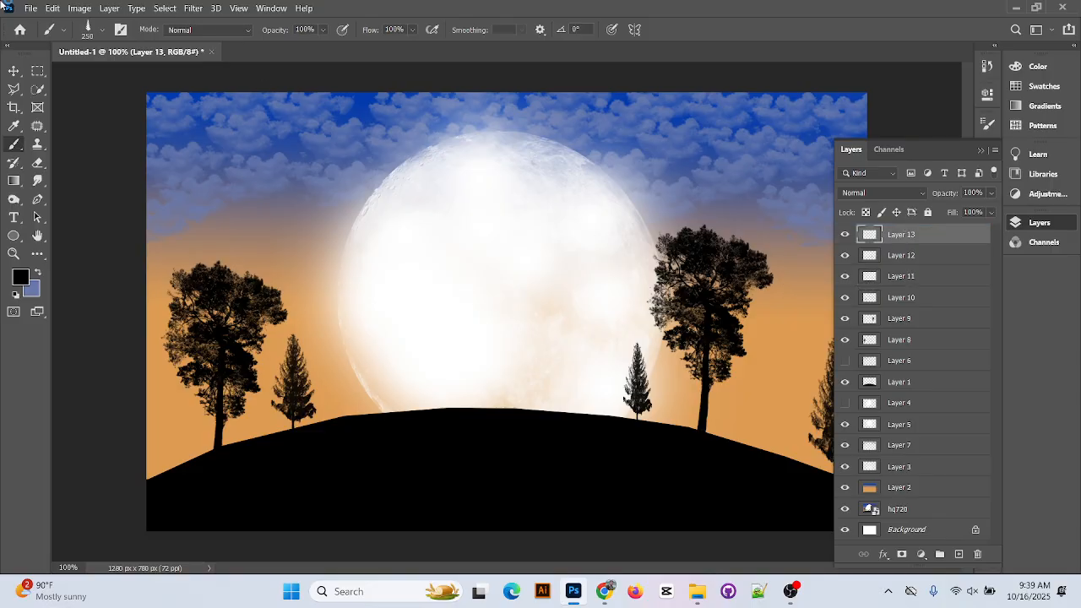
Briefly pick the Blur tool, then return to the standard Brush Tool and its preset list
click(38, 180)
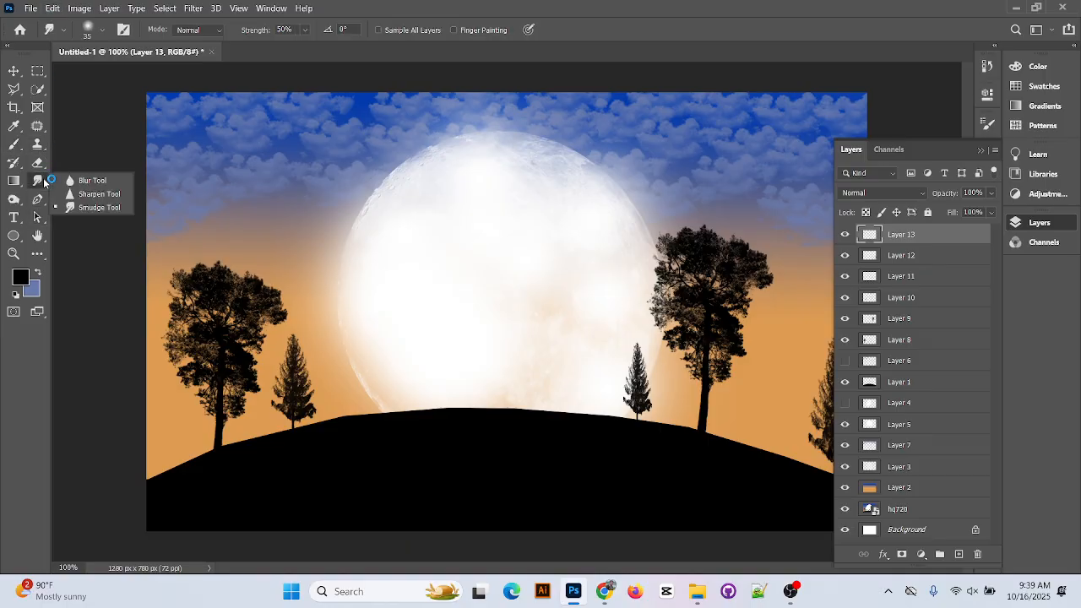
click(99, 180)
click(981, 151)
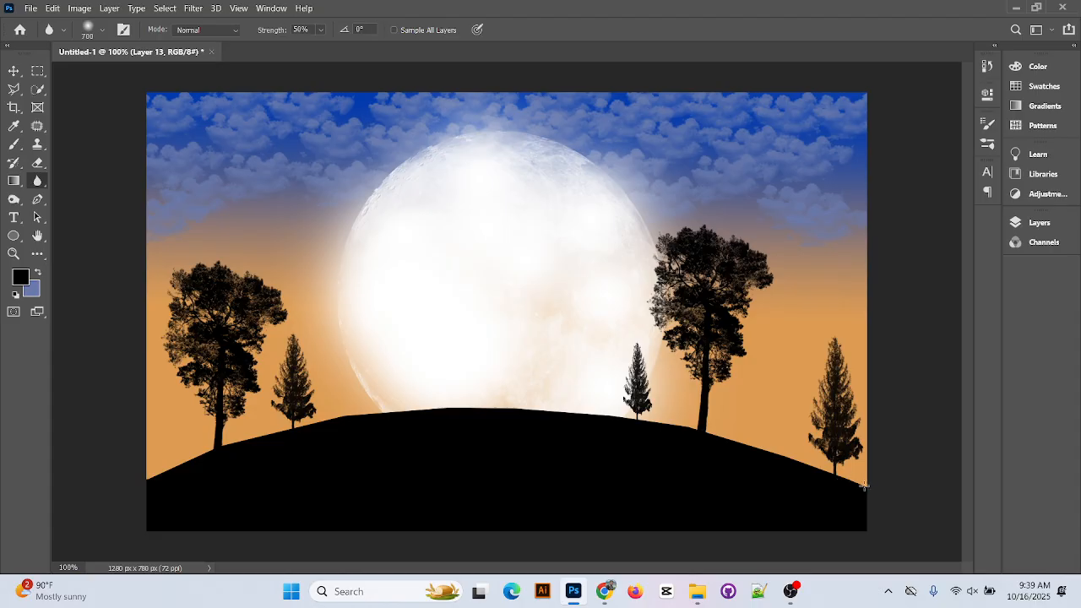
click(30, 9)
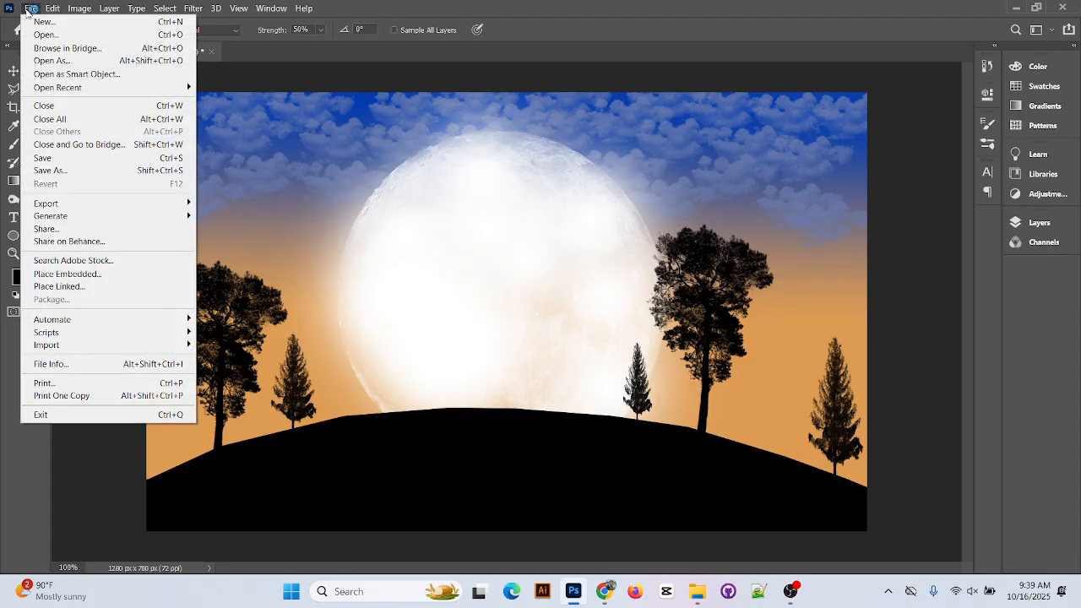
click(31, 11)
click(15, 129)
click(16, 148)
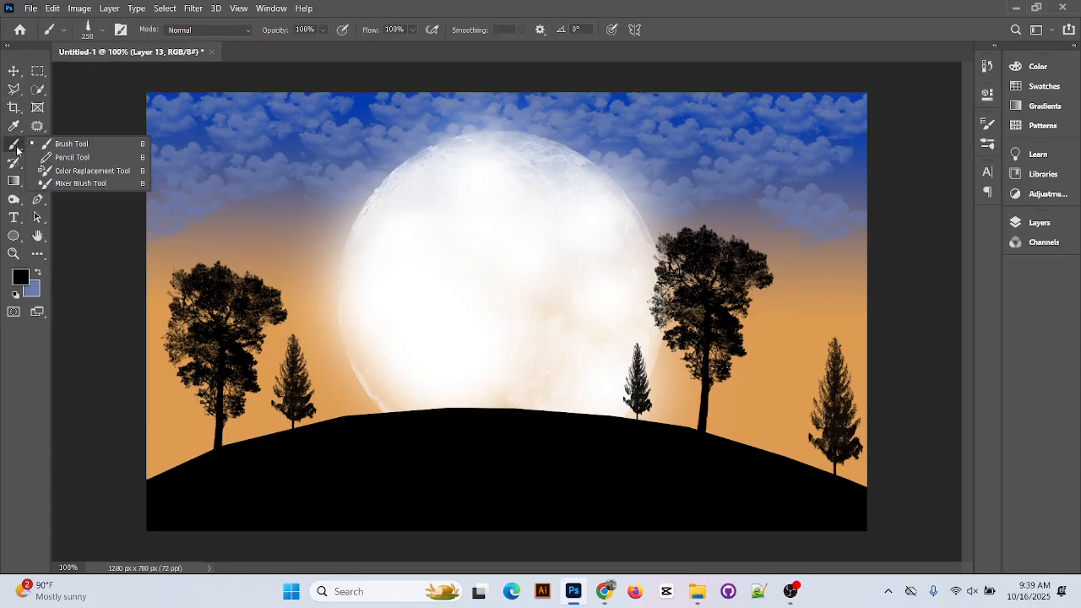
click(71, 145)
click(102, 30)
Expand Grass Photoshop Brushes 2, compare grass brushes 1–9 and settle on brush 8
scroll(171, 283, up, 1)
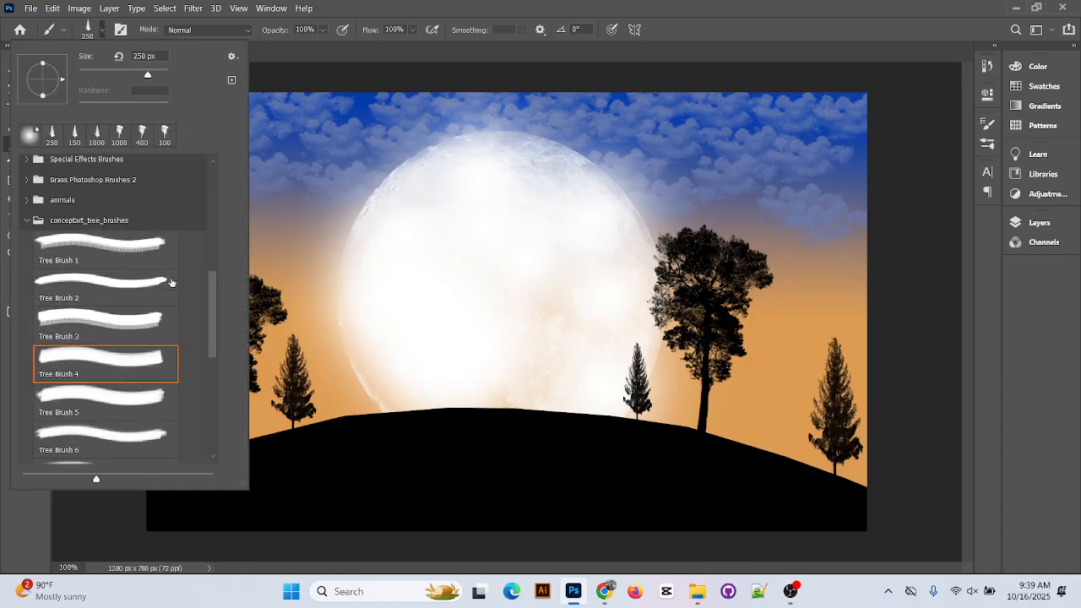
scroll(92, 271, up, 1)
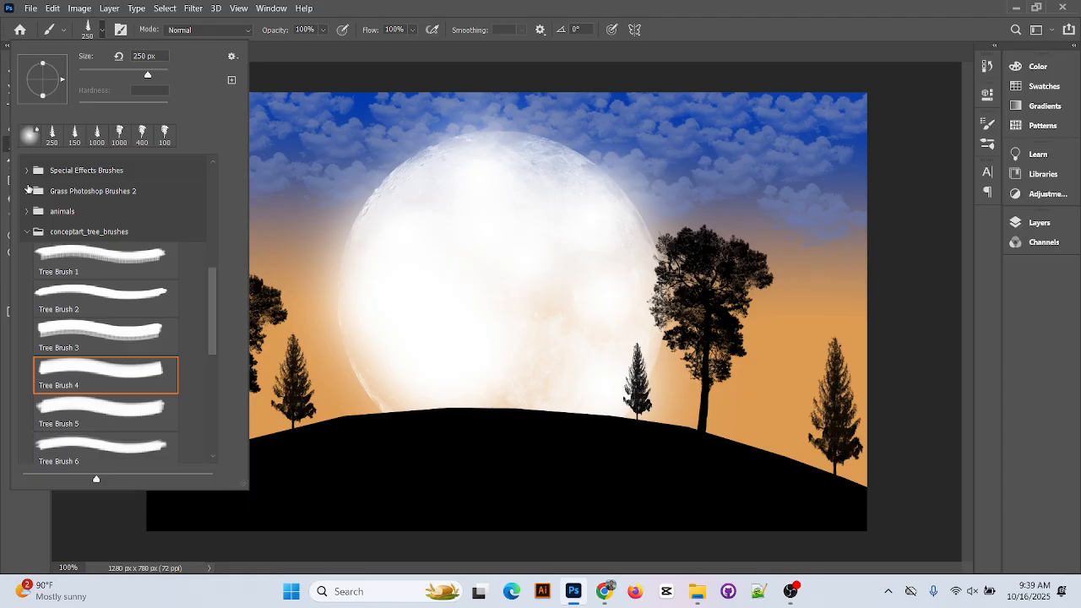
click(27, 191)
click(107, 223)
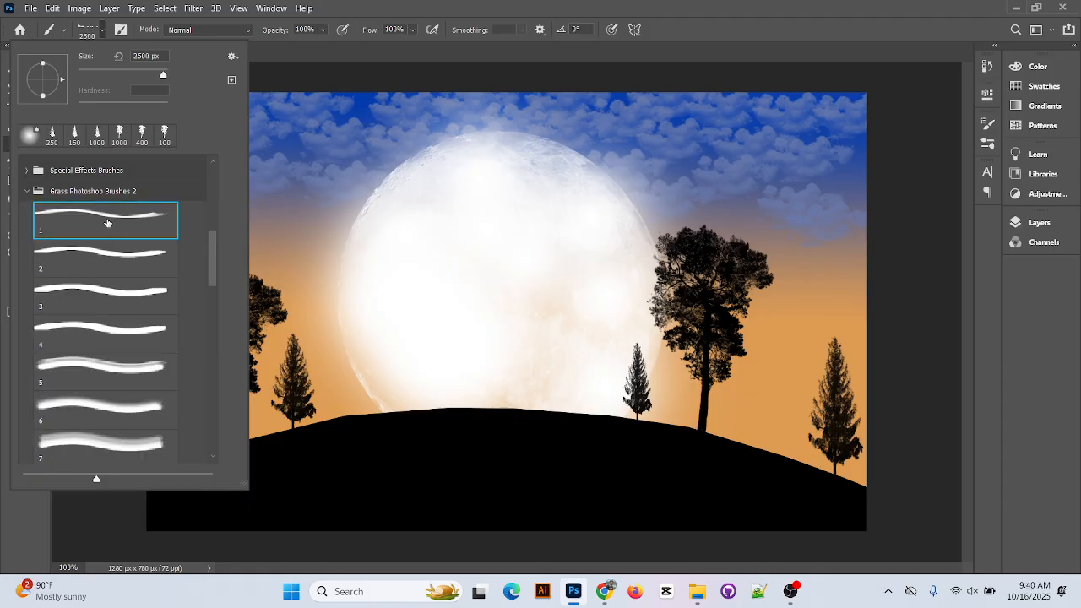
click(112, 303)
click(110, 266)
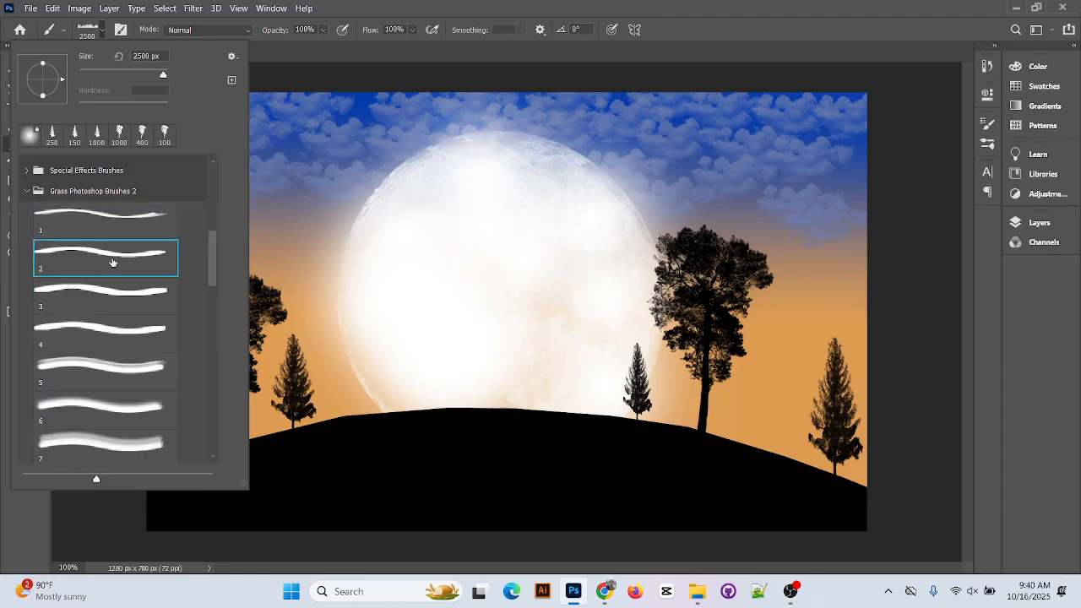
click(115, 345)
click(120, 369)
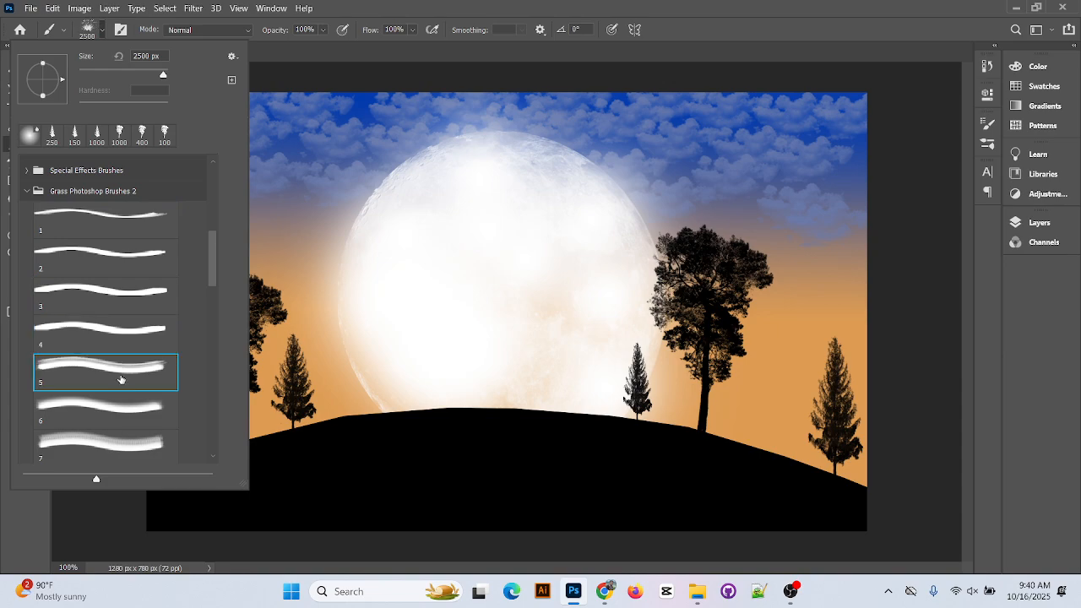
scroll(121, 380, down, 1)
click(121, 378)
scroll(121, 379, down, 1)
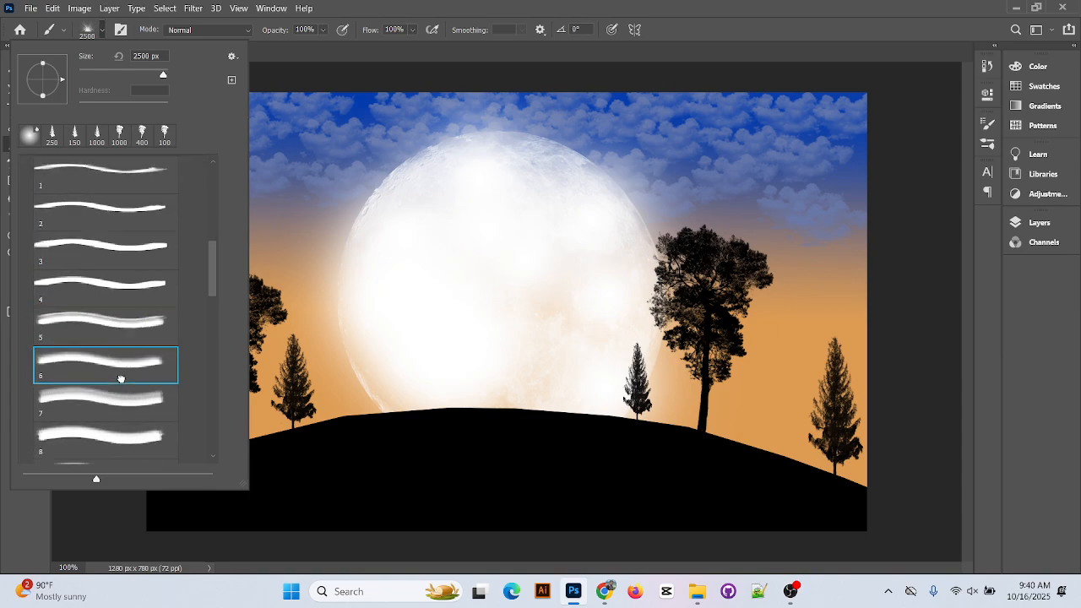
click(122, 380)
scroll(123, 383, down, 1)
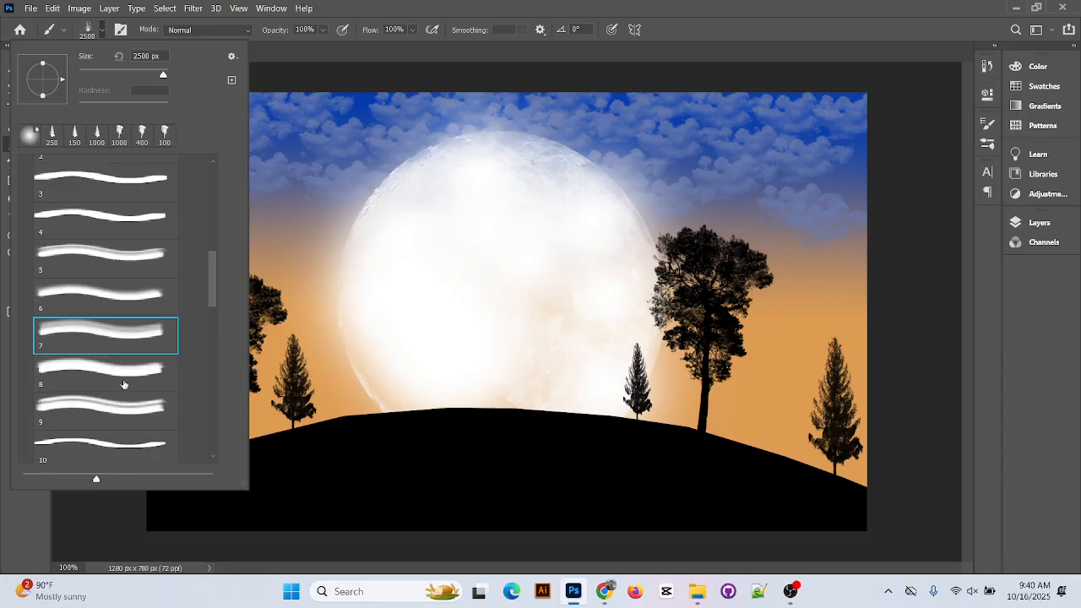
click(122, 375)
click(127, 334)
scroll(128, 337, down, 1)
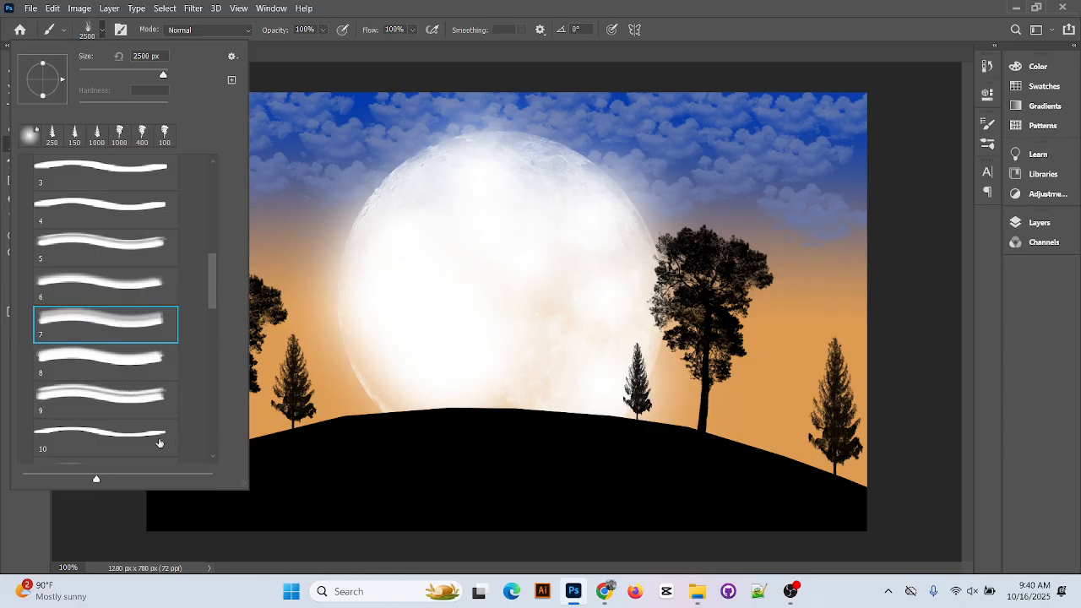
click(137, 390)
click(138, 365)
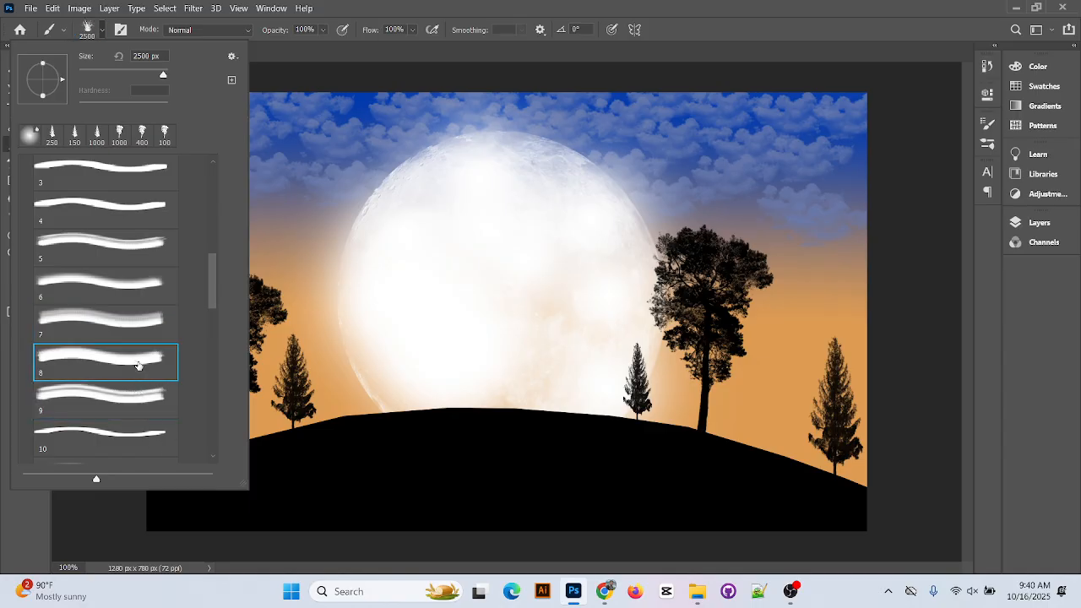
click(446, 5)
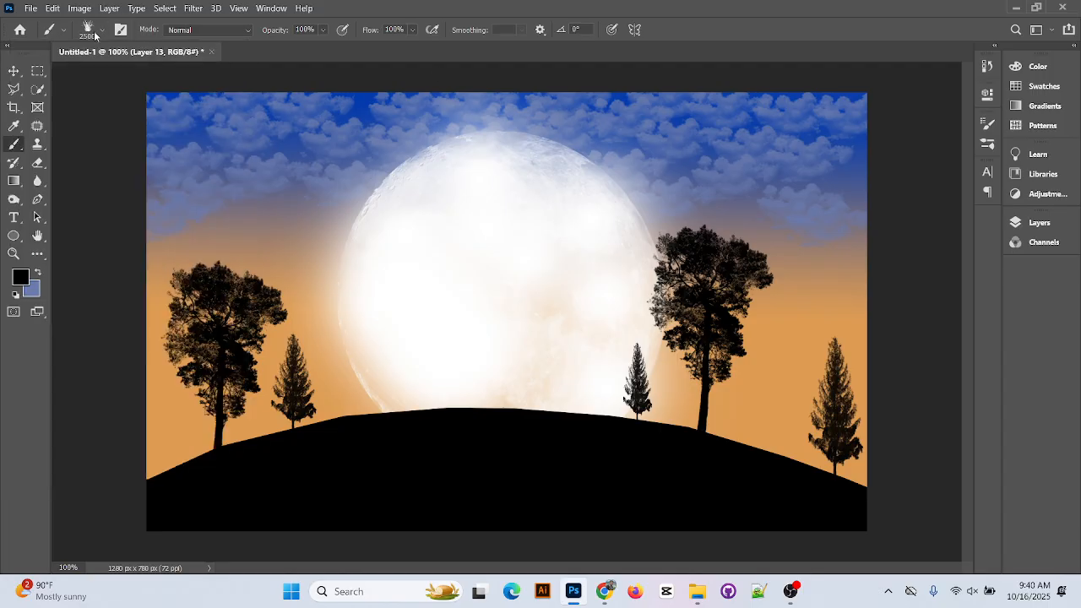
Test-stamp the grass brush, undo the stamps, and reduce the brush to 125 px
click(325, 277)
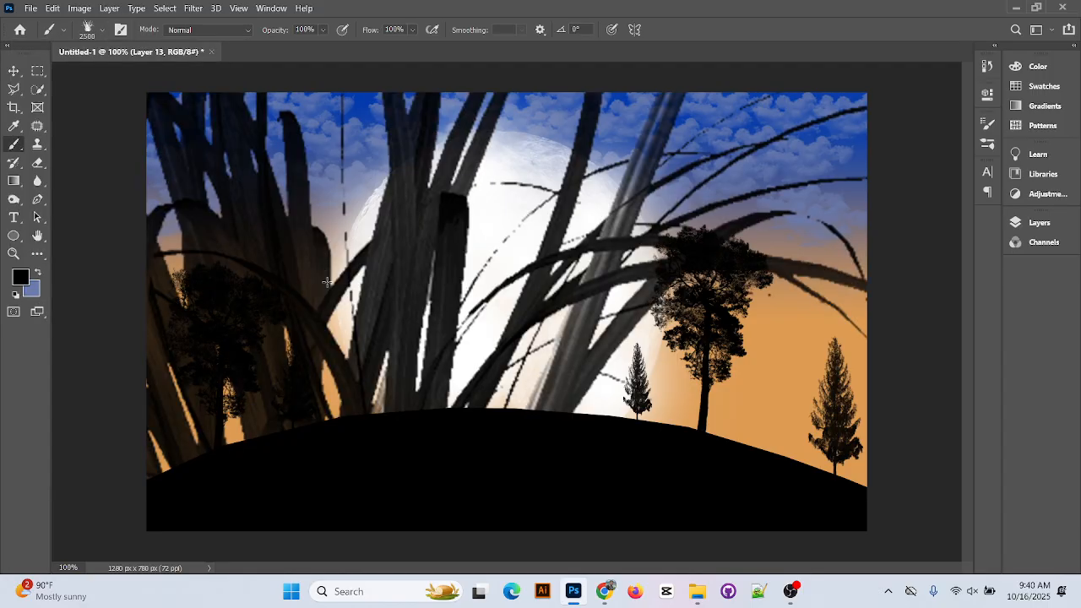
key(ctrl+z)
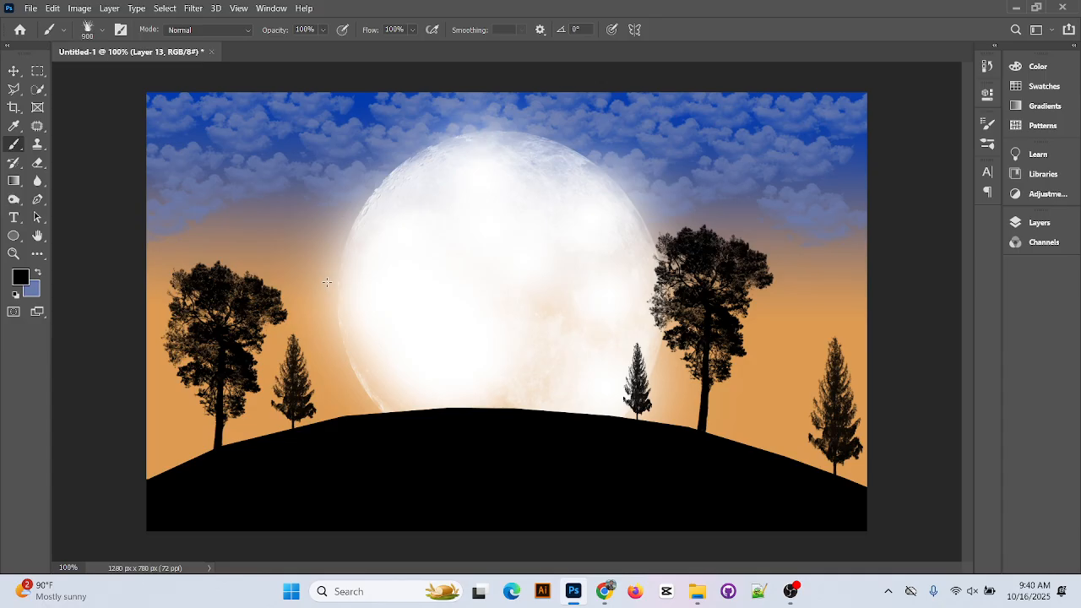
key(bracketleft)
key(bracketleft)
click(331, 295)
key(ctrl+z)
click(1039, 223)
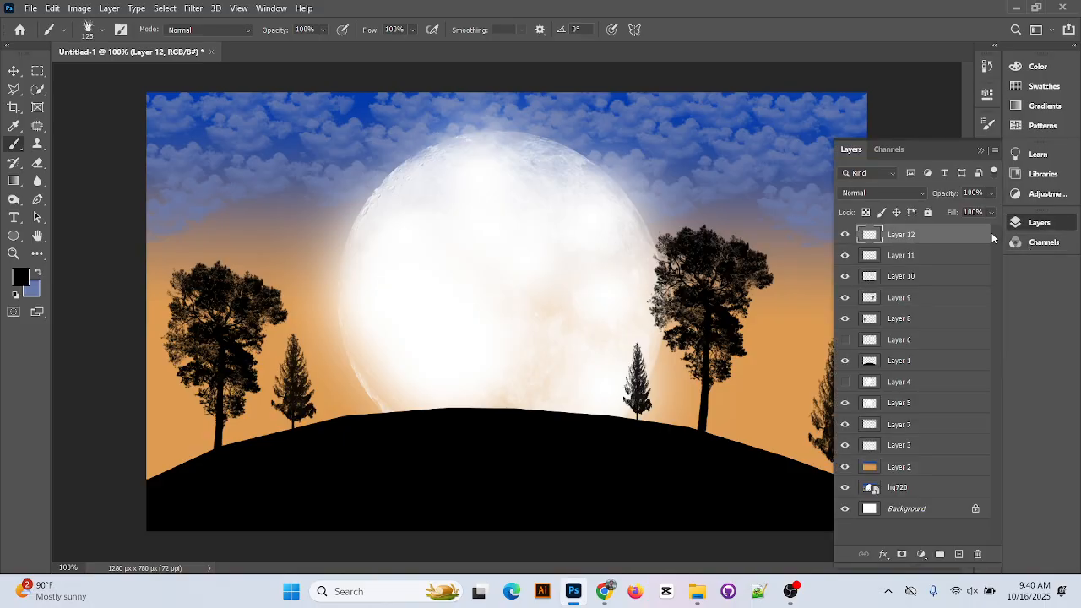
Stamp grass tufts along the hill's left edge and the left tree's base, undoing a bad stamp
click(171, 471)
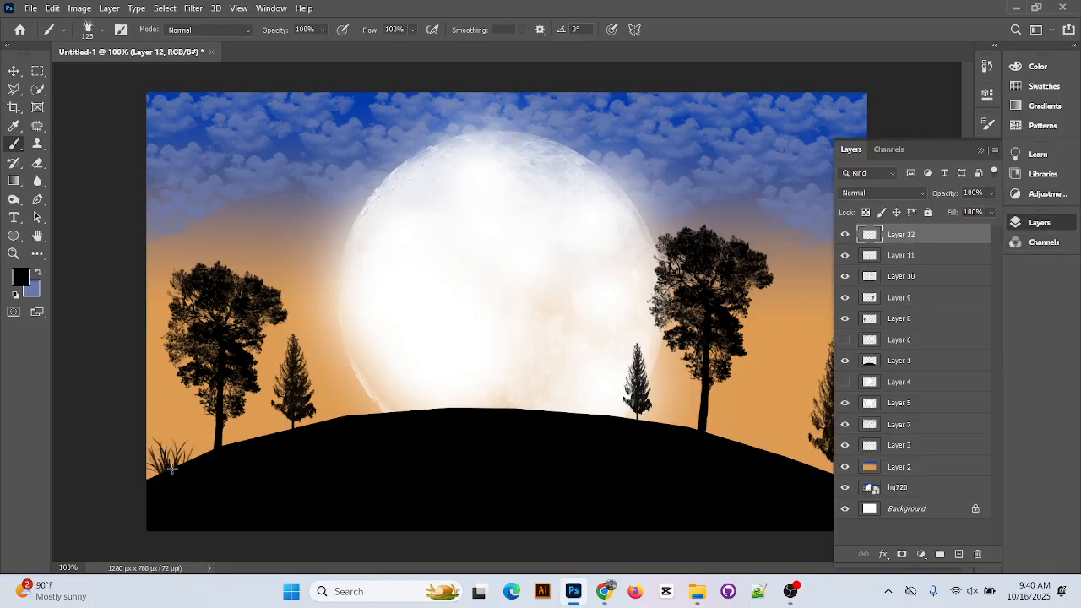
click(224, 448)
click(206, 463)
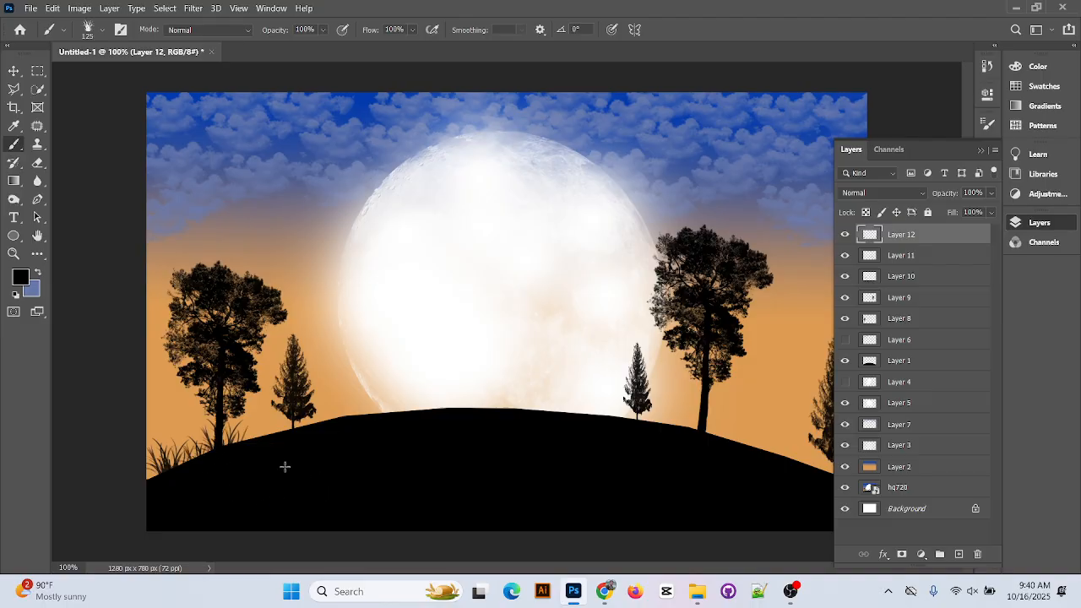
key(ctrl+z)
key(ctrl+z)
click(958, 554)
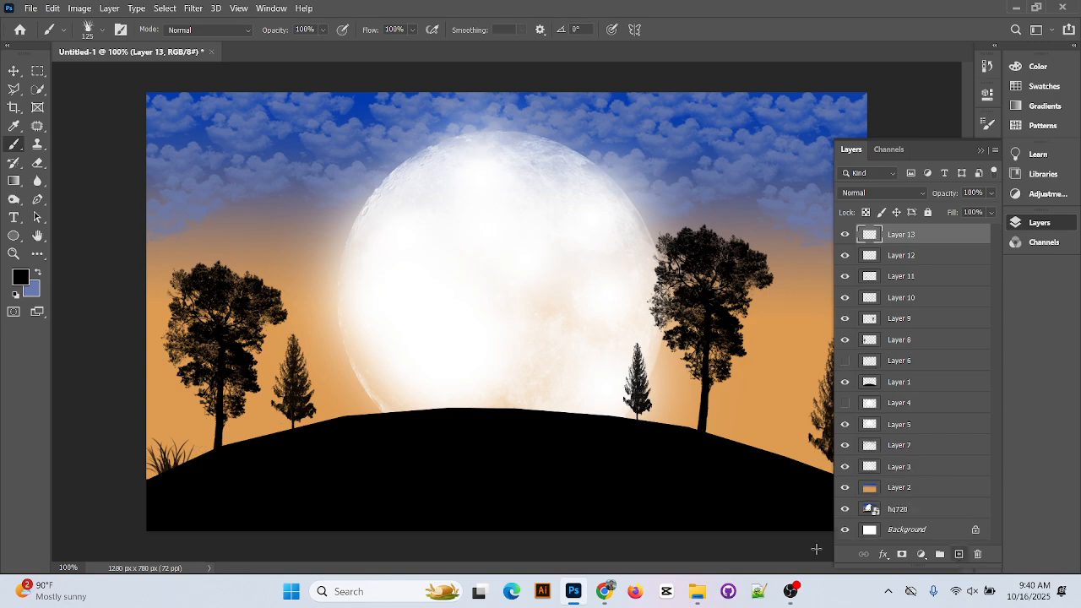
click(211, 453)
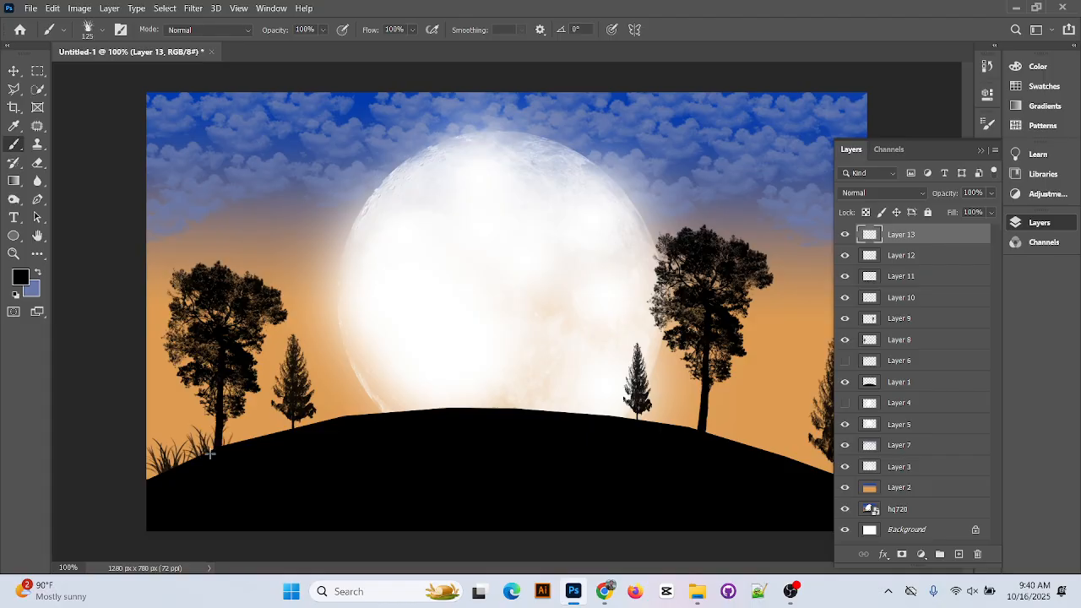
click(959, 554)
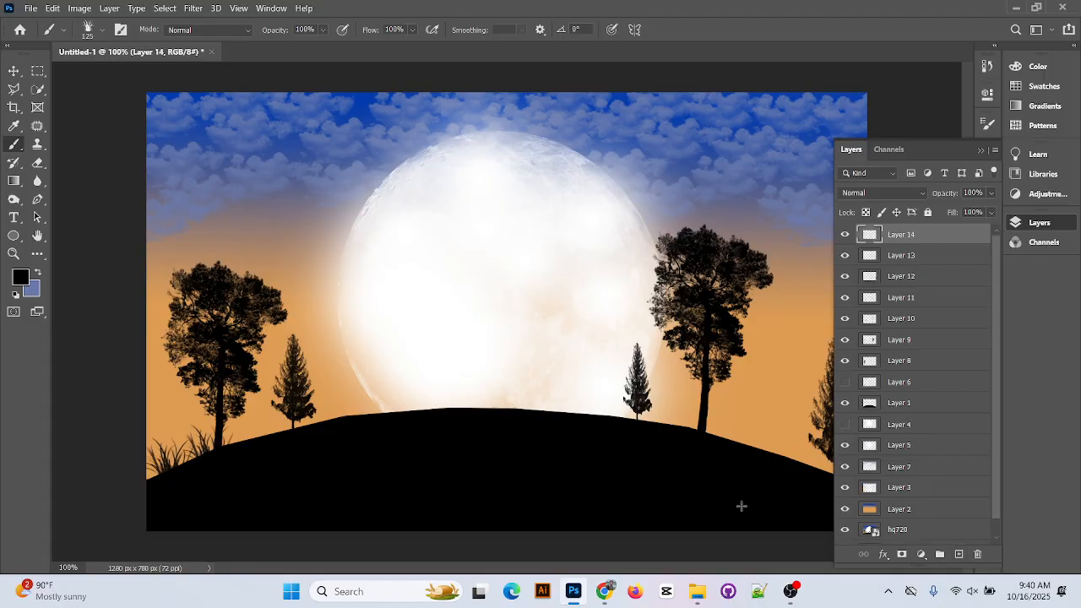
click(259, 442)
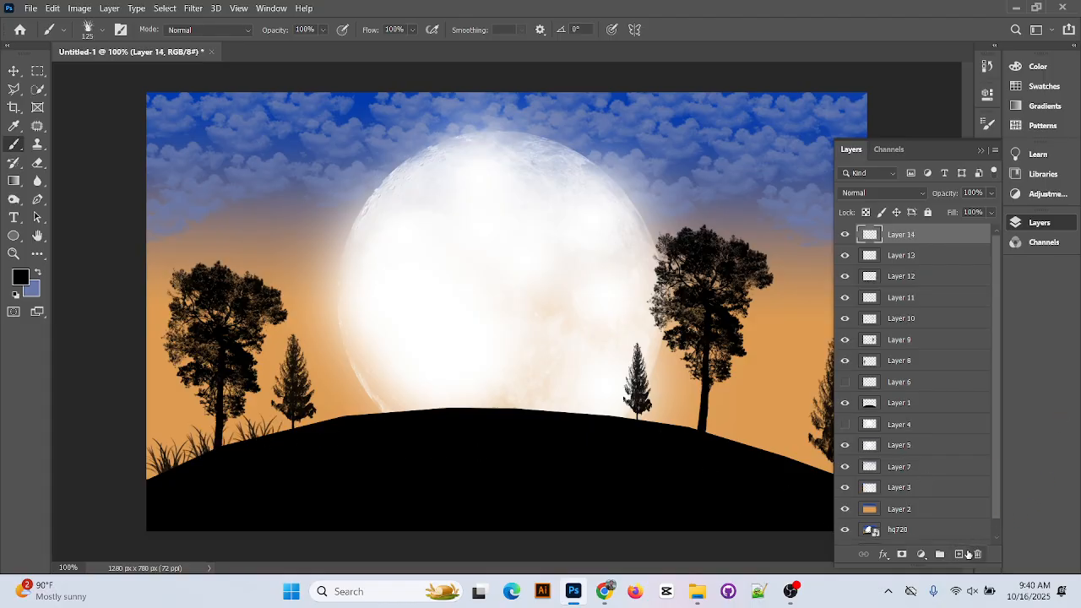
Add grass tufts at the small pine's base and left of centre, each on a new layer
click(958, 554)
click(305, 430)
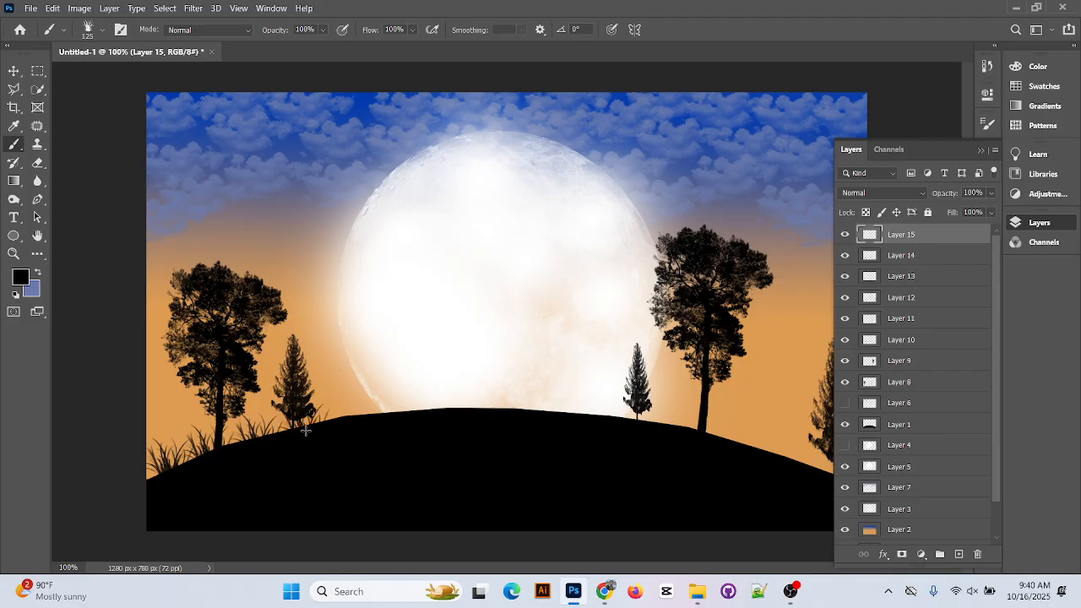
click(351, 419)
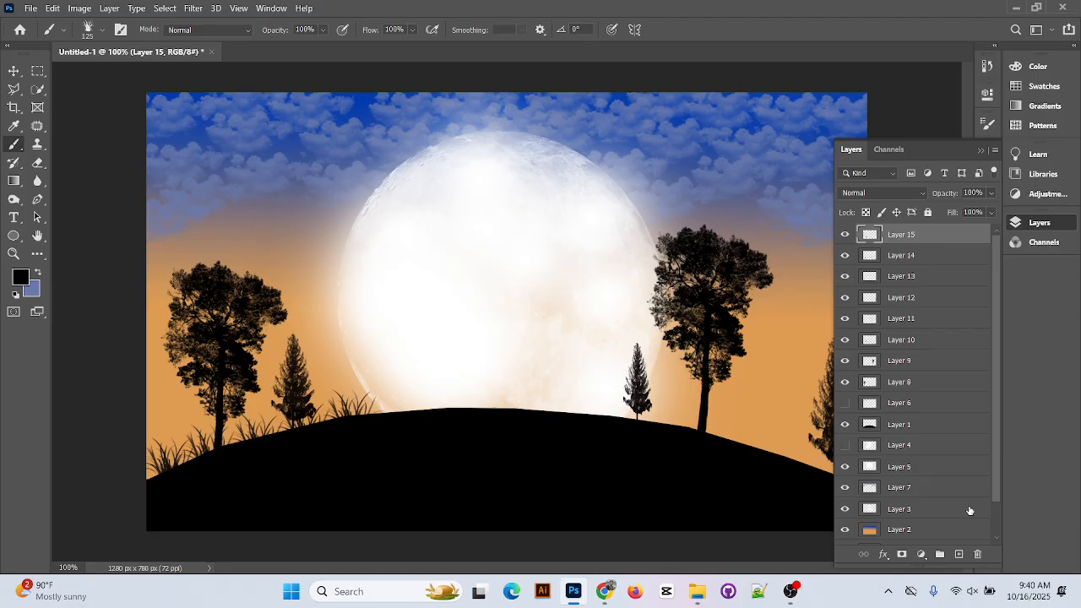
key(ctrl+z)
click(959, 554)
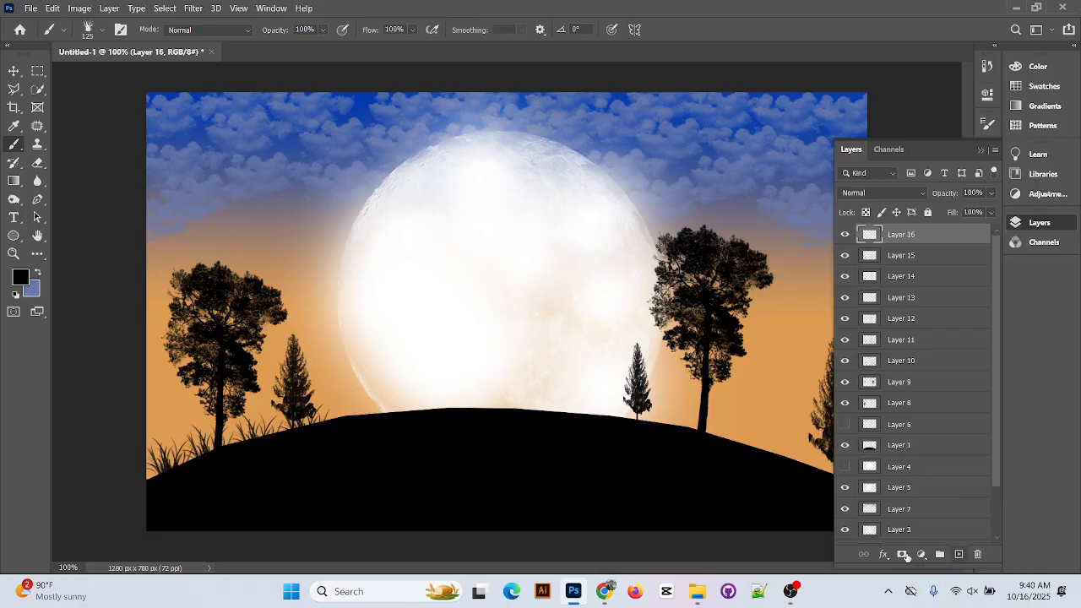
click(343, 422)
click(382, 425)
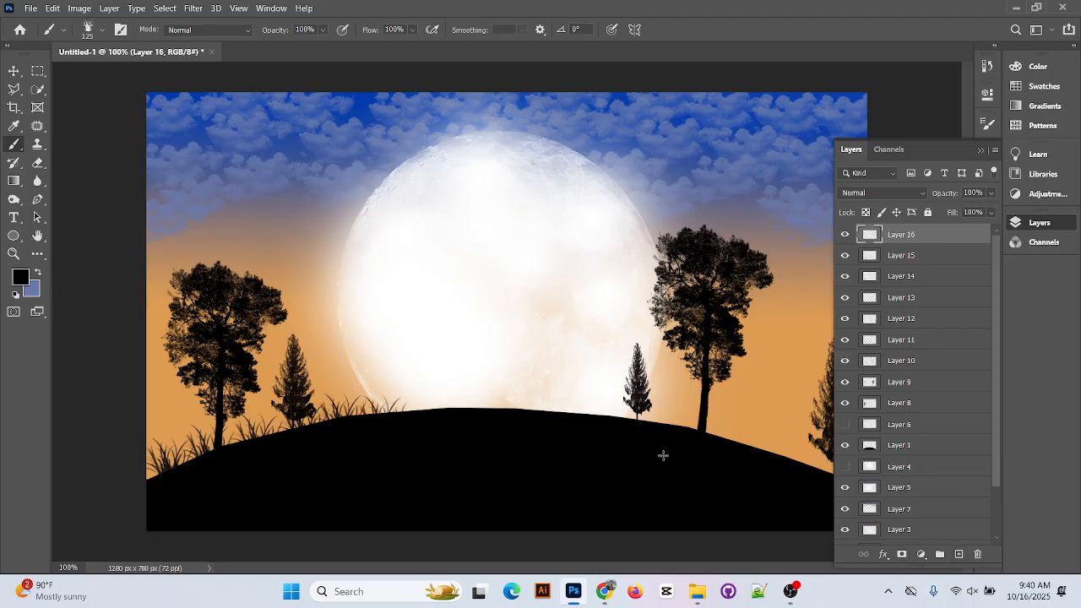
key(ctrl+z)
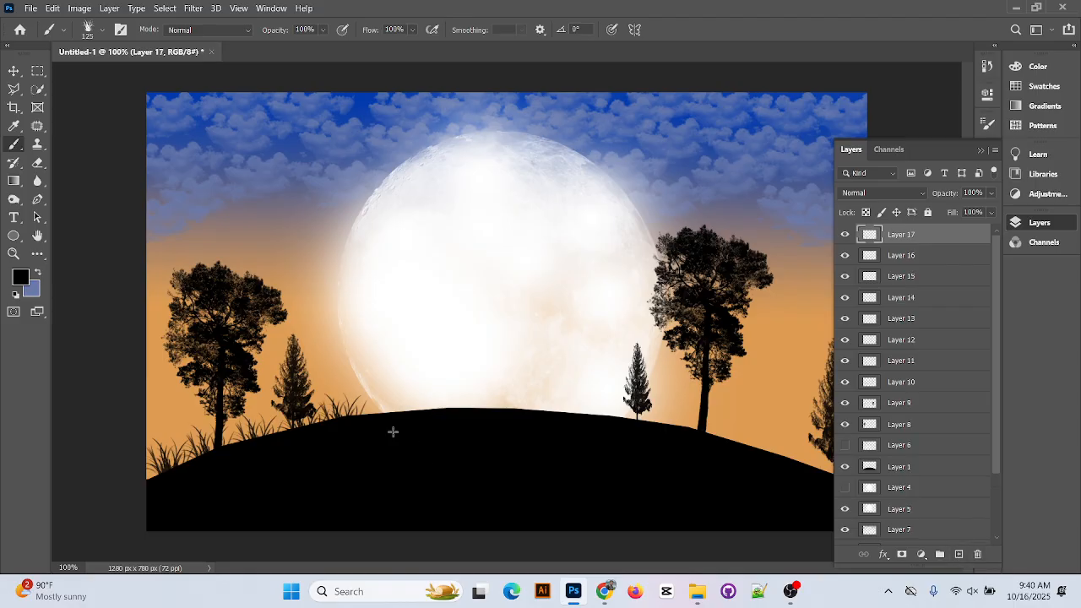
click(383, 424)
Stamp grass tufts across the central hilltop under the moon toward the small pine
click(958, 554)
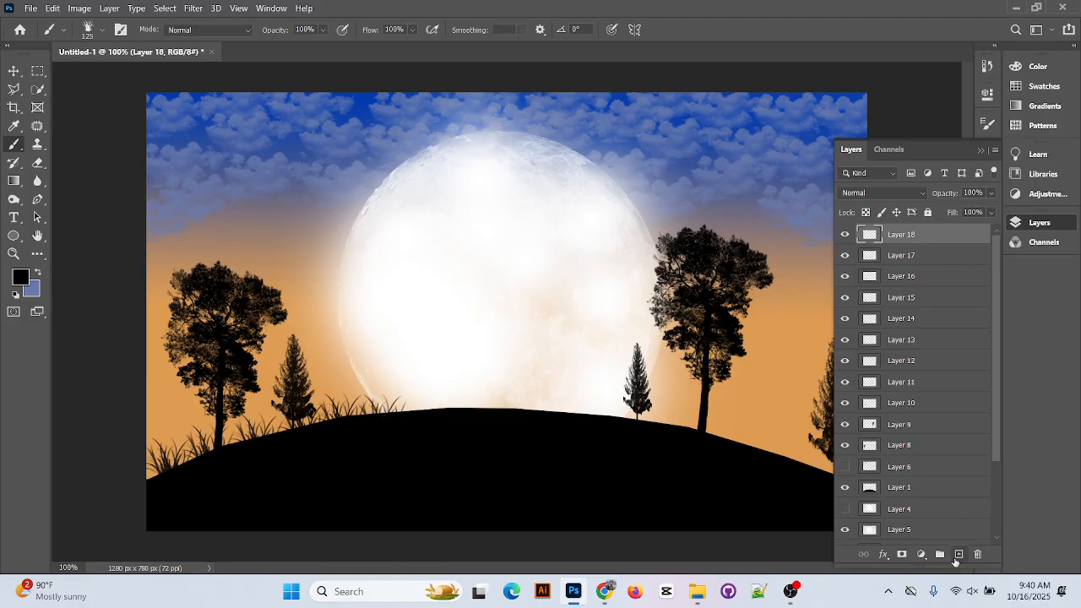
click(408, 415)
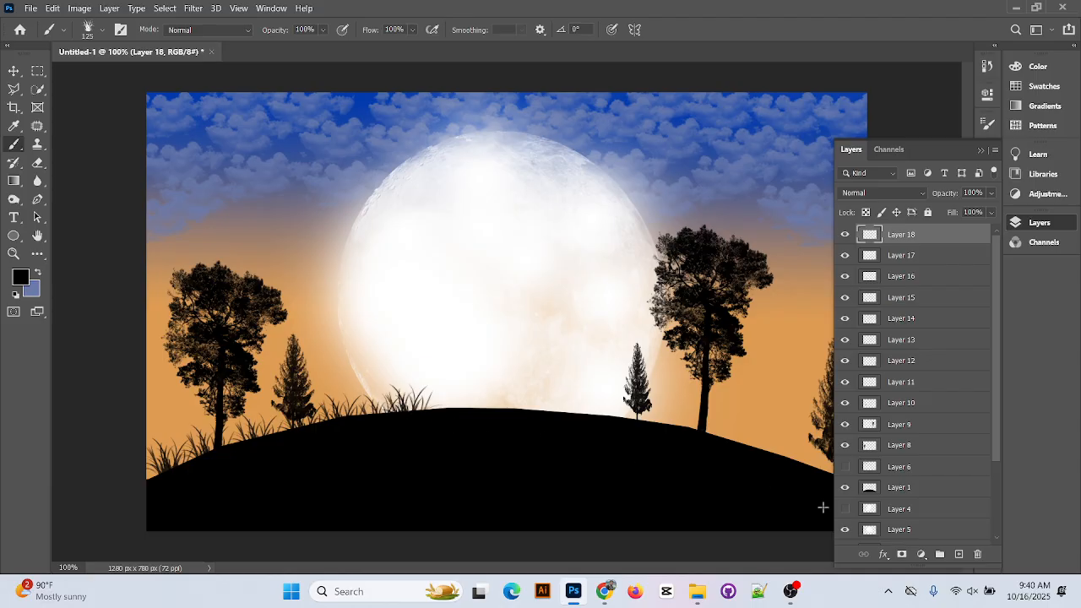
click(959, 554)
click(443, 410)
click(959, 554)
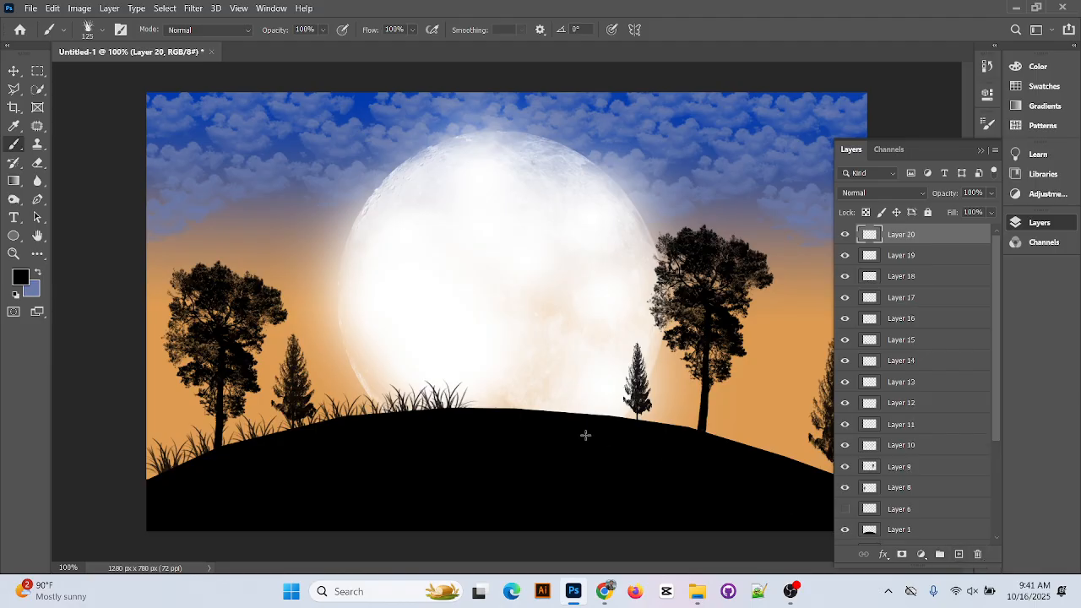
click(482, 409)
click(959, 554)
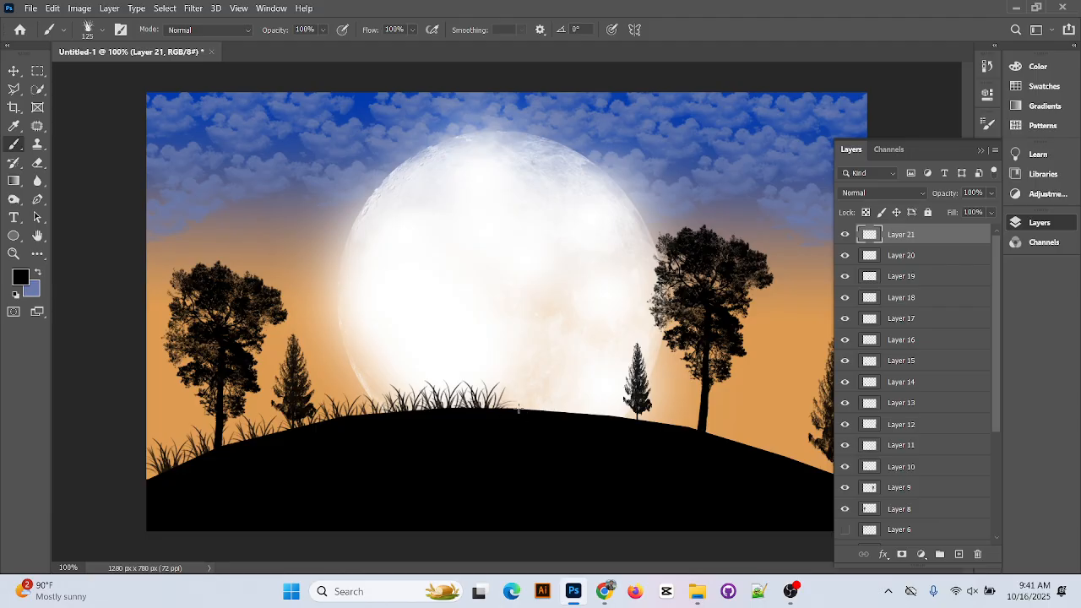
click(519, 409)
click(959, 554)
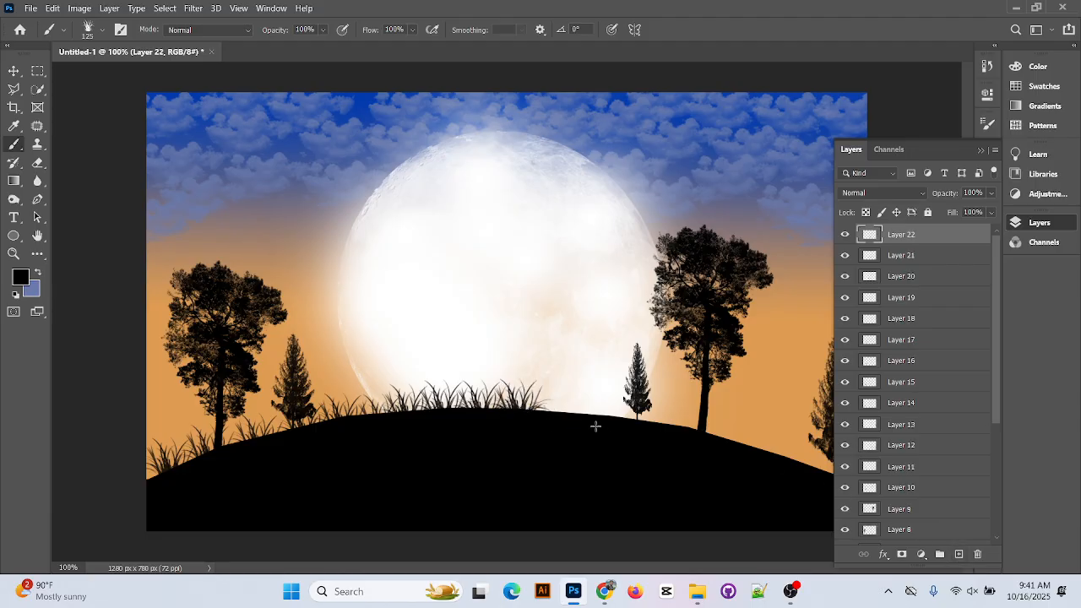
click(547, 411)
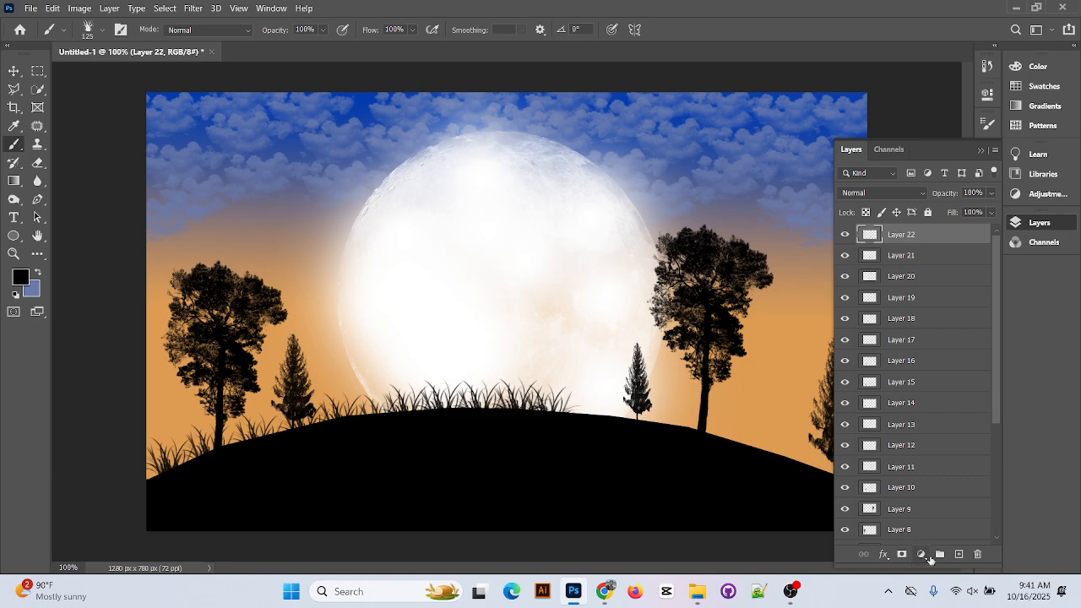
Continue grass tufts past the small pine and the large right tree down the right slope
click(958, 554)
click(584, 417)
click(958, 554)
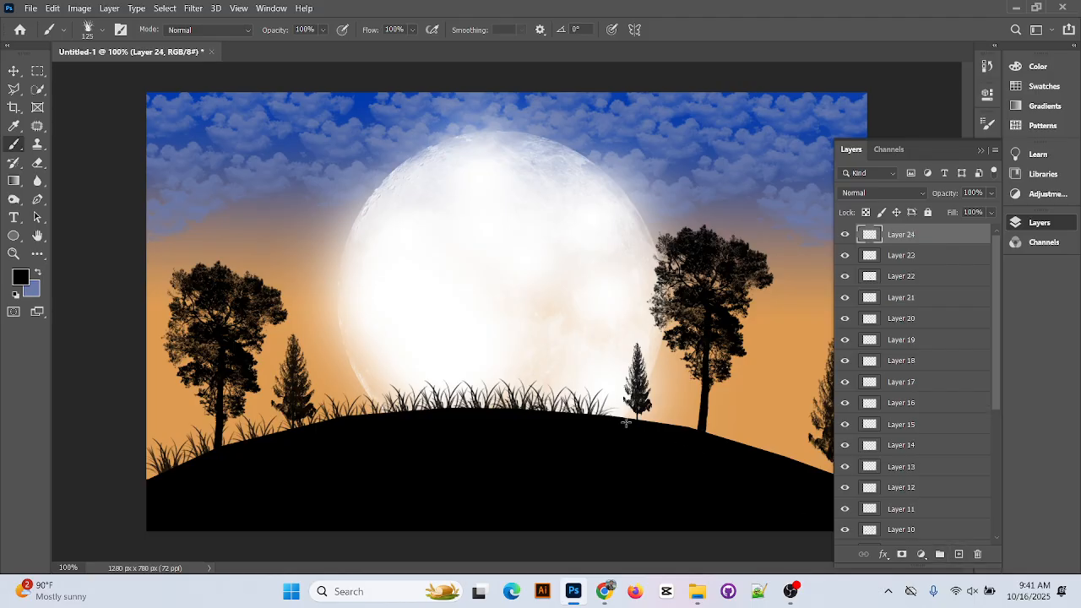
click(626, 422)
click(959, 554)
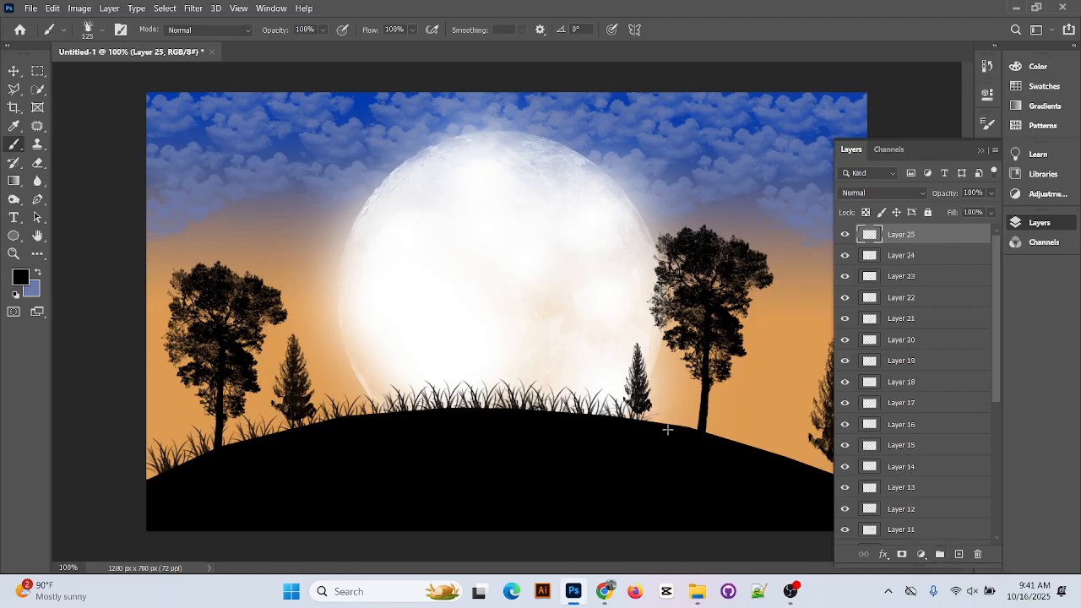
click(667, 430)
click(959, 554)
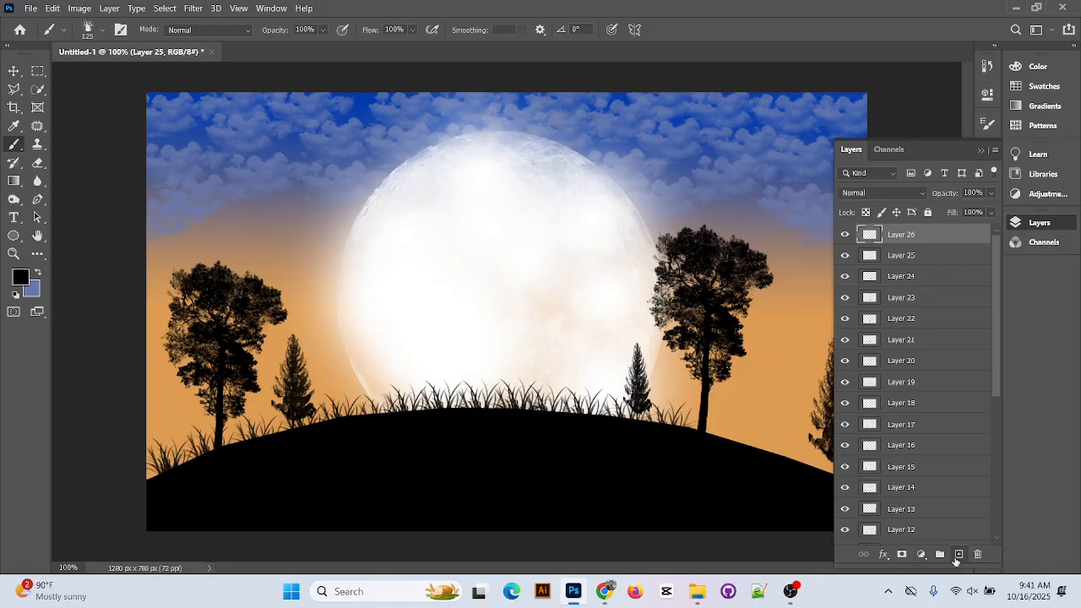
click(703, 434)
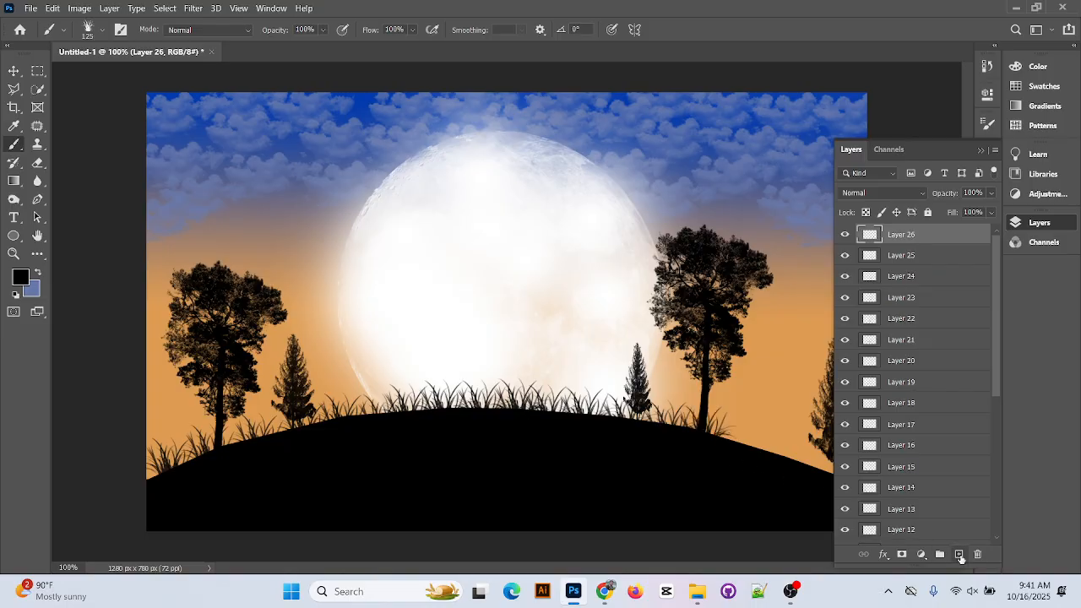
click(959, 554)
Fringe the lower right slope with grass up to the right pine's base, collapsing the Layers panel
click(733, 441)
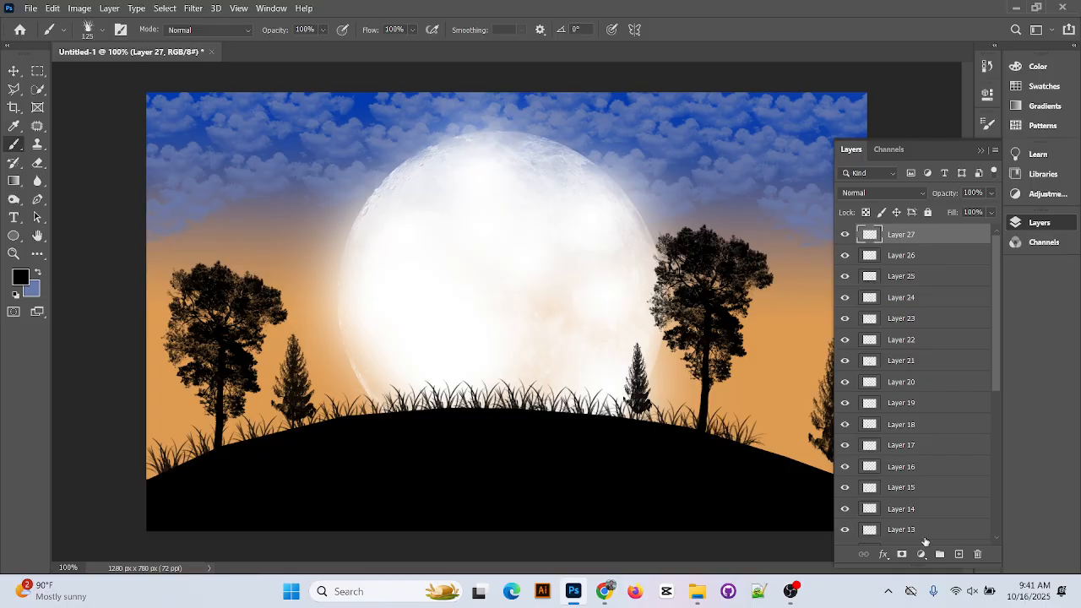
click(959, 554)
click(765, 453)
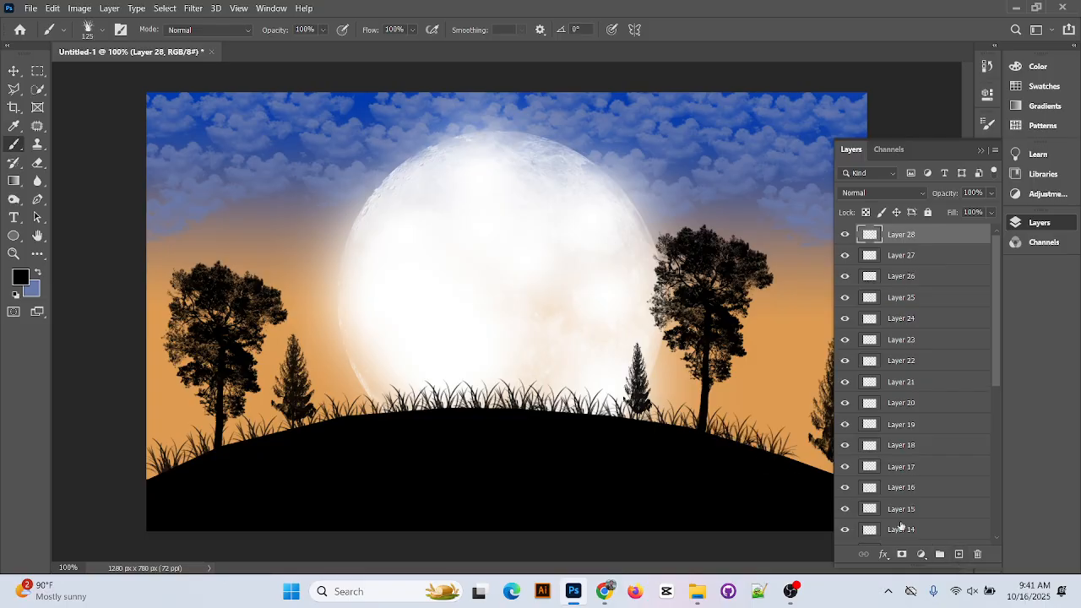
click(958, 554)
click(798, 464)
click(958, 554)
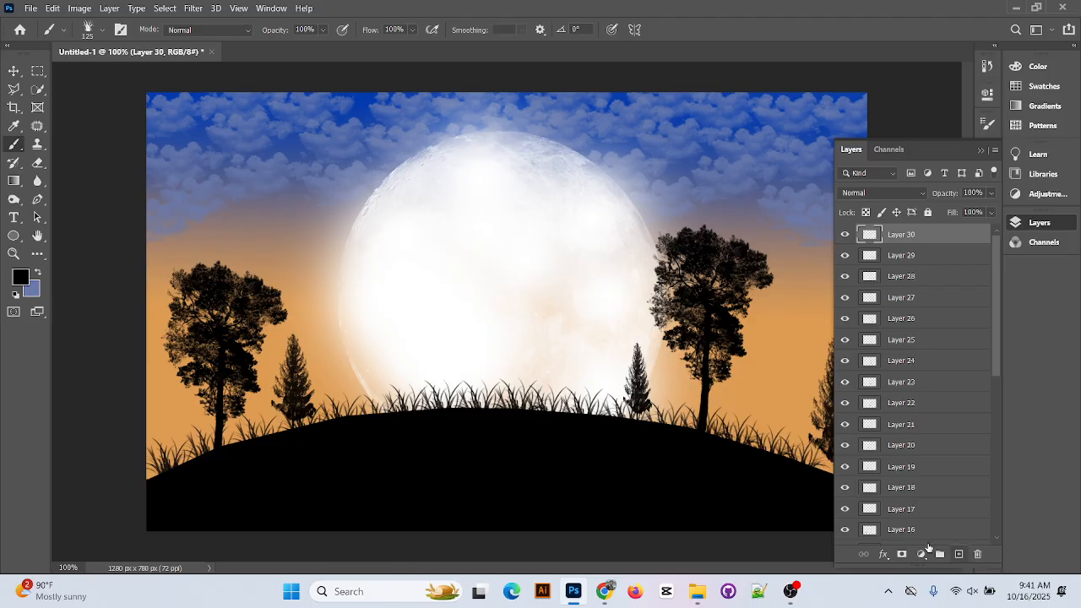
click(981, 151)
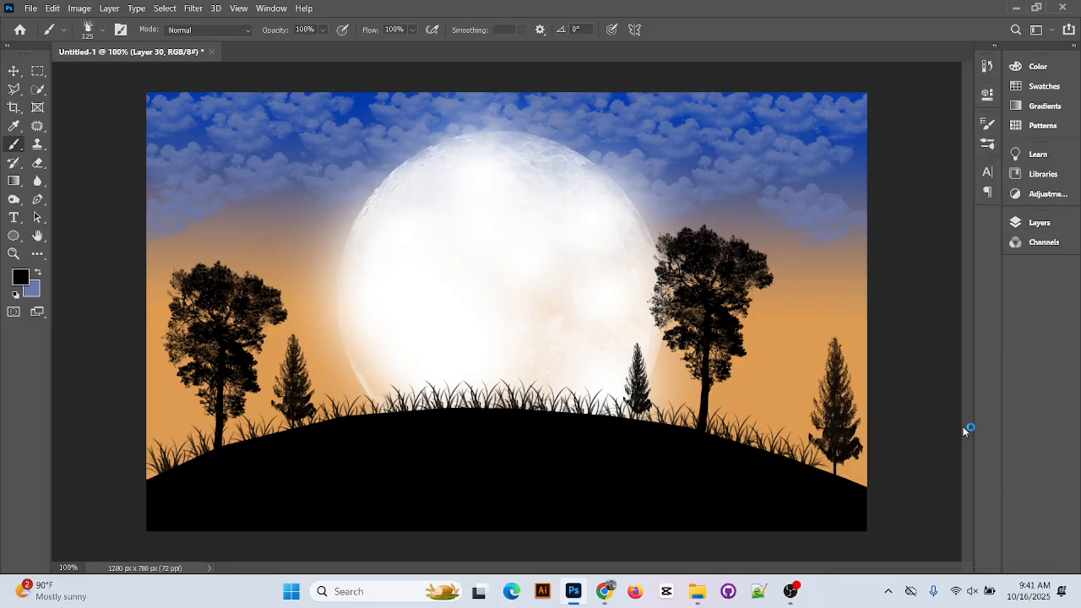
click(830, 477)
Stamp the last grass tuft at the hill's right edge and reselect the standard Brush tool
click(854, 487)
click(32, 9)
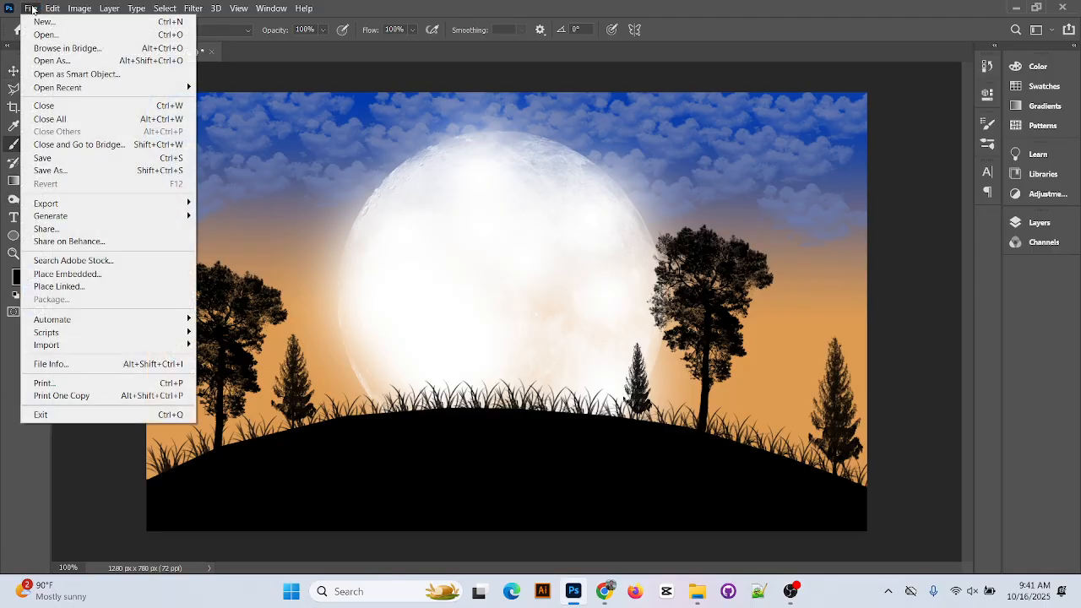
click(32, 9)
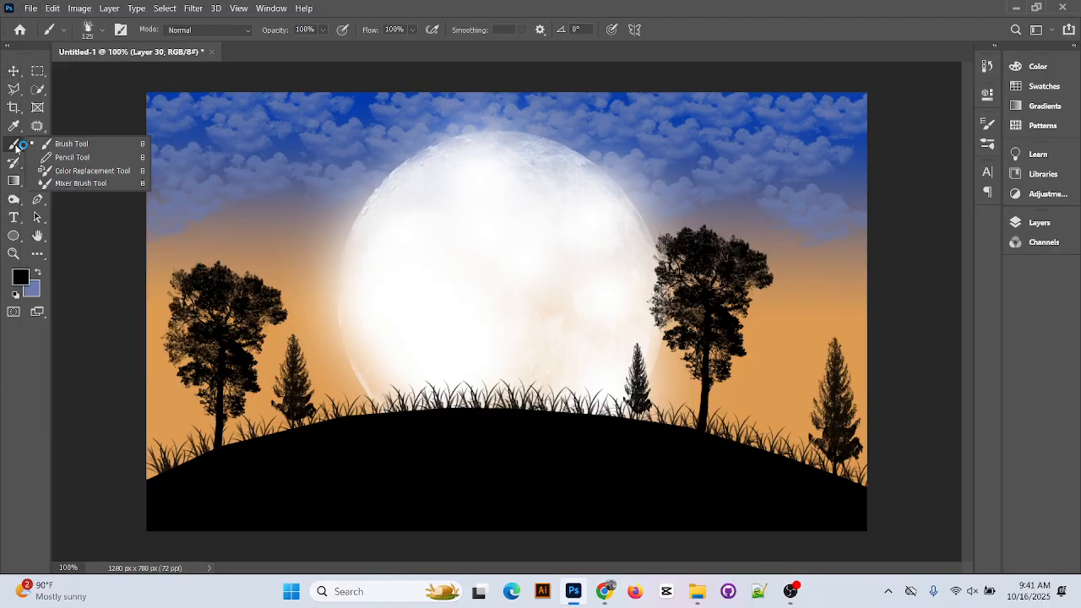
right_click(14, 144)
click(71, 144)
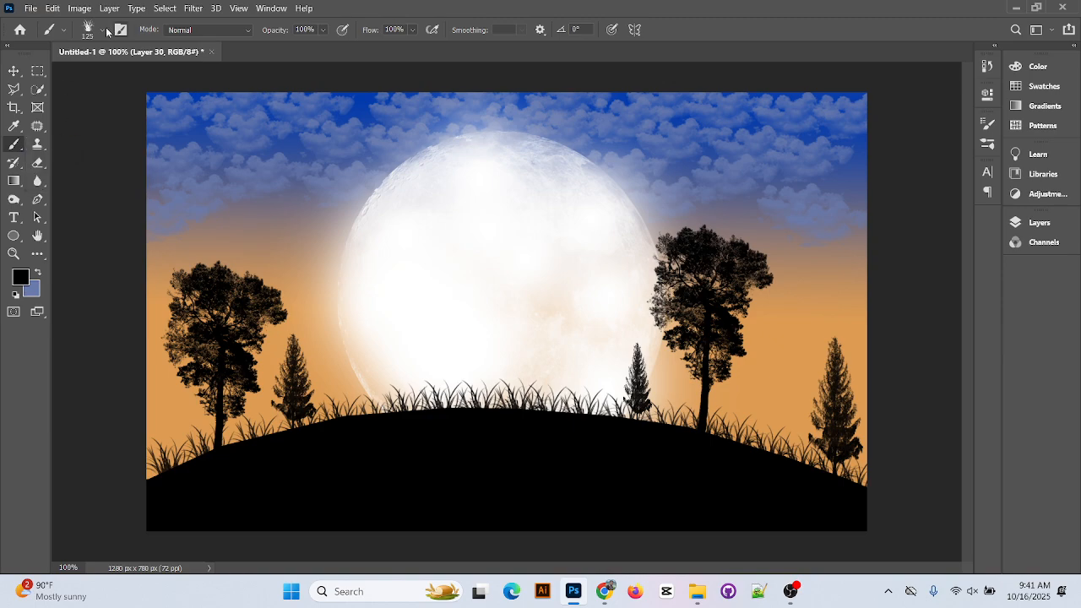
Load the animal-silhouettes-6 brush from the animals folder in the Brush Preset Picker
click(102, 30)
scroll(54, 220, up, 5)
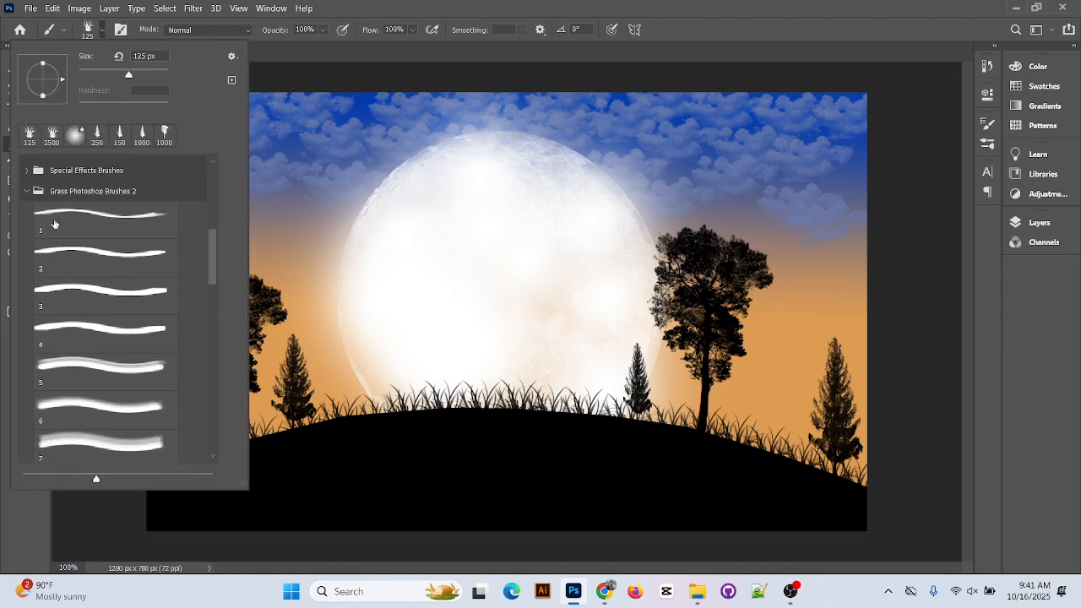
click(28, 270)
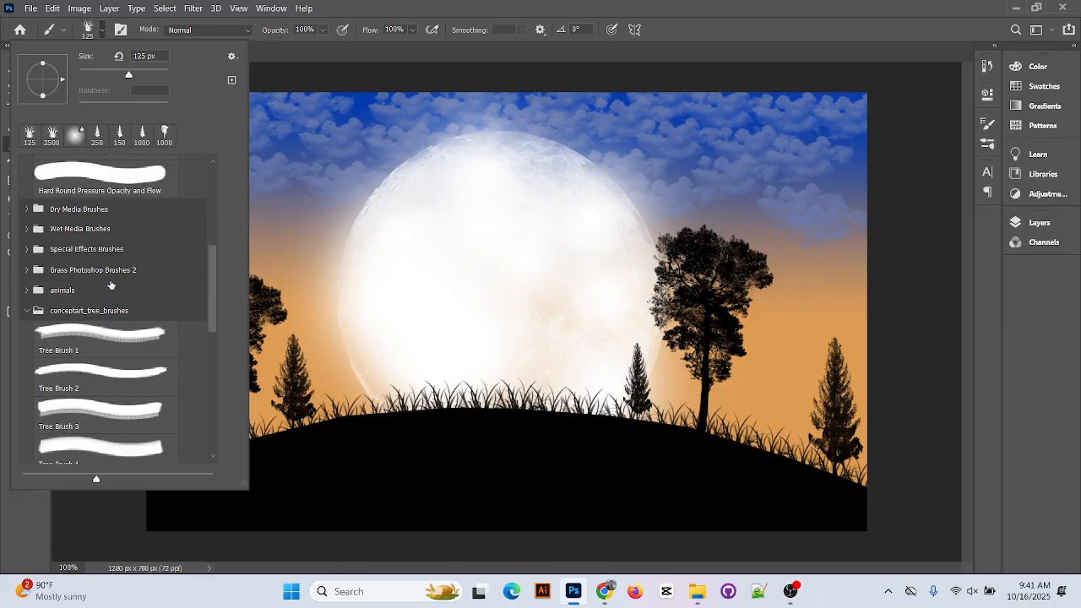
scroll(64, 279, down, 1)
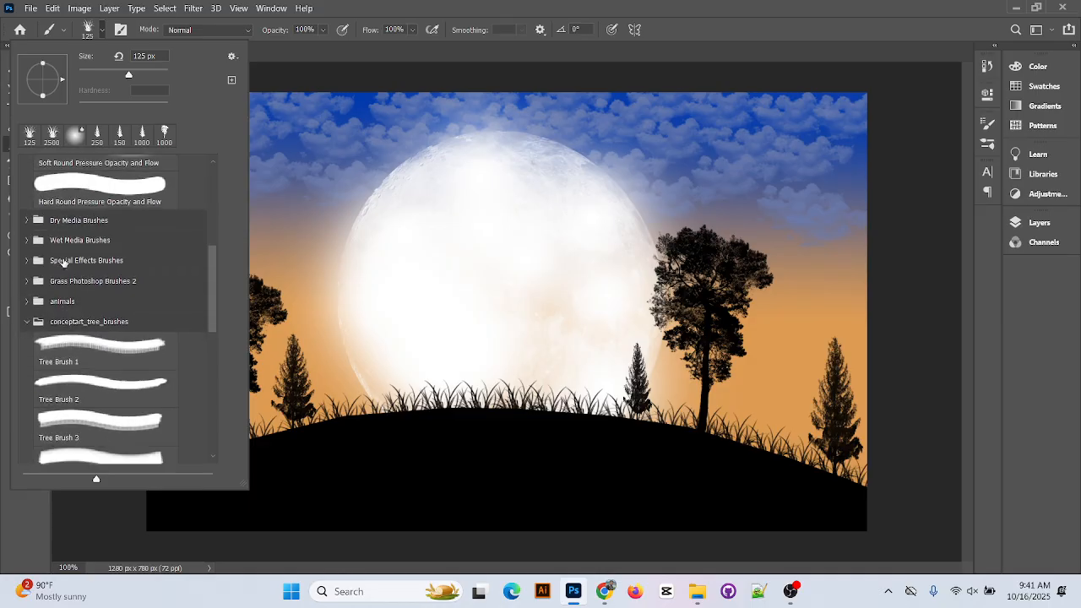
click(62, 278)
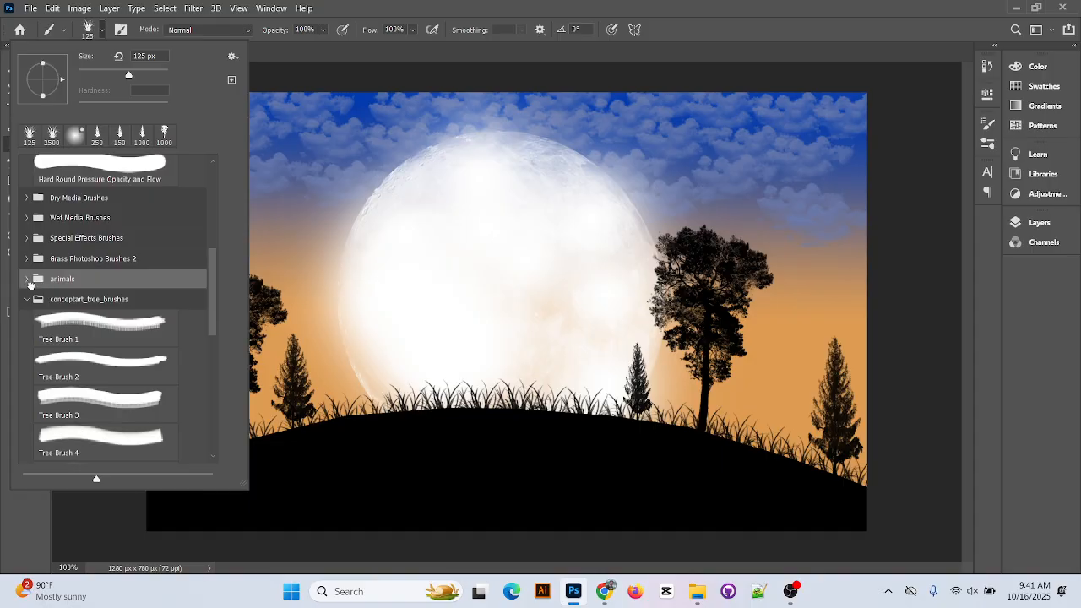
click(28, 279)
scroll(30, 279, down, 3)
click(98, 270)
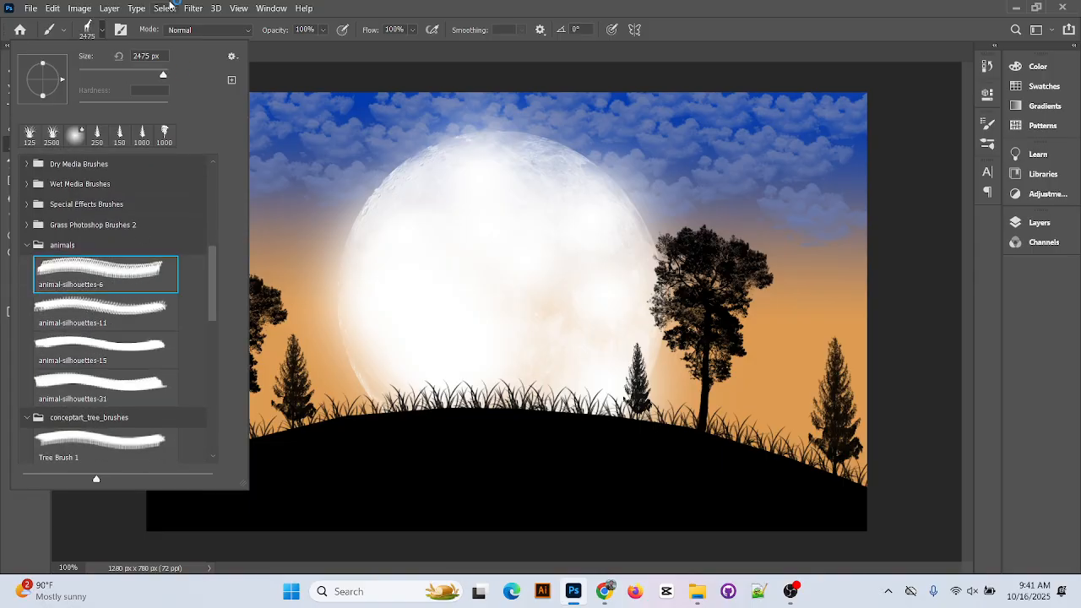
click(532, 8)
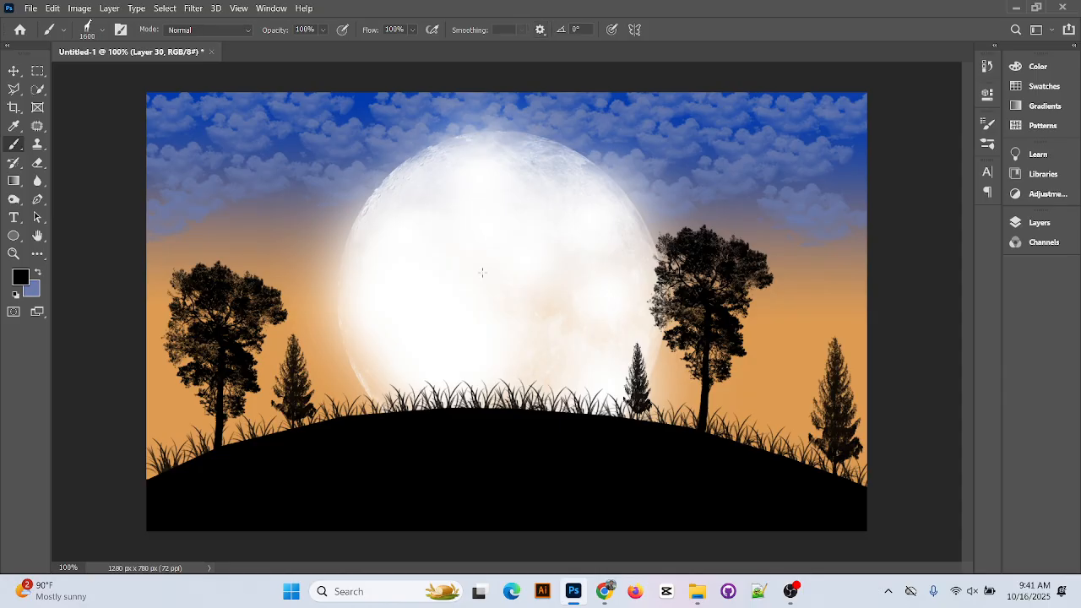
Test-stamp the animal brush, reduce it to 1300 px, and undo the trial stamps
click(438, 378)
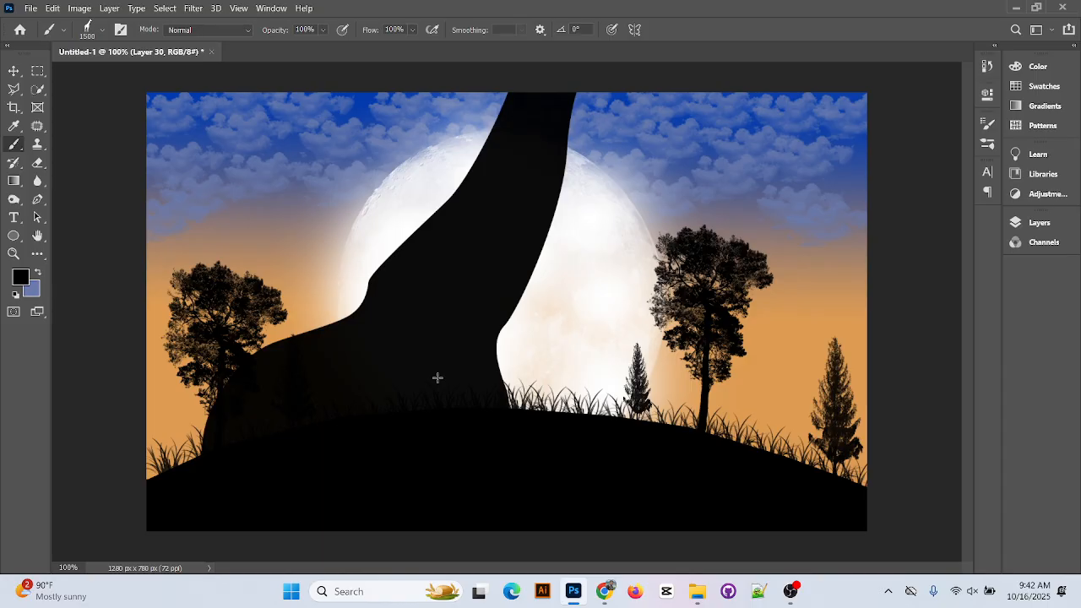
key(ctrl+z)
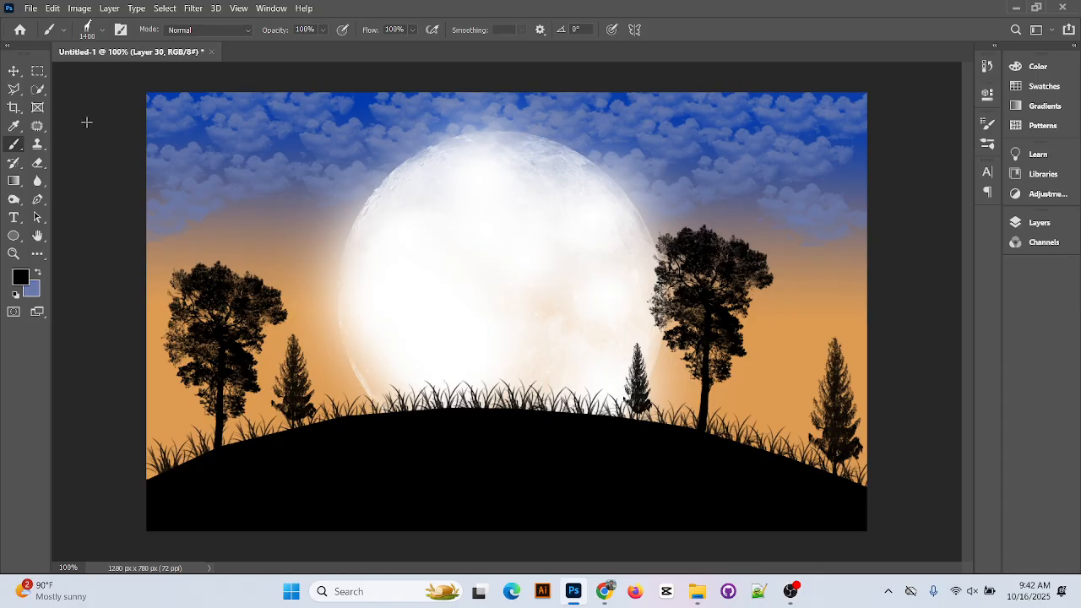
key(bracketleft)
click(335, 336)
key(ctrl+z)
On a new layer, stamp the giraffe silhouette on the hill and move it up toward the moon
click(1060, 221)
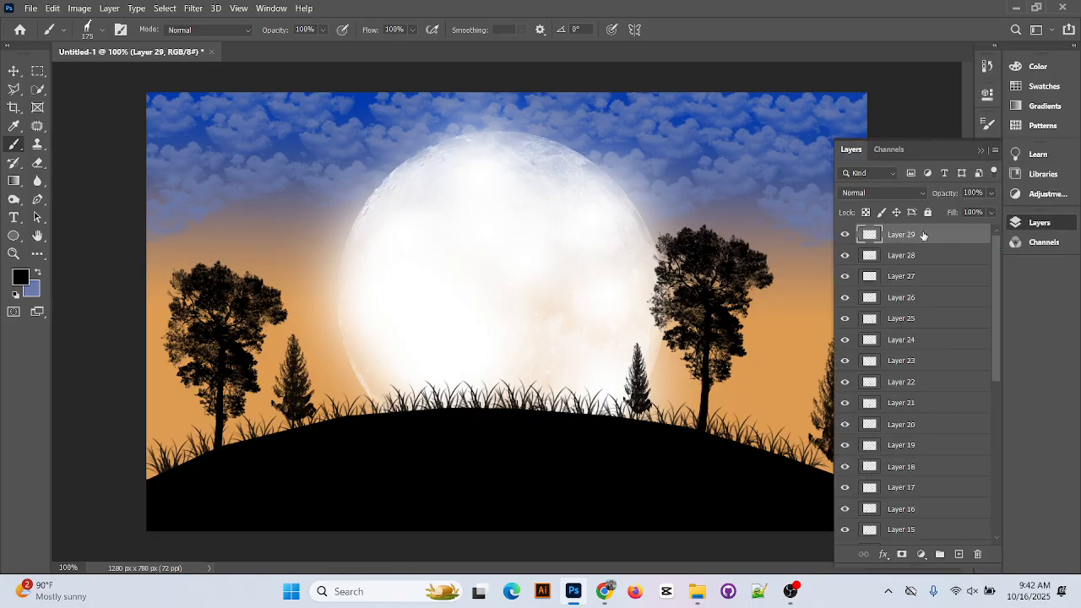
click(958, 554)
click(394, 404)
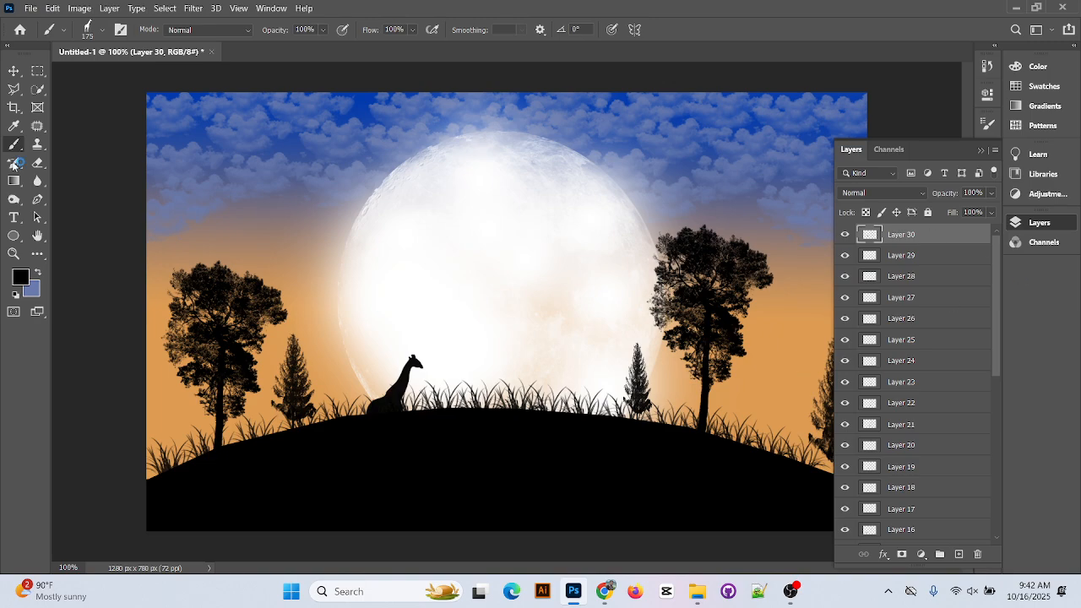
click(14, 71)
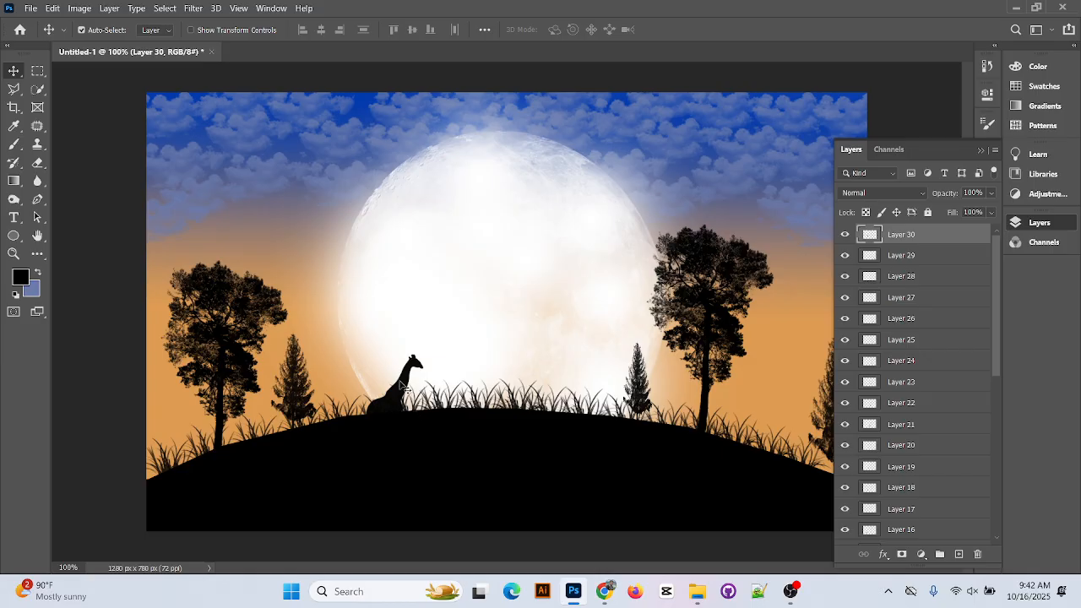
drag(407, 385, 445, 345)
key(ctrl)
Enlarge the giraffe with Free Transform to about 131% × 118% and stand it on the hilltop
key(ctrl+t)
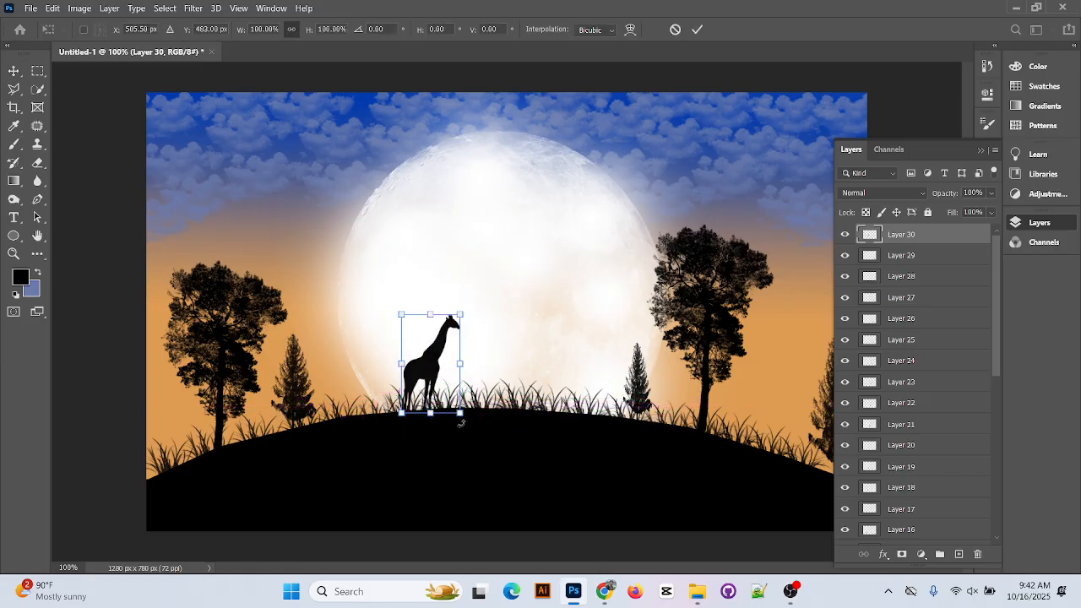
drag(460, 412, 482, 445)
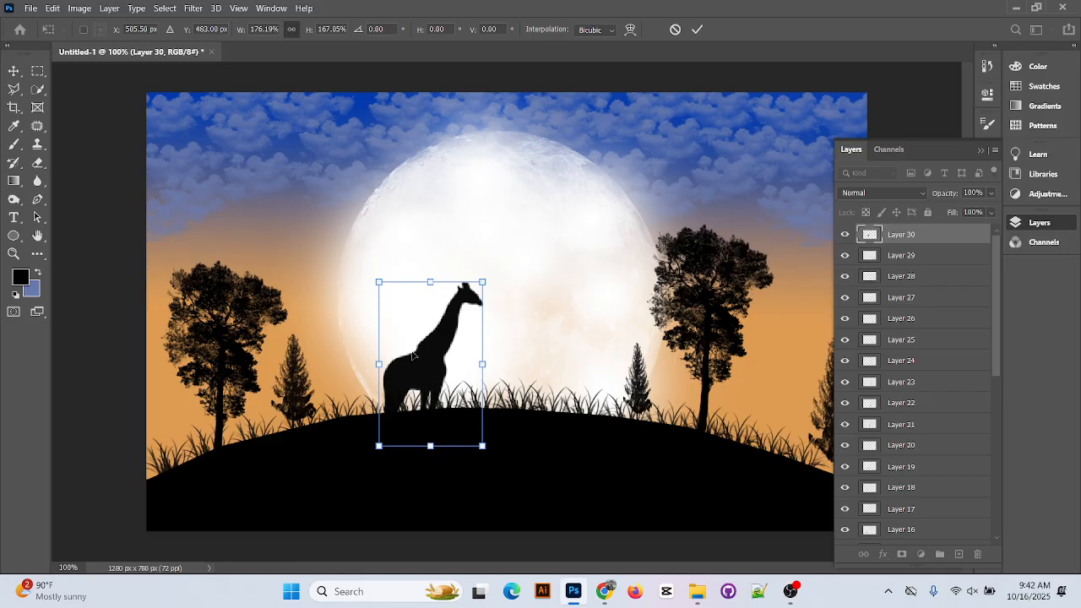
drag(413, 354, 486, 328)
click(696, 30)
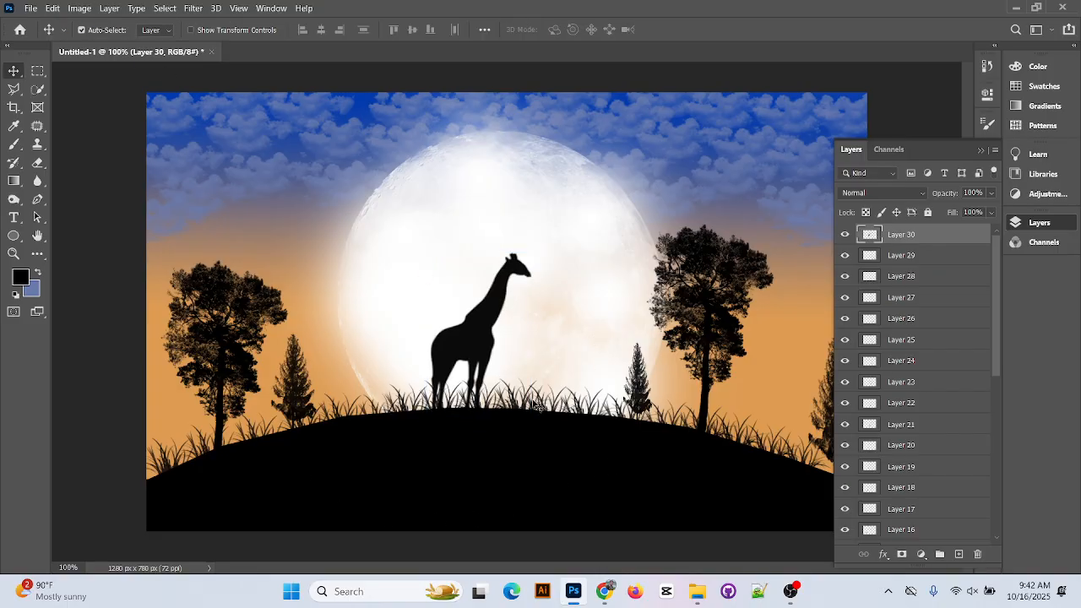
key(ctrl)
key(ctrl+t)
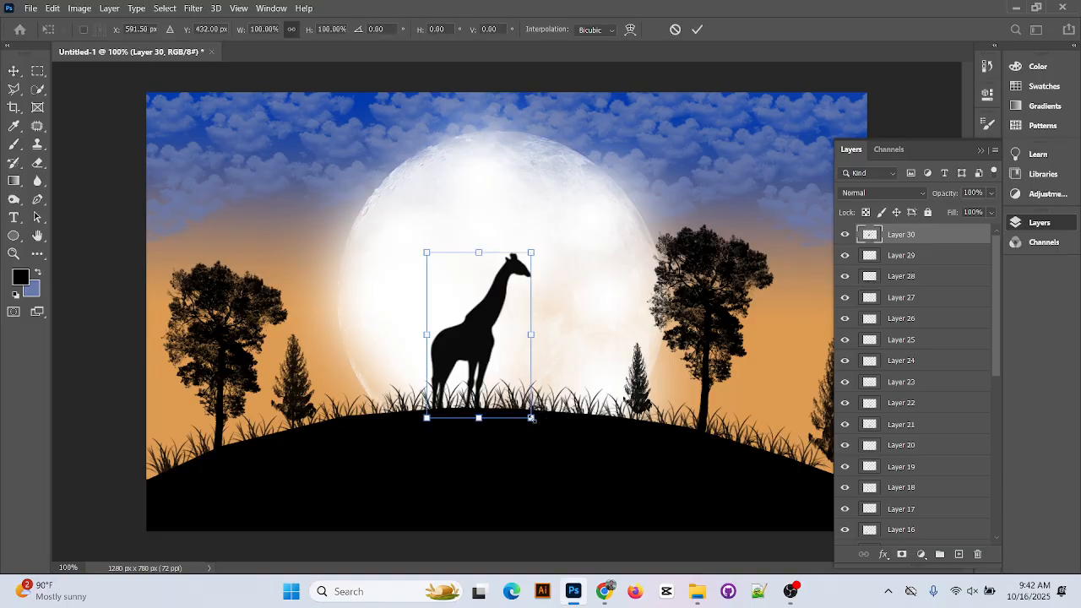
drag(532, 418, 547, 434)
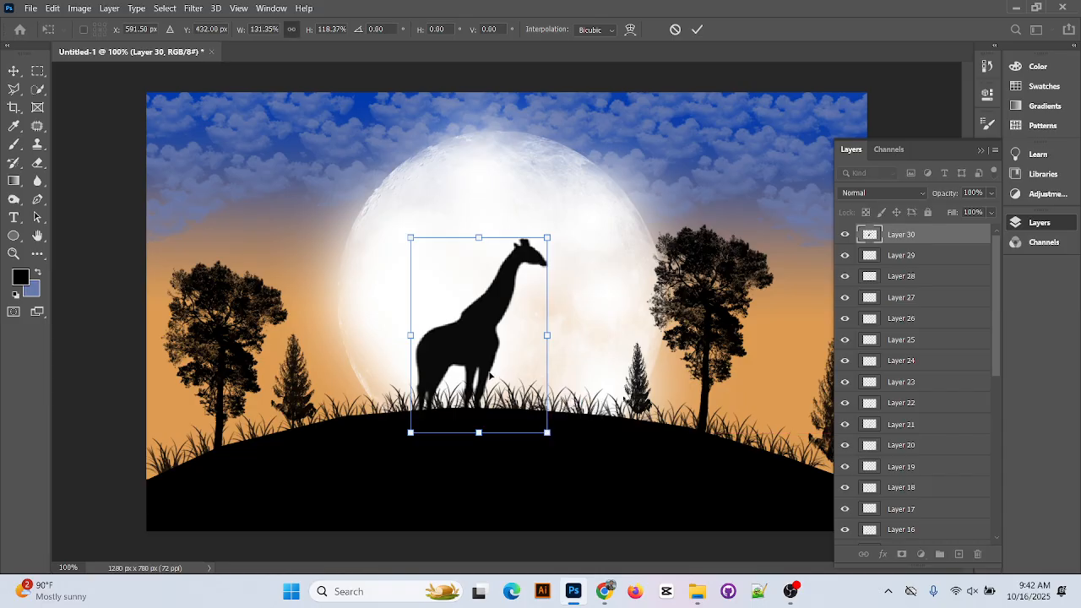
drag(488, 371, 485, 346)
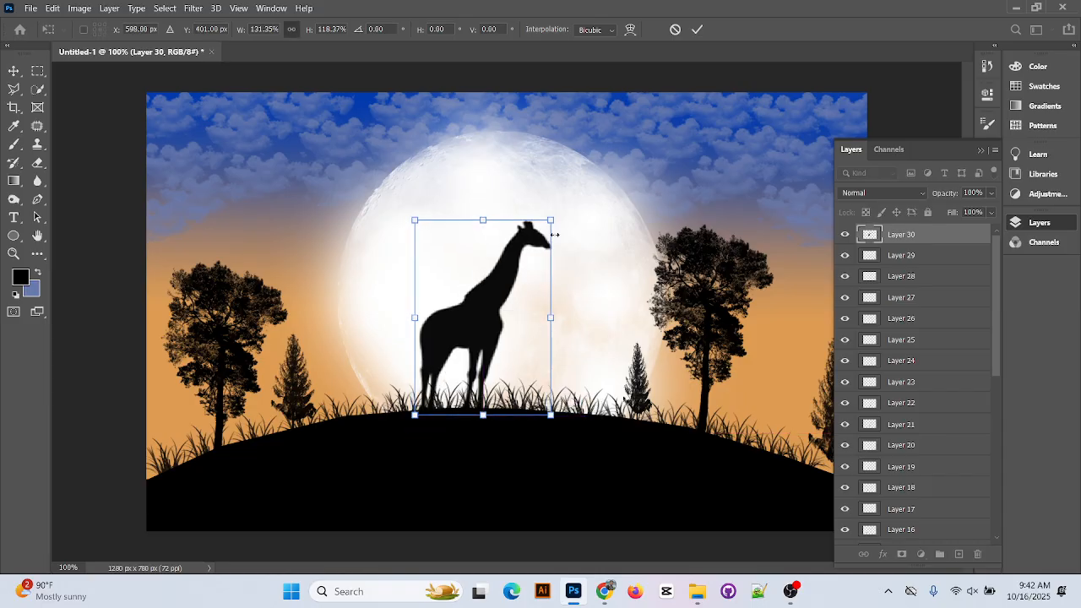
click(696, 29)
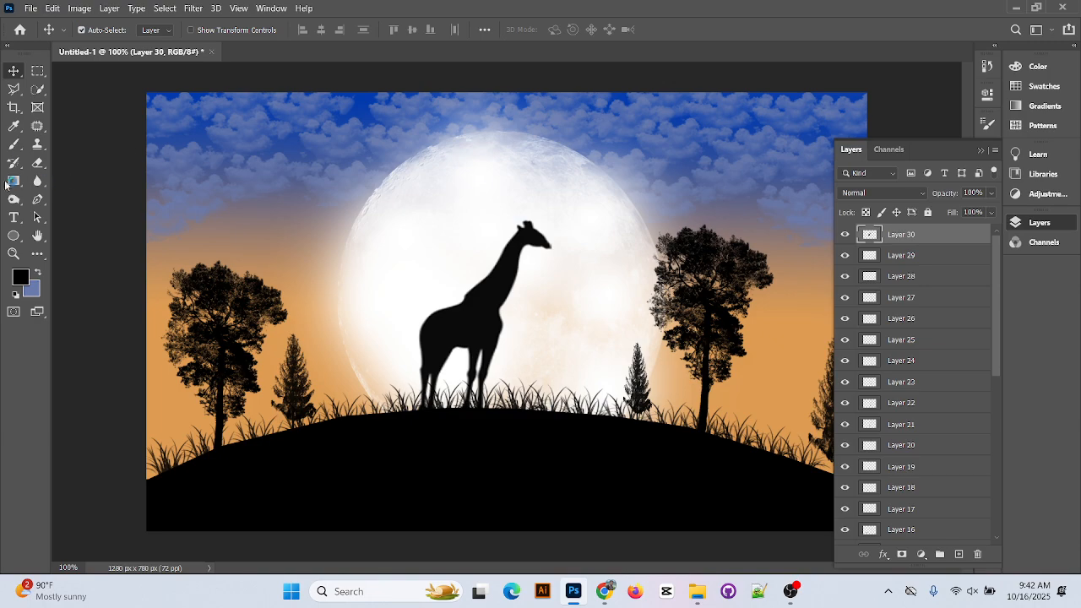
click(14, 145)
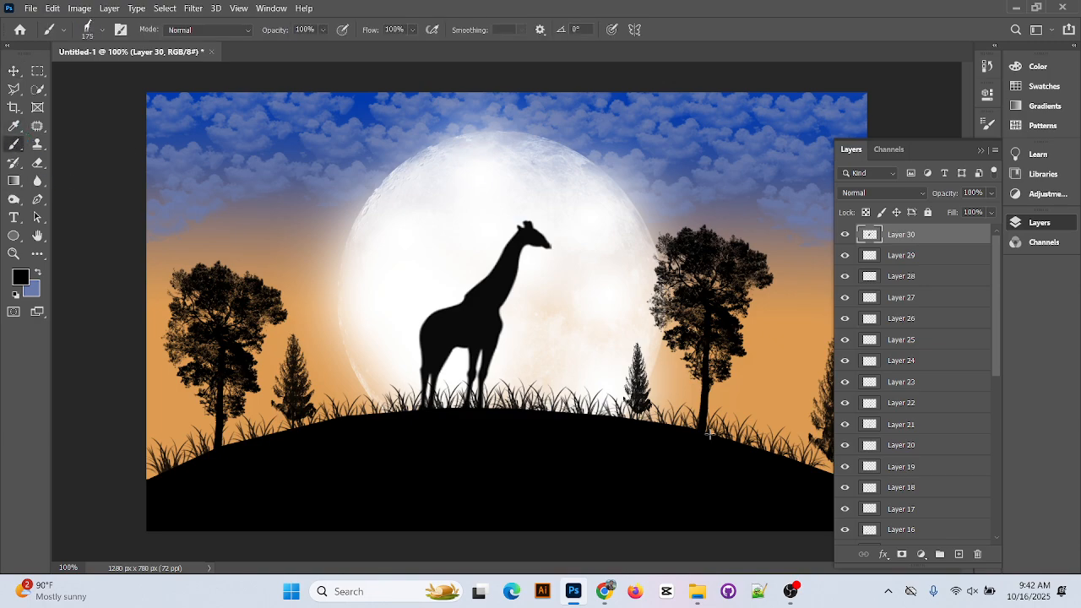
Try a small giraffe stamp beside the tall one, then undo the move and the stamp
click(562, 379)
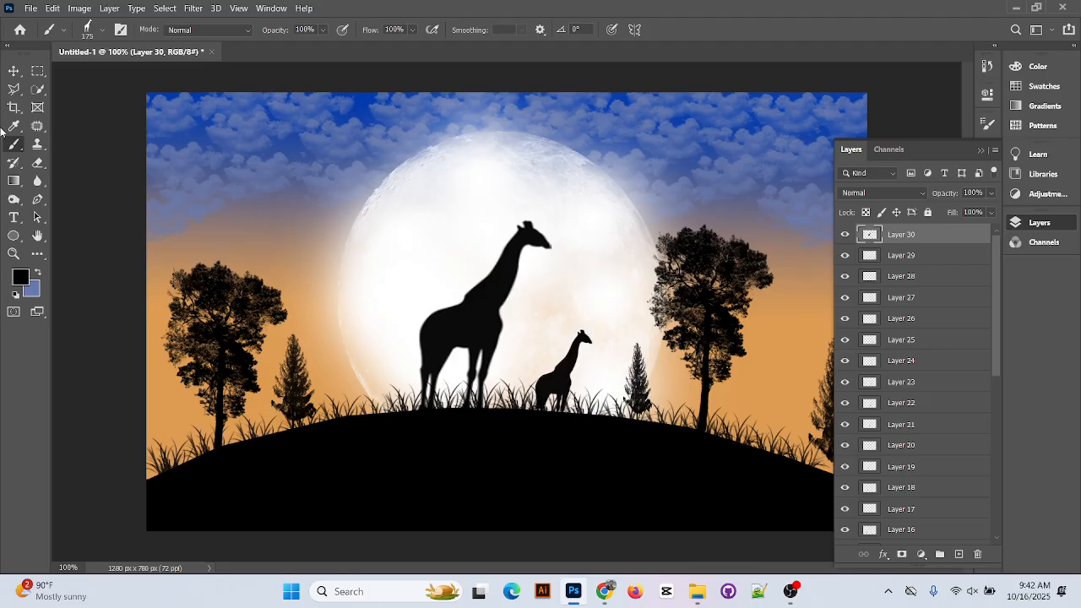
click(14, 70)
drag(568, 378, 515, 379)
key(ctrl+z)
key(z)
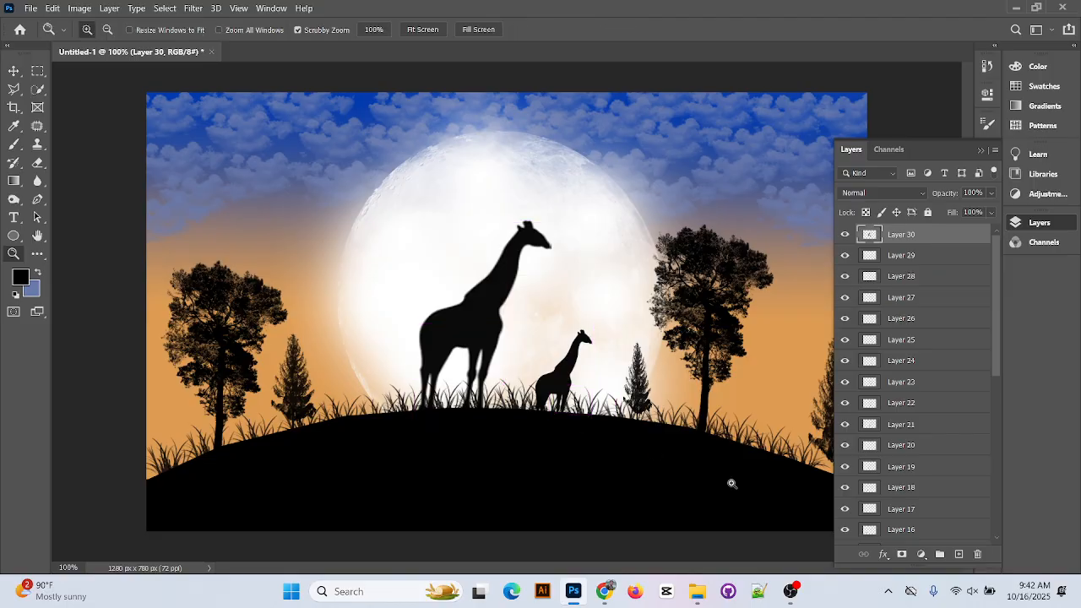
key(ctrl+z)
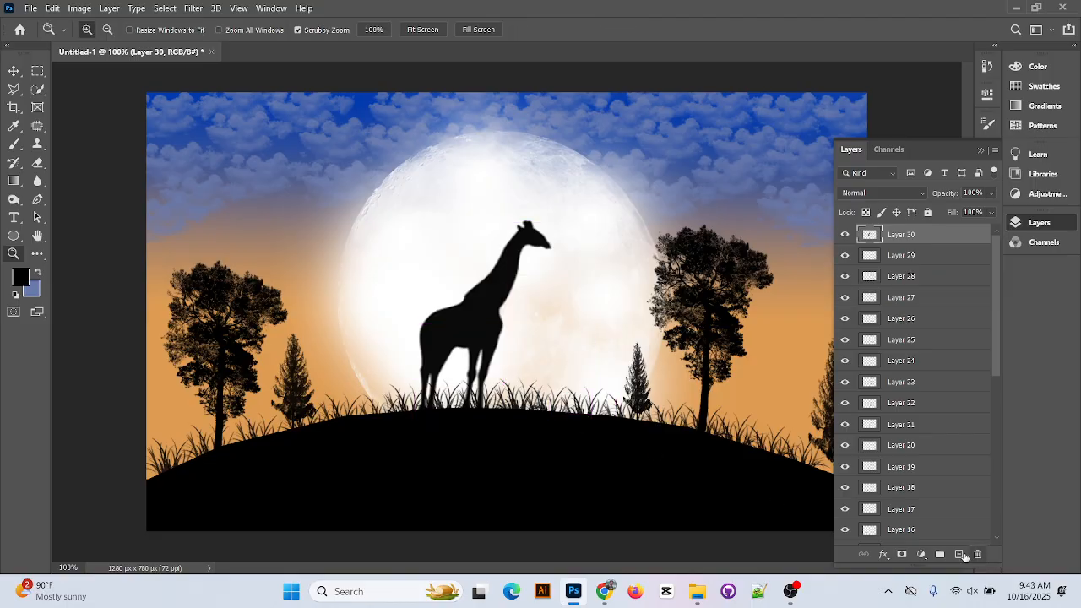
Add a new layer and zoom to 200% on the grass, then back out to the whole picture
click(959, 555)
click(532, 402)
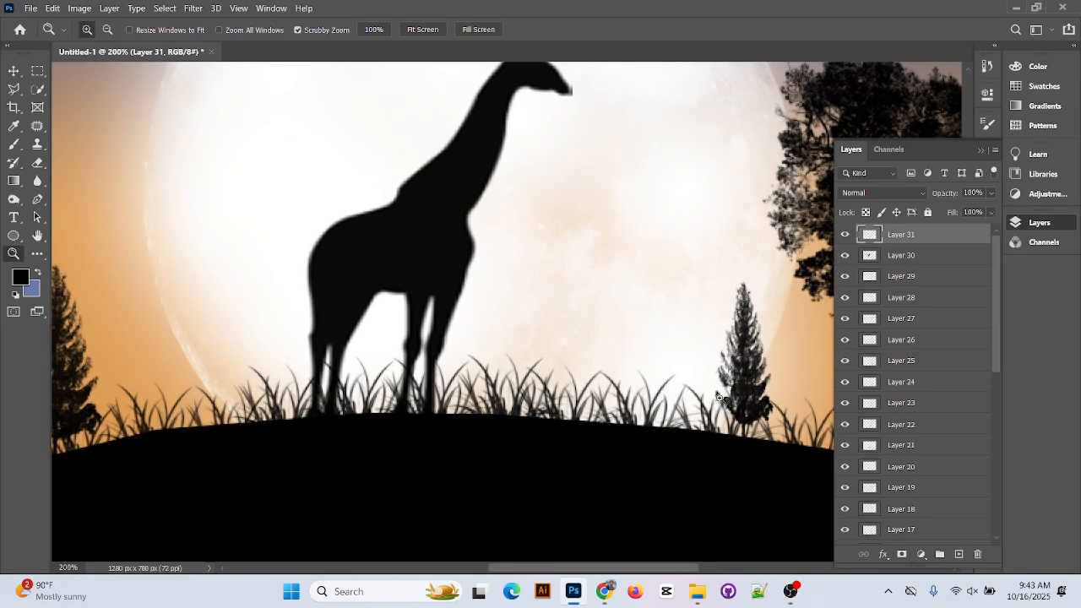
scroll(717, 398, down, 1)
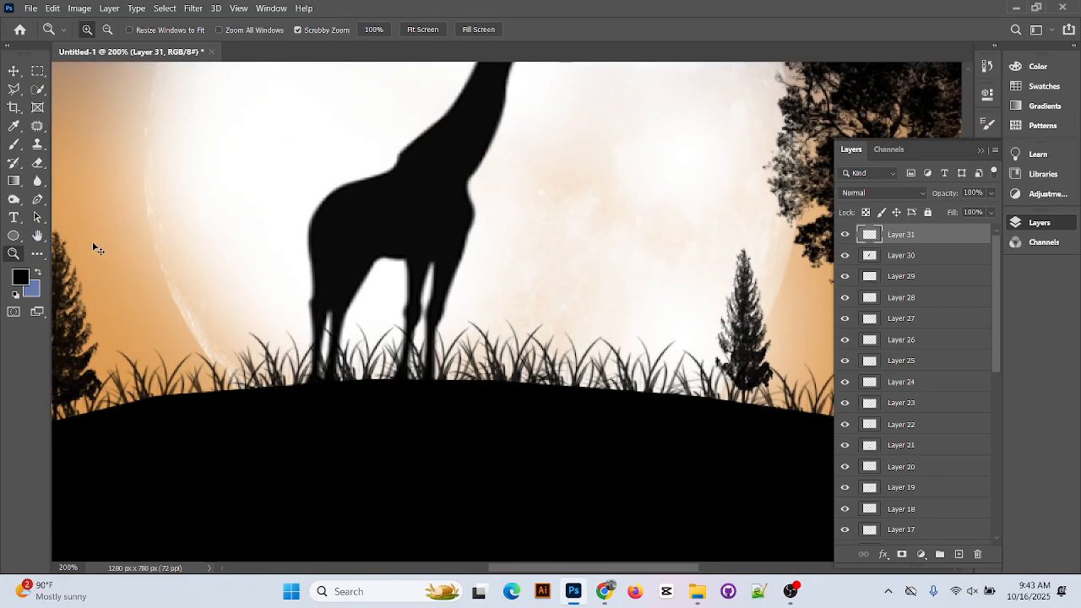
alt+click(93, 248)
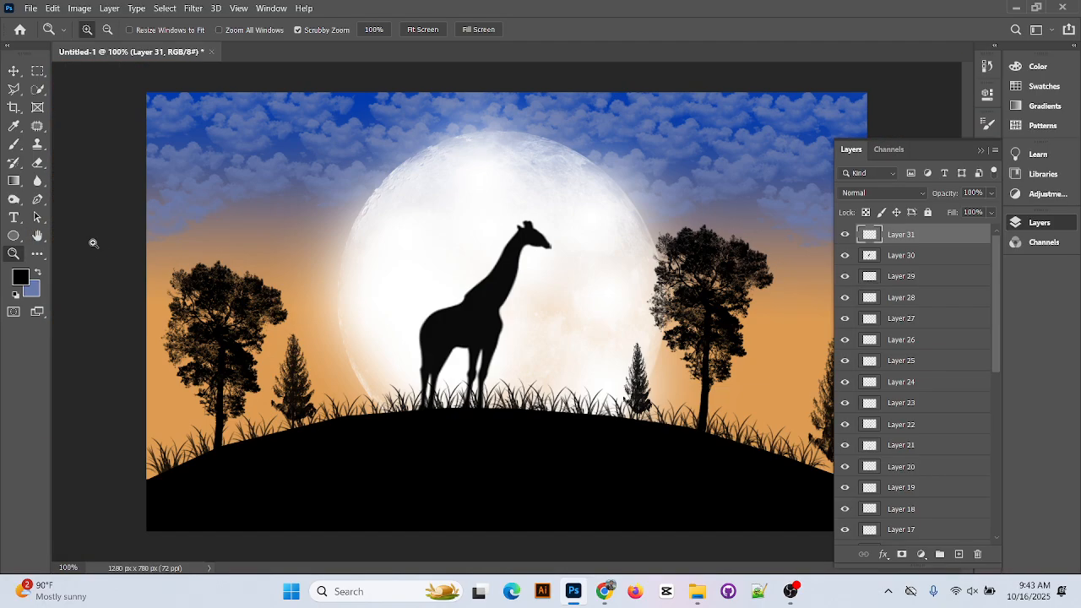
click(13, 143)
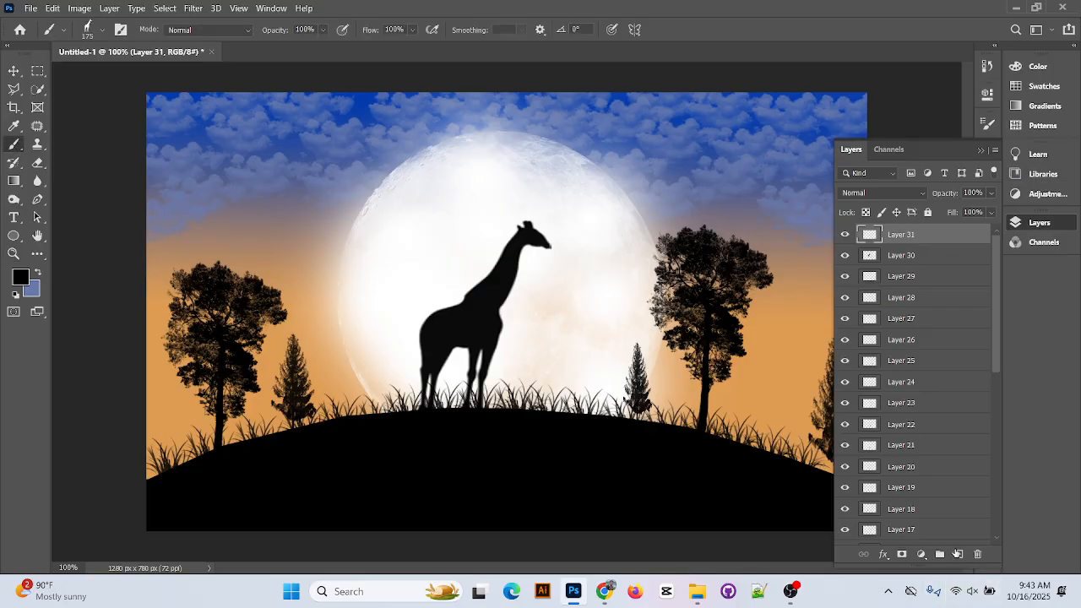
Stamp a small giraffe on a new layer right of the tall one and nudge it up-left
click(957, 554)
click(536, 374)
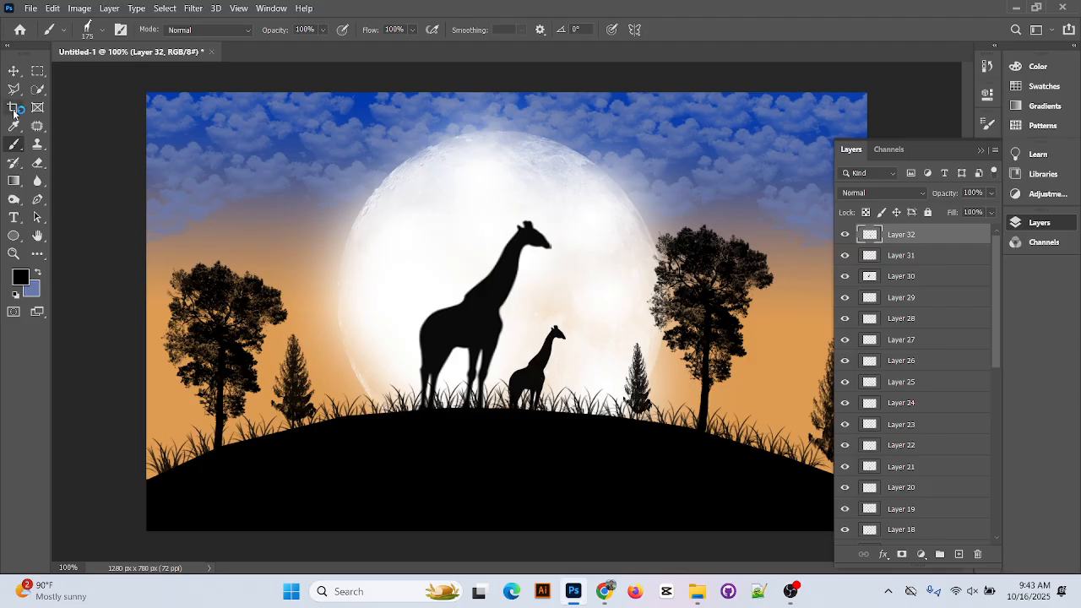
key(v)
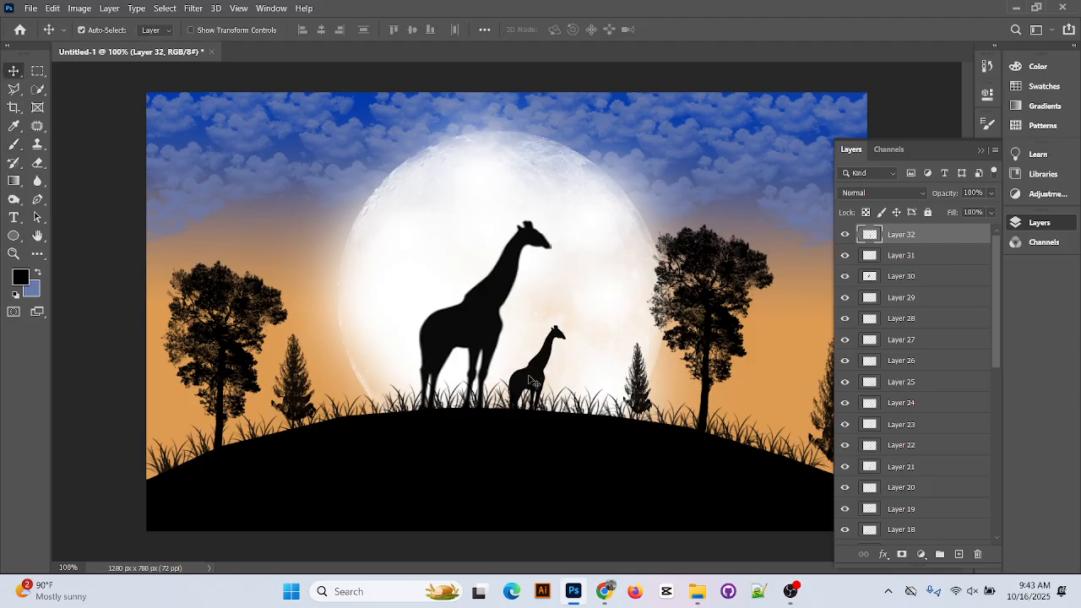
mouse_move(530, 380)
mouse_down()
mouse_move(522, 385)
mouse_move(525, 373)
mouse_up()
click(982, 150)
Keep the standard Brush tool active after browsing the File and Image menus without choosing anything
click(37, 6)
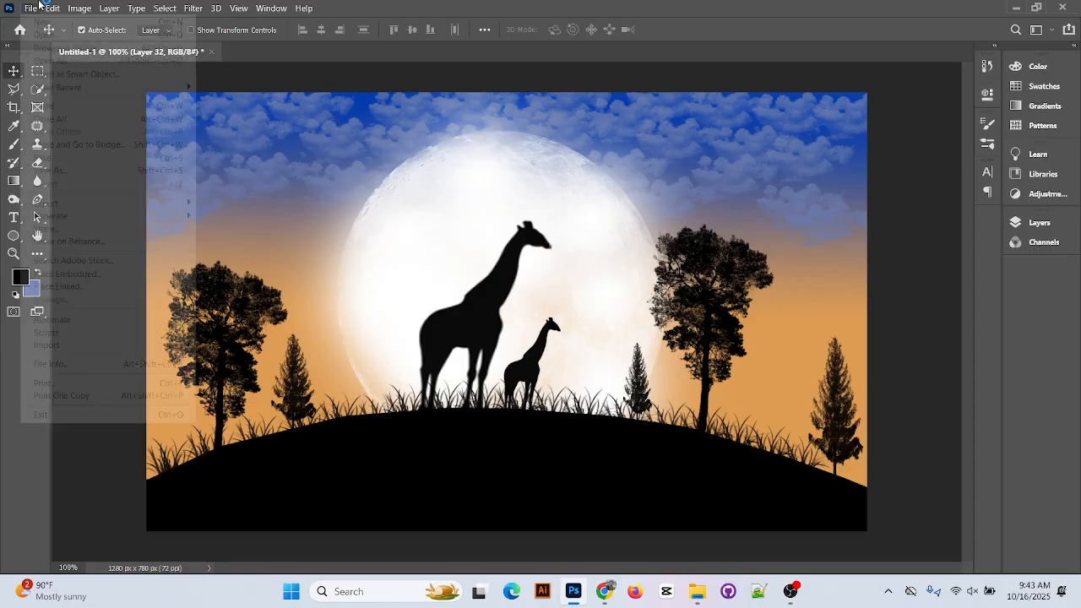
click(448, 4)
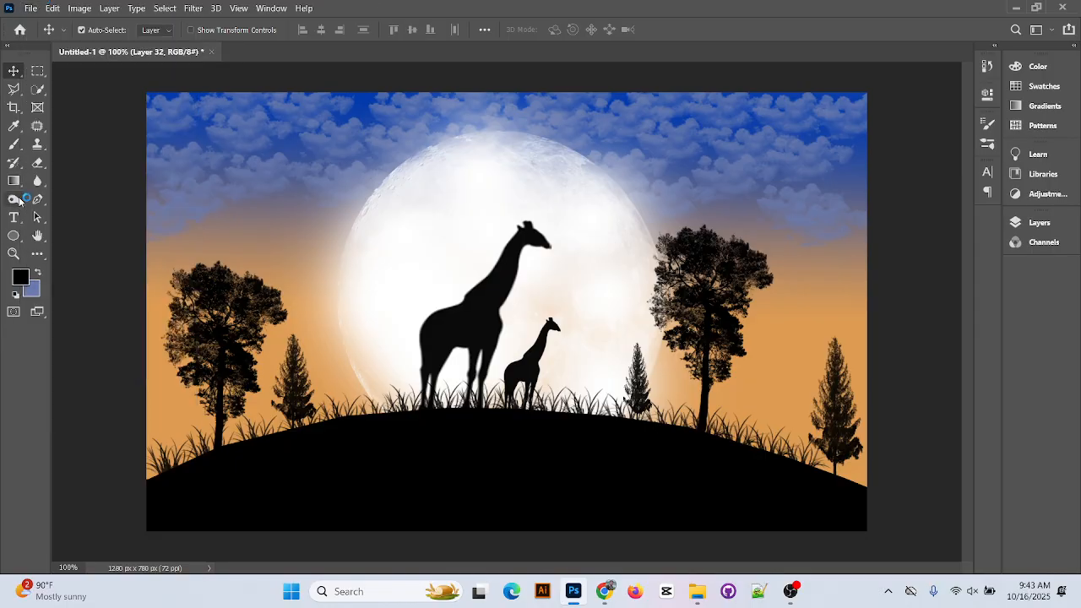
click(15, 145)
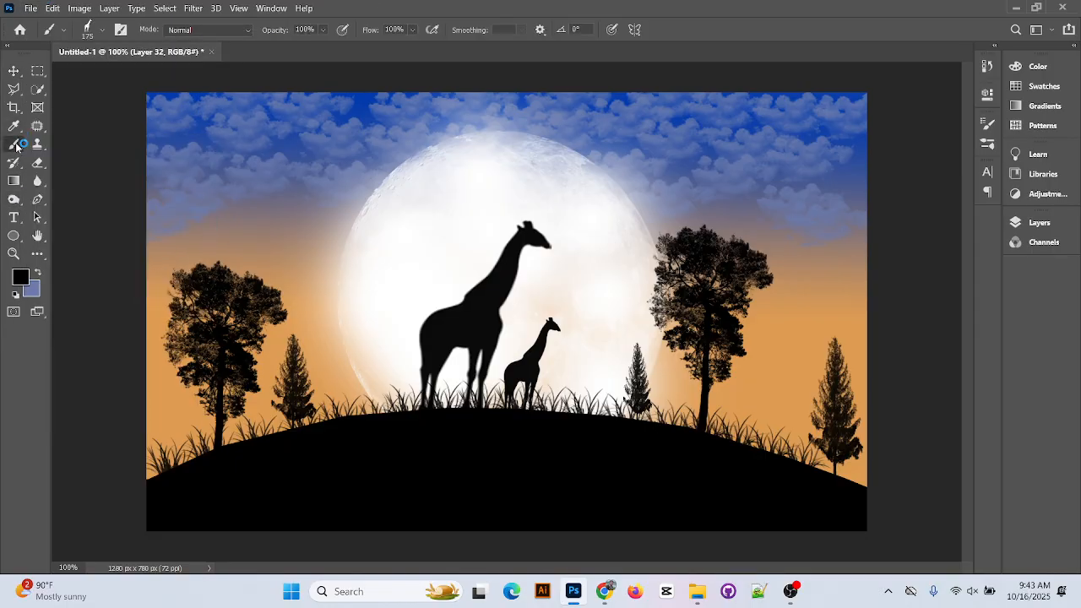
right_click(15, 144)
click(98, 145)
click(80, 7)
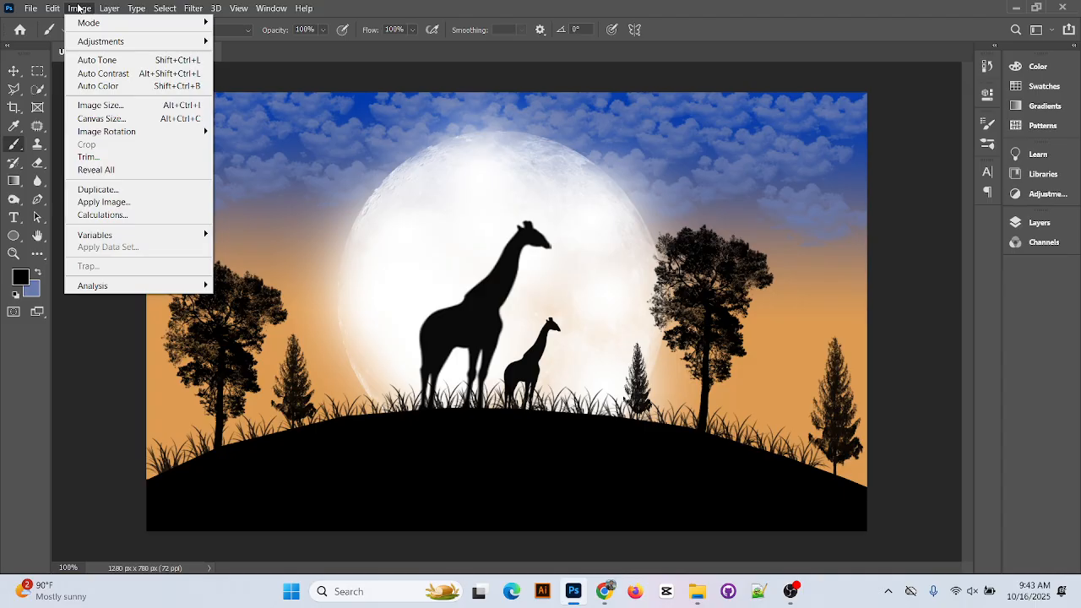
click(11, 145)
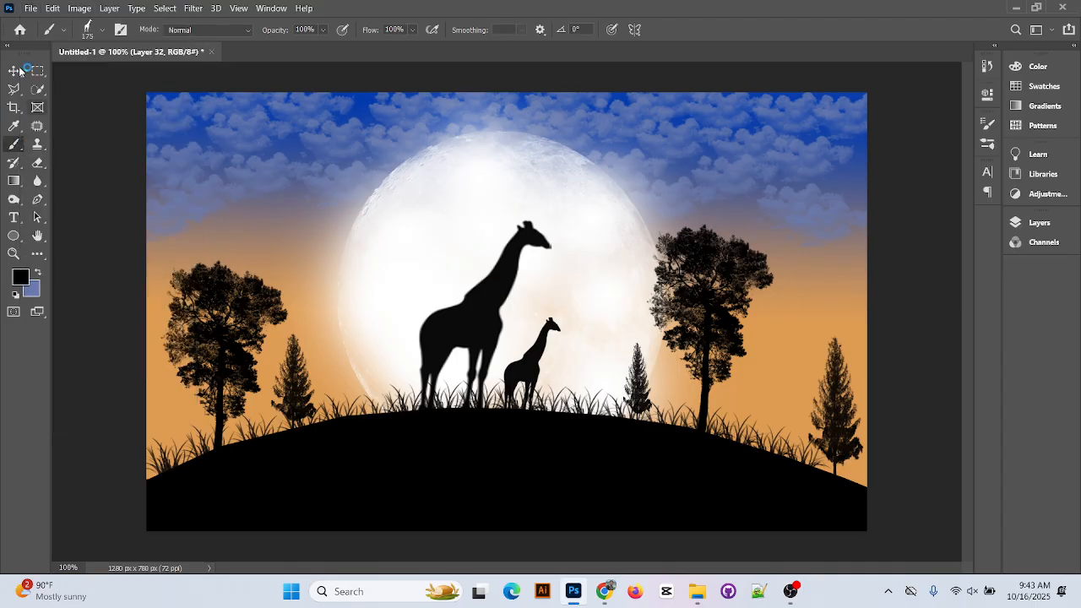
Choose the animal-silhouettes-11 brush, test-stamp and undo it, and reopen the Layers panel
click(102, 30)
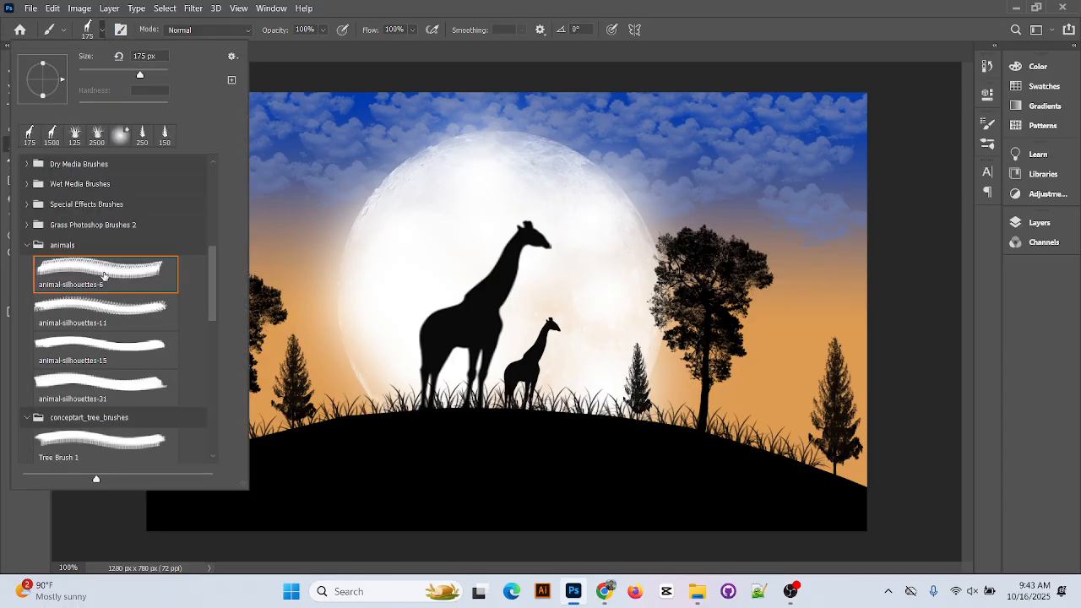
click(129, 310)
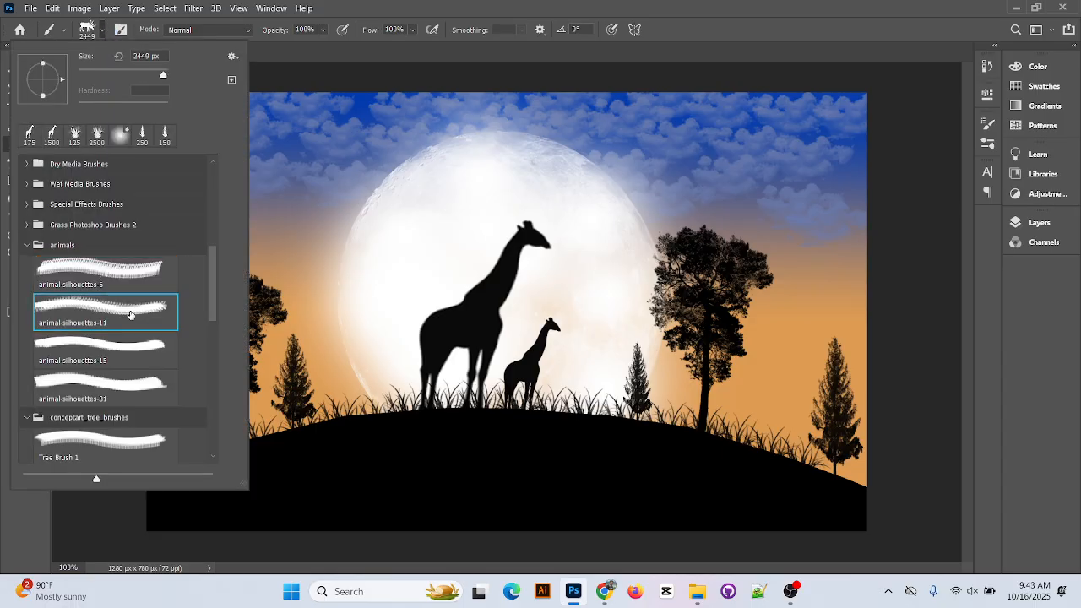
click(463, 5)
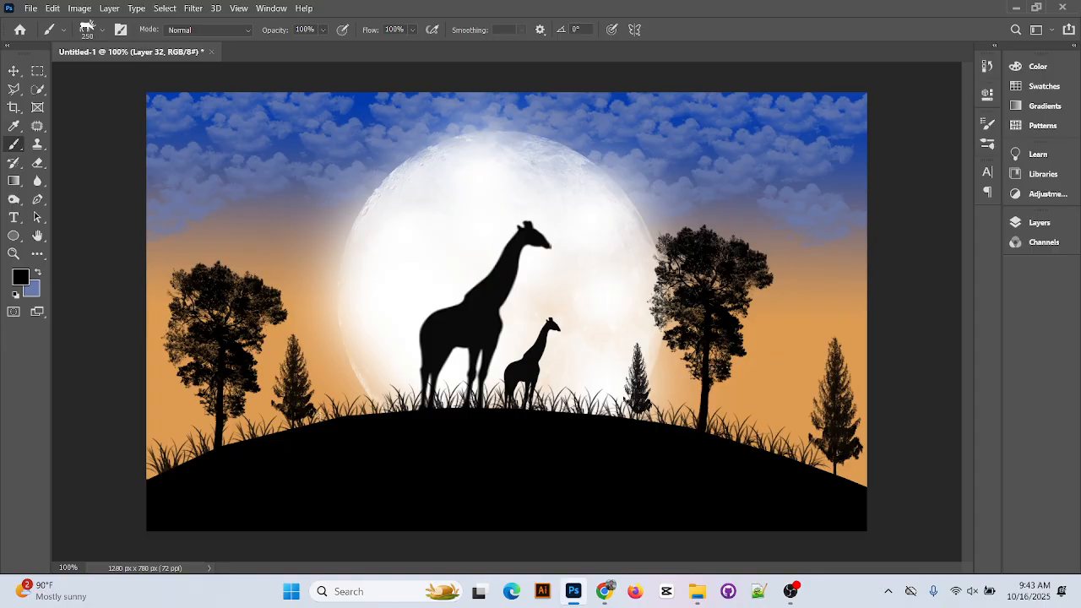
click(322, 416)
click(13, 71)
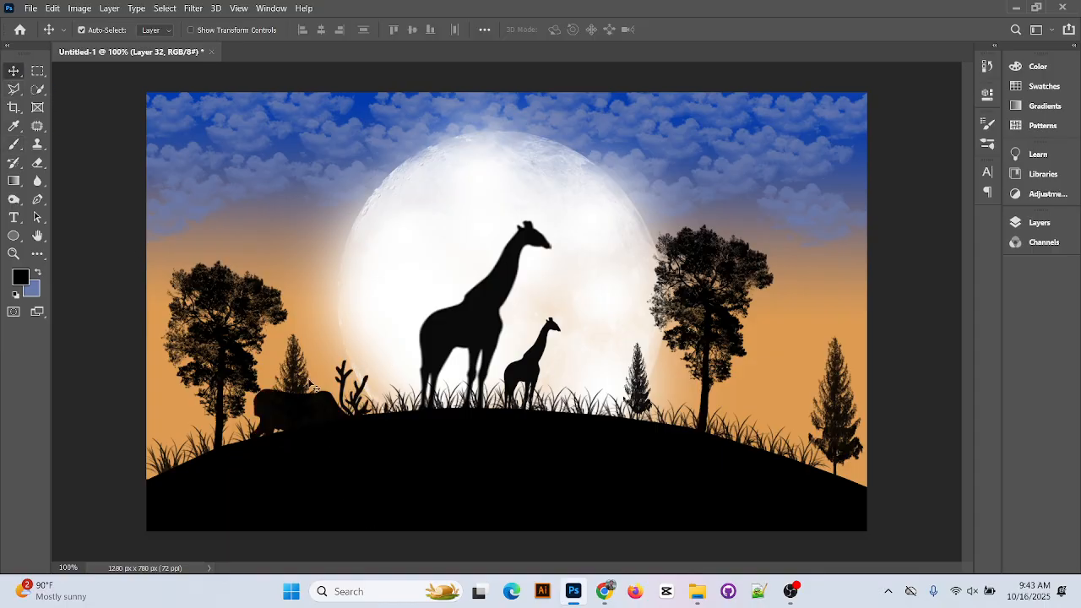
key(ctrl+z)
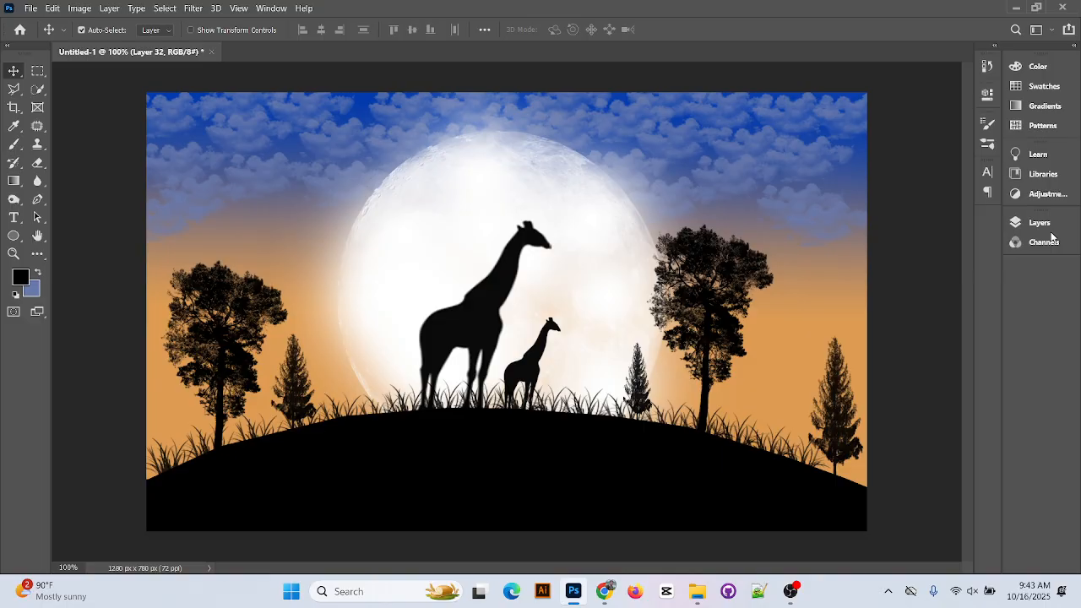
click(1047, 223)
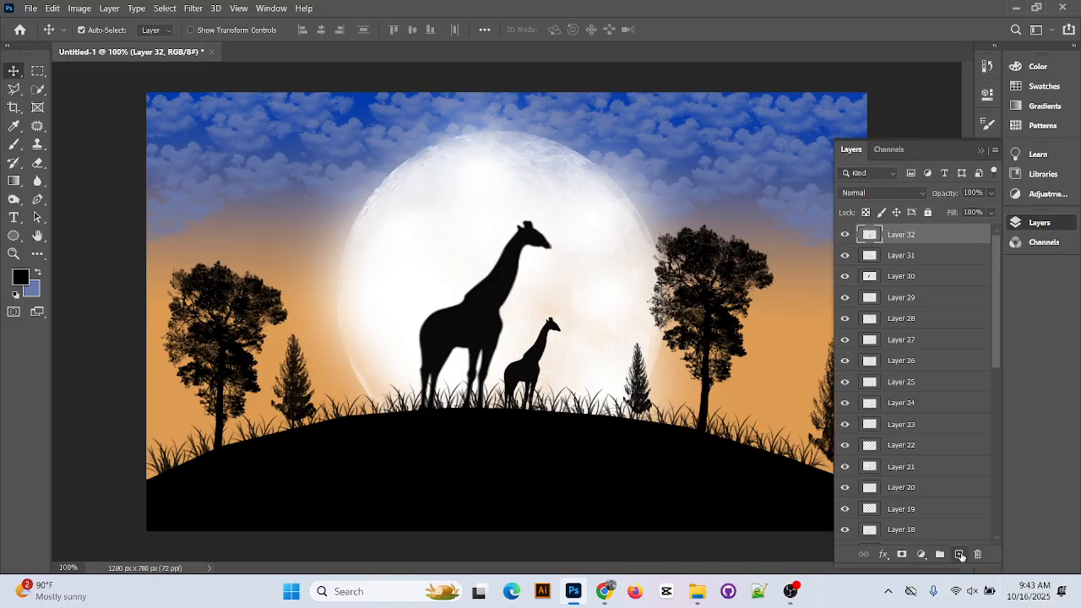
On Layer 33, stamp a grazing deer silhouette, move it, and tilt it about 5 degrees
click(266, 410)
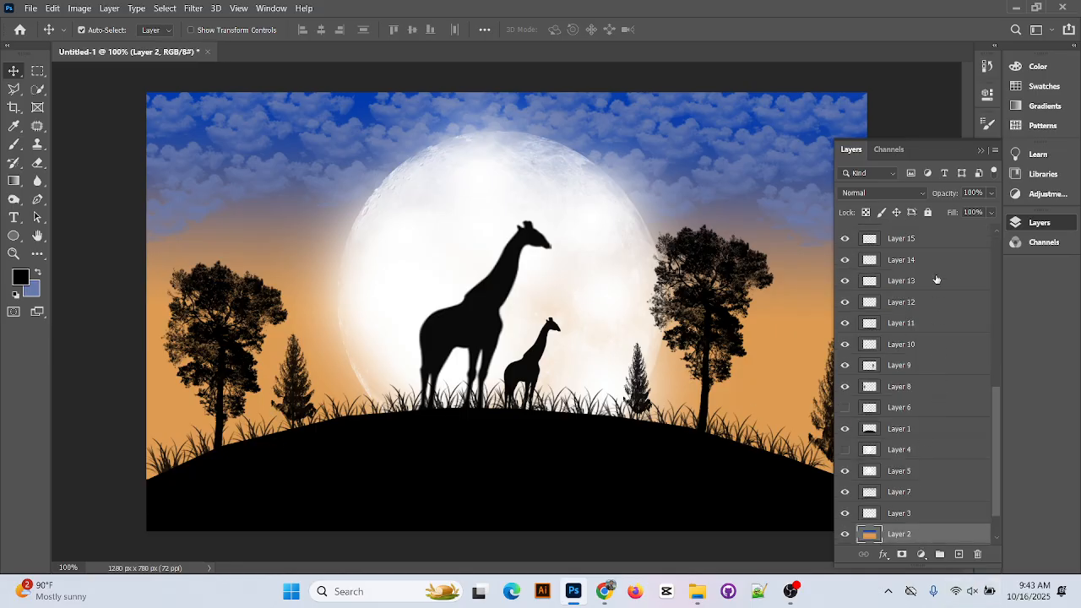
click(934, 241)
scroll(915, 287, up, 6)
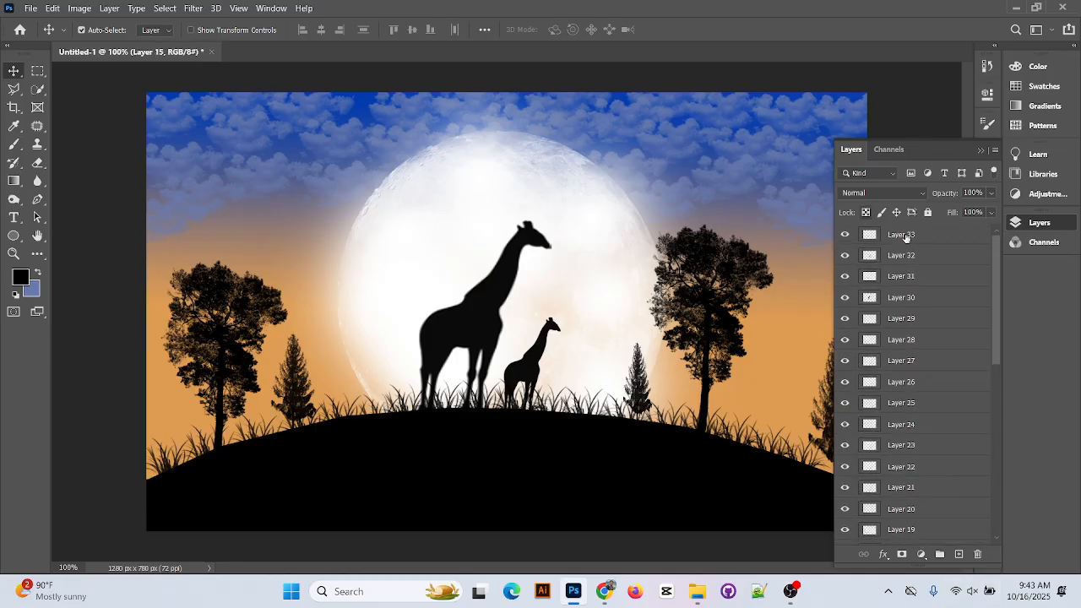
click(907, 237)
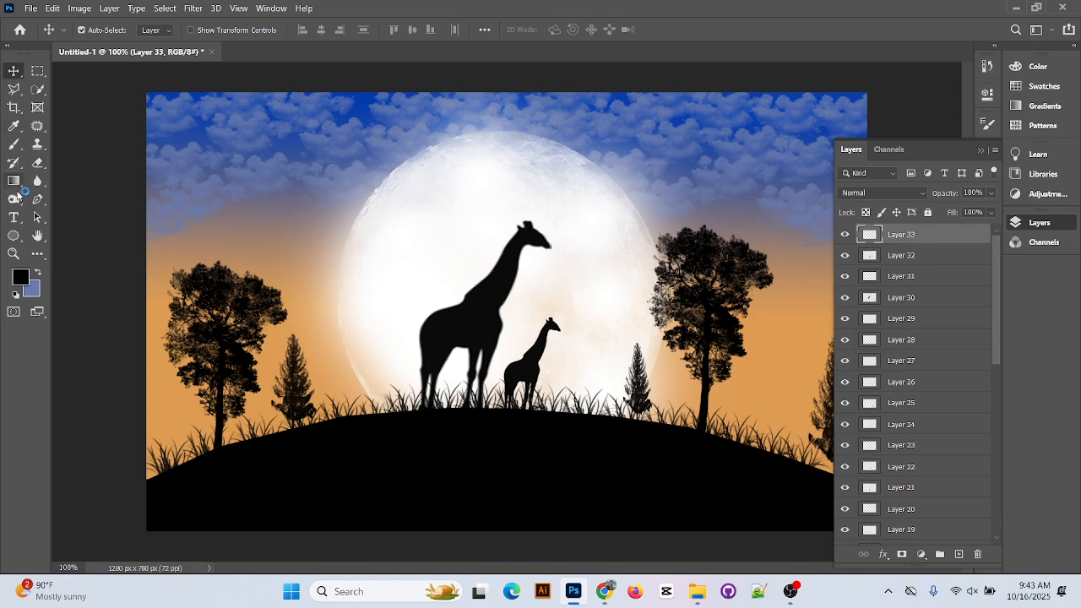
click(14, 144)
click(324, 379)
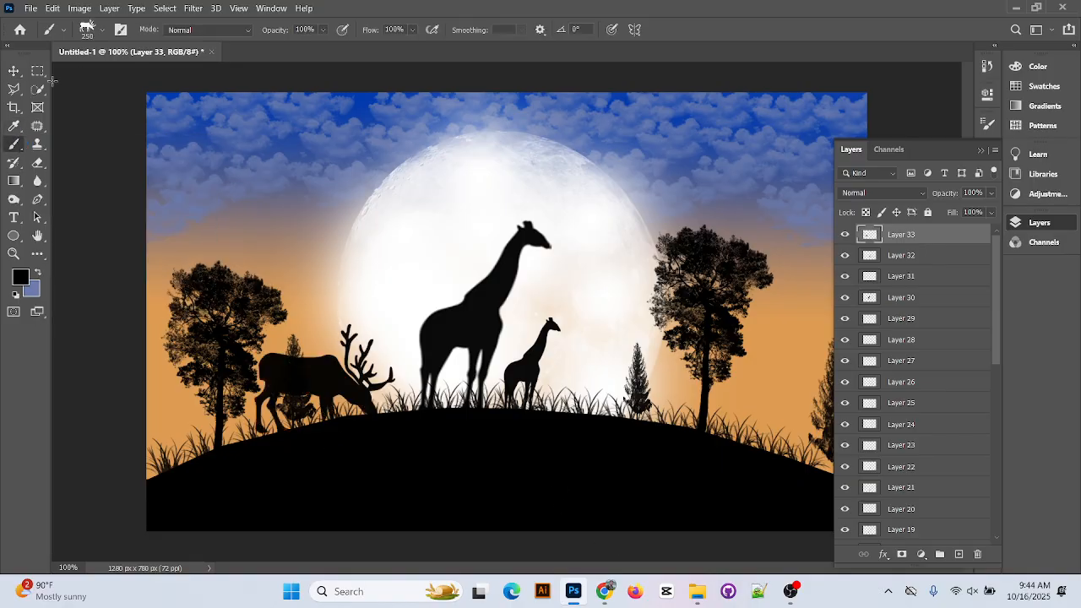
click(13, 70)
drag(313, 369, 684, 407)
key(ctrl+t)
drag(765, 320, 795, 312)
drag(662, 398, 342, 383)
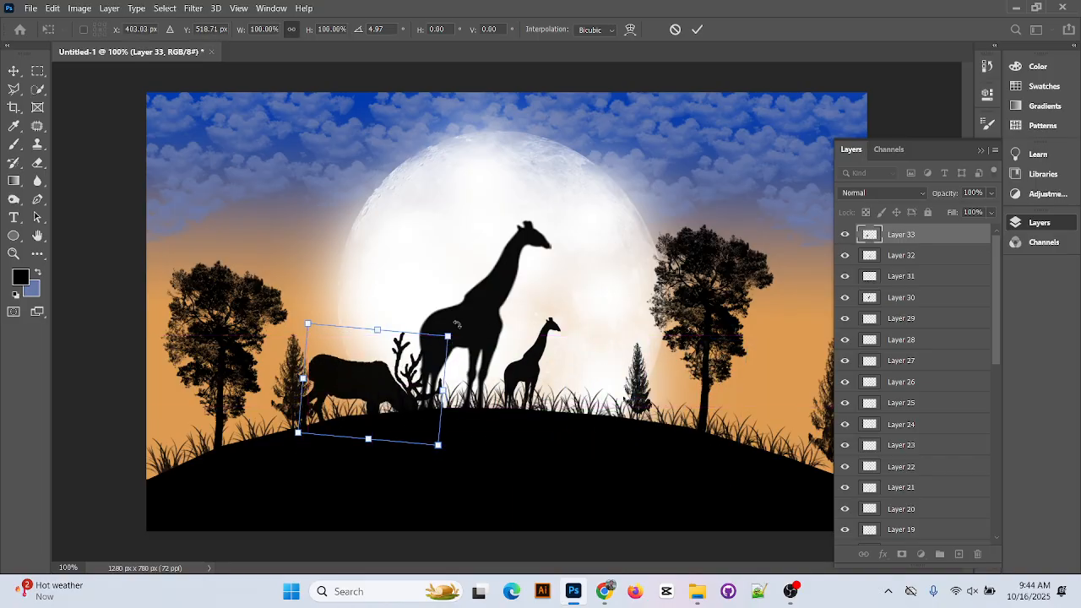
click(699, 27)
Shift the small giraffe and big giraffe (about 113 px) right, and move the deer beside them
drag(534, 380, 583, 375)
drag(465, 335, 529, 341)
drag(350, 387, 393, 363)
Rotate the deer to about -8.71 degrees, fine-tune its position, and collapse the Layers panel
key(ctrl+t)
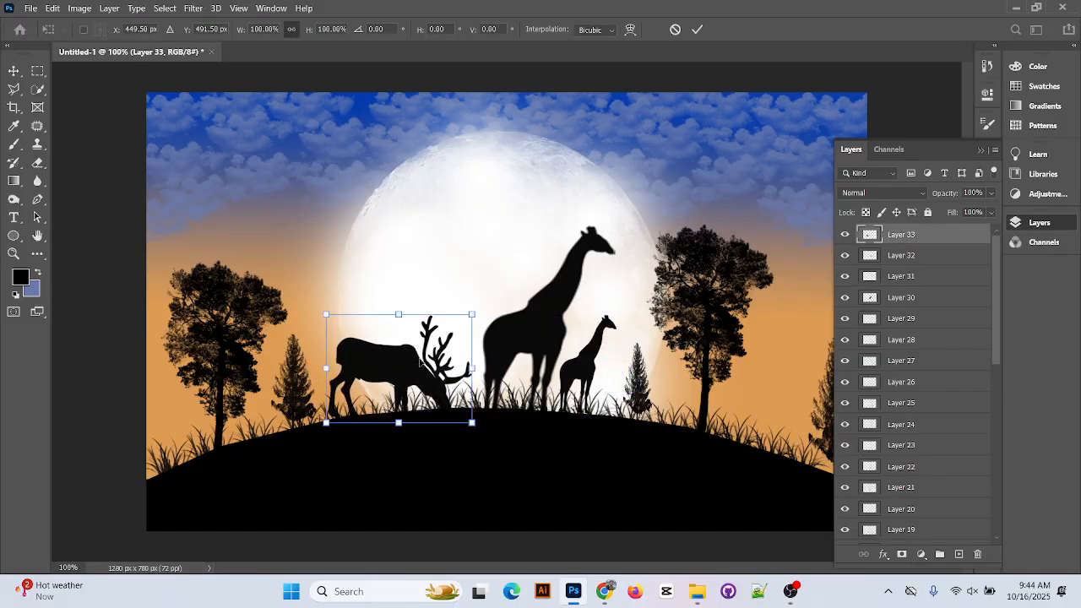
drag(486, 299, 482, 293)
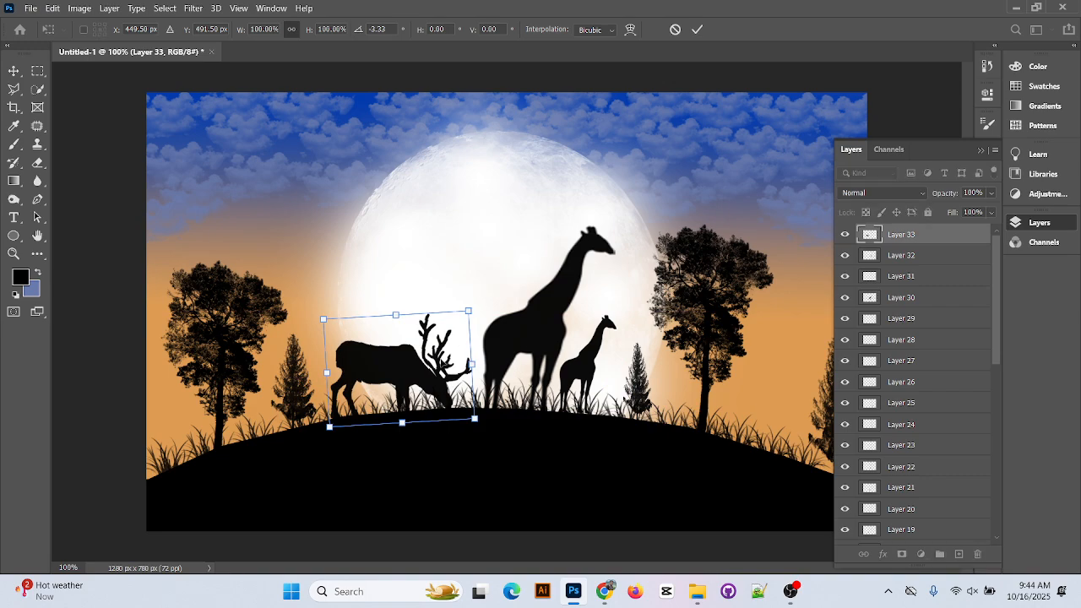
drag(411, 377, 384, 380)
drag(454, 317, 449, 309)
click(699, 30)
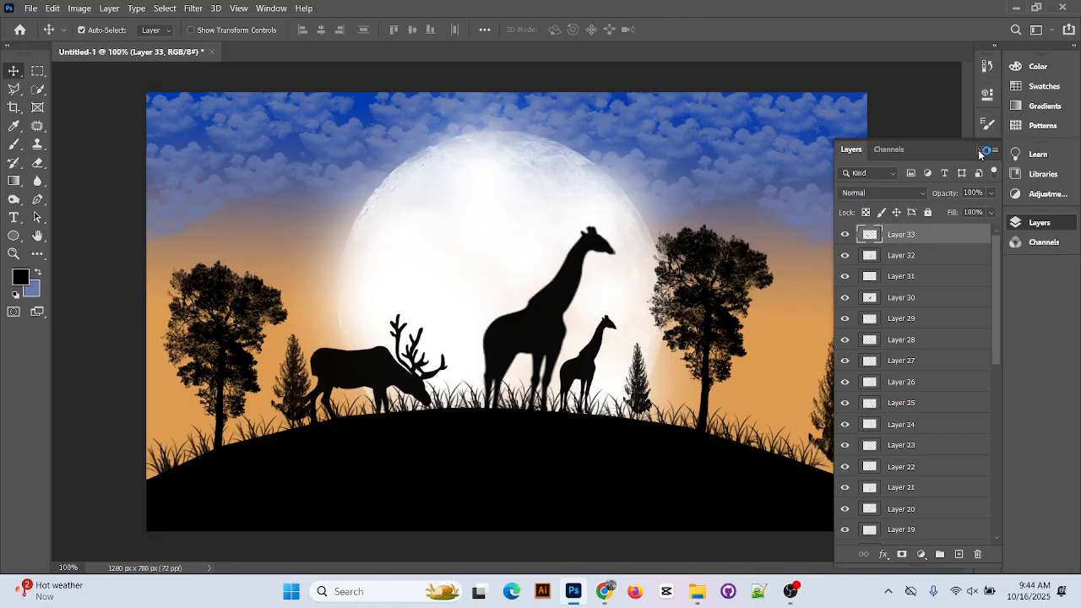
click(981, 149)
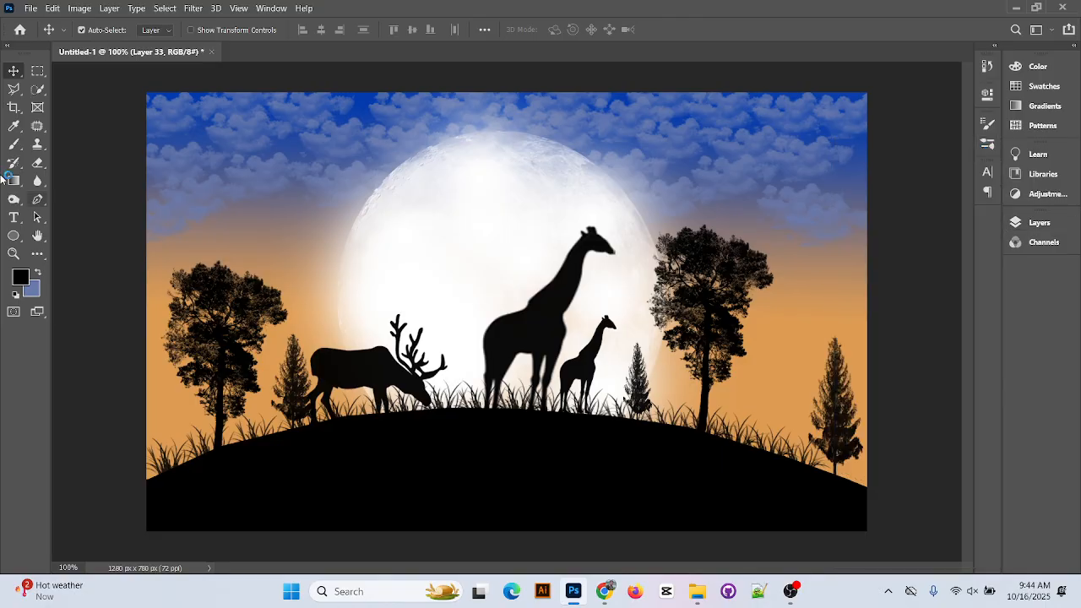
click(14, 145)
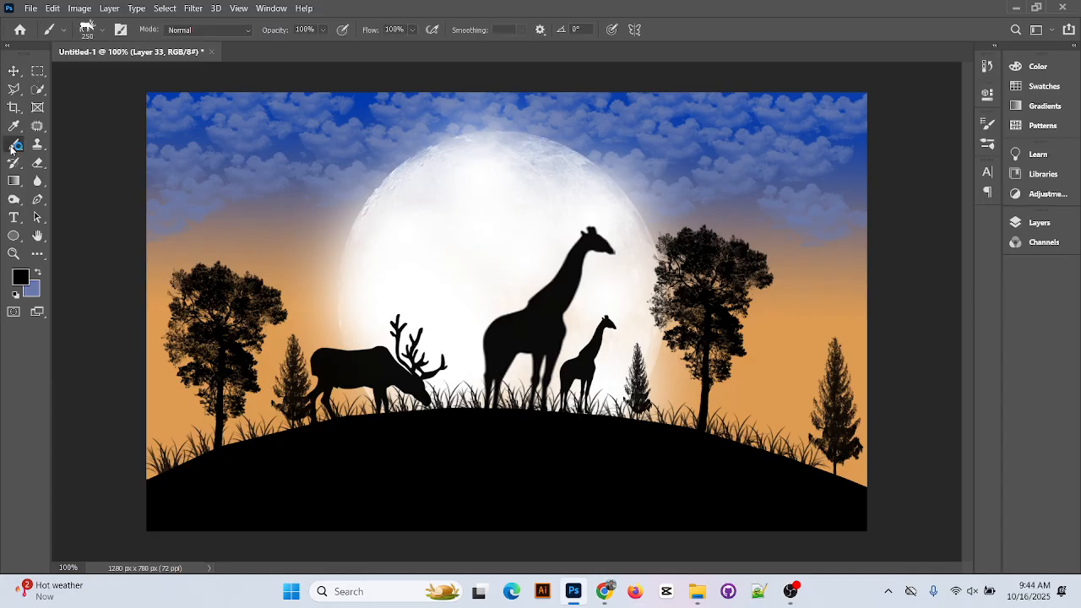
Choose the standard Brush tool and expand the 30_flying_birds_by_idealhut preset folder, collapsing the animal and tree folders
right_click(12, 147)
click(76, 144)
click(101, 32)
scroll(106, 266, up, 3)
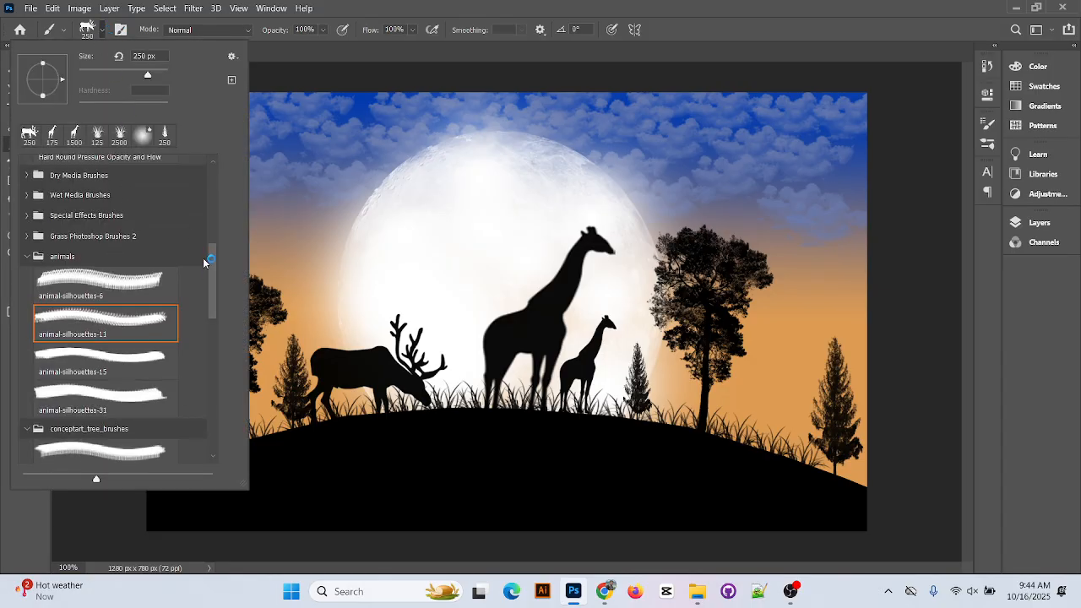
scroll(106, 264, up, 4)
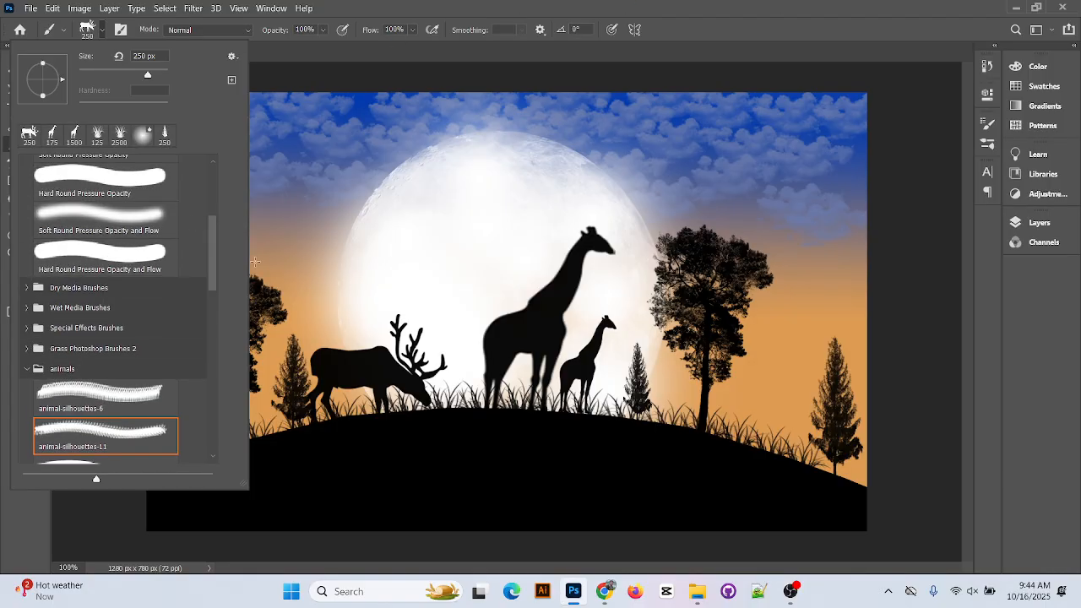
scroll(114, 253, down, 2)
scroll(122, 251, down, 2)
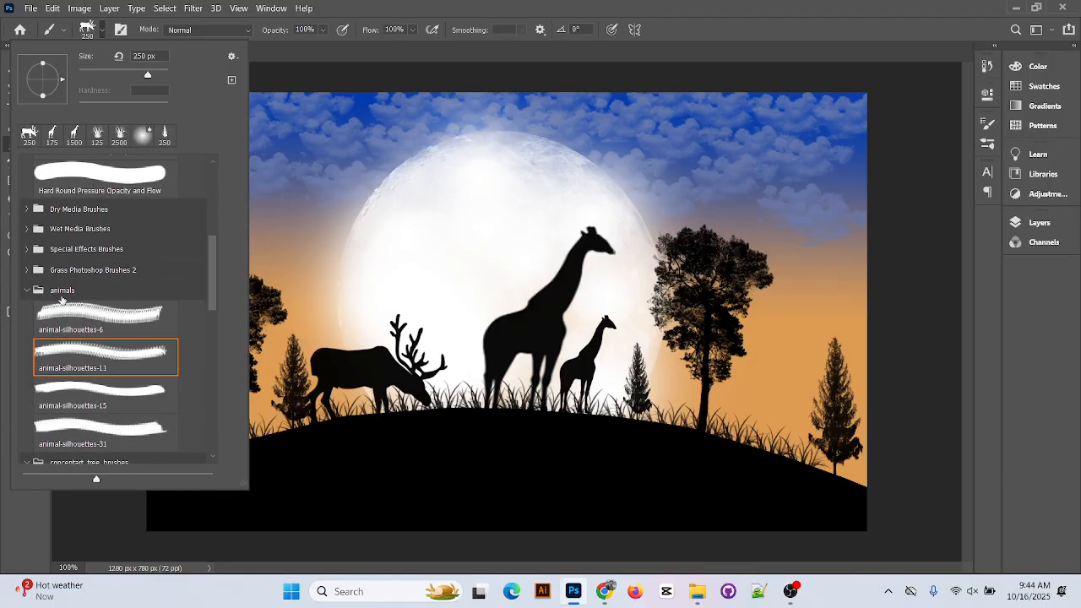
click(28, 291)
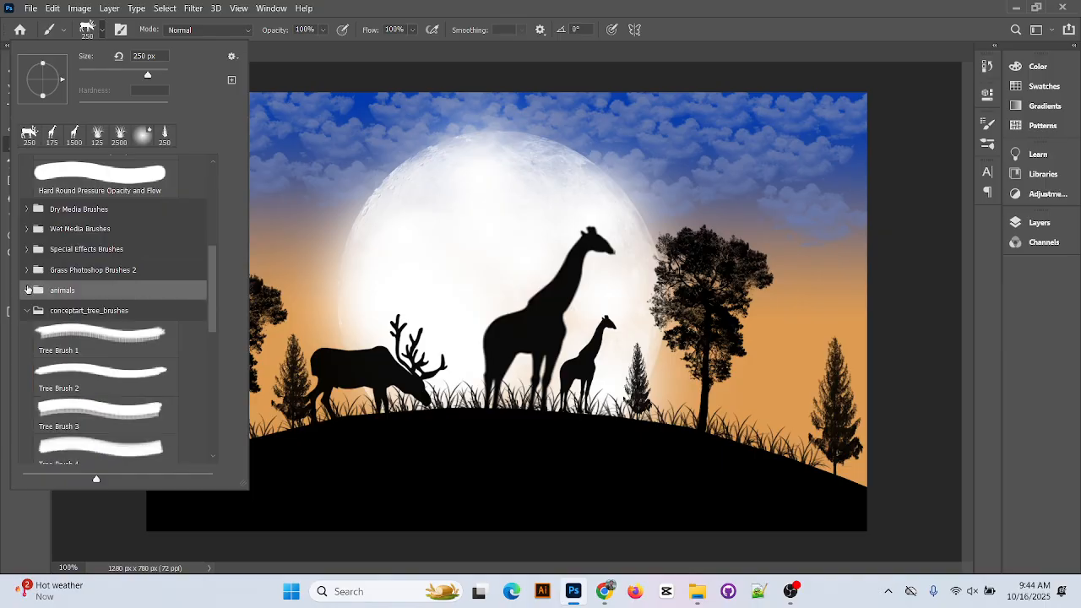
click(30, 310)
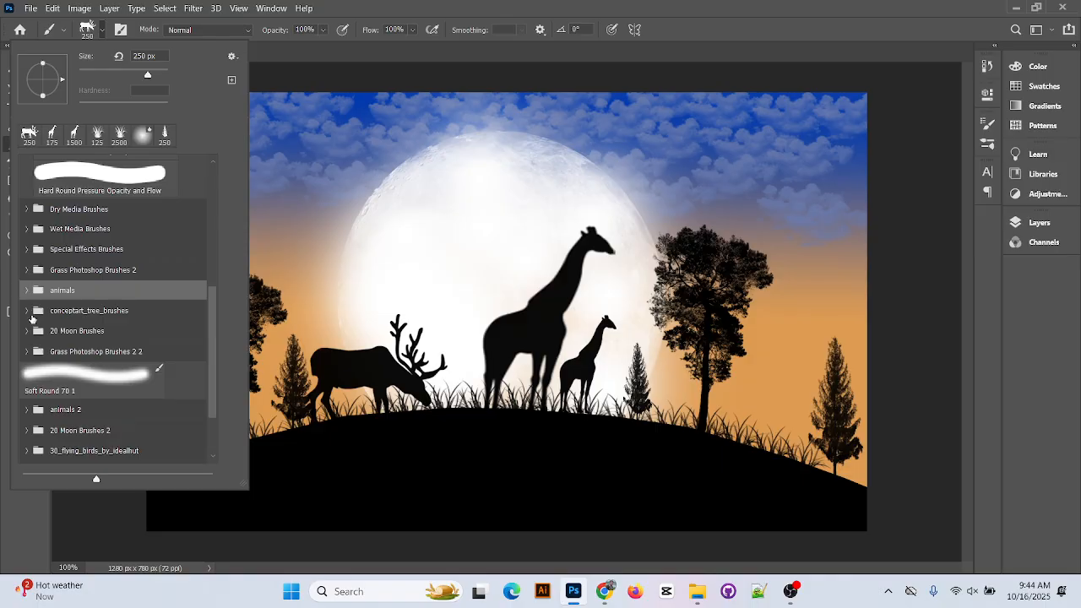
scroll(95, 417, down, 2)
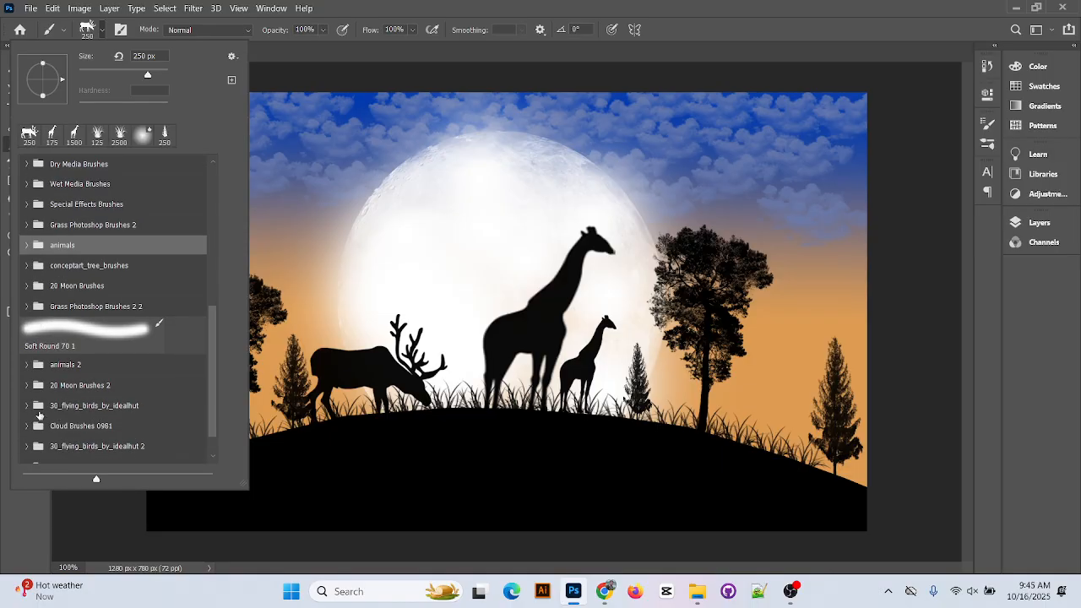
click(30, 407)
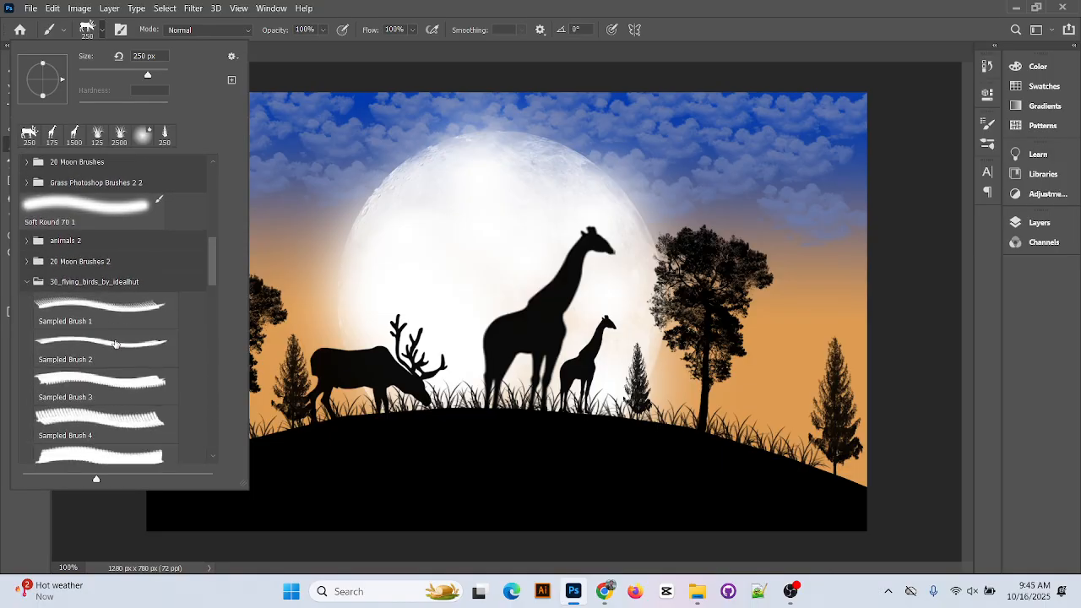
Try bird Sampled Brushes 1 to 4, then test-stamp an eagle over the moon and undo it
click(122, 306)
click(140, 341)
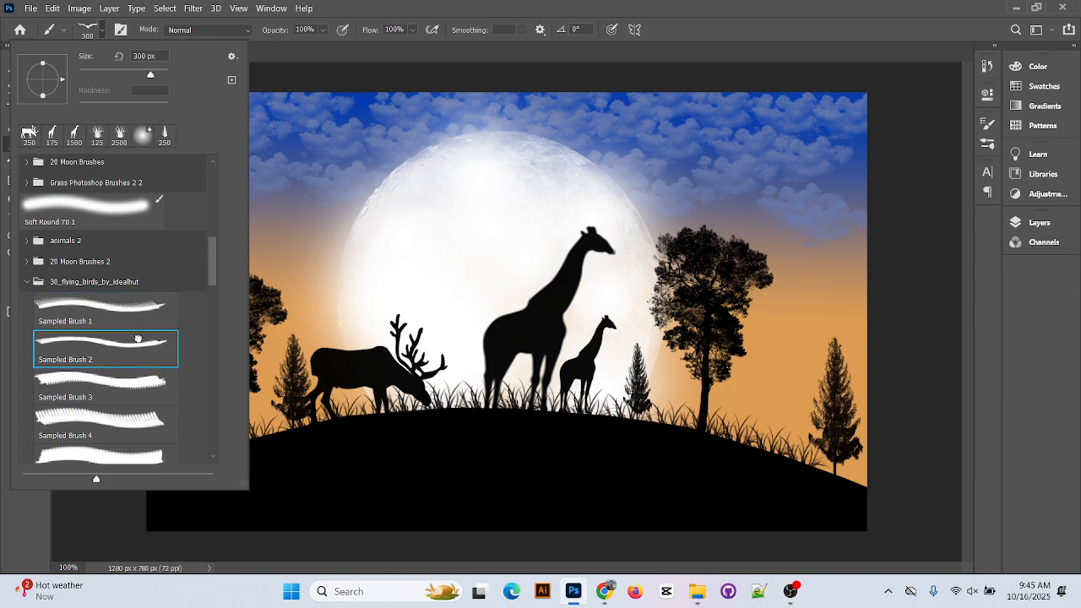
click(142, 382)
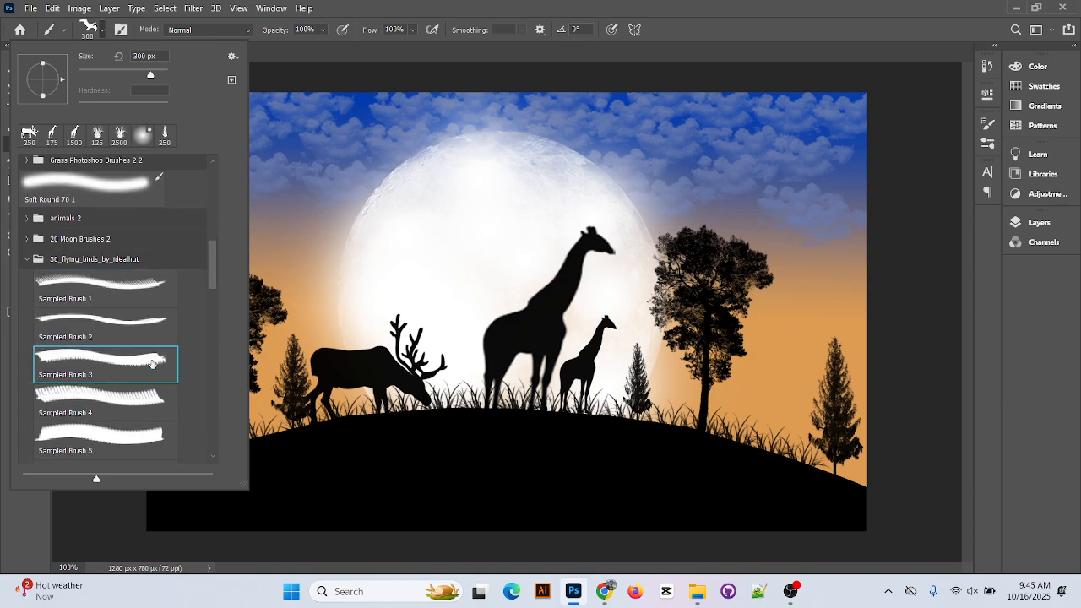
scroll(143, 381, down, 1)
click(134, 402)
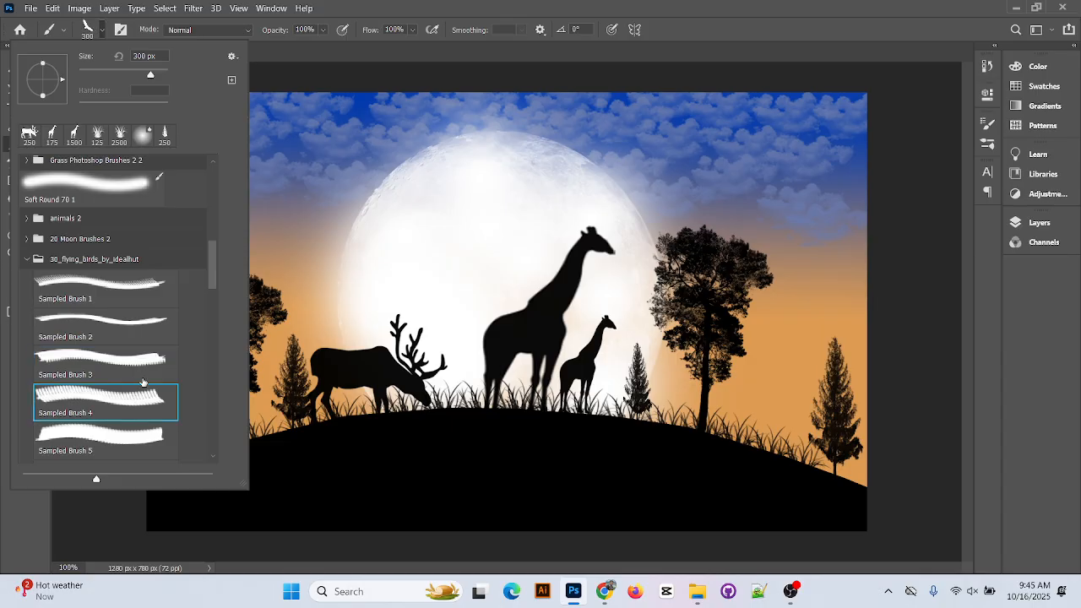
click(459, 198)
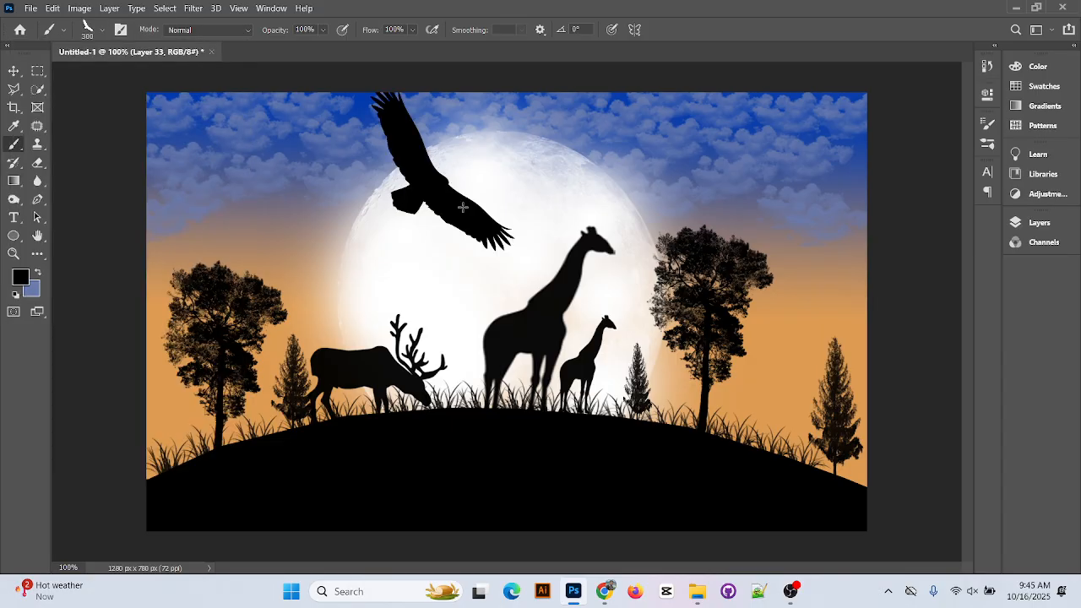
key(ctrl+z)
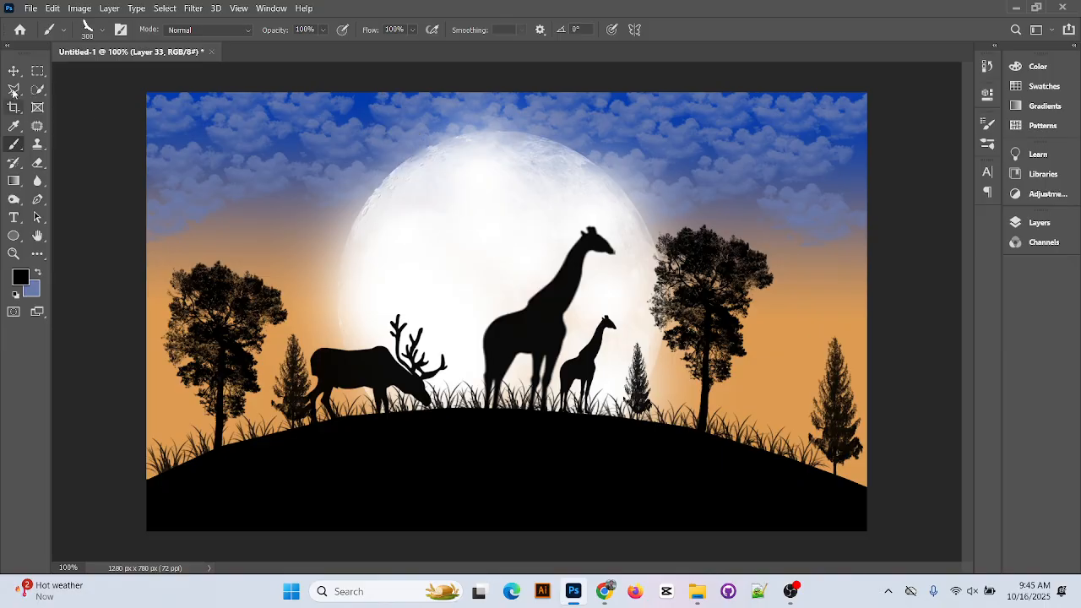
Preview bird Sampled Brushes 5, 6 and 7, then step back through them to Sampled Brush 2
click(102, 30)
scroll(131, 353, down, 1)
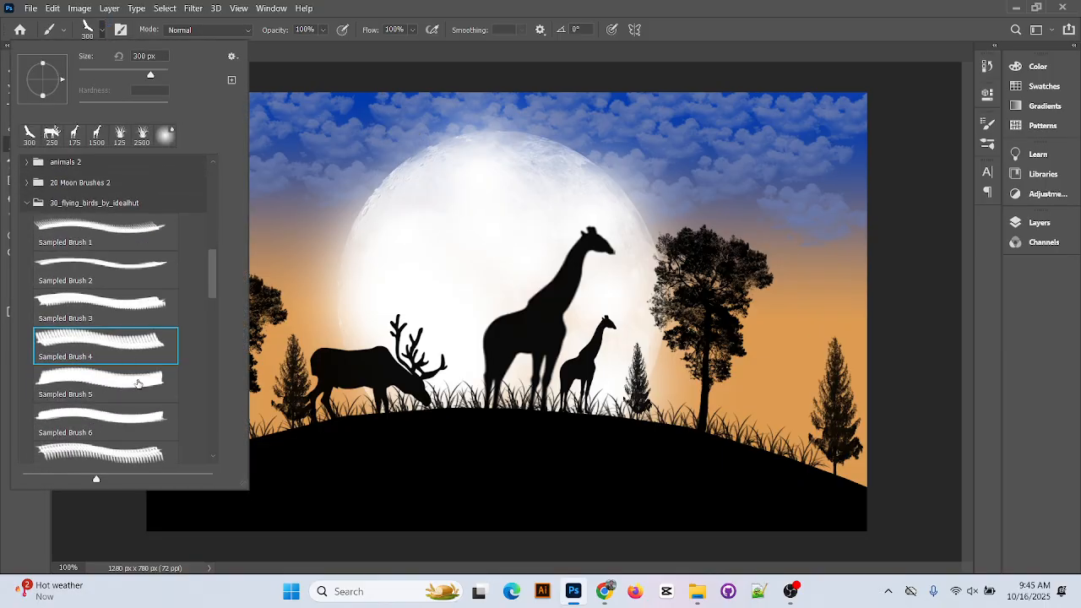
click(137, 386)
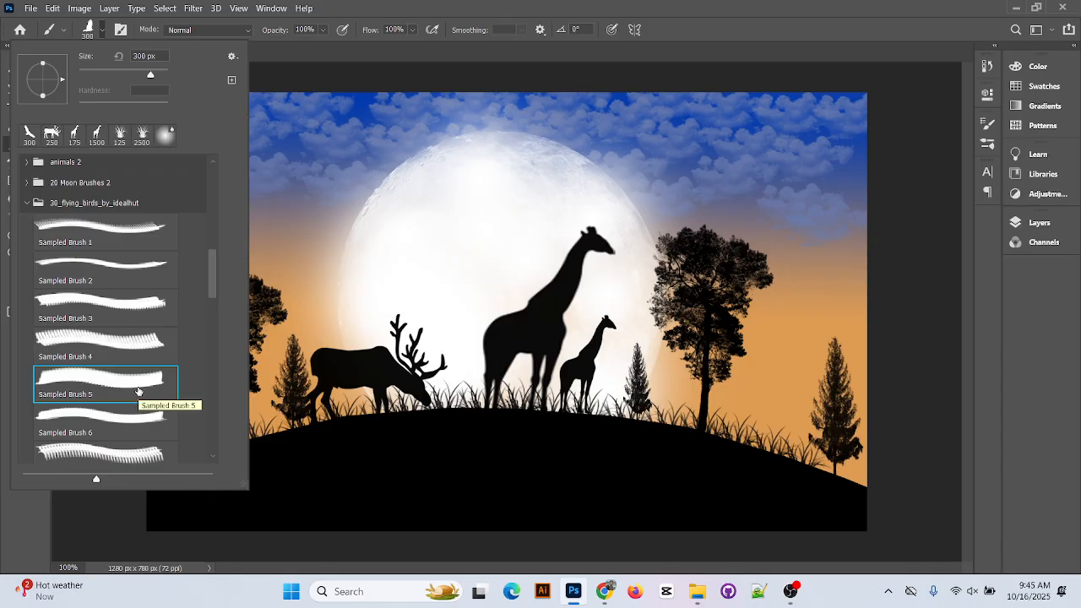
click(136, 411)
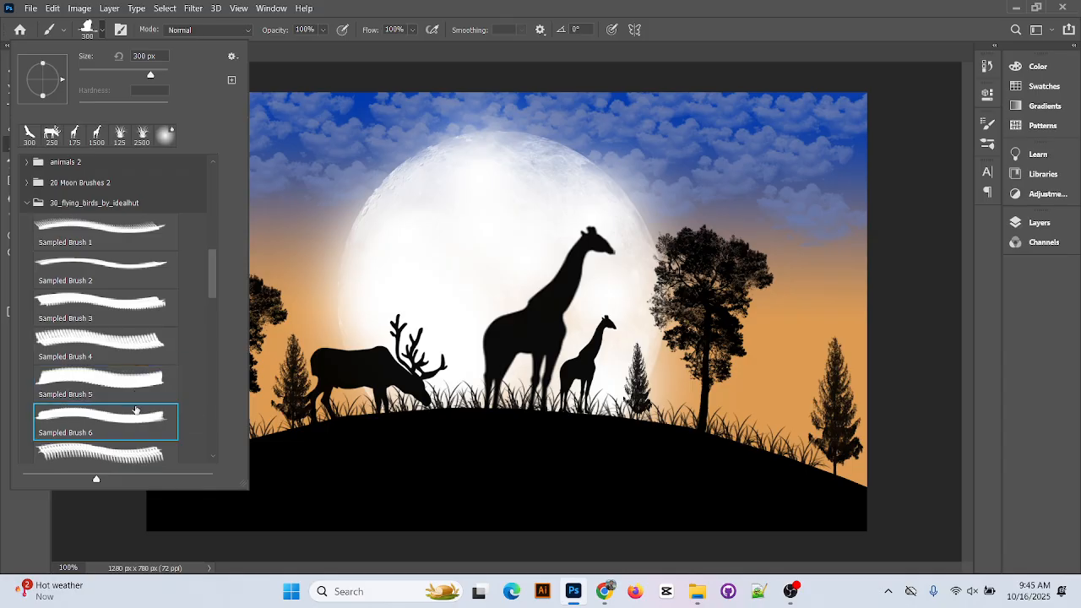
scroll(132, 394, down, 1)
click(139, 408)
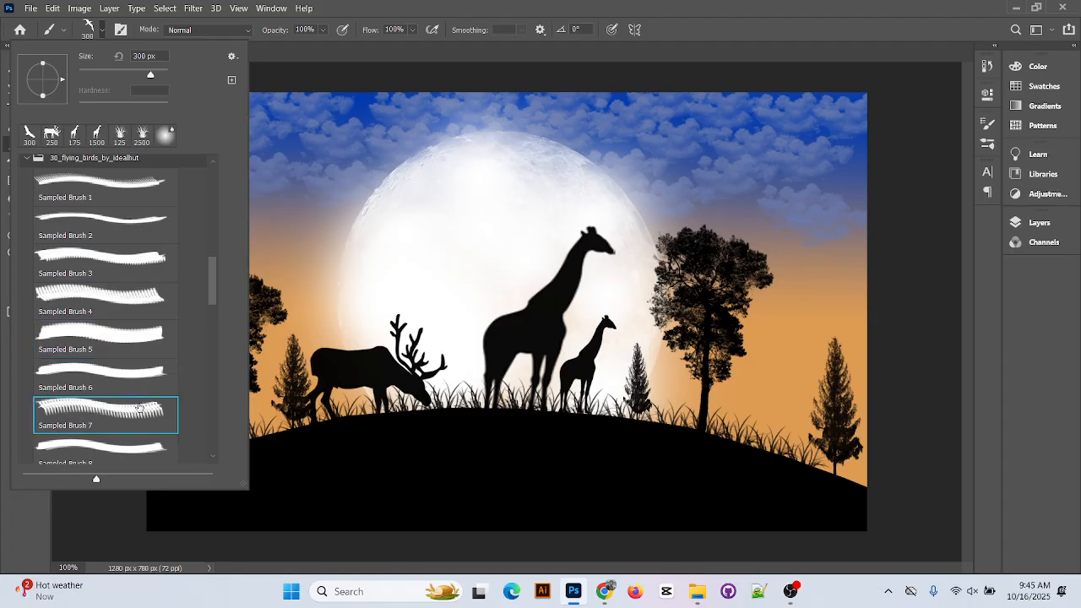
click(143, 374)
click(146, 335)
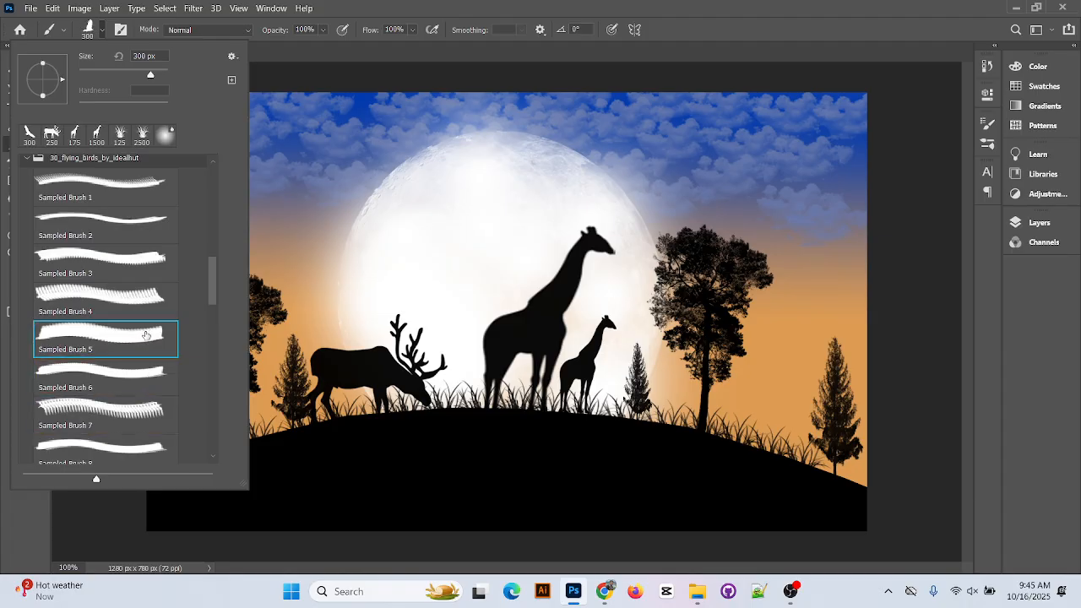
click(138, 301)
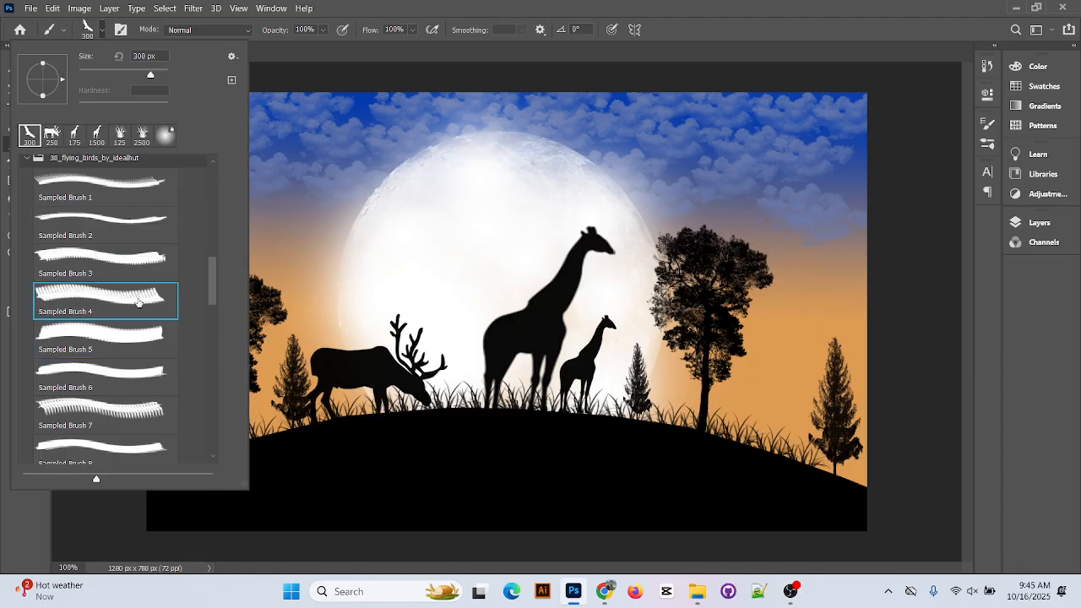
scroll(139, 301, up, 1)
click(138, 283)
scroll(139, 292, up, 1)
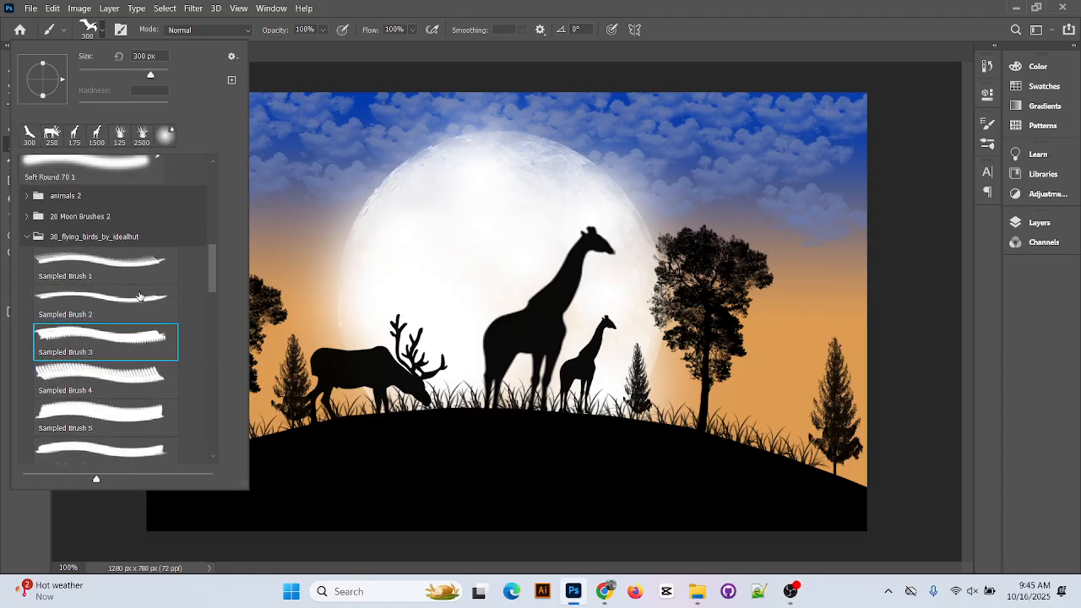
click(135, 297)
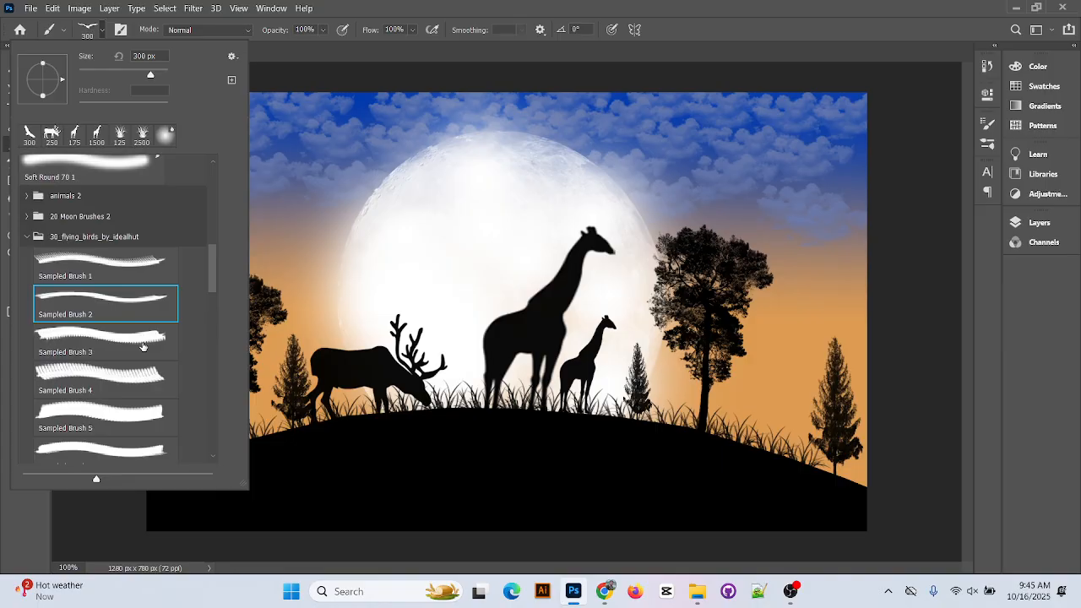
Test-stamp Sampled Brush 2 onto the moon and undo it
click(141, 341)
click(142, 306)
click(459, 224)
key(ctrl+z)
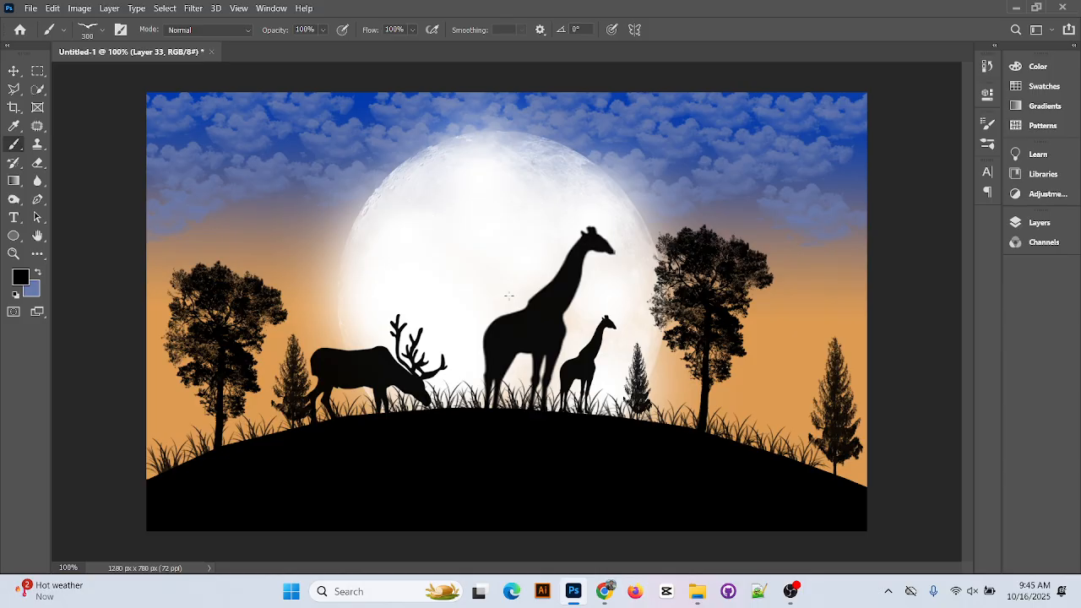
With Sampled Brush 3, stamp a flying bird over the moon's left side after one rejected try
click(103, 31)
scroll(125, 306, up, 1)
scroll(125, 308, down, 1)
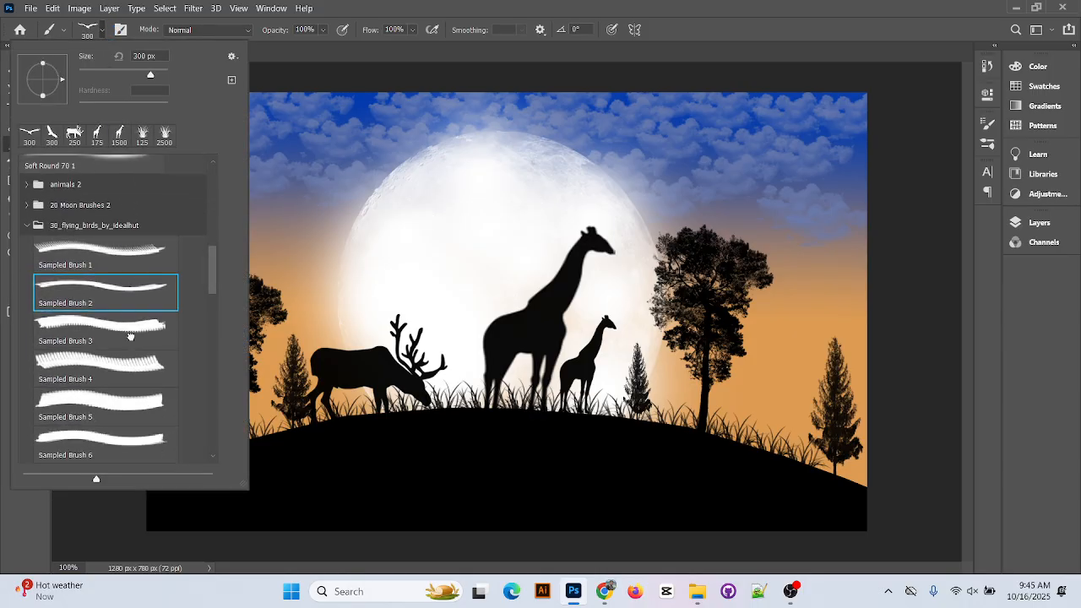
click(131, 337)
click(444, 56)
click(373, 191)
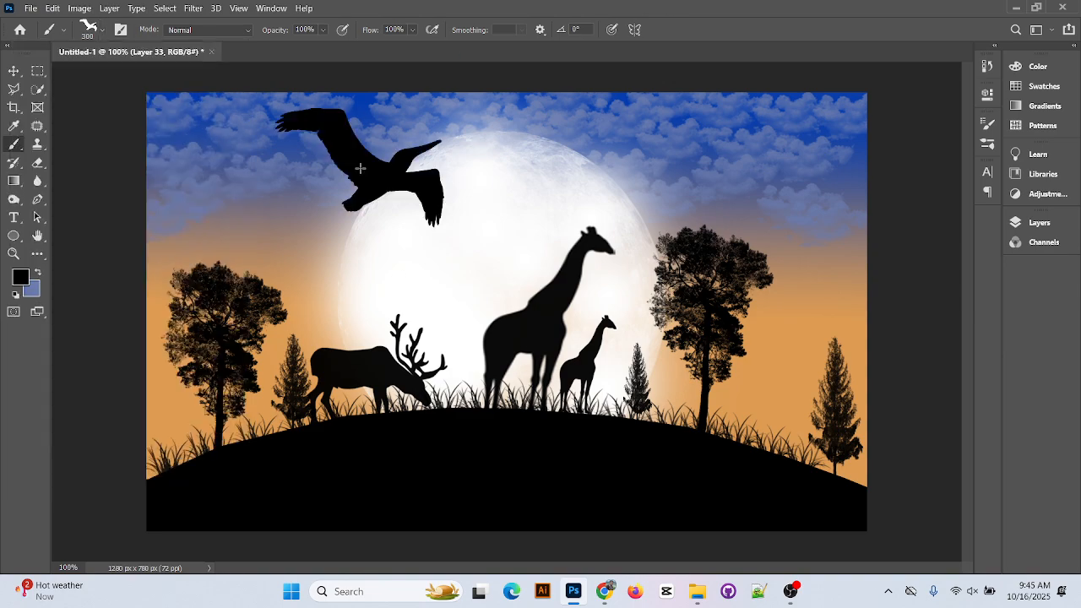
key(ctrl+z)
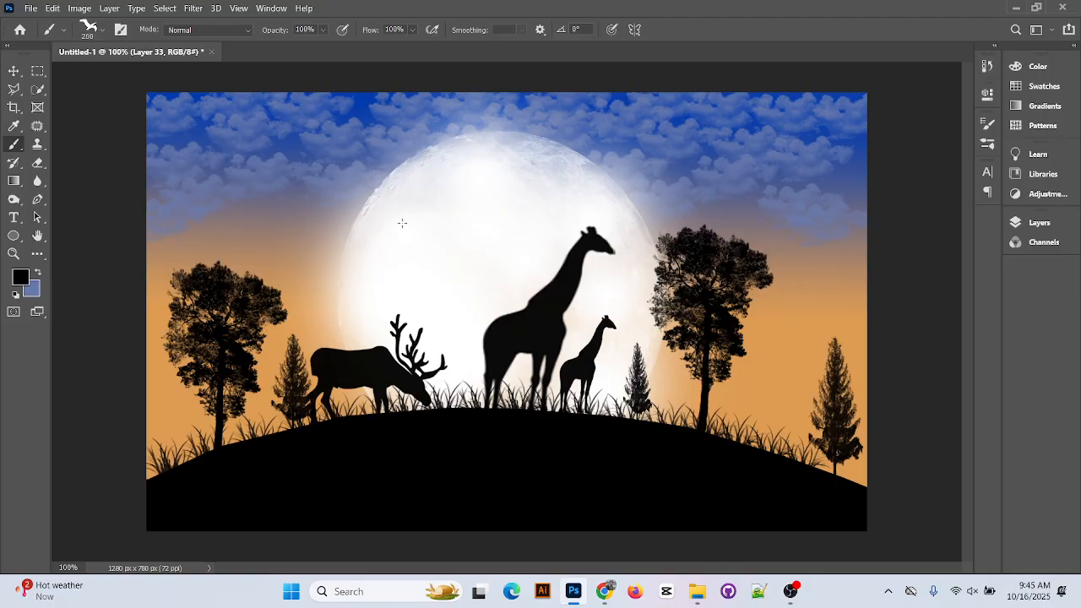
click(297, 177)
Undo the last bird stamp, shrink the brush to 90, and add a new empty layer
key(ctrl+z)
key(bracketleft)
key(bracketleft)
click(1037, 222)
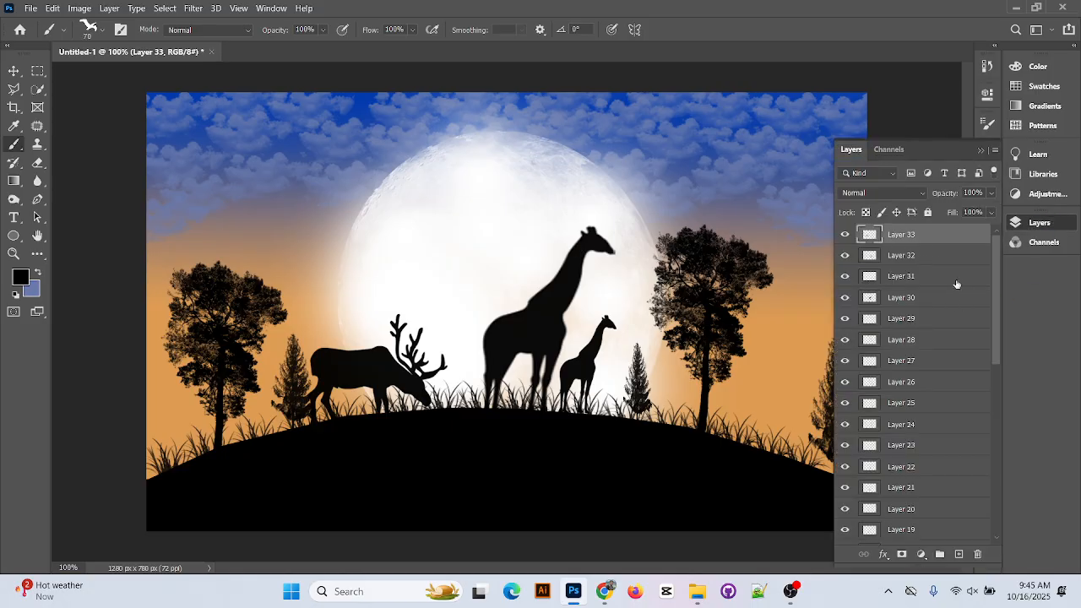
click(959, 554)
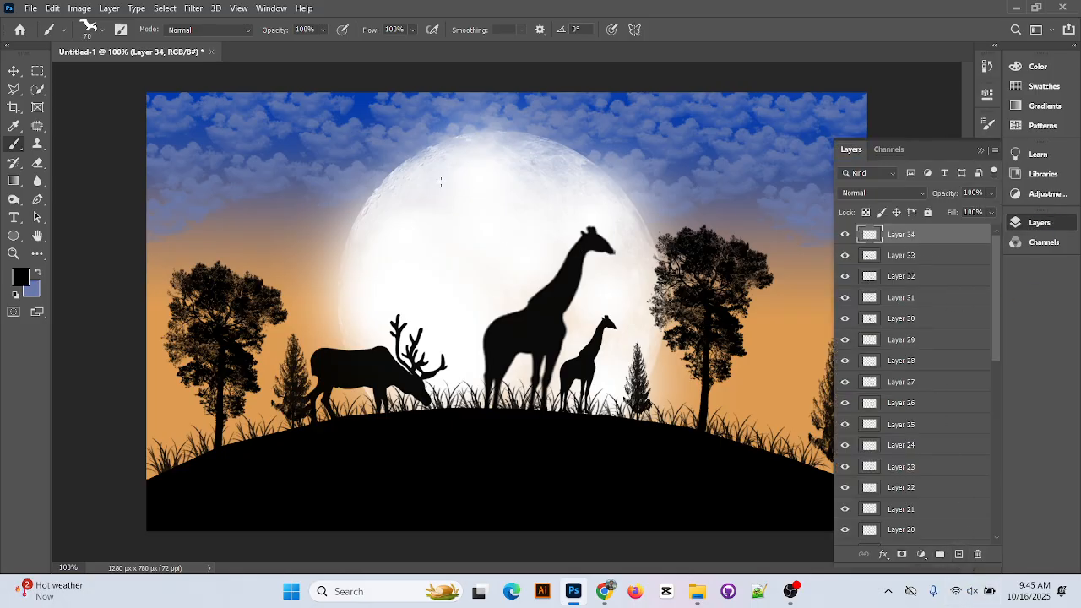
Stamp five black birds in the sky, undoing an extra sixth one
click(319, 182)
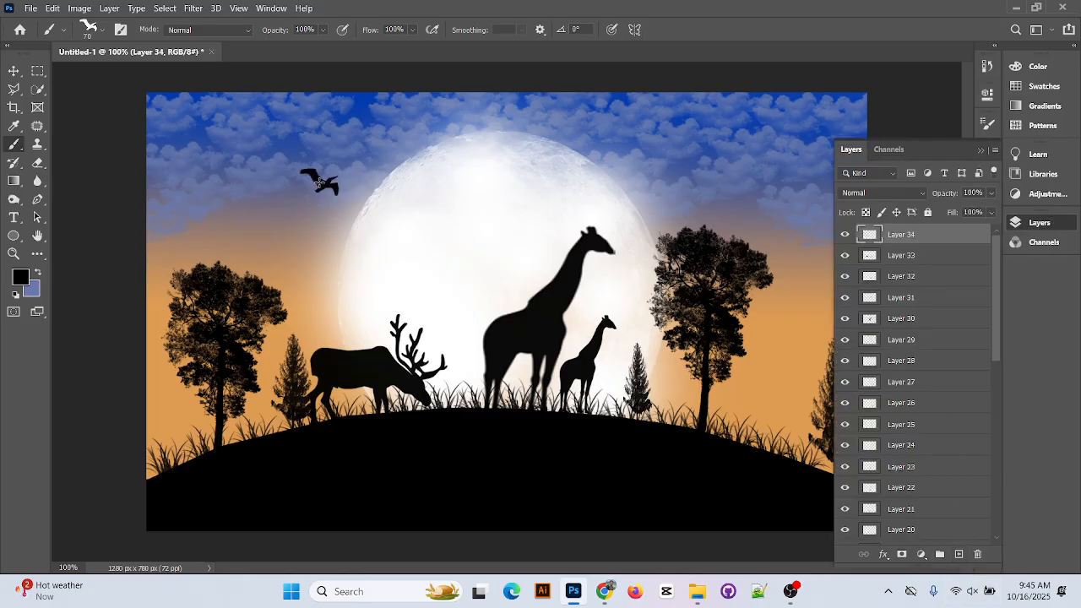
click(278, 200)
click(283, 240)
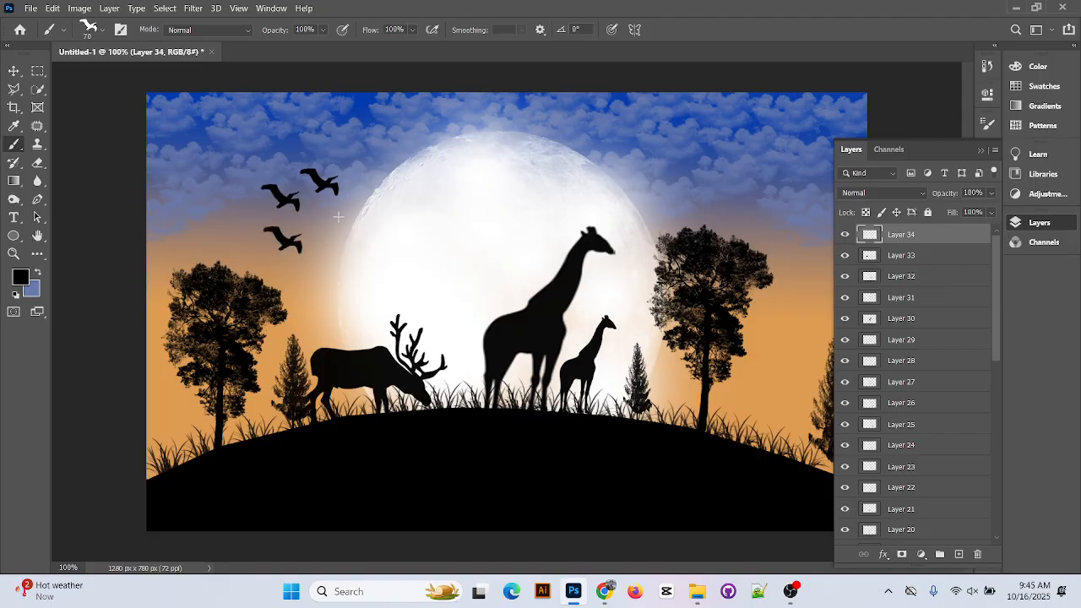
click(324, 222)
click(359, 185)
click(242, 217)
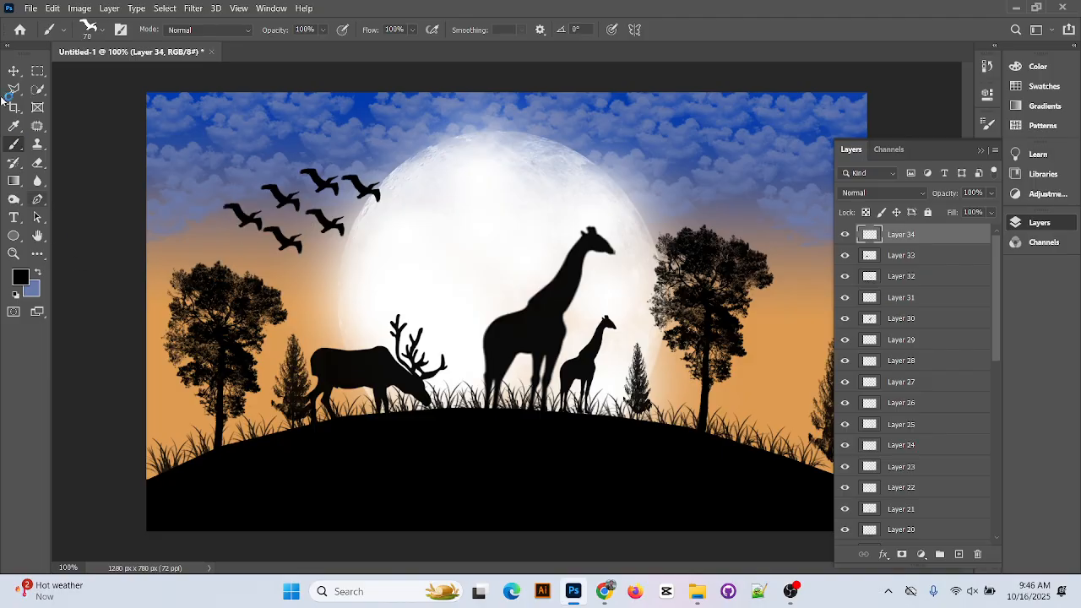
key(ctrl+z)
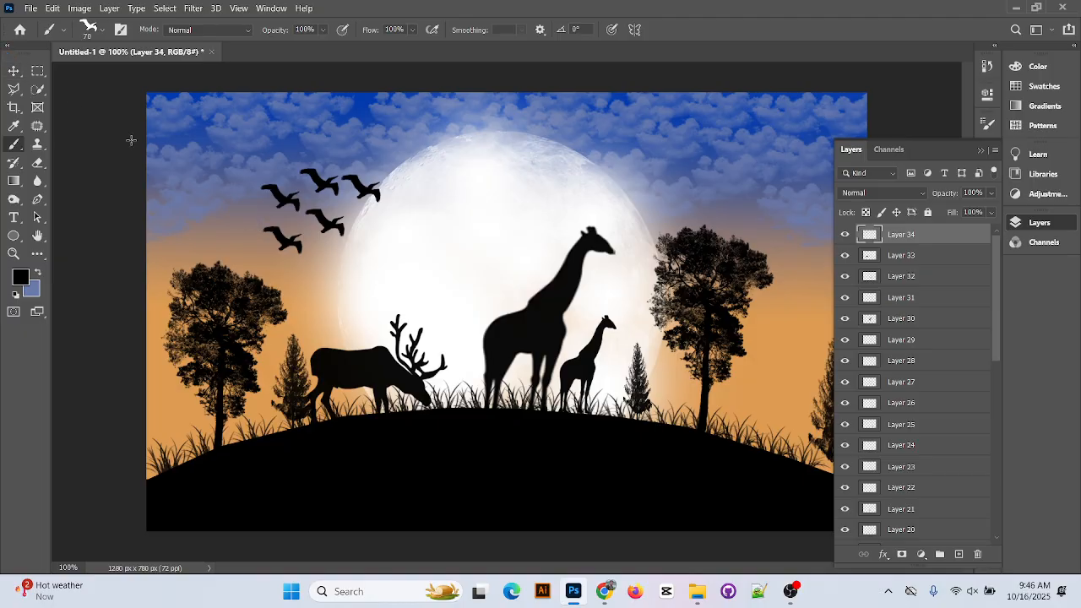
Move the flock, rotate it about 12° and shift it toward the moon's upper left, then collapse Layers
click(13, 72)
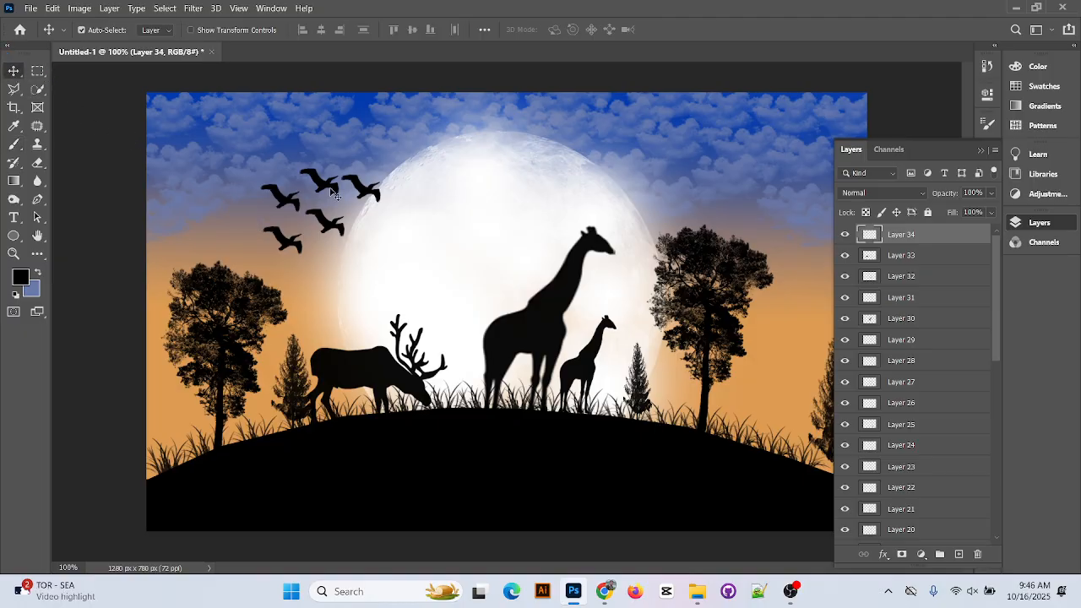
click(335, 194)
click(334, 193)
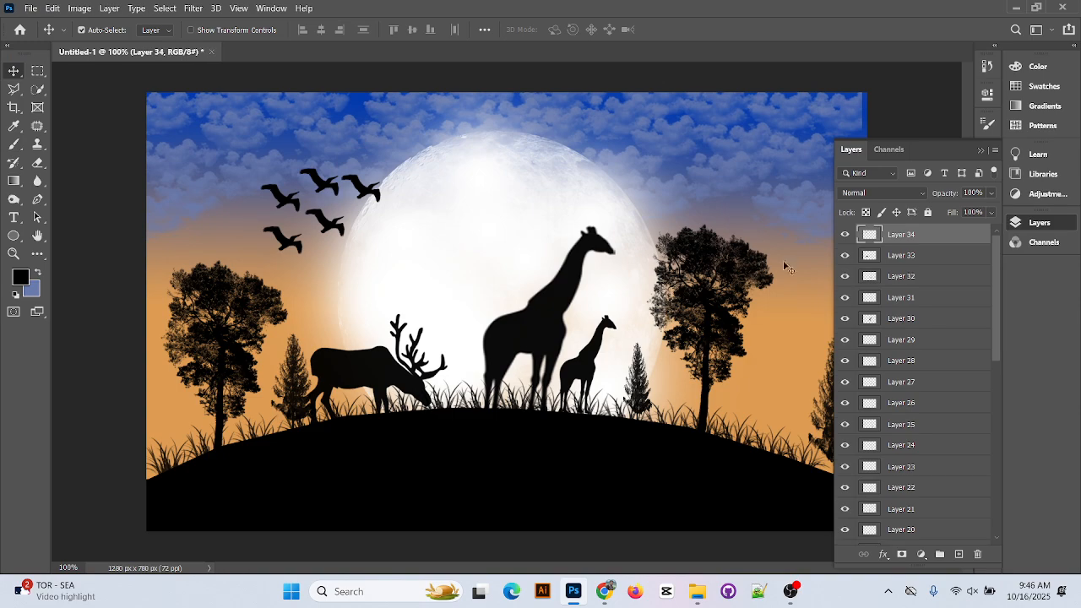
drag(372, 198, 350, 176)
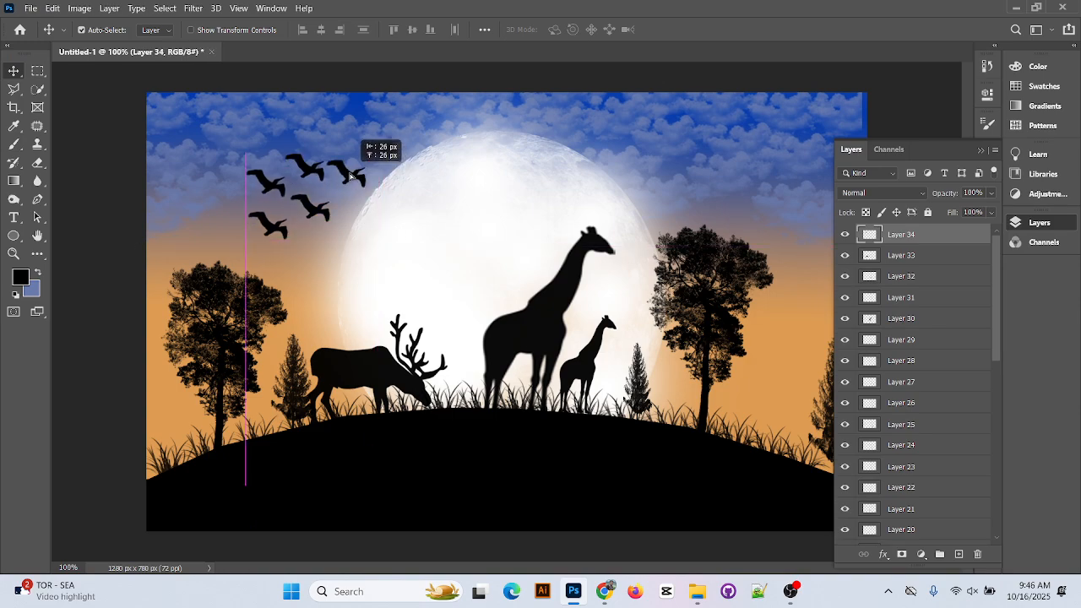
key(ctrl+t)
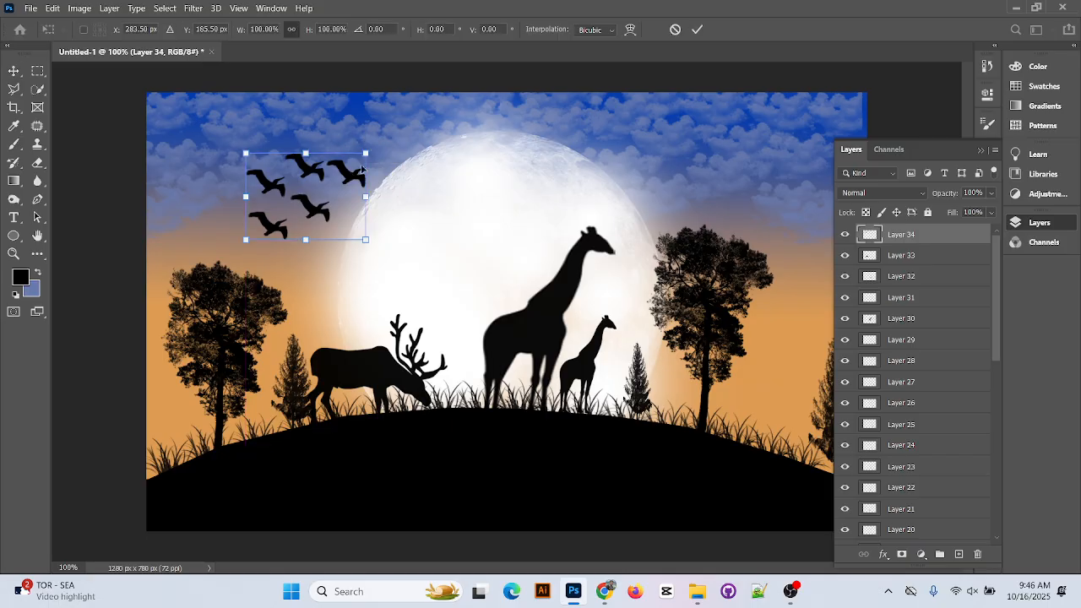
drag(369, 142, 387, 156)
drag(322, 214, 393, 172)
click(697, 30)
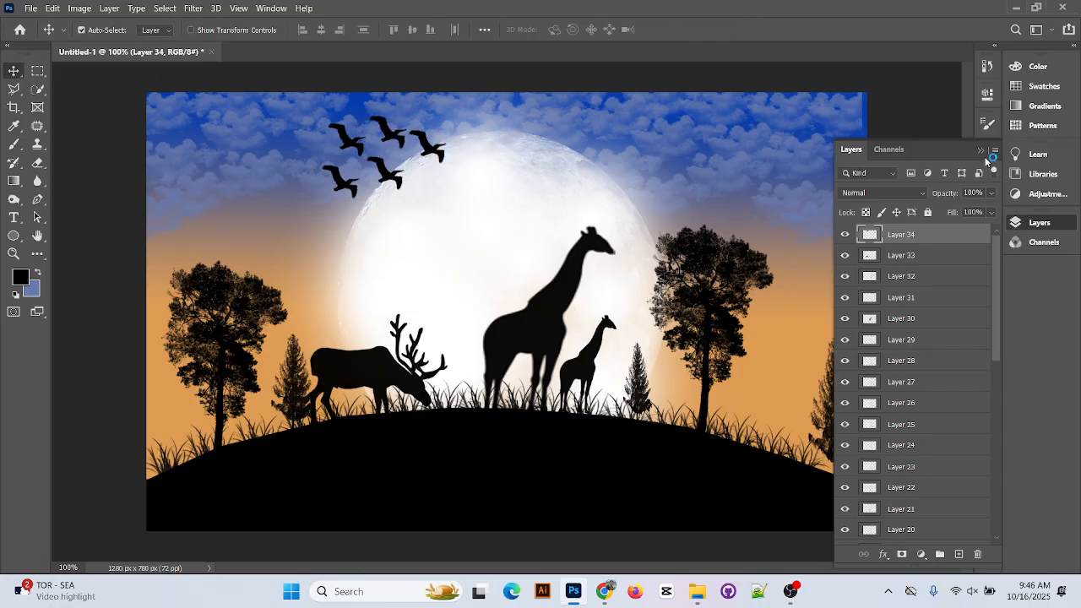
click(980, 150)
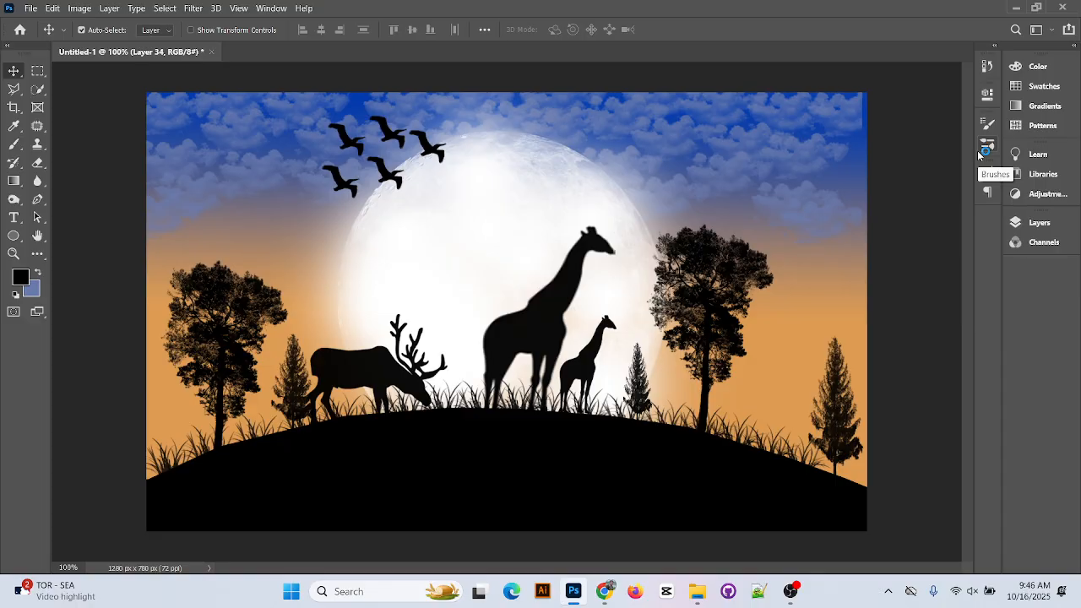
Set up a small Soft Round brush with white as the foreground colour
click(14, 144)
right_click(13, 143)
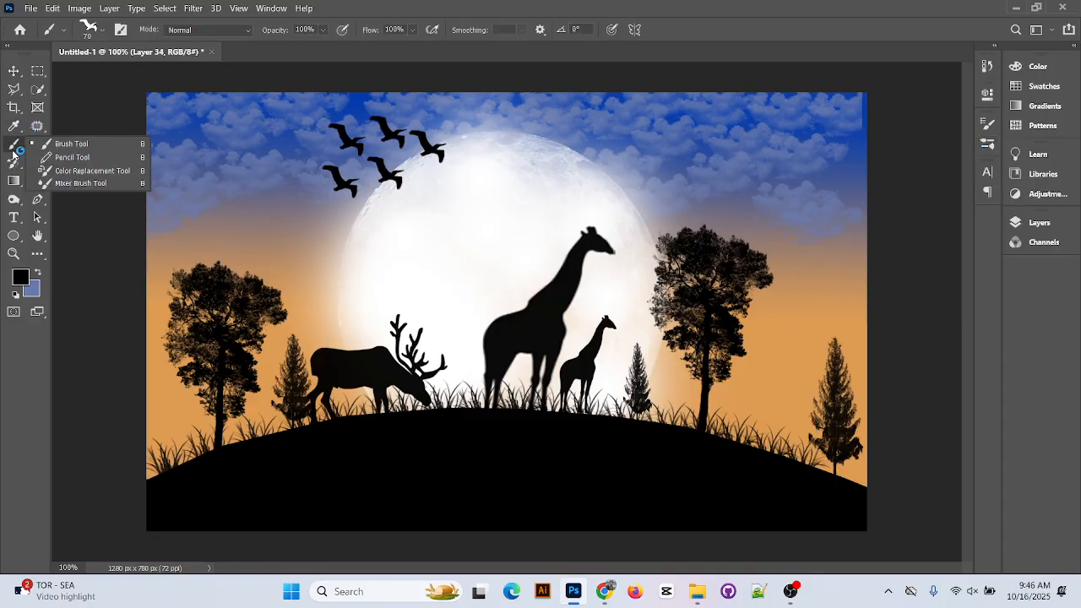
click(98, 145)
click(103, 30)
scroll(134, 169, up, 3)
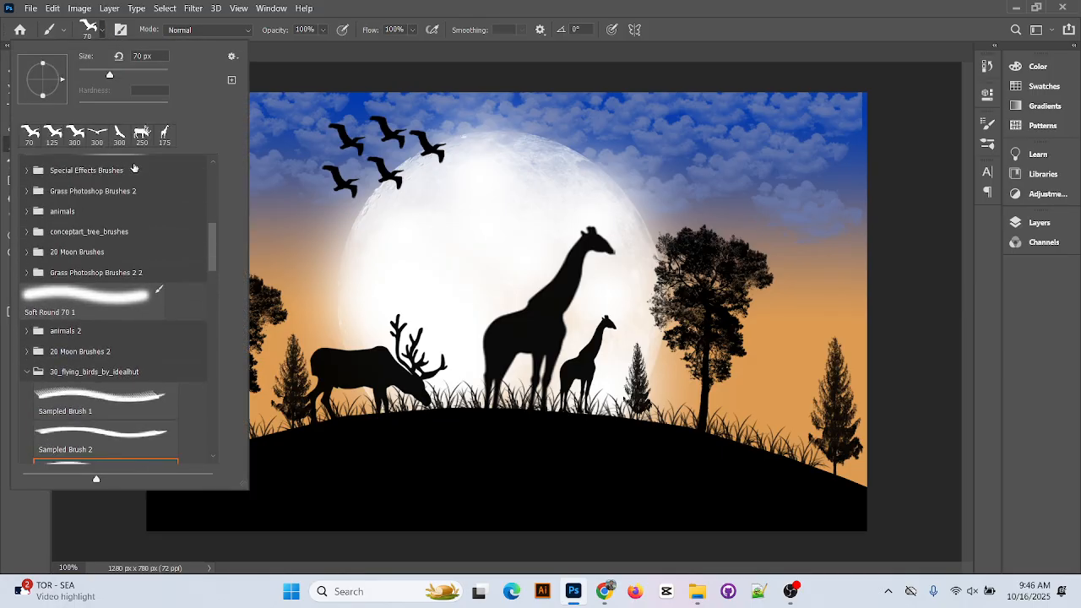
scroll(133, 169, up, 10)
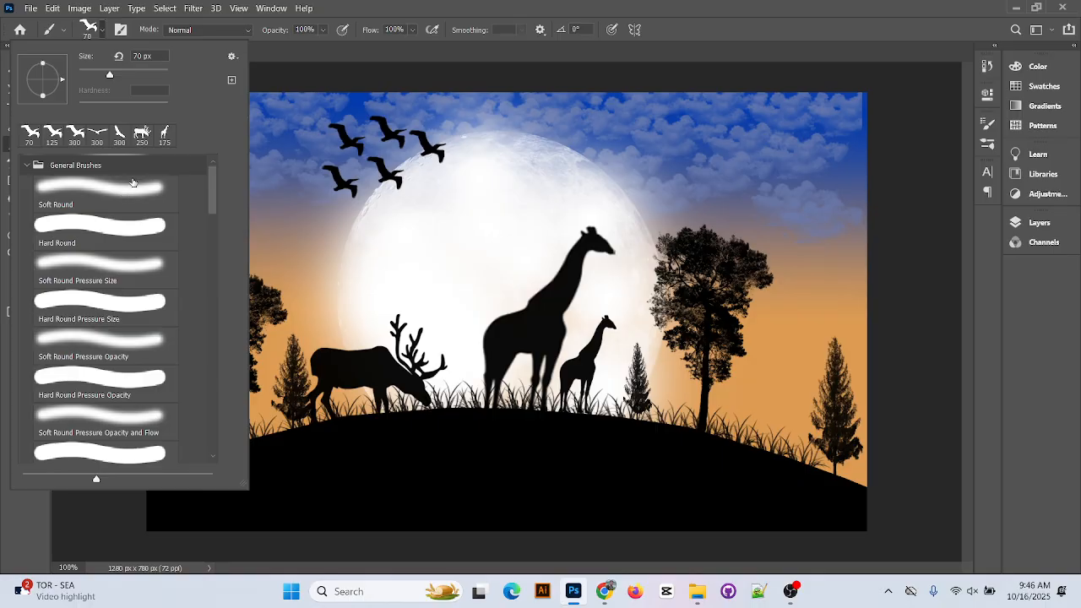
click(132, 184)
key(Return)
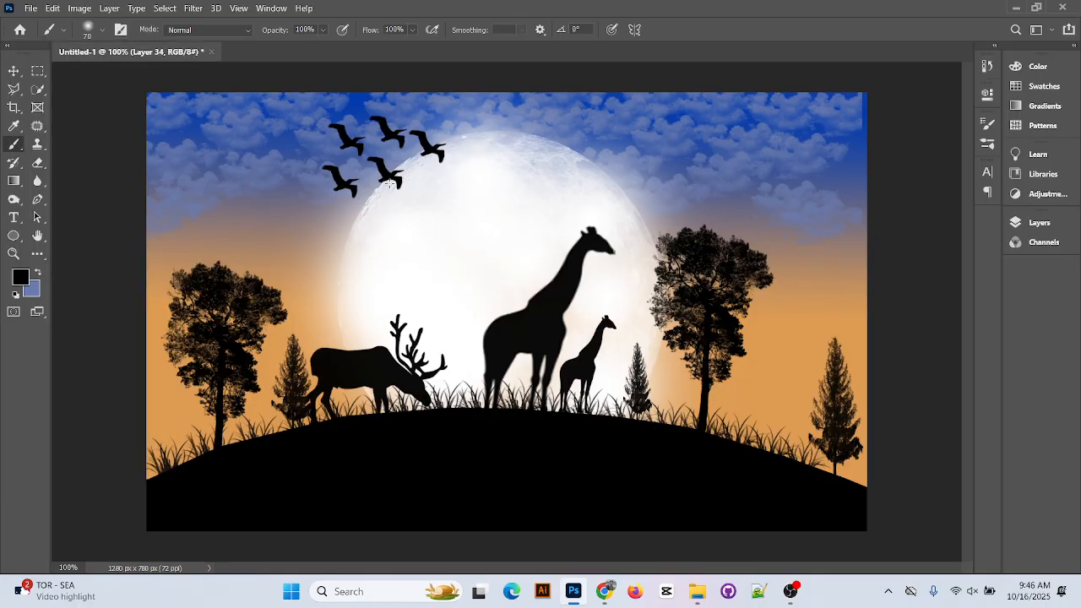
key(bracketleft)
key(bracketleft)
key(bracketleft)
key(bracketleft)
key(bracketleft)
key(bracketleft)
key(bracketleft)
click(20, 277)
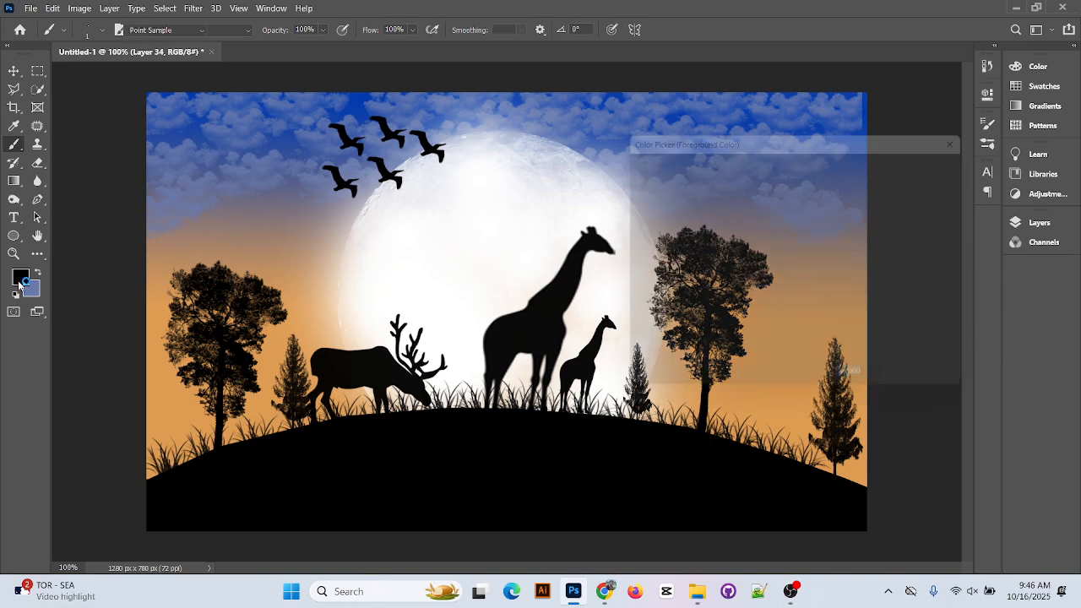
drag(672, 225, 614, 162)
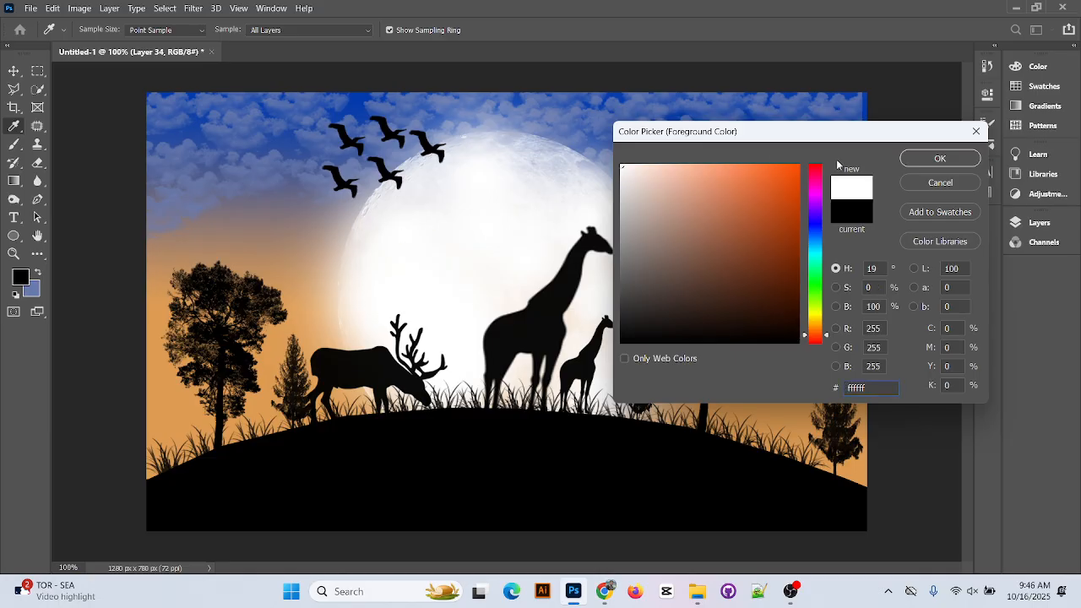
click(940, 158)
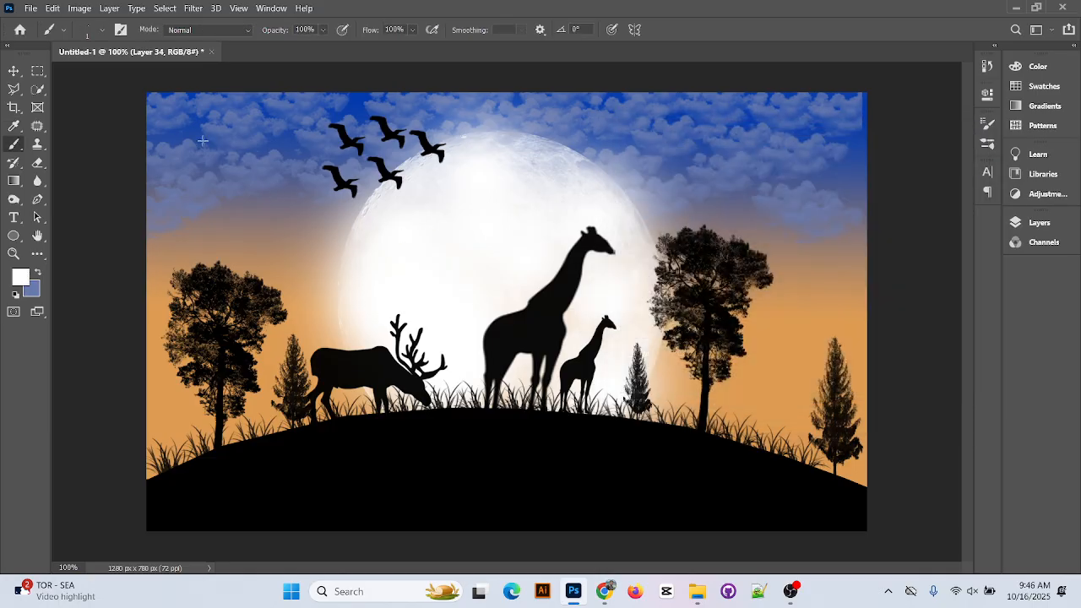
Dot white stars across the left sky around the bird flock
click(225, 179)
click(251, 205)
click(259, 137)
click(262, 177)
click(214, 139)
click(205, 166)
click(263, 123)
click(198, 123)
click(180, 143)
click(174, 161)
click(245, 145)
click(263, 160)
Scatter white stars above the moon and throughout the right sky among the clouds
click(400, 110)
click(419, 105)
click(666, 108)
click(777, 113)
click(814, 142)
click(845, 202)
click(767, 185)
click(747, 184)
click(719, 169)
click(730, 130)
click(791, 169)
click(819, 170)
click(836, 98)
click(855, 167)
click(854, 180)
click(706, 107)
drag(725, 106, 729, 108)
click(806, 136)
click(819, 145)
click(819, 155)
Save the document to the Desktop as 'Class 14.psd', accepting the PSD format options
click(29, 8)
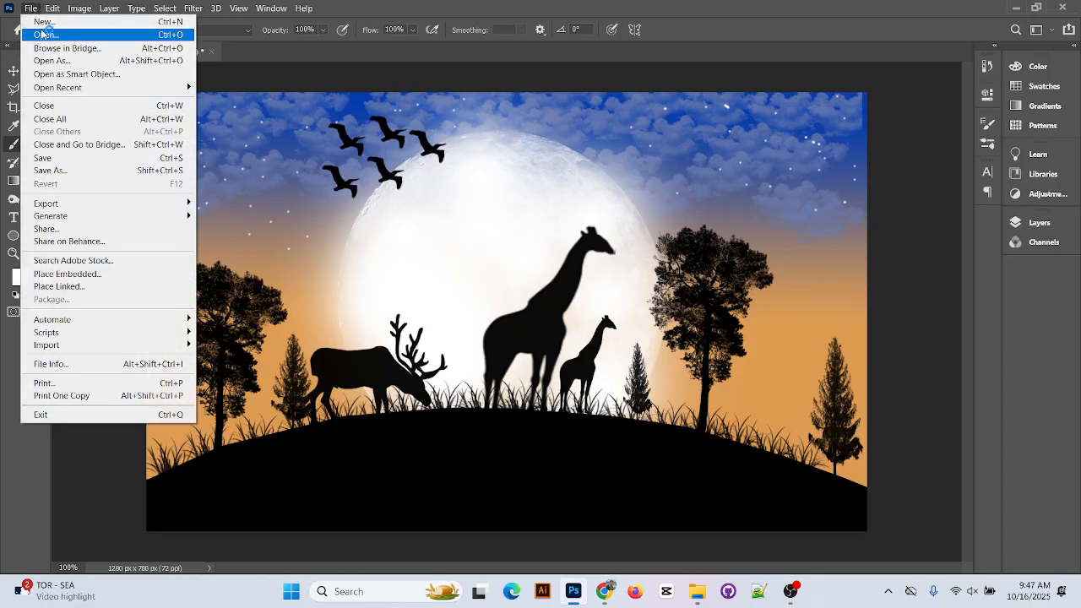
click(76, 153)
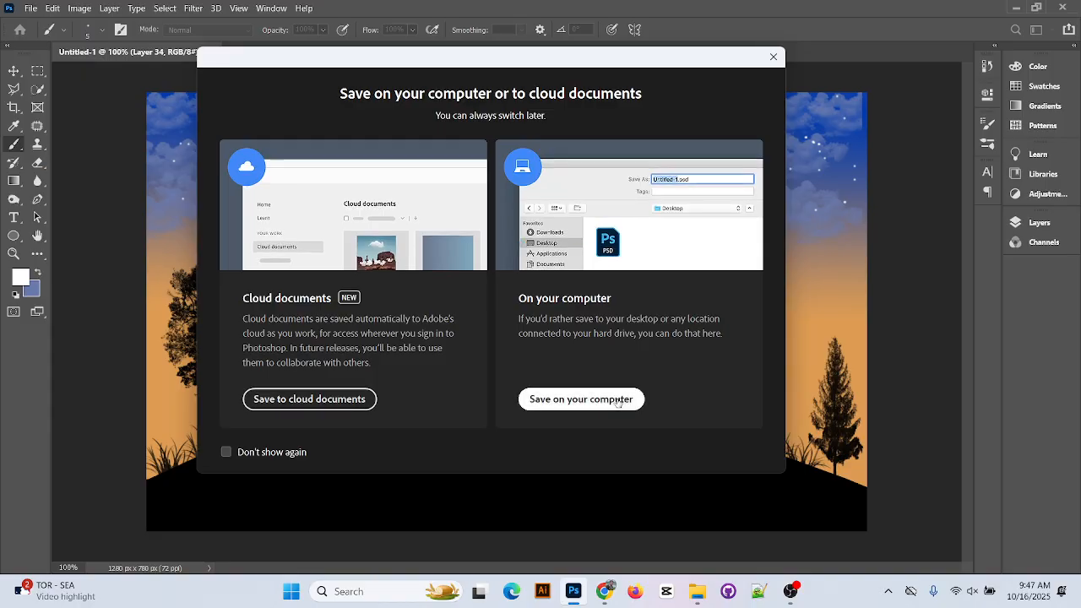
click(581, 399)
click(39, 143)
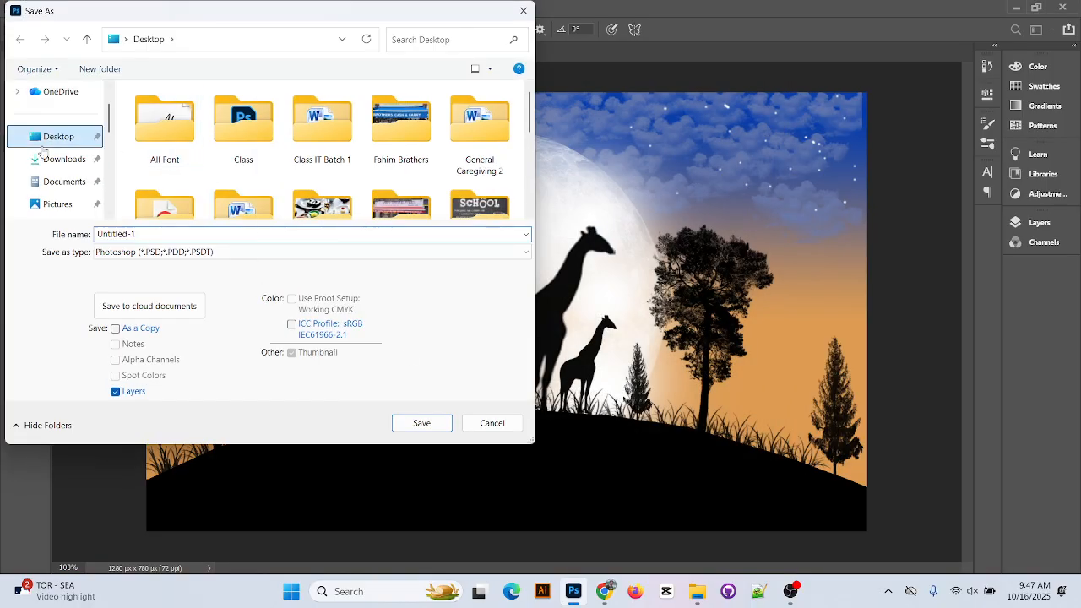
click(174, 234)
text(C)
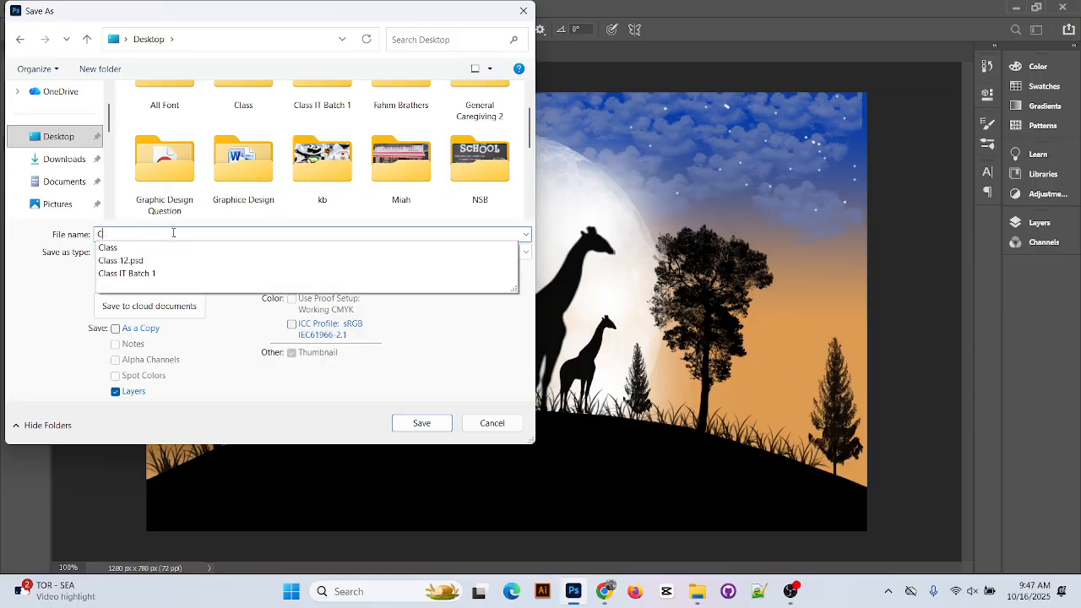
text(LAa)
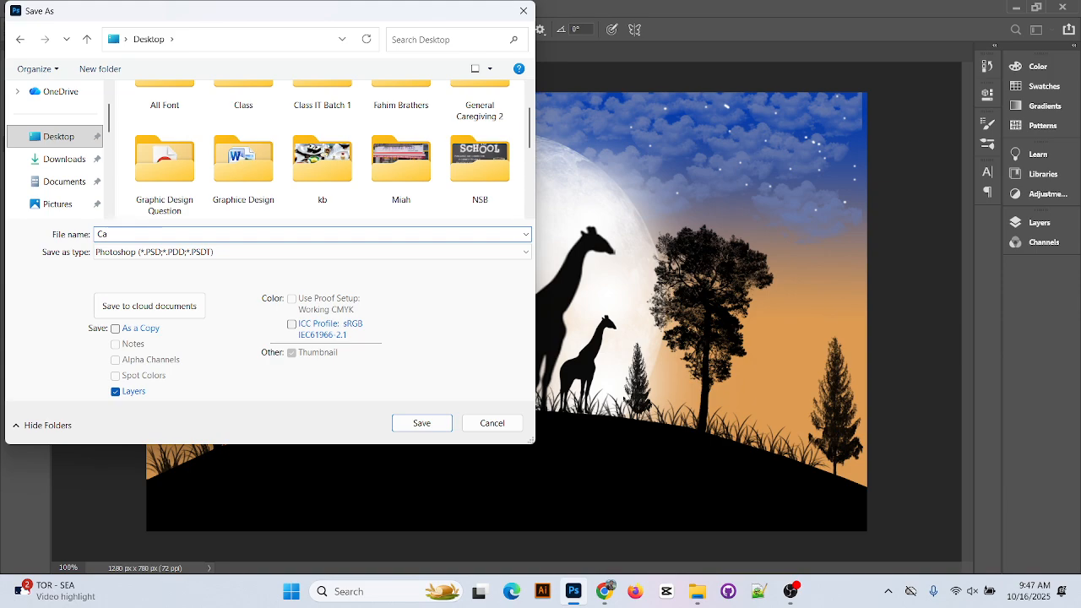
key(BackSpace)
text(ls)
key(BackSpace)
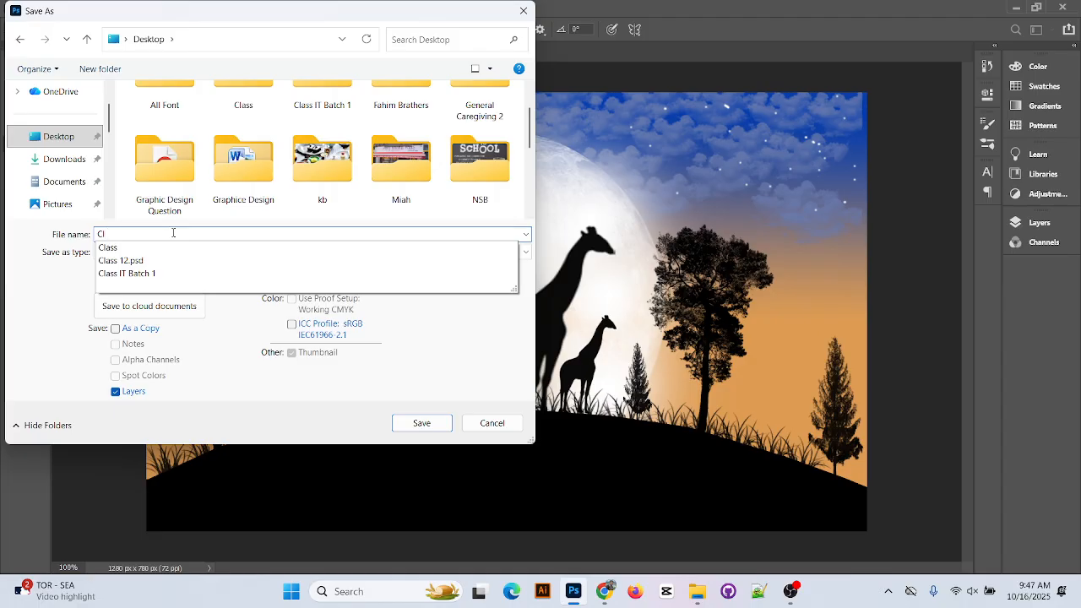
text(asss 14)
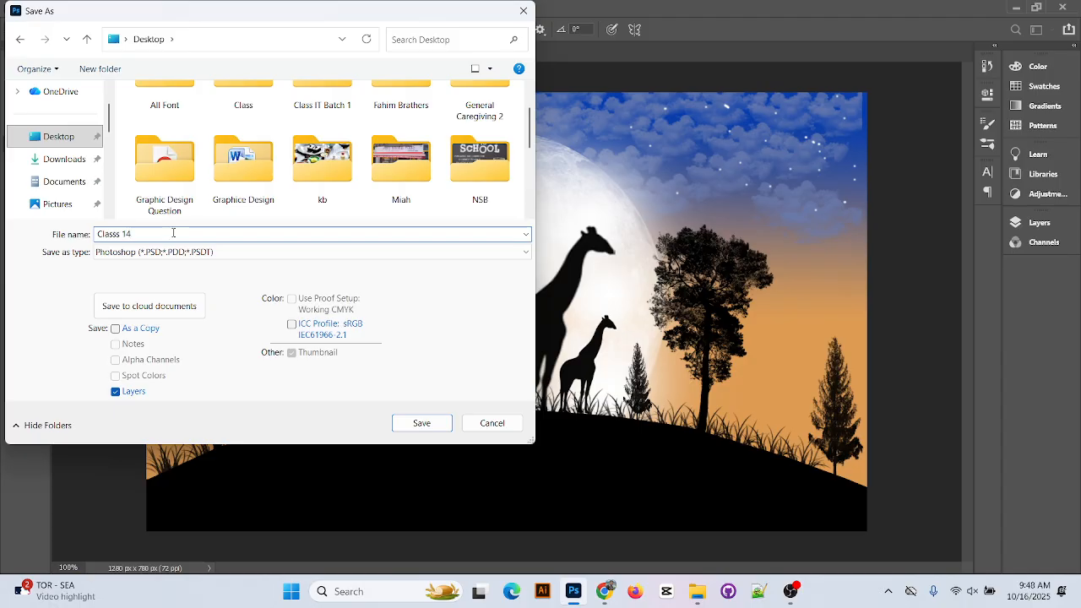
key(Return)
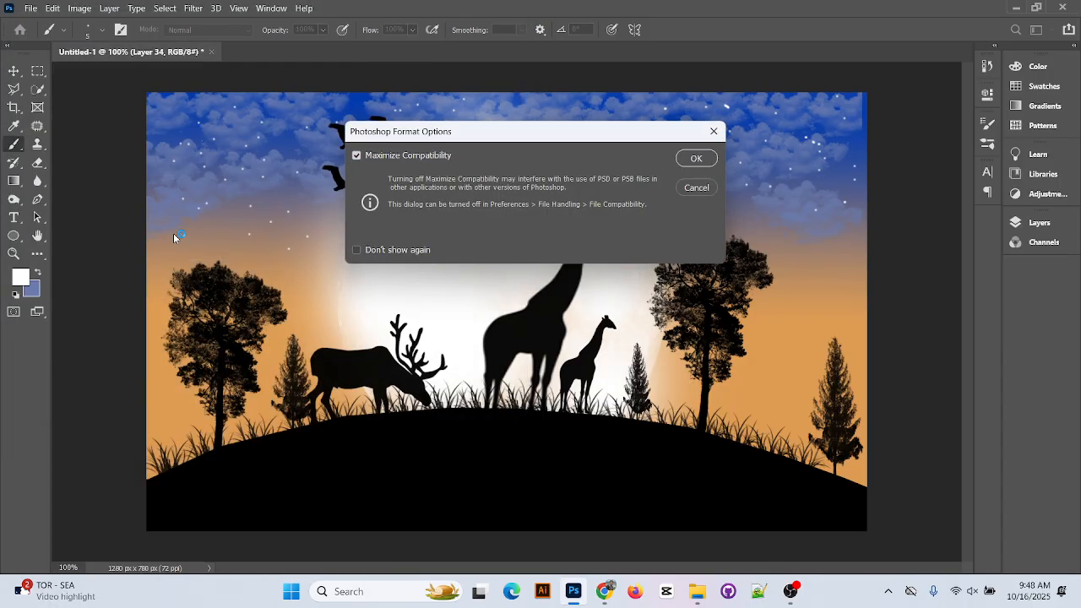
click(711, 160)
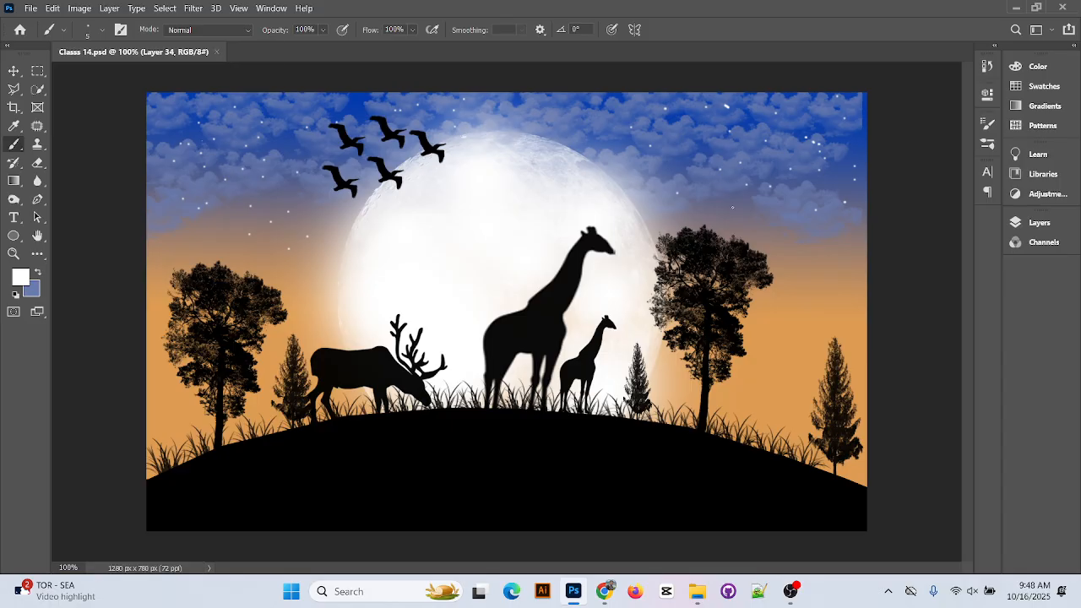
Return to the landscape photoshop image results, preview the palm-tree sunset image and zoom out
click(604, 591)
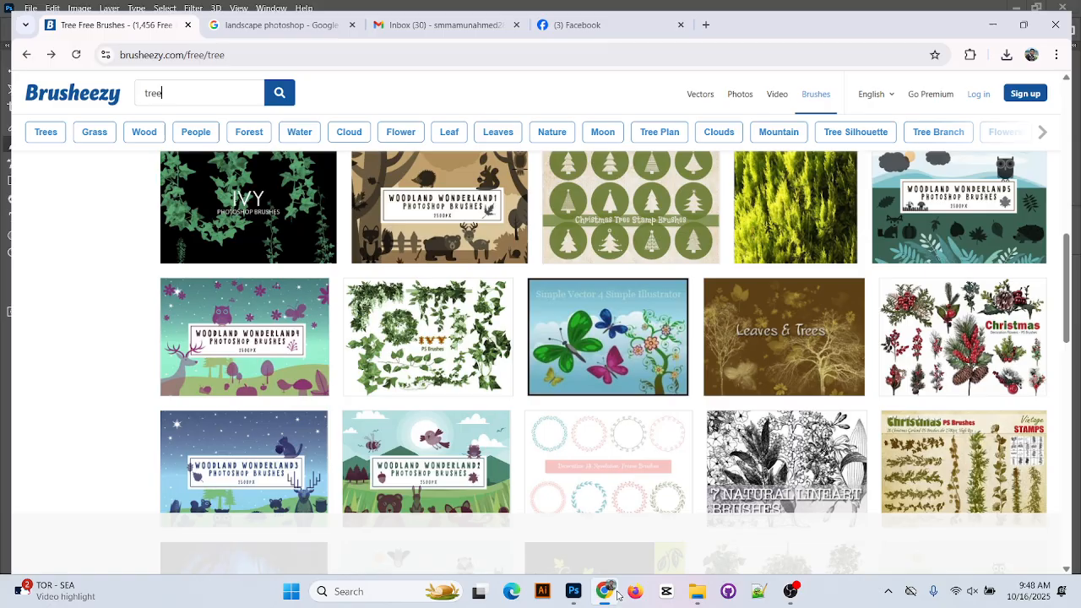
scroll(507, 410, up, 5)
scroll(505, 410, up, 5)
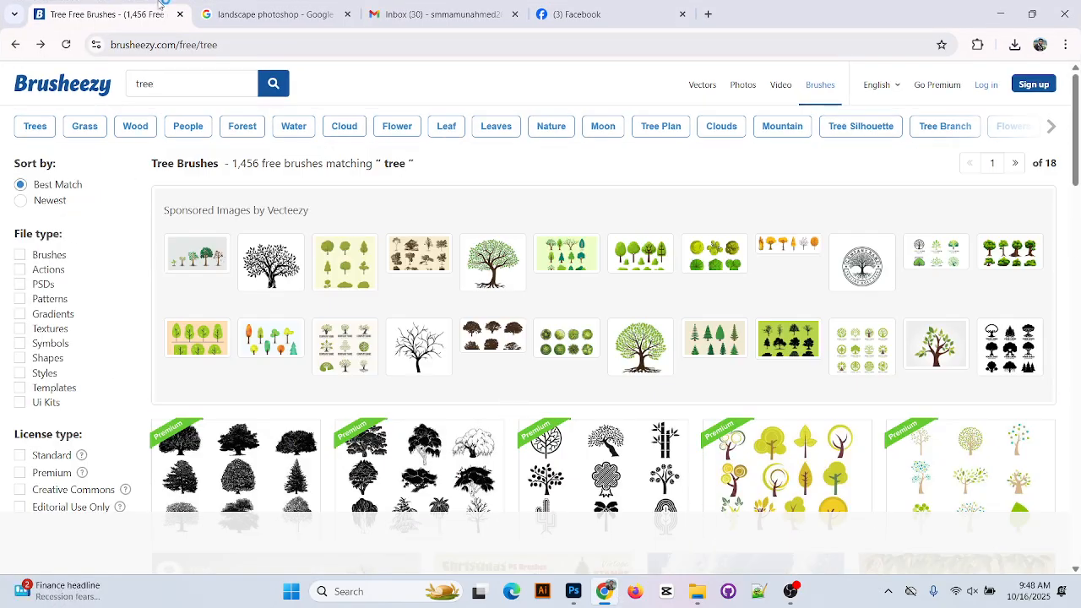
click(271, 15)
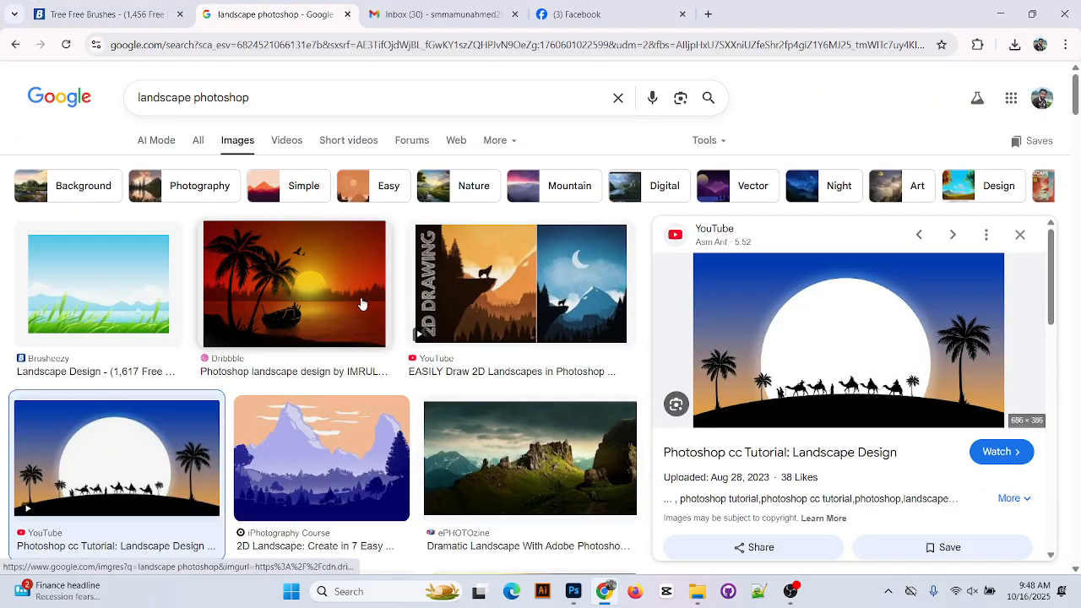
click(362, 302)
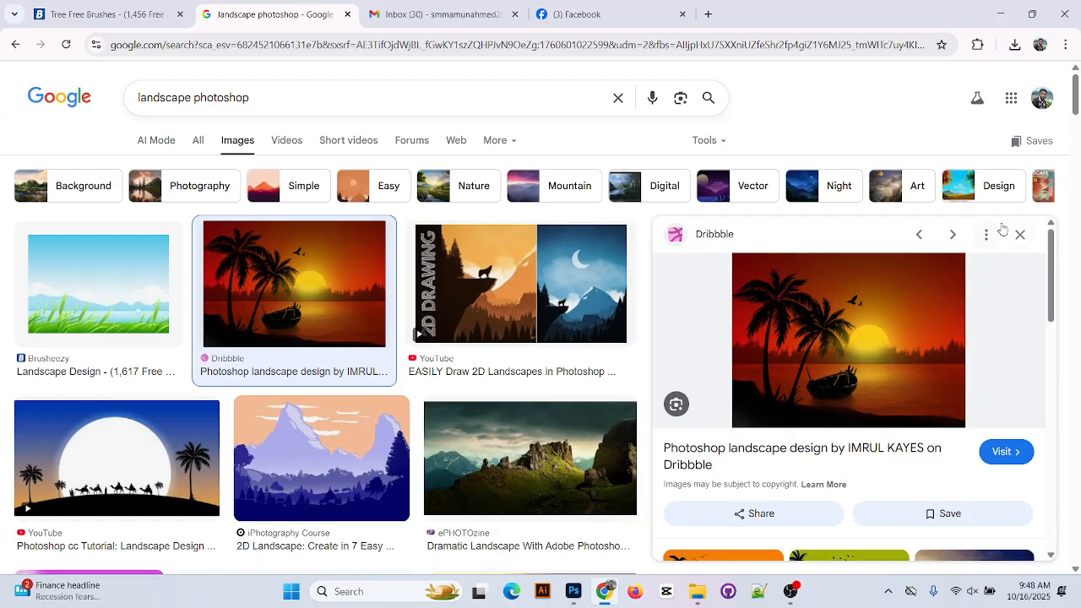
key(ctrl+minus)
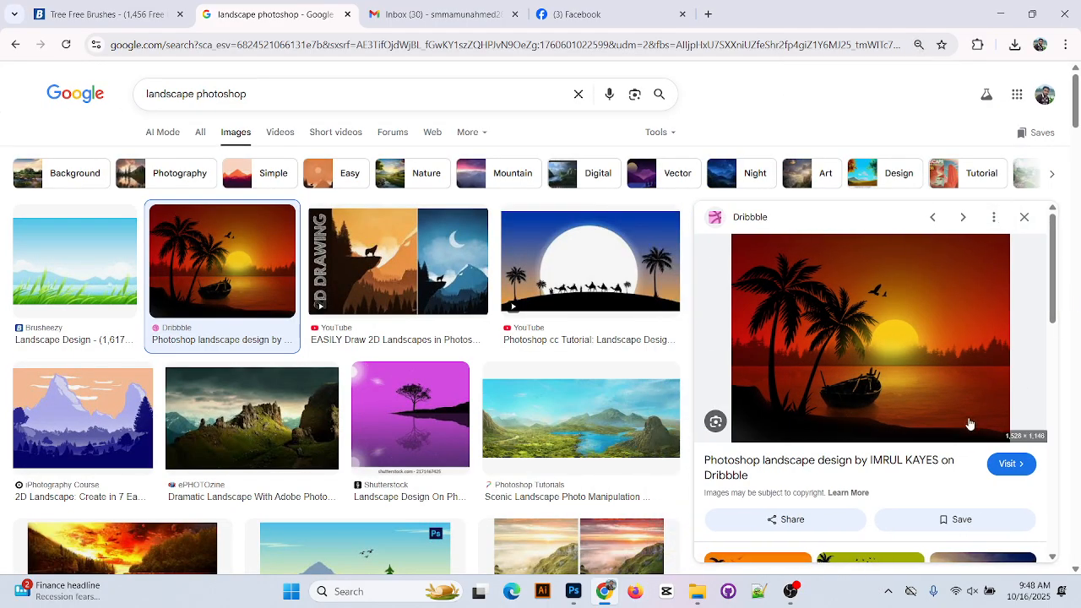
scroll(1001, 381, down, 1)
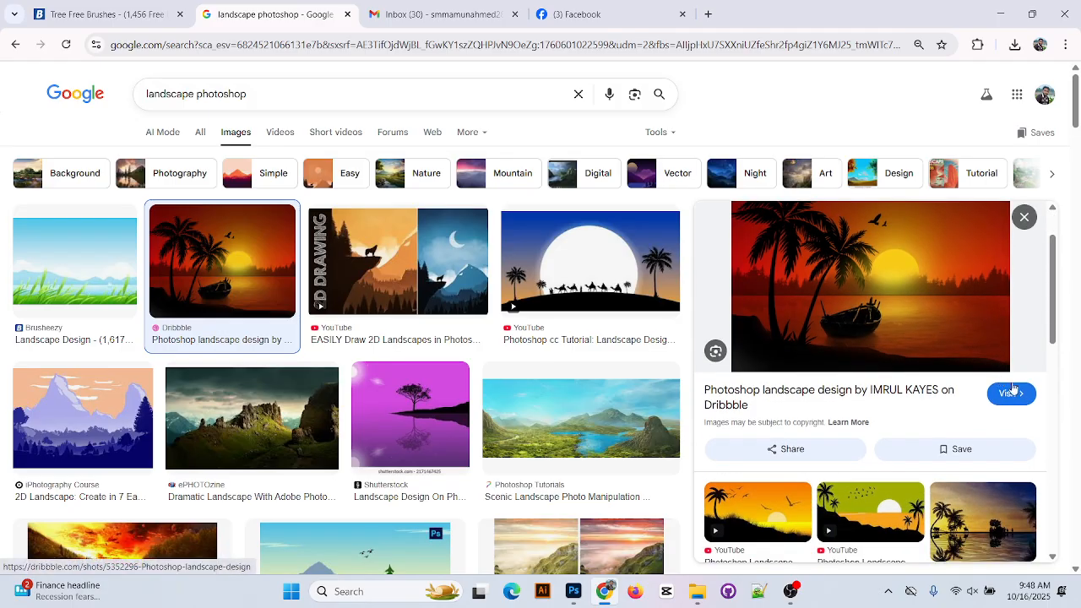
scroll(906, 349, up, 1)
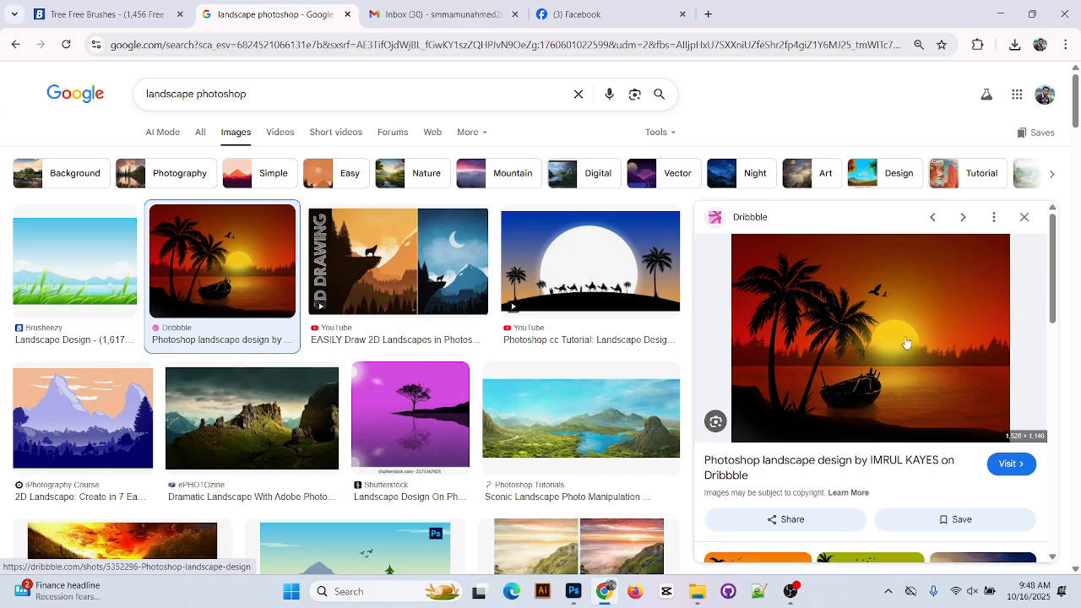
scroll(693, 366, down, 2)
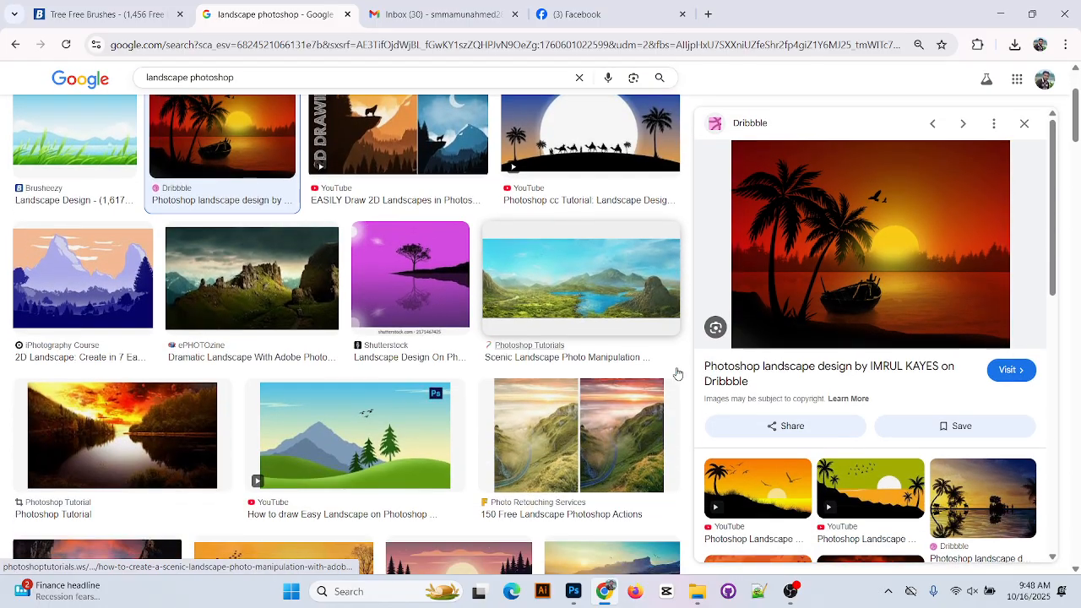
scroll(637, 283, up, 2)
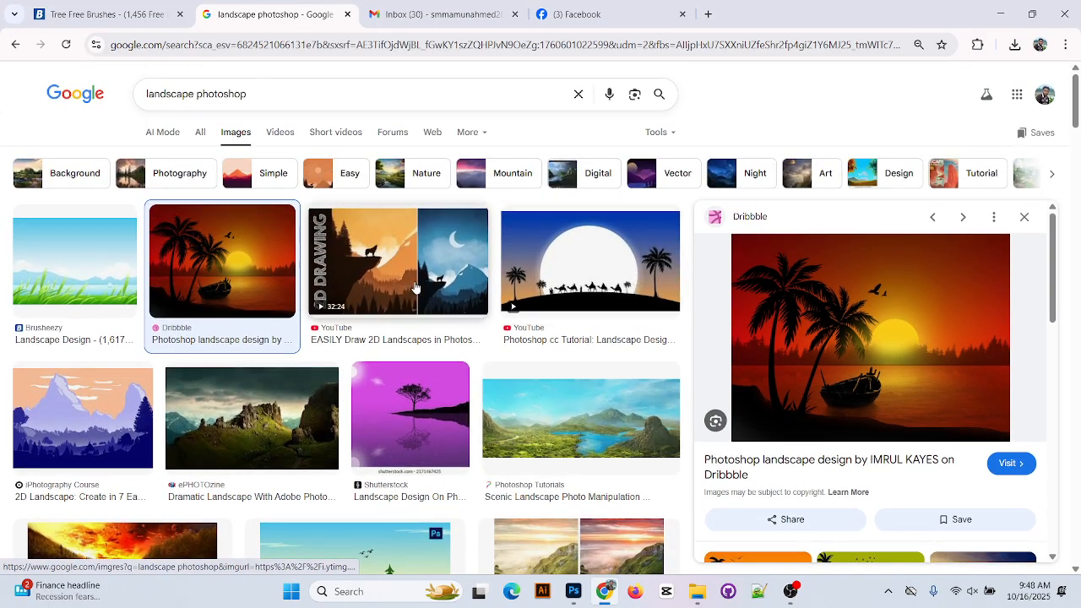
Preview several landscape results, then open all images related to the Darken Landscape deer silhouette design
click(413, 287)
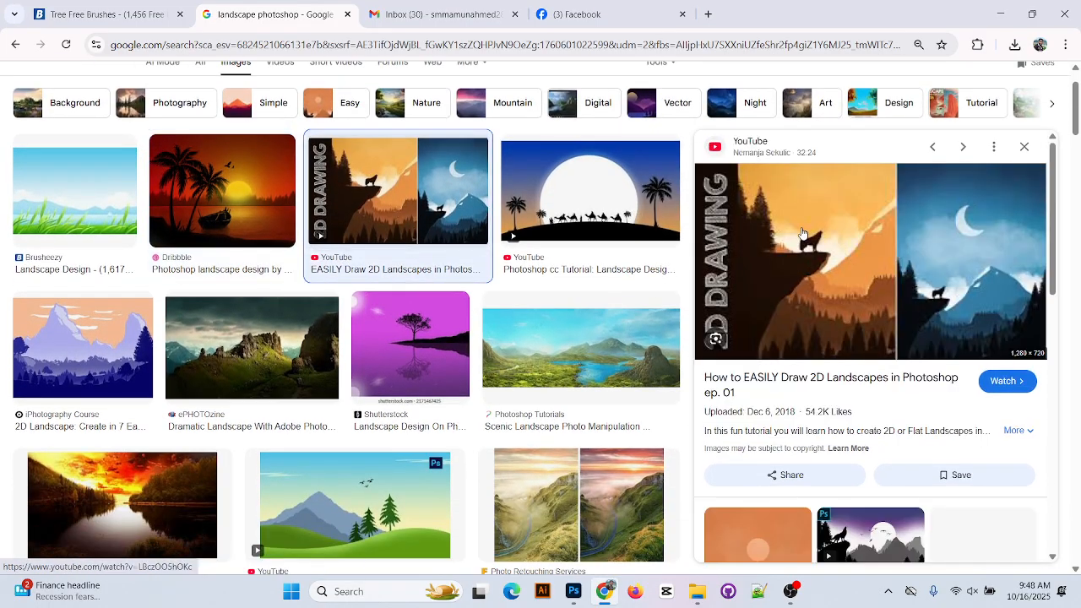
scroll(581, 346, down, 2)
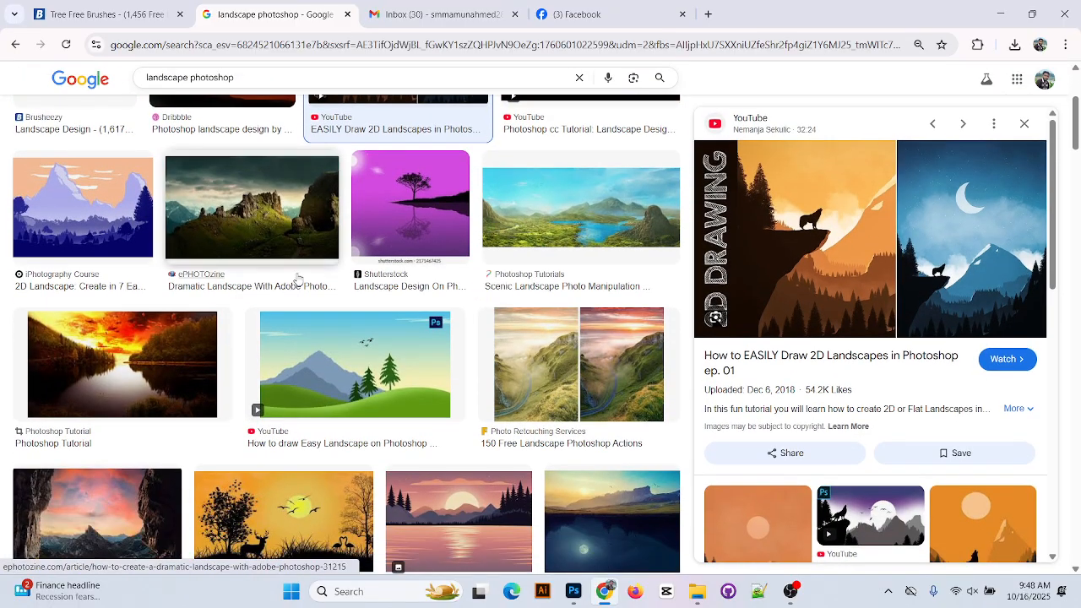
click(581, 207)
click(407, 200)
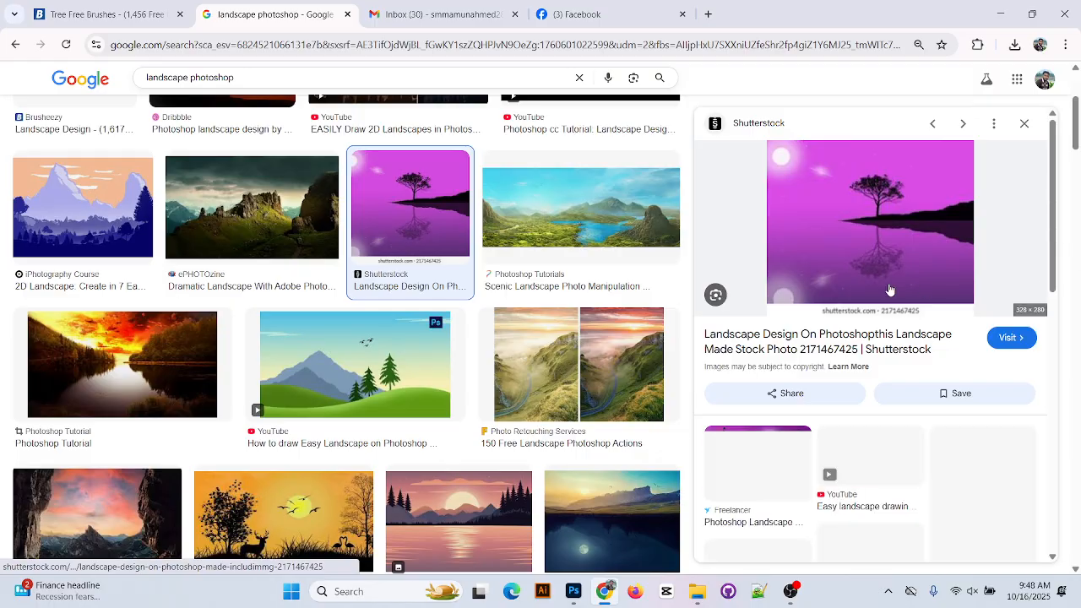
scroll(315, 375, down, 2)
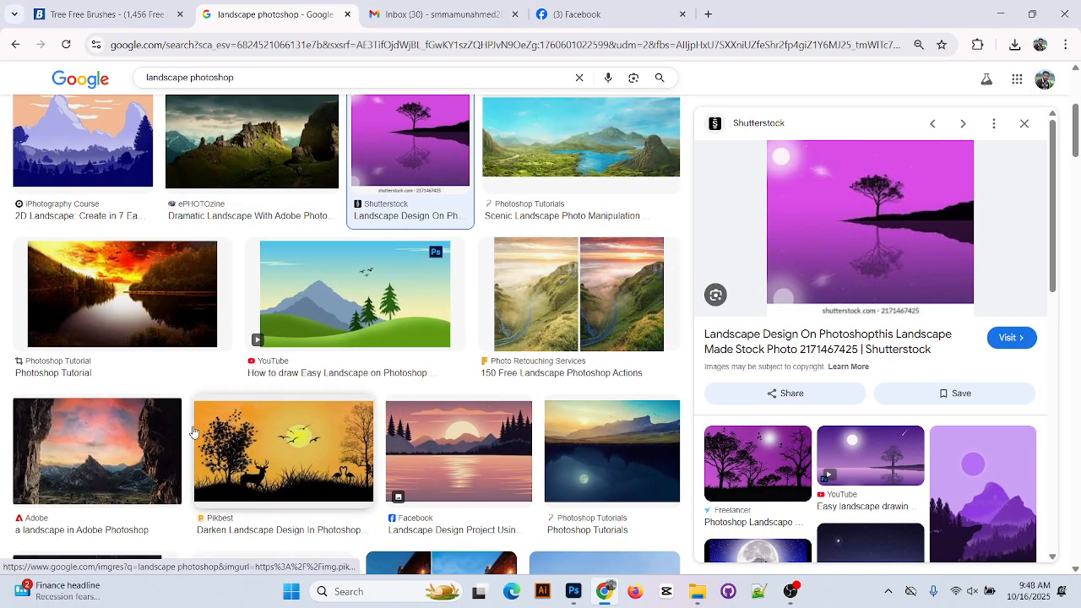
click(315, 375)
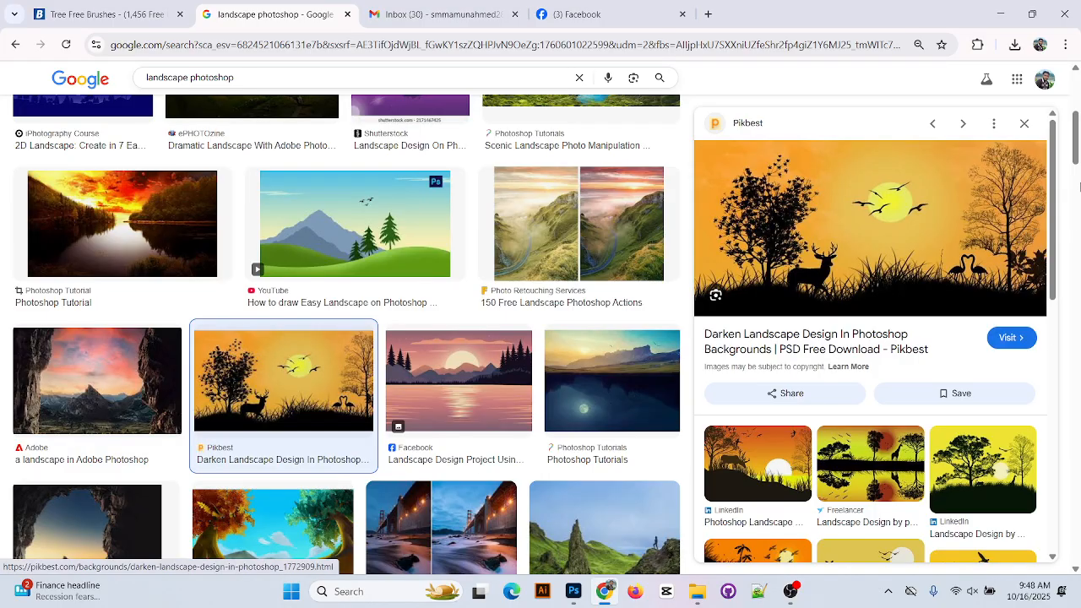
scroll(956, 435, down, 2)
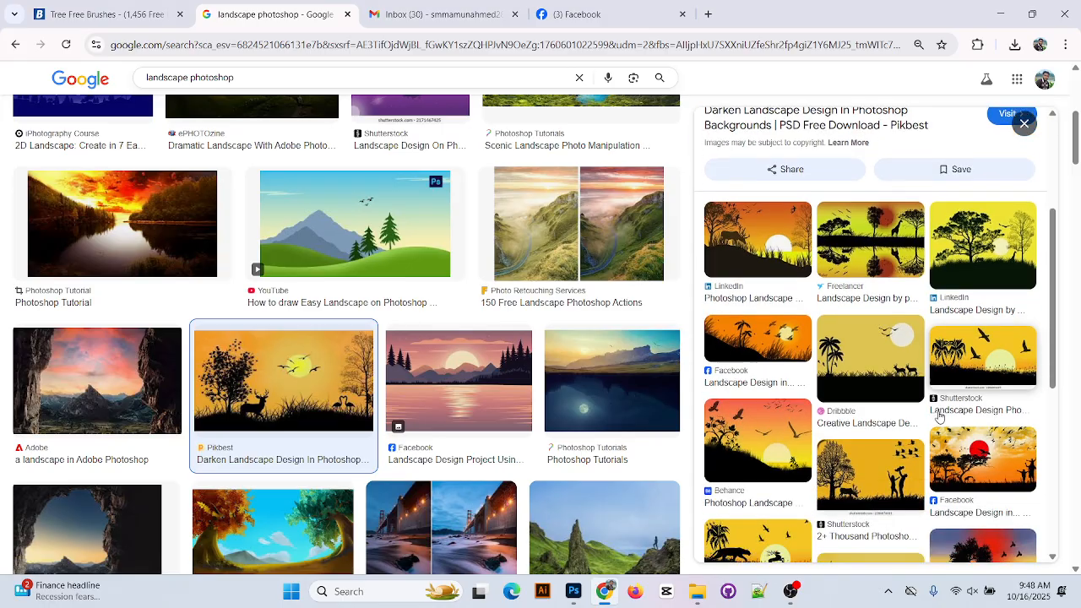
scroll(958, 439, down, 5)
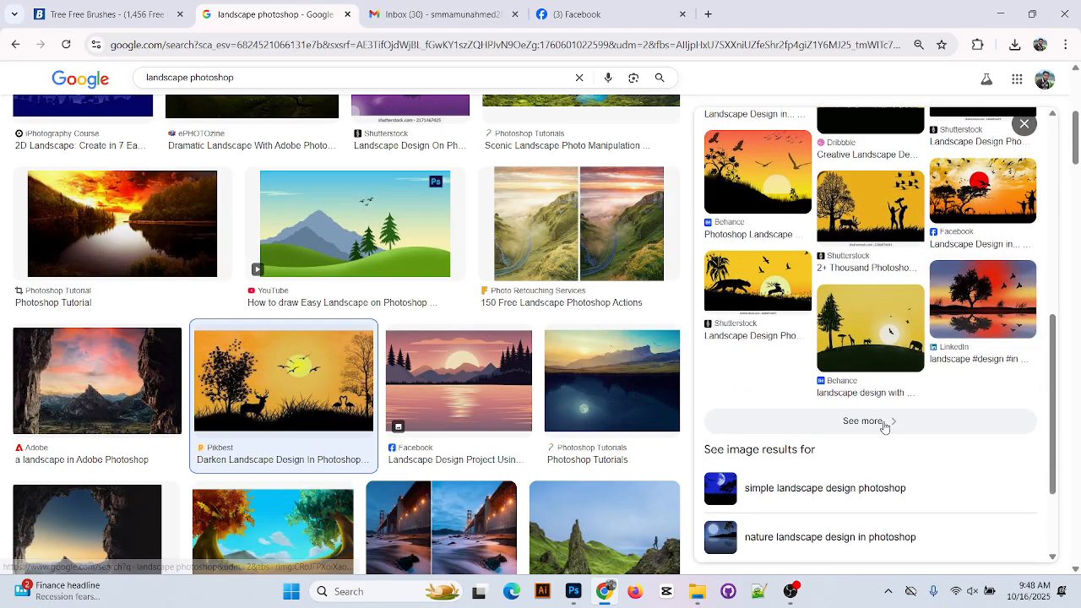
click(885, 422)
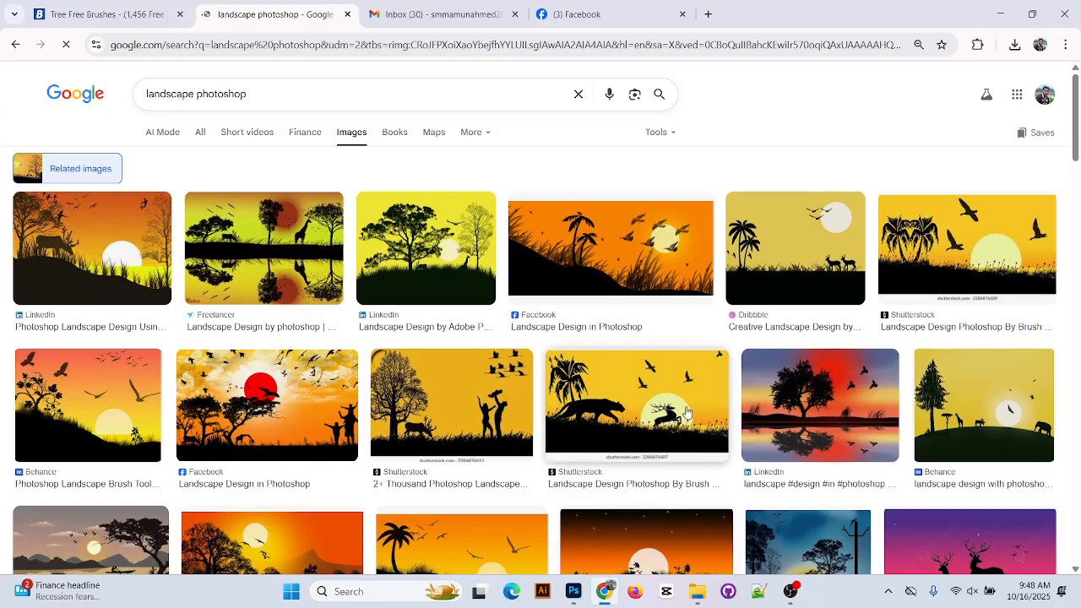
Preview the panther-and-leaping-deer silhouette and the palm-tree sunset designs in Google Images
click(712, 405)
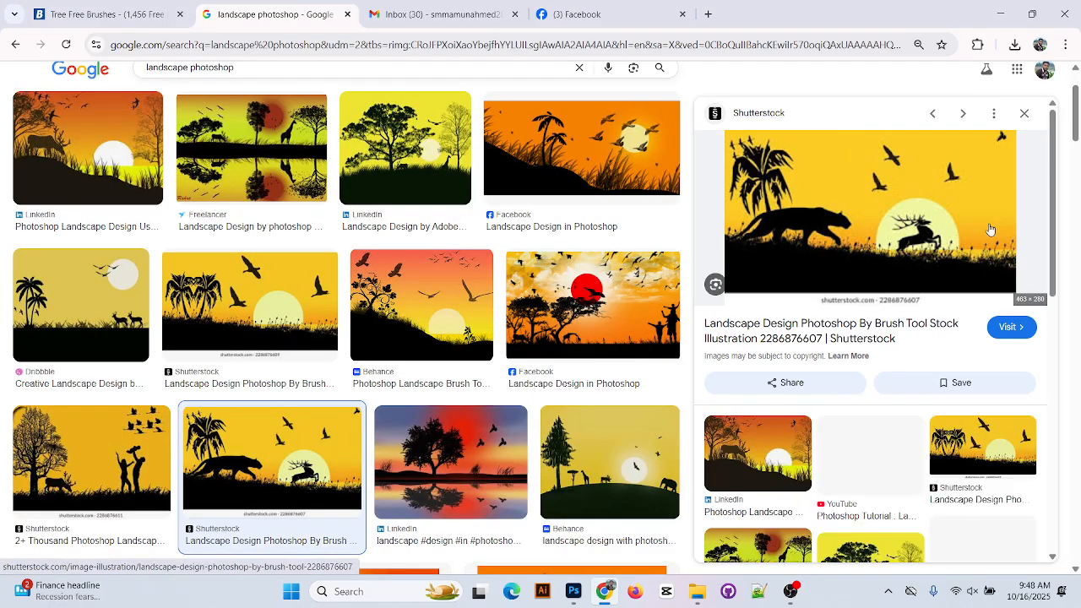
scroll(914, 356, down, 3)
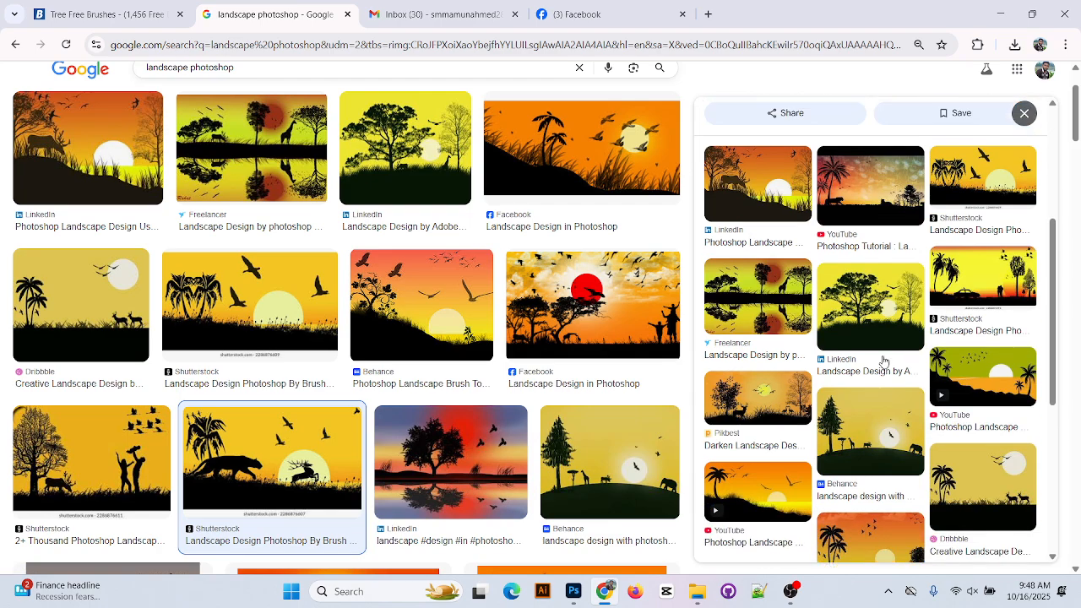
click(277, 319)
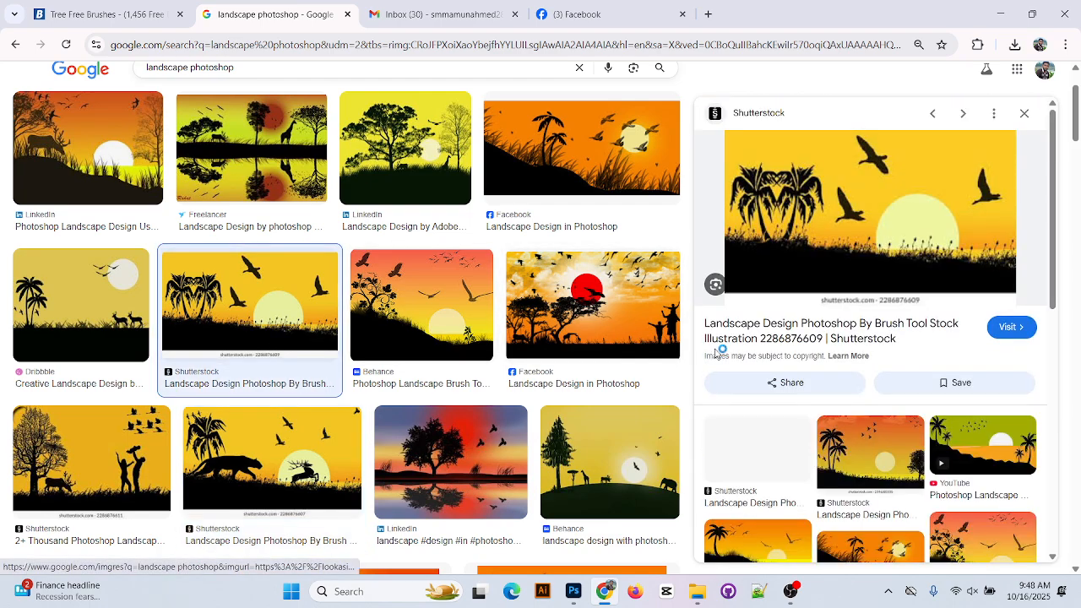
scroll(905, 261, down, 3)
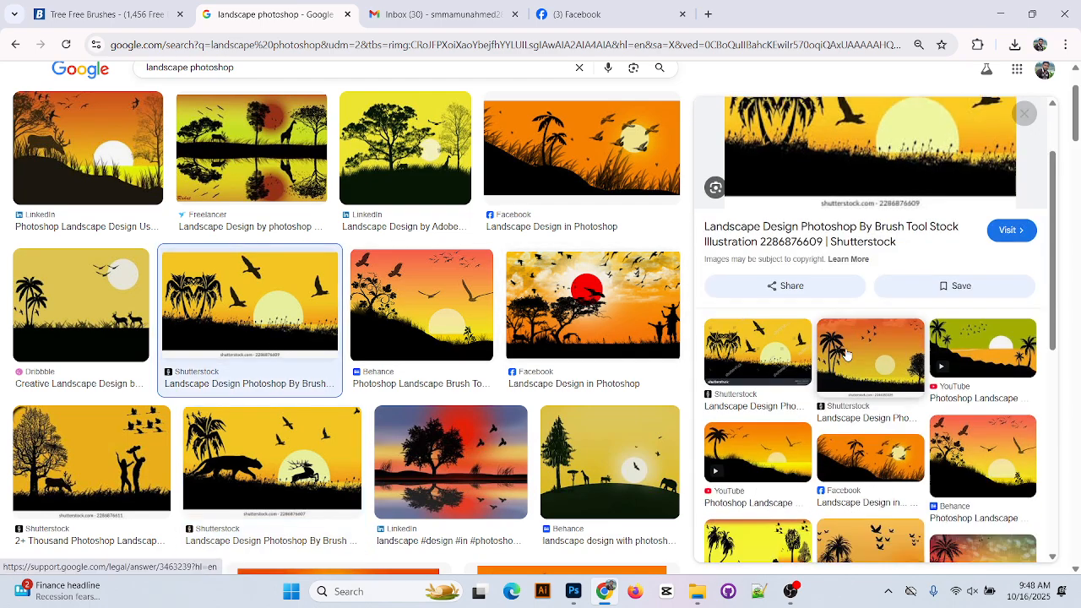
click(900, 329)
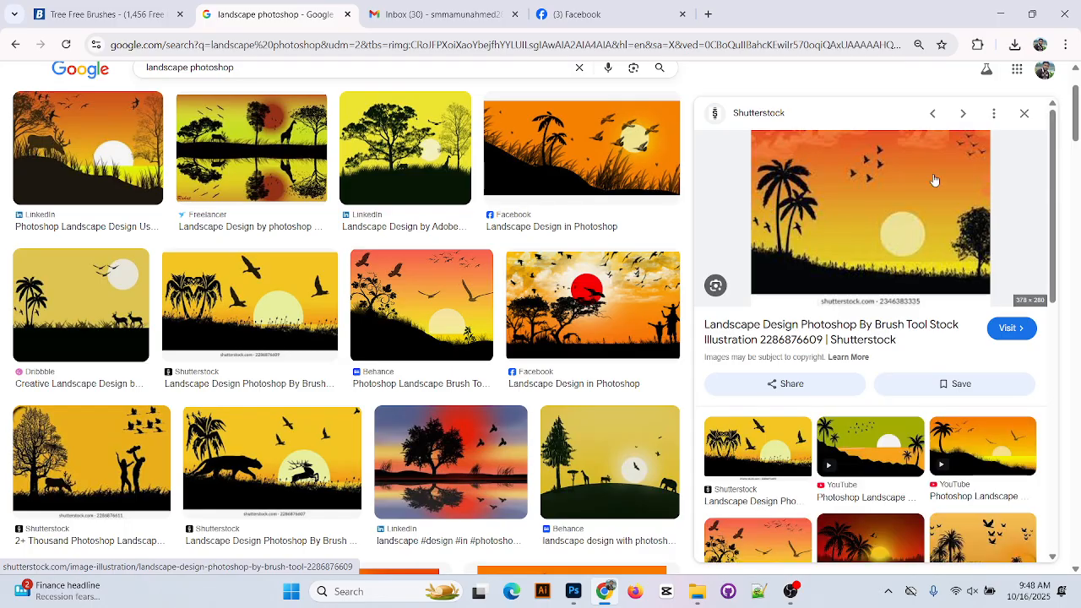
scroll(422, 380, down, 3)
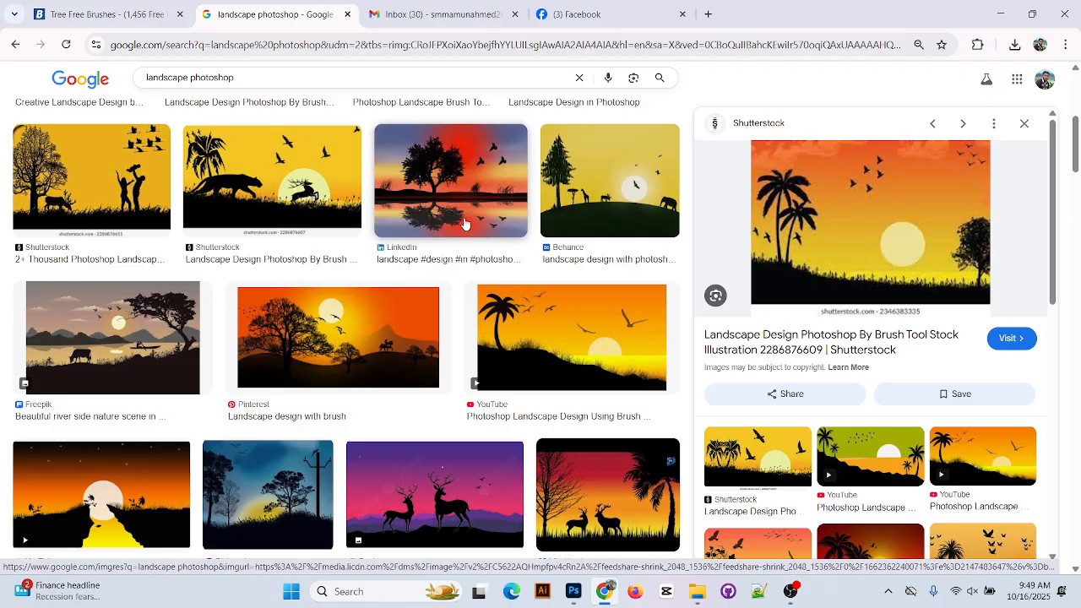
Preview the brush landscape, deer-on-purple-sunset, green-hillside palm and yellow-river sunset results
click(324, 395)
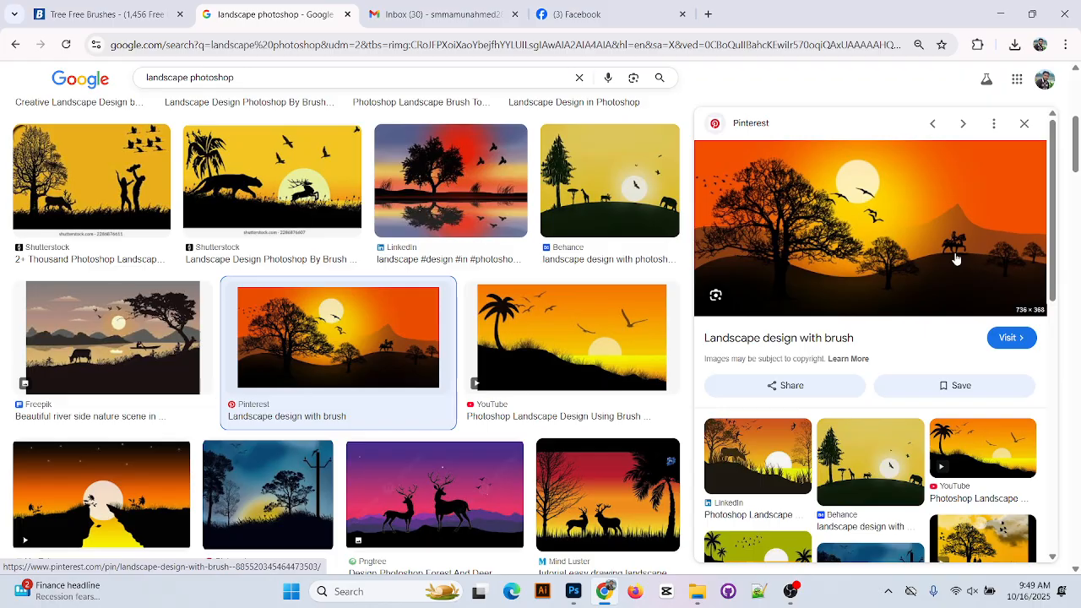
scroll(905, 245, down, 5)
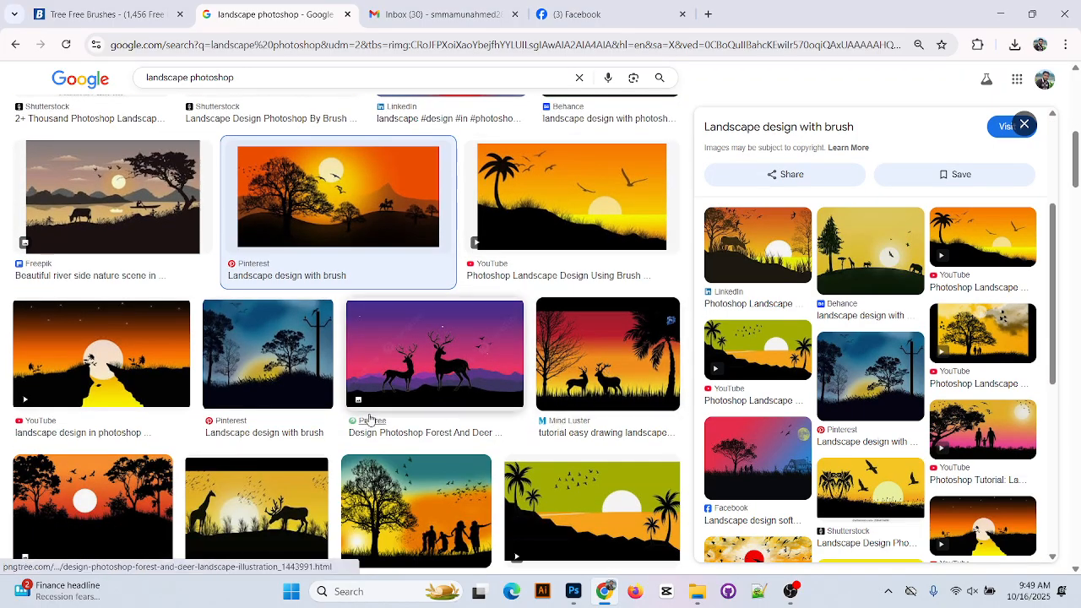
click(369, 420)
scroll(757, 473, down, 3)
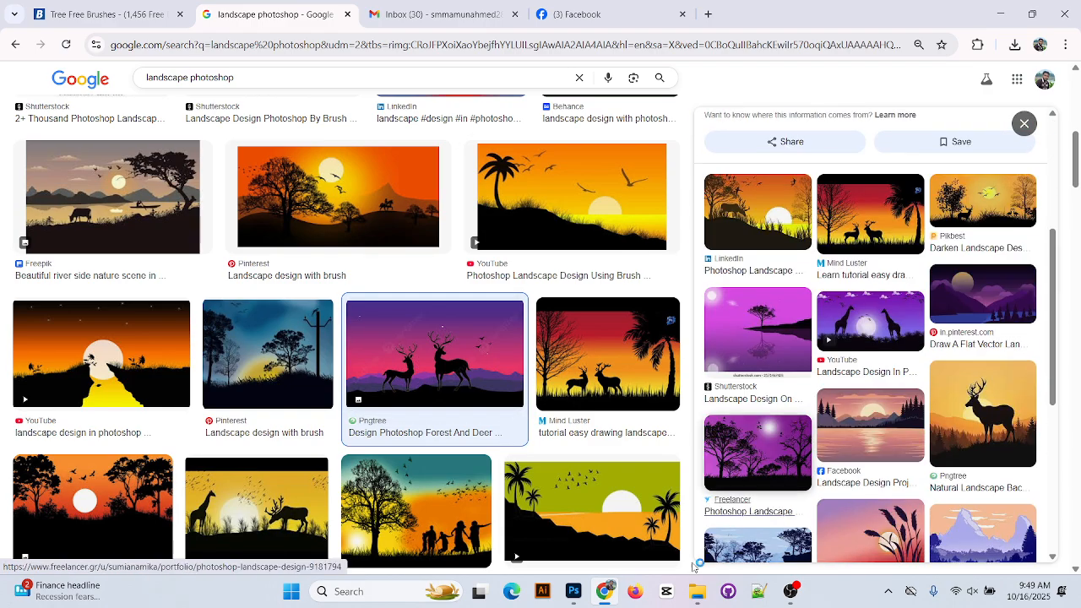
click(619, 520)
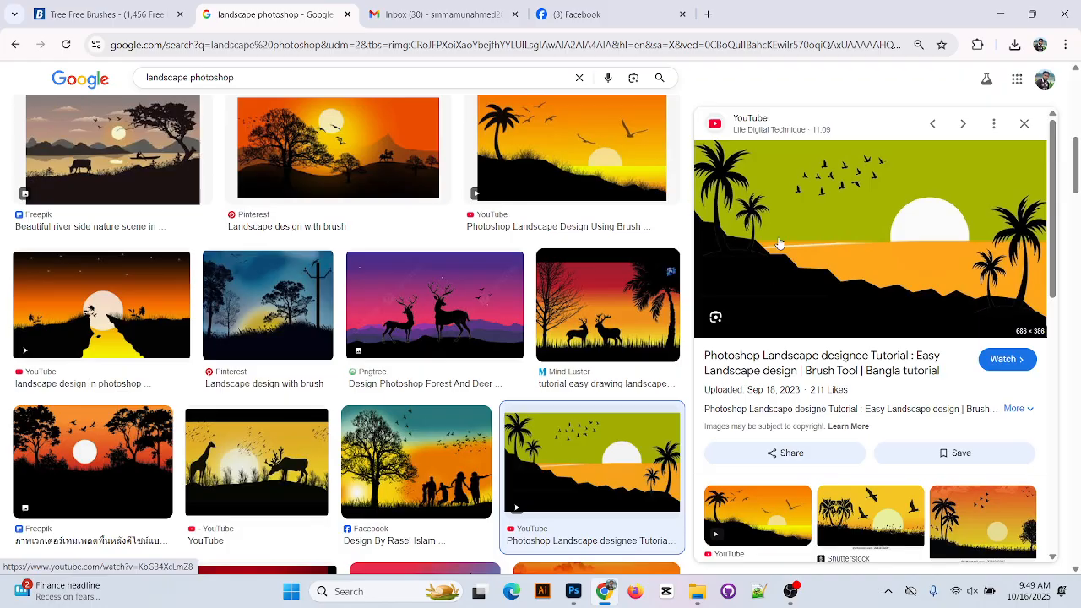
click(93, 316)
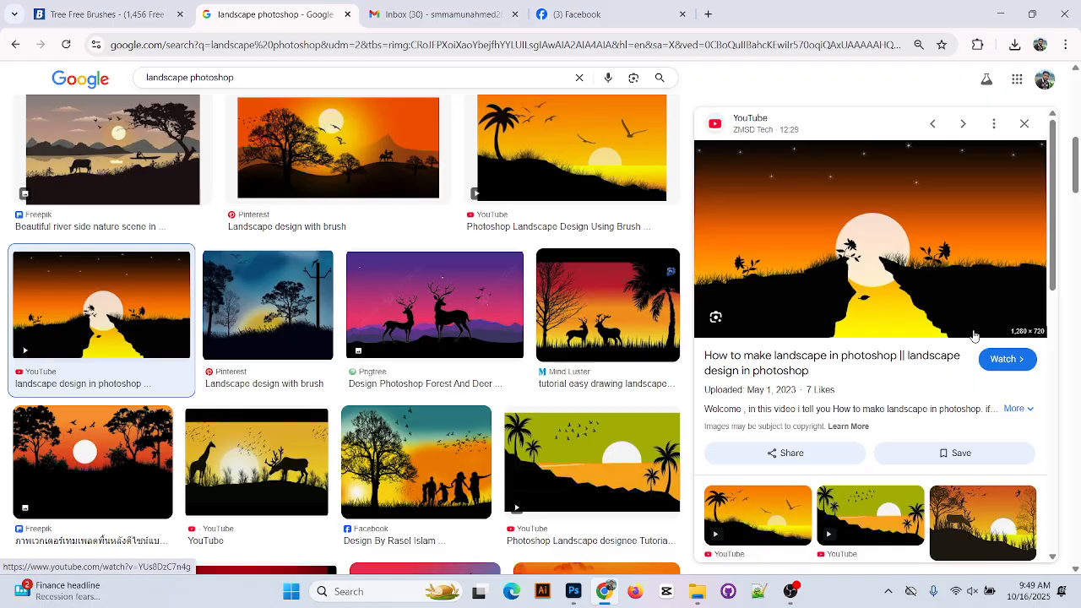
Browse further down the image results, then switch to the OBS Studio window
scroll(984, 335, down, 3)
scroll(237, 422, down, 3)
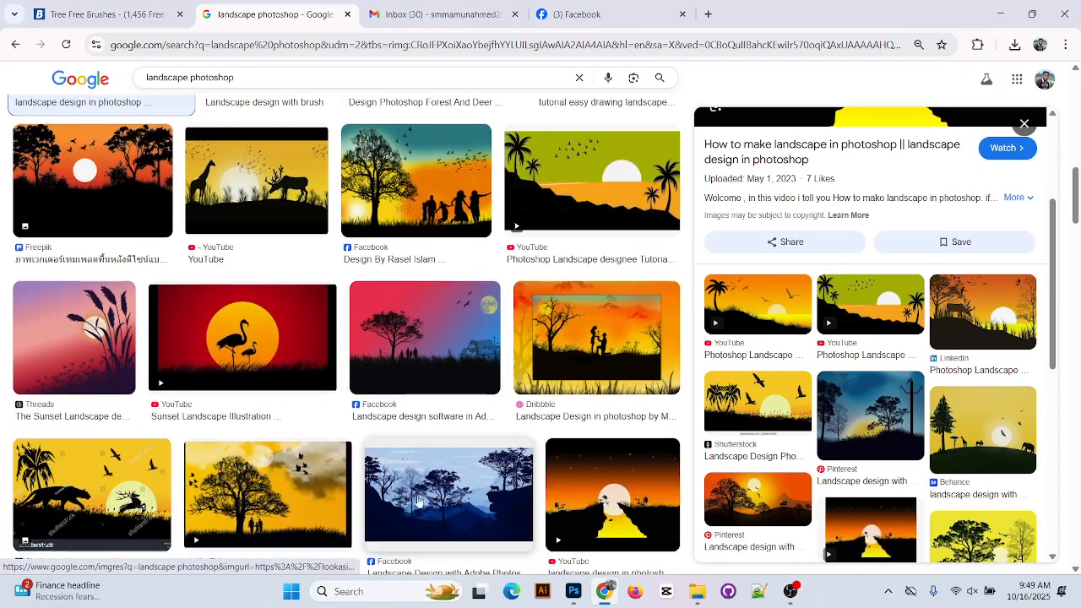
scroll(253, 456, up, 8)
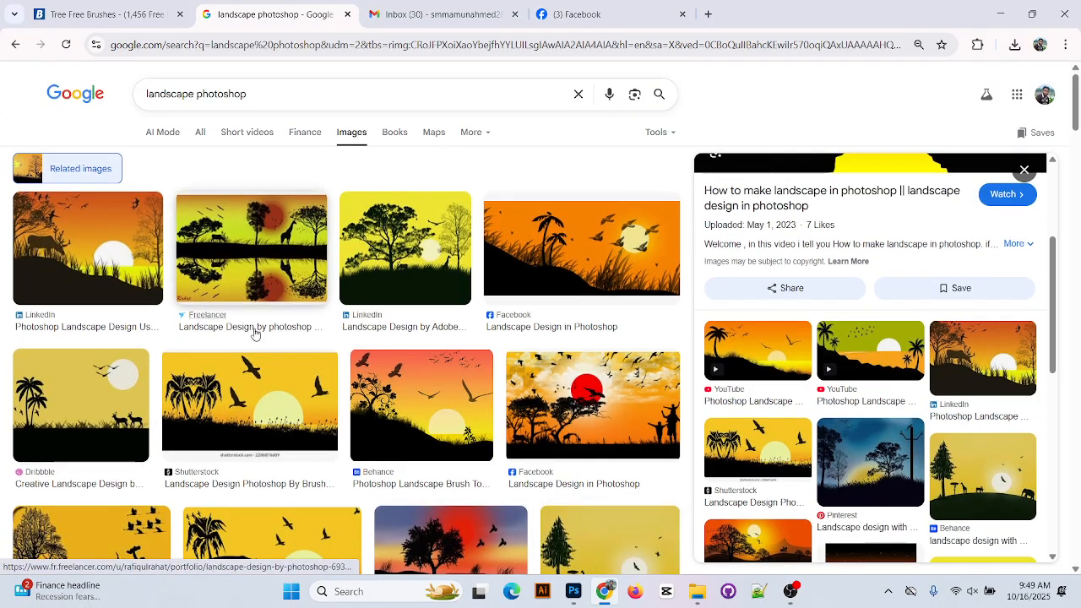
scroll(525, 390, down, 1)
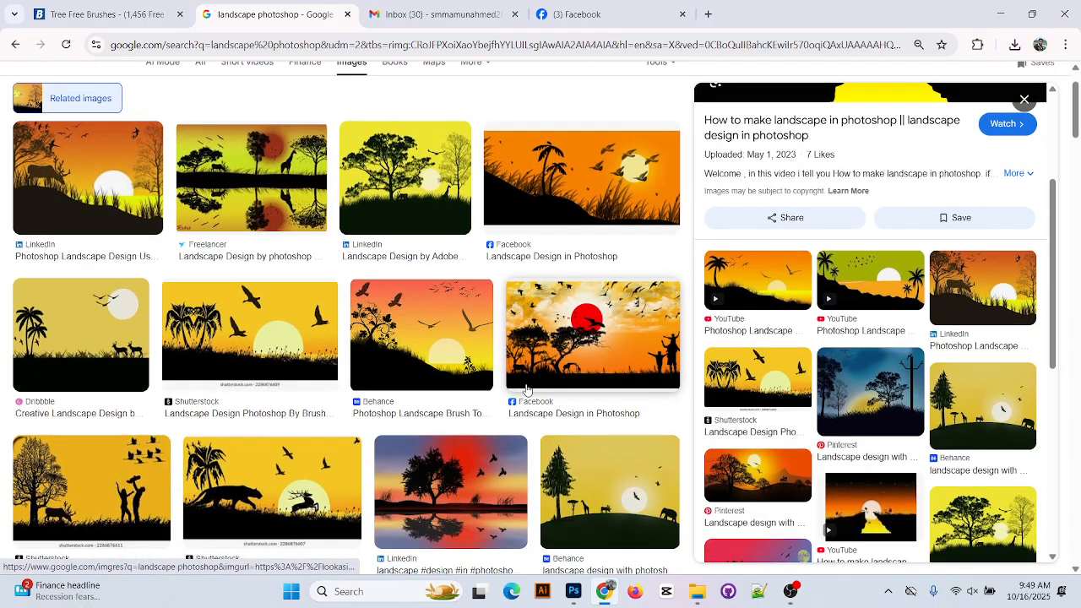
scroll(525, 390, down, 3)
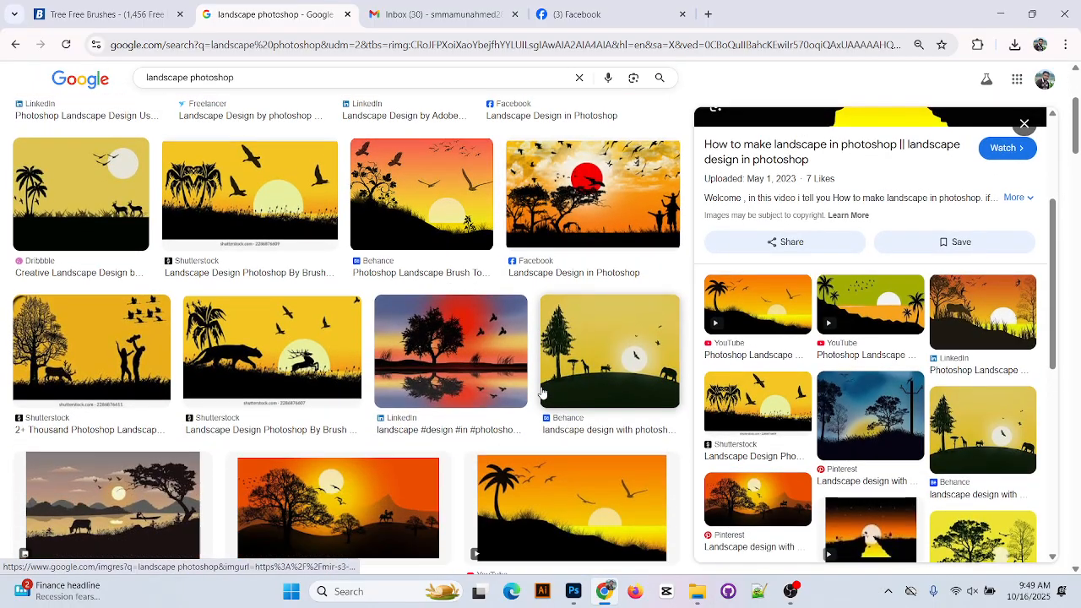
scroll(542, 394, down, 2)
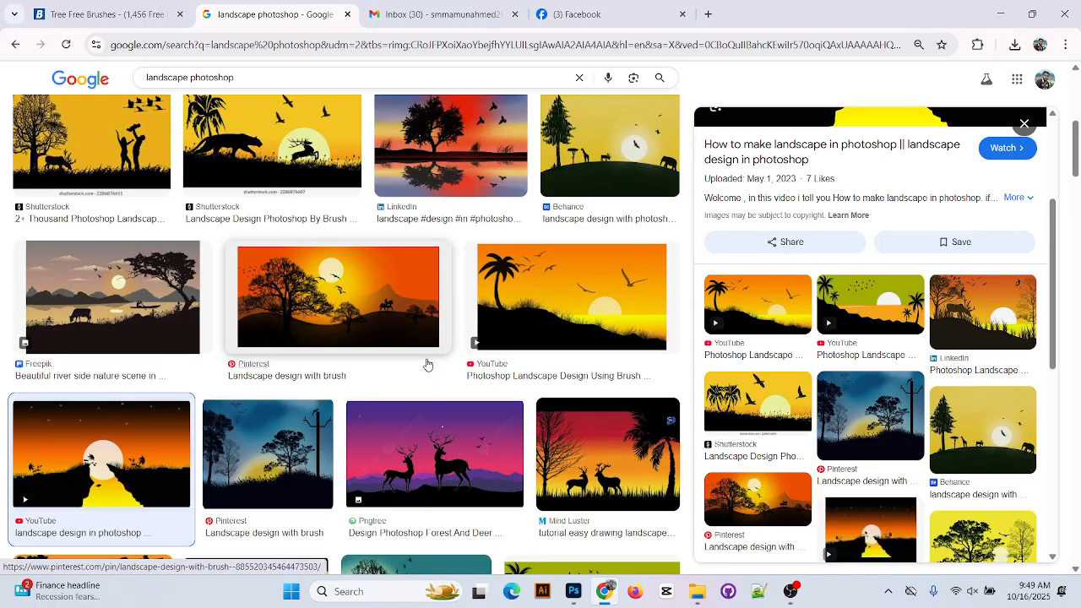
scroll(428, 372, down, 7)
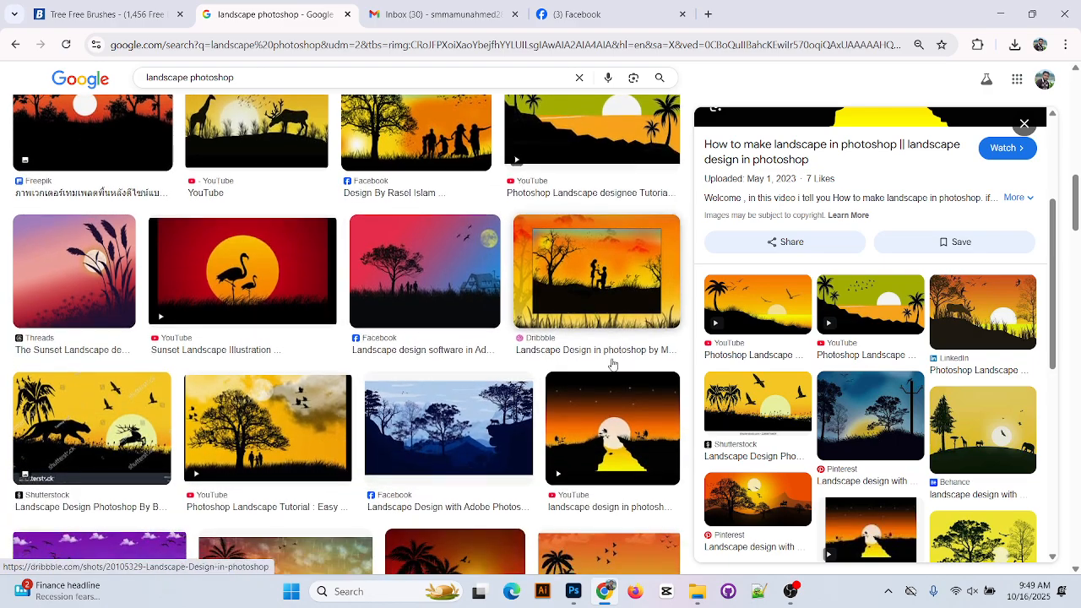
scroll(390, 321, down, 4)
scroll(390, 321, down, 1)
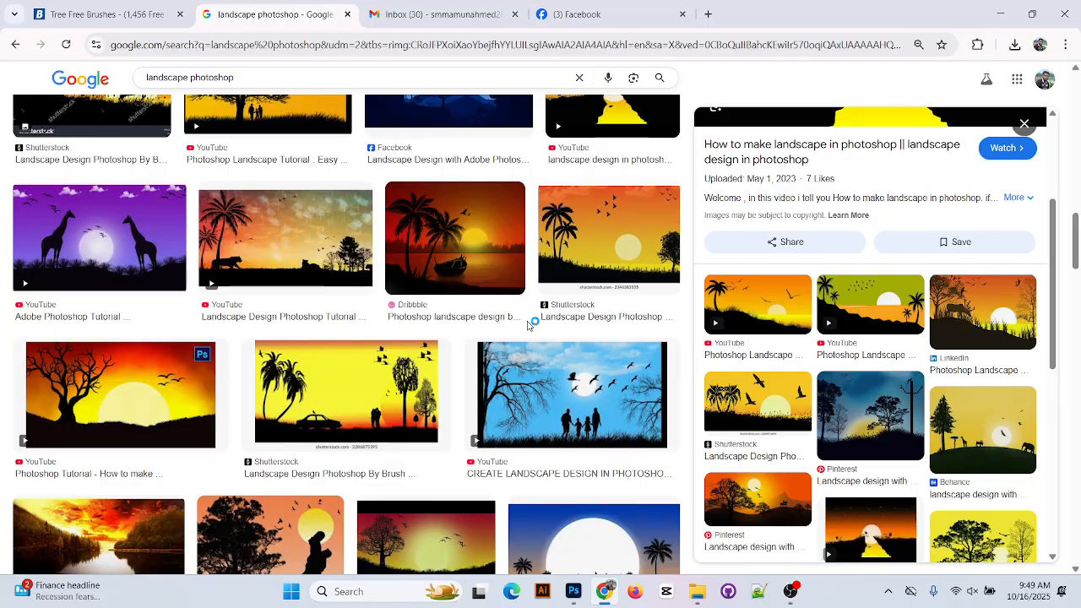
click(791, 591)
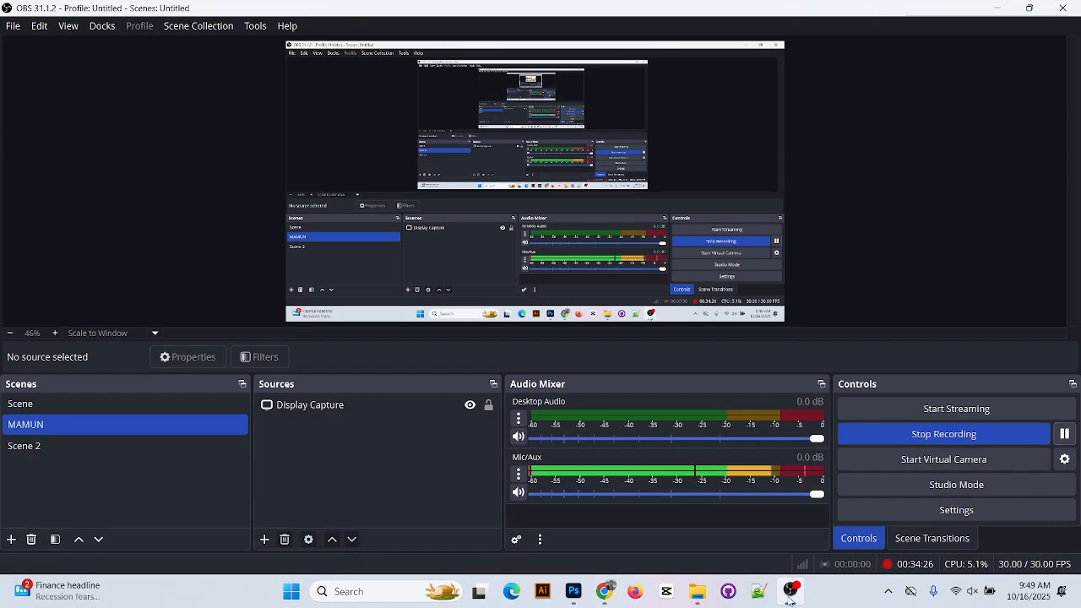